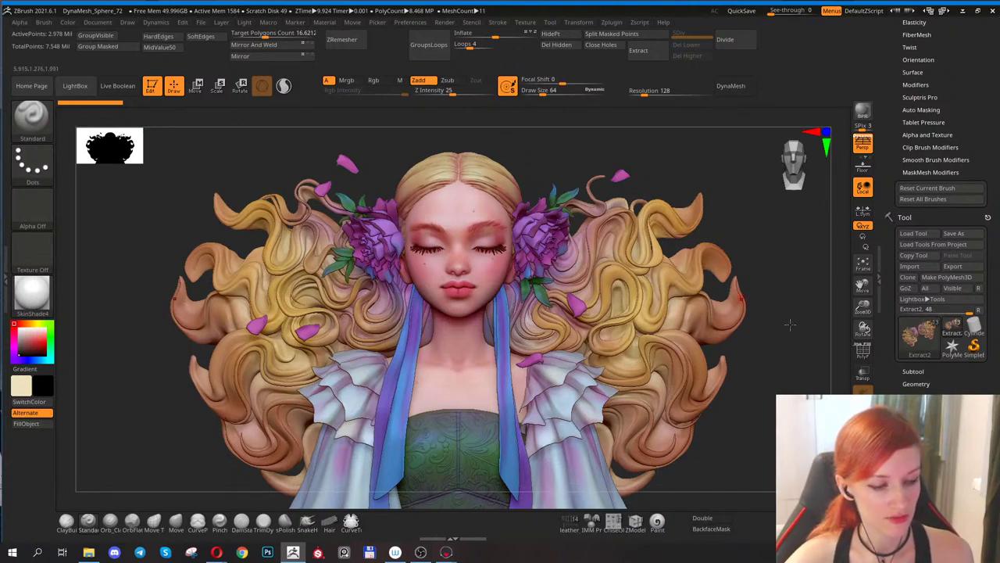
Examine the wireframe and polygroups of the curly hair and of the head and bust from several angles.
drag(654, 164, 655, 165)
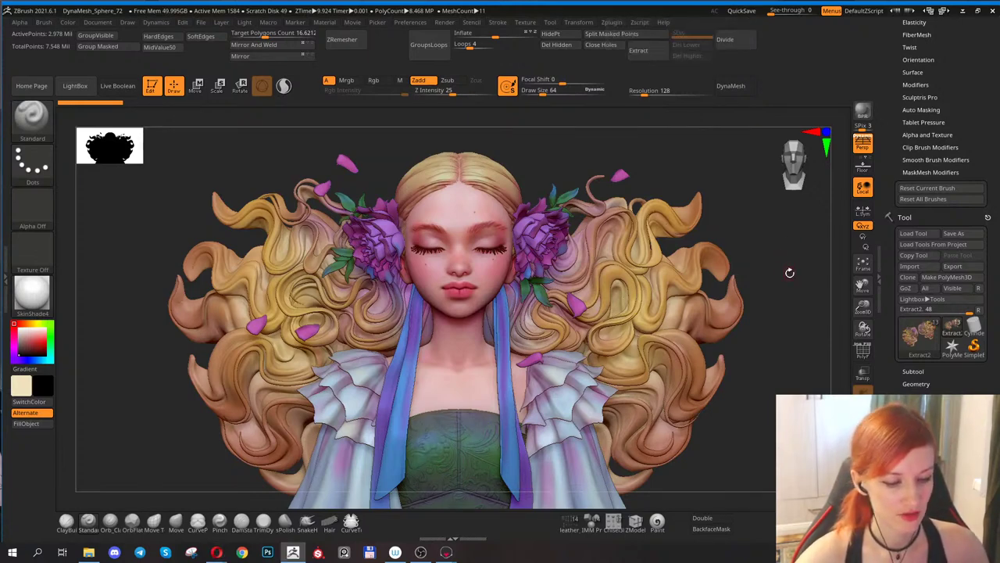
key(shift)
shift+drag(775, 248, 719, 223)
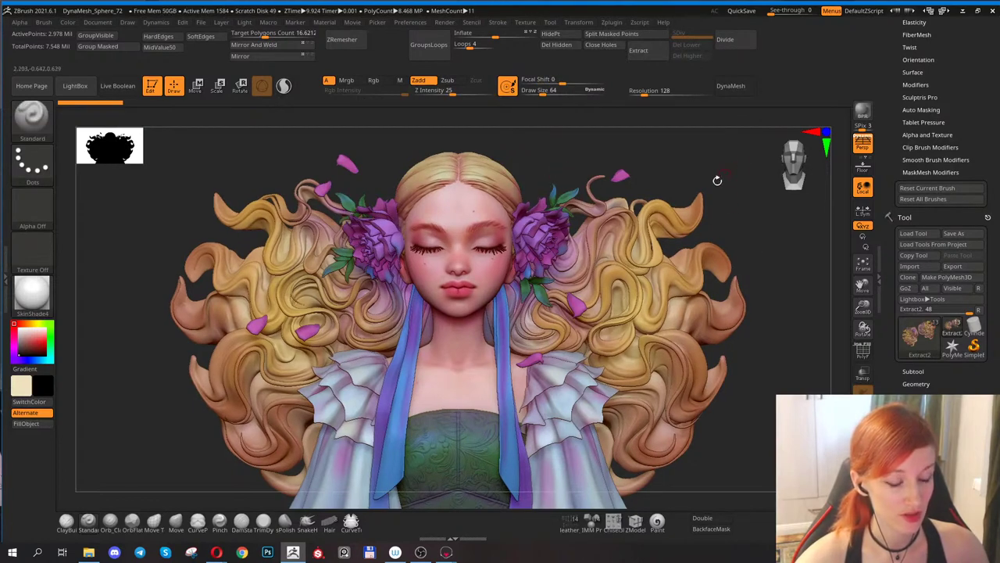
drag(762, 268, 749, 246)
drag(862, 306, 863, 333)
click(863, 352)
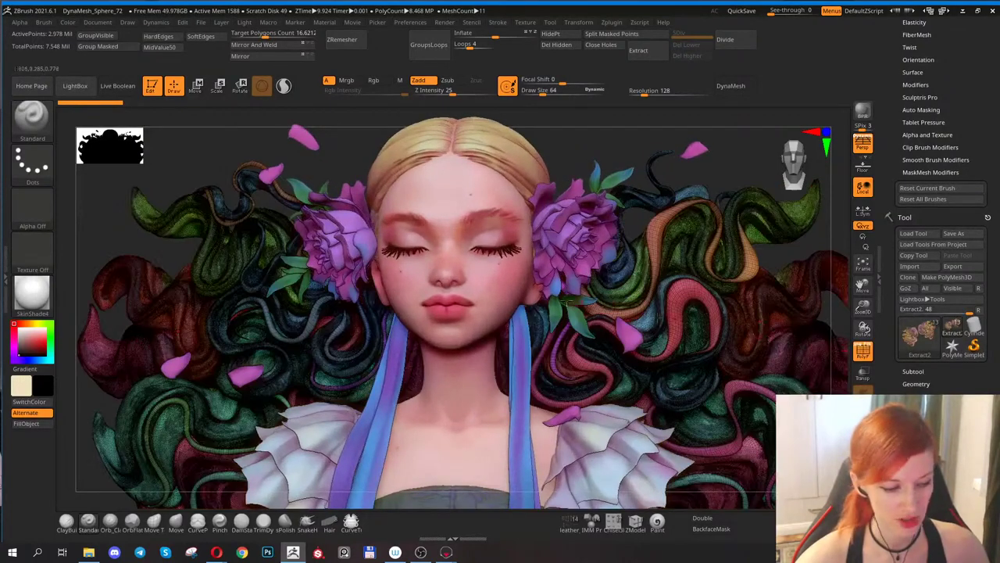
alt+click(506, 283)
drag(575, 149, 469, 205)
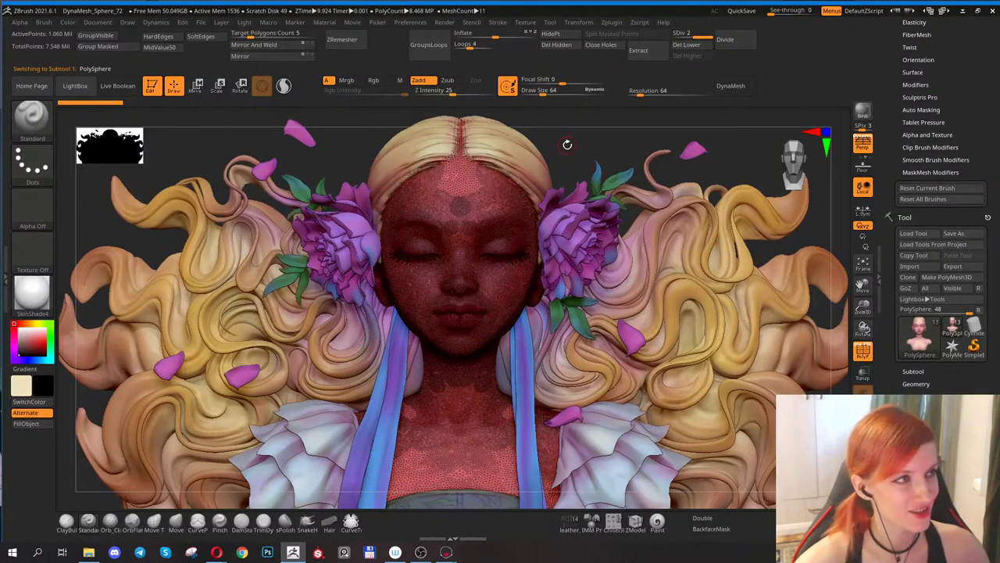
drag(570, 153, 561, 149)
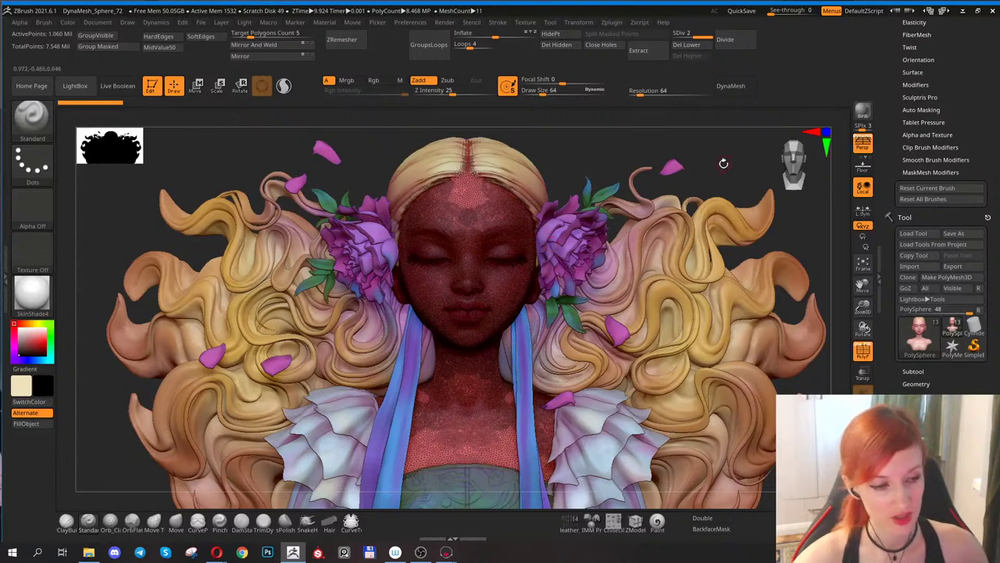
drag(729, 168, 609, 329)
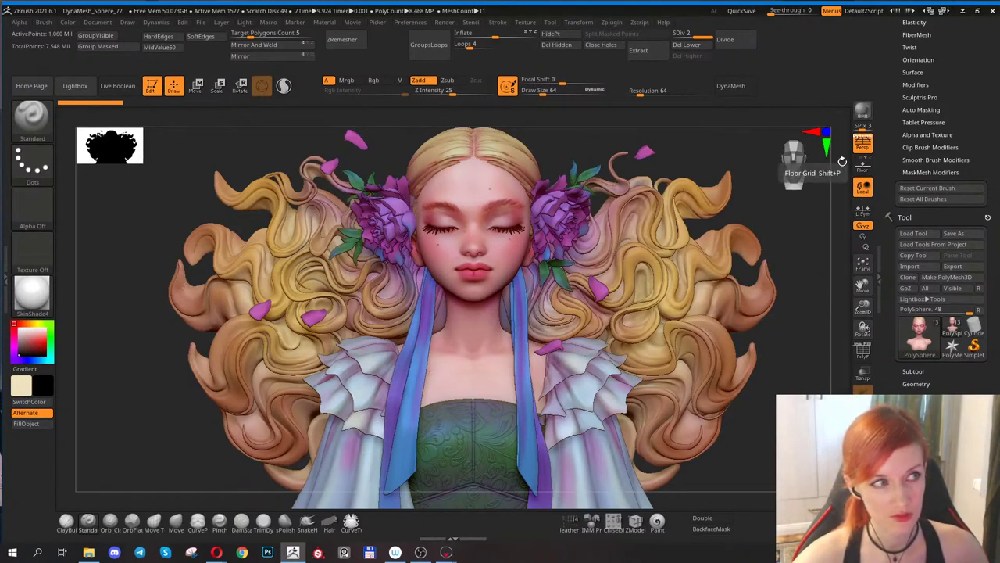
Enable Use and Keep Polypaint in the Decimation Master options.
click(611, 22)
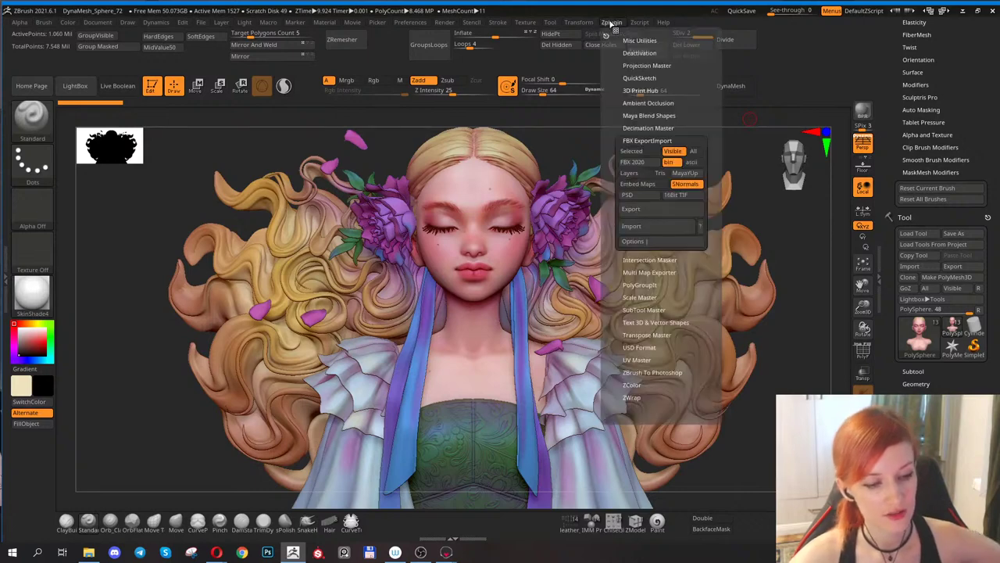
click(639, 140)
click(645, 127)
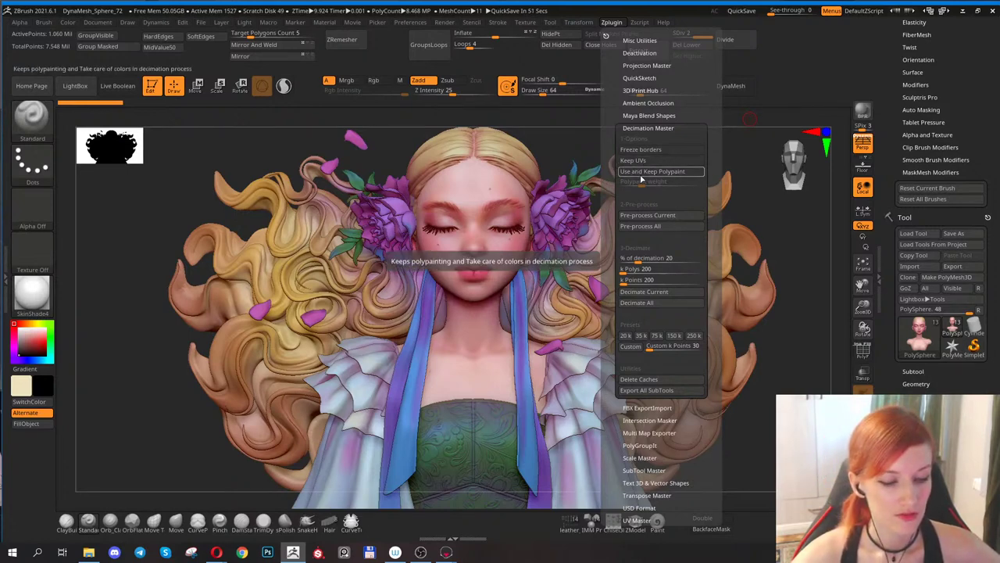
click(641, 173)
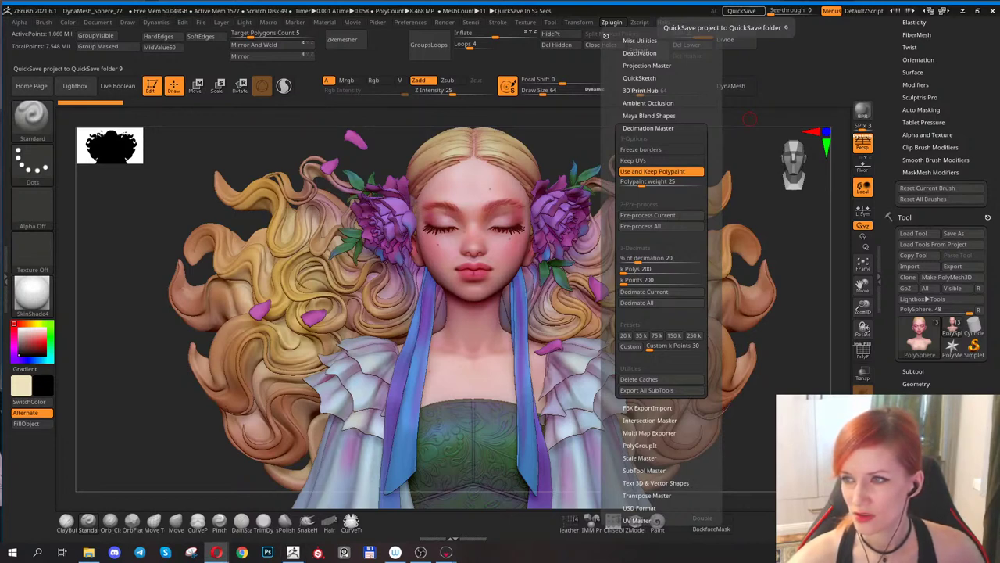
click(714, 197)
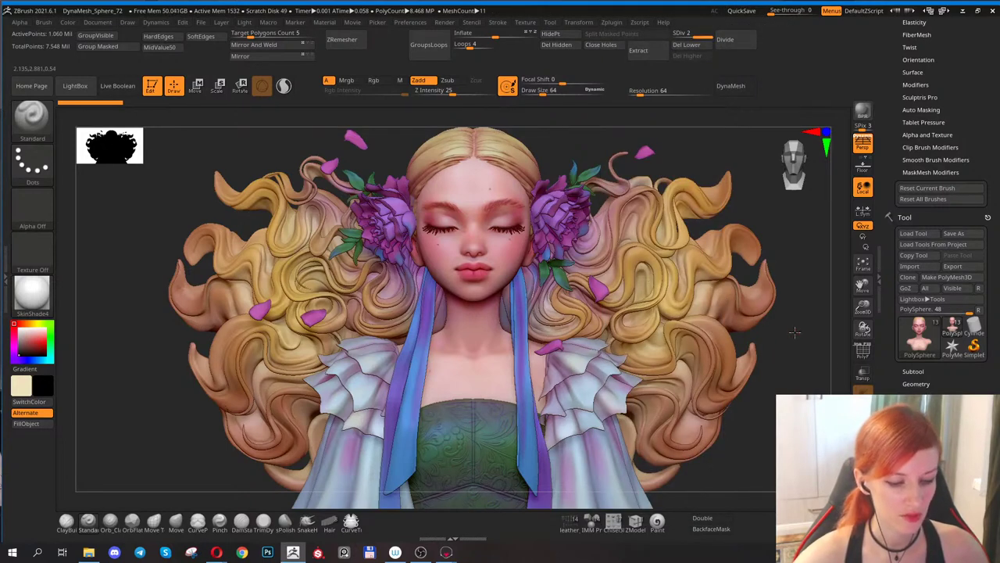
Try Dynamic Subdiv with a thickness of 0.00264 on the shoulder ruffles.
drag(795, 329, 792, 358)
click(889, 371)
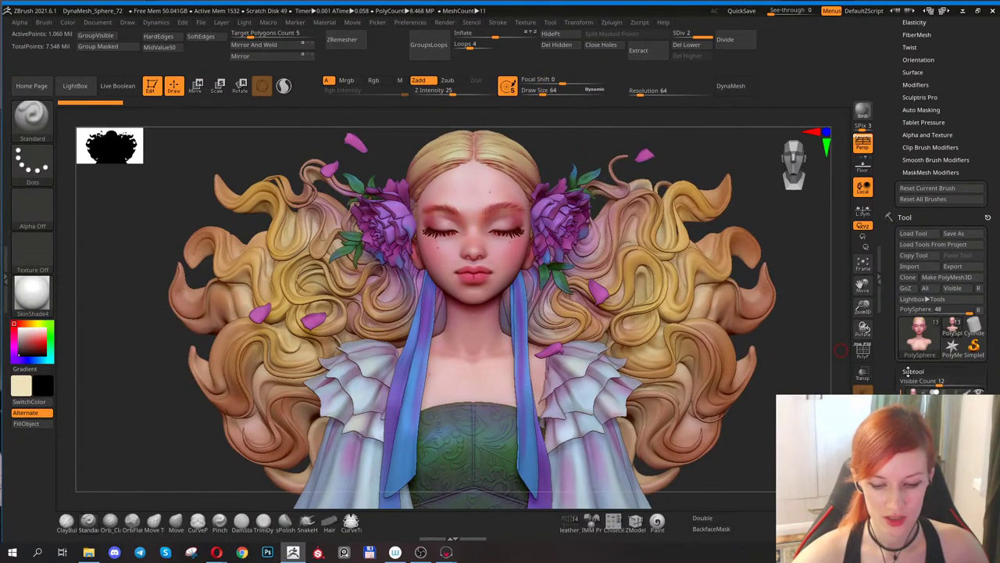
alt+click(584, 383)
scroll(899, 313, down, 3)
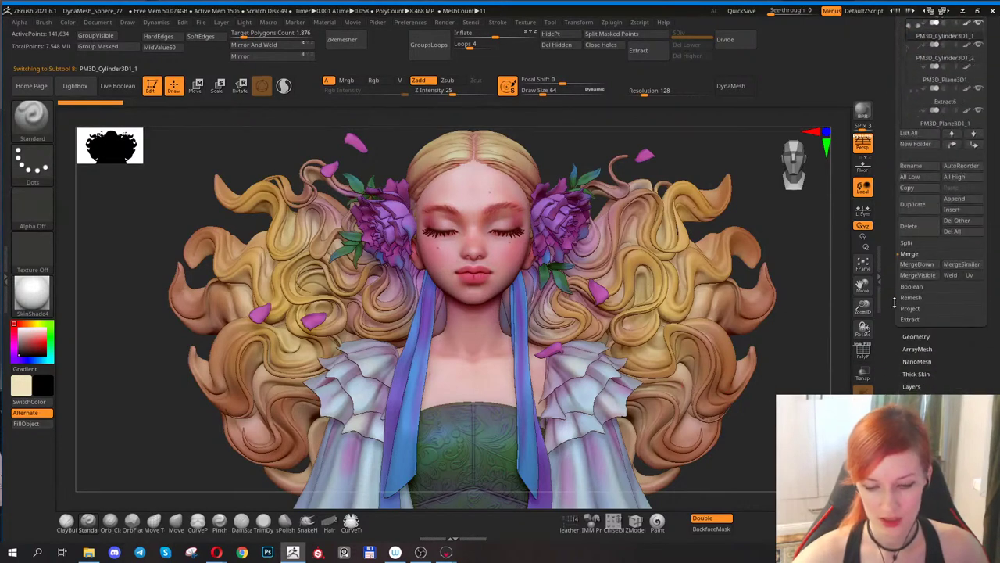
click(907, 320)
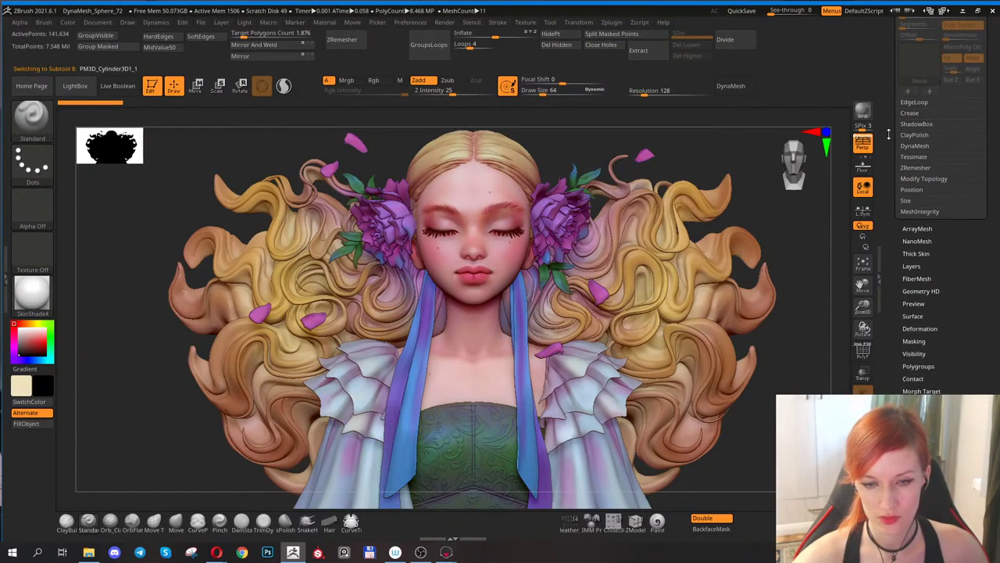
scroll(899, 125, up, 4)
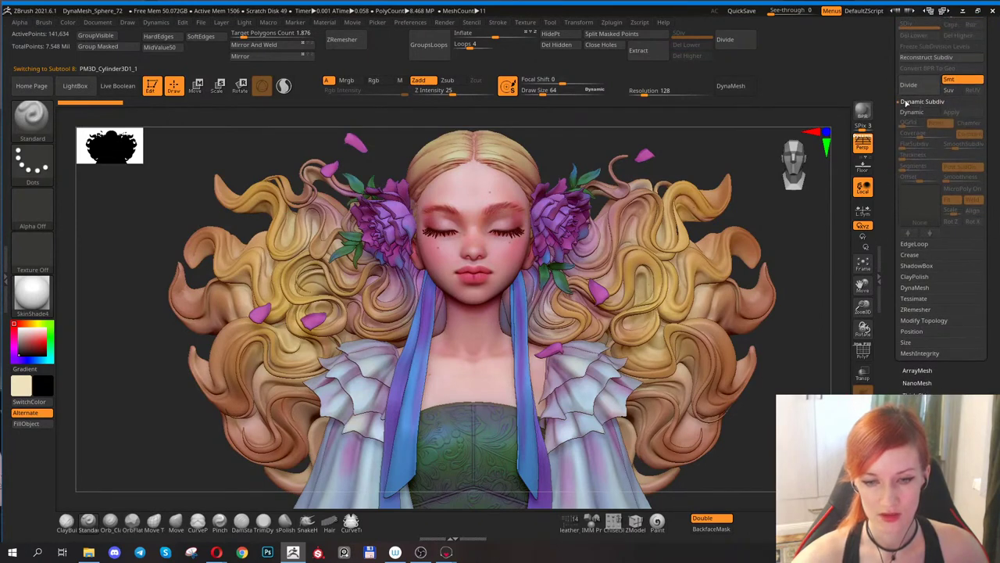
click(920, 112)
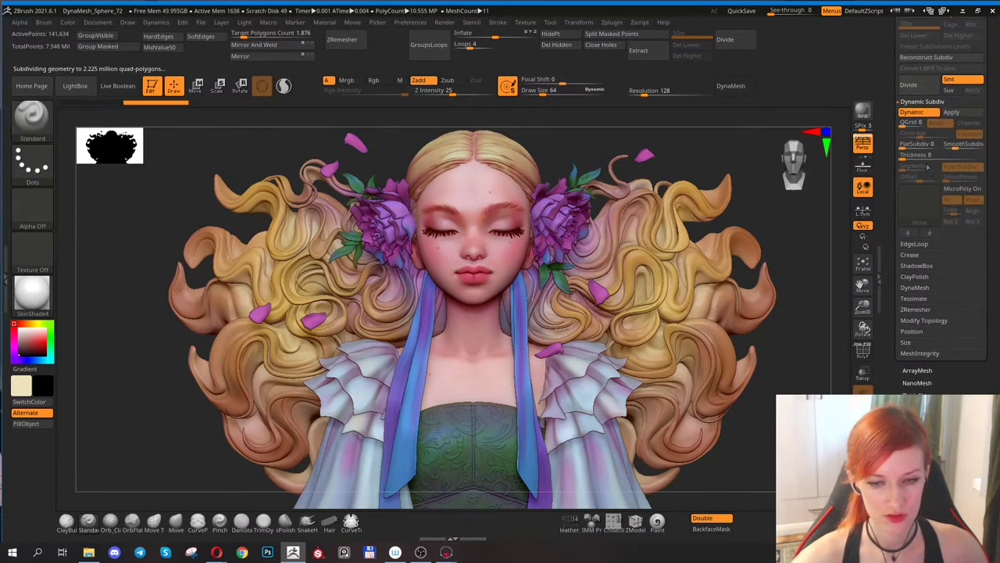
click(920, 154)
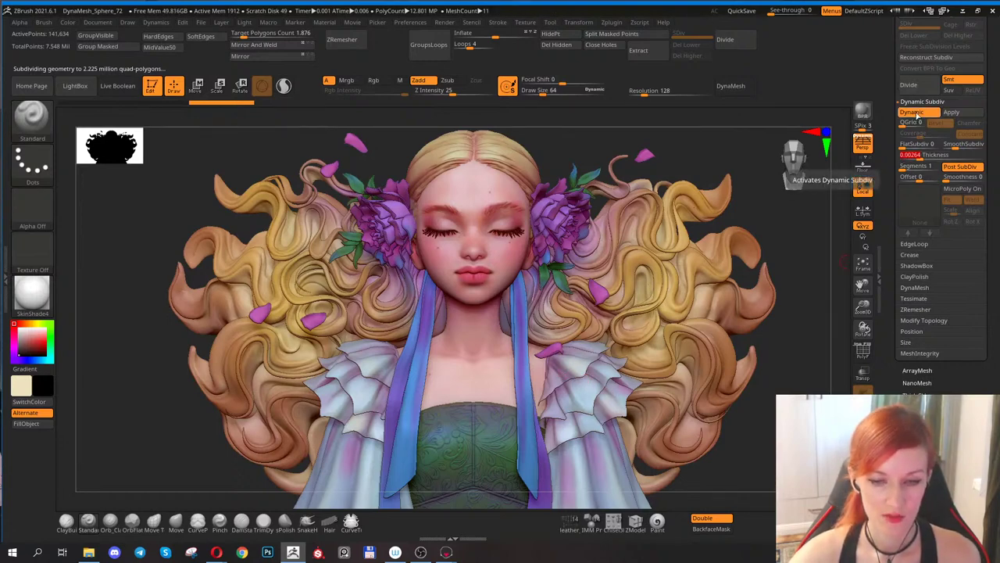
click(953, 113)
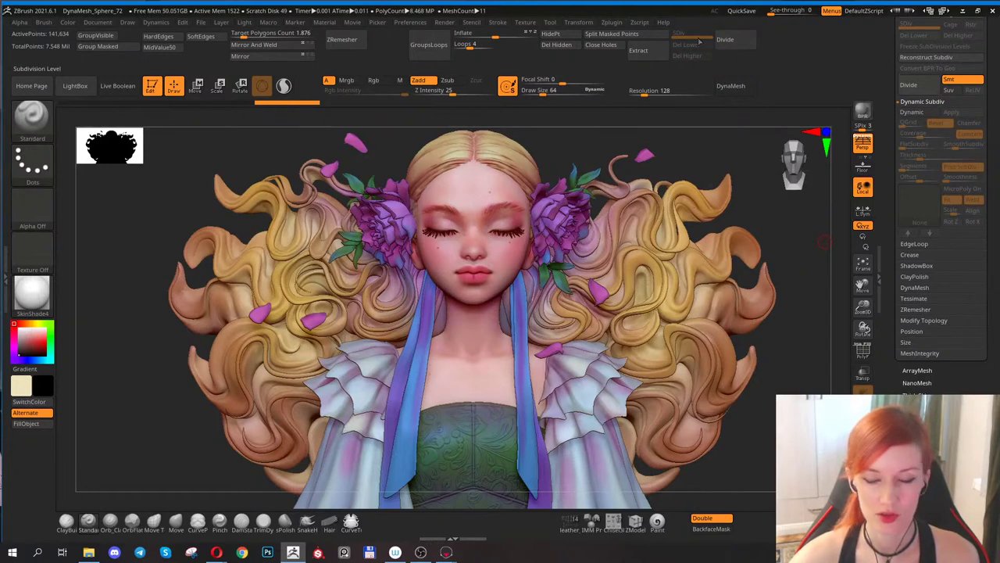
key(alt+Tab)
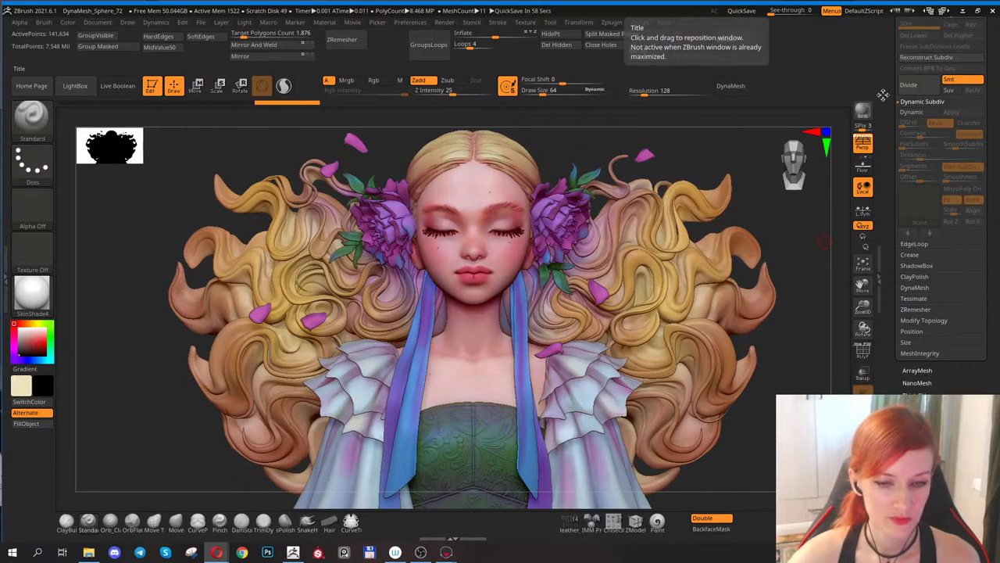
Check the wireframe and polygroups of the hair, ruffles, sleeves, corset and head, one subtool at a time.
scroll(881, 176, up, 5)
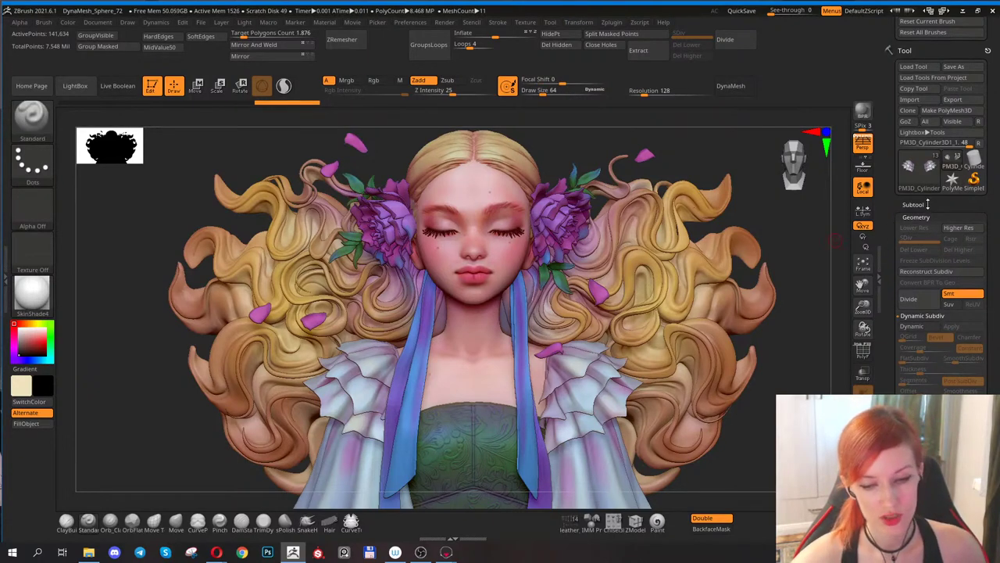
click(911, 206)
scroll(891, 213, down, 10)
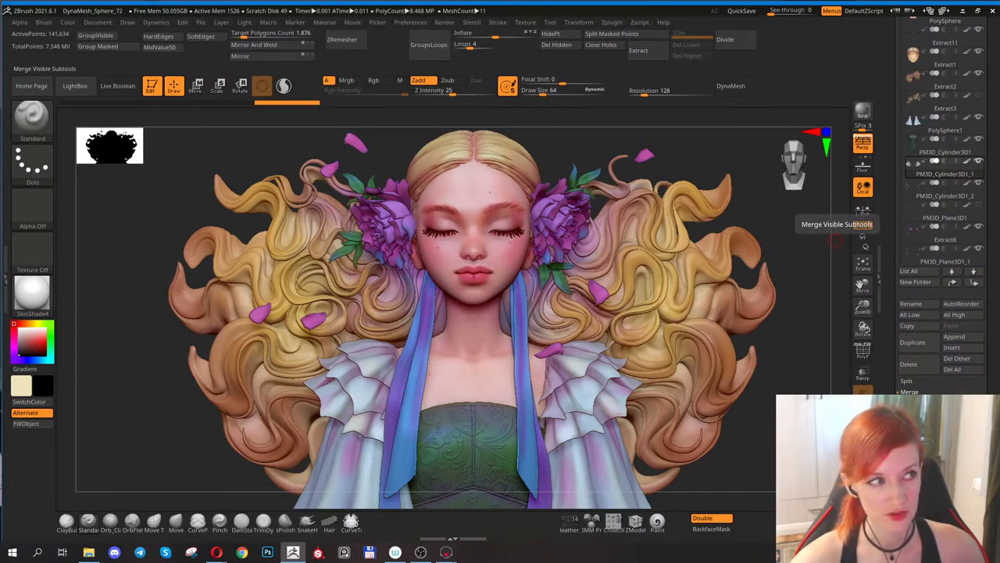
click(862, 353)
click(862, 353)
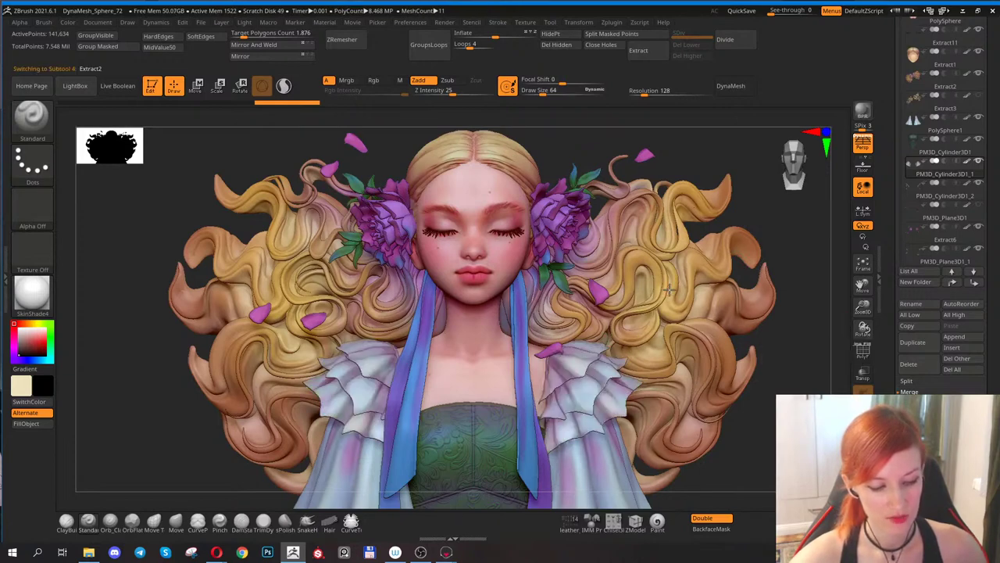
key(shift+f)
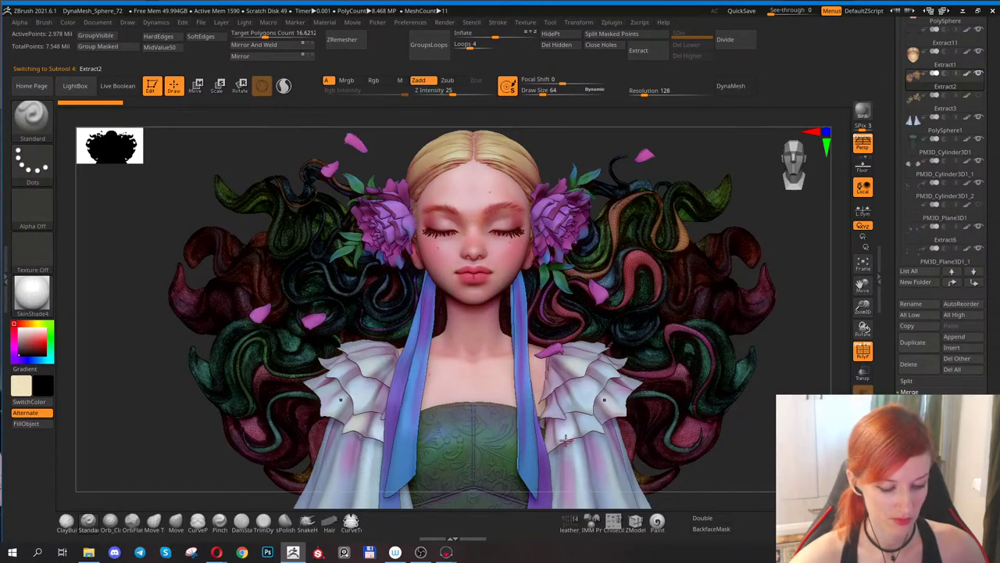
alt+click(568, 403)
alt+click(606, 454)
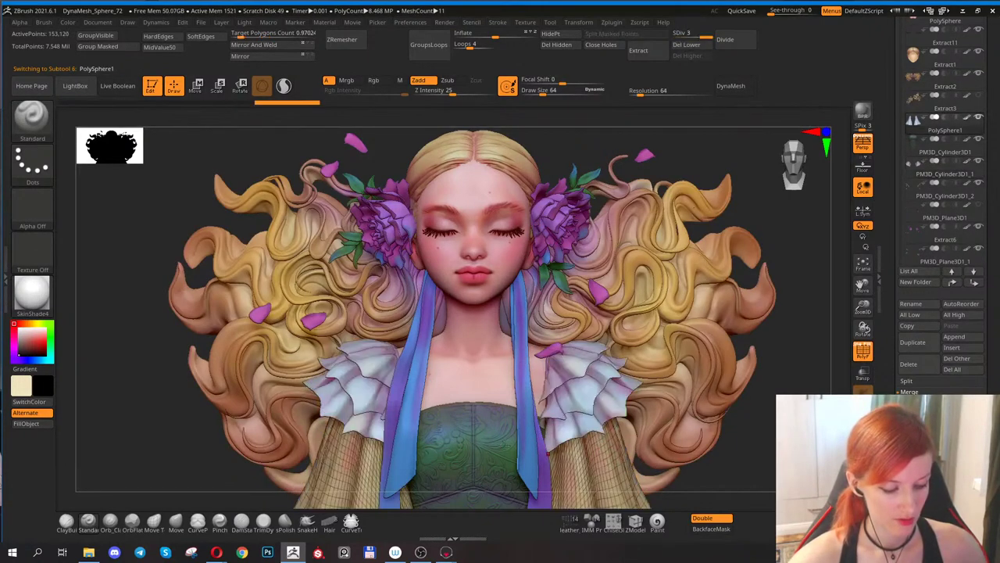
alt+click(482, 433)
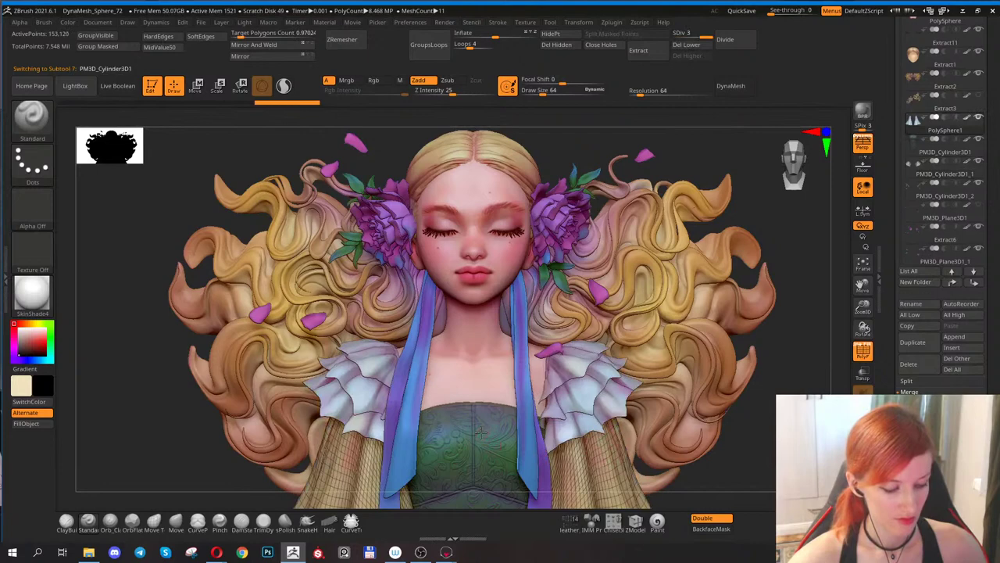
alt+click(473, 163)
alt+click(492, 187)
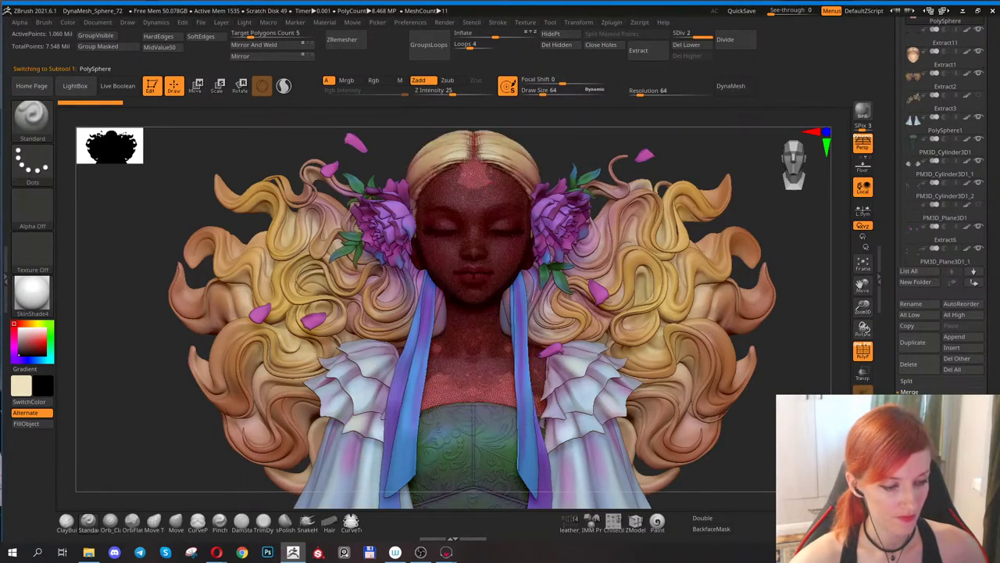
click(863, 352)
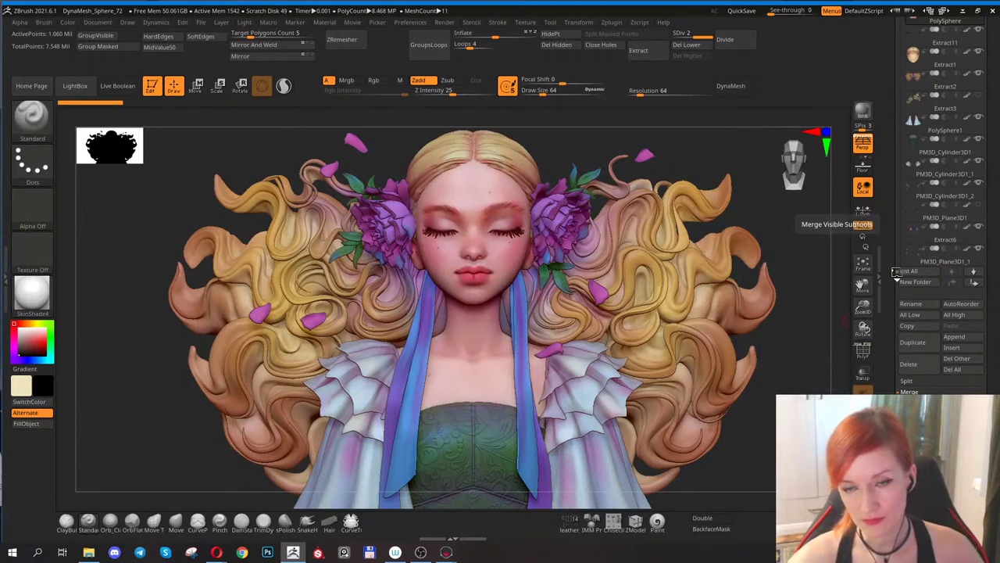
Merge all visible subtools into a single tool, make the merged tool active and check its polygroups.
drag(889, 134, 895, 196)
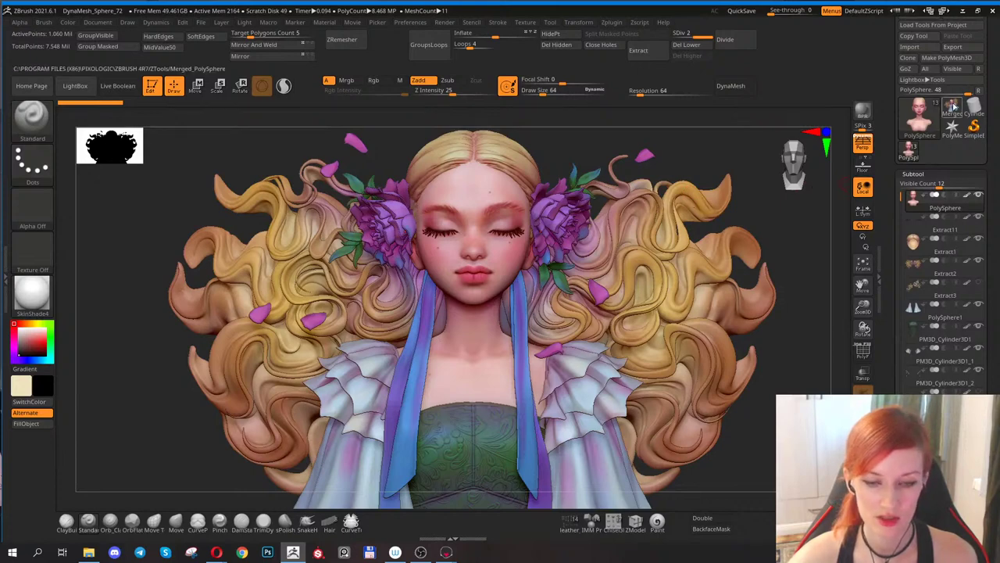
click(952, 106)
click(863, 353)
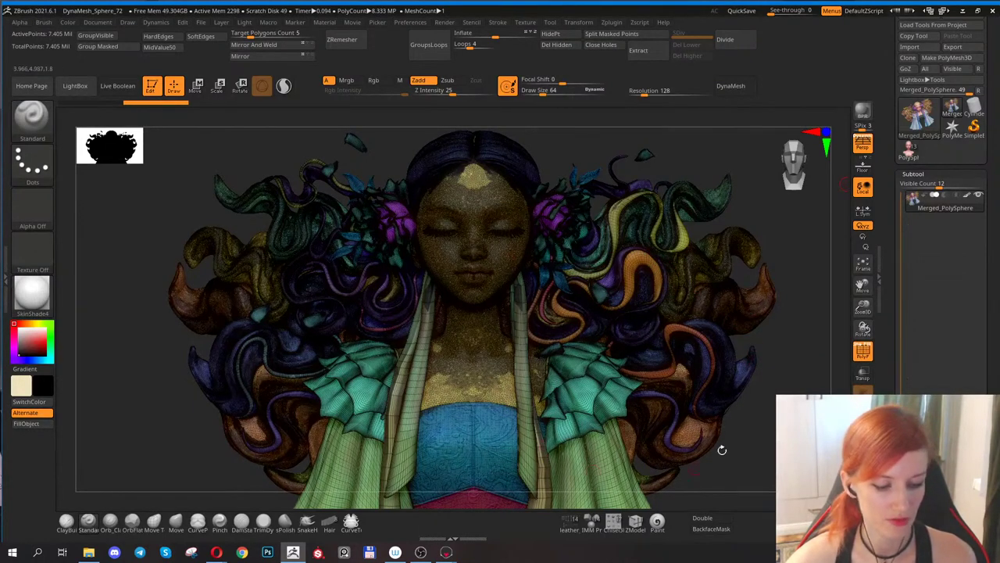
click(863, 354)
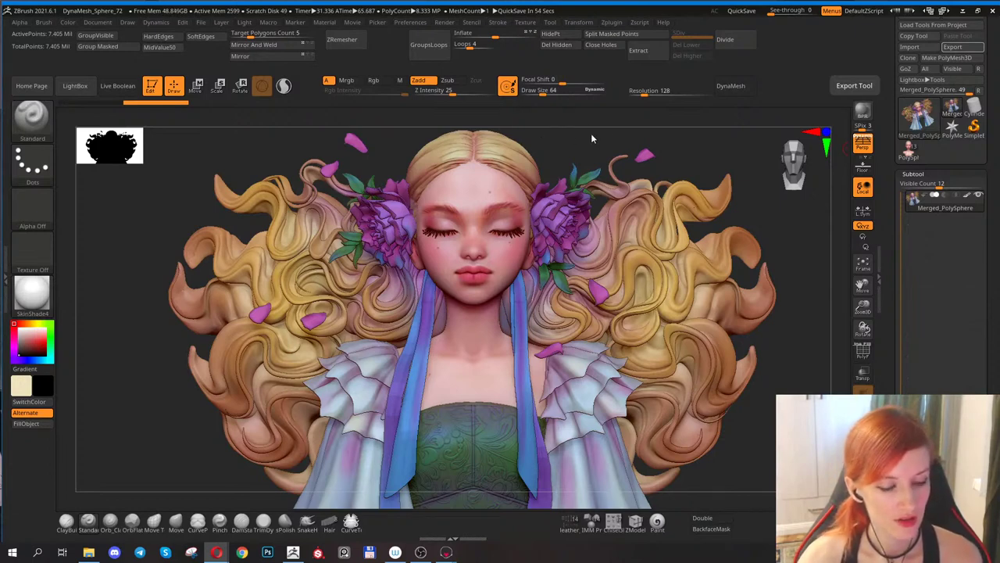
click(889, 168)
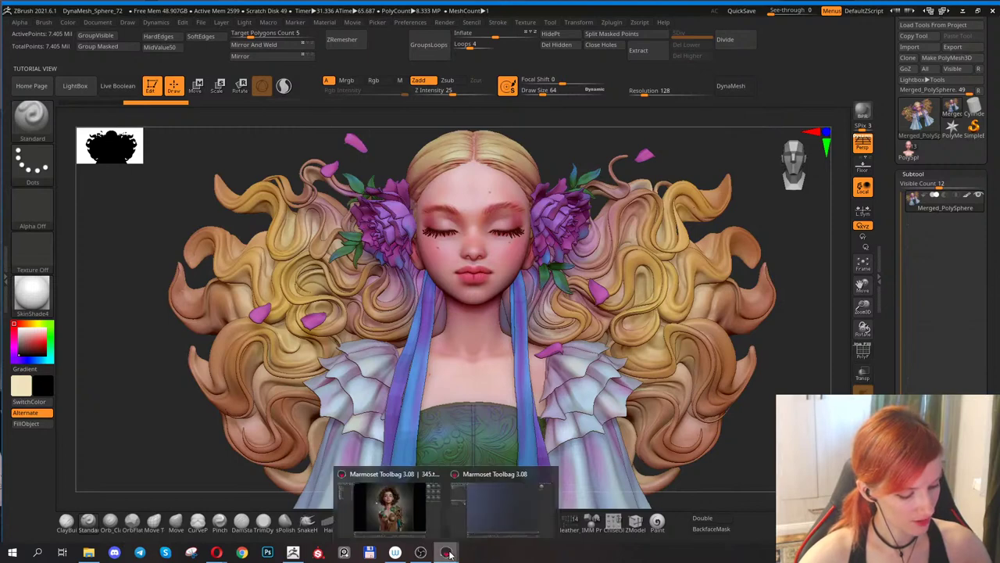
Switch to Marmoset Toolbag and import the model wee.obj from the dtiys_hair folder into the empty scene.
click(391, 500)
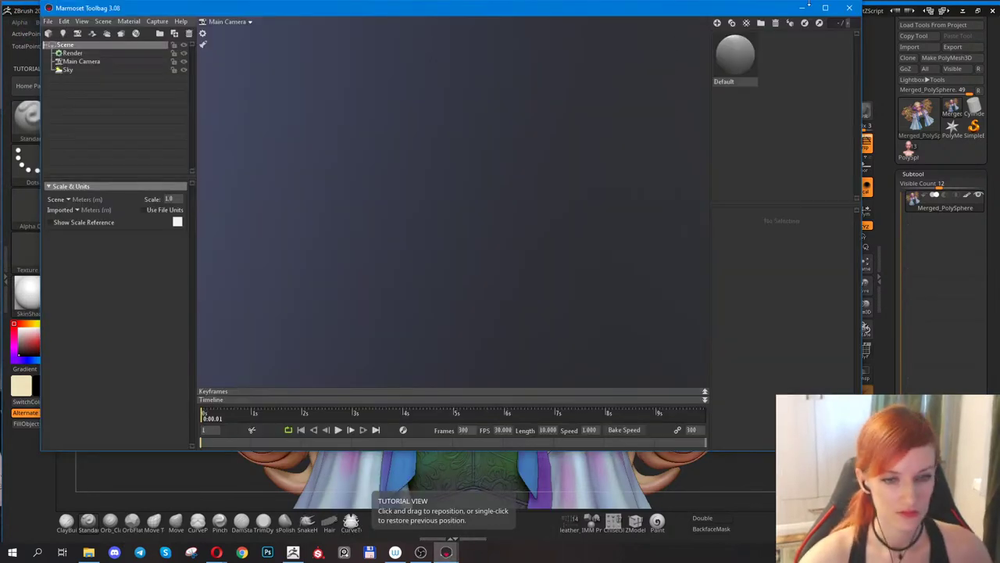
click(830, 15)
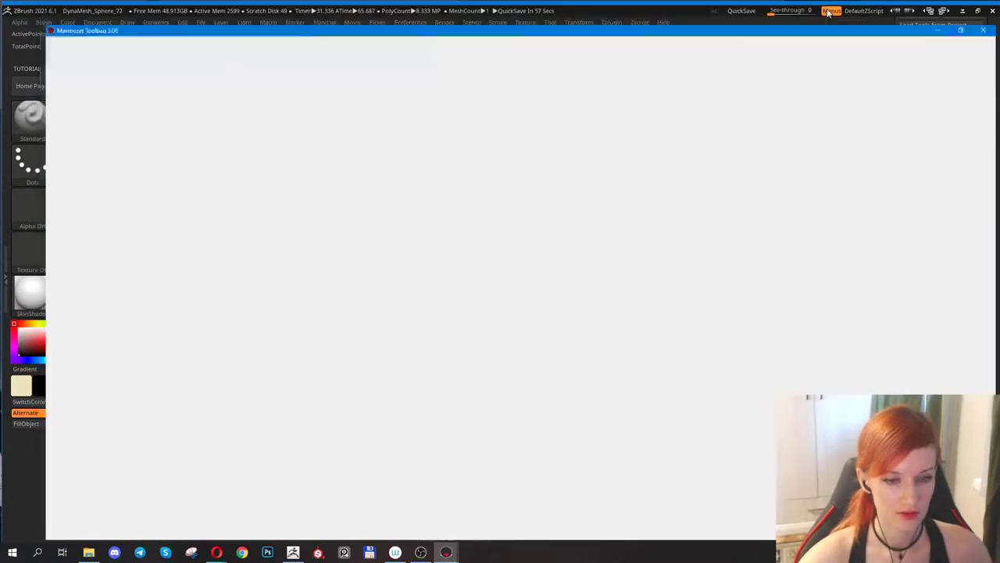
click(8, 17)
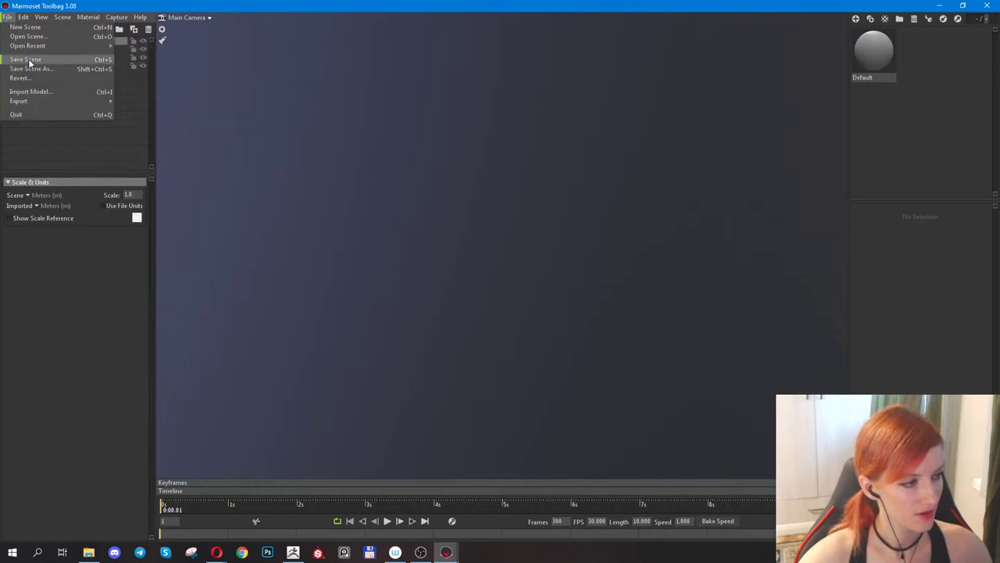
click(31, 92)
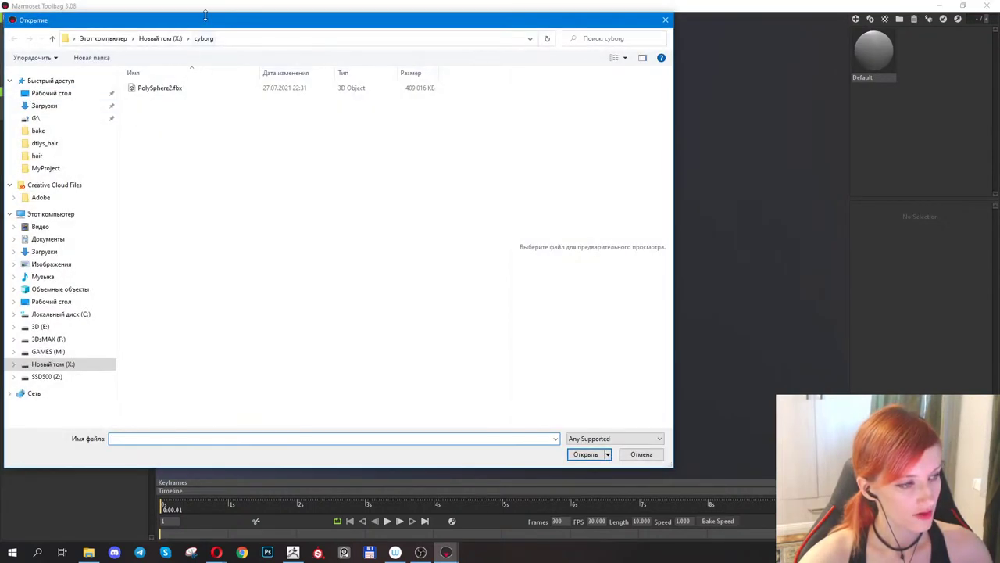
key(Escape)
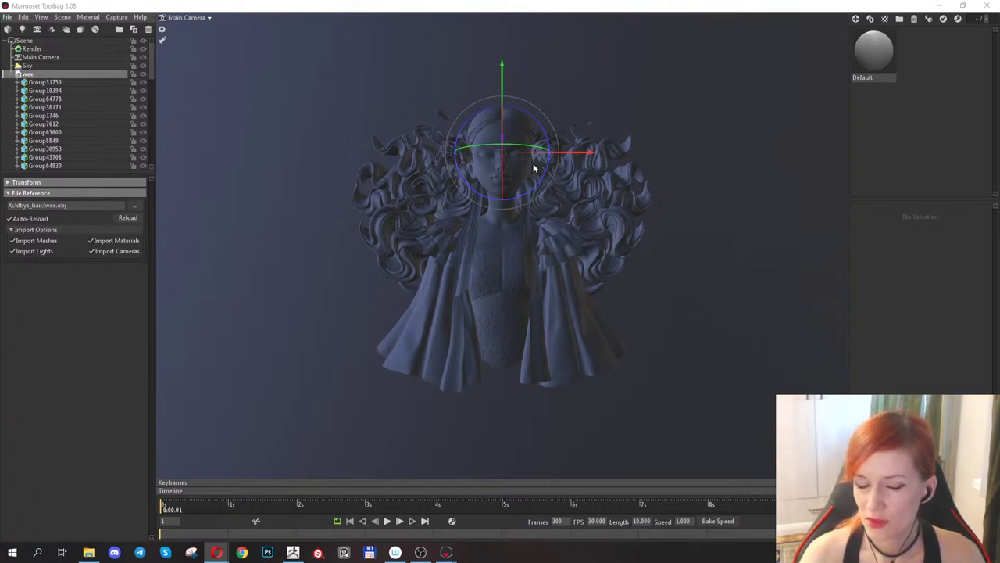
Deselect the imported wee model, look at it up close and collapse its mesh list in the scene tree.
click(276, 91)
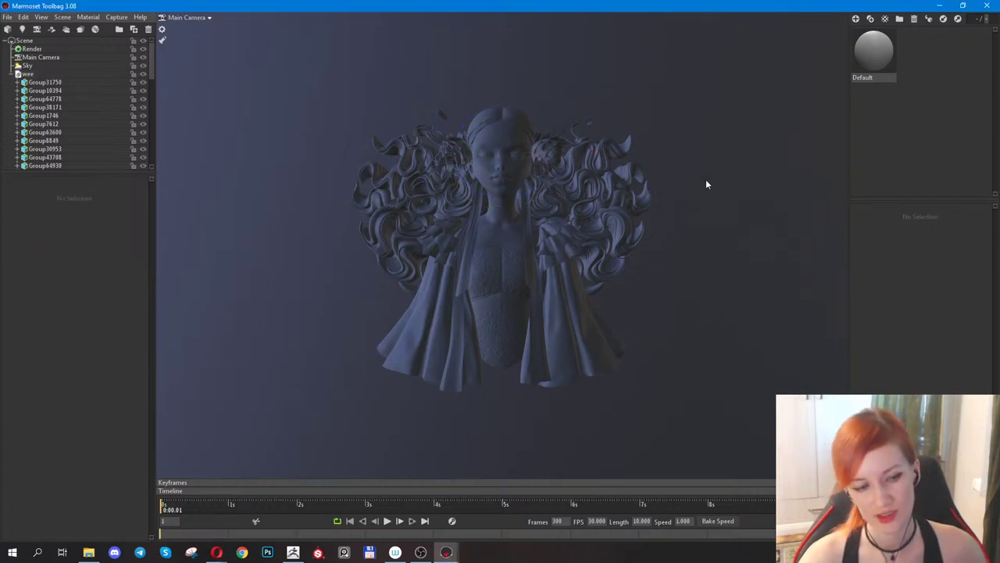
scroll(607, 114, up, 5)
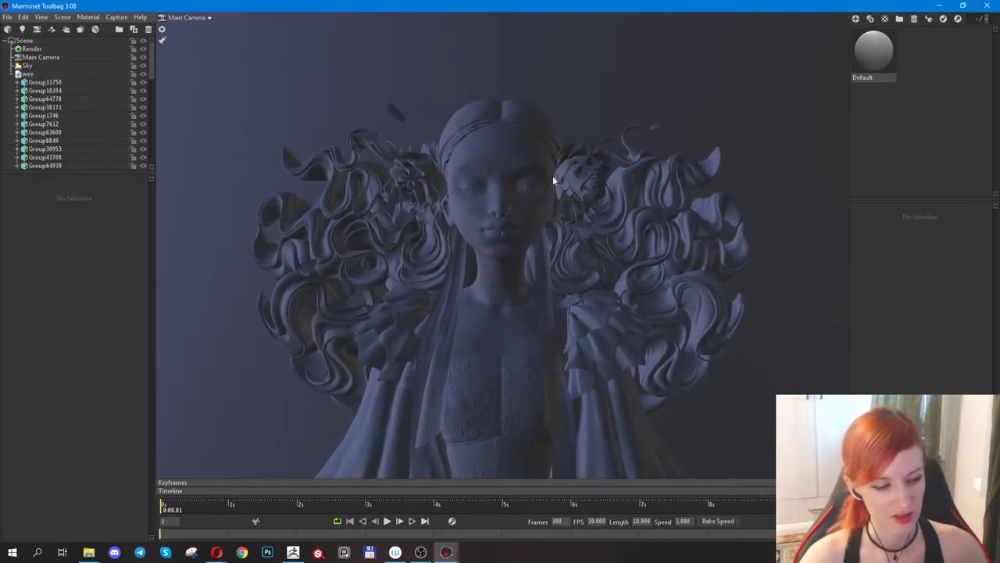
click(12, 74)
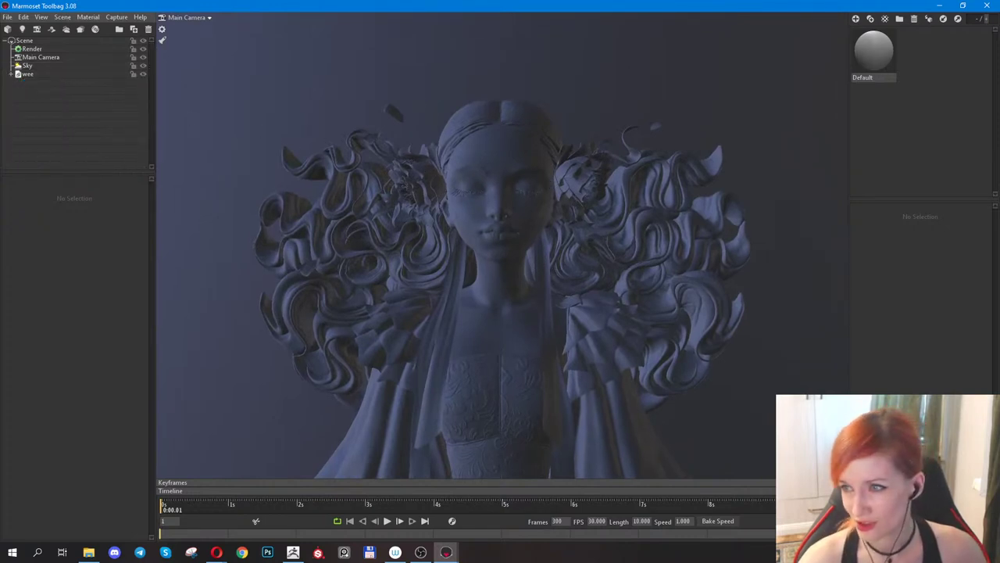
key(alt+Tab)
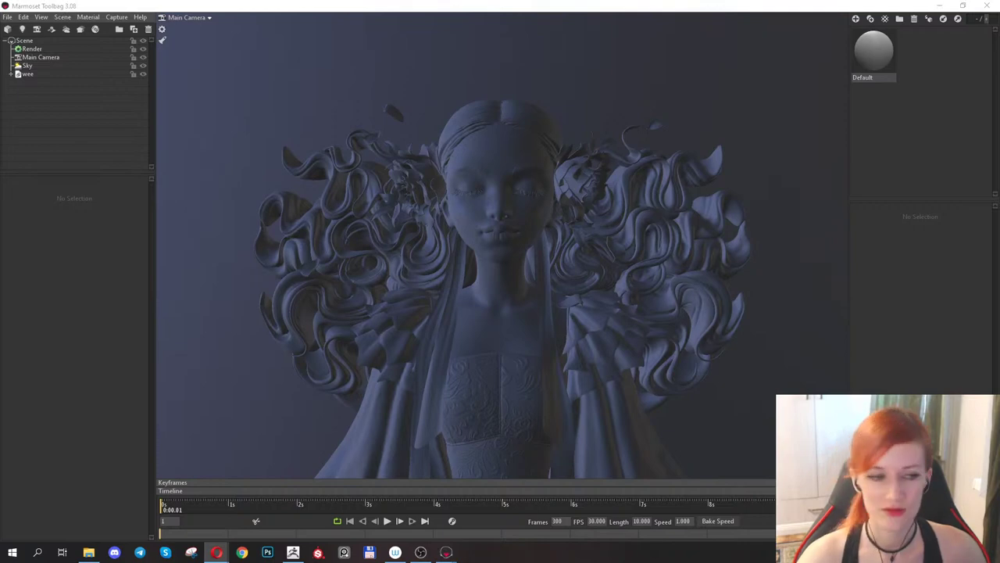
click(272, 83)
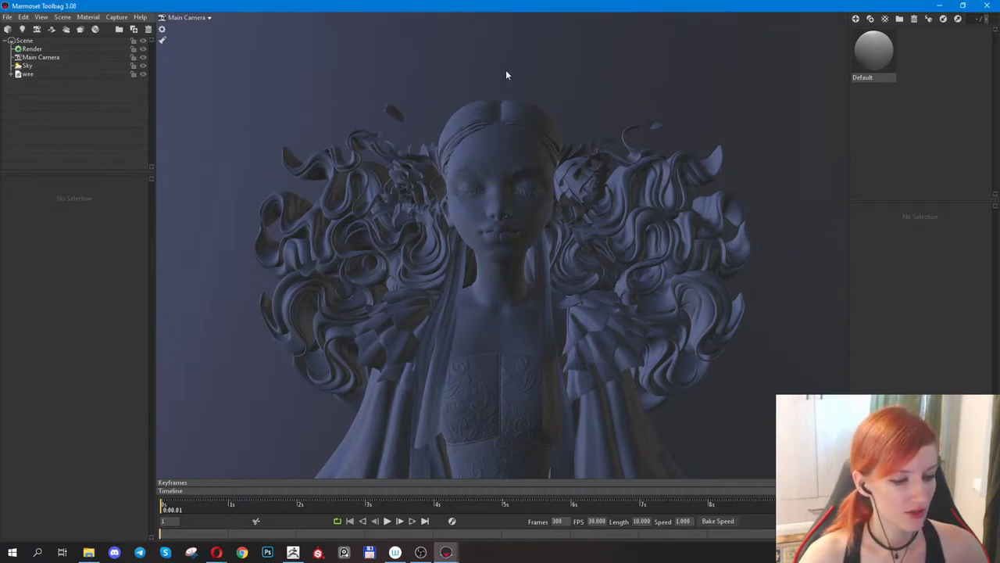
Examine how the upper hair, face and lower curls are divided into mesh groups, and view the Default material's settings.
drag(505, 70, 662, 202)
click(662, 202)
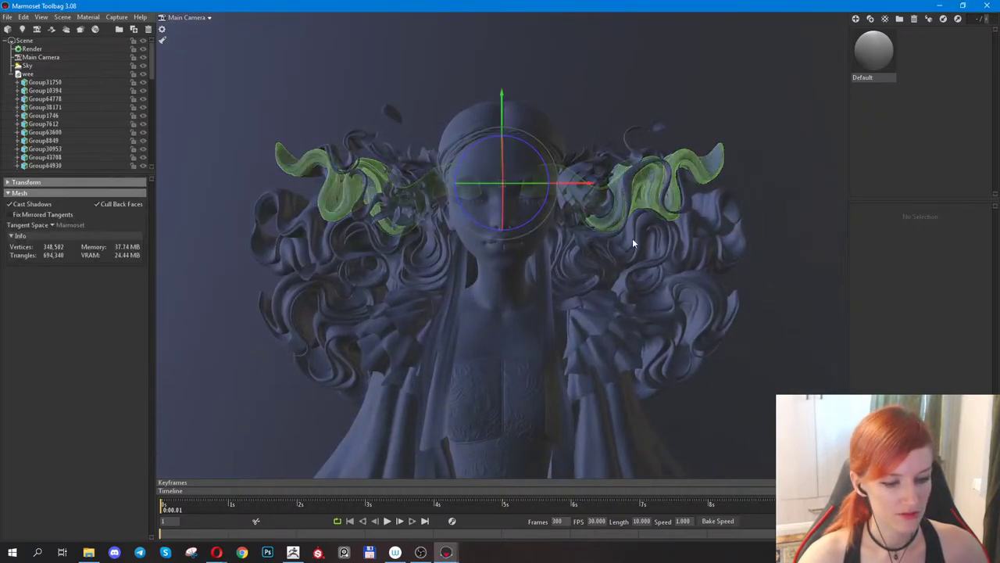
click(496, 301)
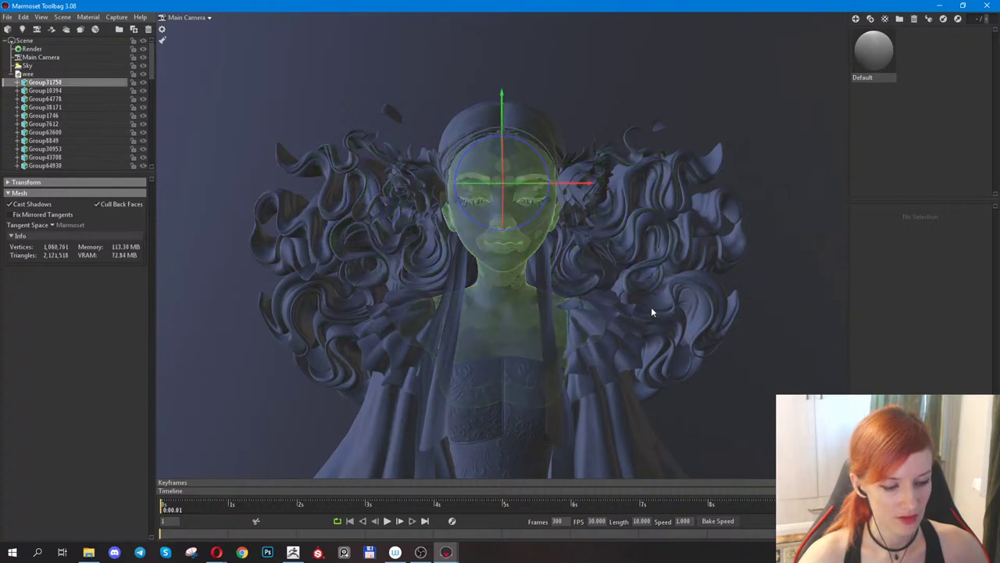
click(680, 309)
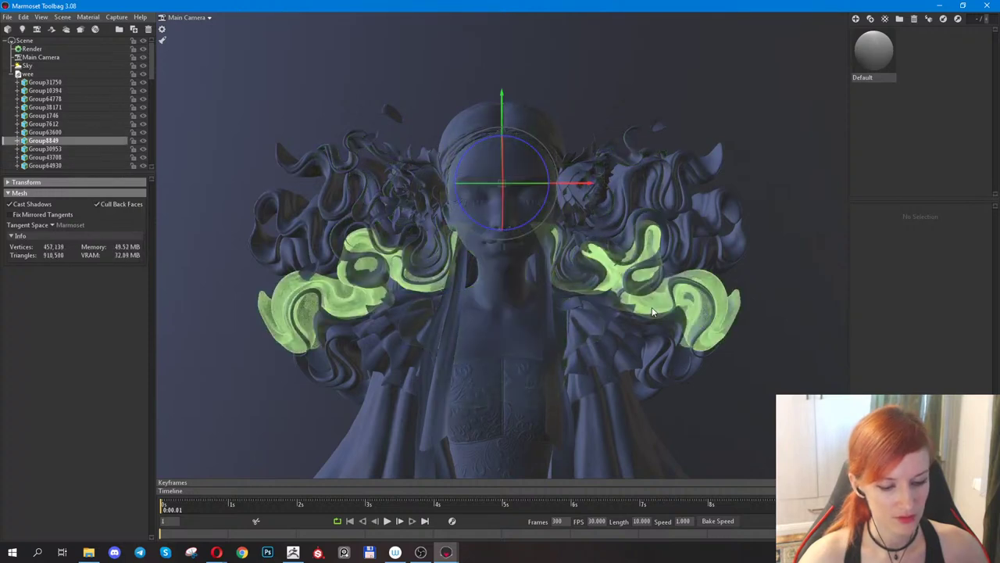
click(786, 245)
click(877, 51)
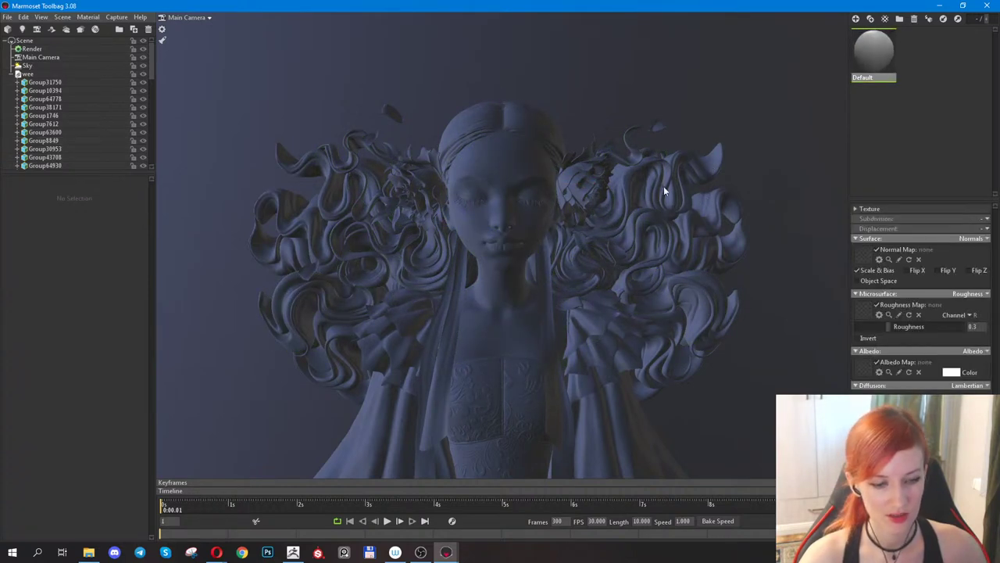
click(627, 184)
click(617, 210)
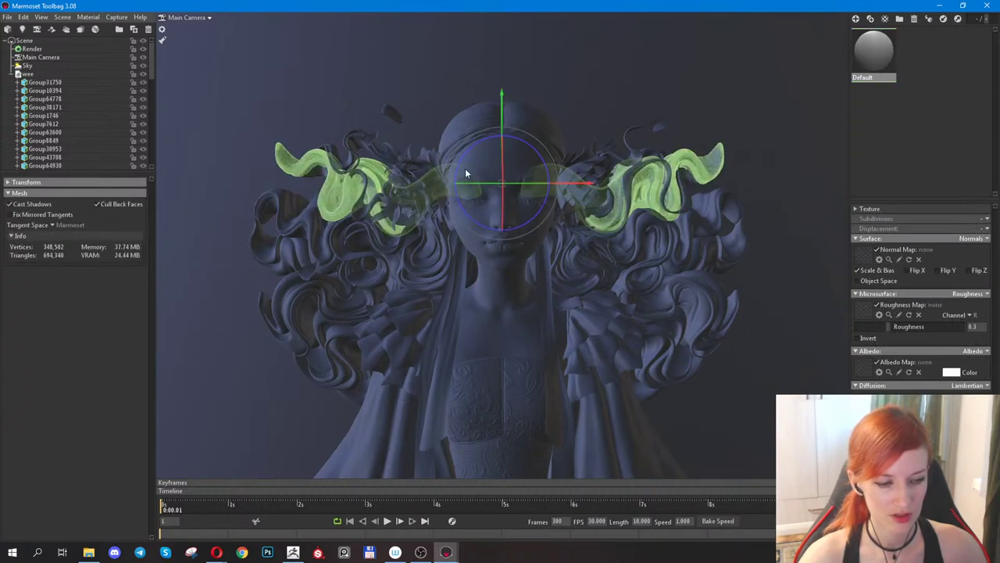
click(461, 119)
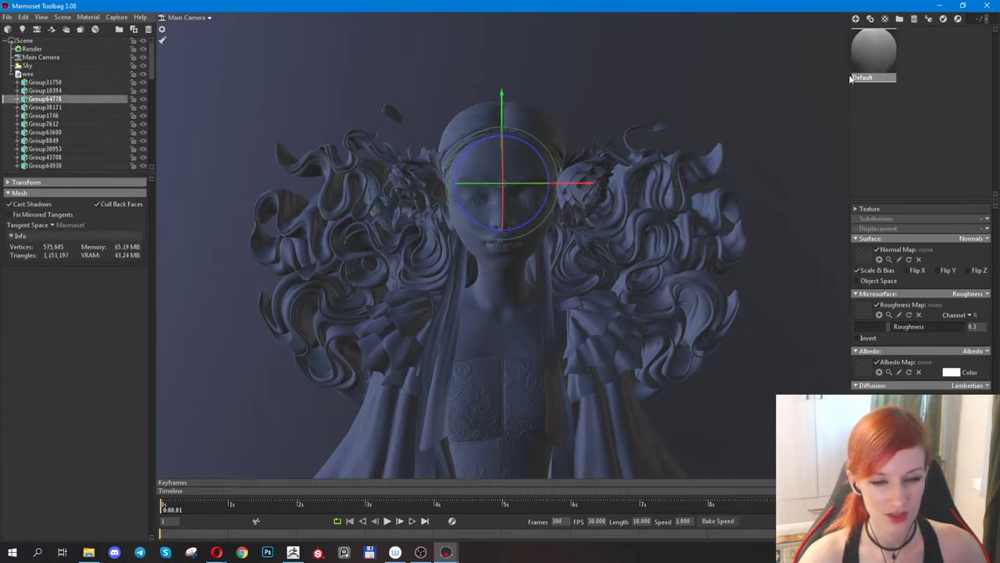
Select the neck area, corset, sleeves and lower curls one by one to check their mesh grouping.
click(490, 326)
click(524, 432)
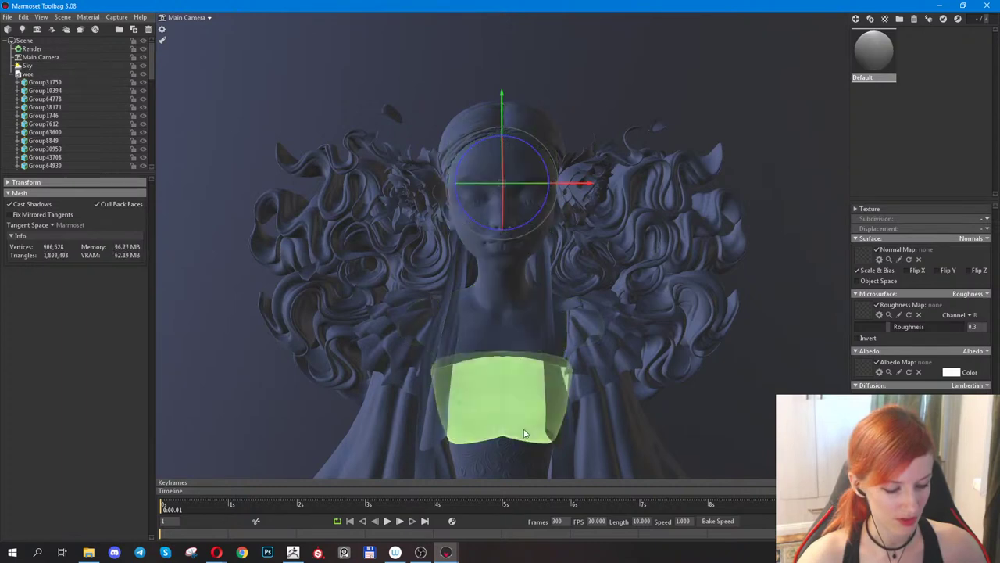
click(493, 461)
click(388, 440)
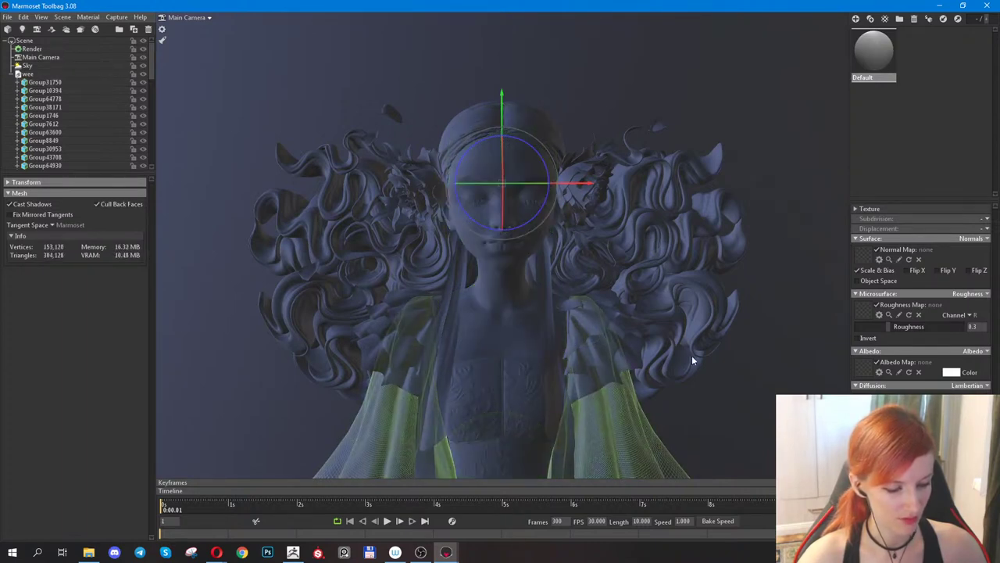
click(693, 302)
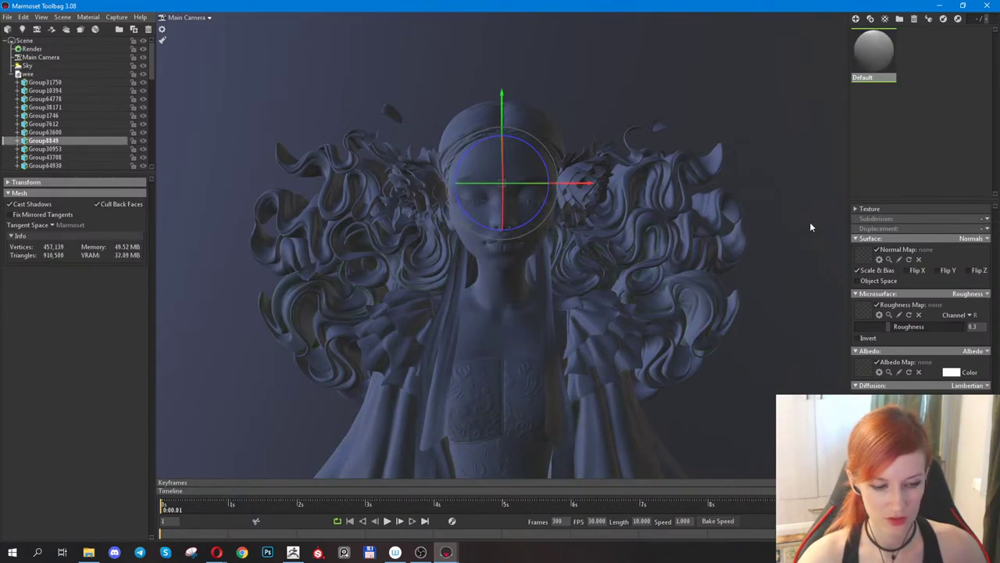
Change the light direction on the model and check the mesh grouping of the head and individual hair strands.
drag(810, 224, 744, 323)
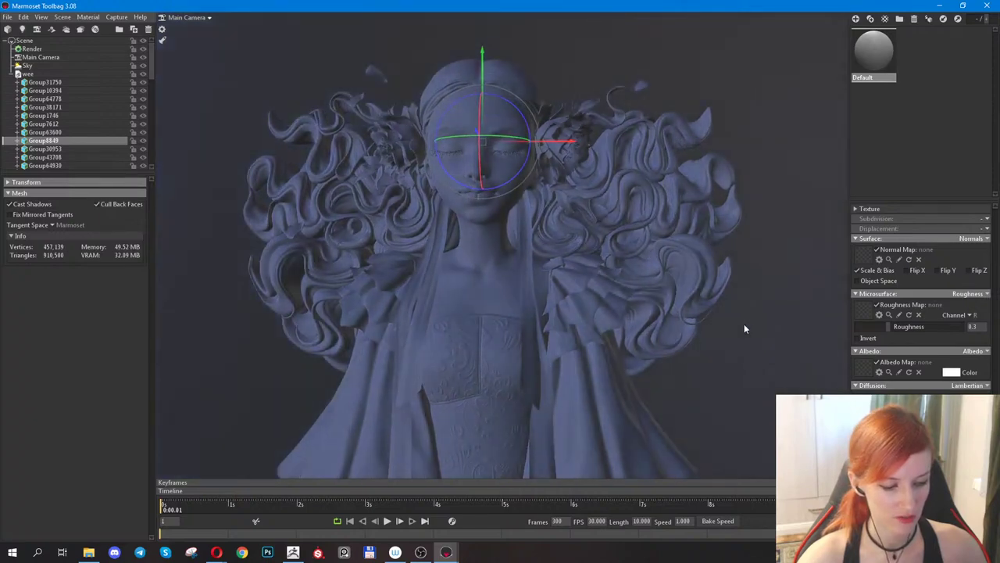
click(470, 257)
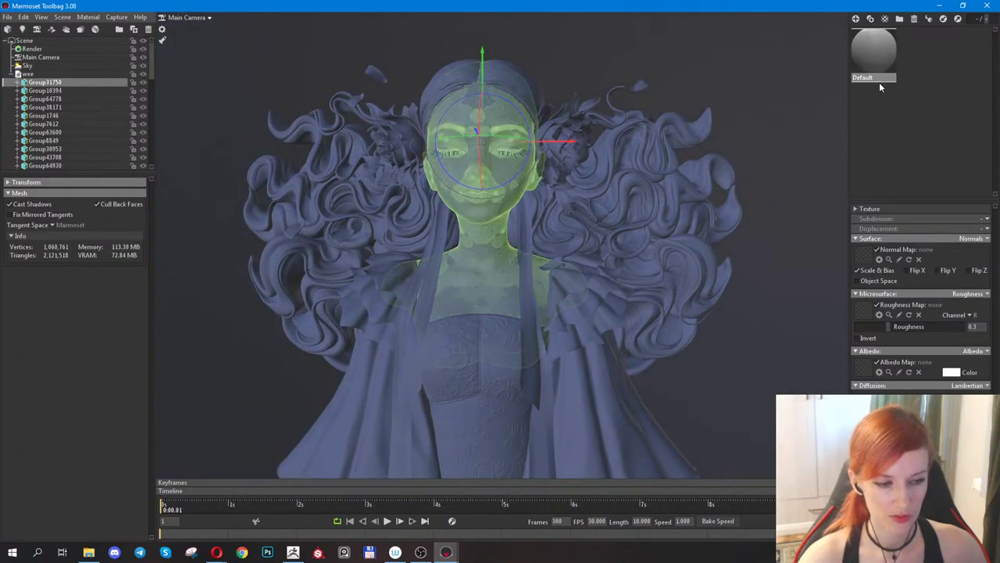
click(658, 148)
click(670, 171)
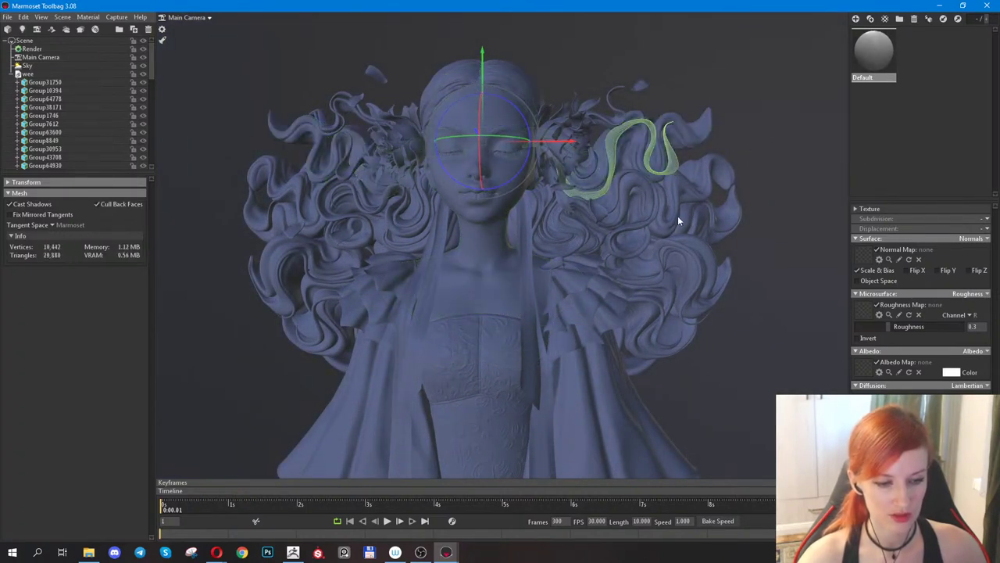
click(672, 213)
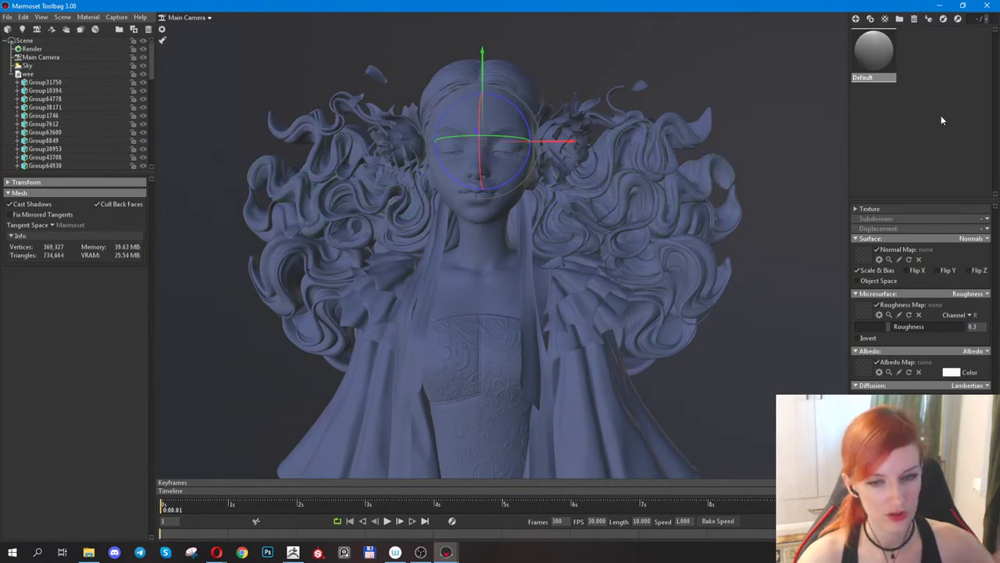
Delete the whole wee model from the scene.
click(29, 75)
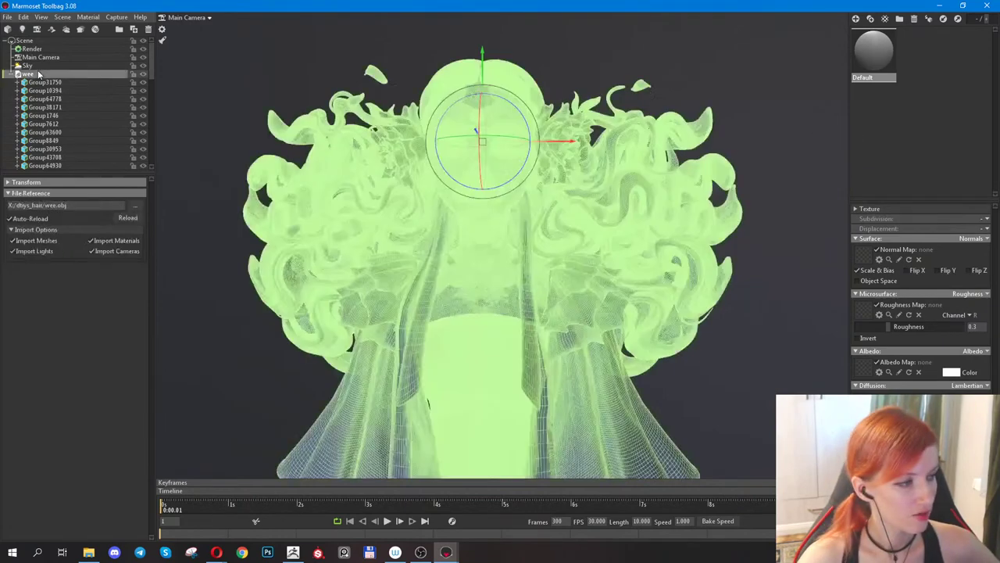
click(148, 32)
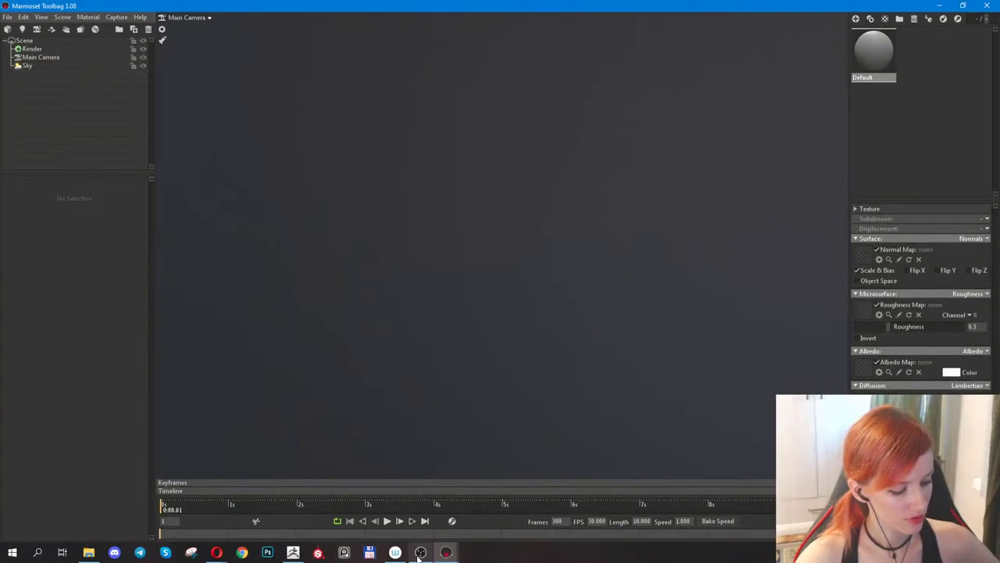
Switch to ZBrush and make the unmerged PolySphere tool with its separate subtools active.
click(293, 552)
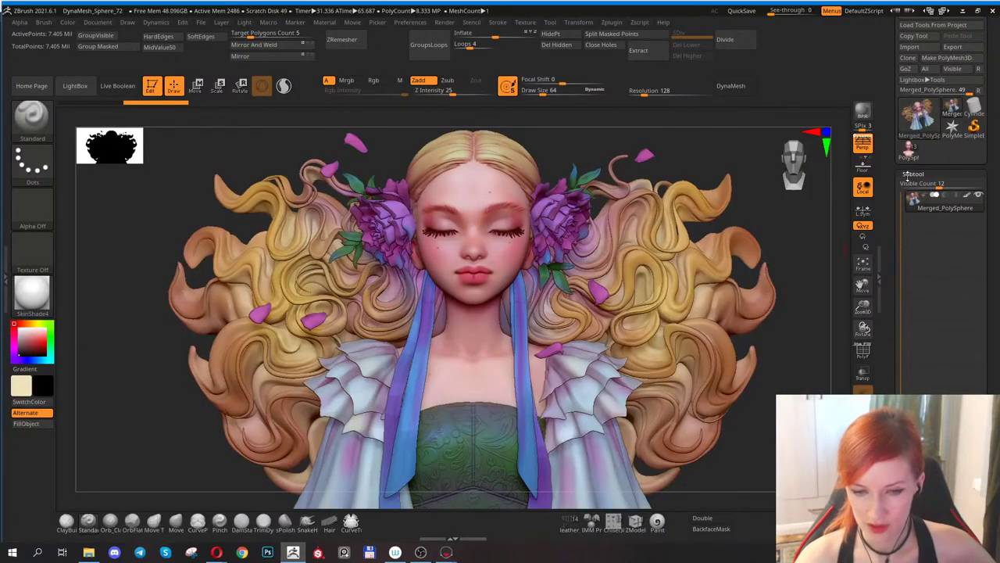
click(909, 150)
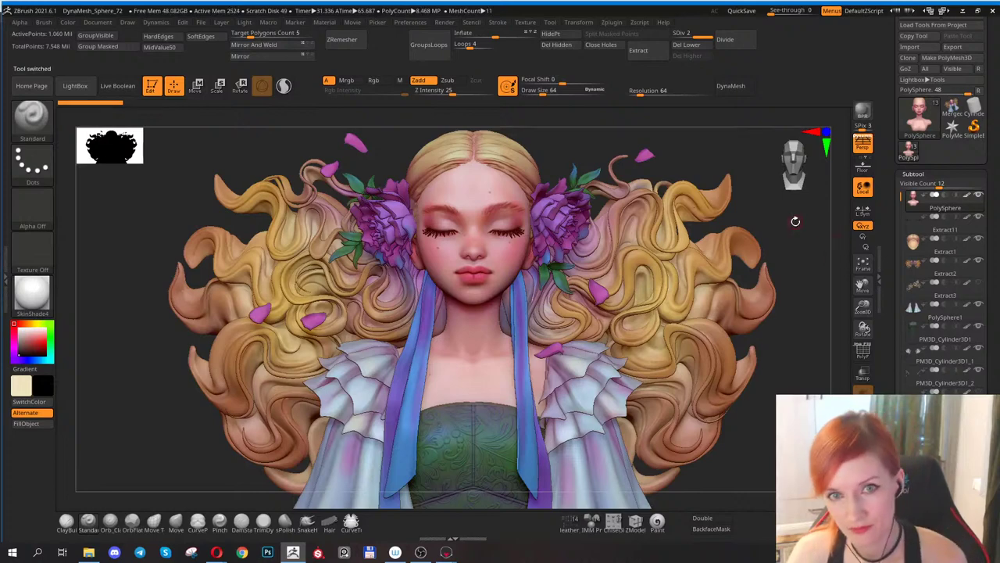
mouse_move(890, 249)
mouse_down()
mouse_move(887, 240)
mouse_move(892, 262)
mouse_move(889, 250)
mouse_up()
scroll(887, 240, down, 2)
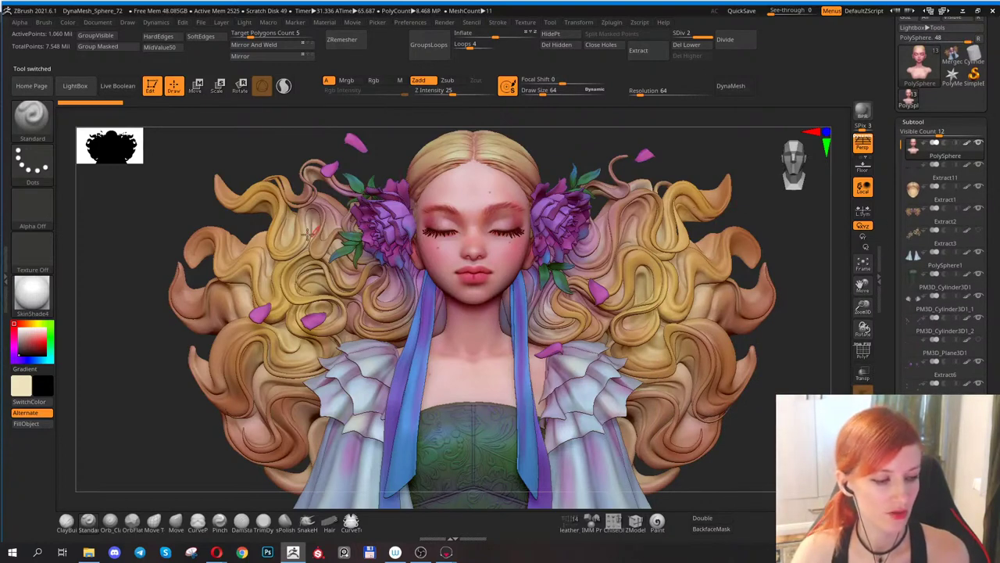
Export the visible subtools with FBX ExportImport as the binary FBX 2020 file all2.fbx in the dtiys_hair folder.
click(638, 22)
click(611, 22)
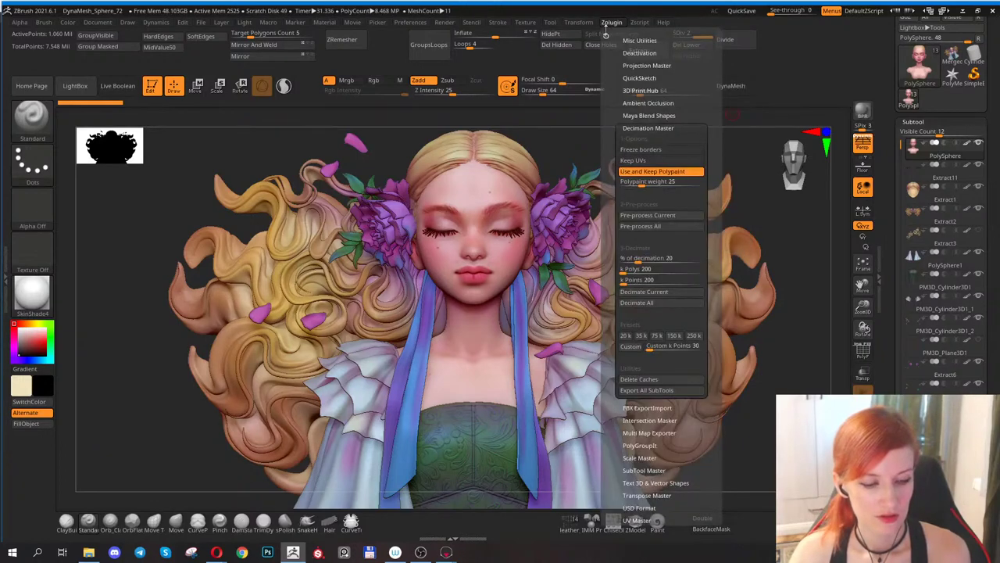
click(642, 129)
click(637, 140)
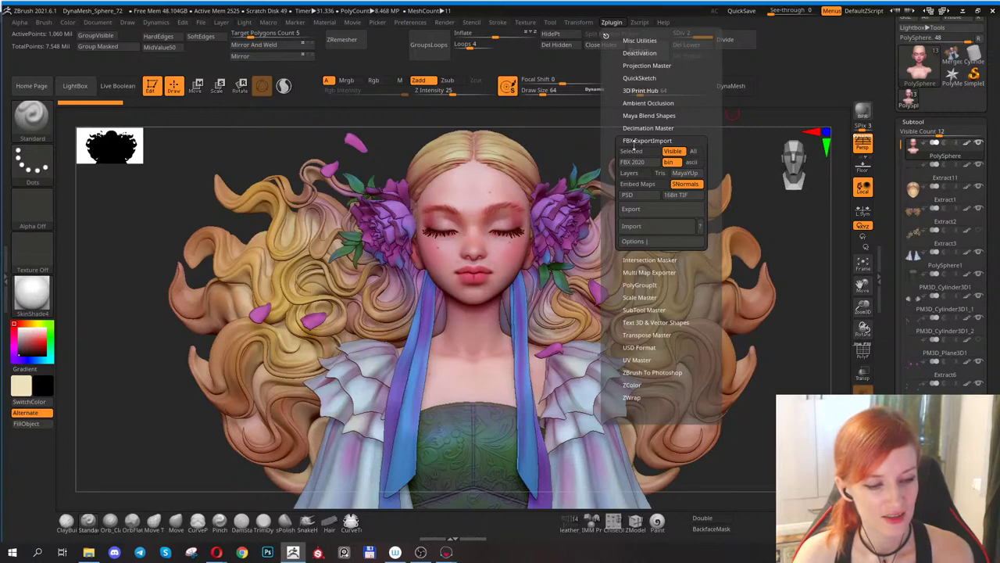
click(657, 209)
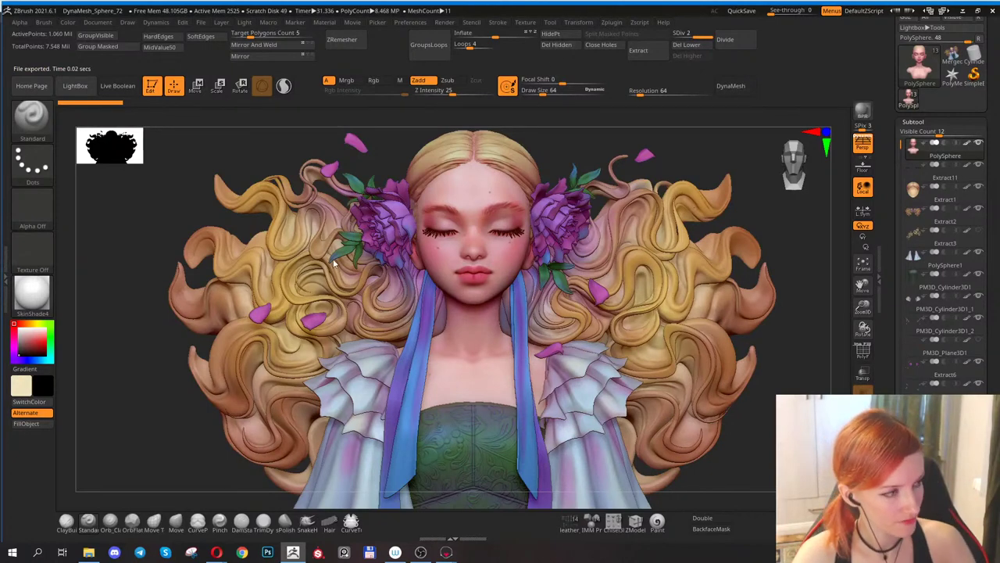
Switch to the empty Marmoset Toolbag scene and import the model all2.fbx from the dtiys_hair folder.
mouse_move(446, 548)
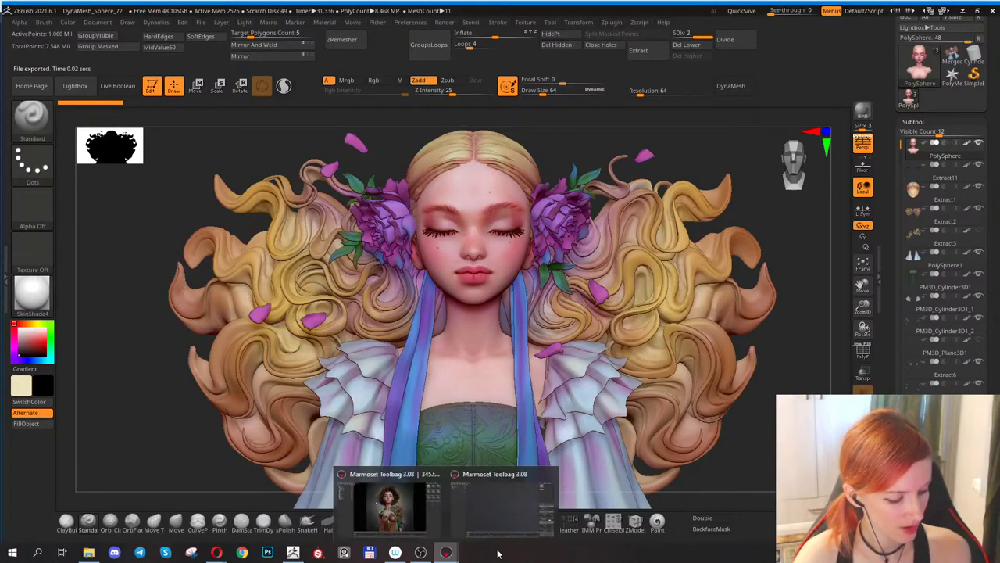
click(398, 508)
click(6, 16)
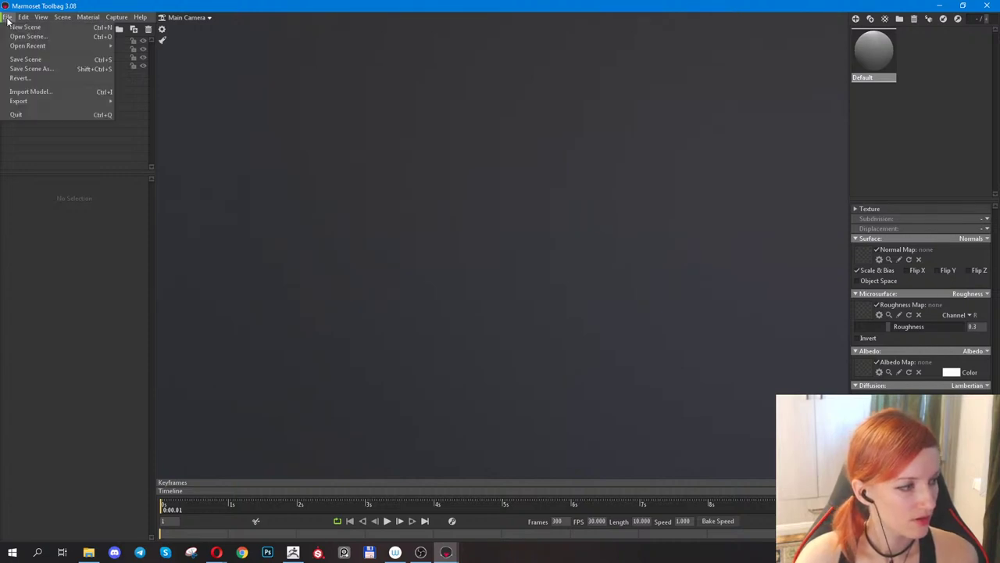
click(29, 93)
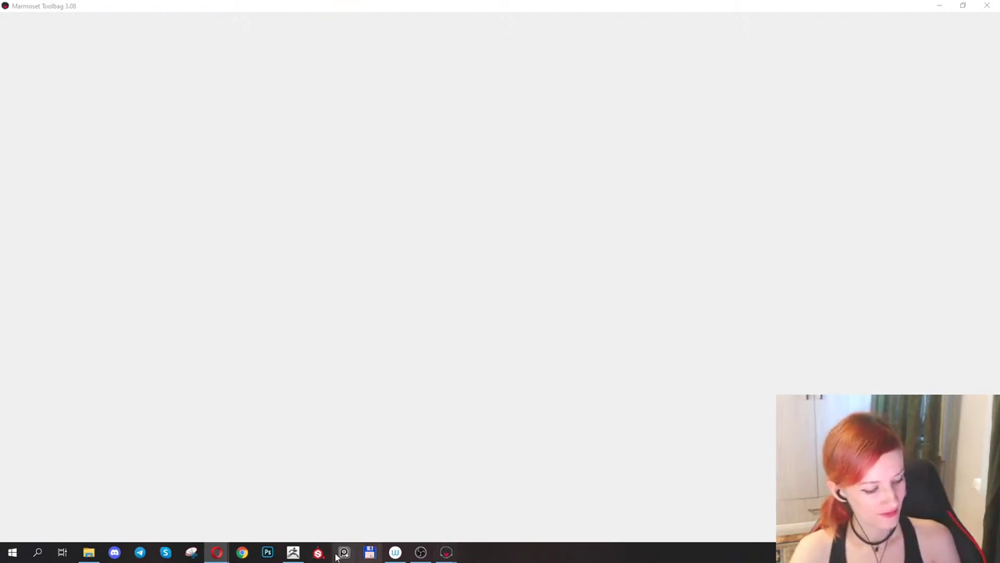
mouse_move(294, 553)
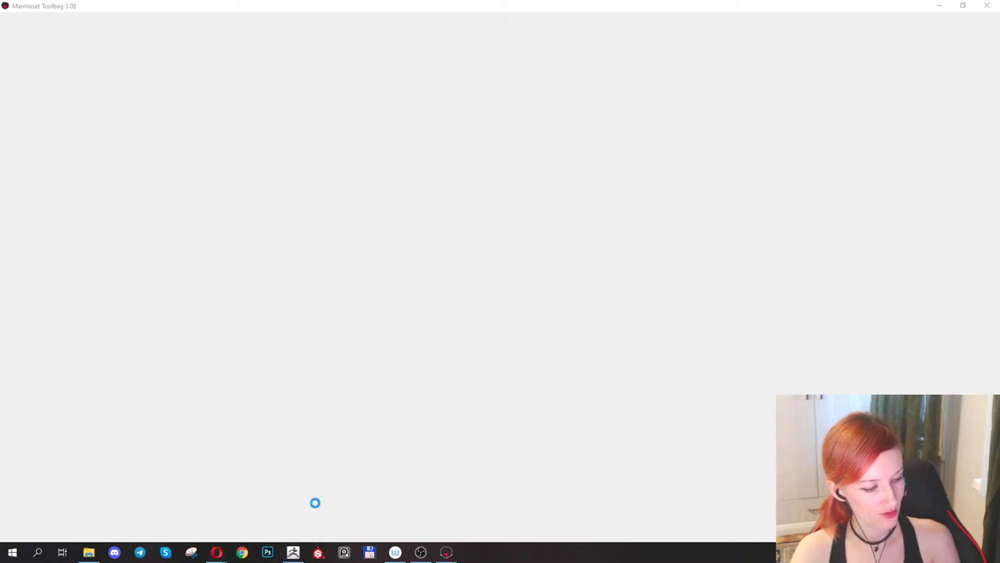
mouse_move(452, 554)
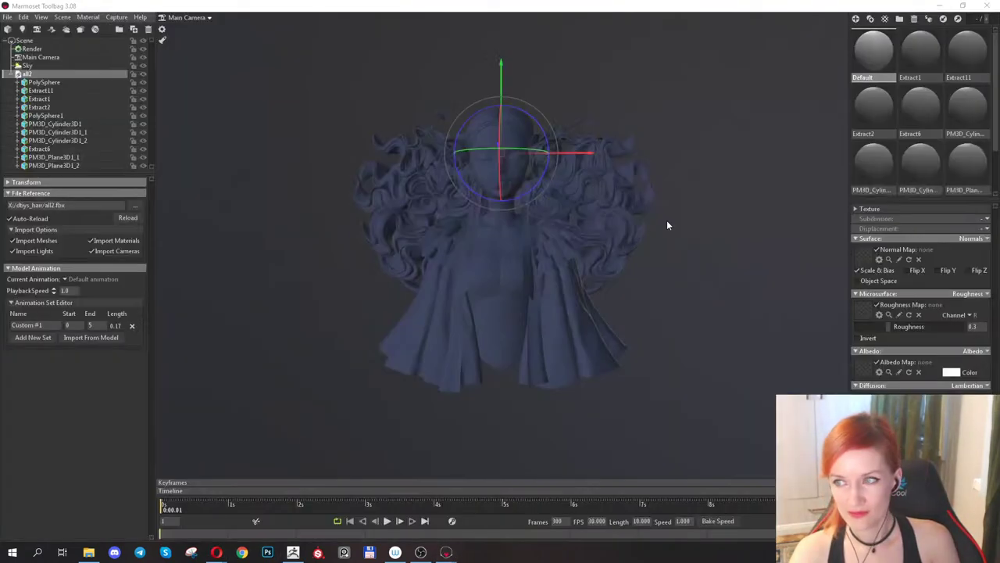
Enlarge the scene tree and select the all2 model's hair and sleeves to check that they are separate meshes.
click(700, 255)
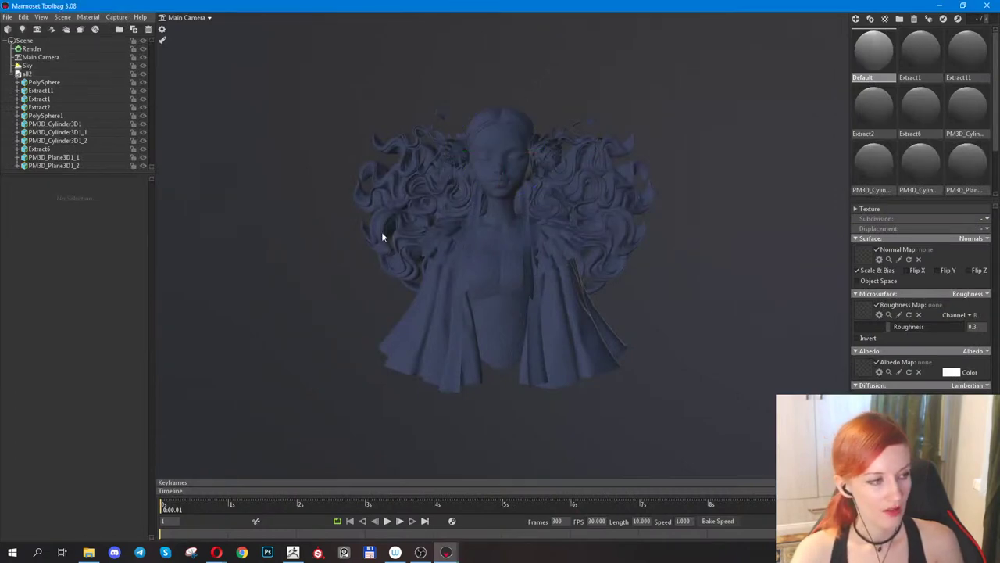
click(60, 73)
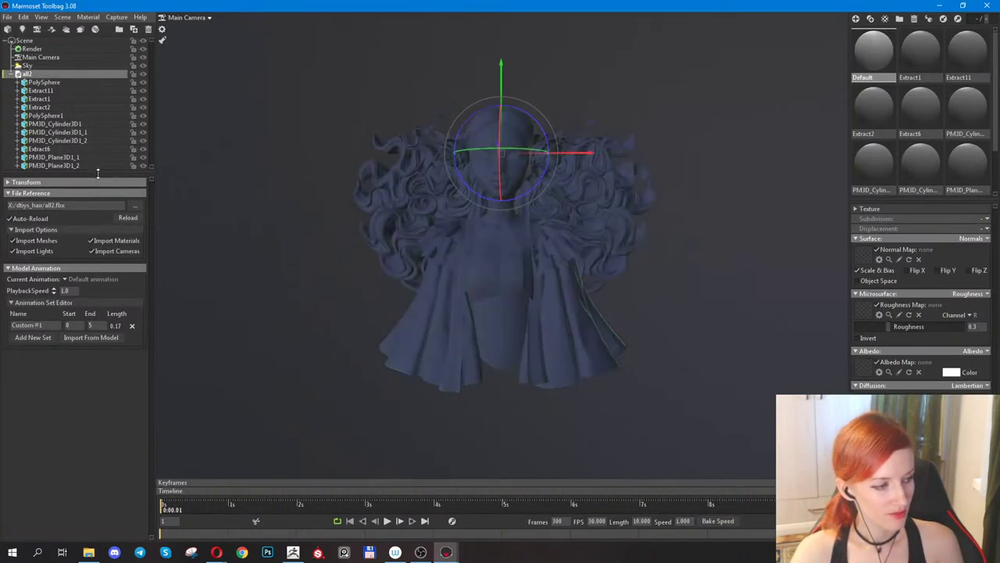
click(586, 206)
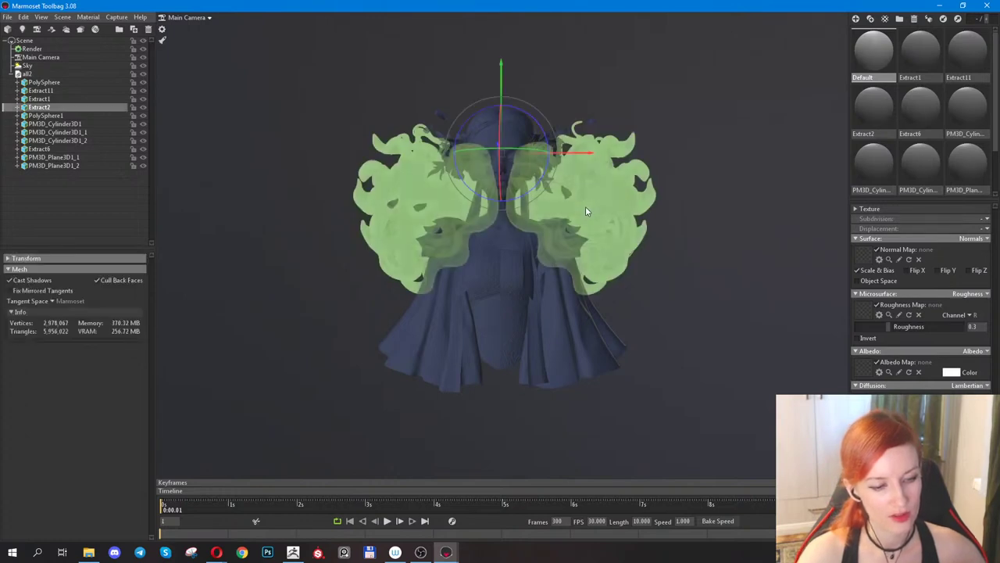
click(586, 309)
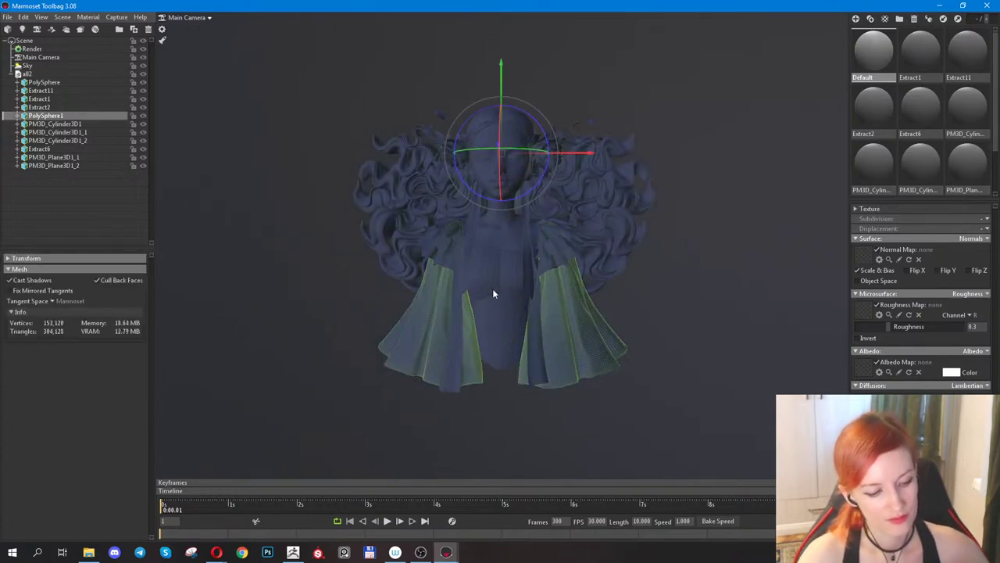
Select the torso clothing, the smooth hair on the head and the curls in turn to check how the meshes are separated.
click(493, 288)
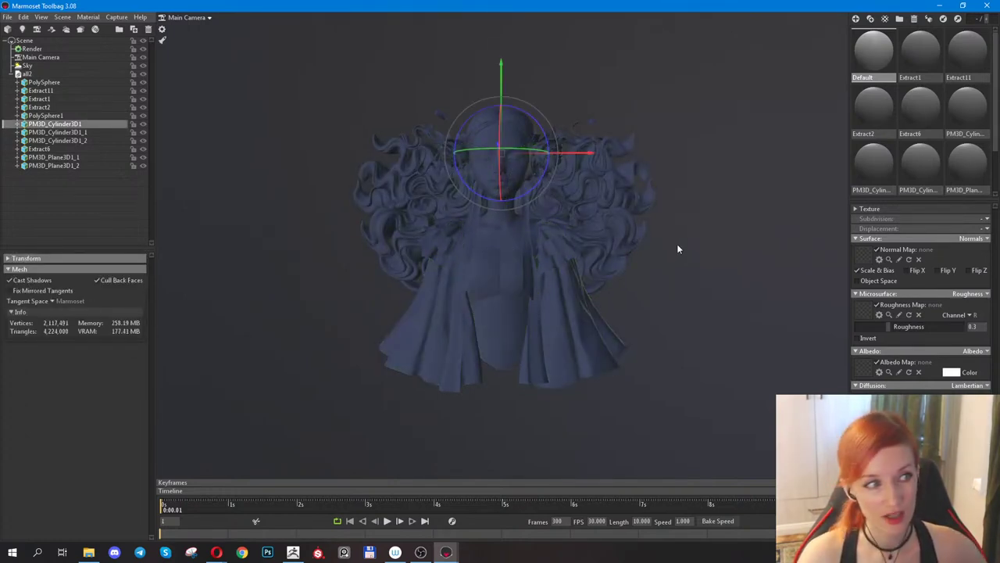
scroll(679, 235, up, 5)
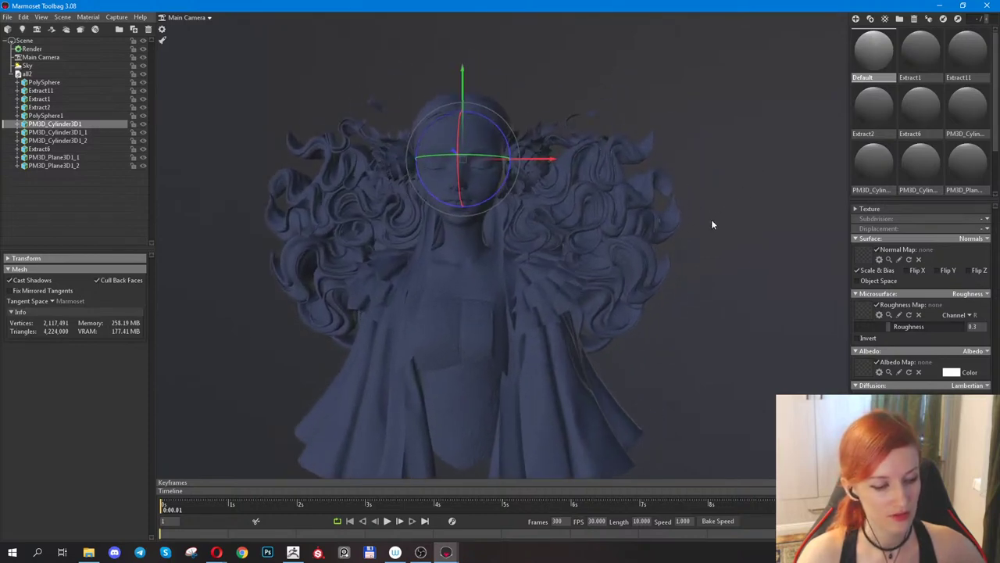
click(630, 202)
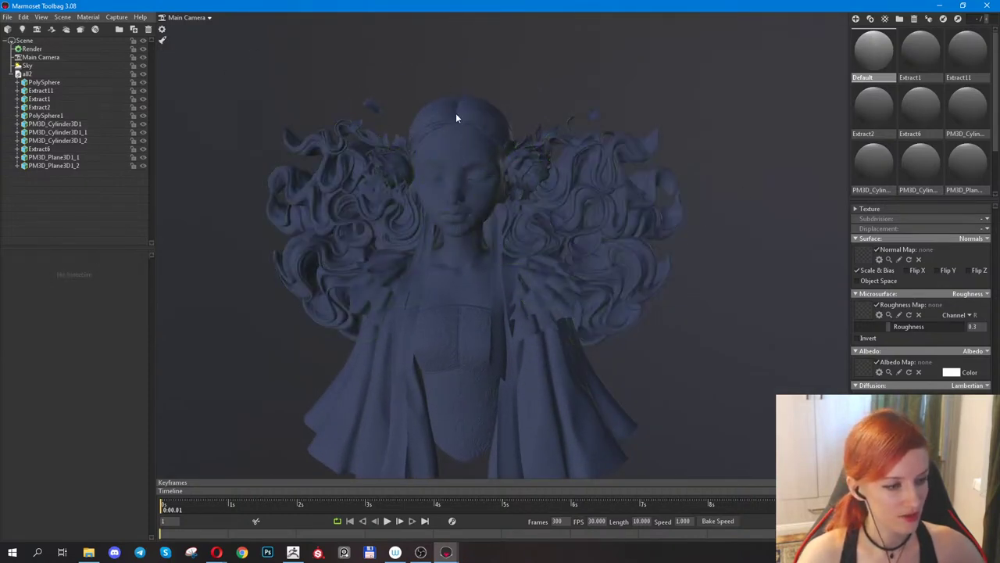
click(457, 118)
click(648, 75)
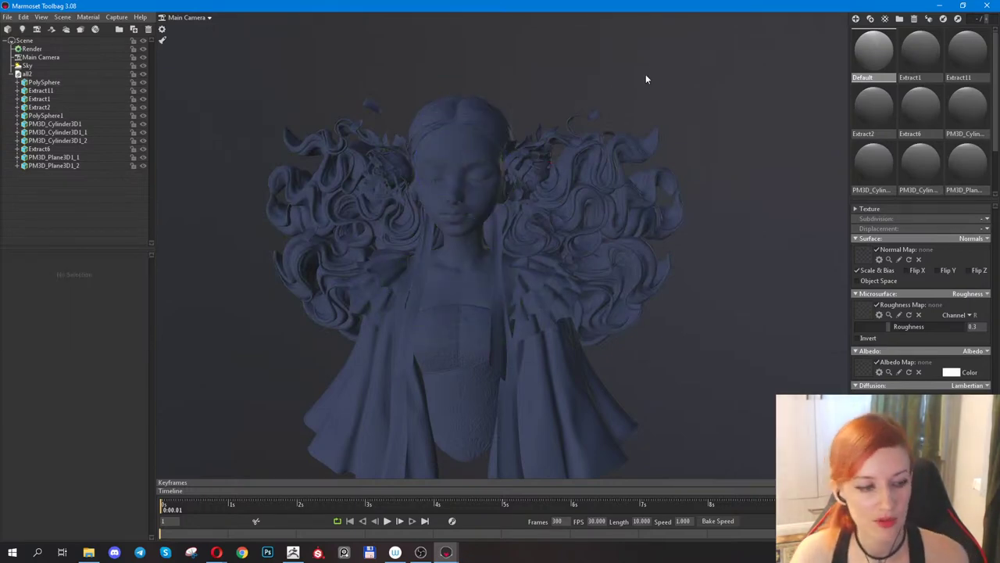
click(608, 160)
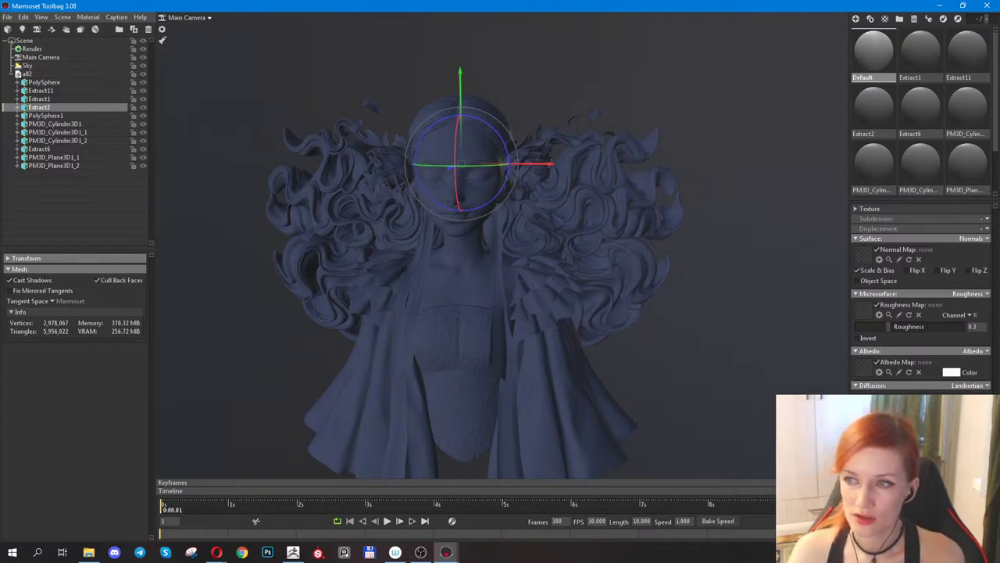
key(alt+Tab)
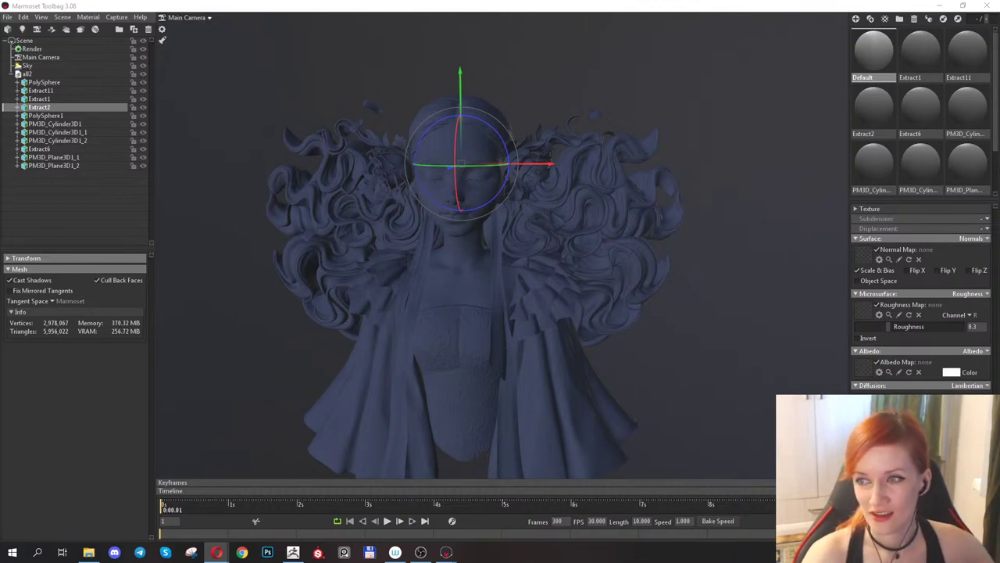
click(797, 254)
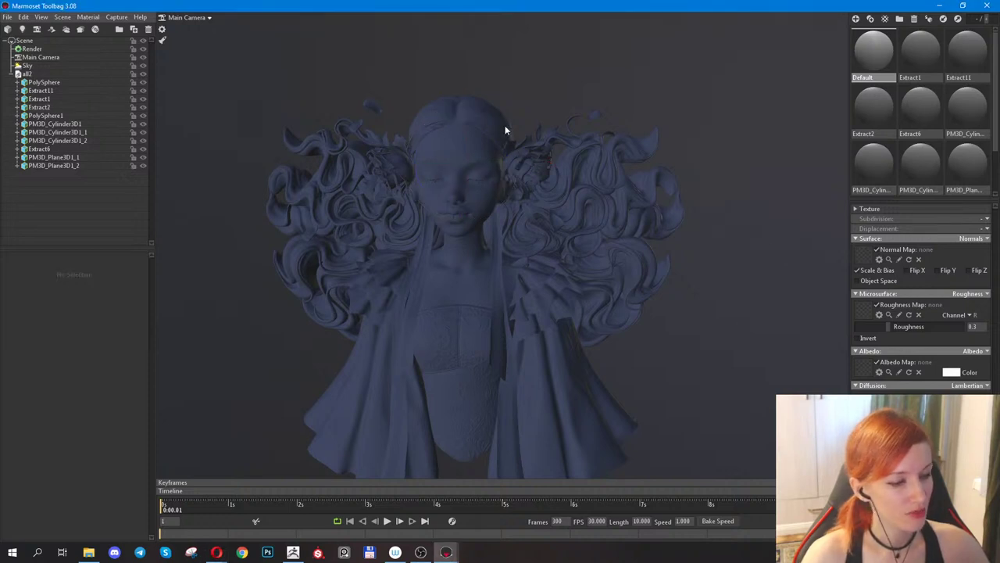
click(293, 552)
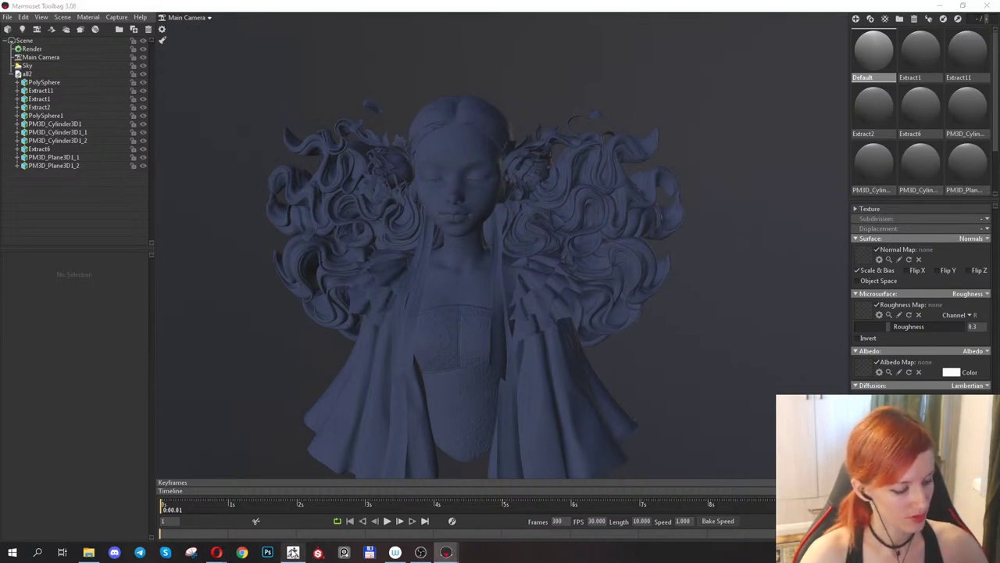
click(714, 12)
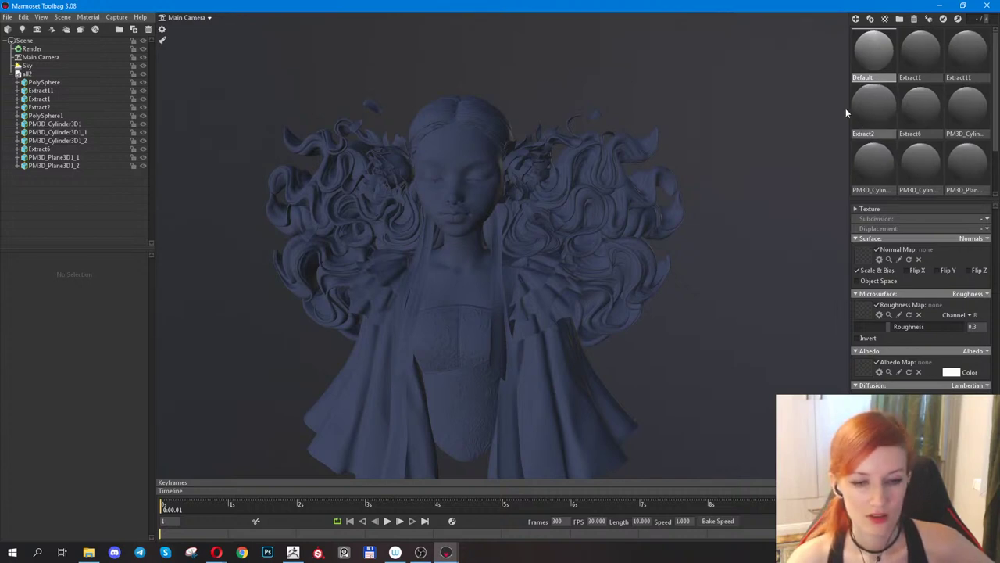
Enlarge the material library to show all imported materials, and select the curls, torso and sleeve meshes to compare them with it.
drag(921, 197, 911, 298)
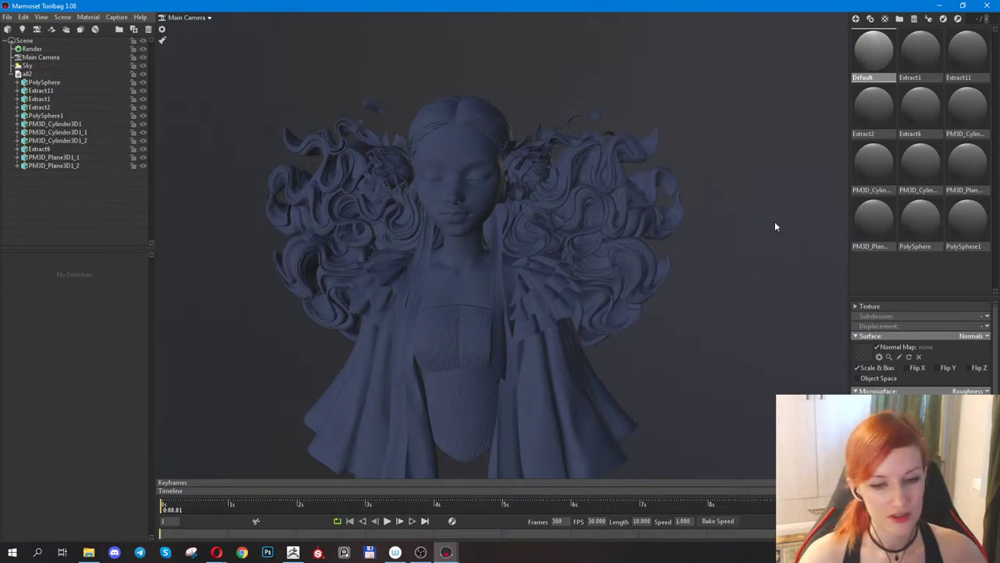
click(582, 203)
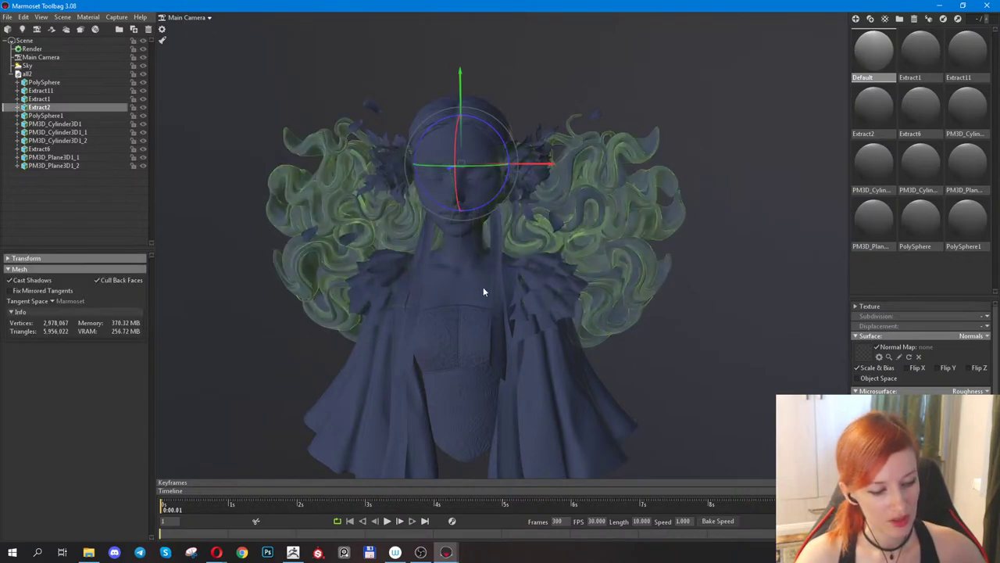
click(482, 287)
click(459, 363)
click(560, 370)
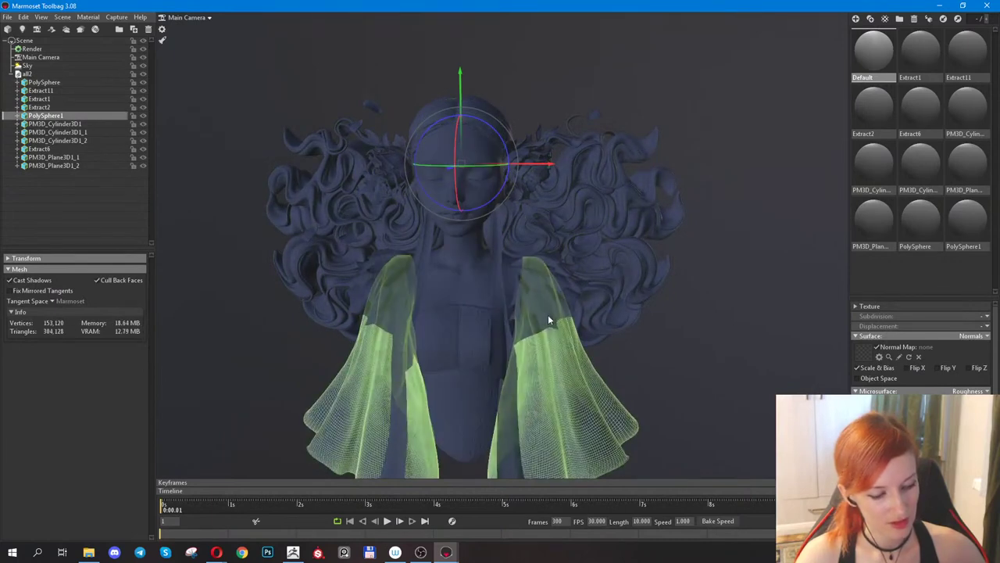
click(556, 311)
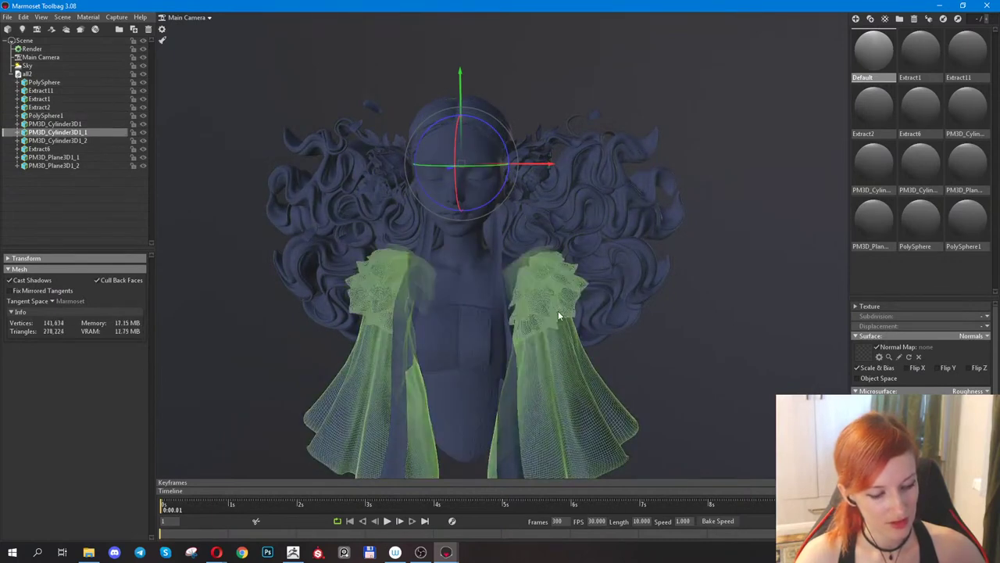
click(284, 57)
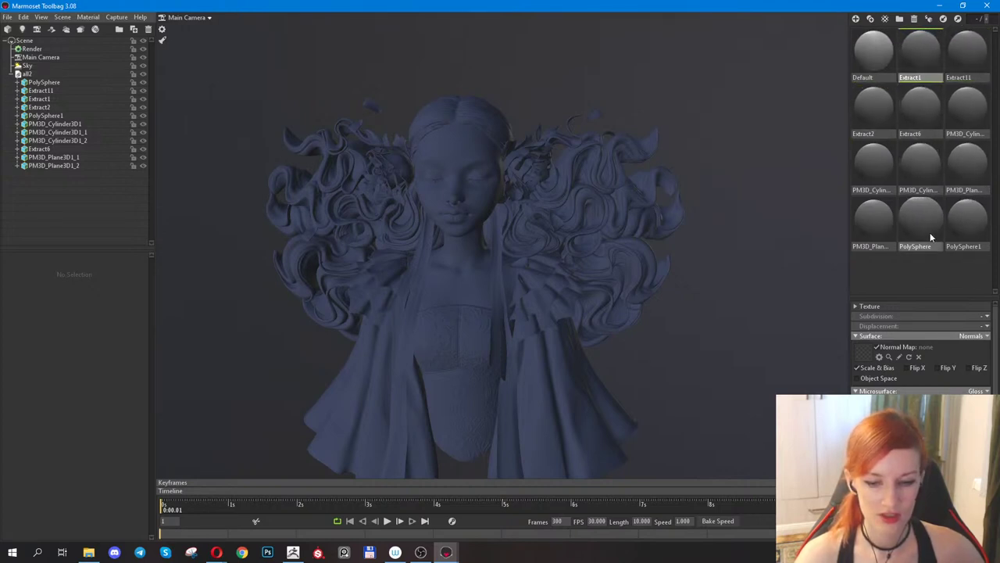
Try to assign a single shared material to the whole all2 model, starting with the Default material.
click(860, 68)
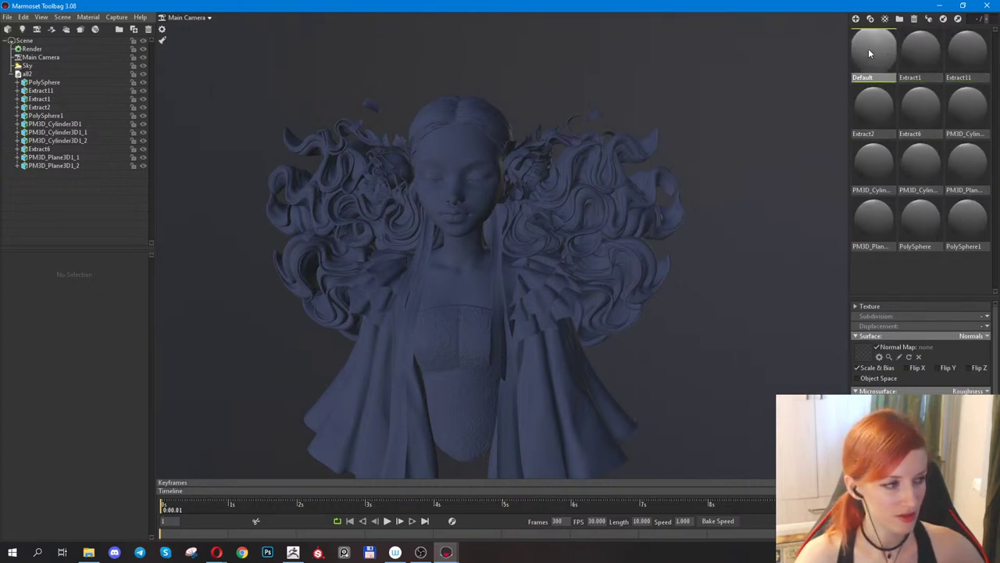
mouse_move(869, 53)
mouse_down()
mouse_move(680, 87)
mouse_move(619, 86)
mouse_up()
mouse_move(873, 64)
mouse_down()
mouse_move(682, 82)
mouse_move(932, 55)
mouse_move(336, 146)
mouse_up()
click(44, 74)
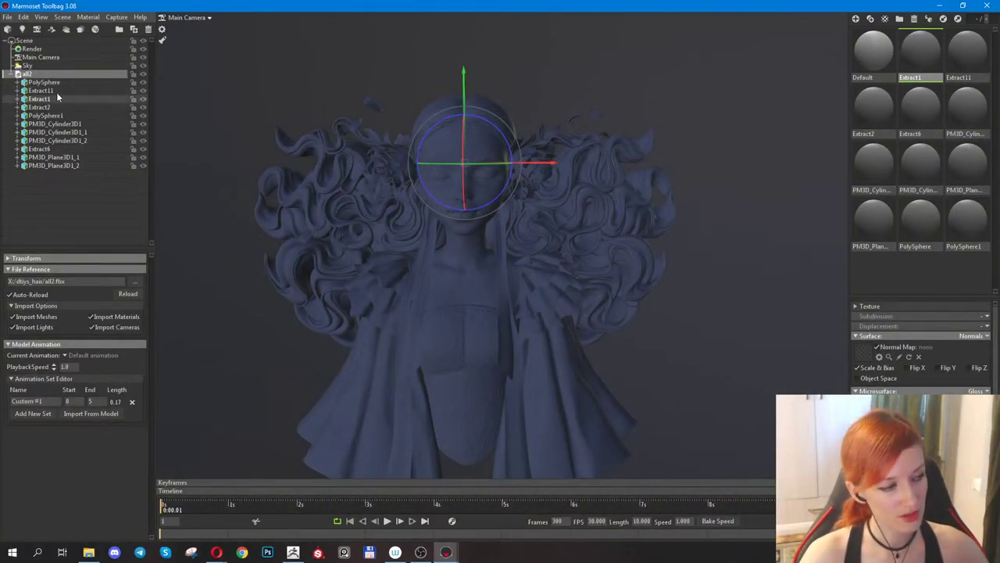
click(709, 75)
scroll(585, 165, up, 5)
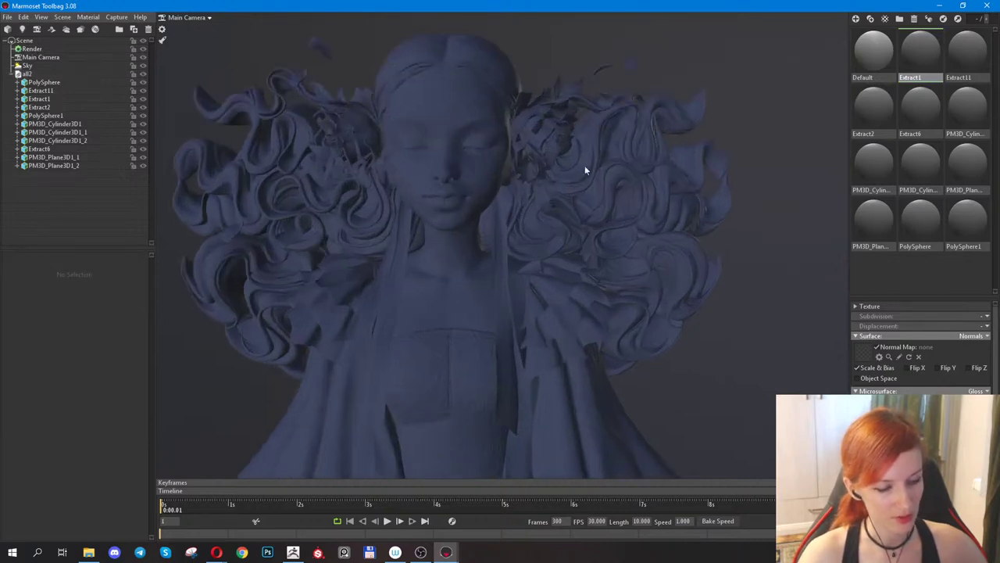
scroll(599, 164, down, 4)
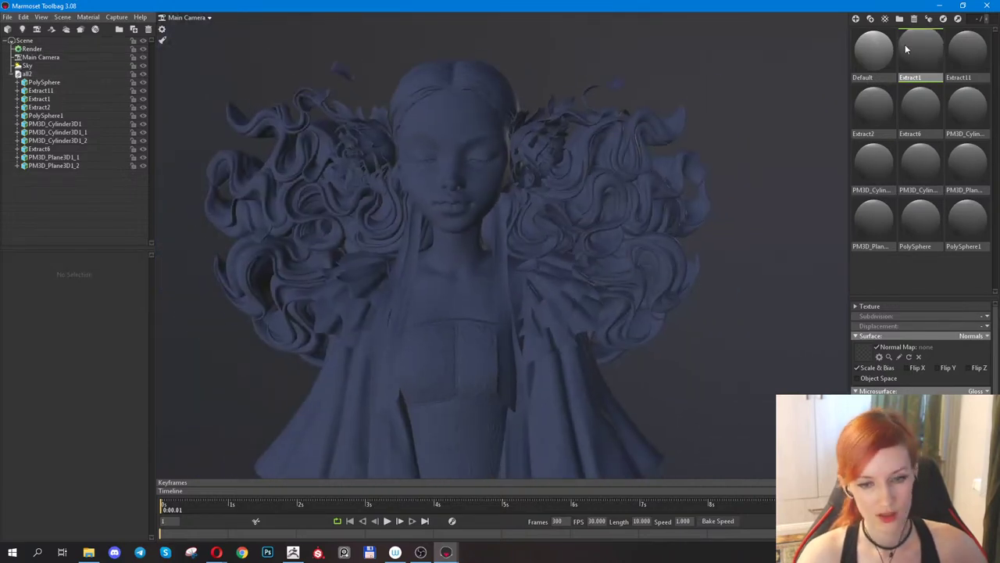
Delete all imported materials except Default and Extract2, and apply Extract2 to the all2 model.
click(956, 55)
key(Delete)
key(Delete)
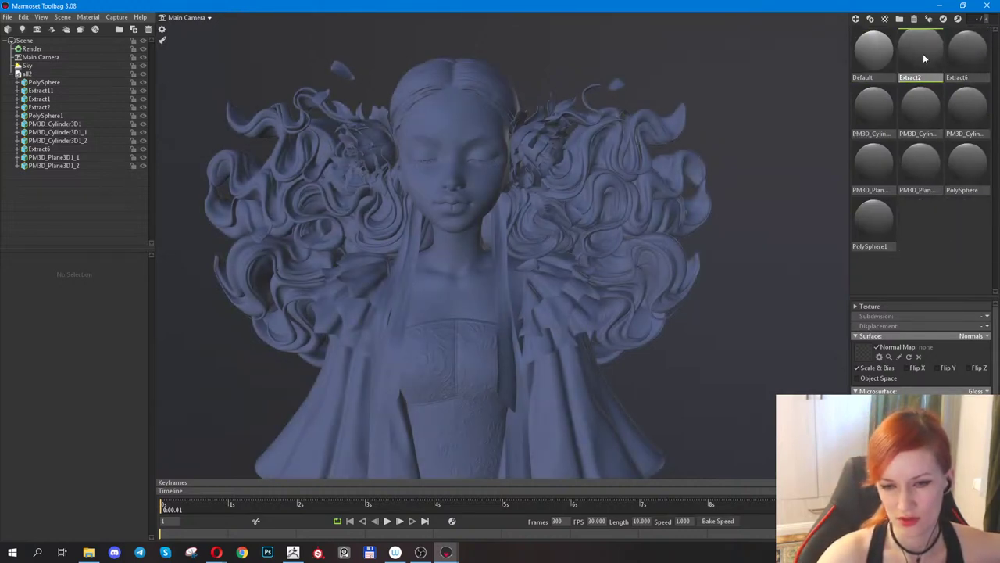
click(968, 50)
key(Delete)
click(969, 50)
key(Delete)
click(968, 50)
key(Delete)
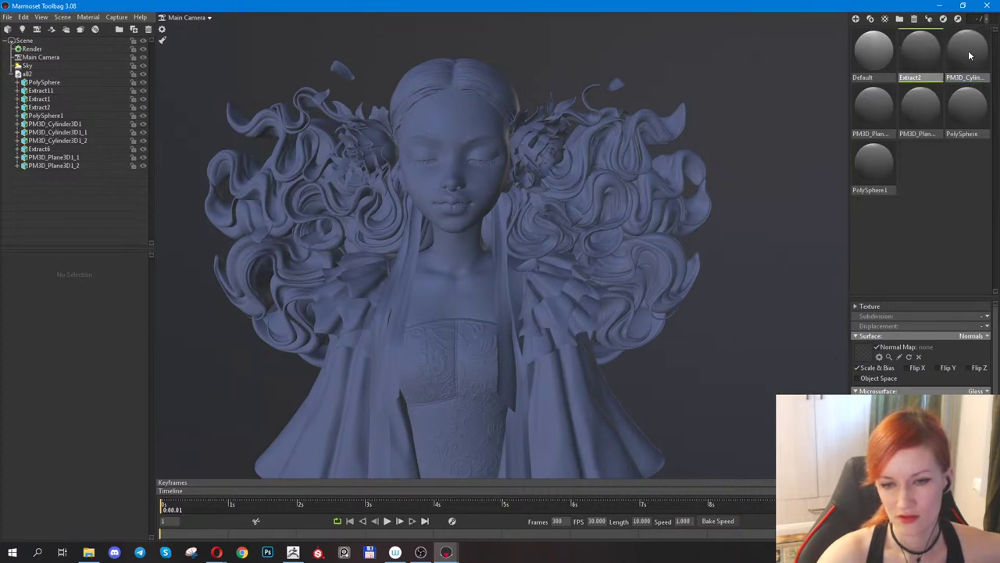
click(968, 50)
key(Delete)
click(968, 50)
key(Delete)
click(968, 50)
key(Delete)
click(968, 50)
key(Delete)
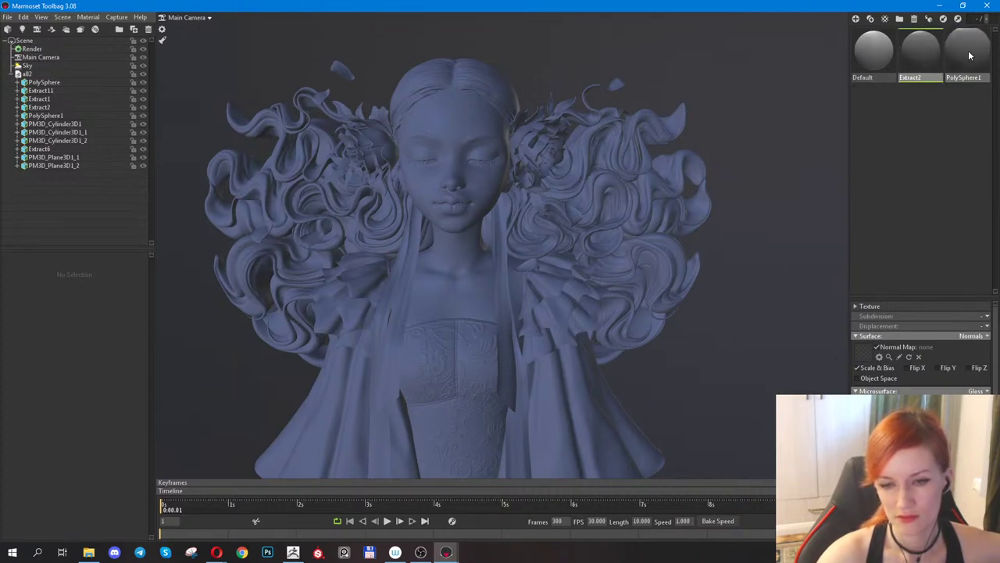
click(968, 50)
key(Delete)
click(43, 74)
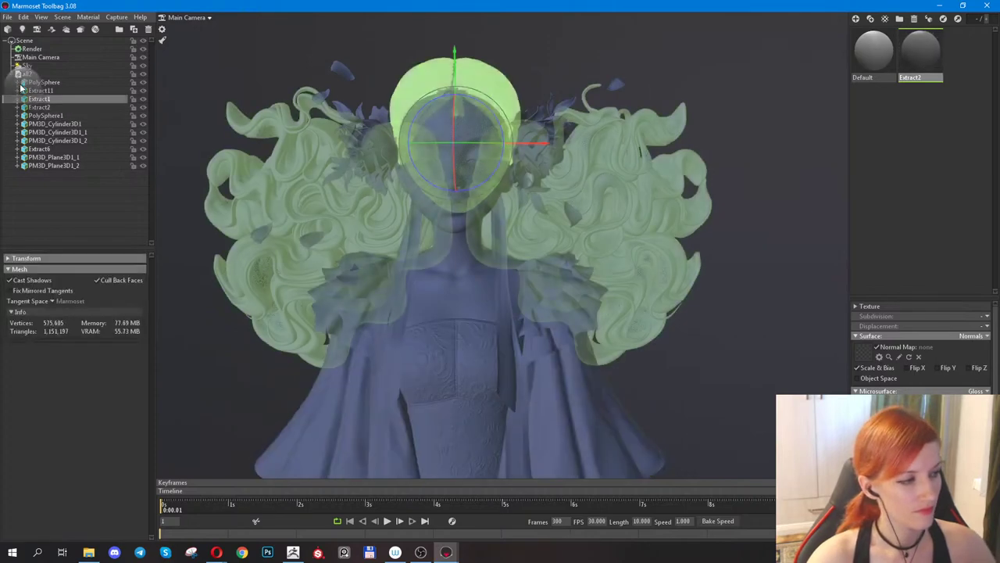
click(783, 174)
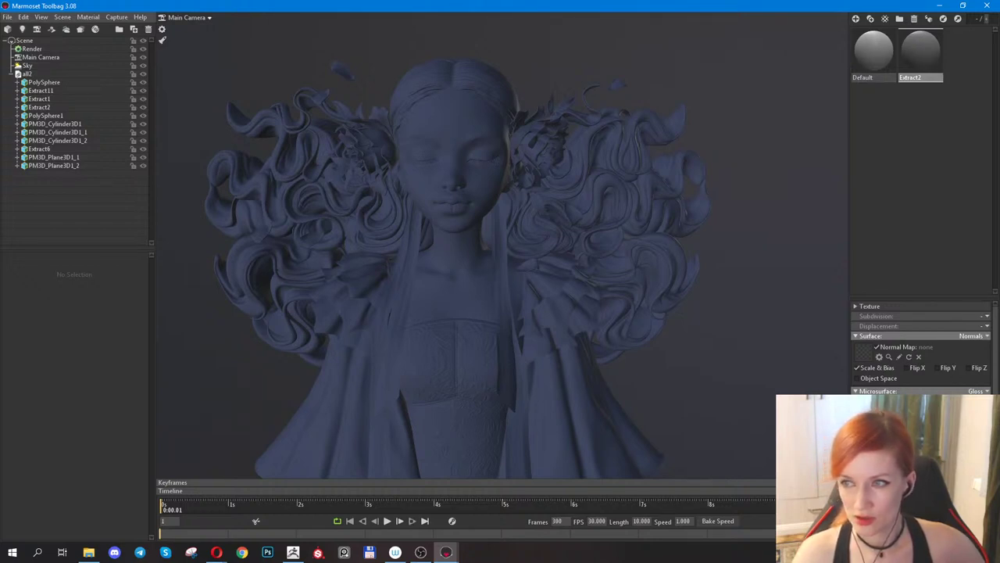
key(alt+Tab)
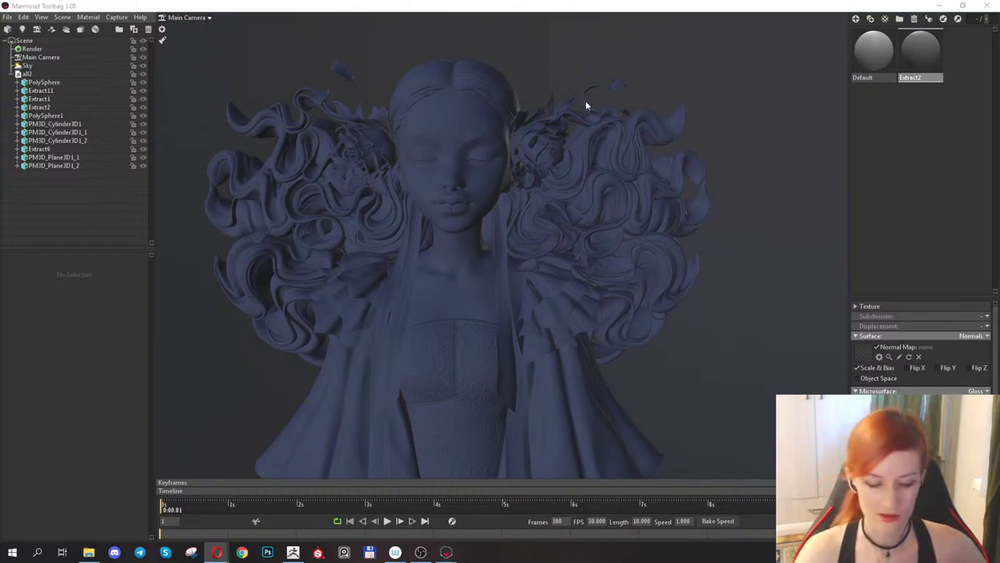
click(293, 552)
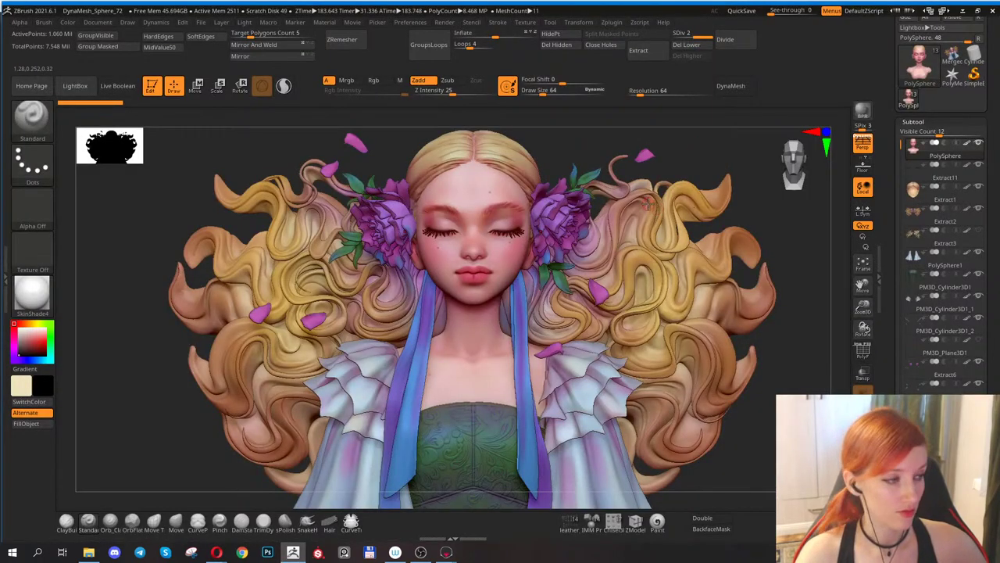
click(963, 10)
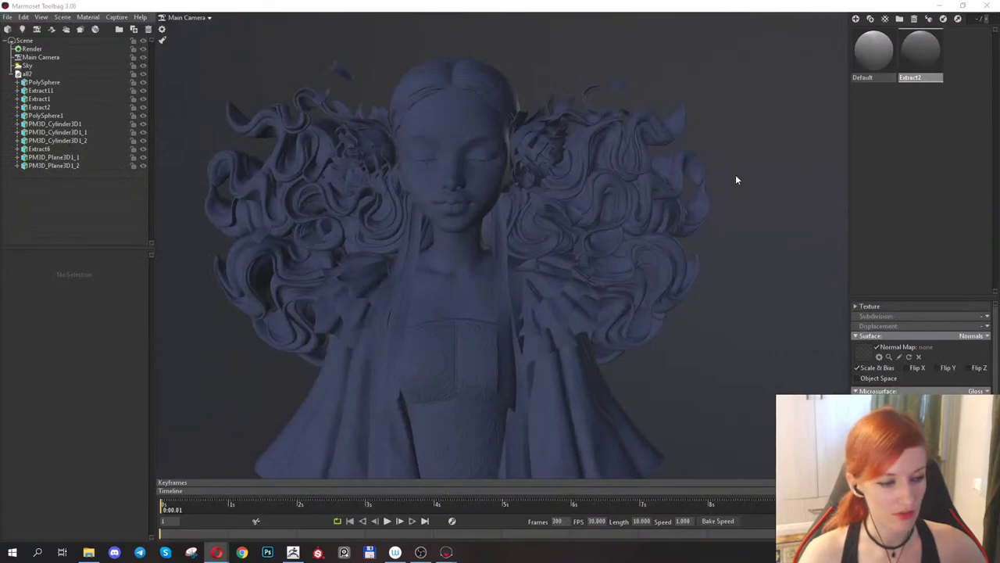
drag(715, 137, 319, 78)
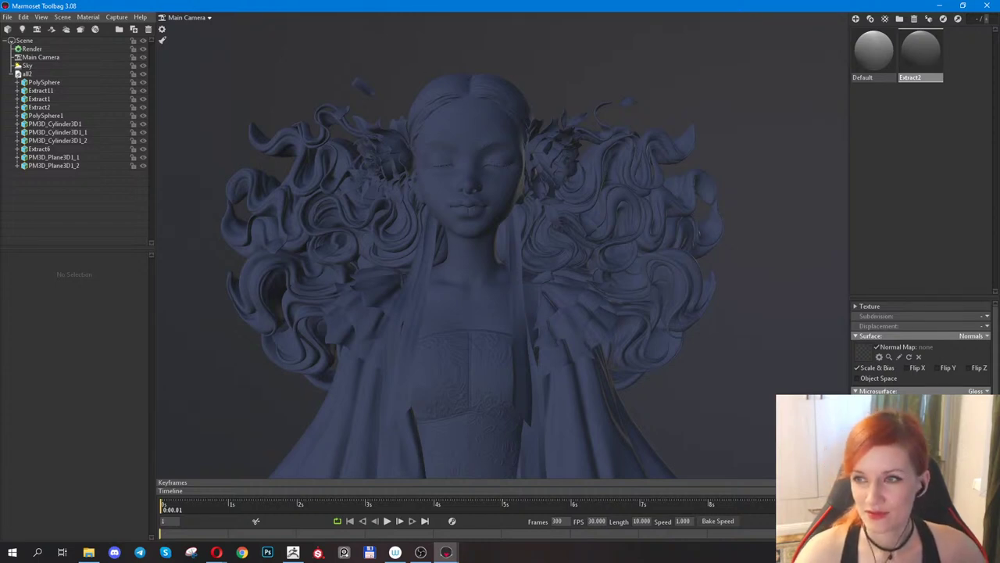
key(alt+Tab)
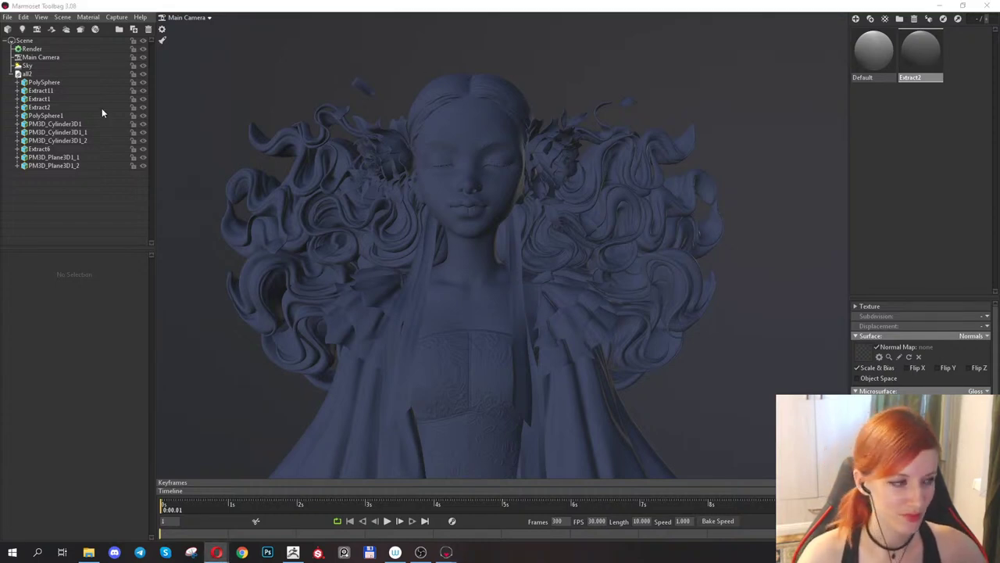
click(265, 72)
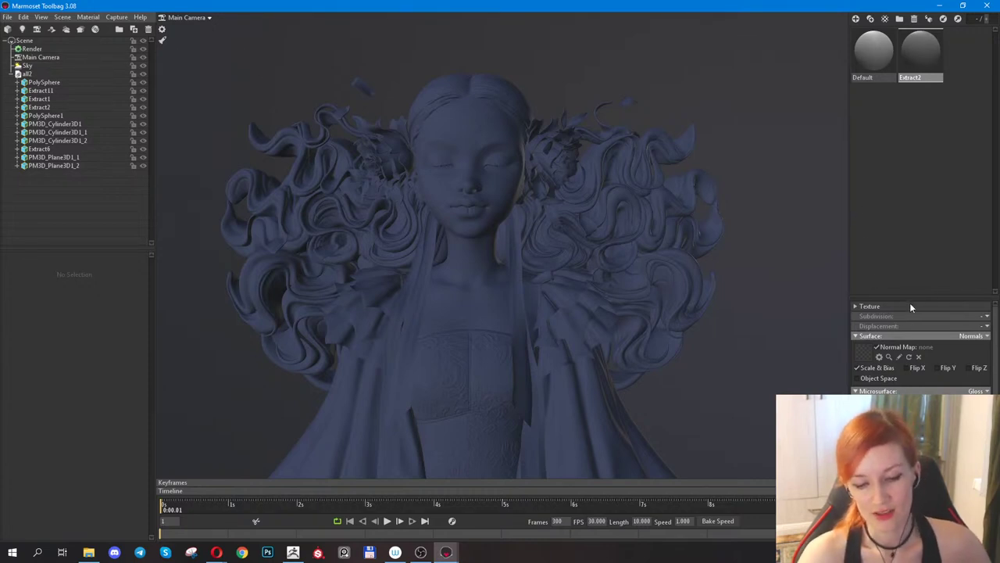
Apply the Extract2 material to the whole all2 model and set its albedo to Vertex Color.
drag(912, 296, 919, 122)
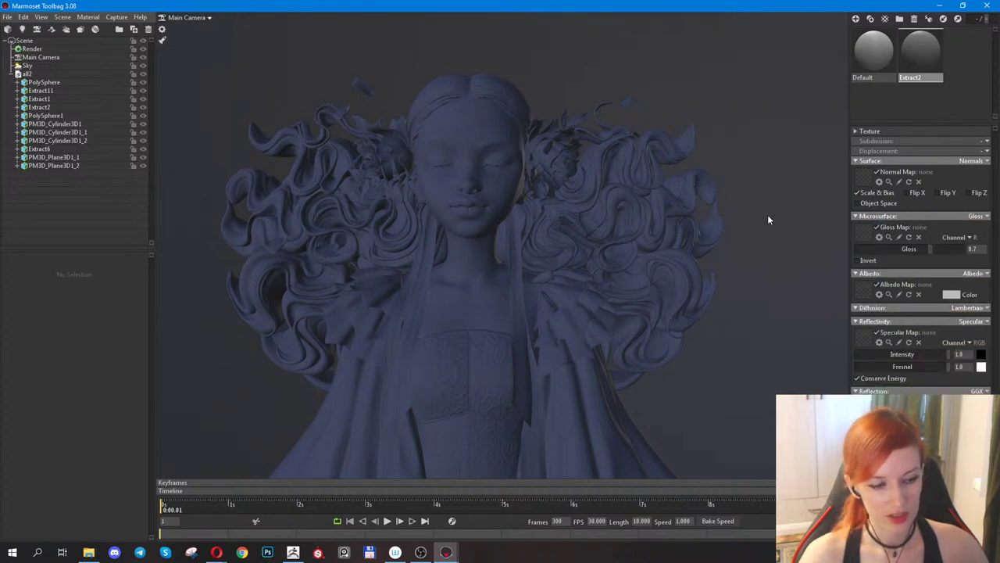
drag(768, 217, 494, 200)
drag(661, 200, 737, 276)
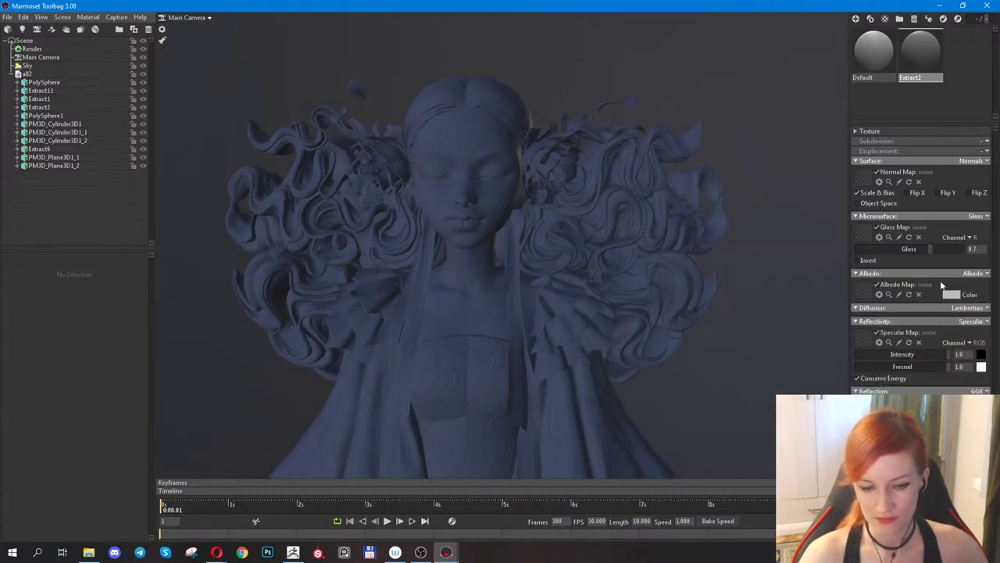
click(874, 54)
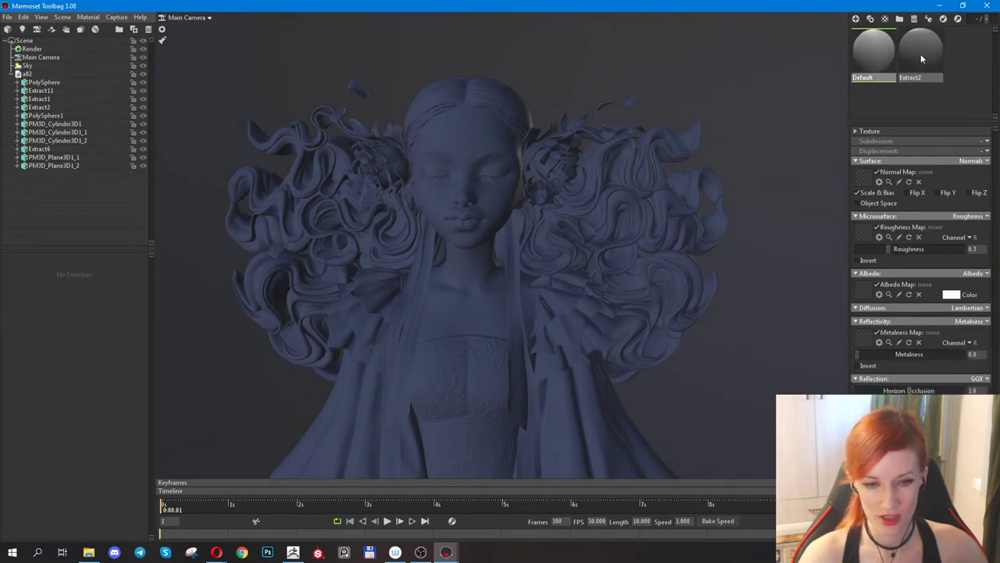
click(920, 53)
click(55, 106)
click(42, 65)
click(50, 74)
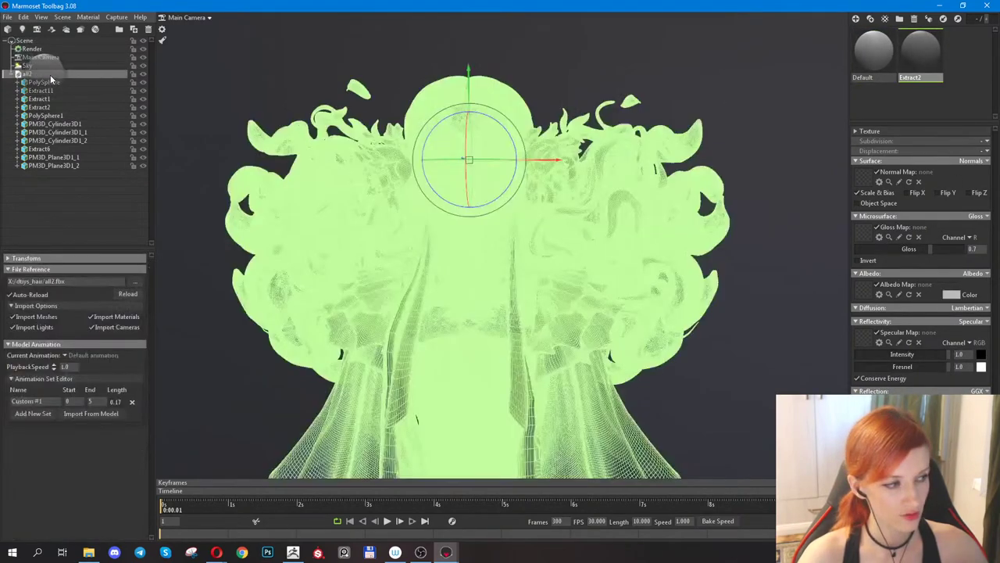
click(987, 273)
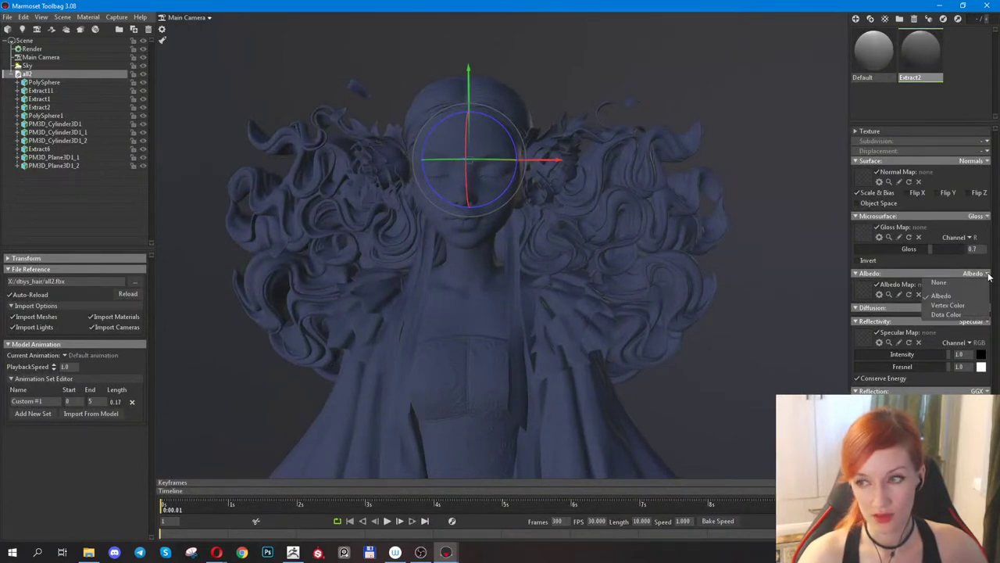
click(950, 306)
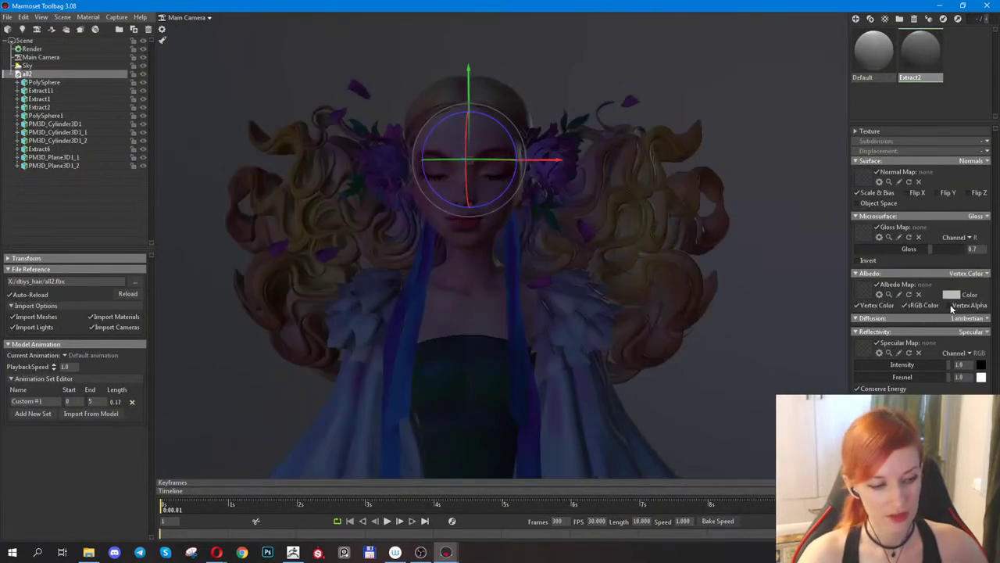
Set the Extract2 material's albedo color to pure white (ffffff).
click(778, 296)
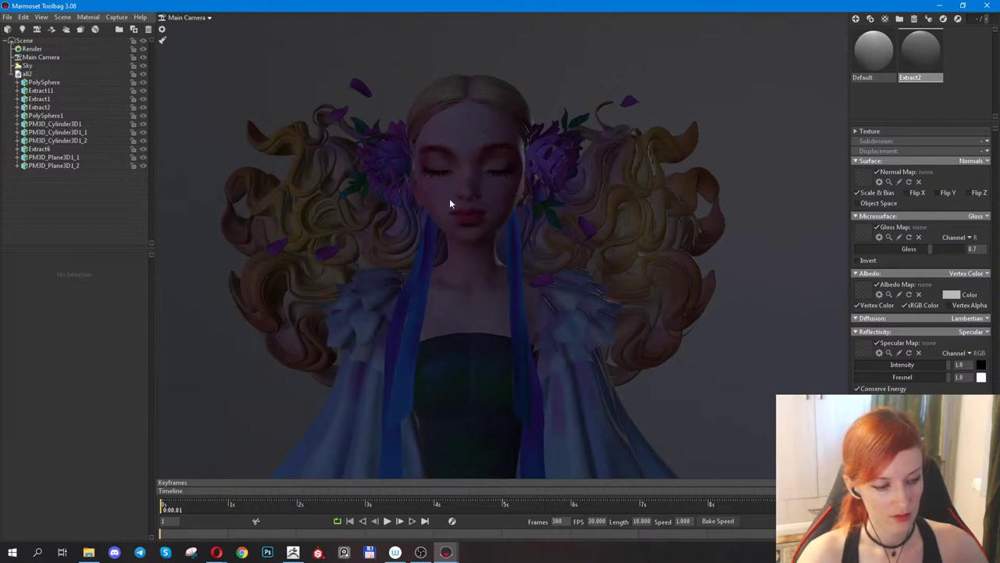
click(952, 294)
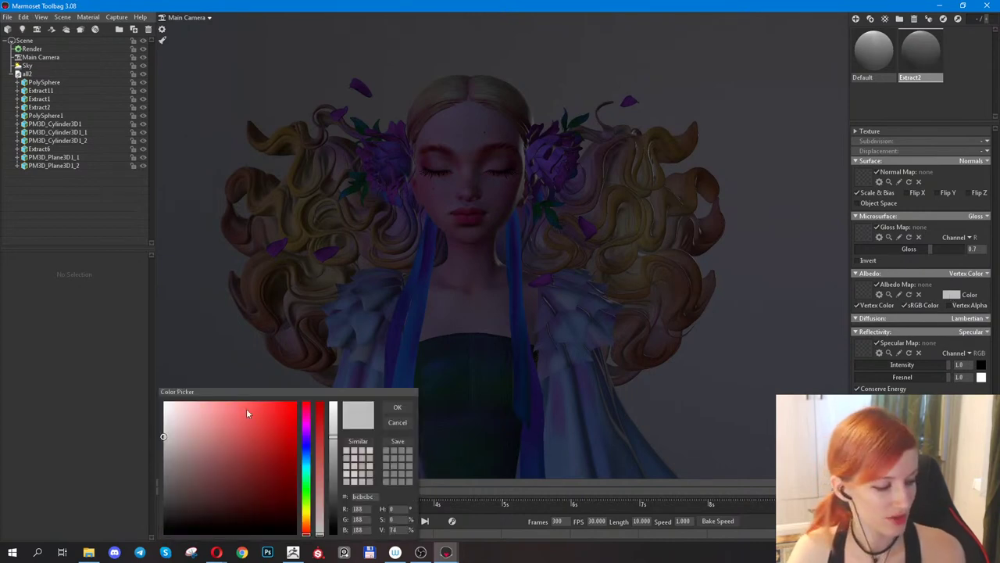
drag(270, 391, 619, 214)
drag(540, 259, 495, 204)
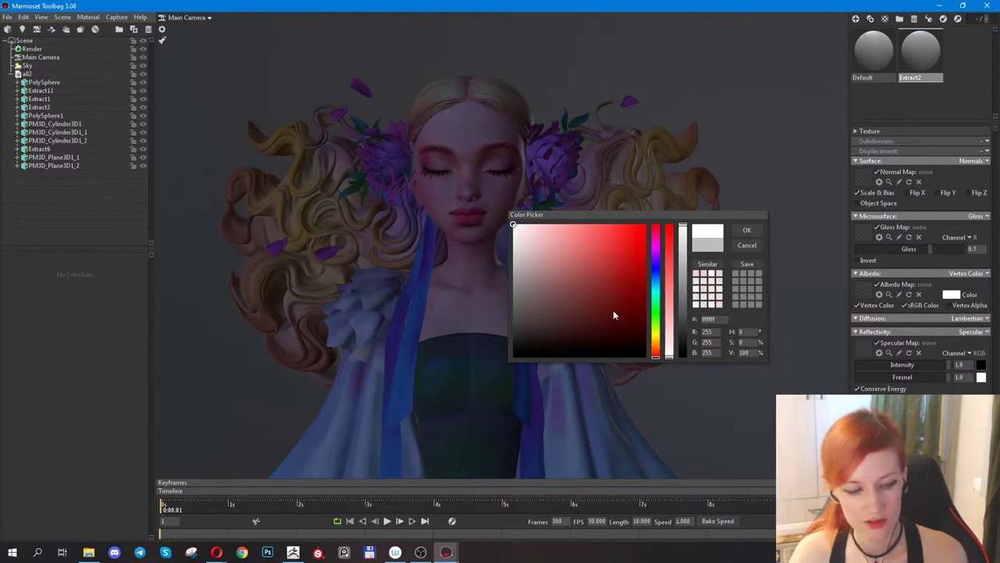
drag(613, 309, 484, 193)
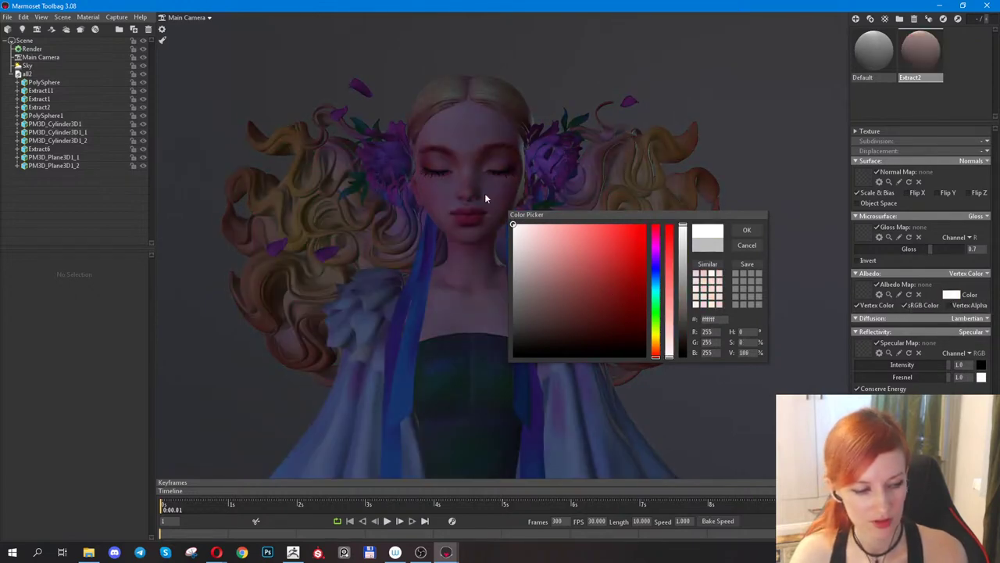
click(746, 230)
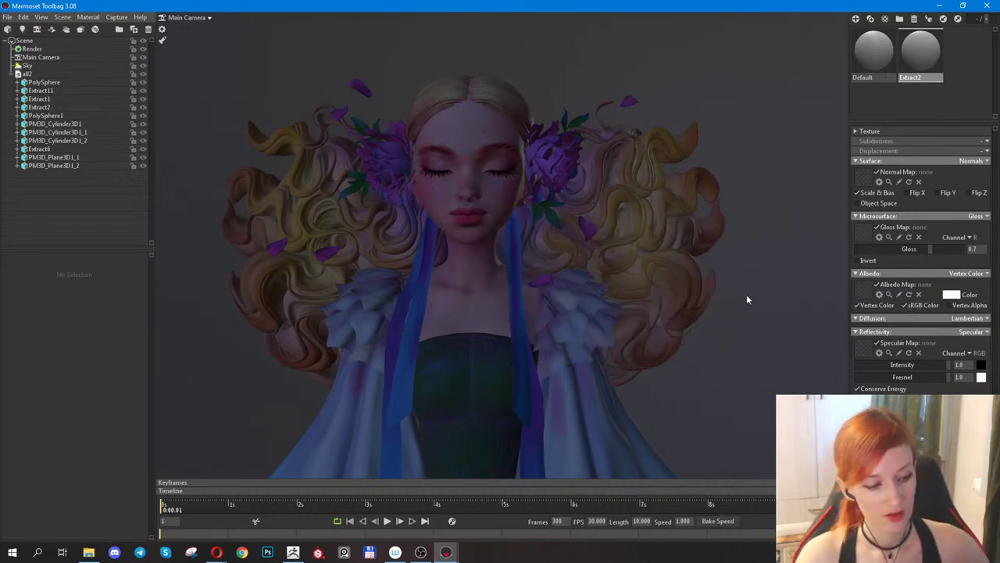
Rotate the sky lighting slightly around the character and check the all2 model's selection.
shift+drag(747, 294, 774, 302)
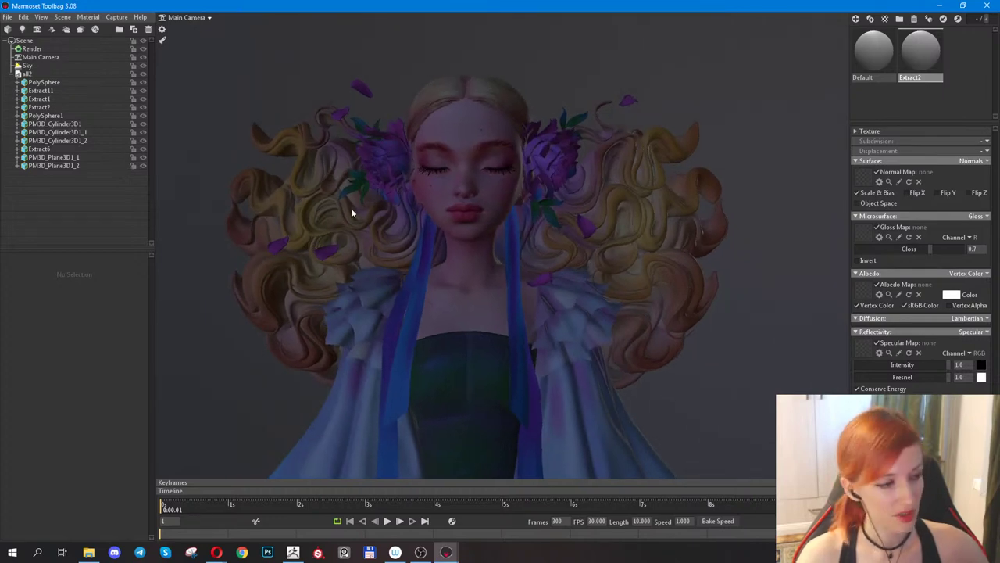
click(39, 74)
click(188, 86)
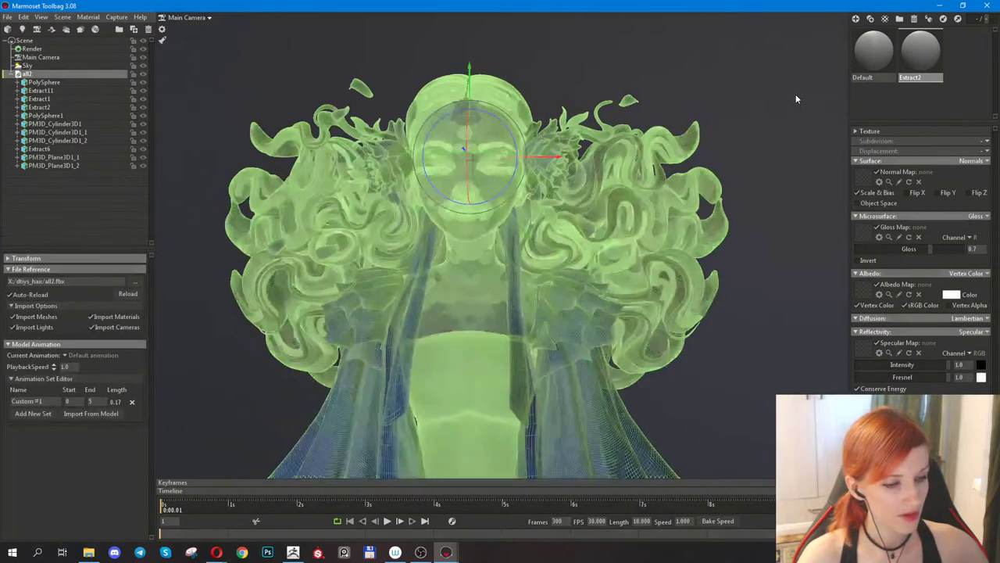
Add a spot light shining down on the character from above and to one side.
drag(775, 98, 657, 196)
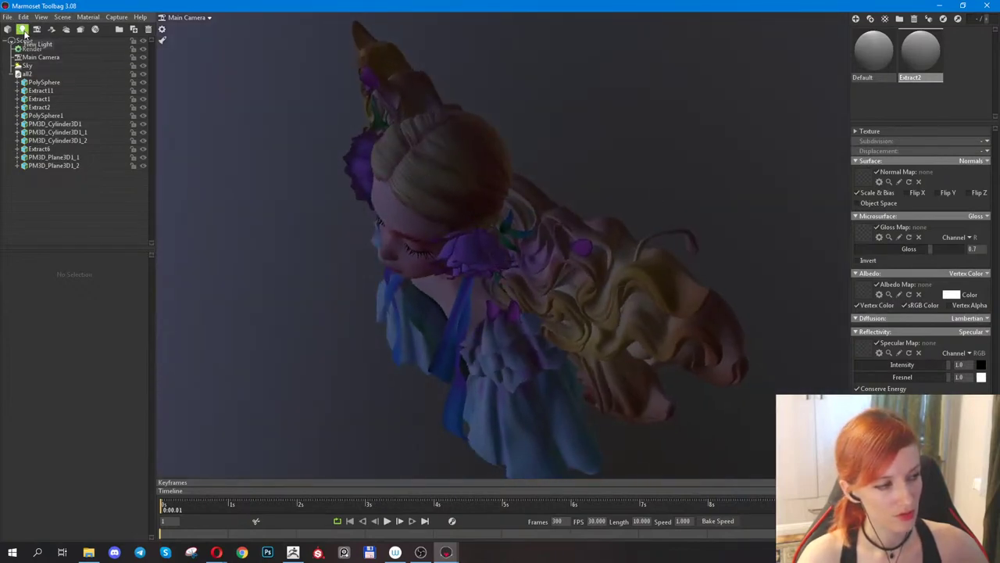
click(22, 29)
drag(217, 236, 298, 177)
scroll(306, 177, down, 10)
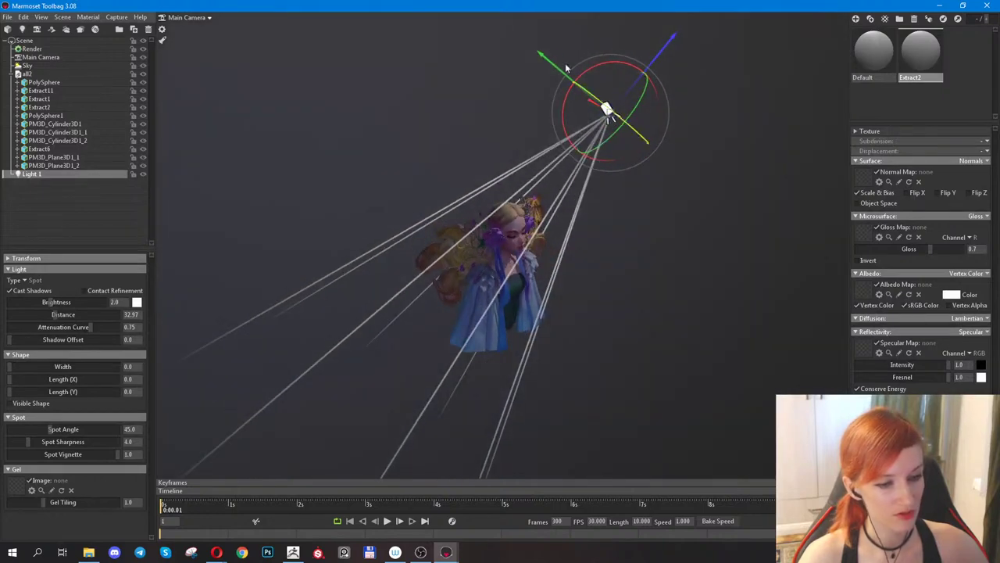
drag(508, 149, 657, 223)
drag(666, 117, 644, 93)
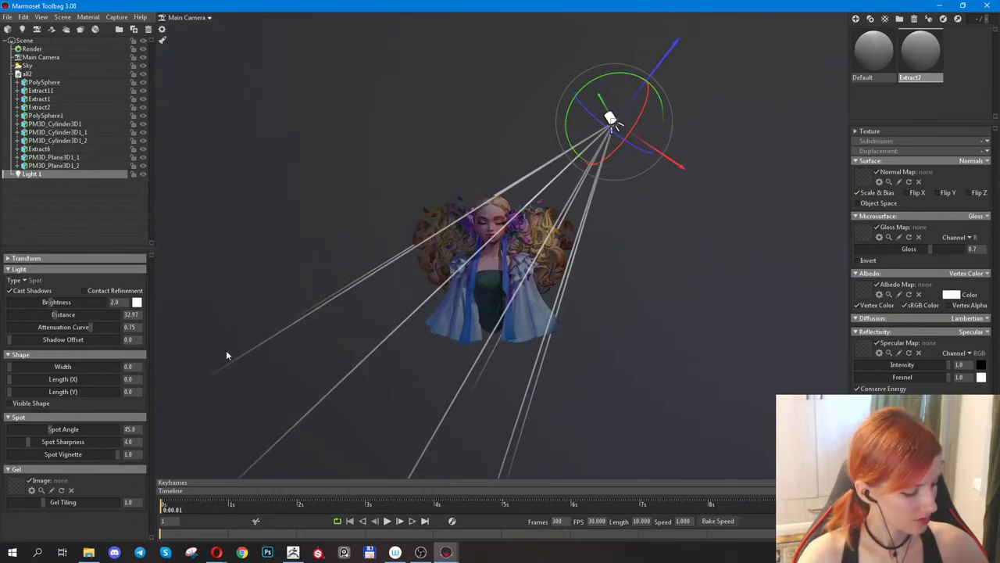
Open the reference illustration in the image viewer, examine its lighting and colours, and close it.
click(89, 551)
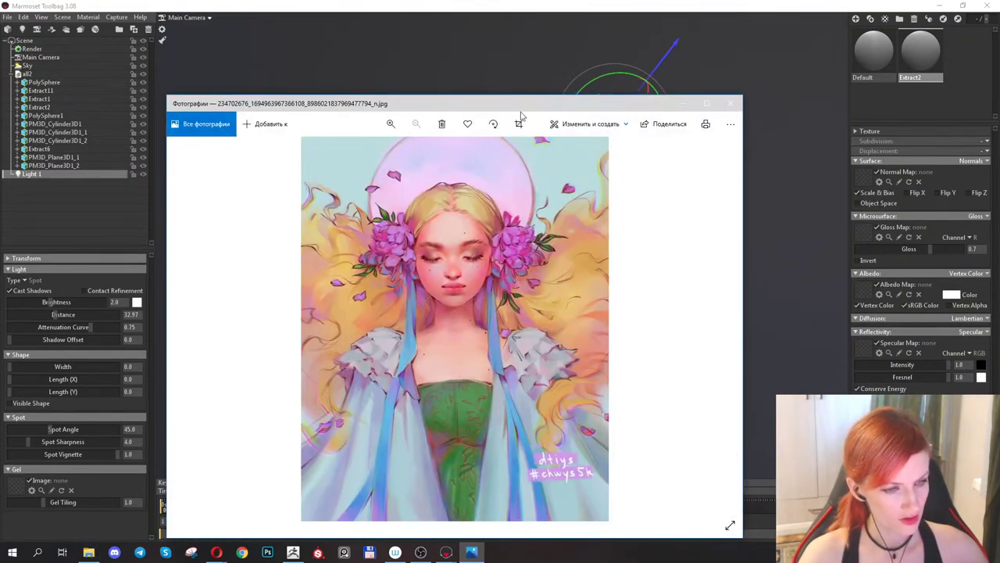
drag(523, 103, 561, 53)
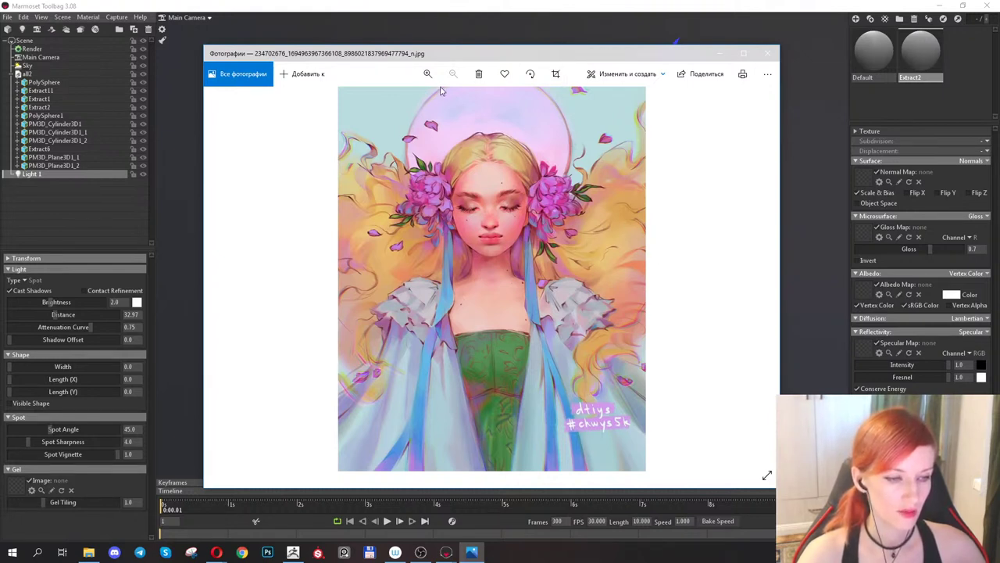
key(alt+F4)
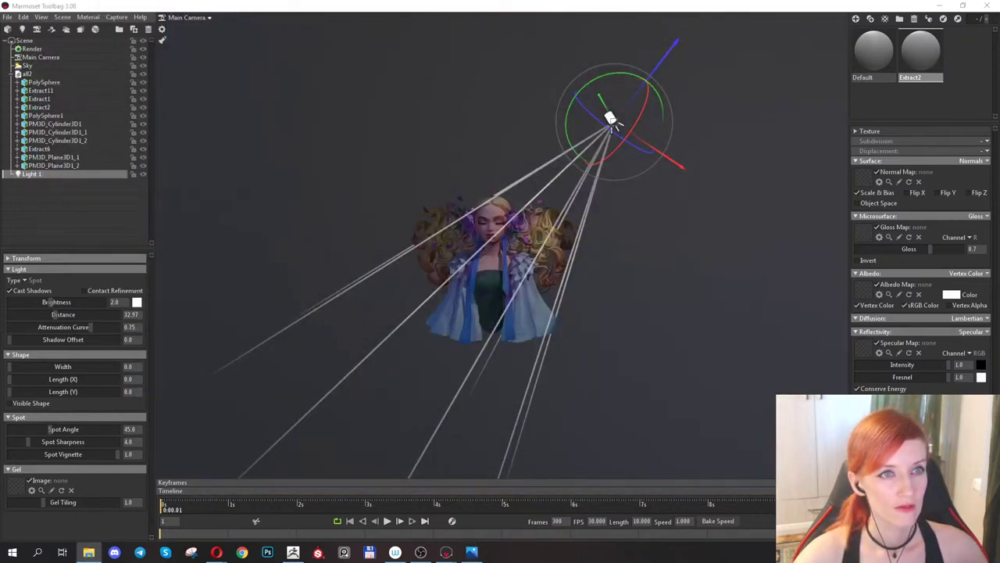
Make room for the light settings and set Light 1's shape width to 2.382 to soften its shadows.
drag(612, 119, 625, 104)
right_drag(625, 104, 600, 182)
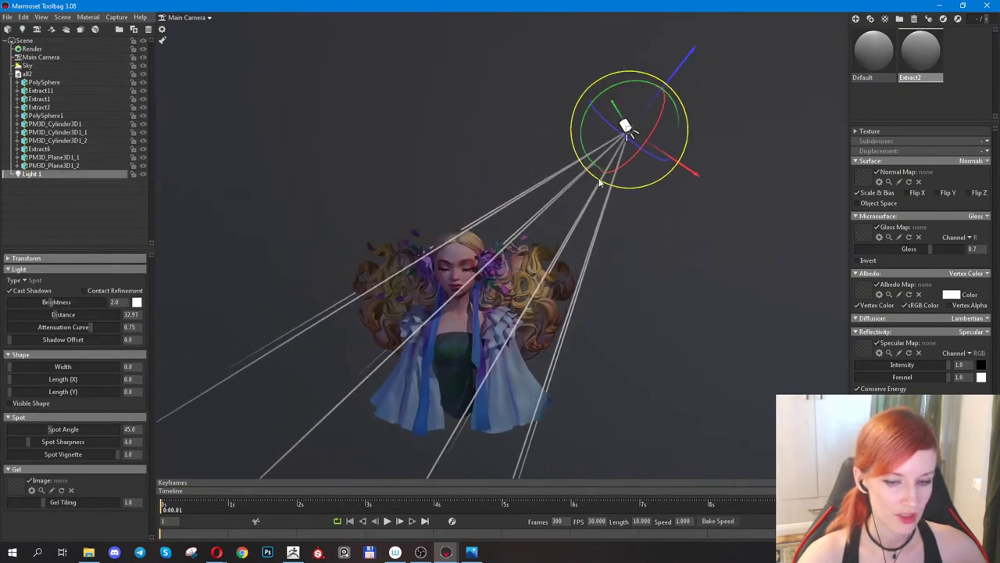
middle_drag(601, 181, 688, 272)
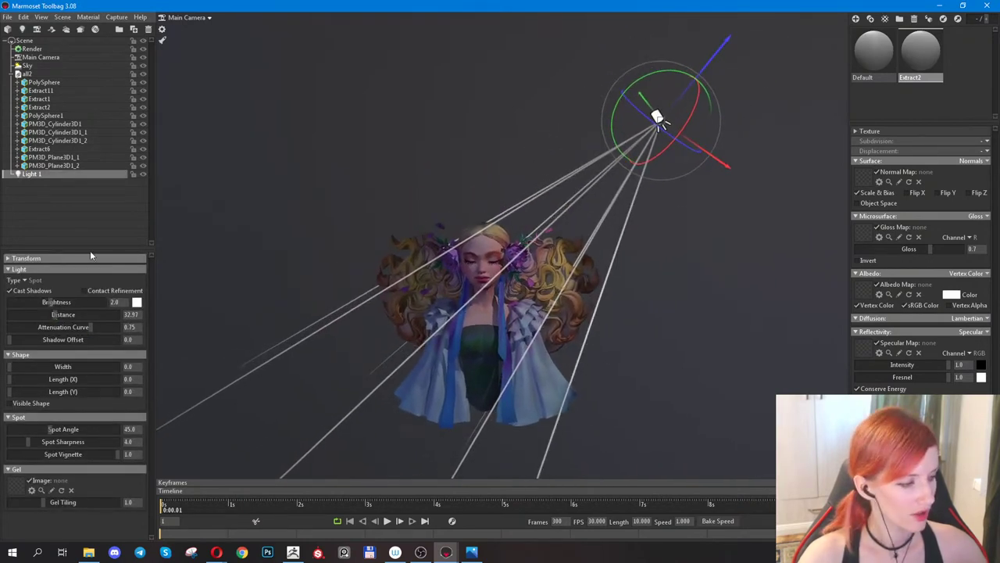
drag(90, 248, 90, 208)
scroll(460, 259, up, 5)
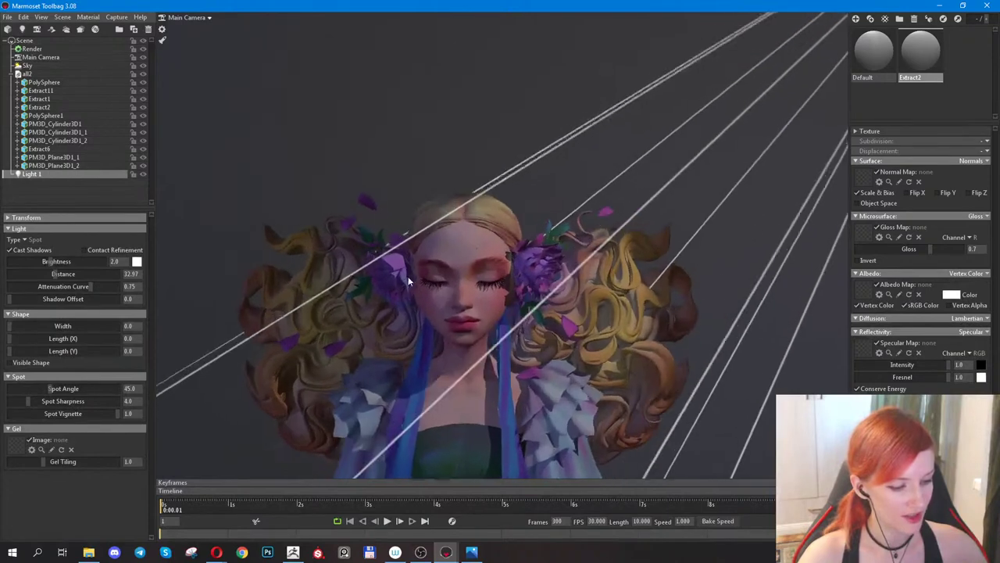
scroll(464, 230, up, 6)
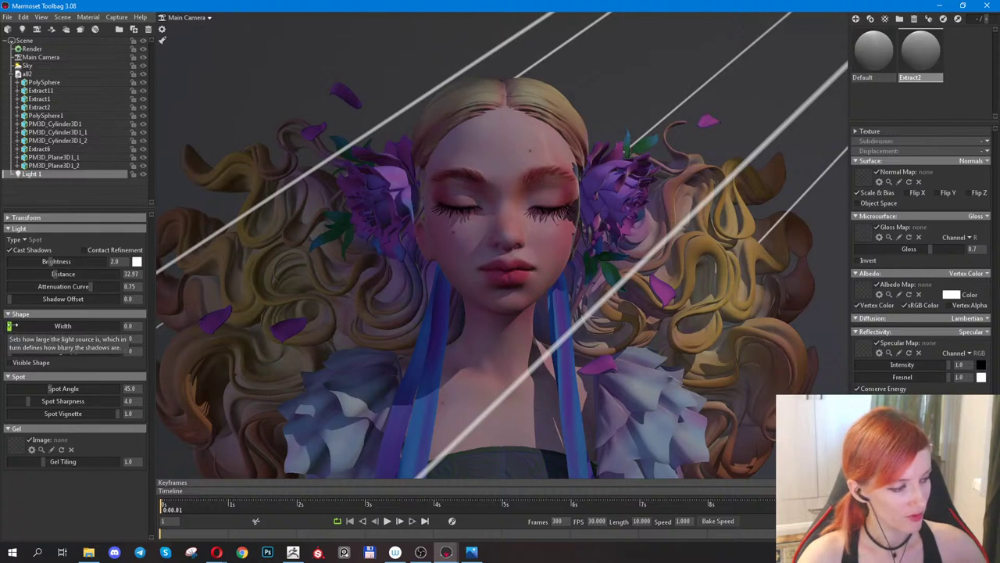
drag(13, 328, 24, 326)
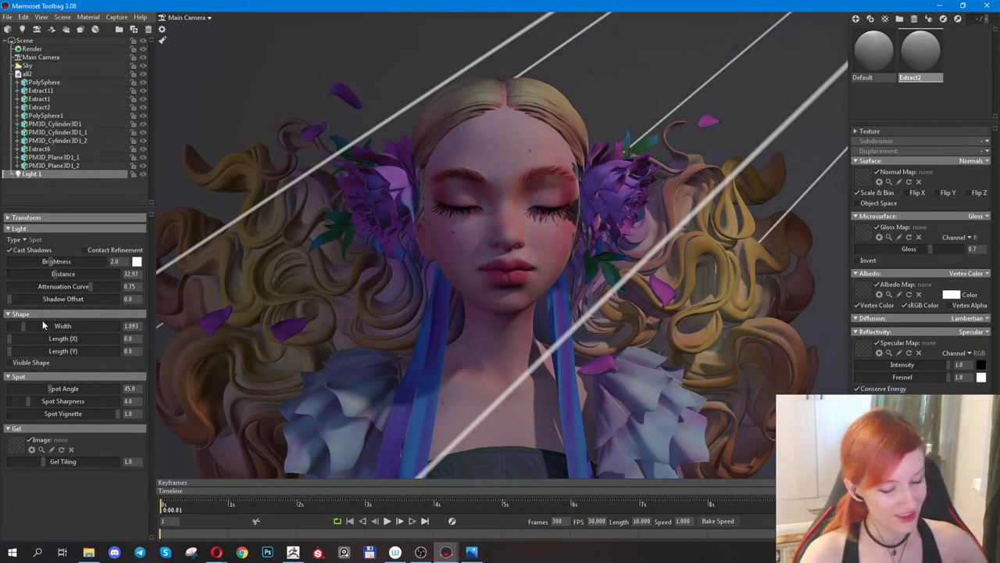
right_drag(328, 250, 597, 209)
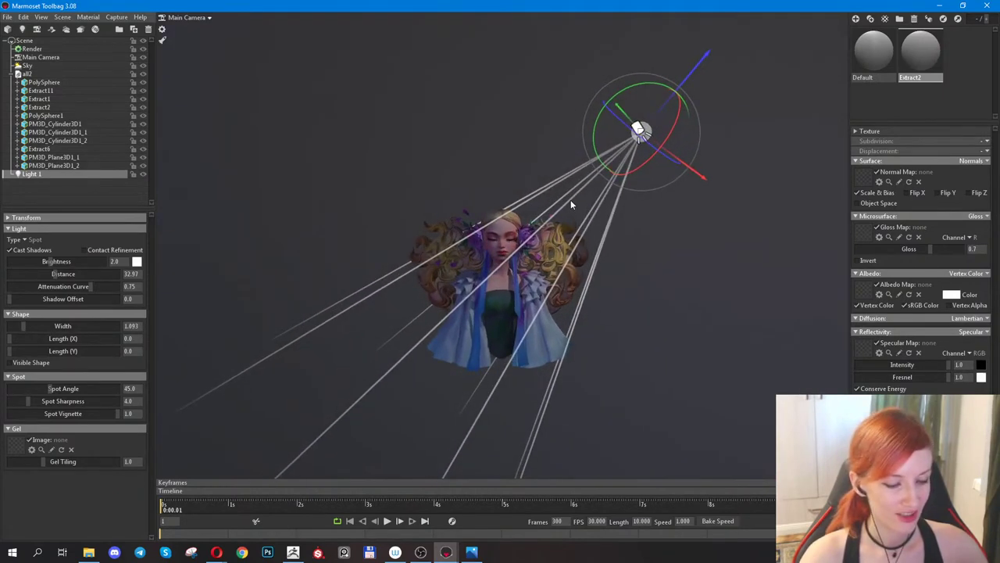
scroll(566, 204, up, 3)
drag(27, 327, 27, 327)
drag(626, 227, 599, 223)
scroll(602, 217, down, 2)
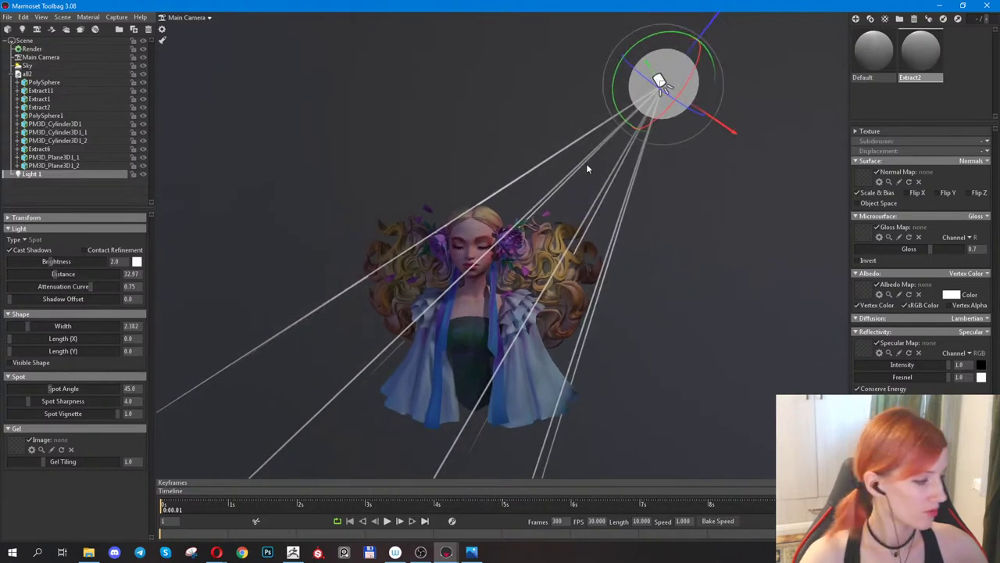
Duplicate Light 1, turn the copy the other way and move it to the opposite upper side so it lights the character.
click(134, 31)
drag(725, 129, 494, 259)
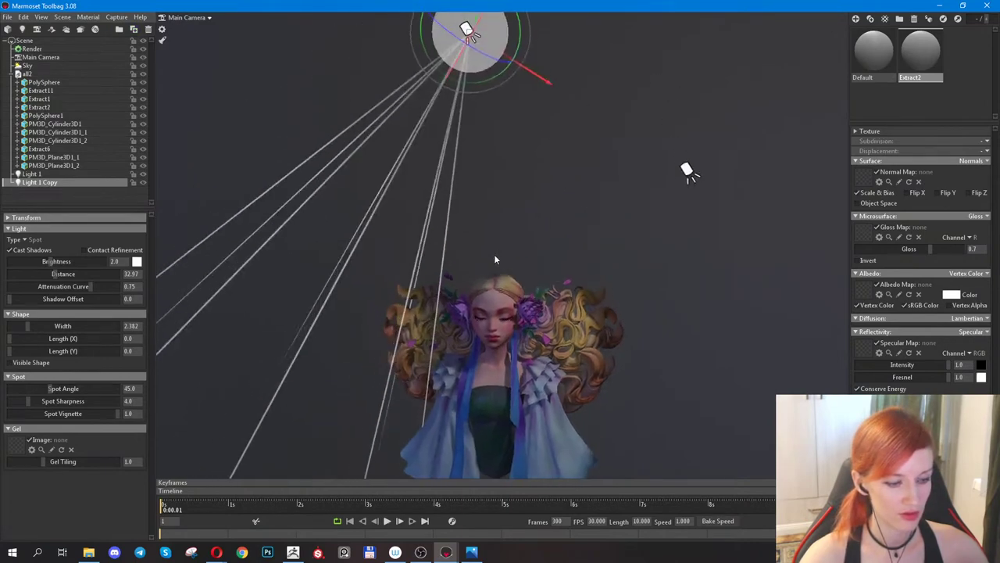
mouse_move(508, 93)
mouse_down()
mouse_move(451, 79)
mouse_move(510, 94)
mouse_up()
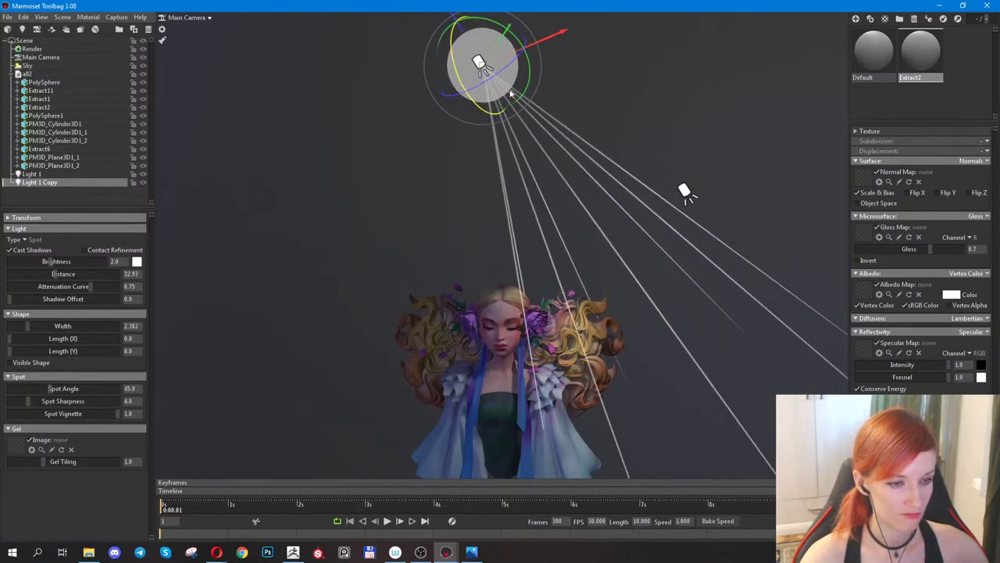
drag(553, 38, 418, 100)
drag(529, 211, 380, 245)
drag(586, 149, 428, 262)
scroll(467, 215, up, 2)
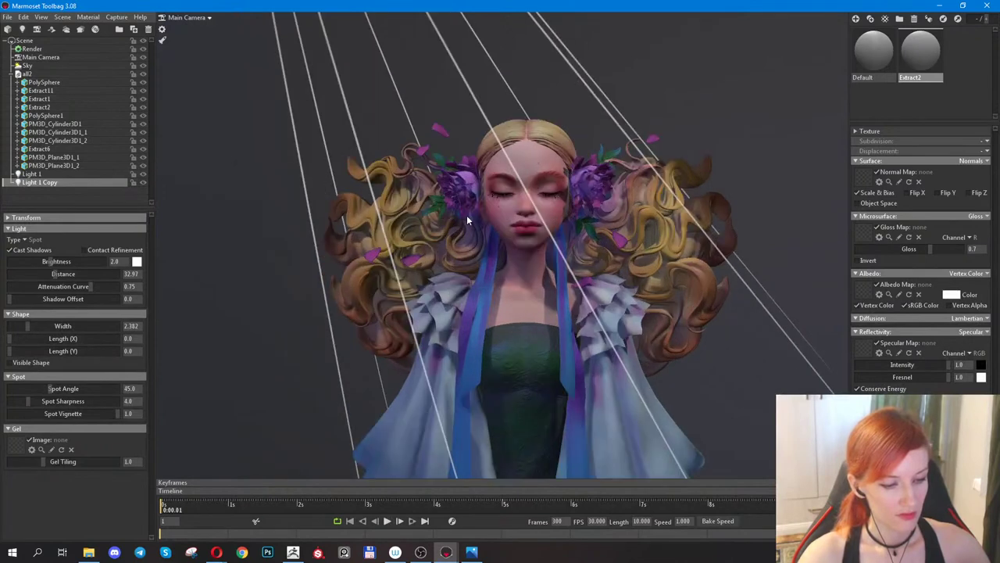
Set the copied light's color to a pale cyan (RGB 224, 251, 255).
click(137, 262)
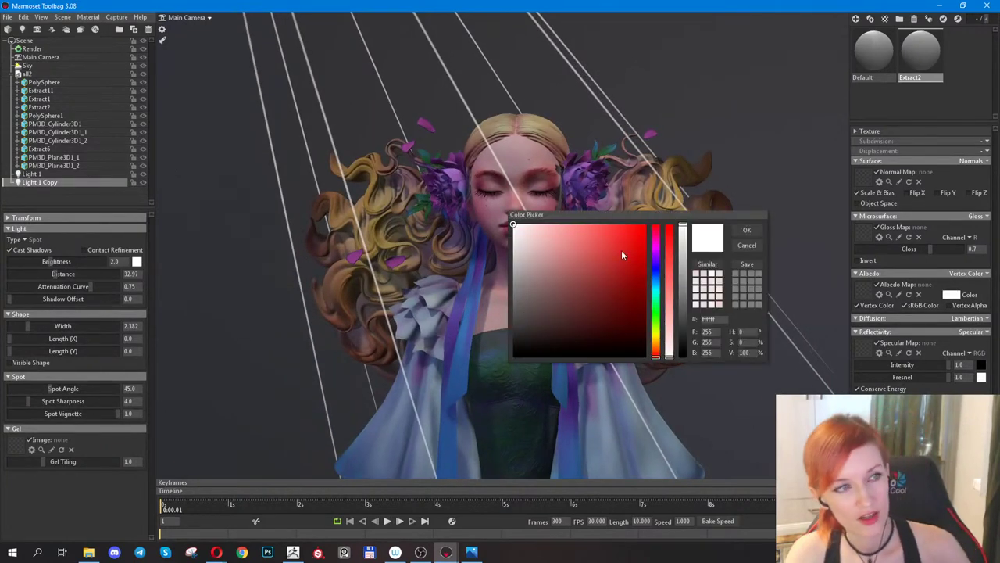
click(656, 288)
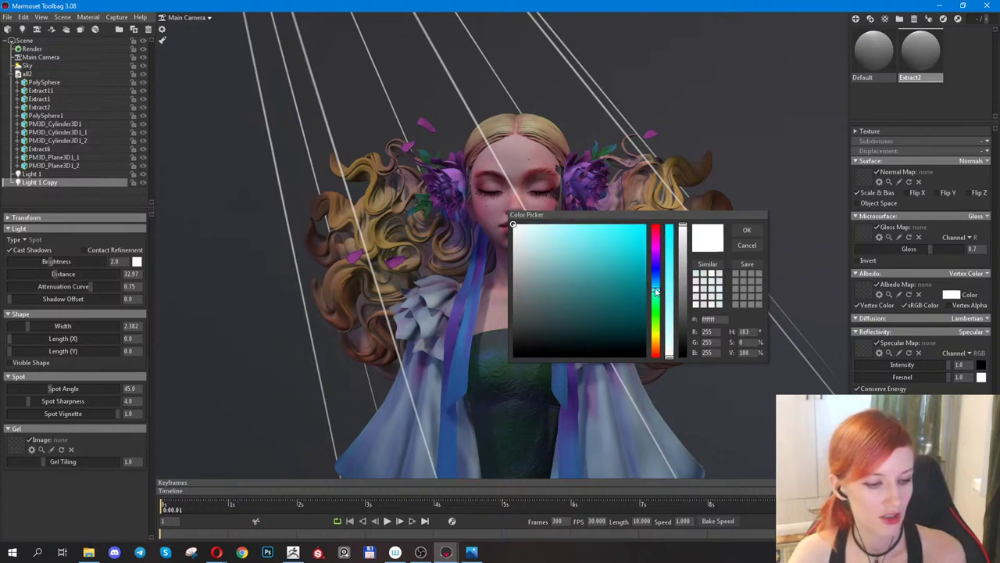
click(532, 228)
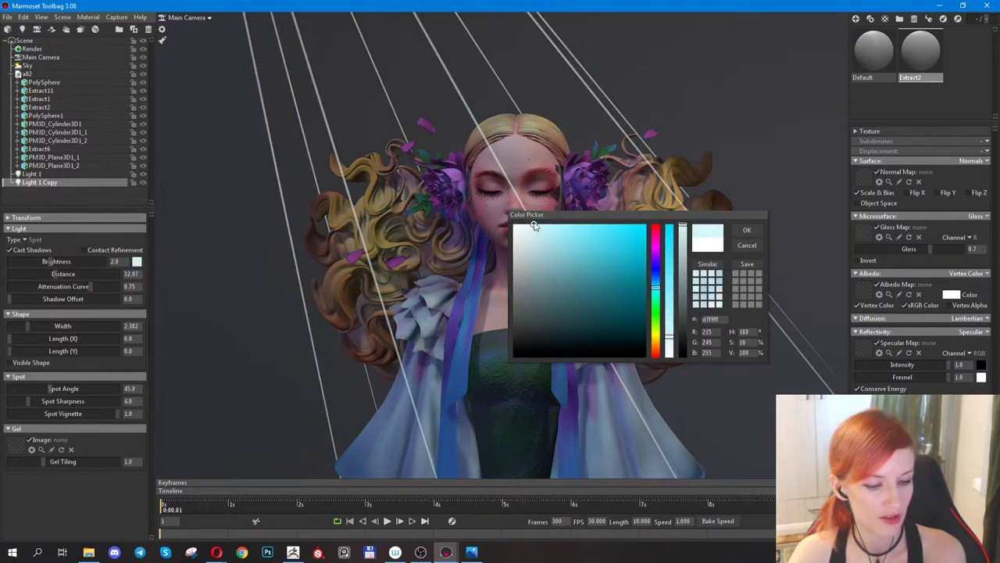
click(529, 224)
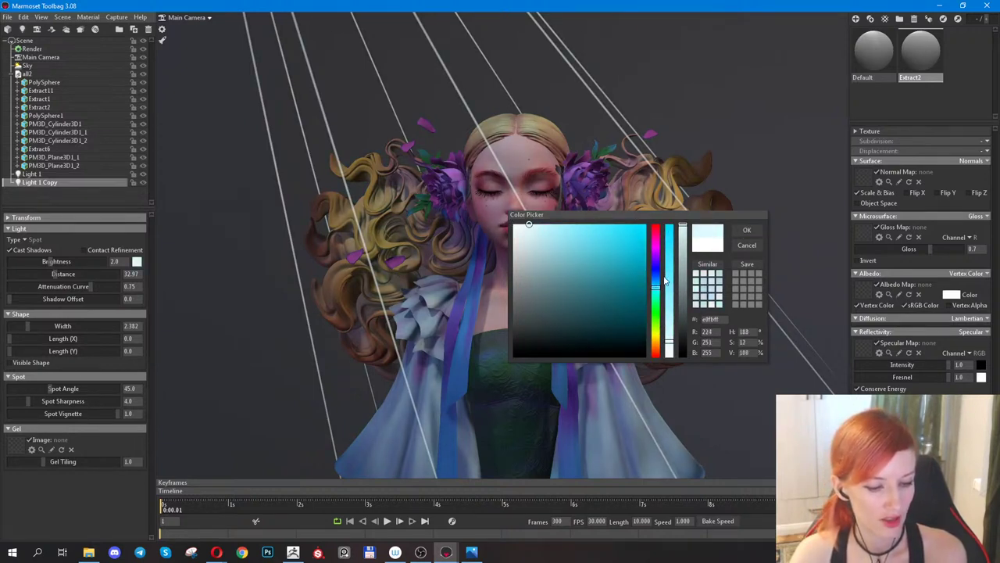
click(746, 233)
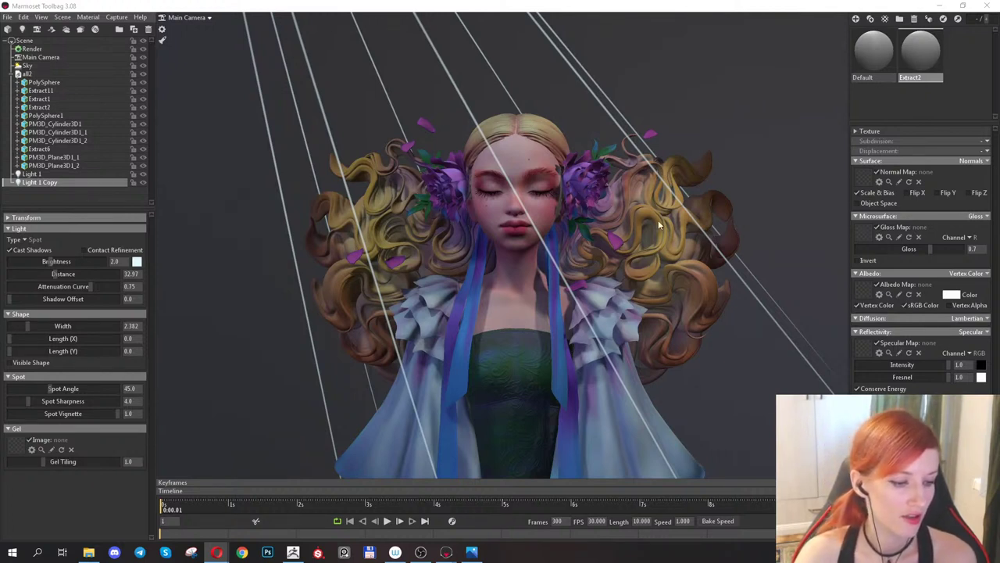
Adjust the copied light's placement around the character and set its shape width to 5.408.
click(262, 101)
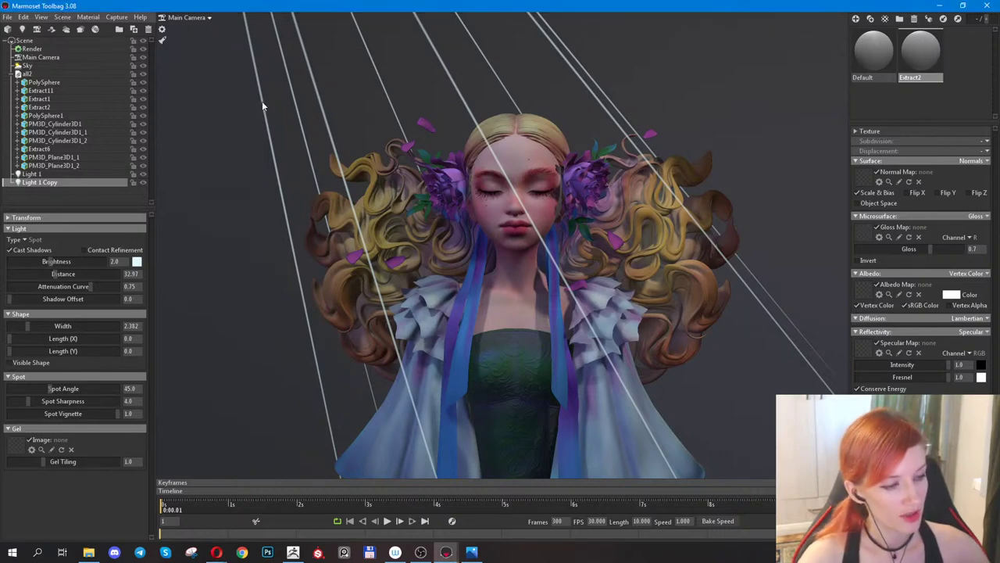
scroll(262, 101, down, 2)
scroll(245, 121, down, 3)
drag(245, 121, 472, 213)
scroll(472, 212, up, 5)
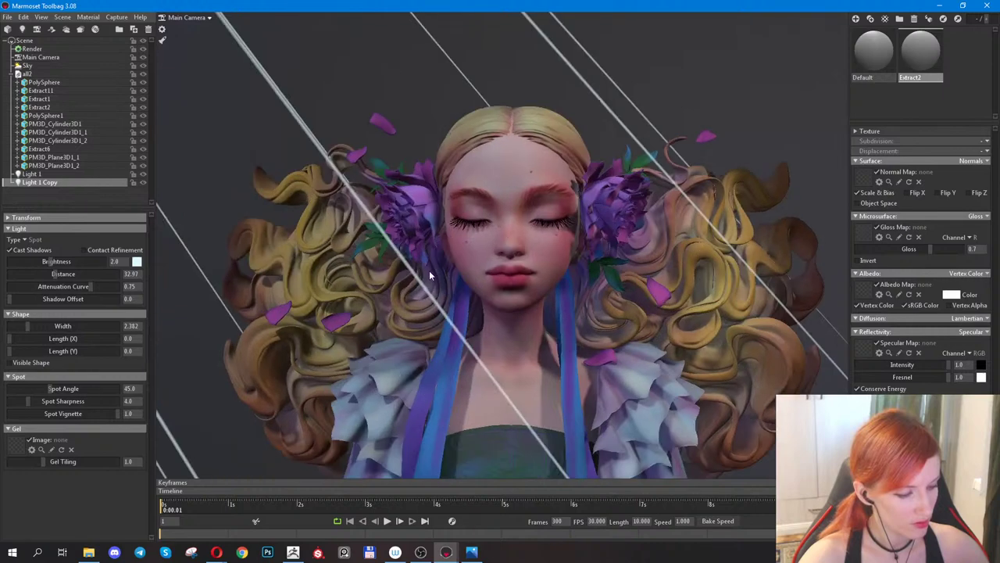
drag(28, 326, 30, 326)
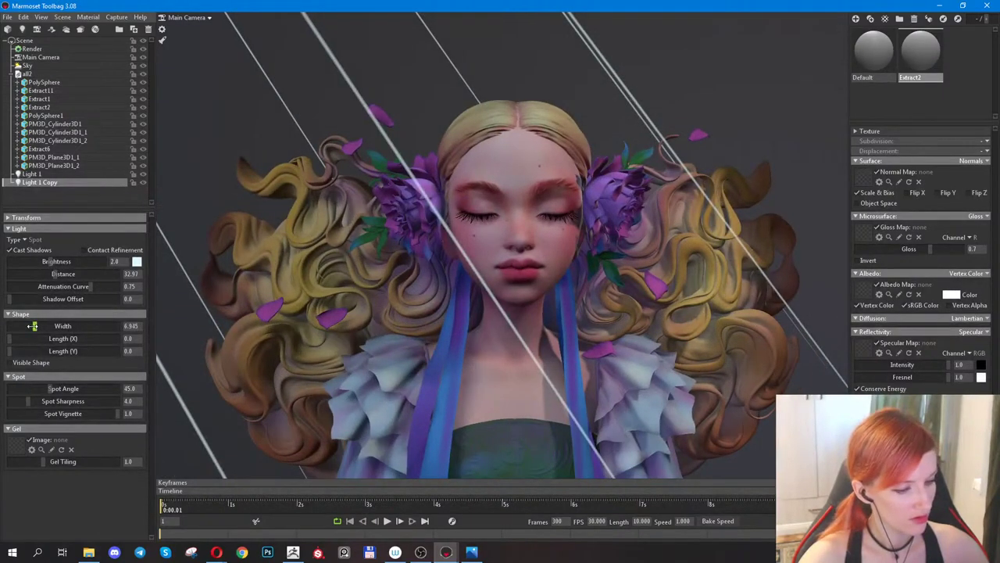
scroll(503, 237, down, 4)
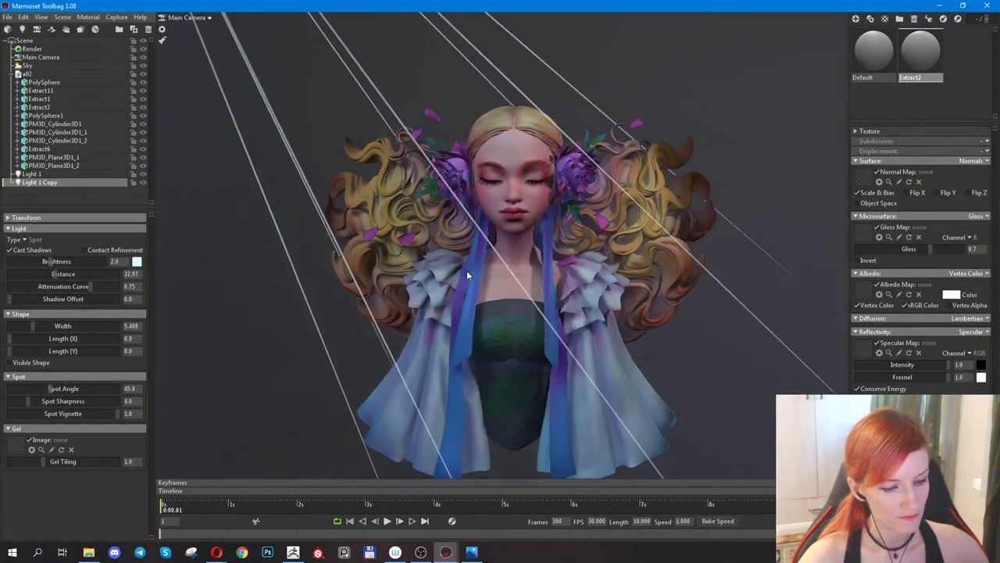
Deselect the light, collapse the all2 group and show the Main Camera's settings in an enlarged properties area.
click(757, 361)
scroll(525, 228, up, 5)
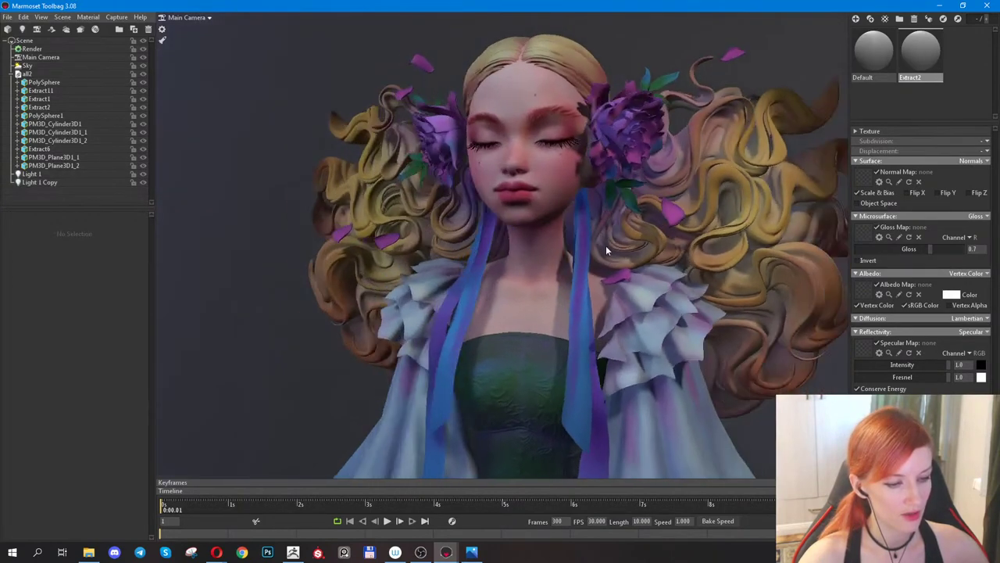
drag(606, 250, 623, 262)
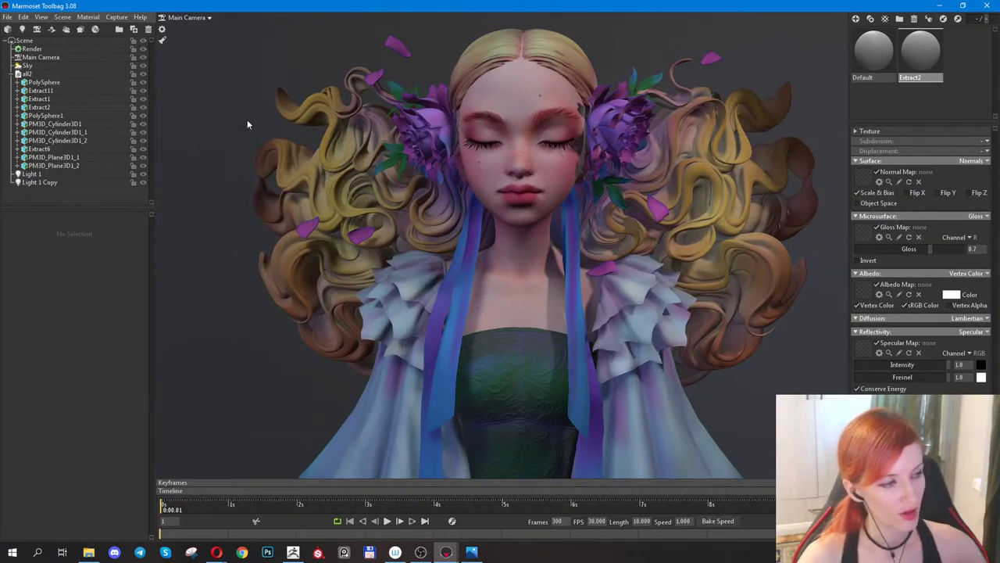
click(12, 74)
click(40, 57)
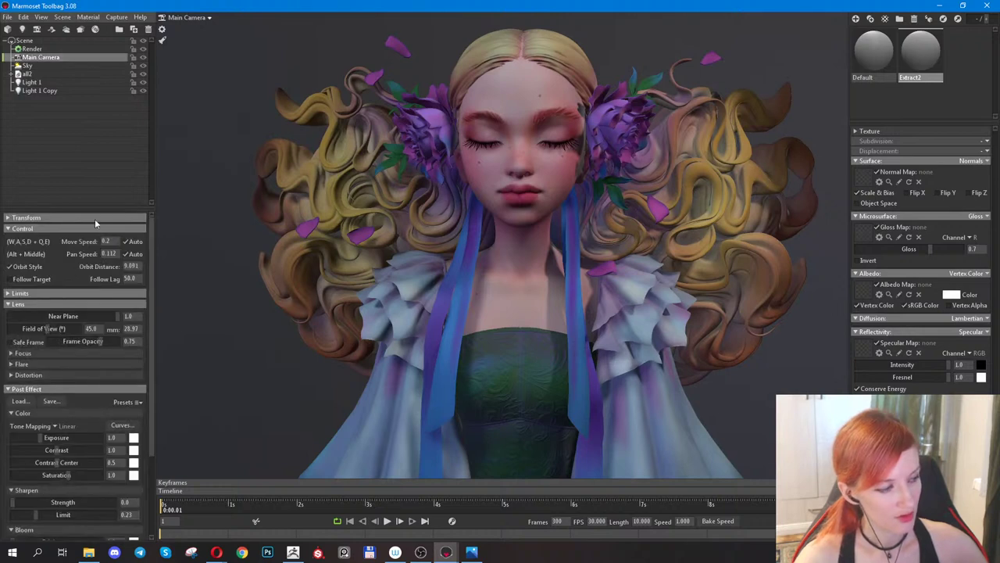
drag(95, 202, 96, 123)
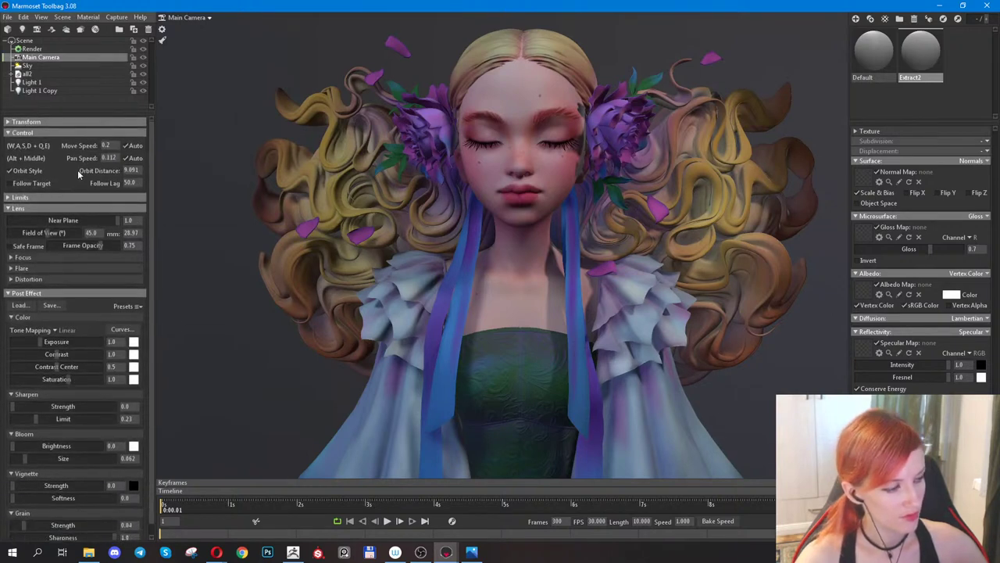
Narrow the Main Camera's field of view to 33.15 and pull the camera back to reframe the whole bust.
mouse_move(47, 233)
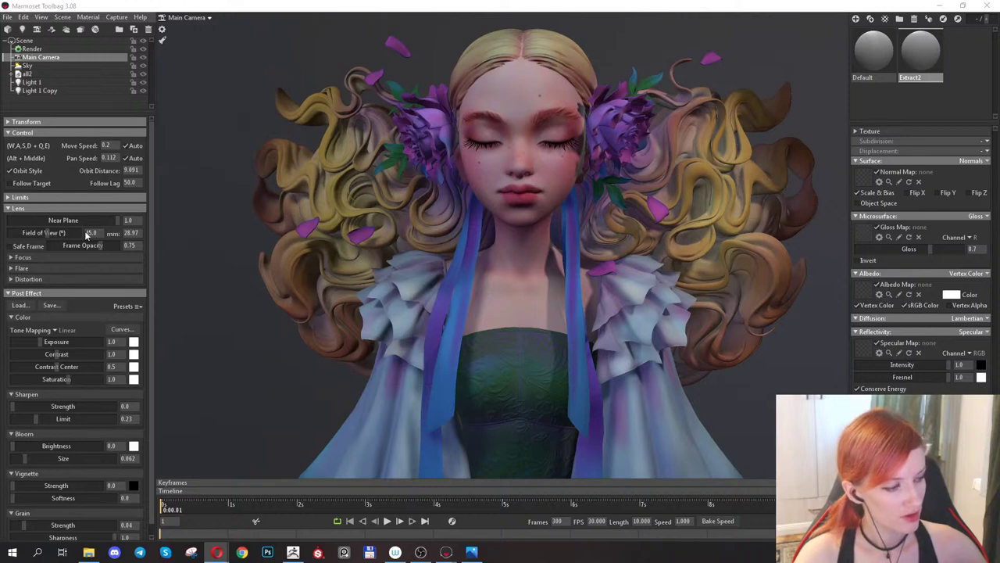
drag(46, 233, 44, 234)
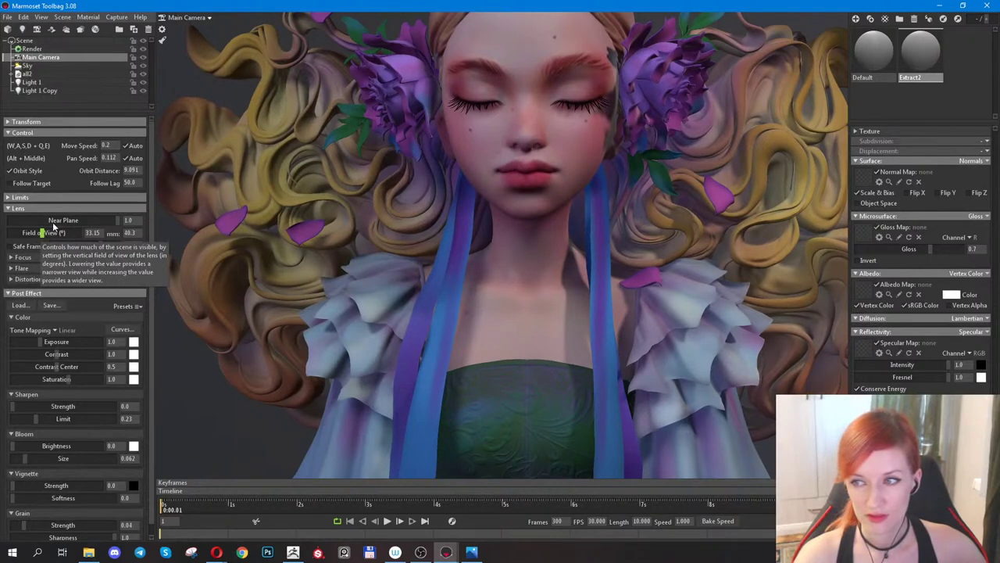
key(alt+Tab)
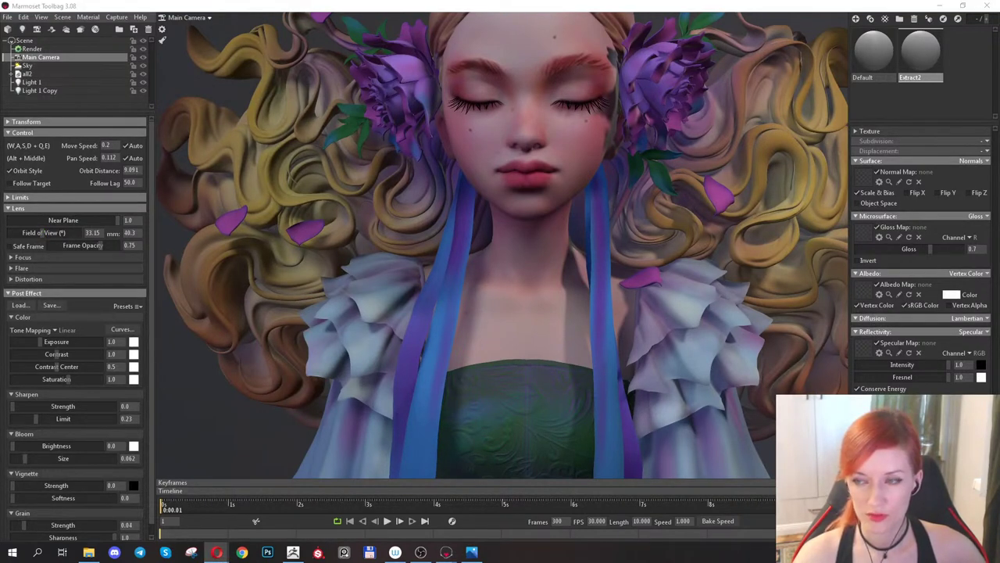
click(234, 416)
scroll(258, 383, down, 3)
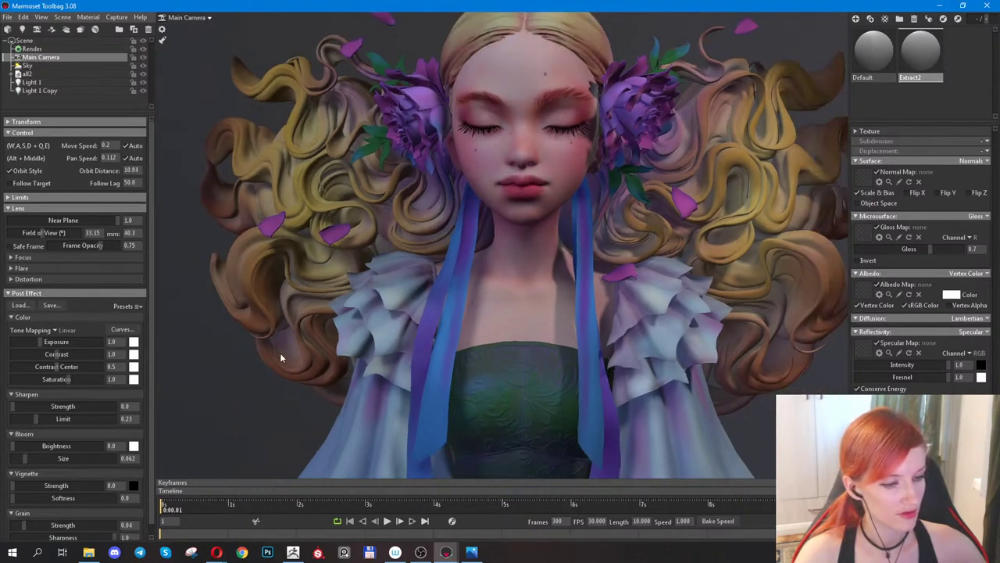
scroll(279, 352, down, 5)
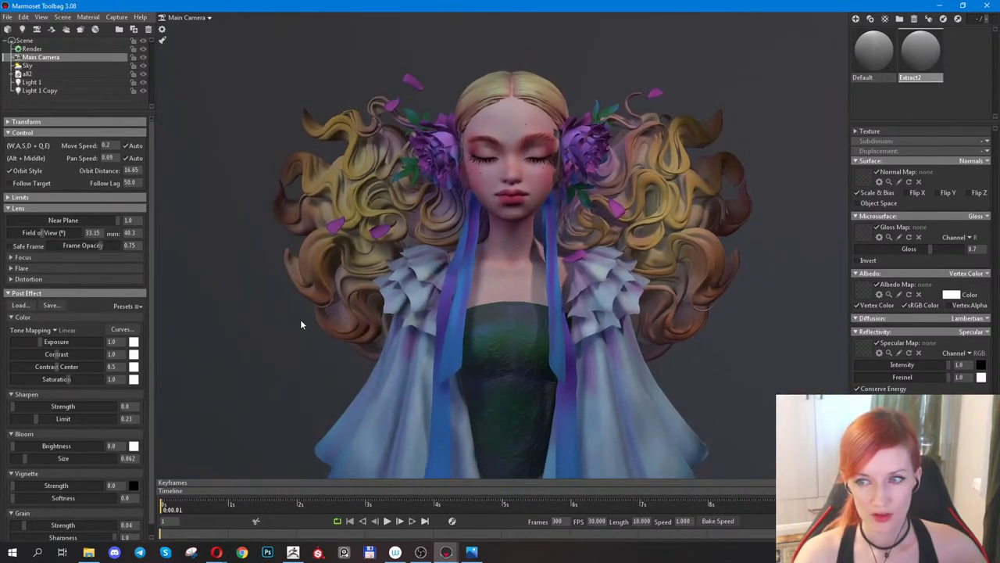
scroll(305, 316, up, 1)
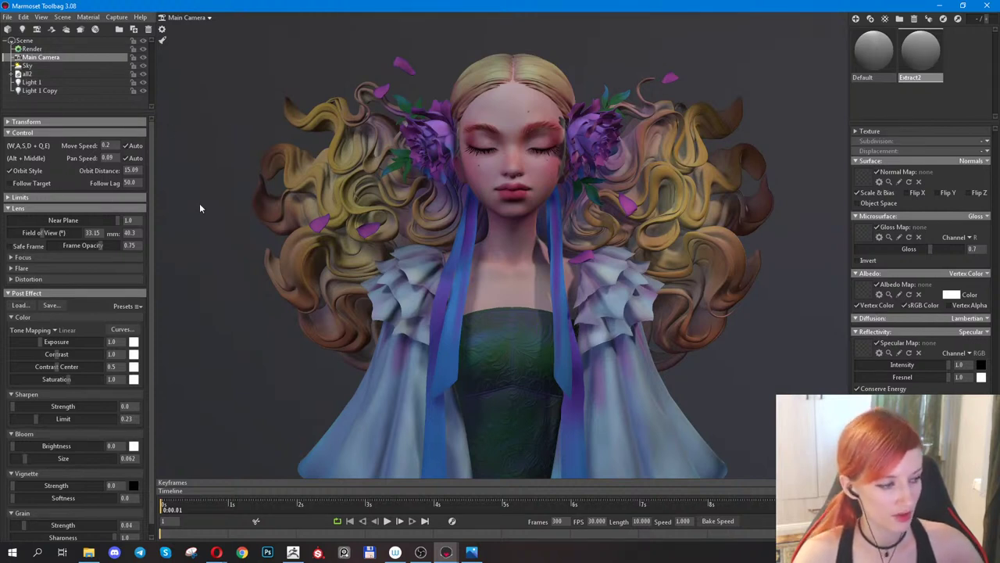
Try a wide camera field of view of 64.89 up close, return it to 33.15 and reframe the character.
drag(43, 232, 350, 192)
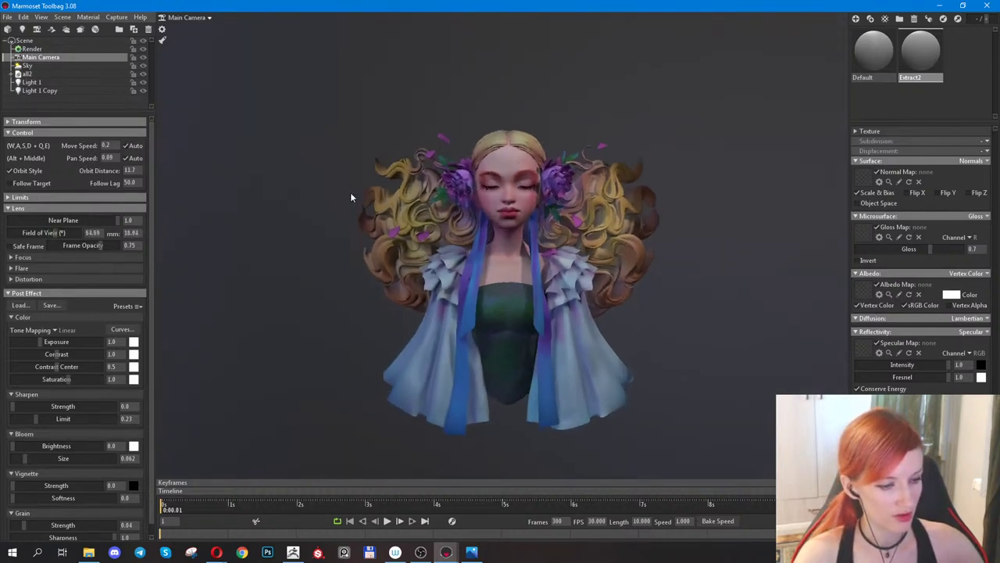
scroll(351, 197, up, 10)
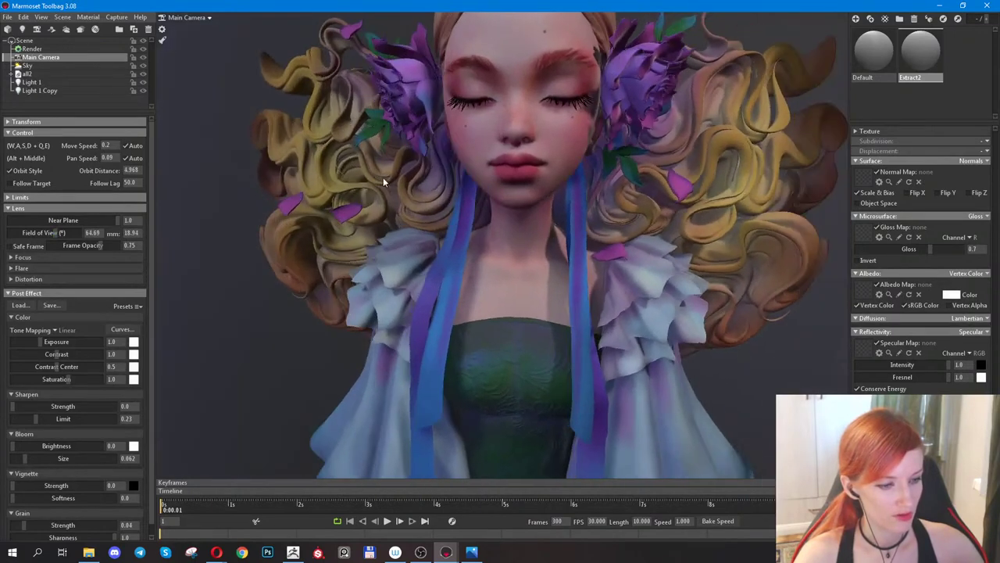
drag(57, 234, 43, 232)
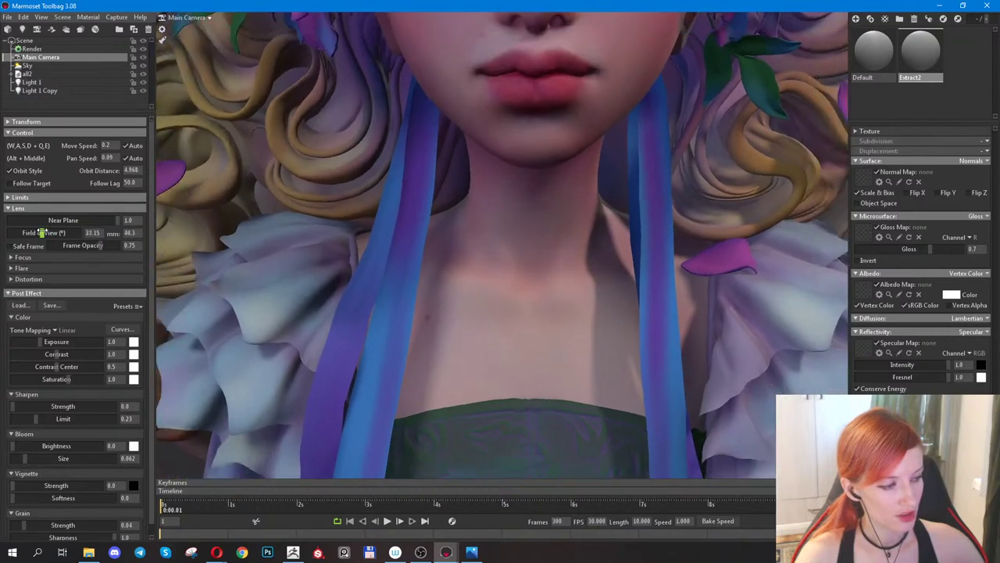
scroll(508, 211, down, 8)
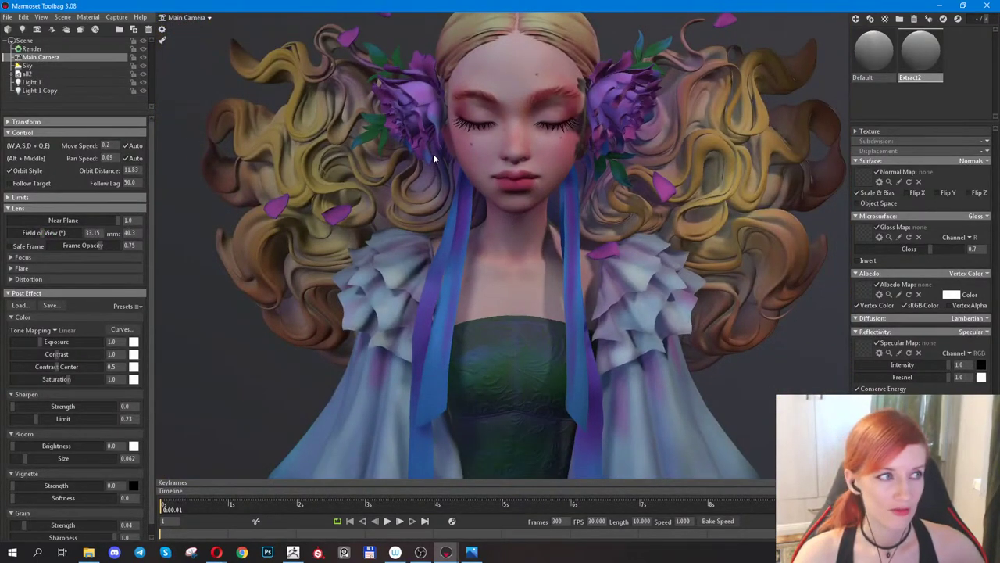
scroll(433, 153, down, 3)
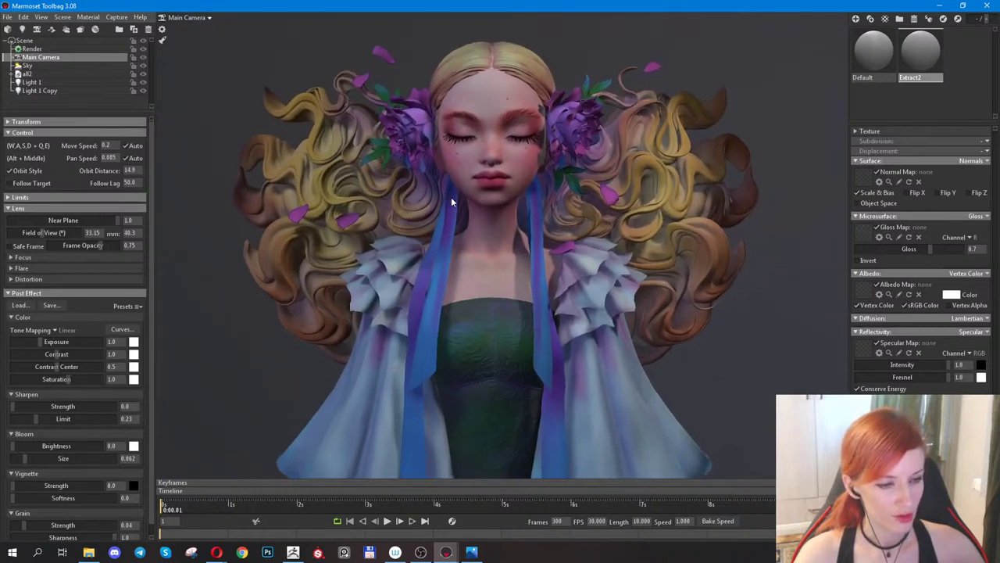
middle_drag(451, 199, 462, 200)
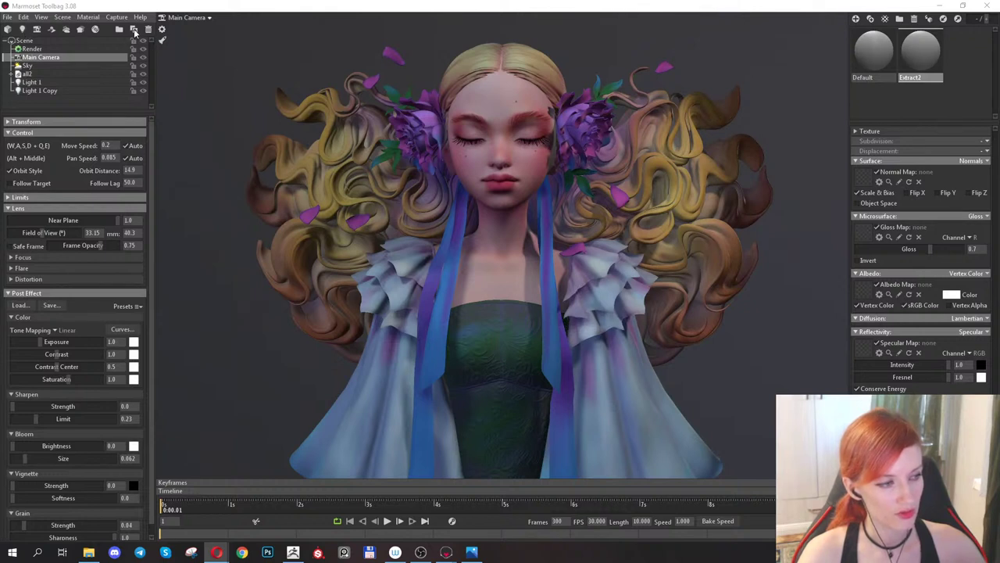
click(161, 10)
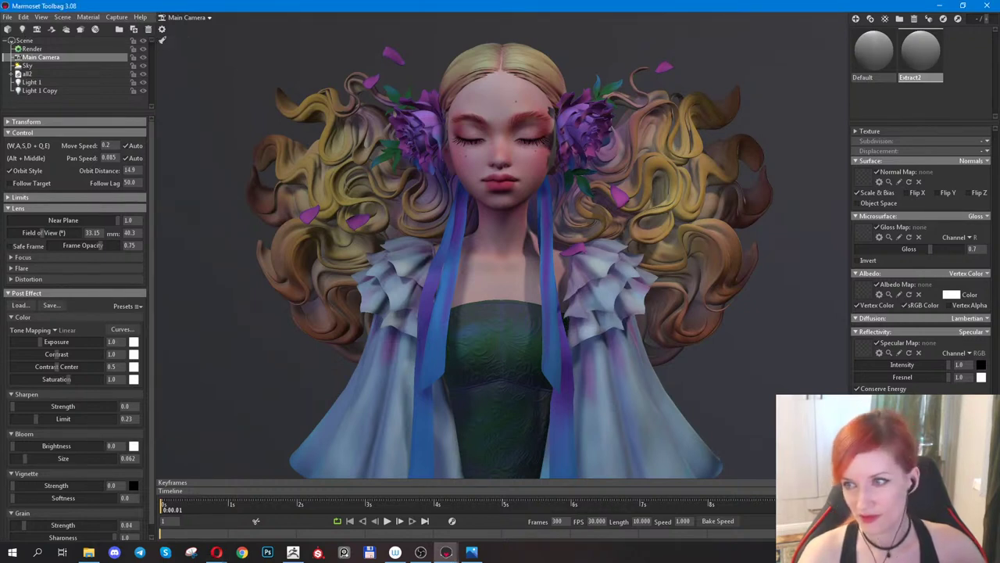
Set the Main Camera's field of view to 30.07, recenter the bust in the frame and fine-tune the sky lighting direction.
key(alt+Tab)
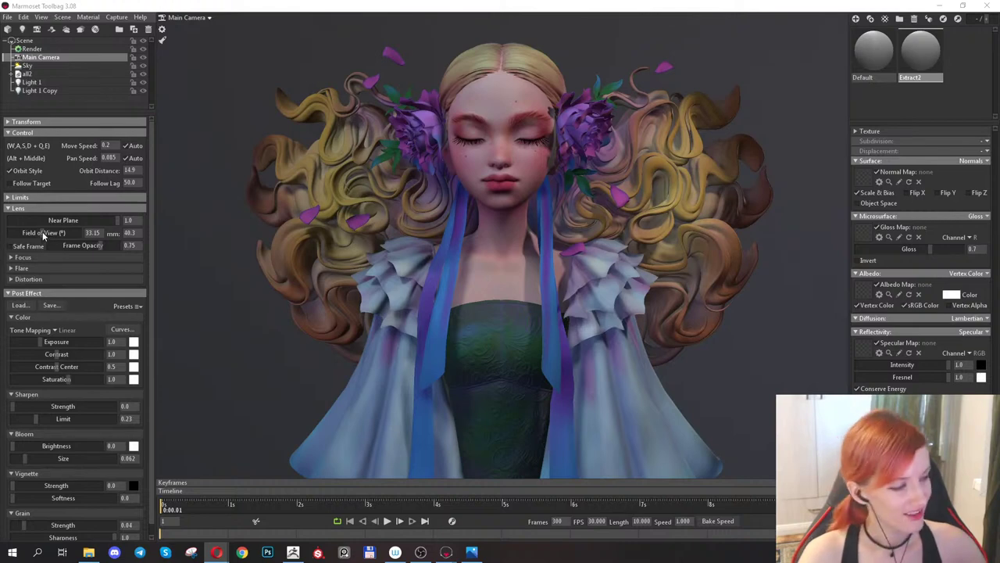
mouse_move(42, 231)
mouse_down()
mouse_move(5, 234)
mouse_move(40, 232)
mouse_up()
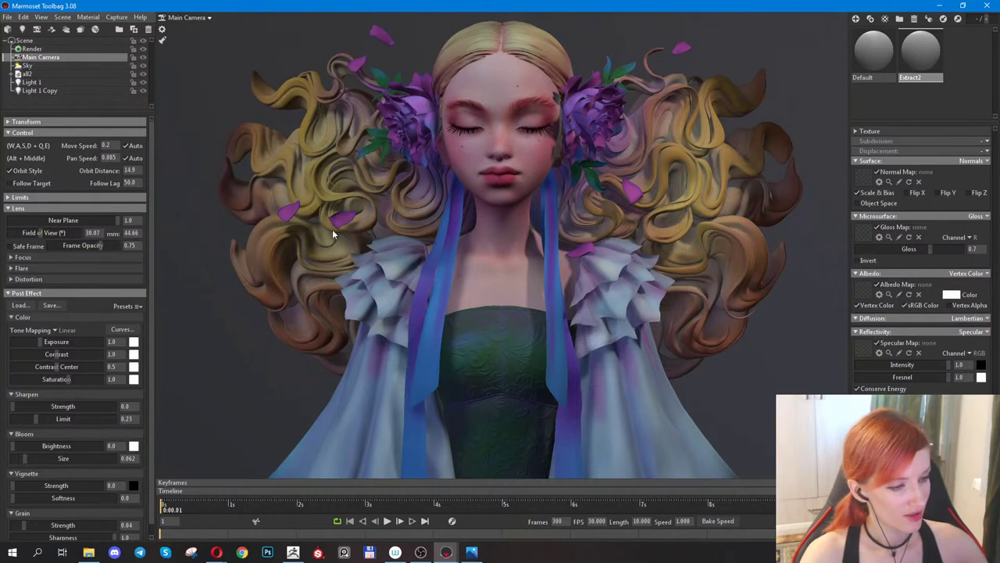
scroll(178, 268, down, 2)
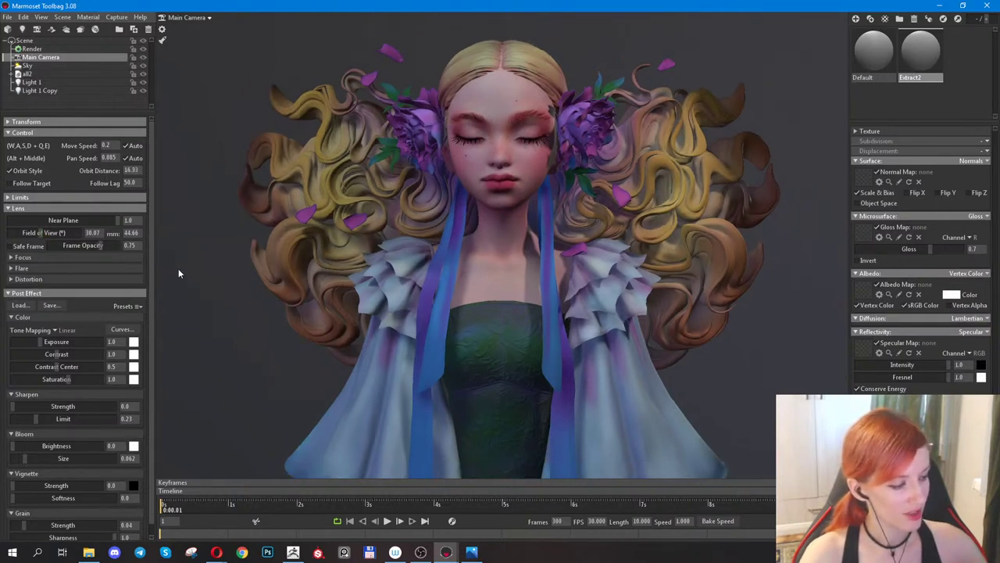
scroll(179, 268, up, 1)
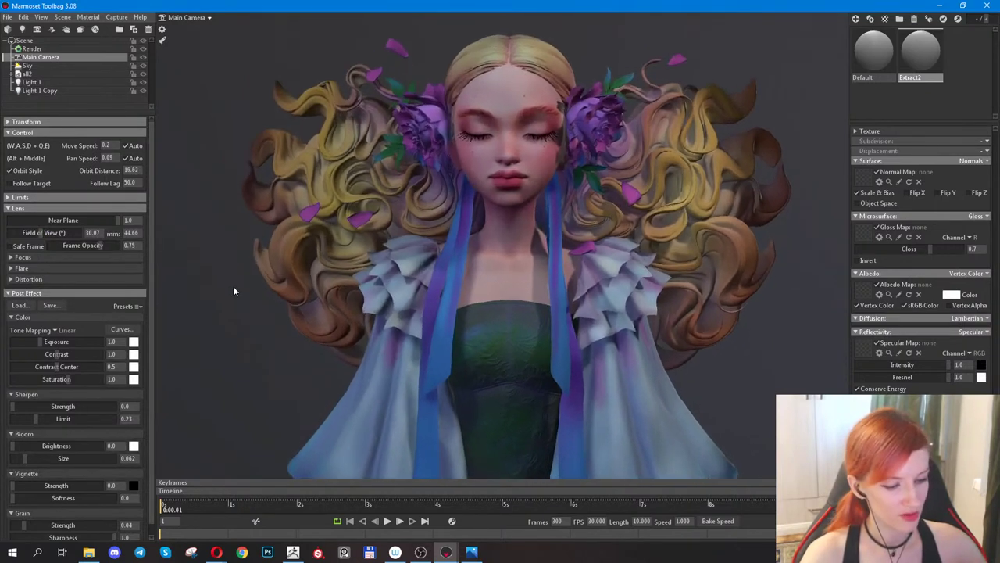
shift+drag(231, 282, 223, 297)
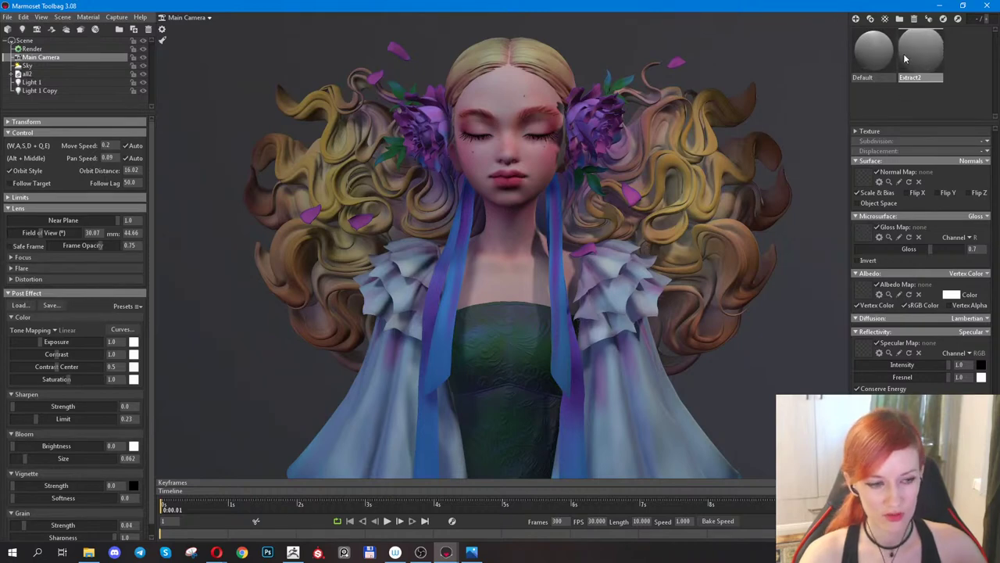
Inspect the Default and Extract2 materials, check which meshes use Extract2 and examine the character's surface up close.
click(864, 50)
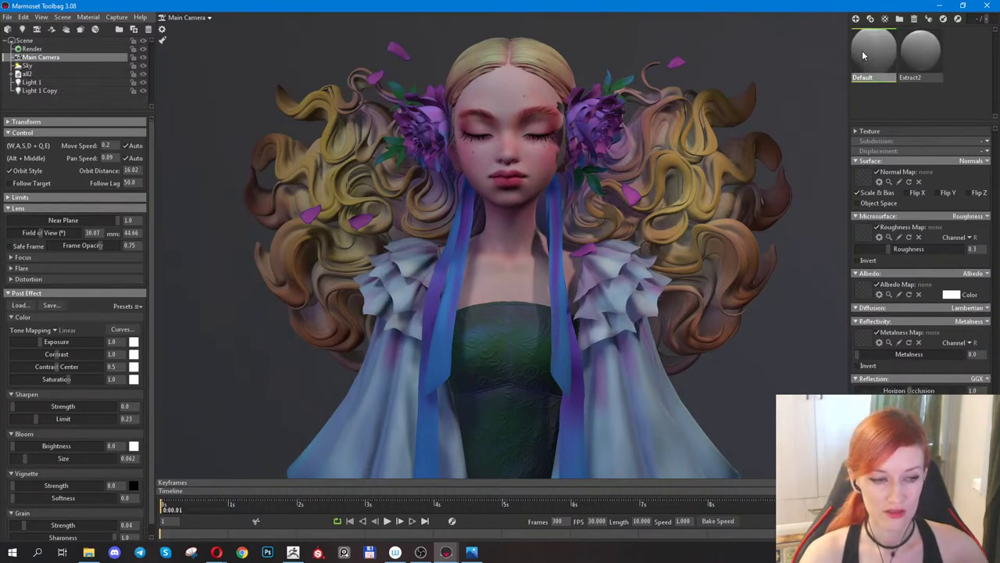
double_click(919, 52)
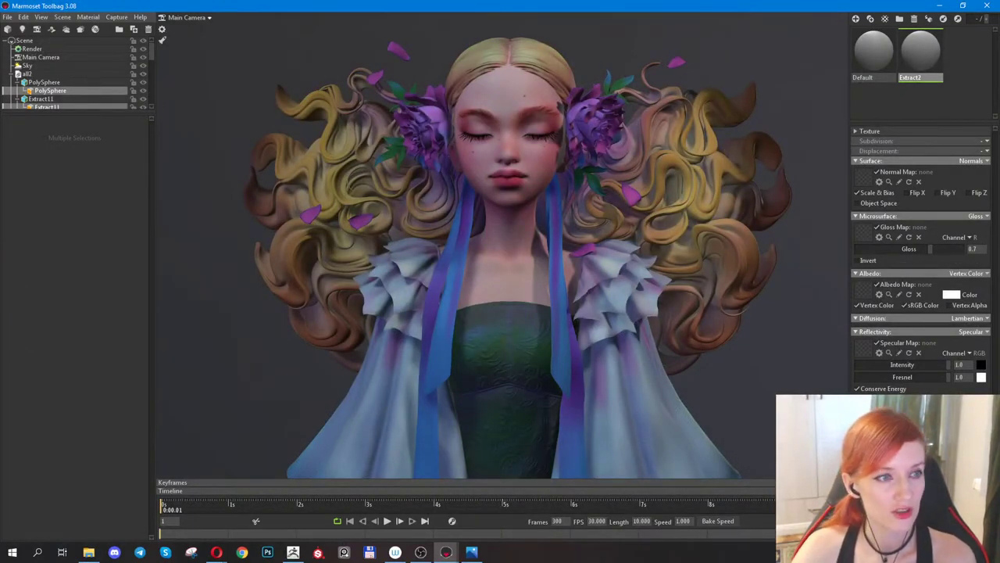
click(472, 552)
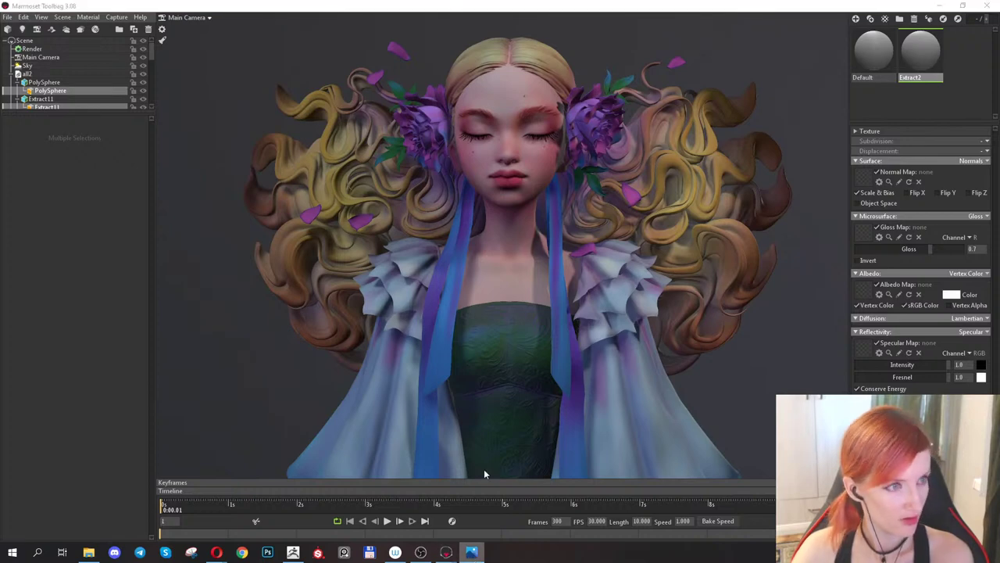
drag(839, 221, 855, 4)
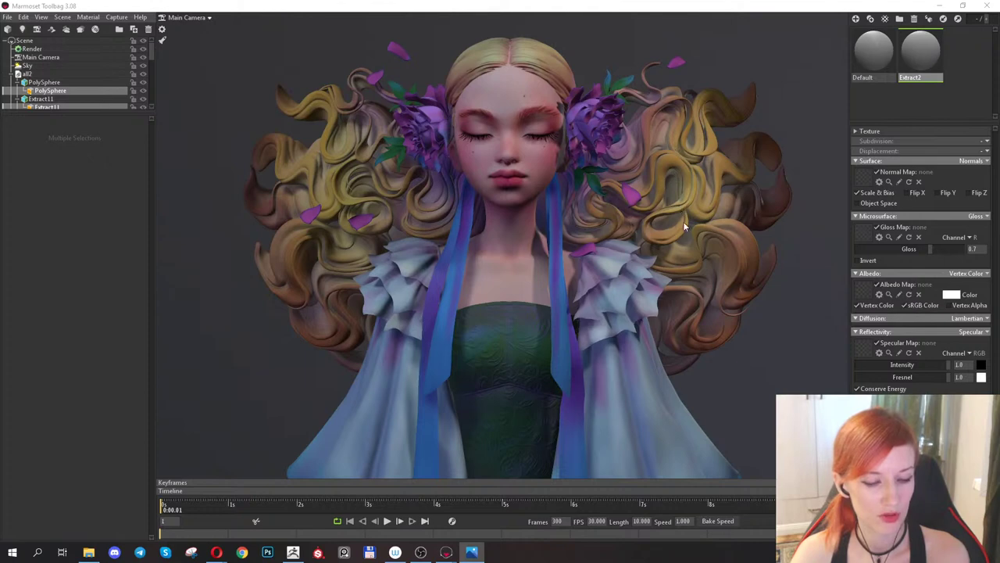
click(805, 241)
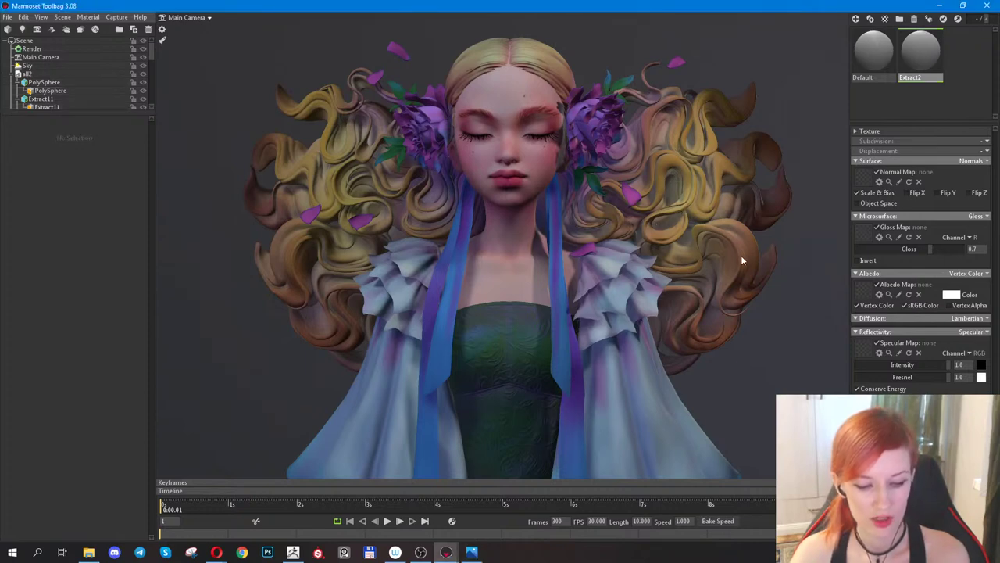
scroll(741, 254, up, 5)
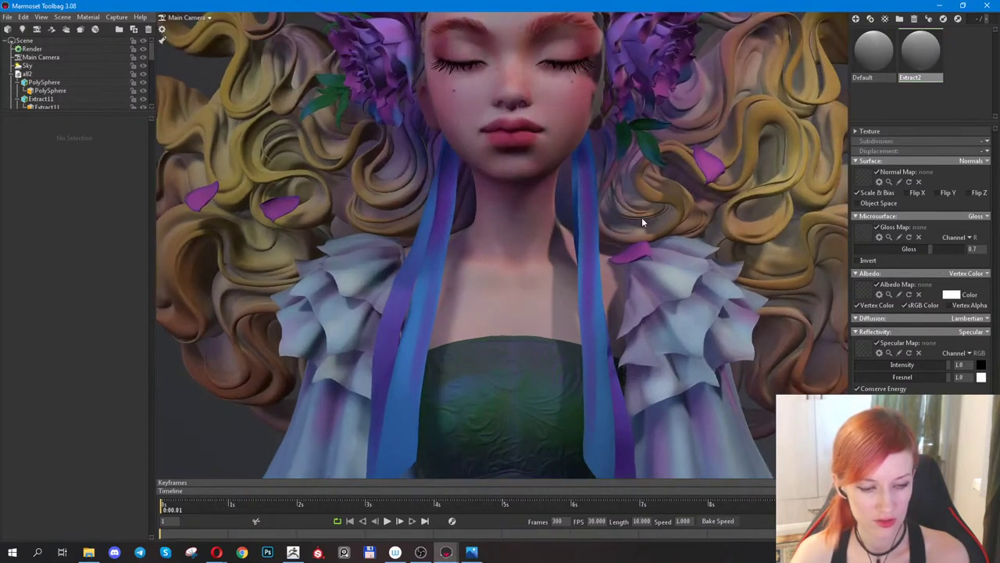
scroll(711, 237, down, 5)
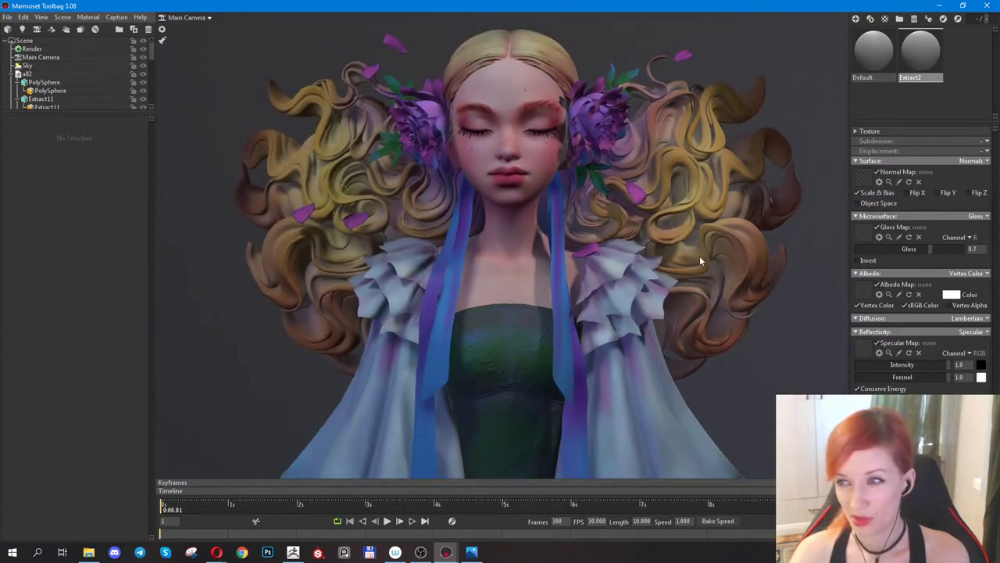
Switch the Extract2 material's diffusion to Subsurface Scatter and set its scatter depth to 14.43 mm.
click(988, 319)
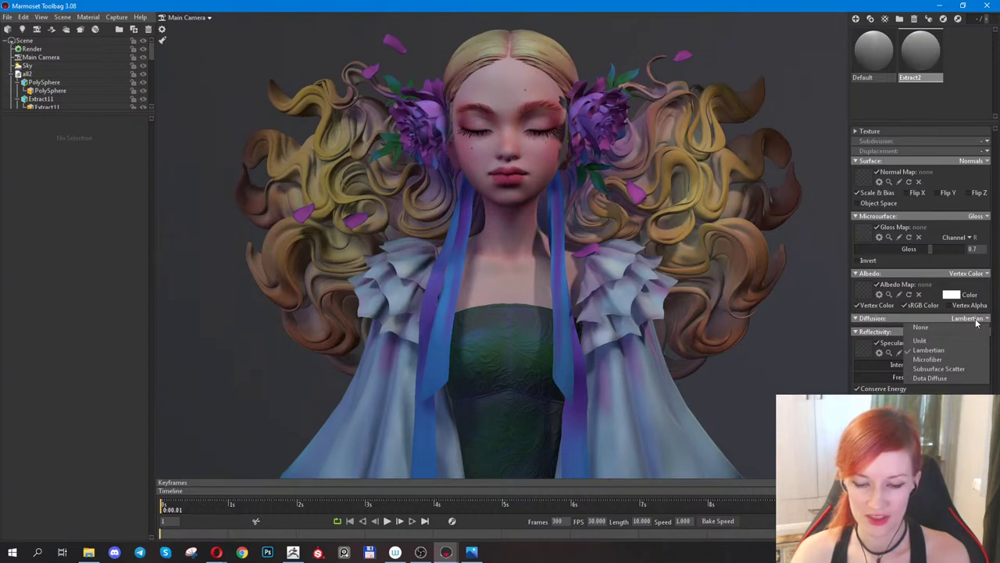
click(947, 369)
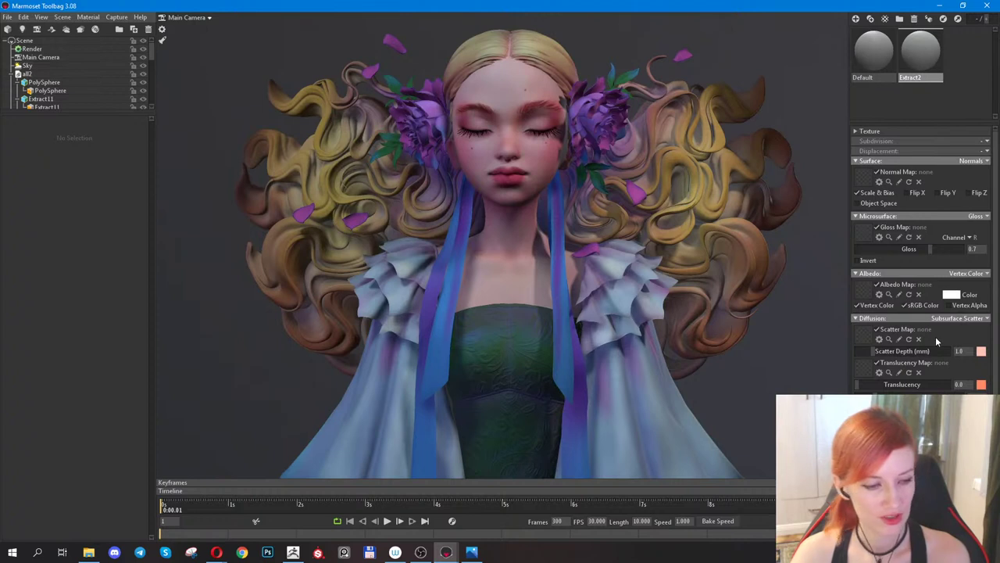
mouse_move(872, 350)
mouse_down()
mouse_move(901, 351)
mouse_move(889, 350)
mouse_up()
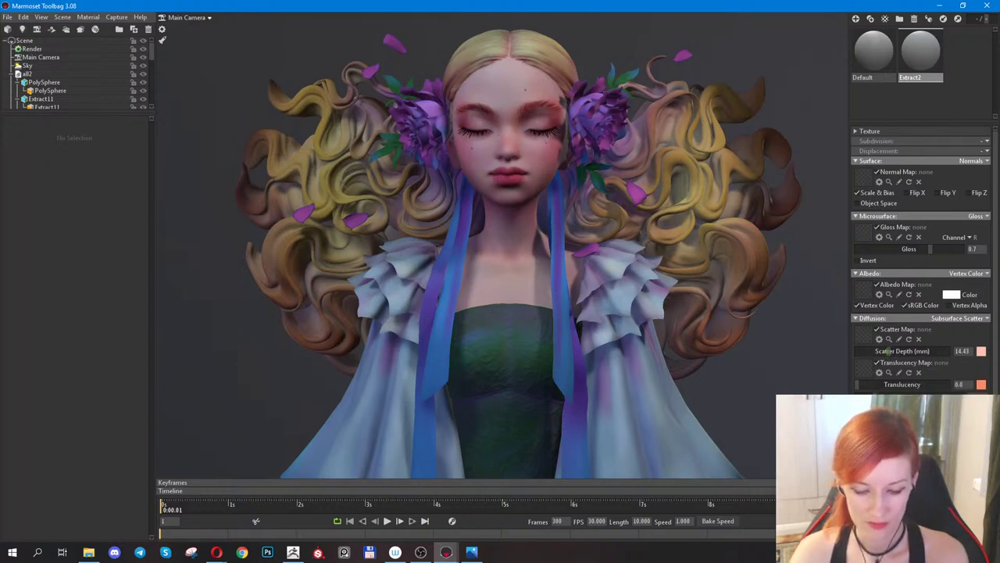
Review the remaining scatter settings and lower the Extract2 material's gloss to 0.475.
scroll(888, 351, down, 2)
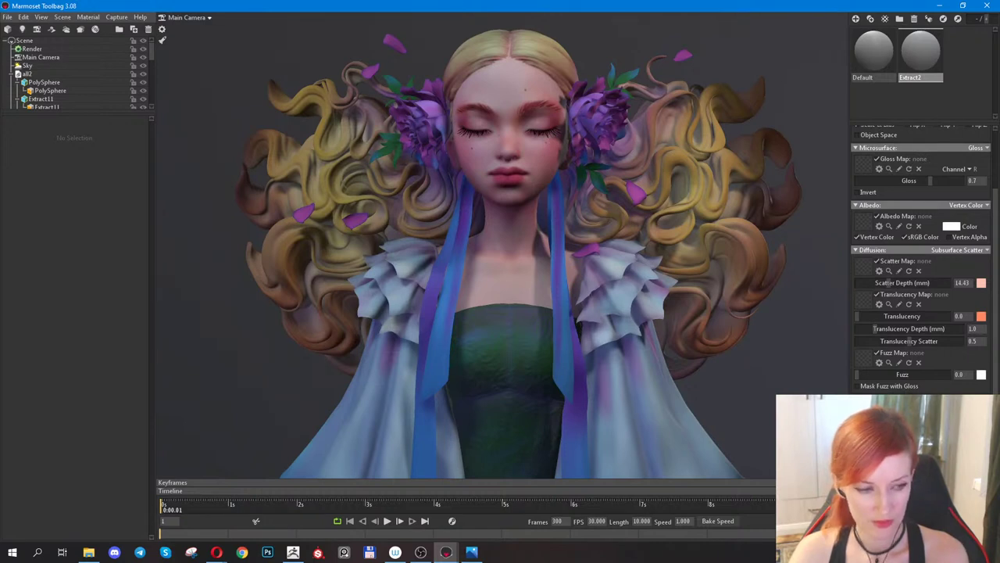
scroll(923, 222, up, 2)
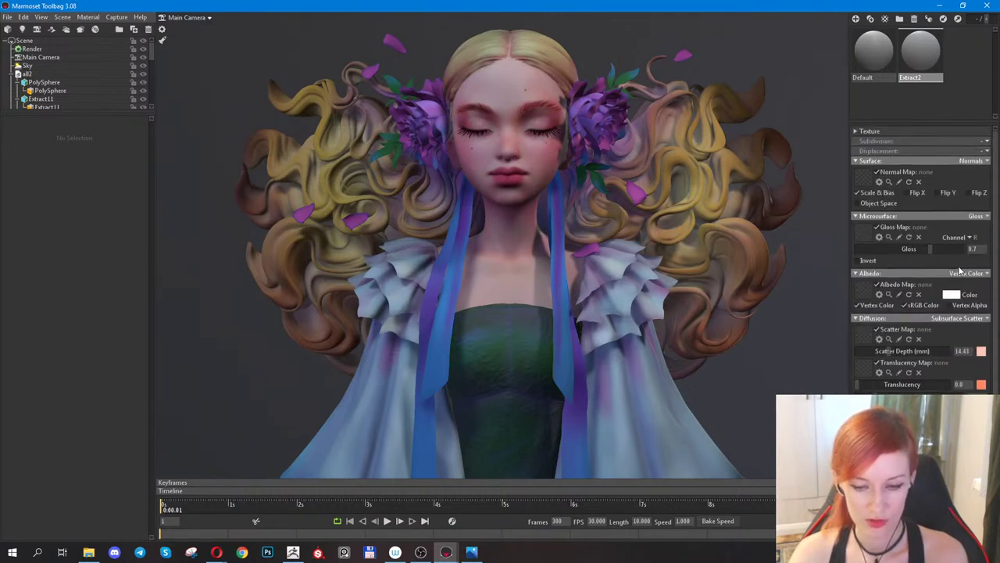
drag(928, 246, 908, 253)
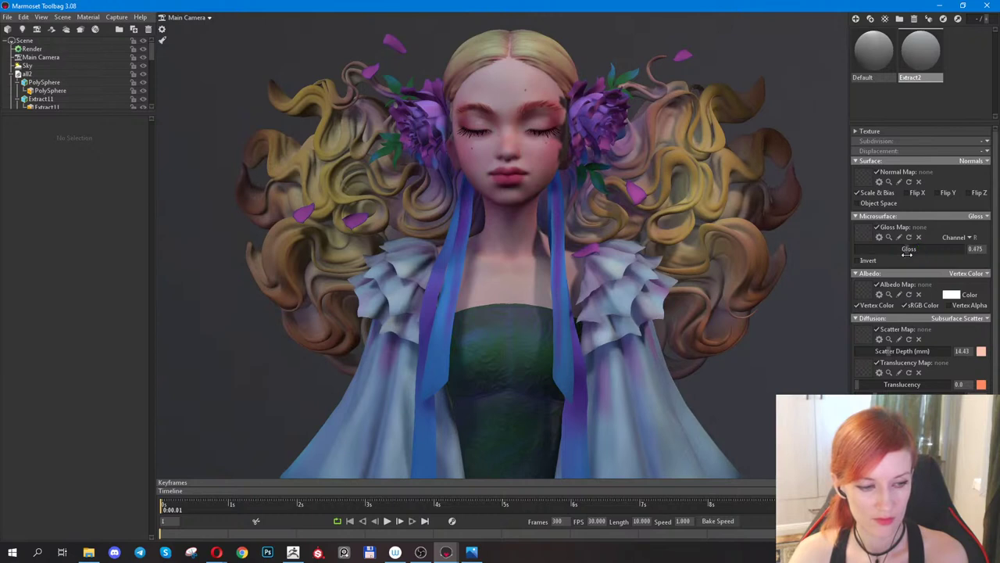
Try the Roughness microsurface mode on the Extract2 material, going back to Gloss.
click(989, 216)
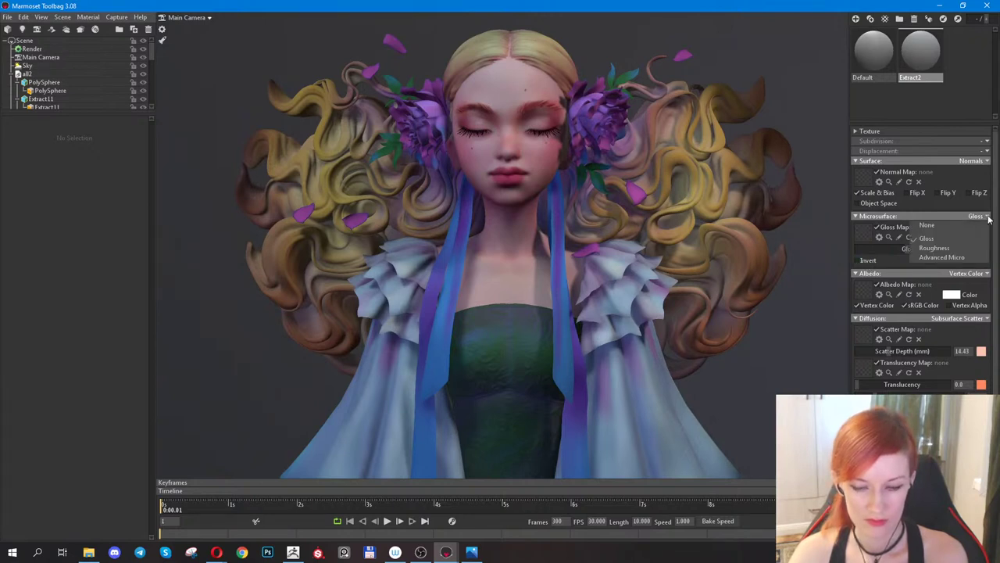
click(937, 246)
click(989, 216)
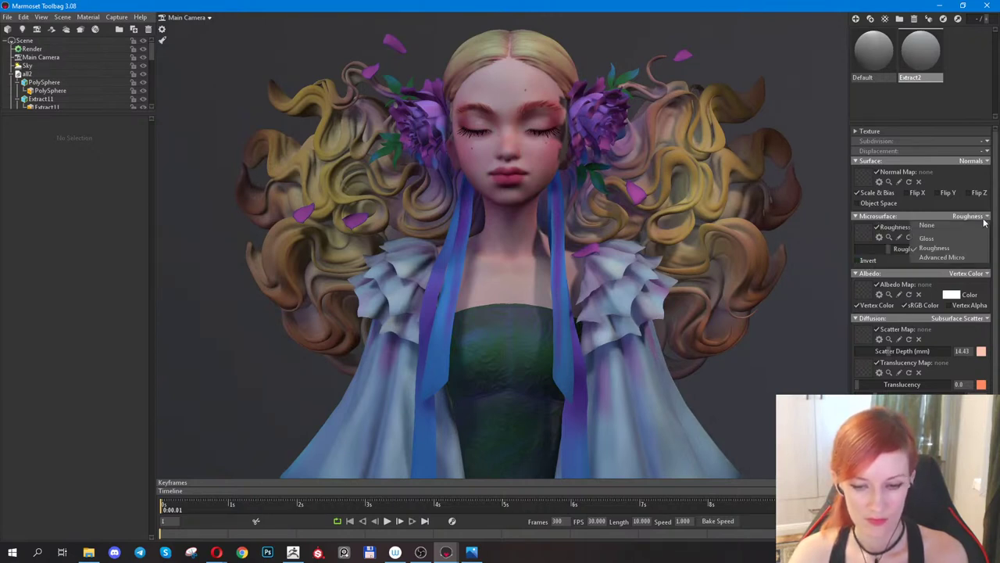
click(926, 238)
Set the Extract2 material's black reflectivity color to white.
scroll(922, 258, down, 1)
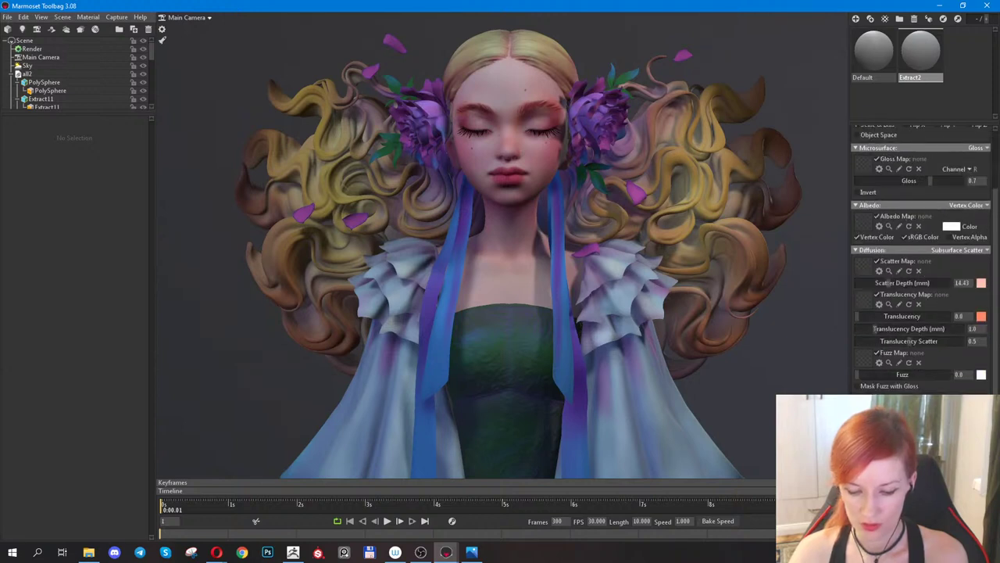
click(982, 414)
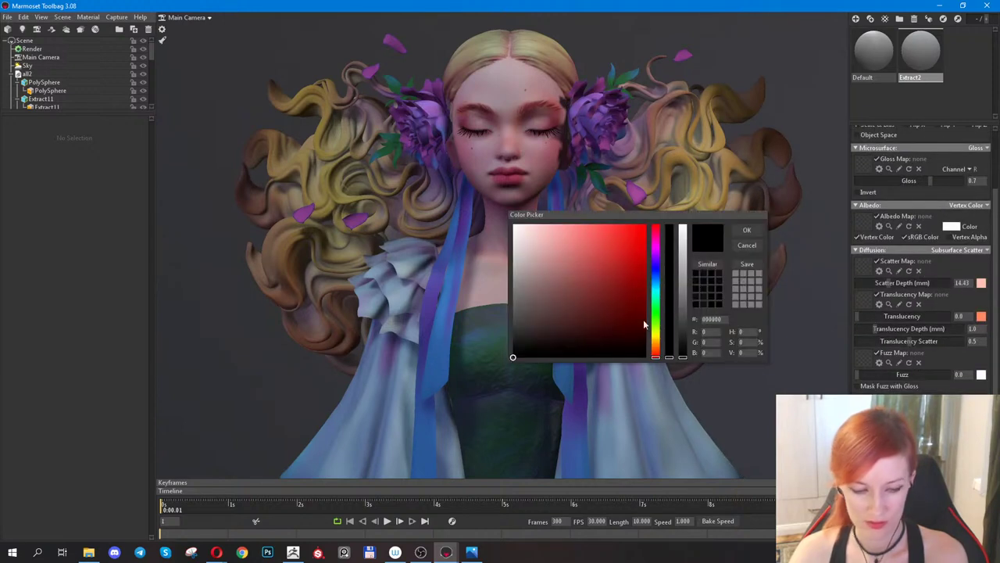
drag(531, 234, 491, 198)
click(746, 232)
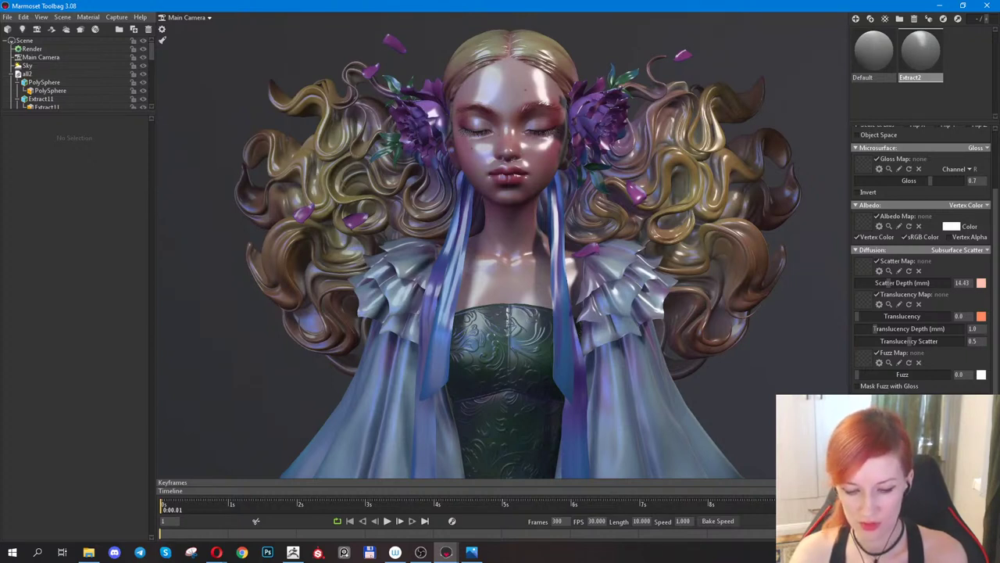
Test the Extract2 material's fuzz at 1.0, return it to 0, and set its gloss to 0.465.
drag(858, 376, 969, 374)
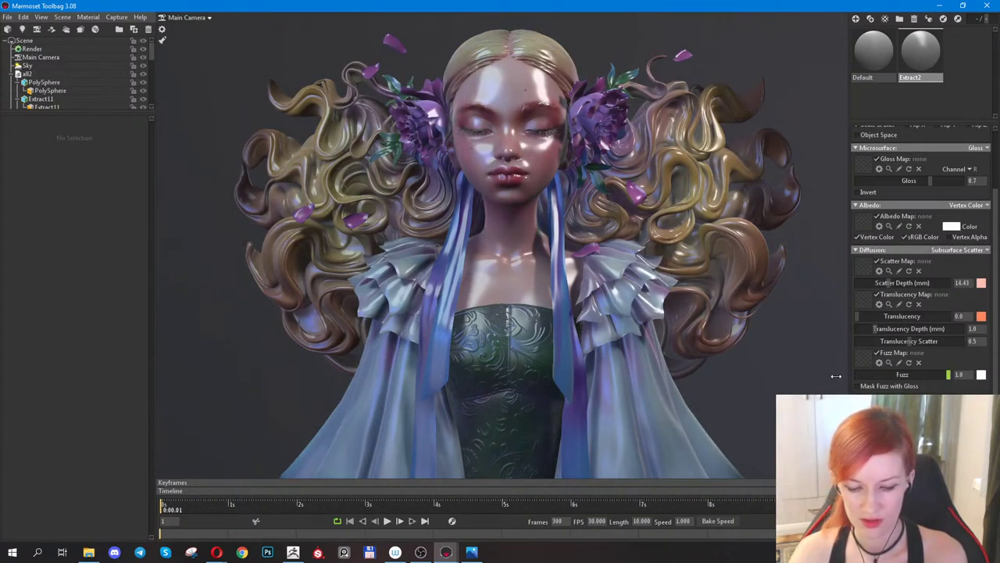
drag(949, 374, 858, 374)
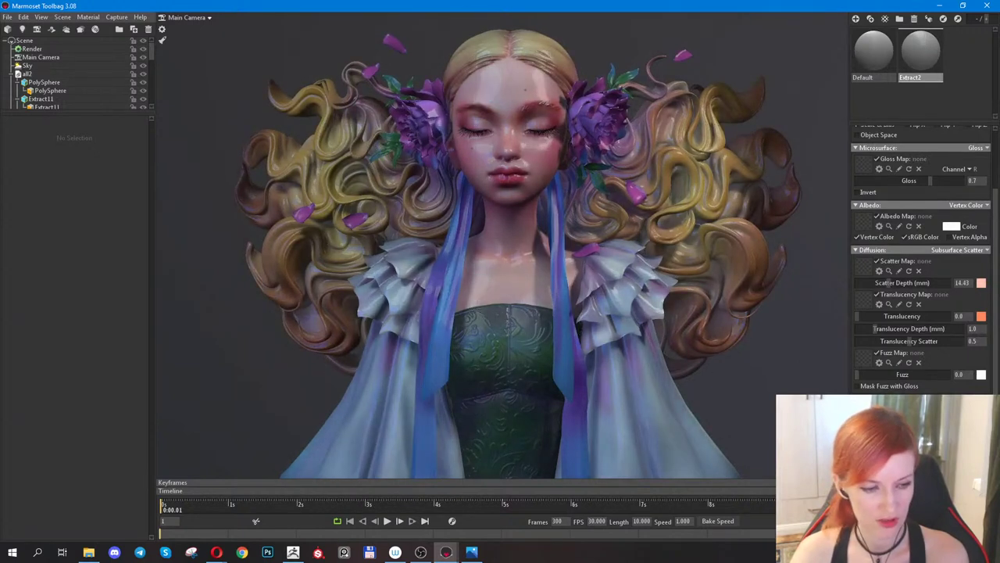
drag(909, 179, 905, 180)
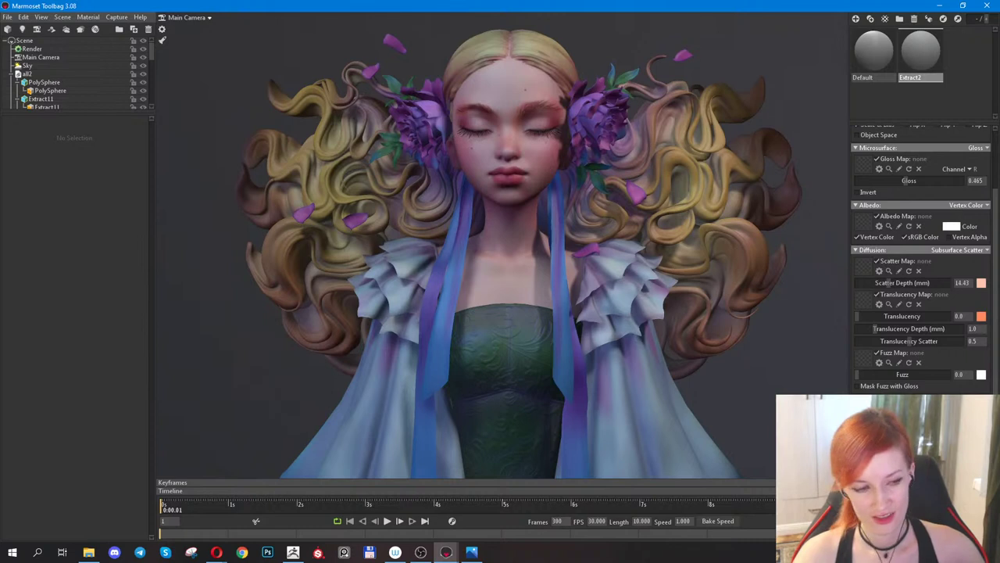
Set the Extract2 material's secondary reflection to intensity 0.217, Fresnel 0.0 and gloss 0.611.
scroll(922, 258, down, 2)
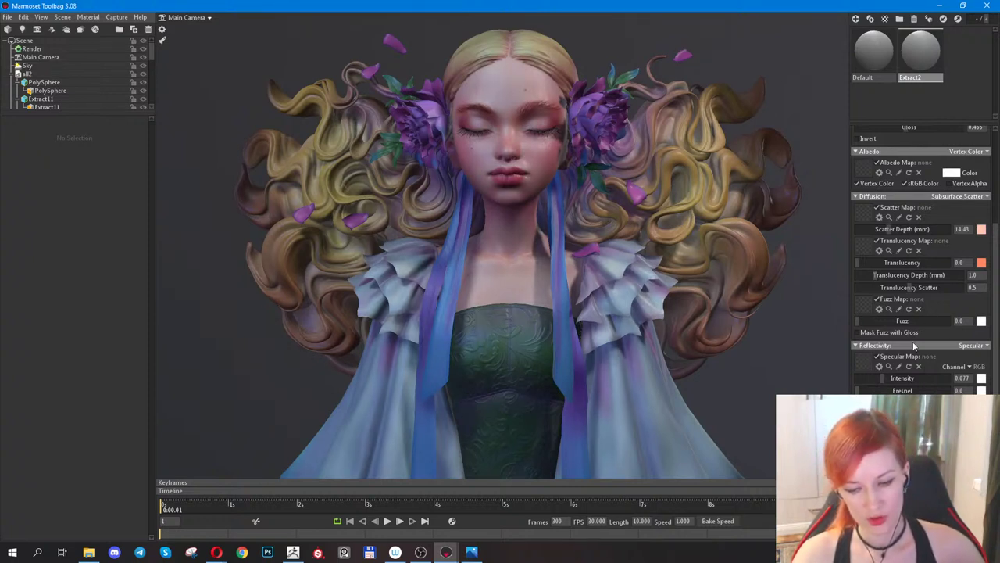
scroll(935, 270, up, 2)
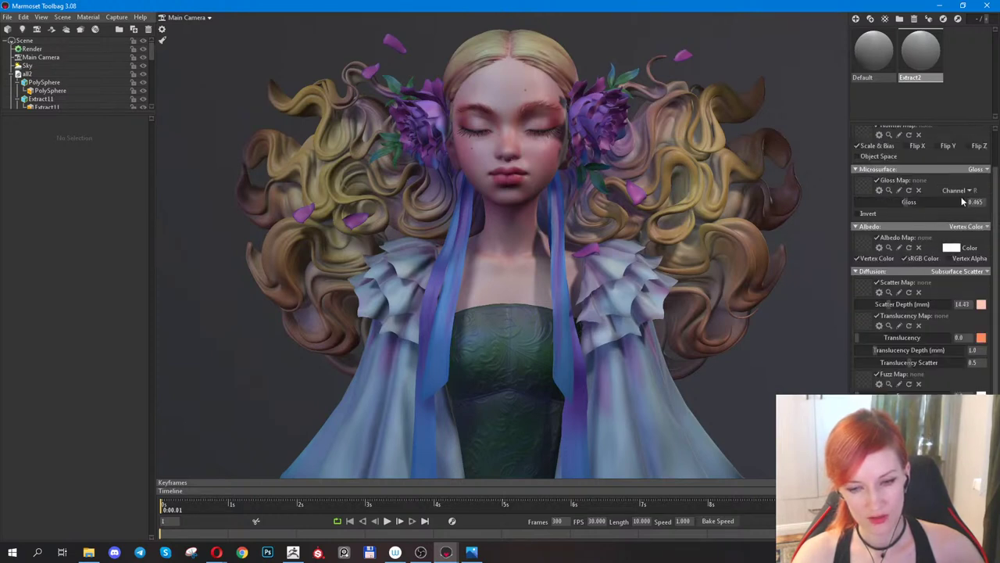
scroll(936, 224, down, 2)
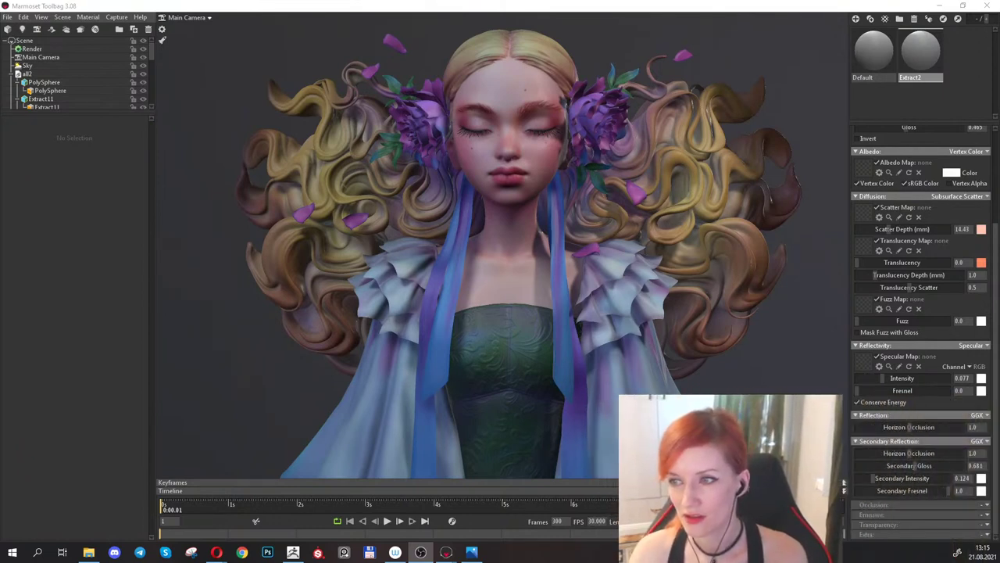
key(alt+Tab)
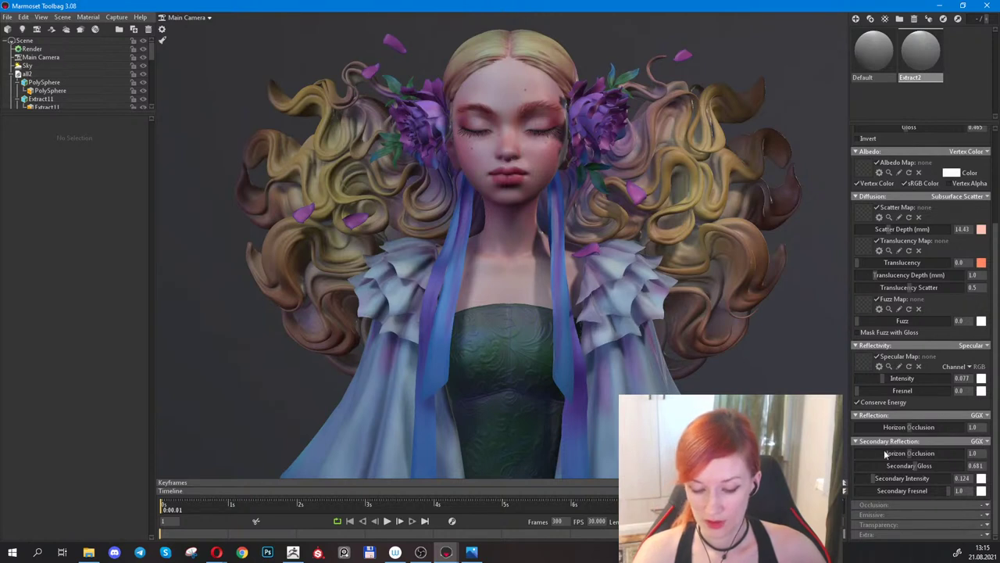
drag(919, 467, 876, 478)
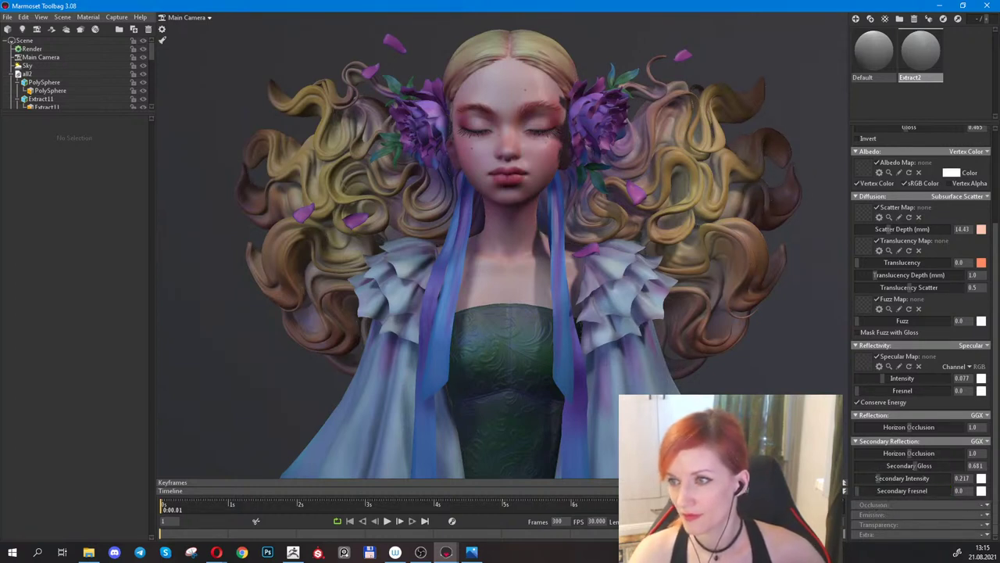
key(alt+Tab)
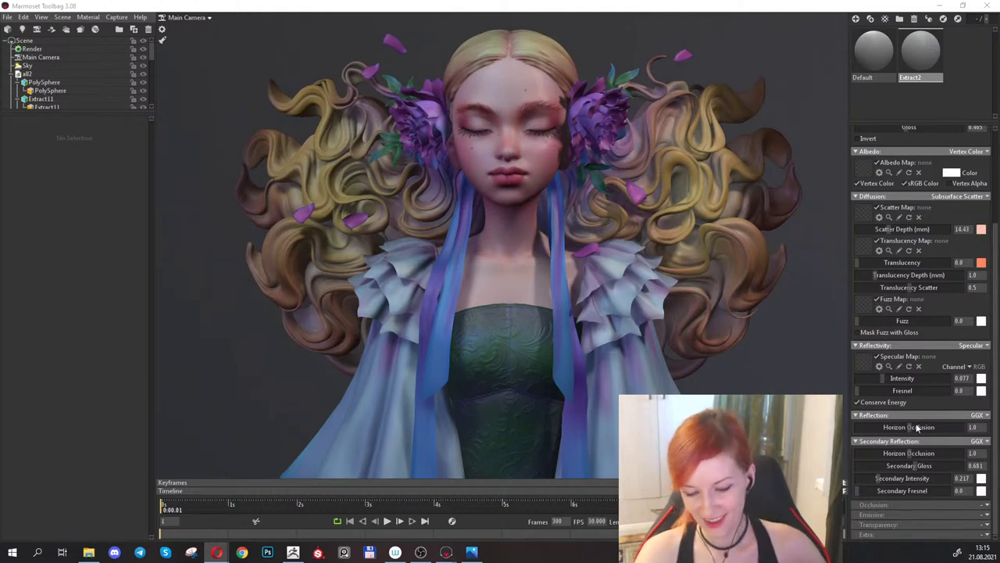
mouse_move(921, 467)
mouse_down()
mouse_move(905, 465)
mouse_move(912, 458)
mouse_up()
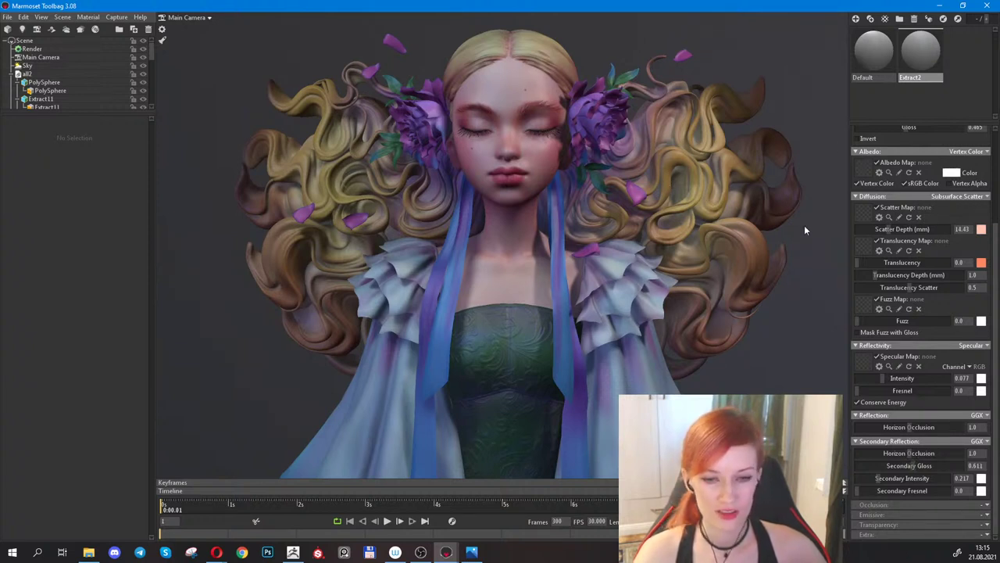
Duplicate the Extract2 material and apply the copy to the character's curly hair.
click(881, 47)
click(924, 55)
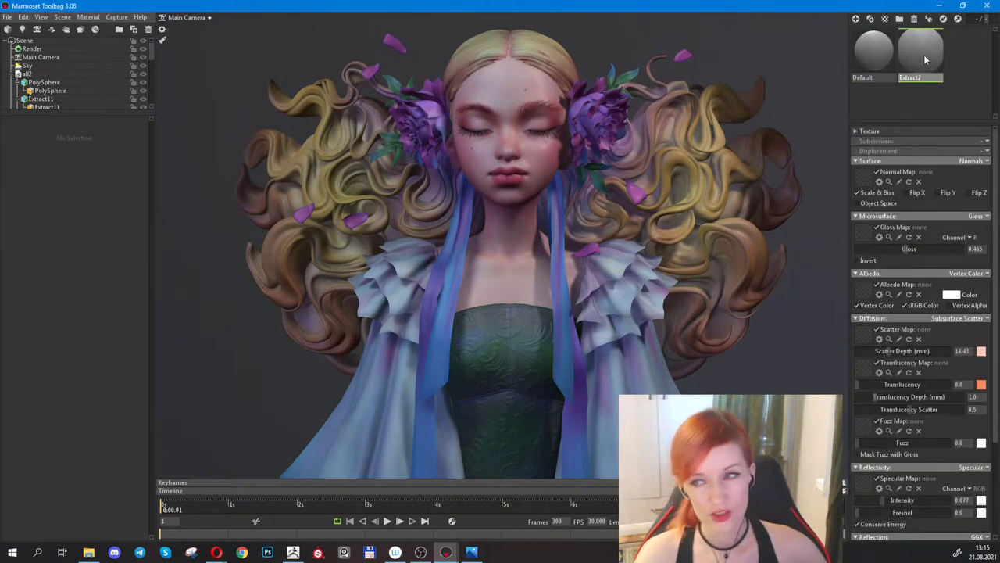
click(863, 56)
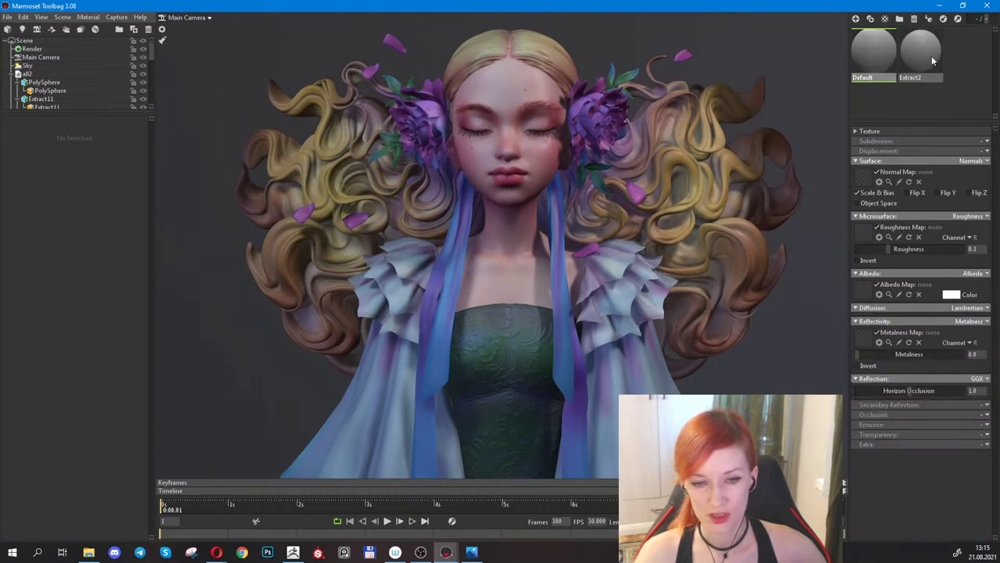
click(932, 55)
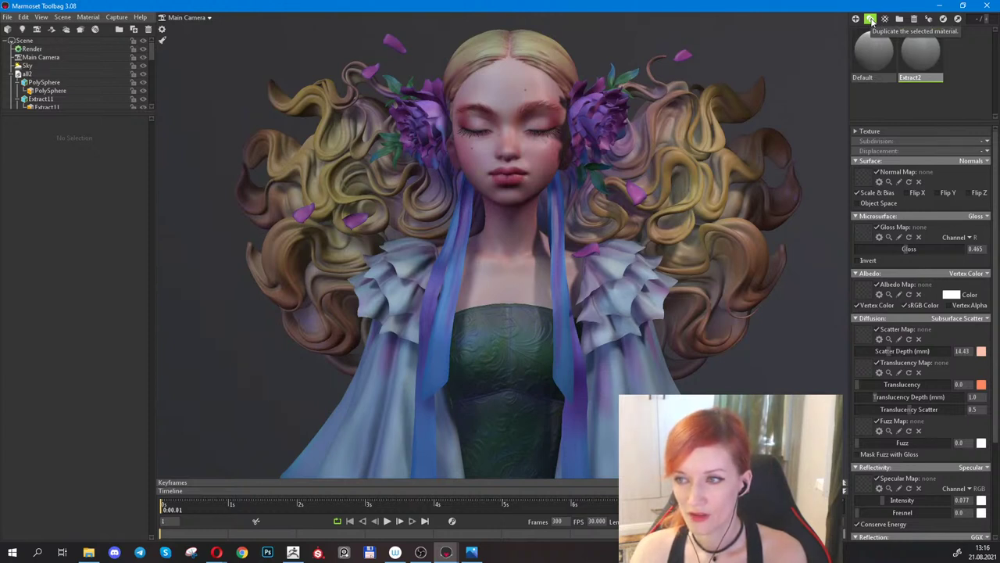
click(871, 19)
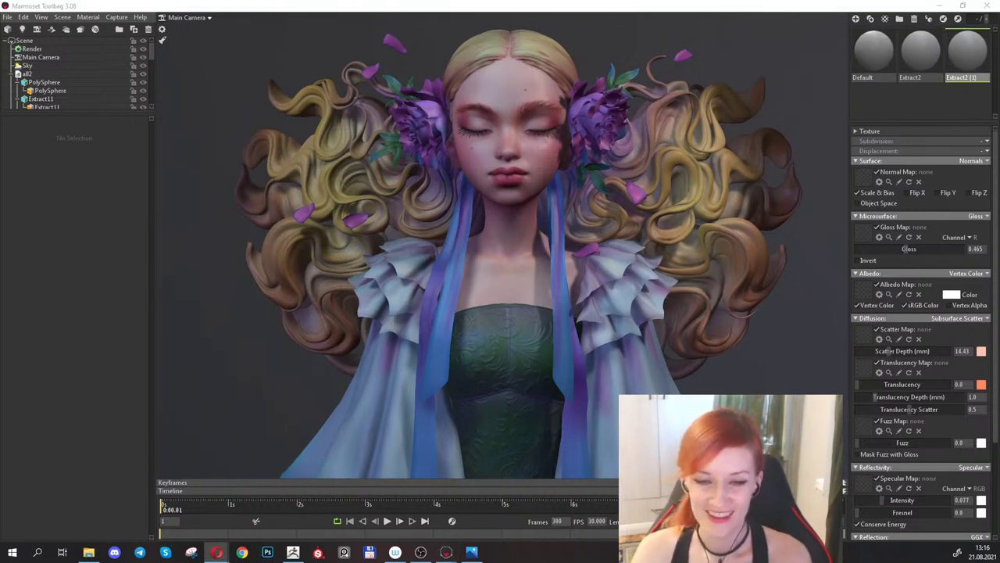
click(968, 69)
drag(972, 50, 691, 154)
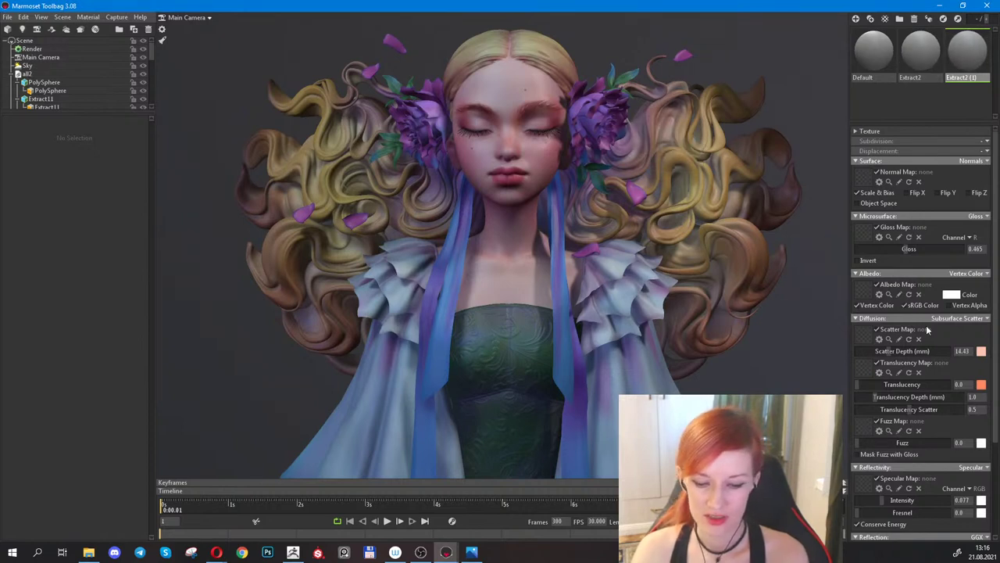
Set the hair material's scatter depth to 74.66 mm, translucency to 0.545, translucency depth to 525.6 mm and gloss to 0.297.
drag(891, 352, 905, 352)
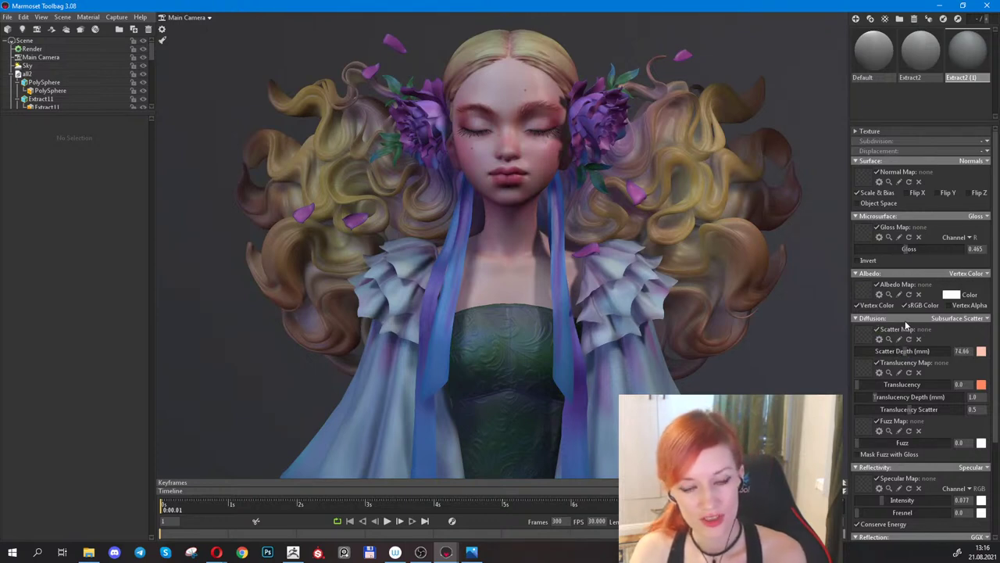
drag(862, 385, 945, 403)
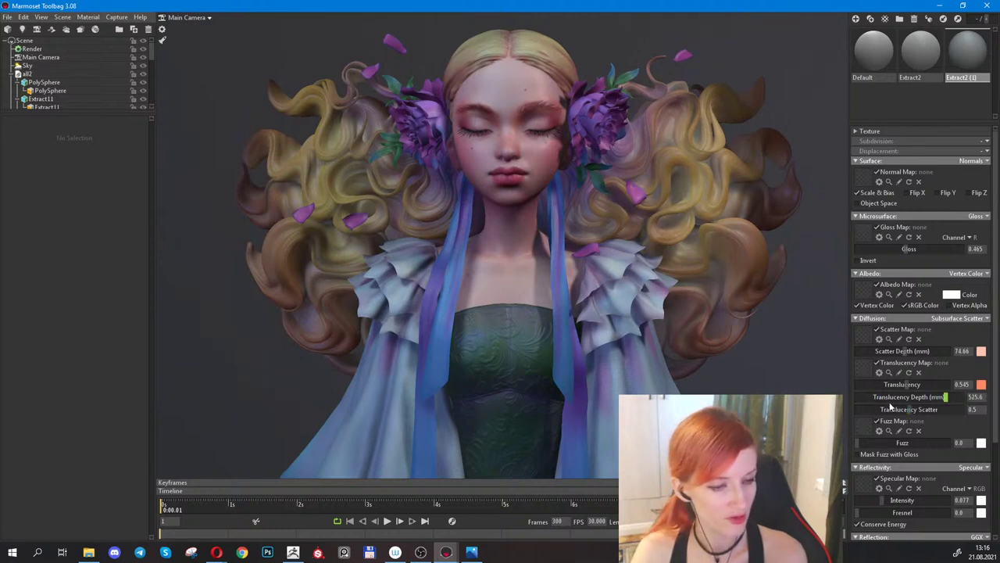
drag(909, 250, 890, 258)
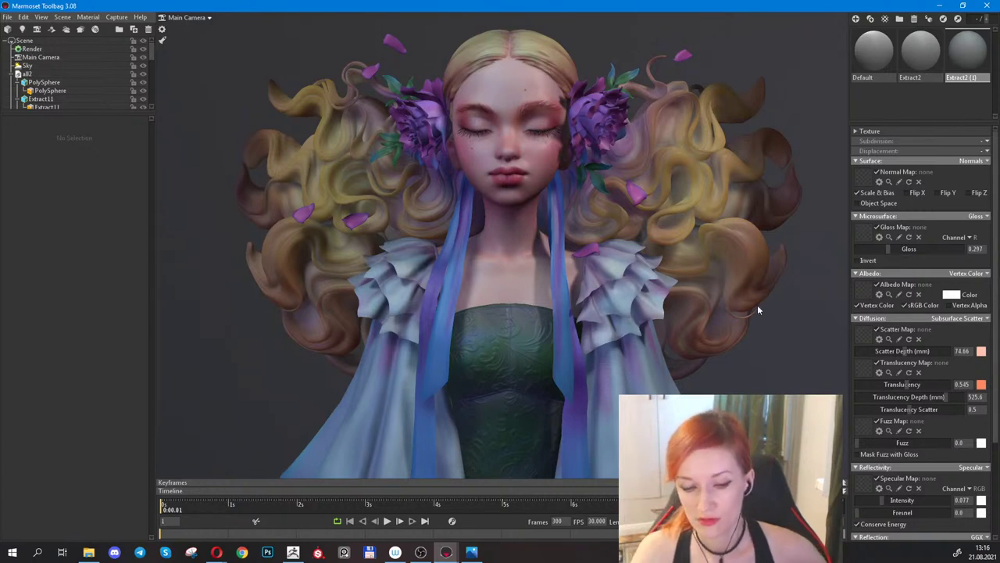
scroll(946, 374, down, 5)
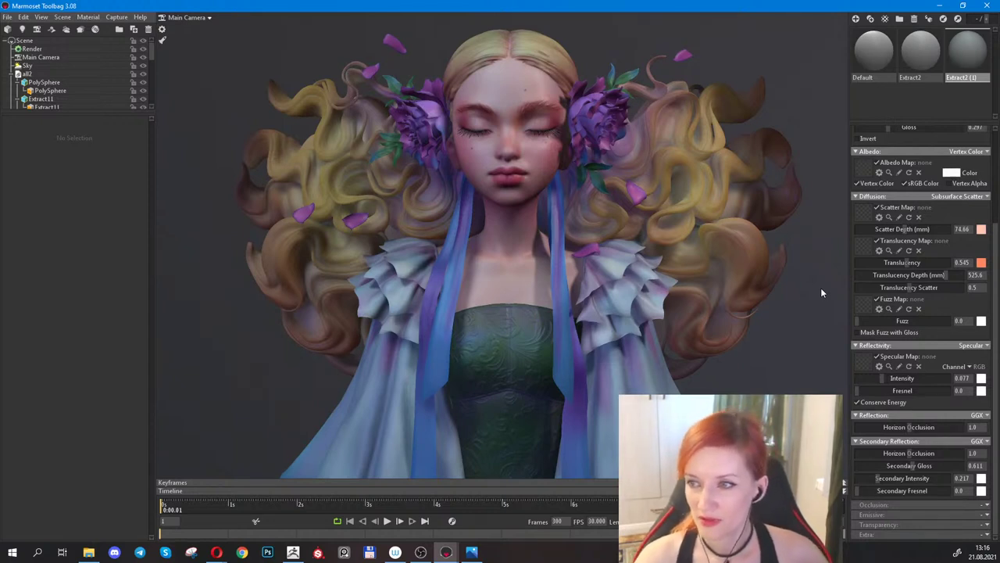
key(alt+Tab)
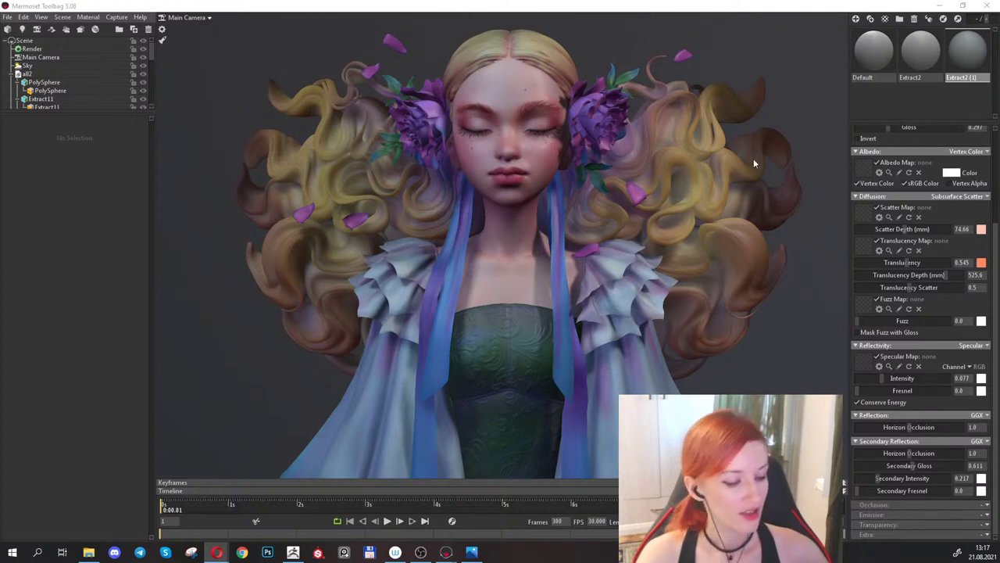
click(409, 507)
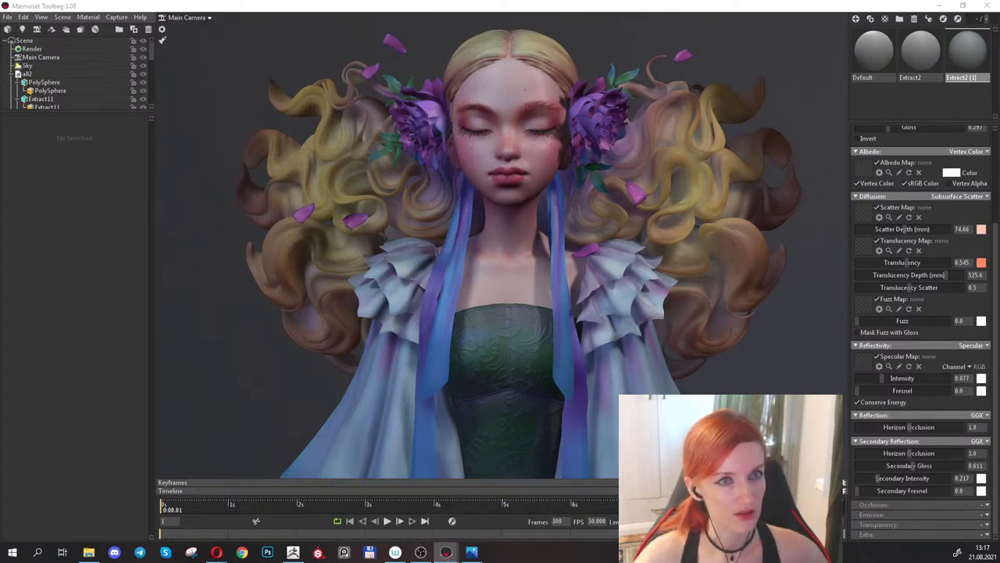
key(alt+Tab)
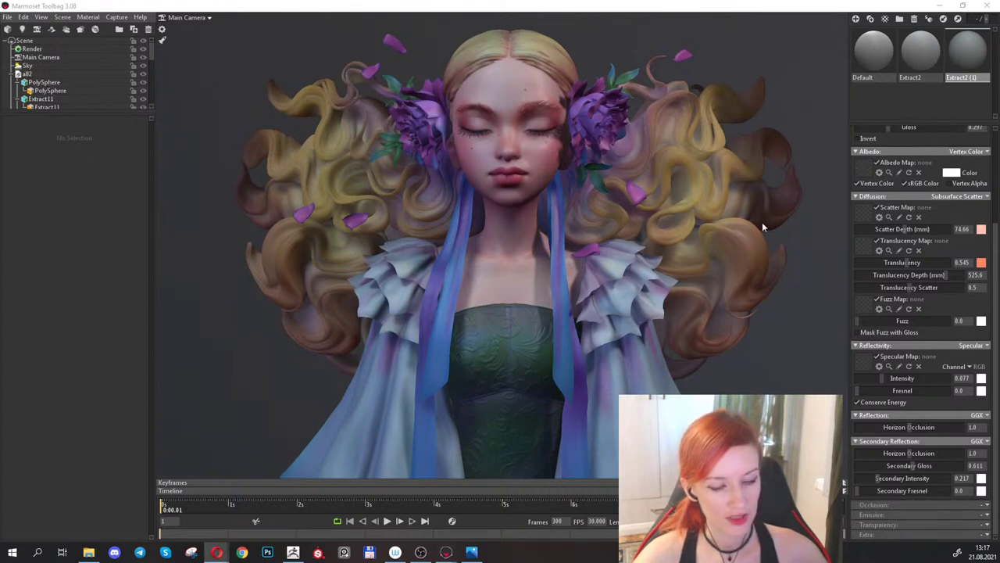
key(alt+Tab)
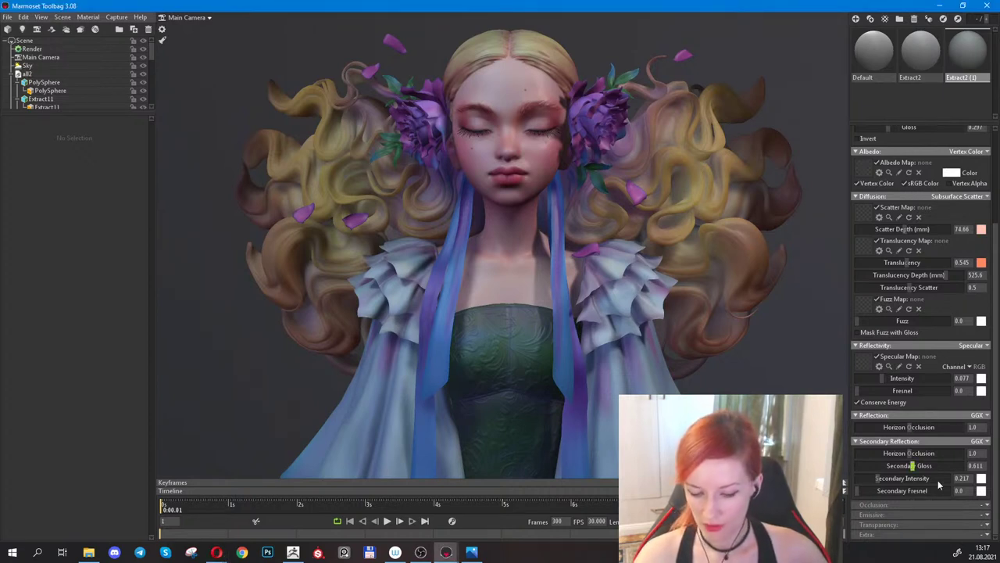
Change the hair material's primary reflection type from GGX to Anisotropic.
click(987, 441)
click(993, 422)
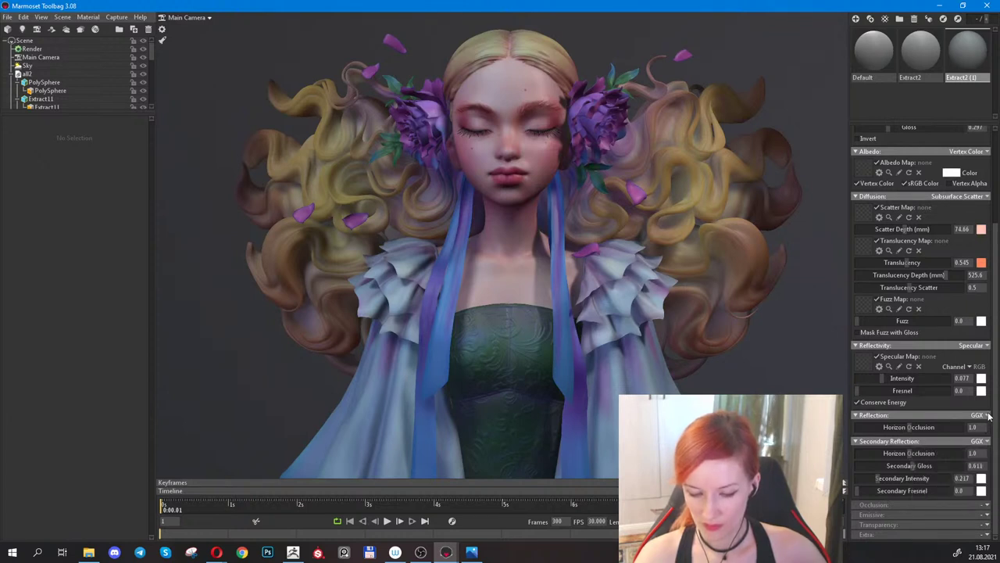
click(987, 415)
click(945, 466)
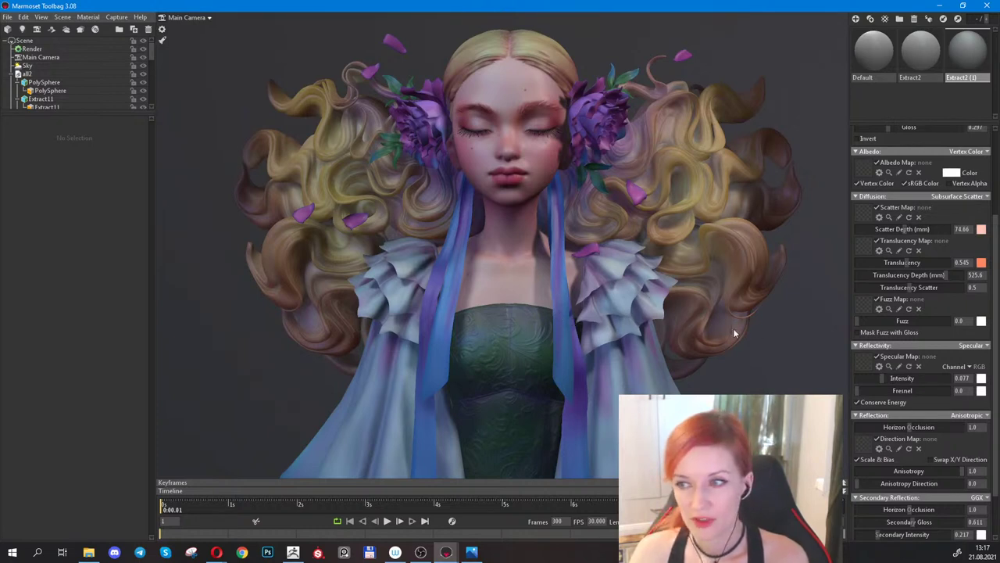
Duplicate the hair material and apply the new copy to the dress's sleeves and shoulder ruffles.
click(885, 18)
drag(873, 110, 614, 380)
drag(873, 110, 622, 289)
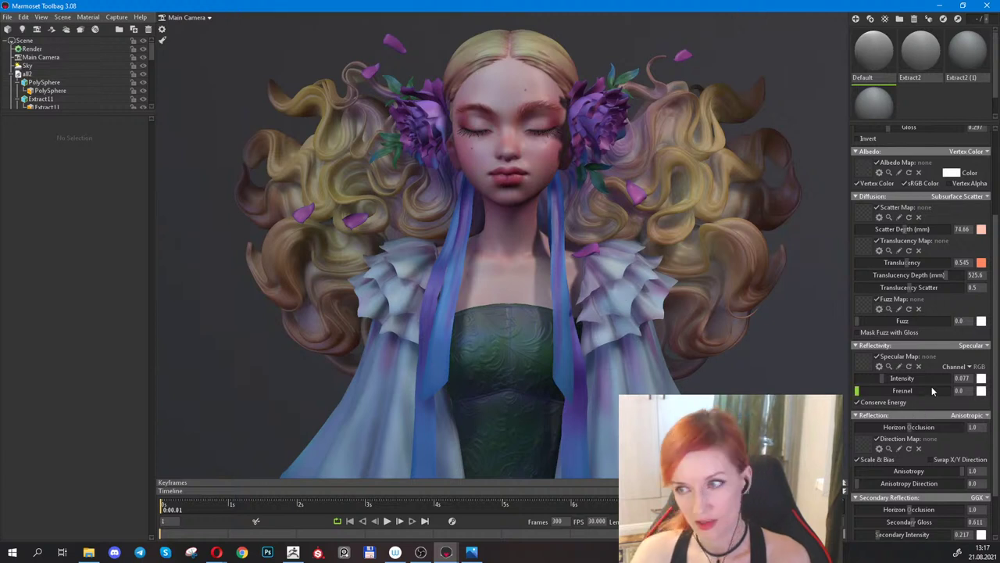
Set the sleeve material's secondary gloss to 0.485 and its anisotropy direction to 131.8.
scroll(951, 463, down, 2)
drag(951, 465, 906, 466)
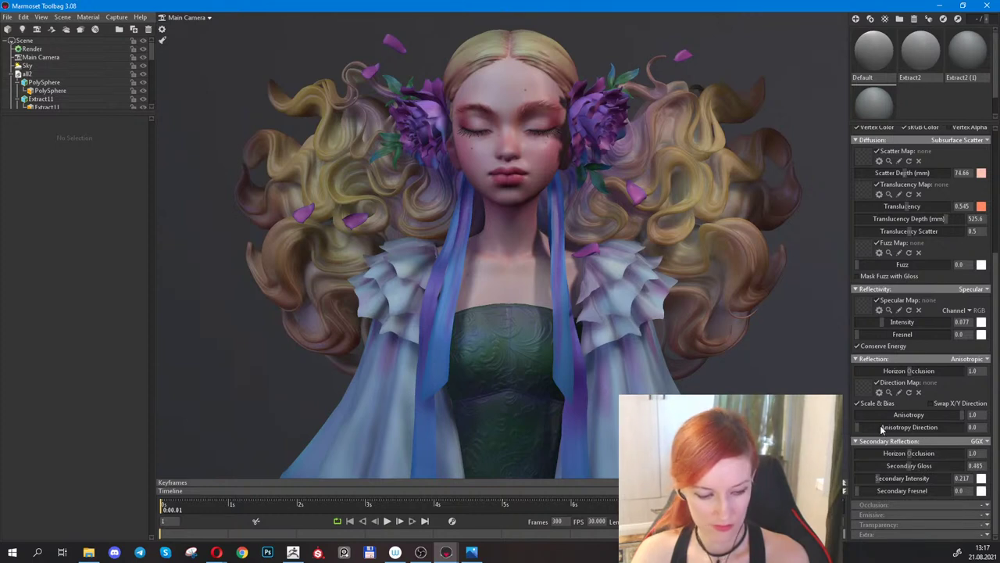
drag(876, 428, 900, 428)
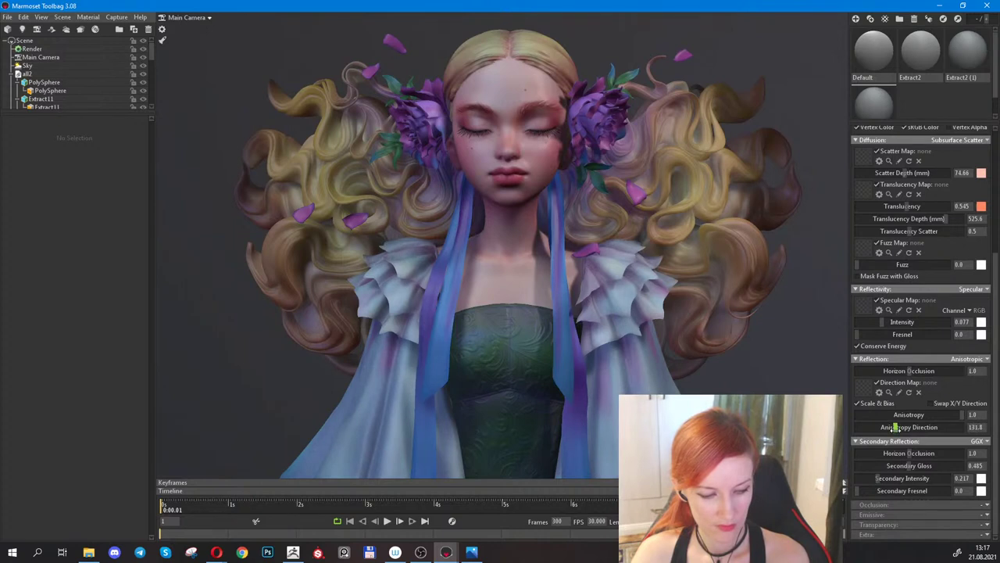
Raise the sleeve material's specular intensity to 0.172 and lower its gloss.
drag(886, 322, 899, 328)
scroll(925, 245, up, 5)
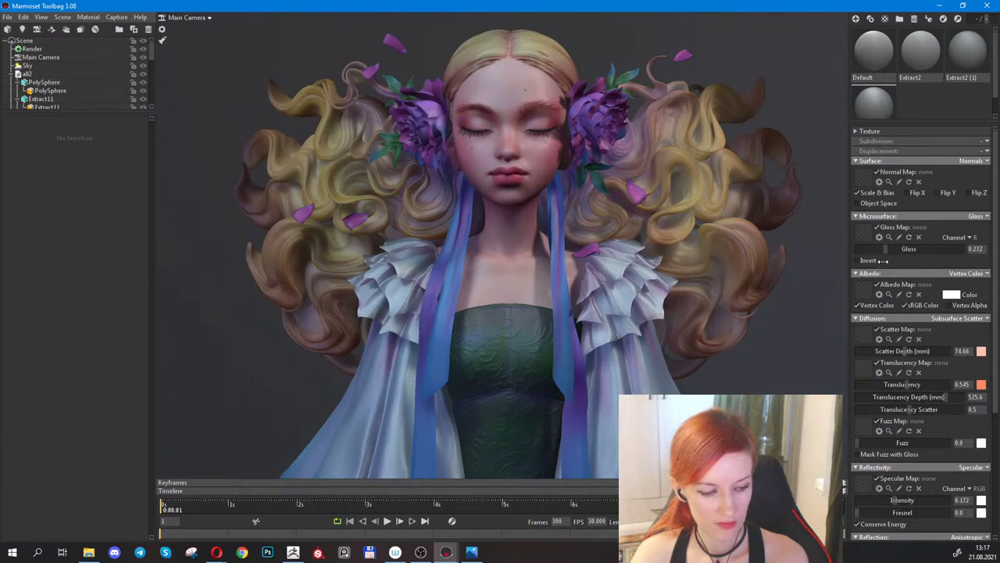
scroll(963, 344, down, 5)
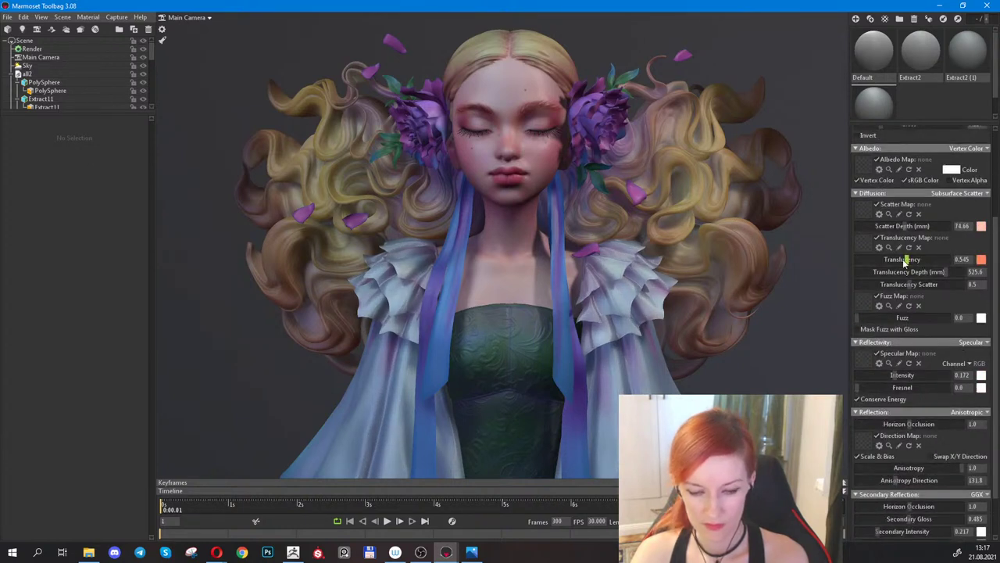
Raise the sleeve material's scatter depth to 208.9 mm and try an anisotropy direction of 112.2.
drag(907, 226, 924, 242)
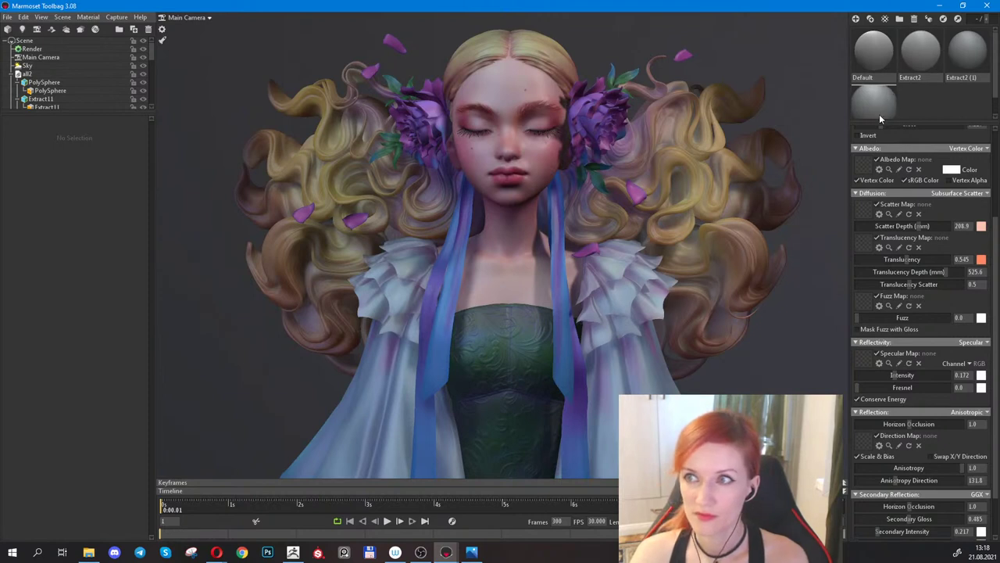
scroll(906, 90, down, 1)
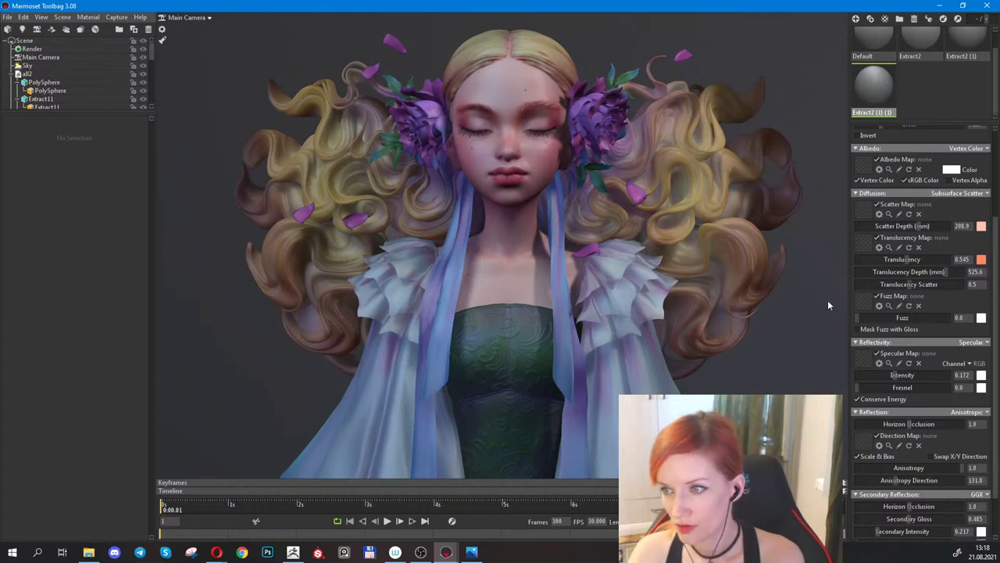
scroll(938, 406, down, 2)
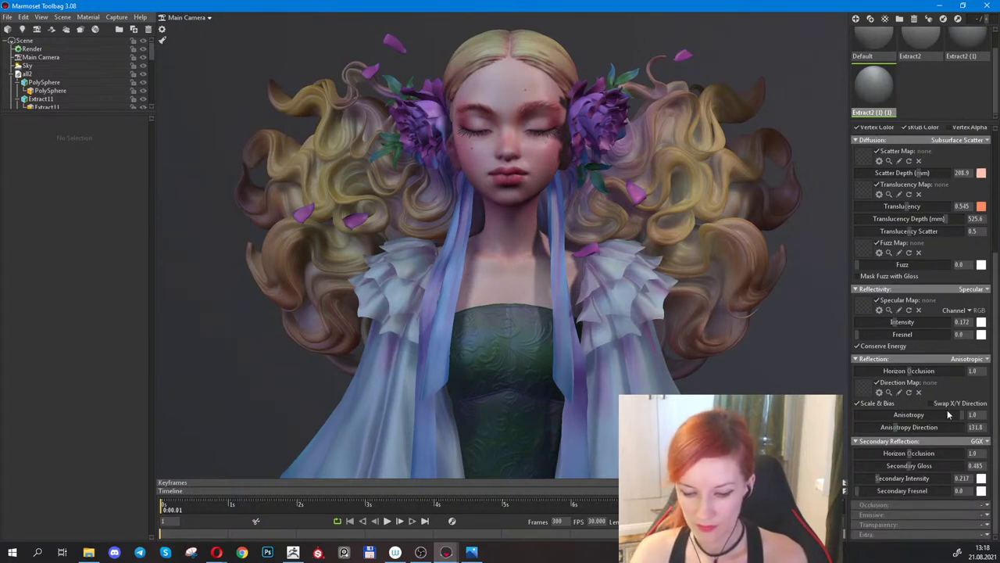
drag(927, 419, 891, 429)
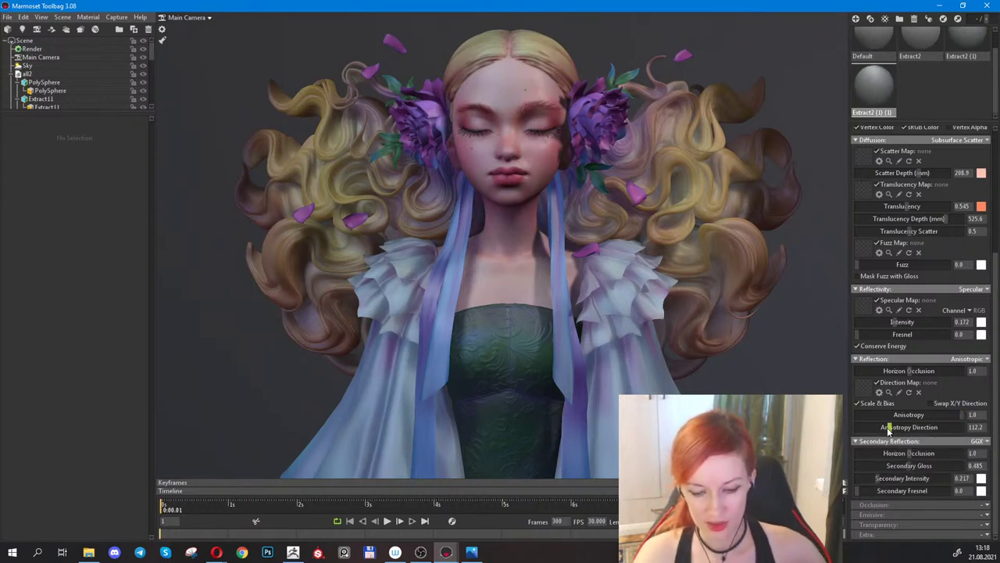
drag(891, 428, 896, 420)
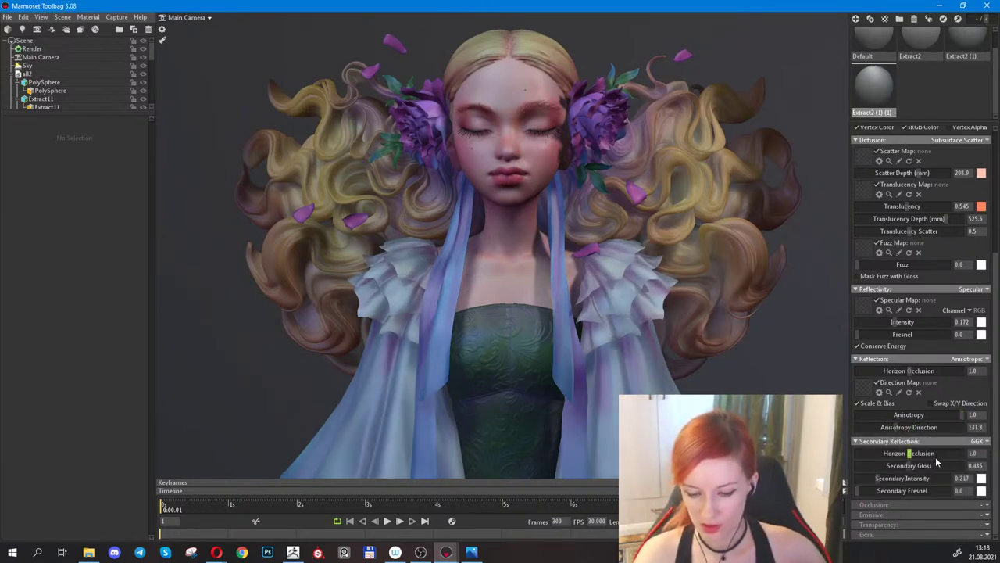
Raise the sleeve material's gloss strongly and set its anisotropy direction to 149.7.
scroll(913, 233, up, 4)
drag(922, 196, 942, 202)
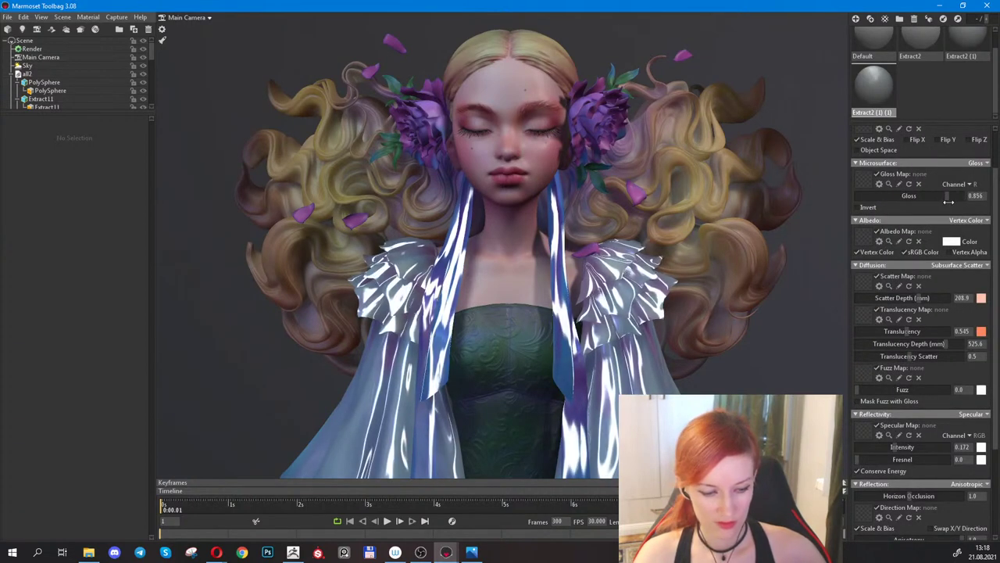
scroll(951, 432, down, 3)
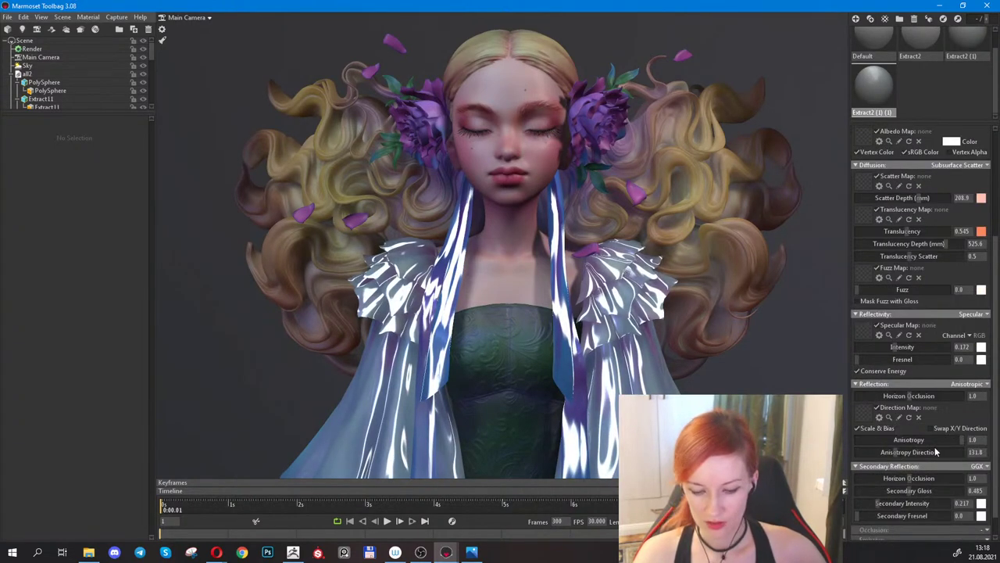
scroll(903, 442, down, 1)
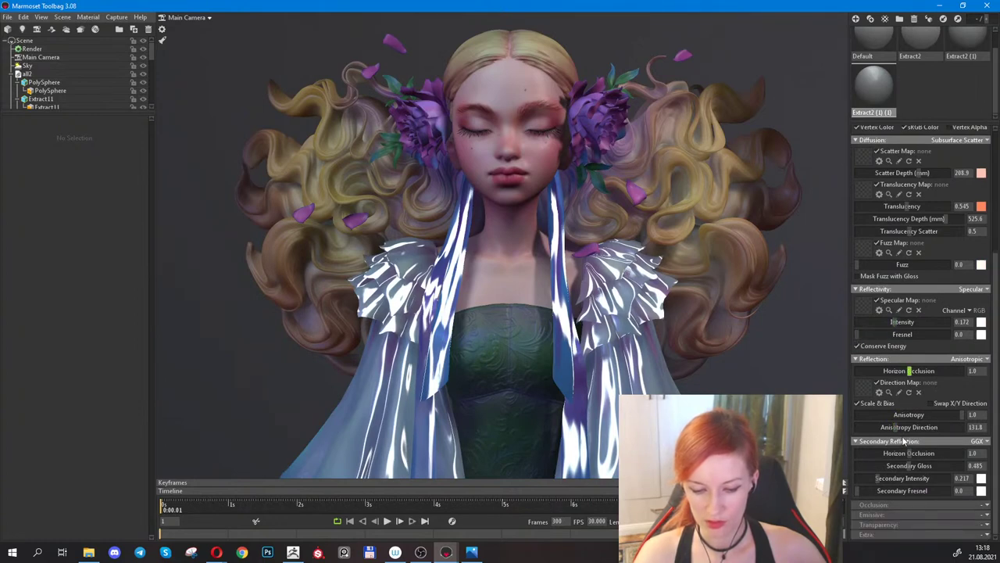
mouse_move(899, 428)
mouse_down()
mouse_move(920, 420)
mouse_move(898, 414)
mouse_up()
Lower the sleeve material's specular intensity to 0.014 and set its gloss to 0.811.
drag(896, 322, 865, 322)
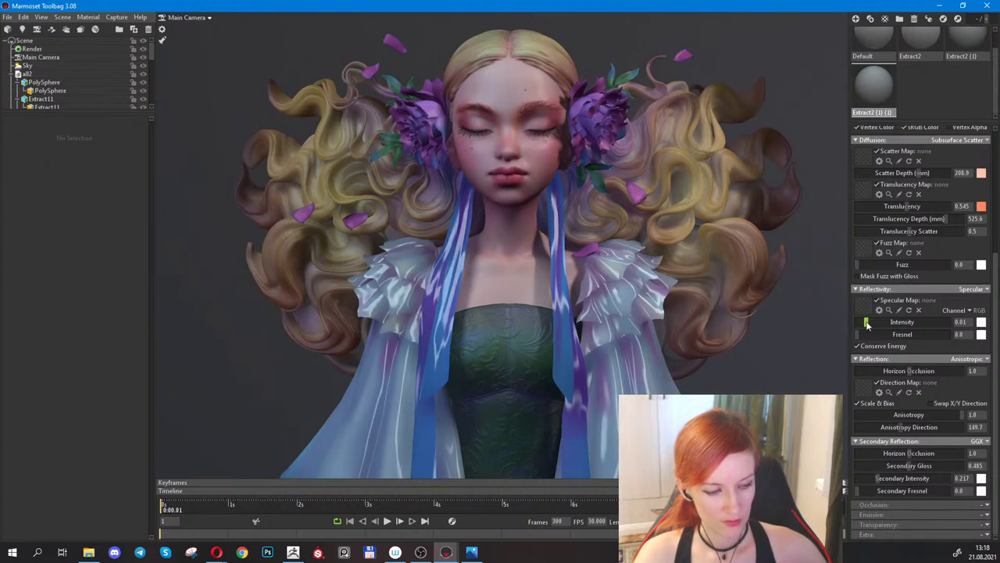
scroll(922, 194, up, 4)
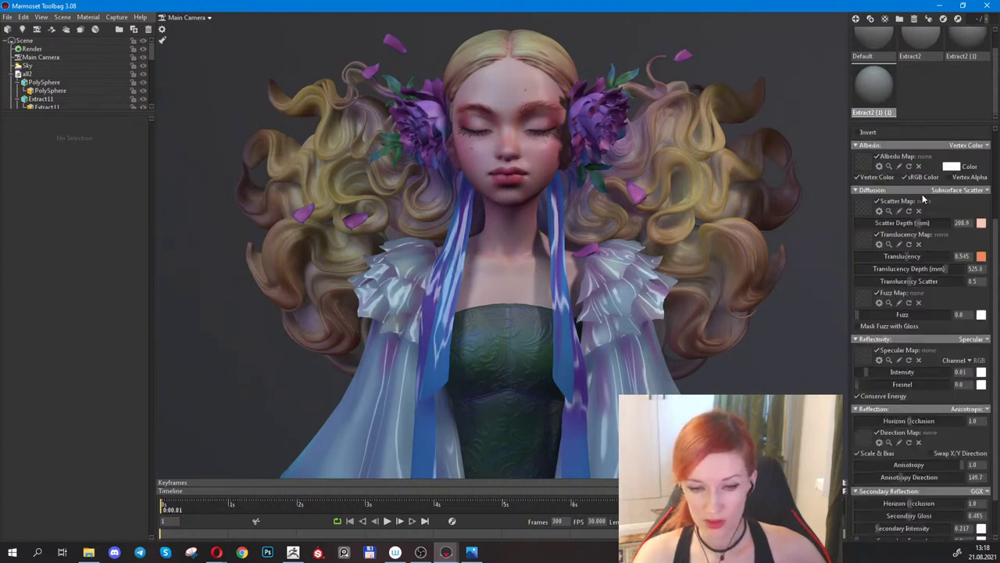
drag(943, 171, 944, 179)
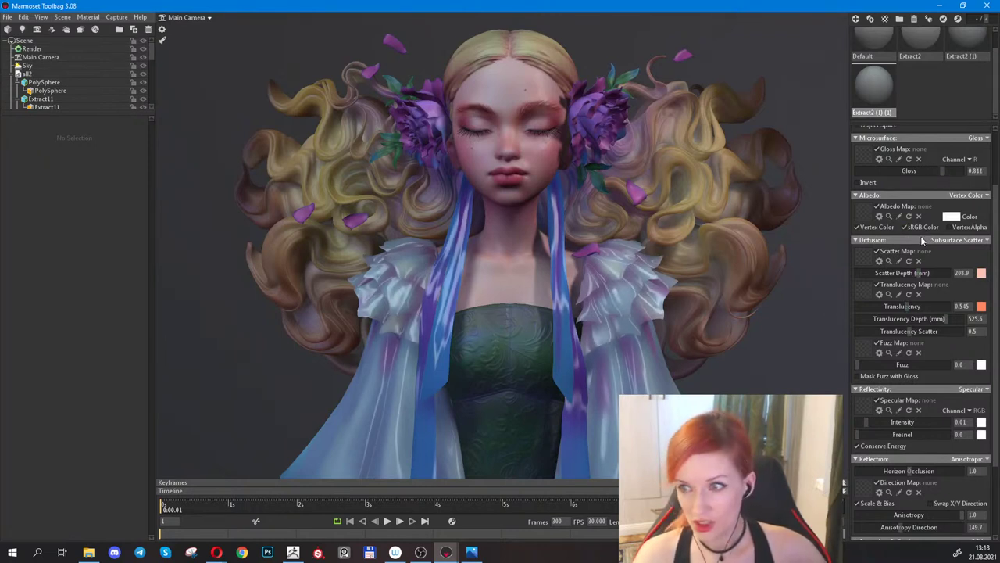
mouse_move(876, 421)
mouse_down()
mouse_move(891, 421)
mouse_move(870, 421)
mouse_up()
Set the sleeve material's anisotropy to 0.831 and change its specular color from white to a muted violet-blue.
scroll(917, 475, down, 3)
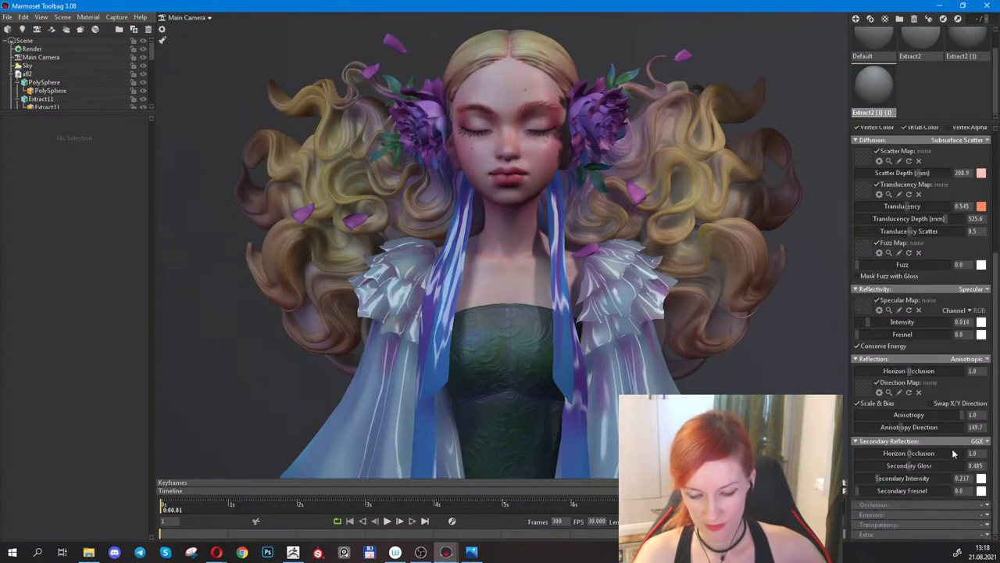
mouse_move(955, 414)
mouse_down()
mouse_move(922, 414)
mouse_move(947, 416)
mouse_up()
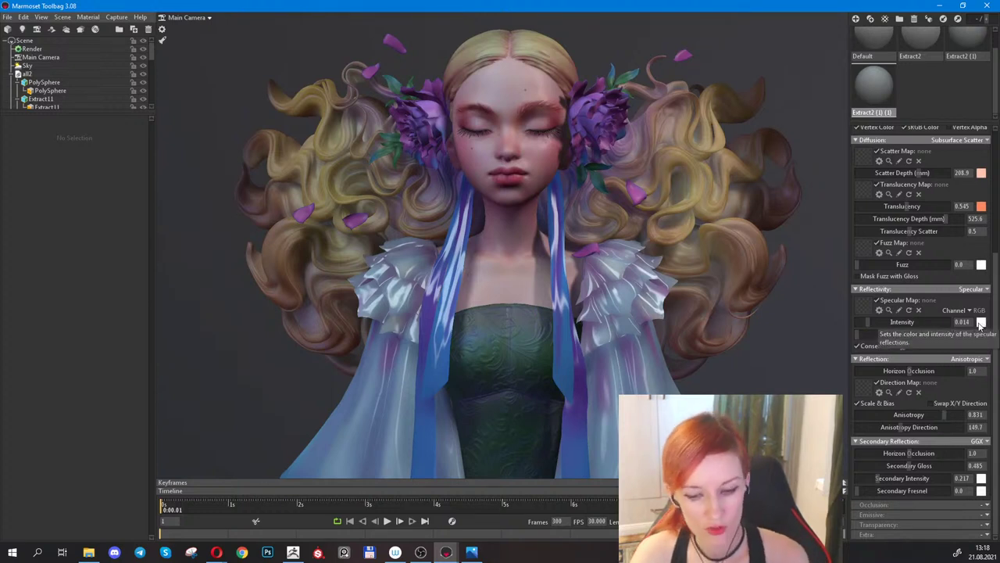
click(982, 323)
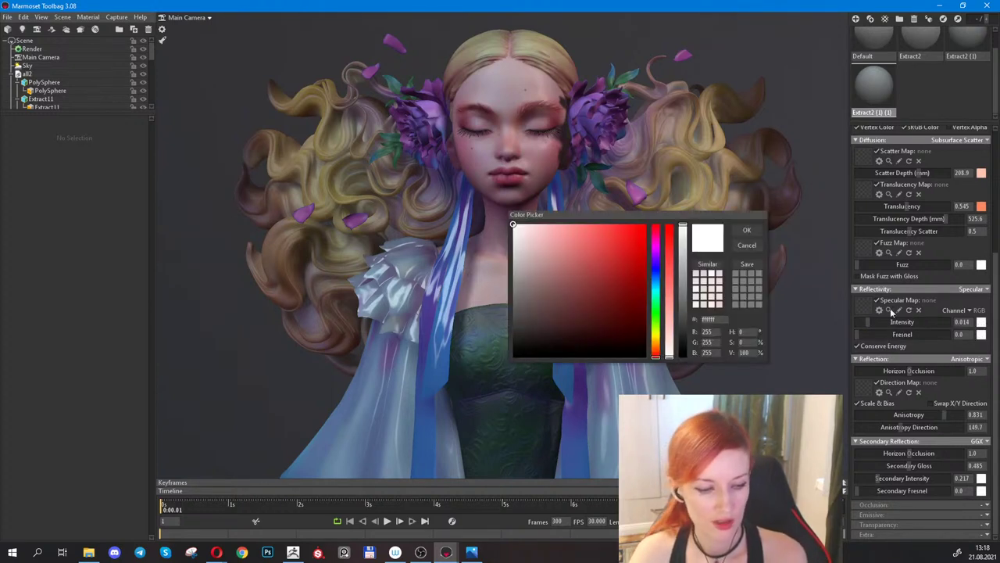
mouse_move(657, 287)
mouse_down()
mouse_move(655, 250)
mouse_move(586, 234)
mouse_move(597, 266)
mouse_move(578, 261)
mouse_up()
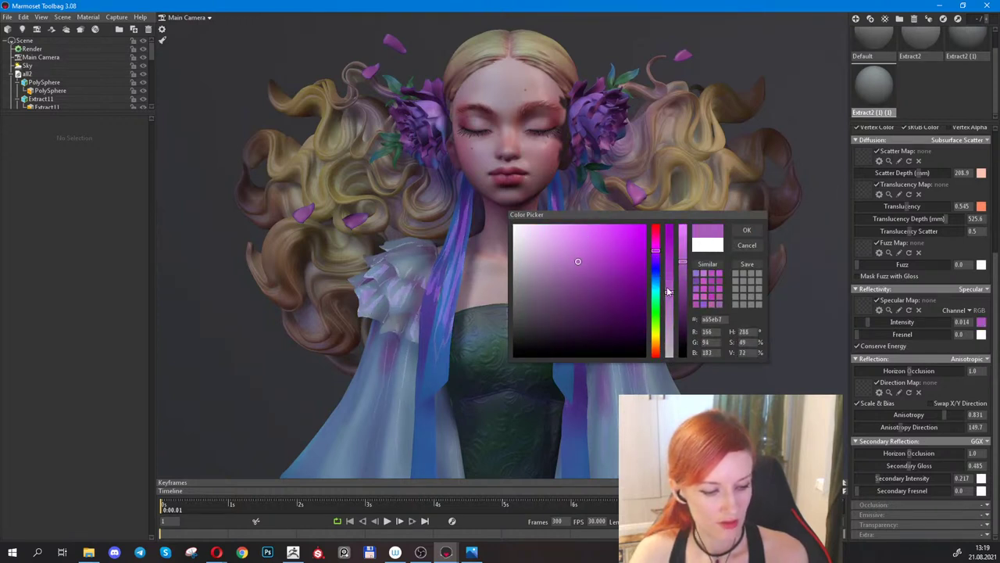
drag(657, 292, 656, 283)
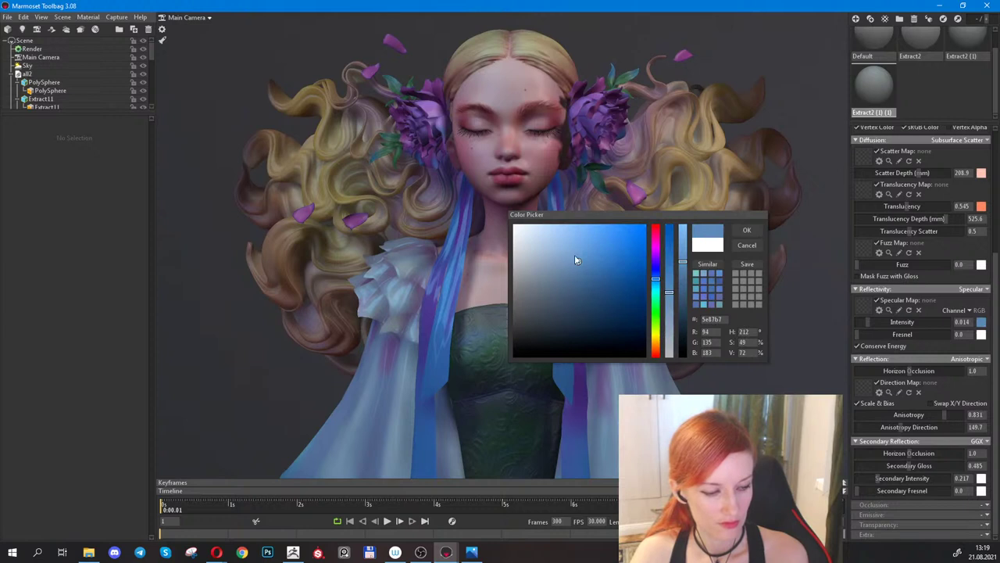
drag(578, 256, 570, 252)
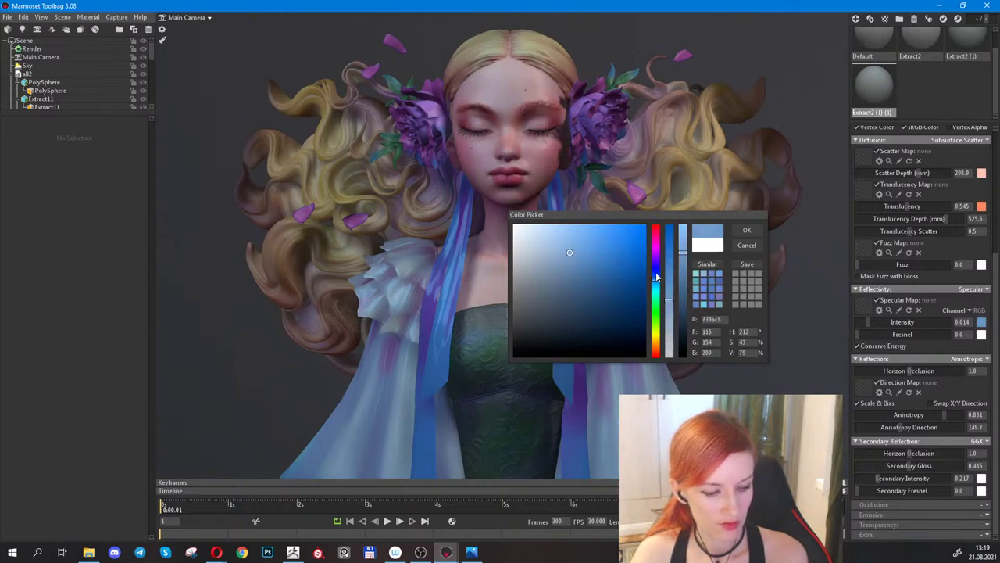
drag(657, 278, 655, 272)
click(746, 230)
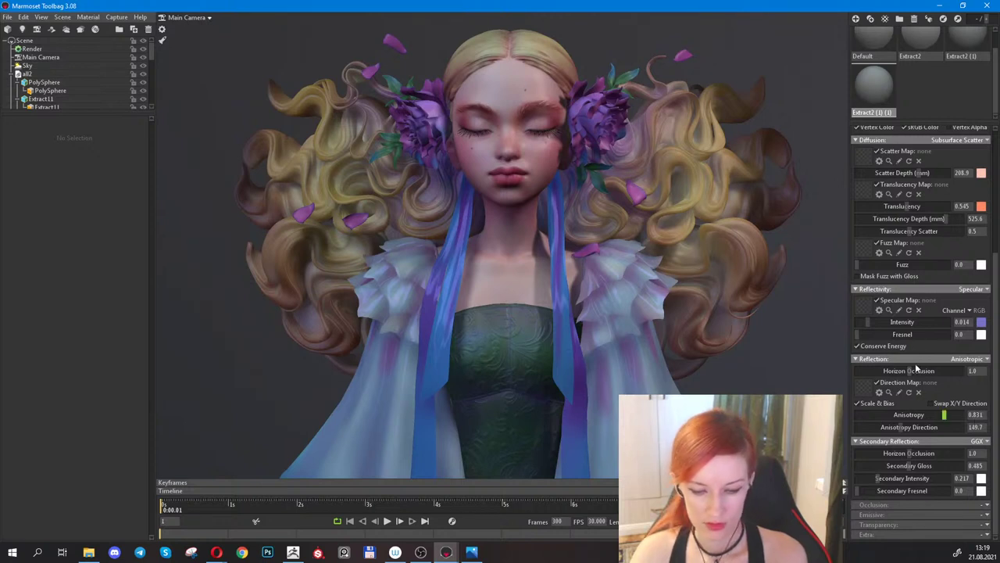
Reduce the sleeve material's scatter depth to 40.59 mm and its translucency depth to 4.063 mm.
drag(916, 173, 893, 183)
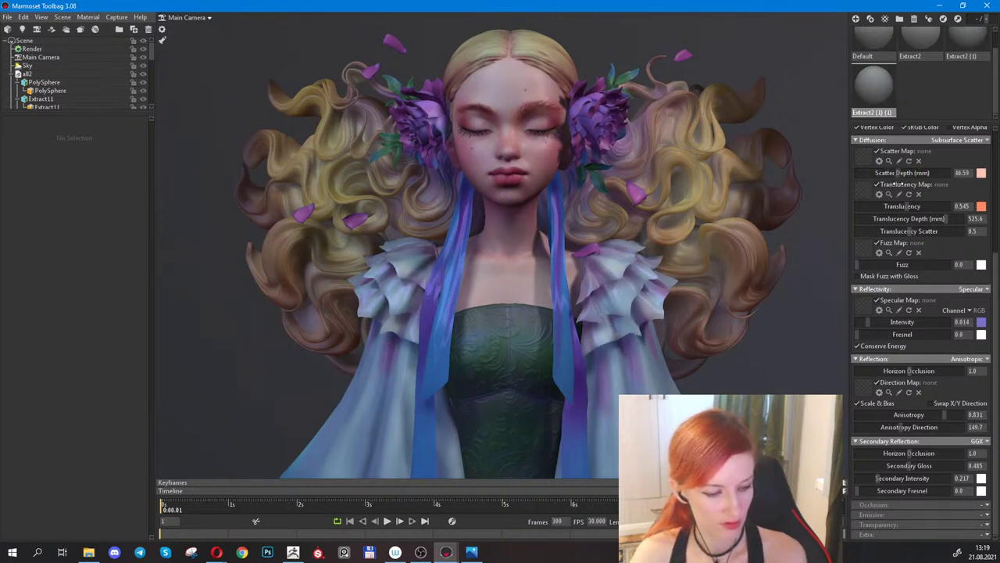
drag(901, 218, 883, 219)
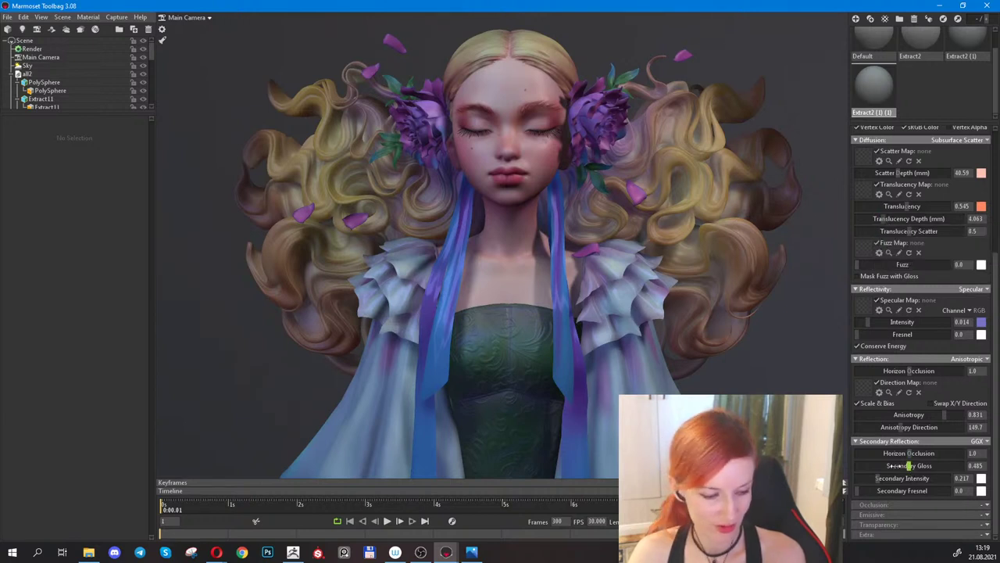
Lower the sleeve material's secondary gloss to 0.319 and its anisotropy to 0.574.
mouse_move(897, 467)
mouse_down()
mouse_move(884, 465)
mouse_move(911, 466)
mouse_up()
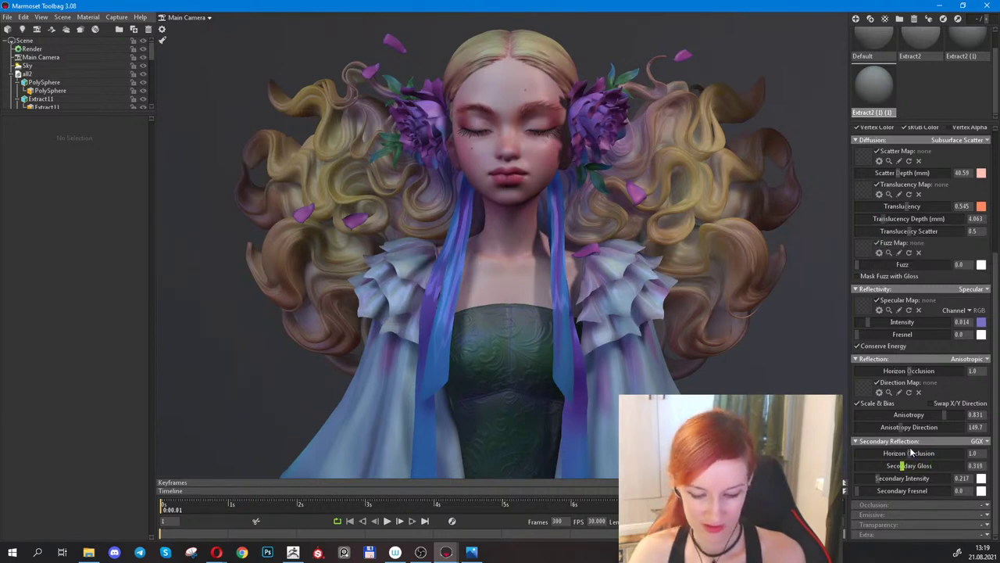
drag(940, 419, 913, 416)
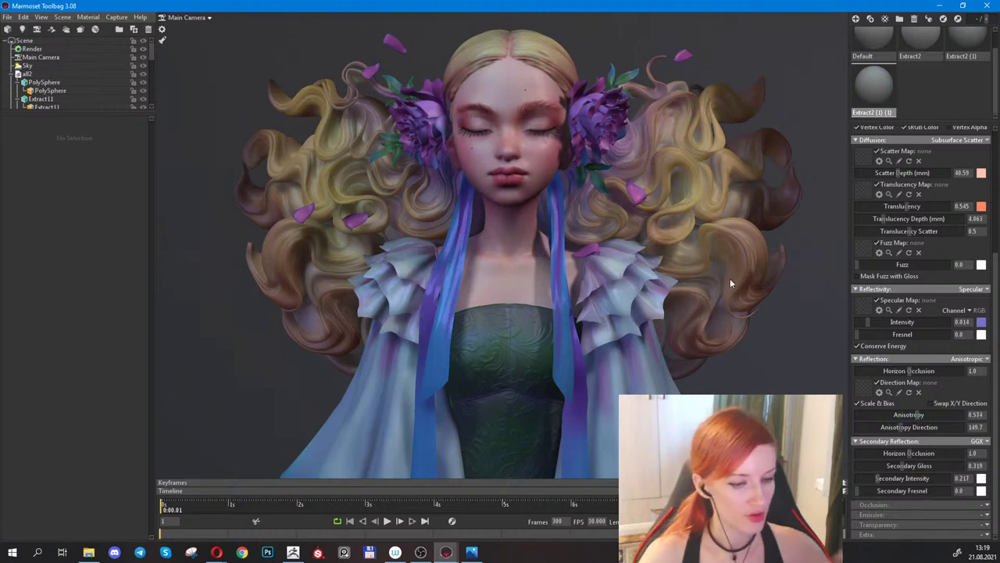
Try the sleeve material on the hair and restore the original hair material Extract2 (1).
scroll(937, 89, up, 1)
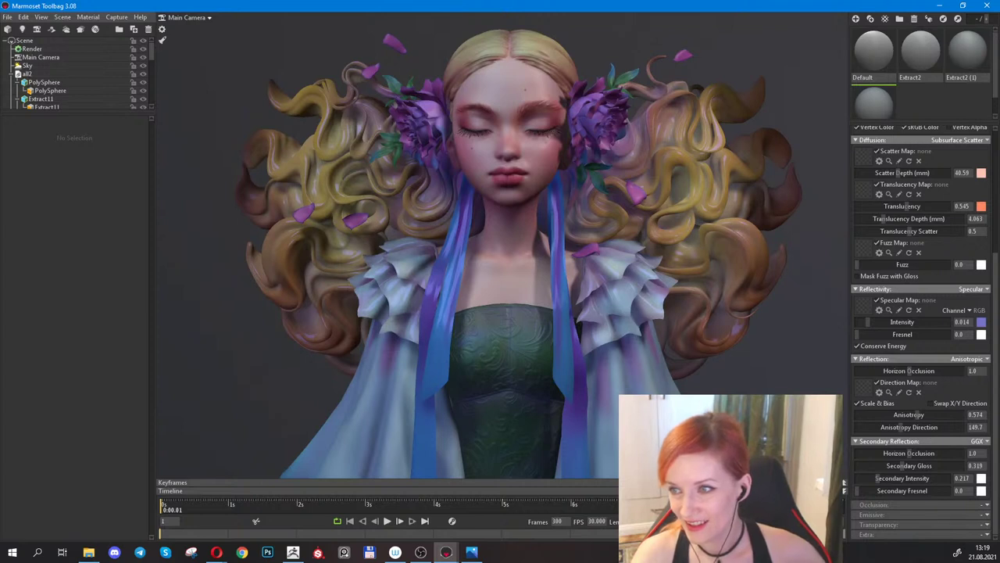
key(alt+Tab)
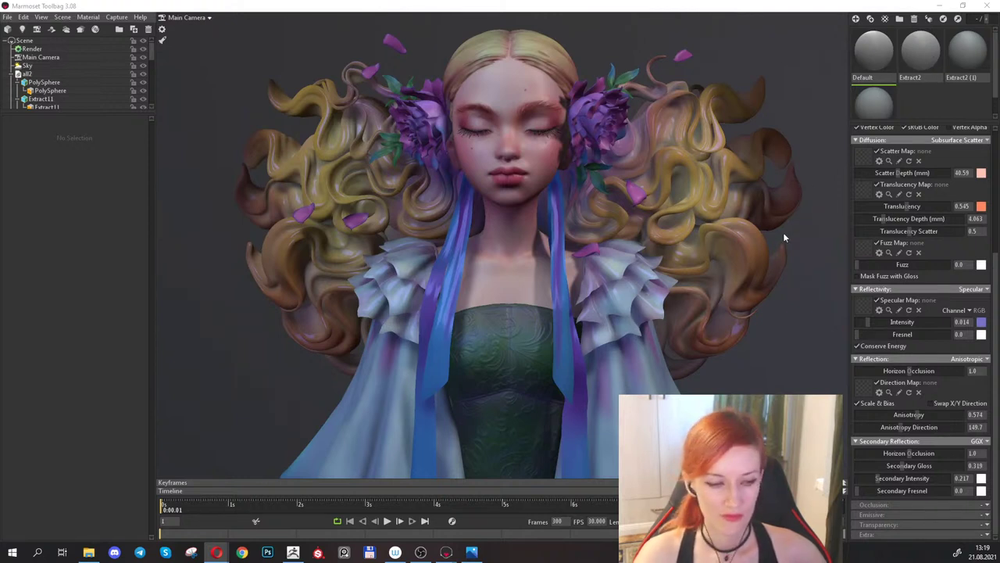
key(alt+Tab)
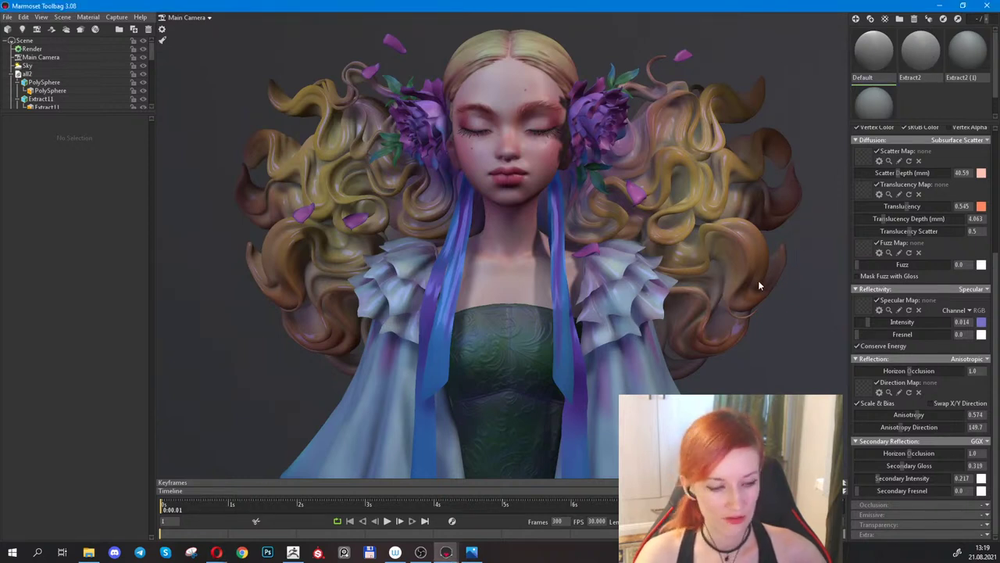
drag(773, 290, 820, 271)
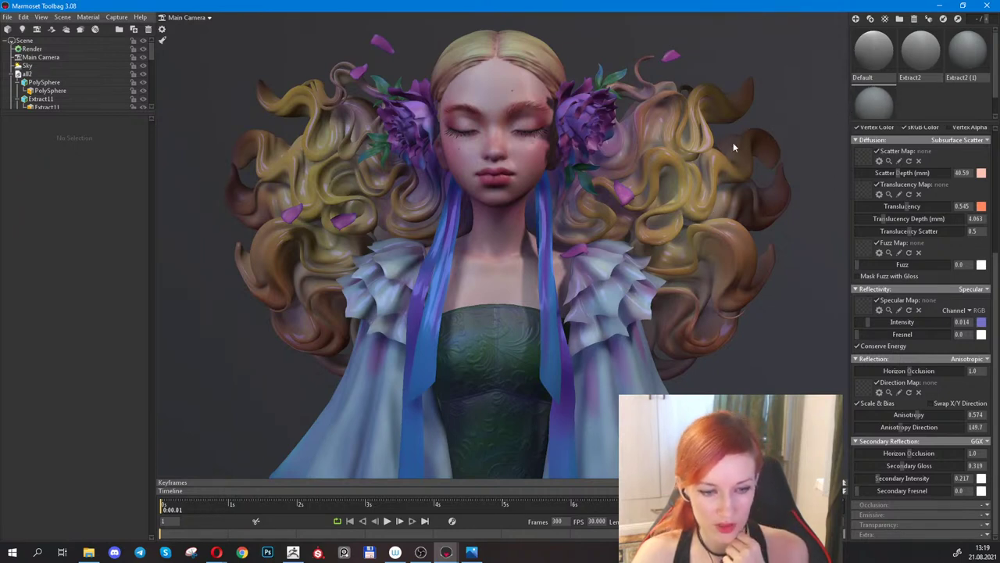
click(967, 54)
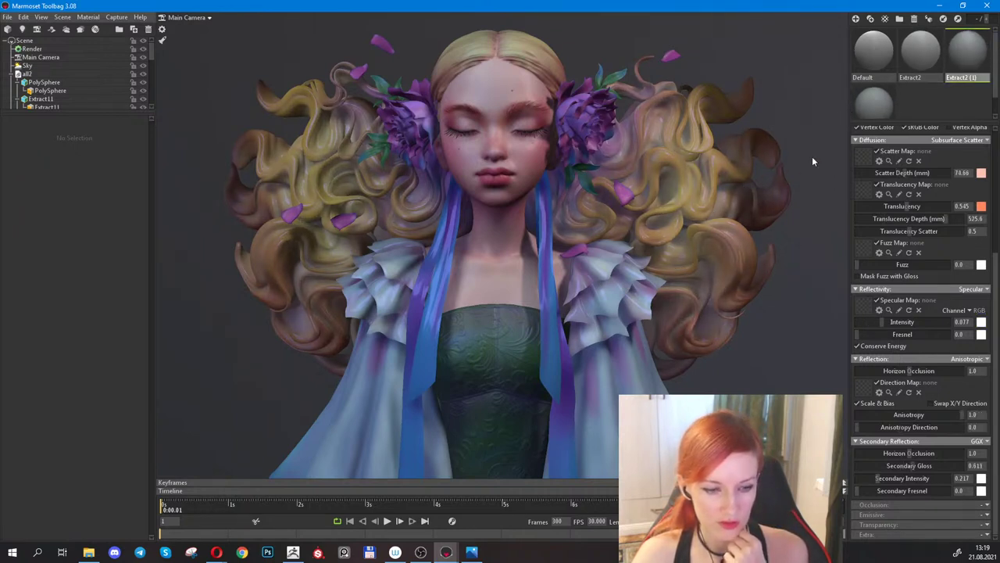
Duplicate the sleeve material Extract2 (1) (1) and apply the new copy to the hair.
click(873, 100)
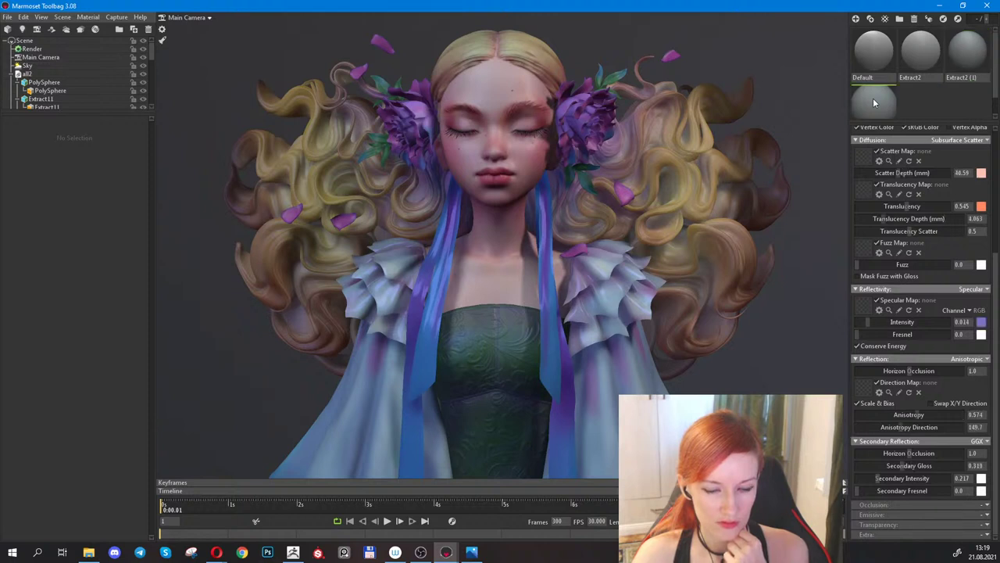
click(870, 18)
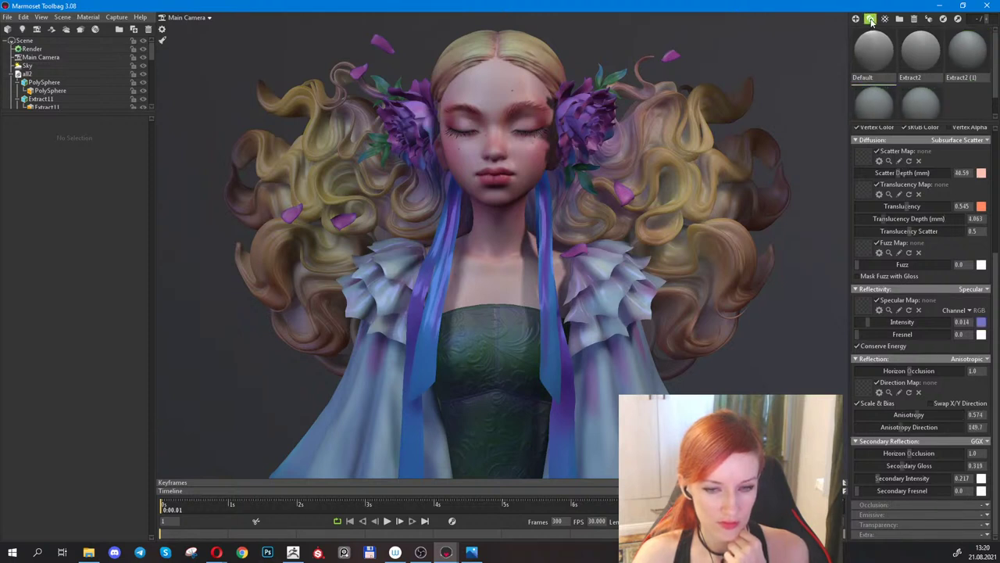
scroll(930, 81, down, 1)
click(922, 80)
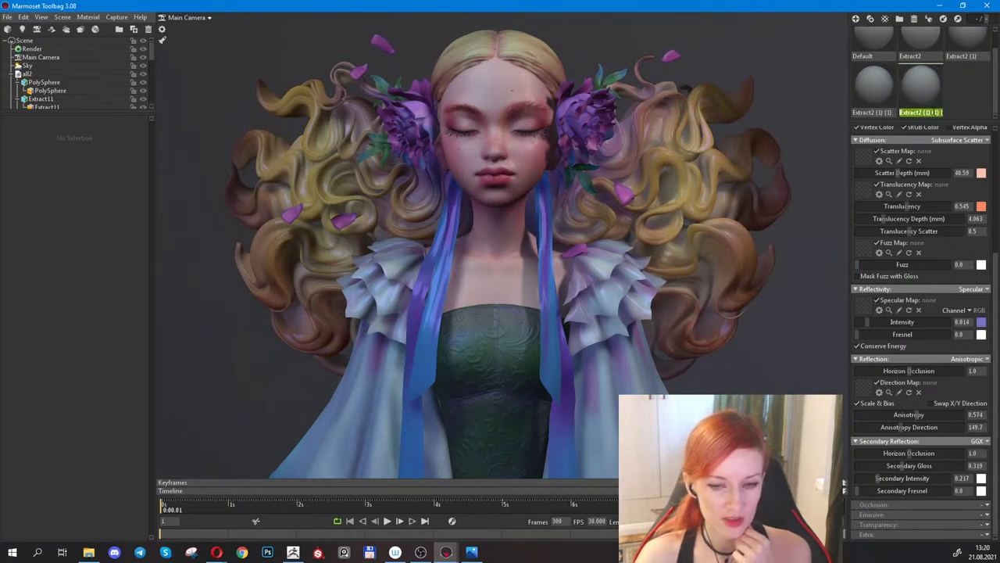
Rename the duplicated material on the hair as "hair".
double_click(921, 113)
key(ctrl+a)
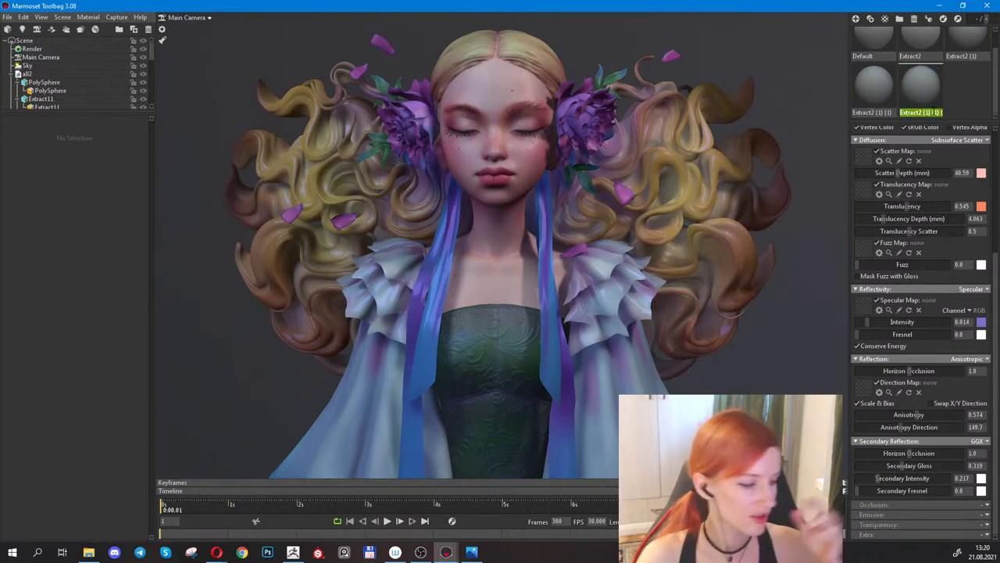
text(h)
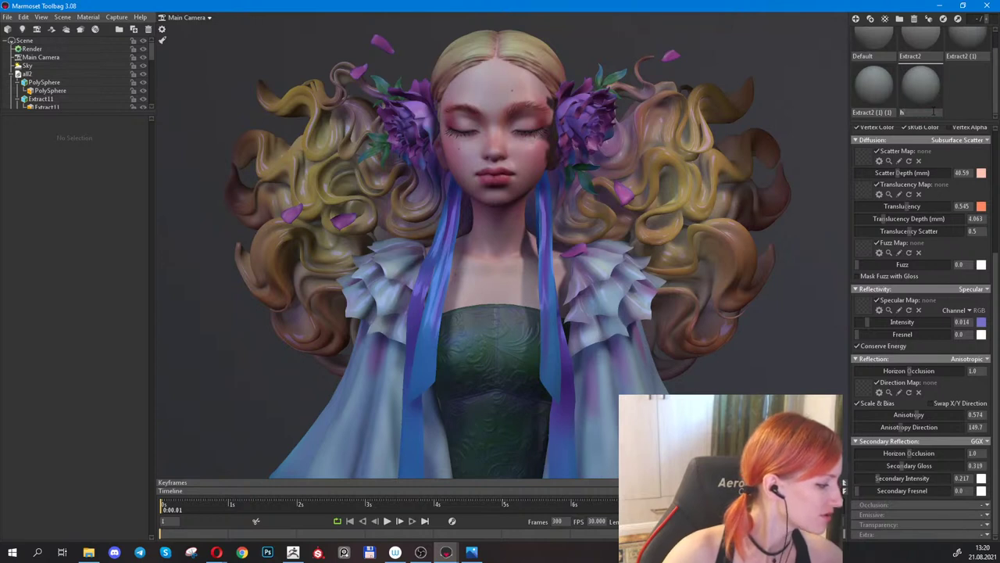
text(a)
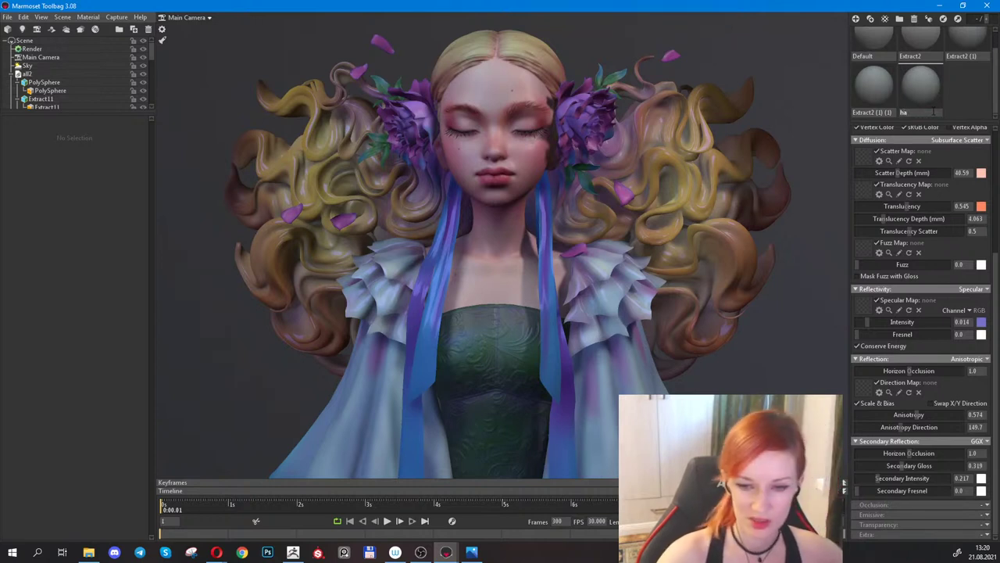
text(ir)
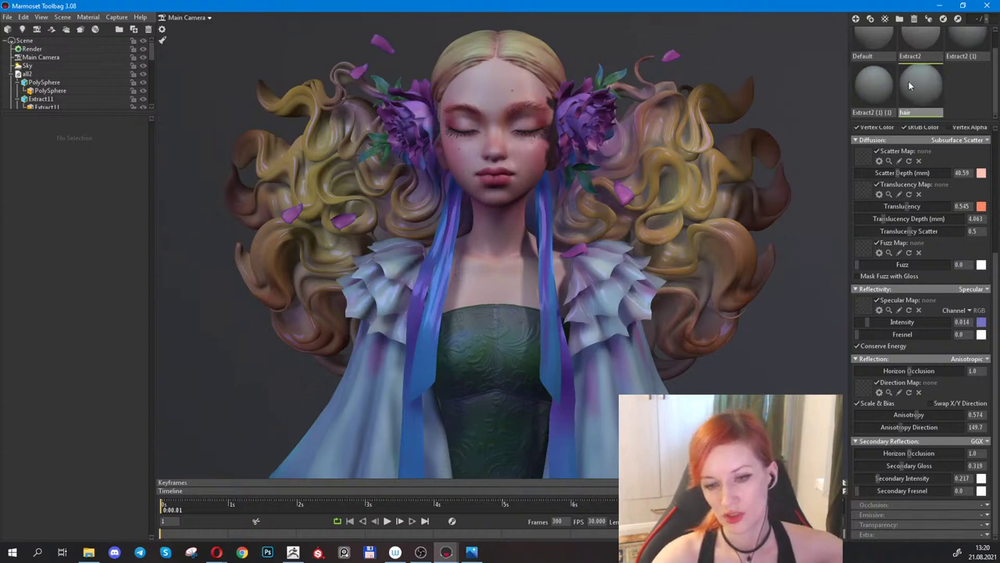
scroll(919, 74, up, 1)
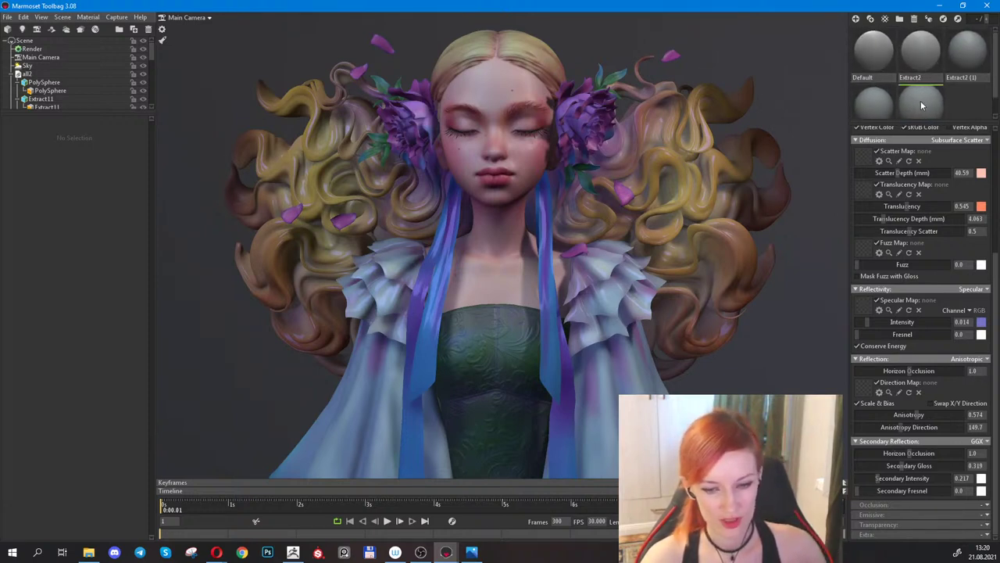
Apply the hair material to the side curls and set its gloss to 0.772.
drag(920, 101, 672, 175)
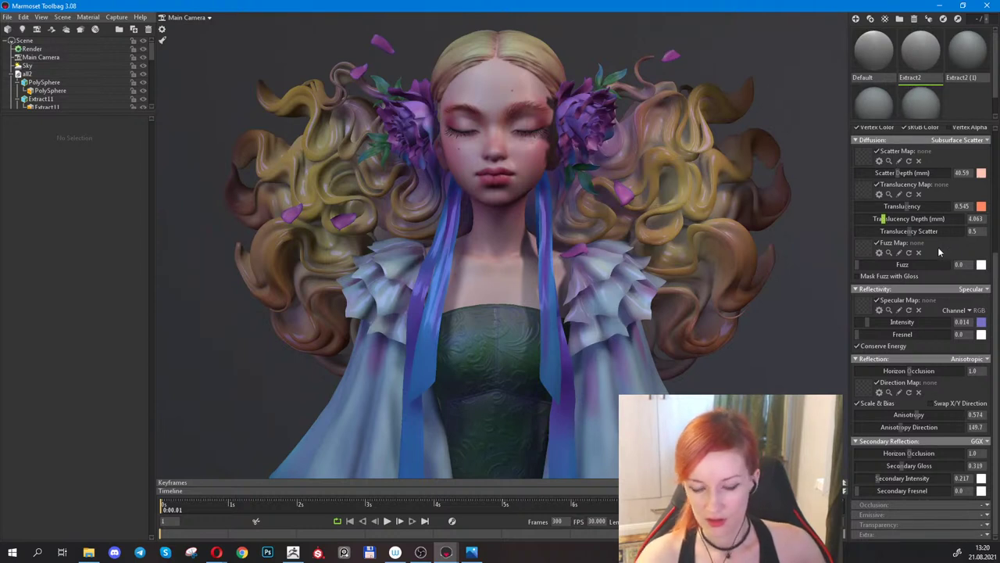
scroll(930, 361, up, 3)
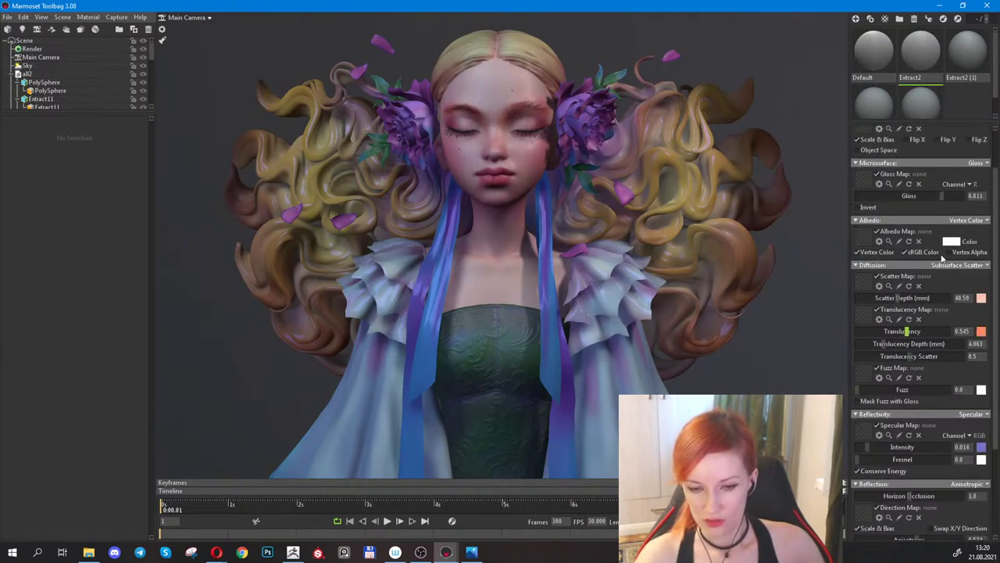
mouse_move(934, 194)
mouse_down()
mouse_move(900, 196)
mouse_move(958, 204)
mouse_move(943, 207)
mouse_up()
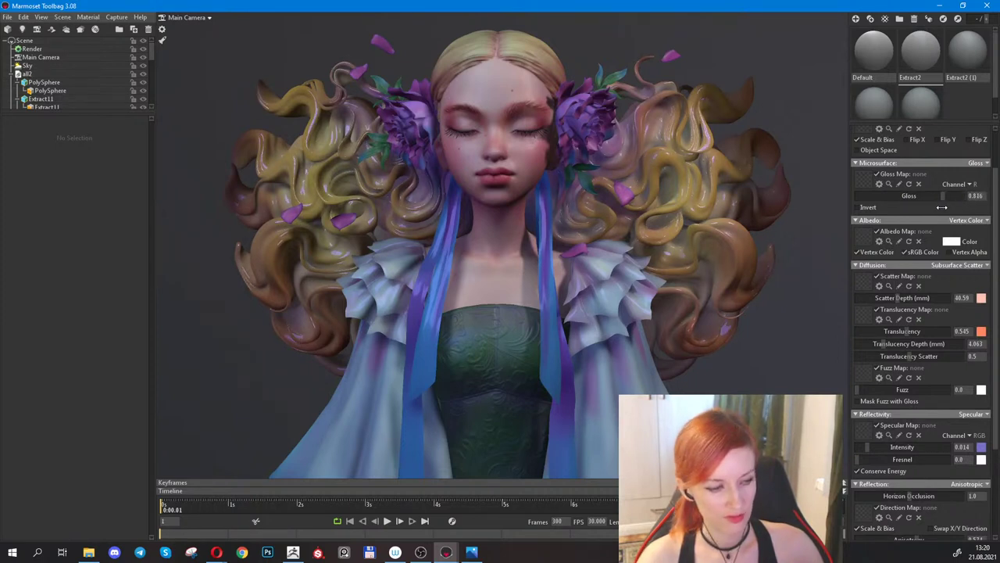
Change the hair material's specular intensity colour to a muted olive-beige, RGB 146, 134, 93.
scroll(985, 297, down, 2)
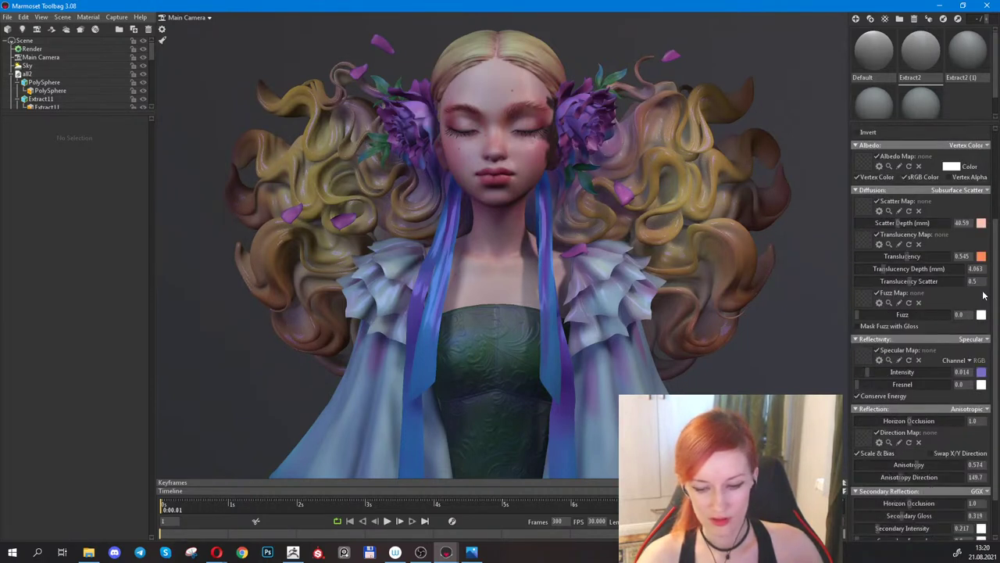
click(982, 372)
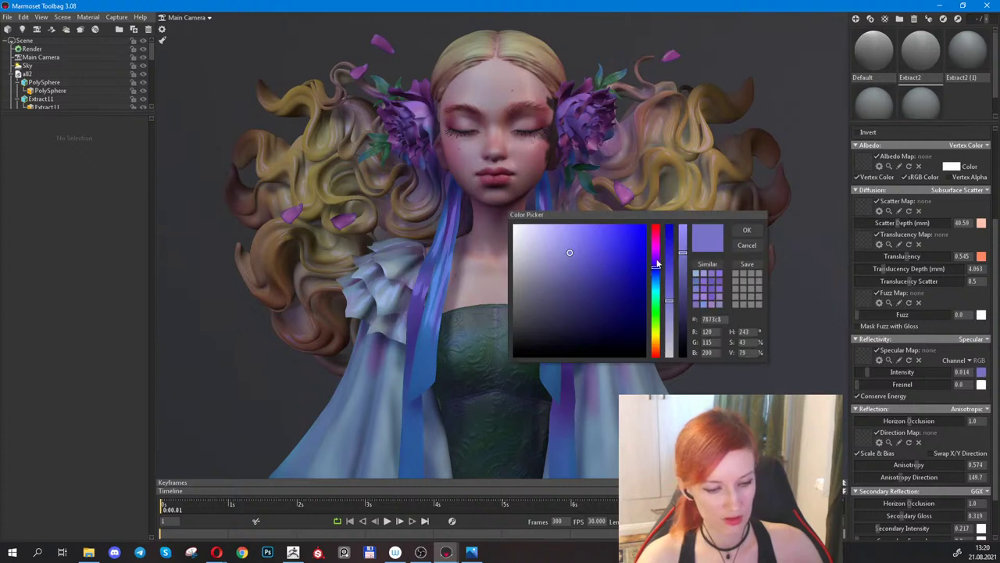
drag(657, 265, 657, 250)
click(604, 232)
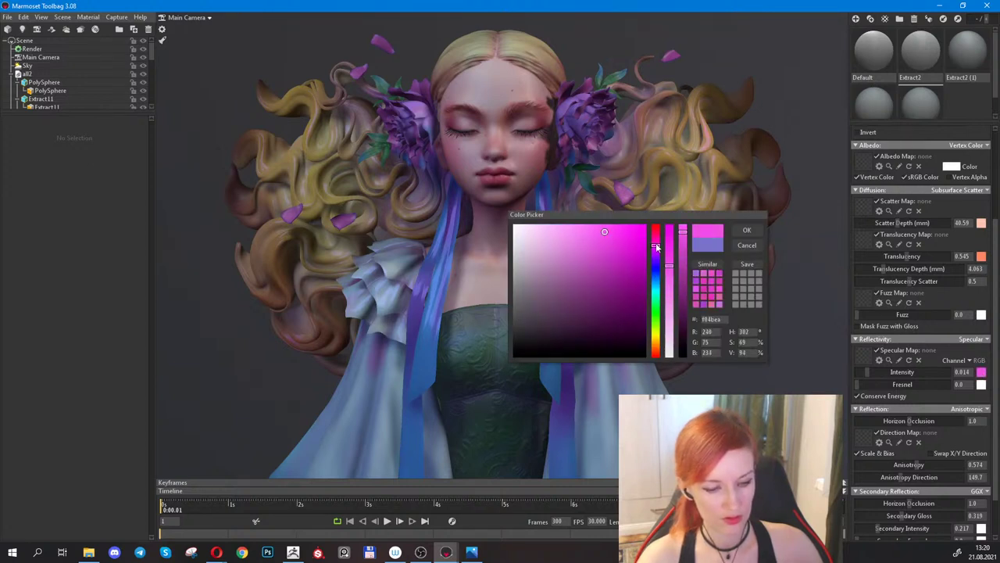
click(656, 320)
drag(602, 237, 582, 233)
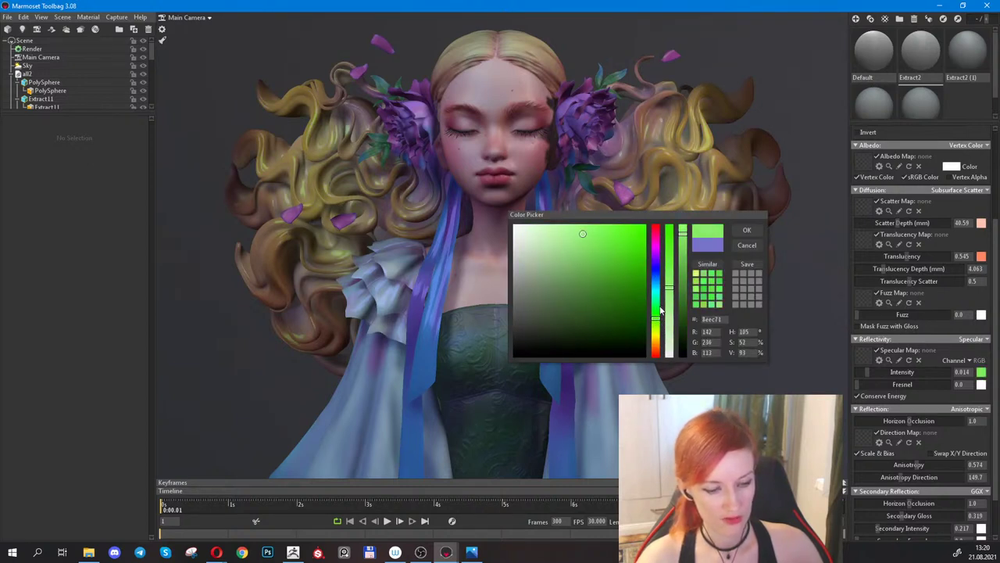
drag(656, 333, 656, 341)
click(546, 235)
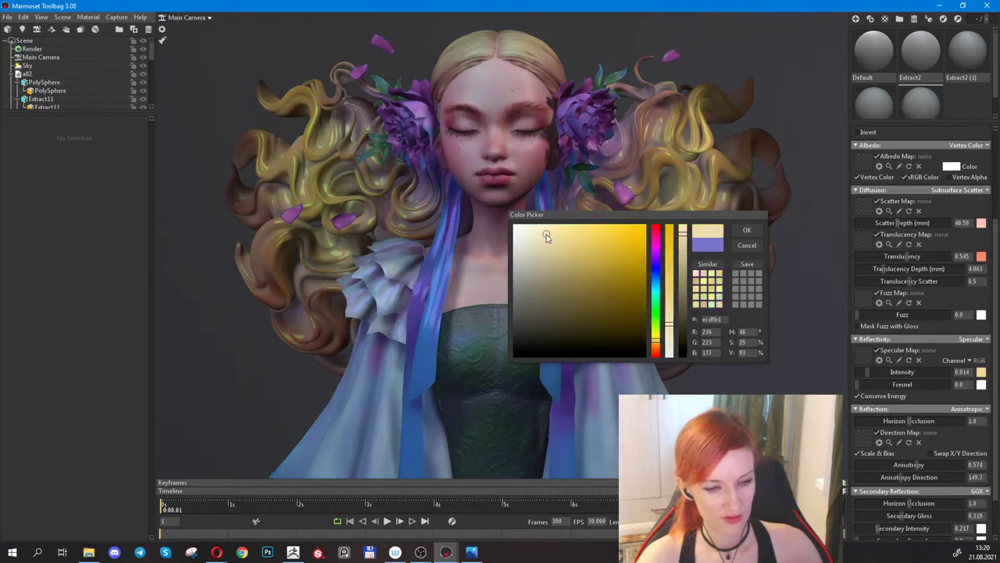
drag(547, 265, 562, 279)
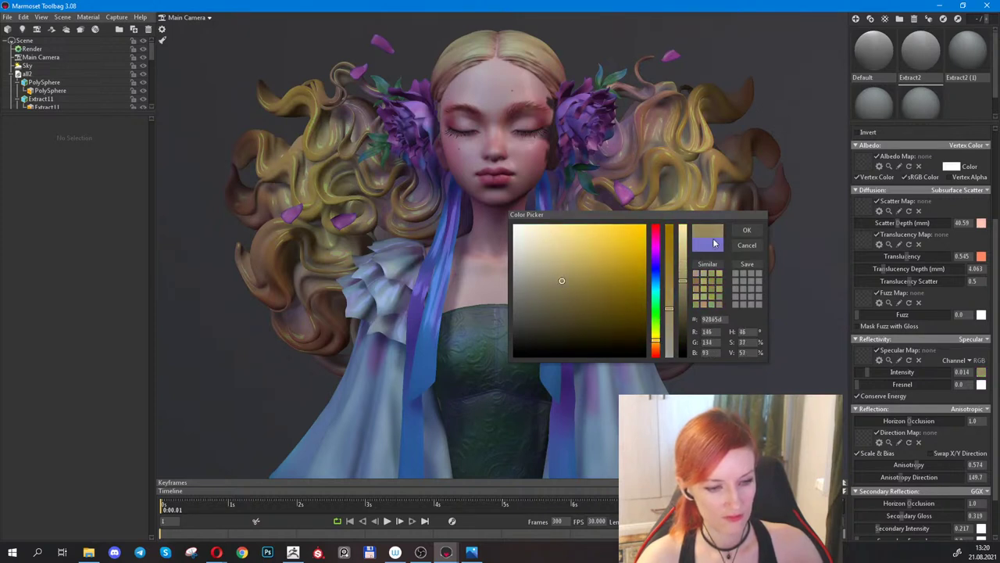
click(748, 231)
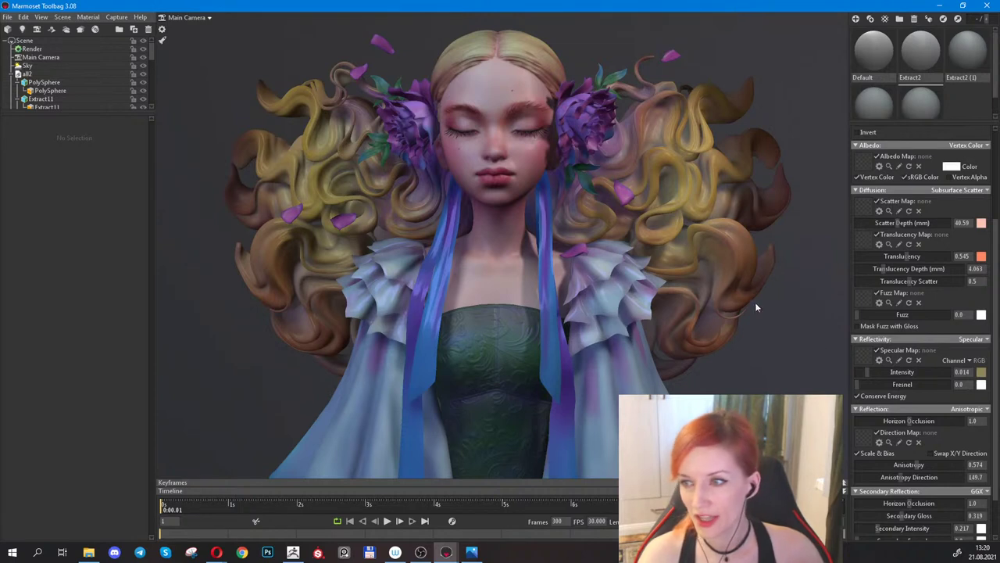
Apply the Extract2 (1) material to the purple flowers beside the head.
drag(291, 272, 260, 283)
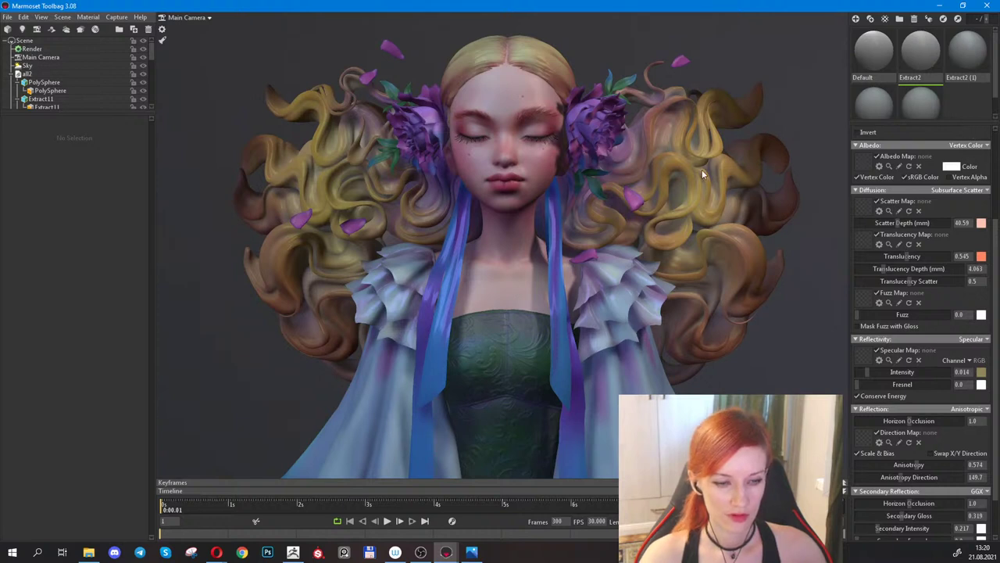
drag(702, 169, 595, 177)
click(966, 53)
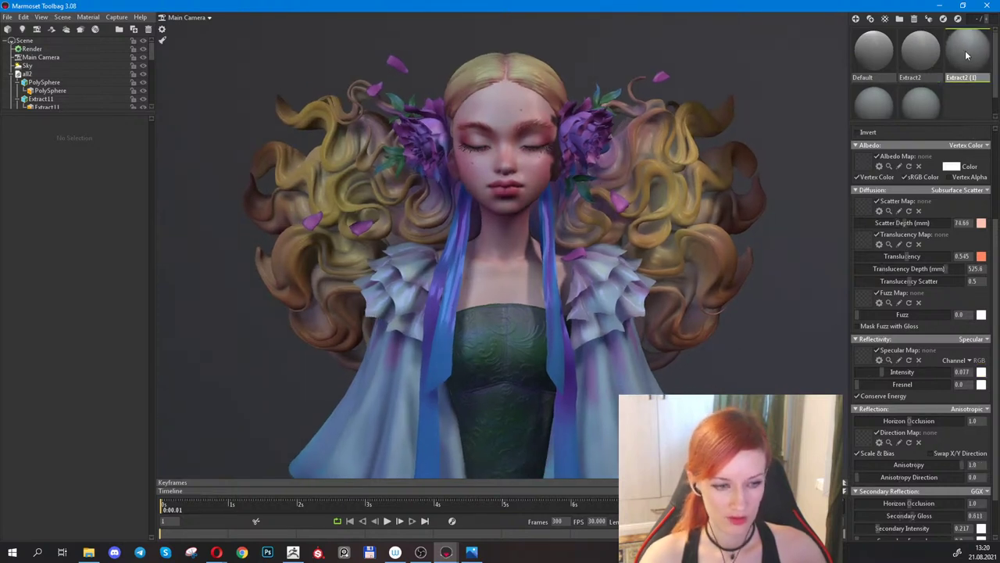
drag(966, 51, 583, 127)
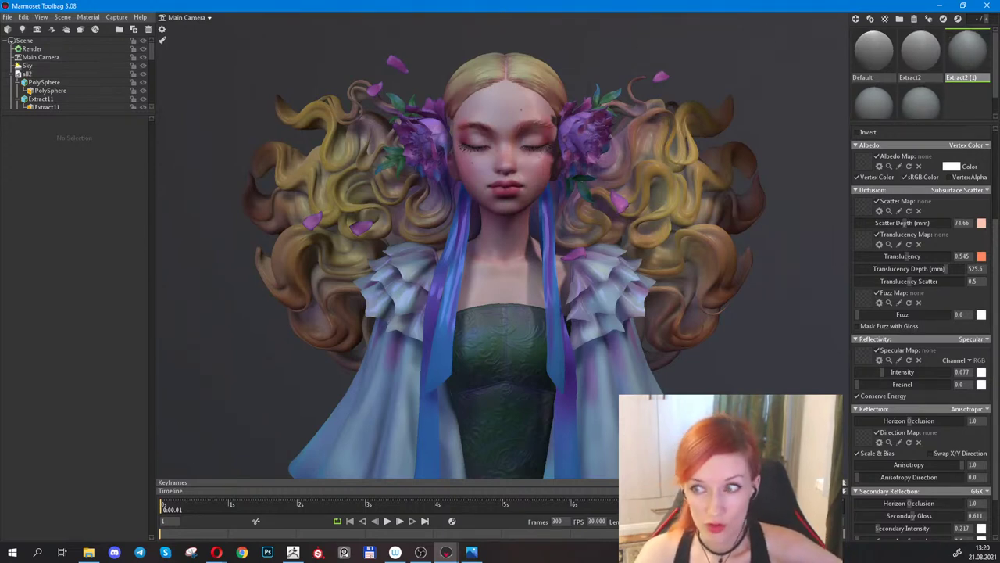
Select the head mesh to examine the settings of its skin material.
key(alt+Tab)
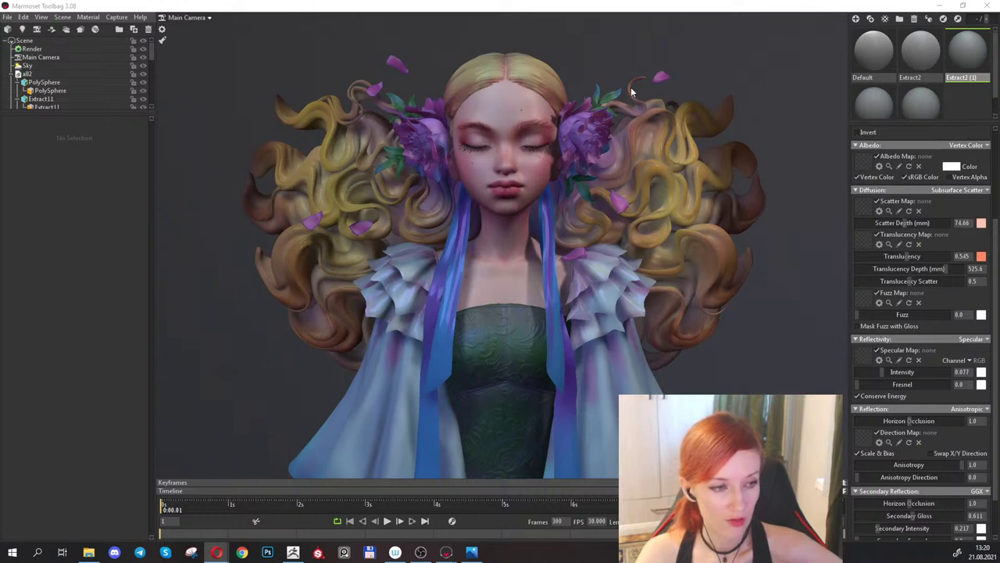
click(604, 59)
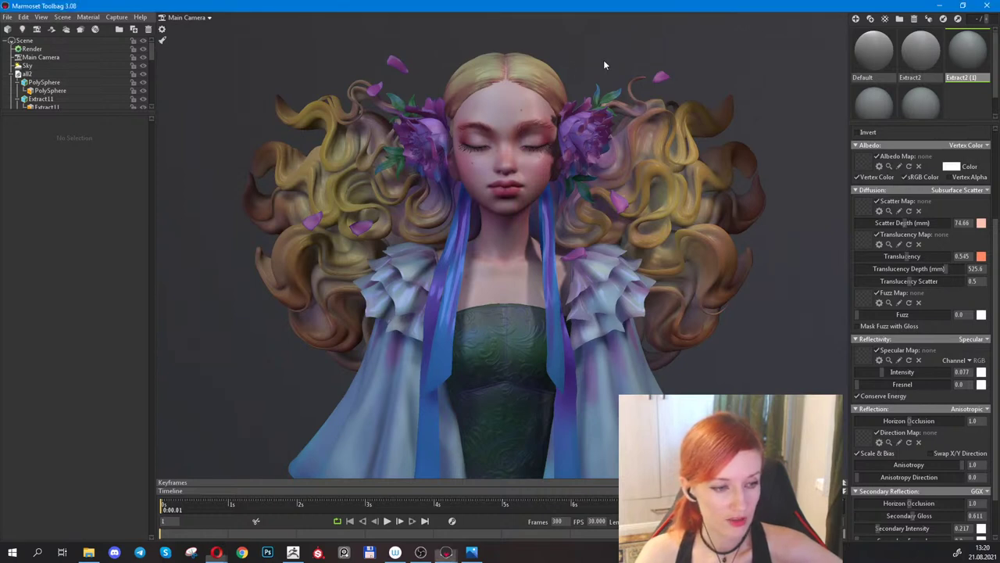
click(500, 110)
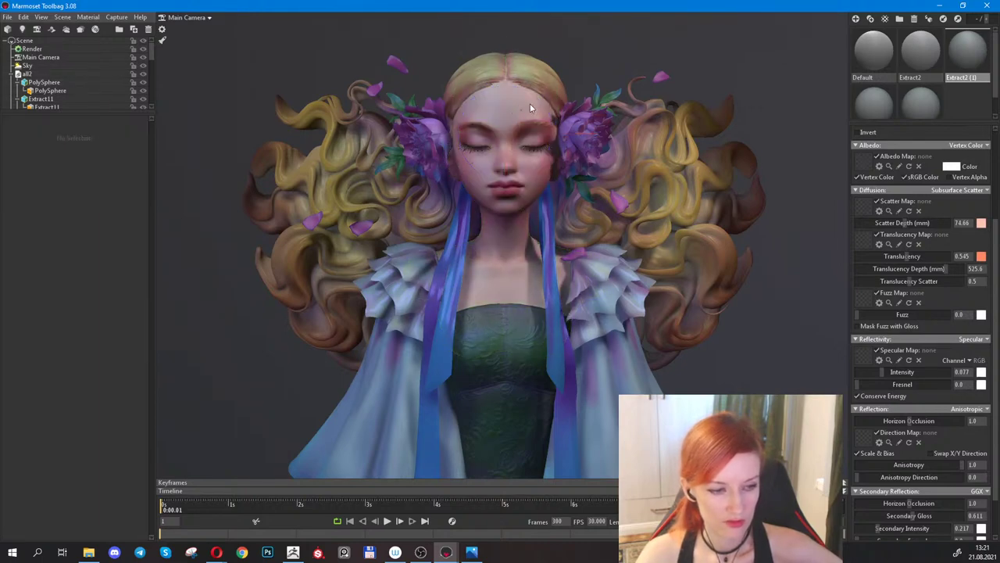
click(530, 103)
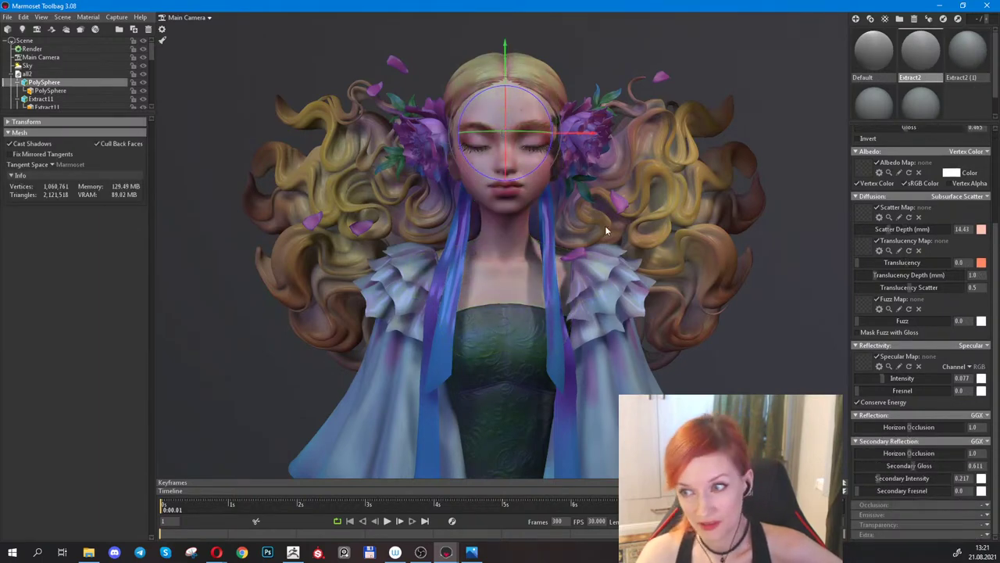
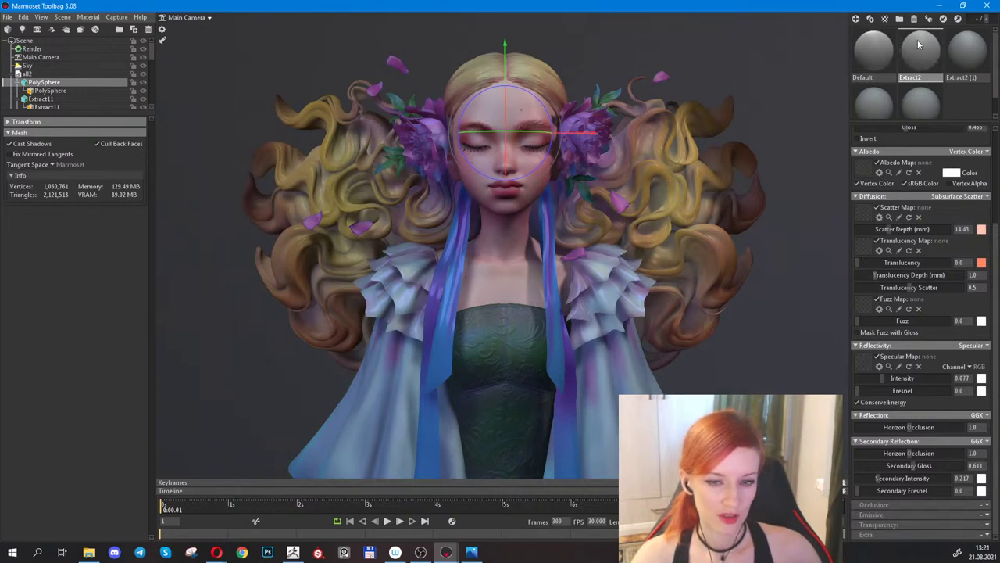
Enlarge the material library and go through its materials to examine which meshes each one covers.
click(874, 47)
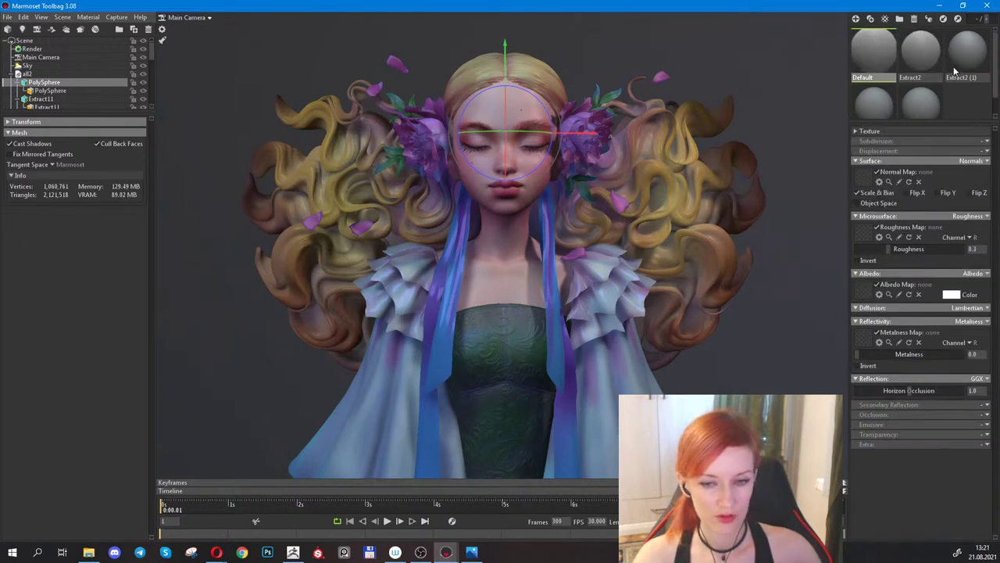
drag(973, 121, 945, 192)
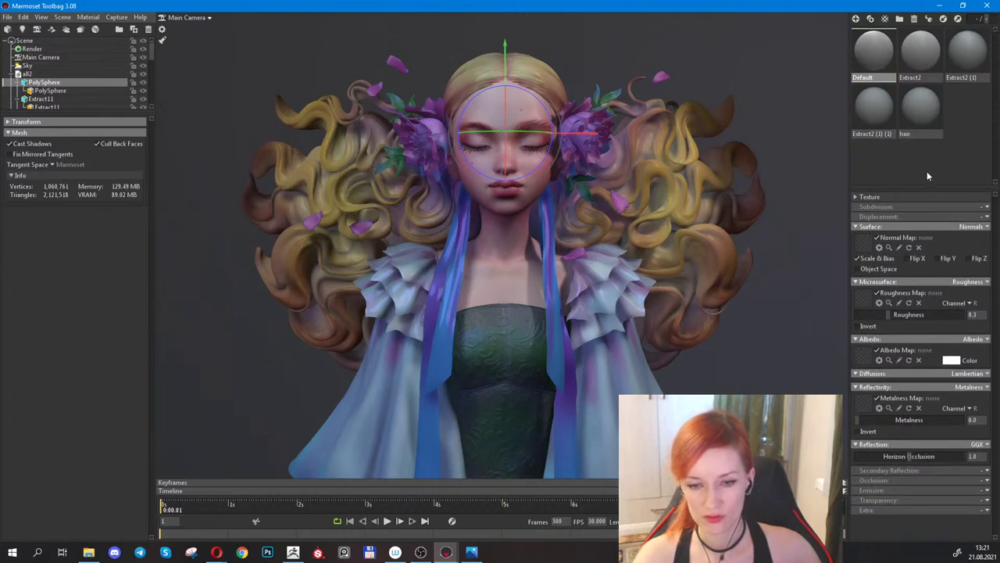
click(923, 168)
click(925, 101)
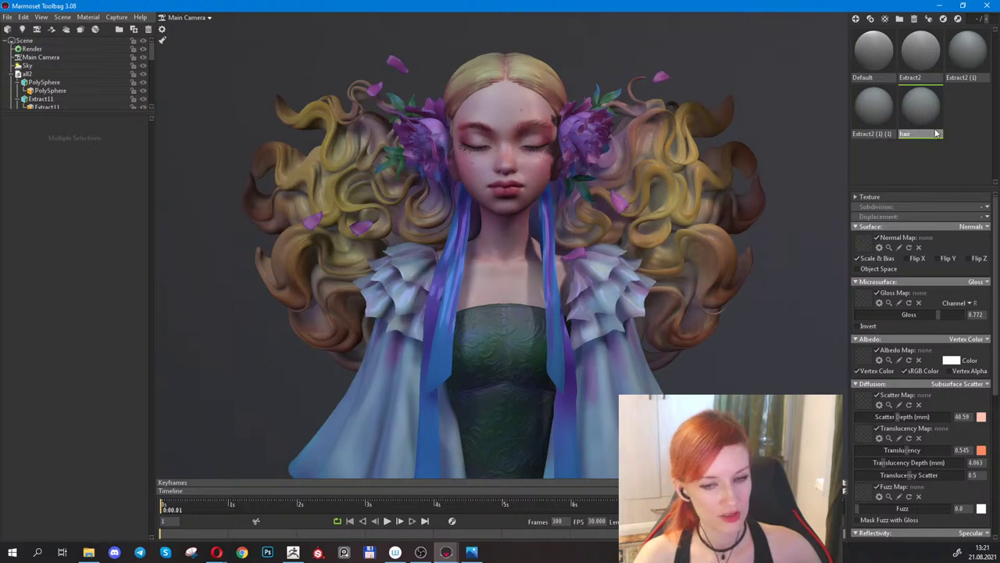
click(872, 100)
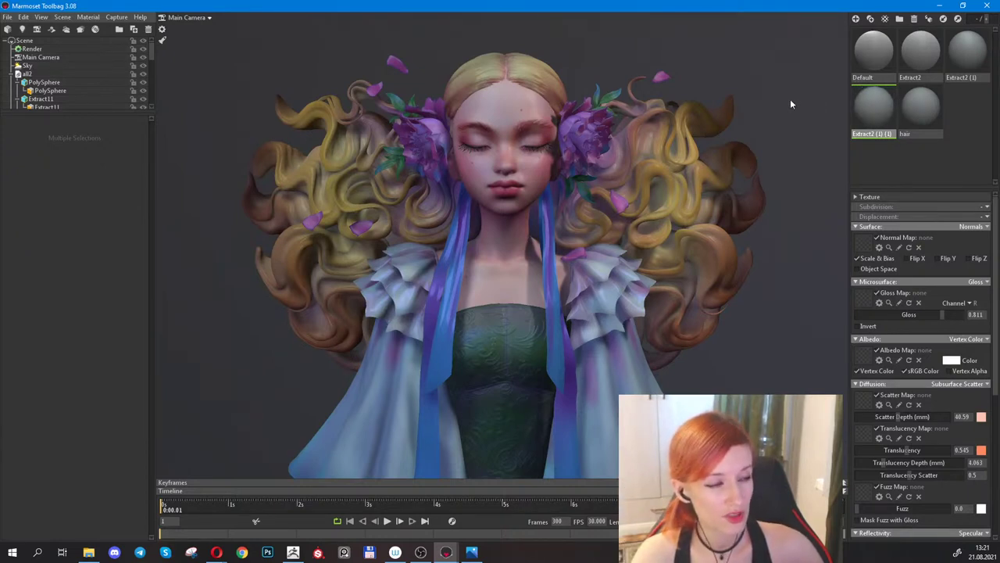
click(961, 50)
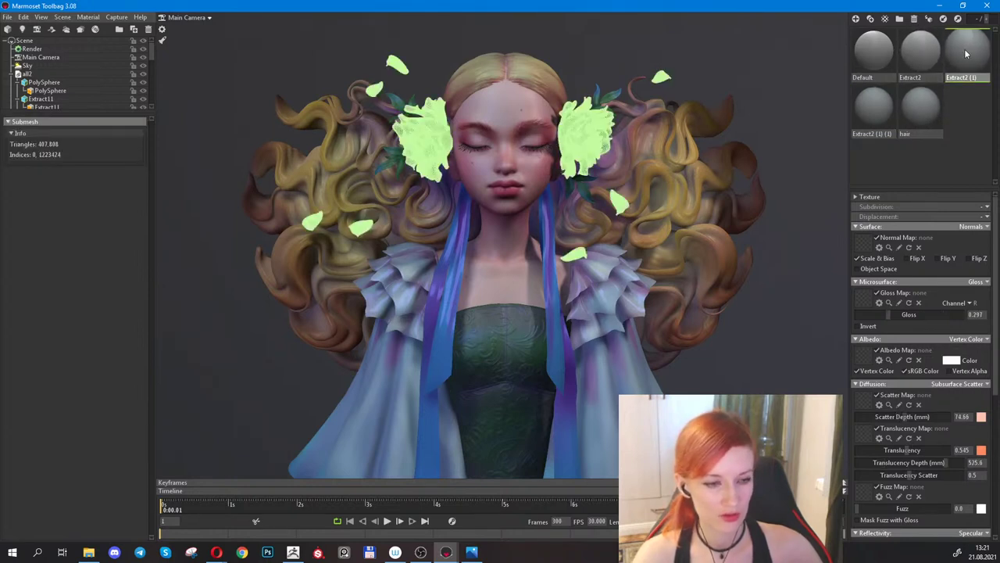
click(916, 39)
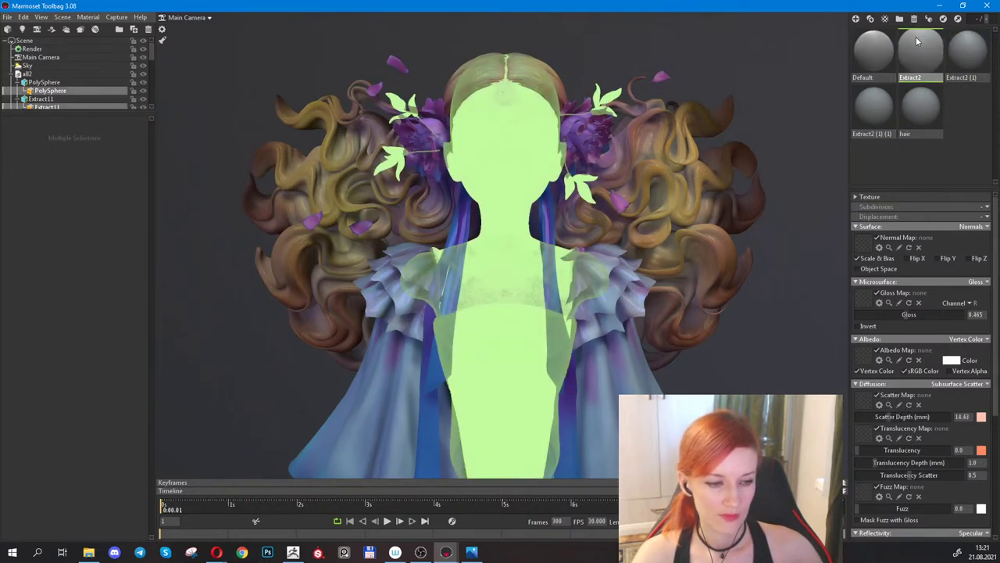
click(969, 46)
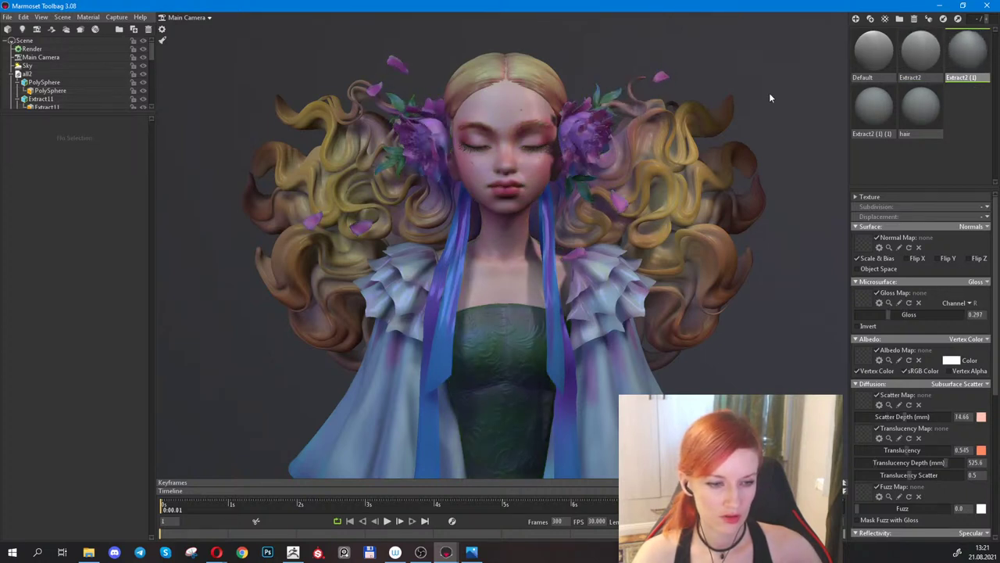
click(923, 53)
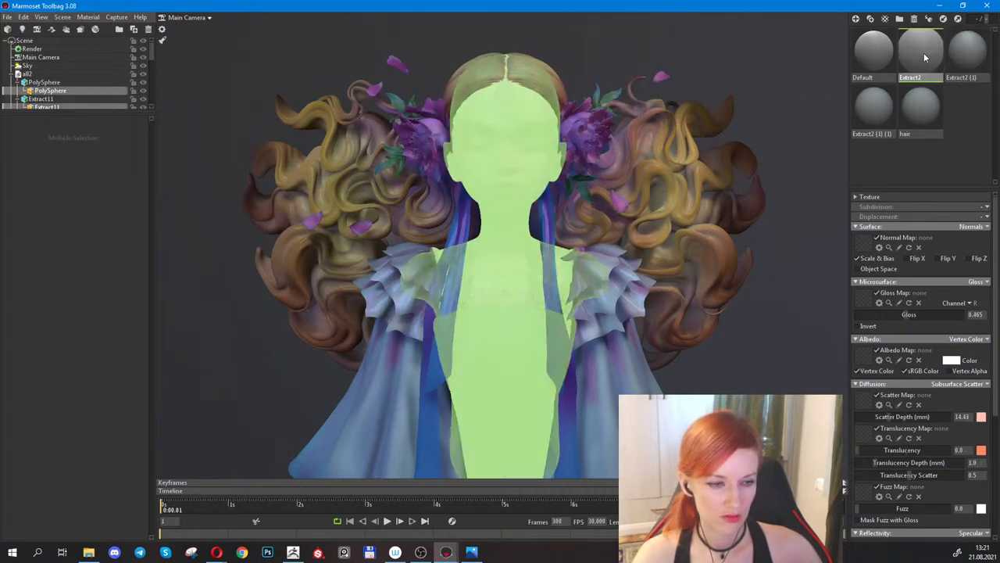
Apply the Extract2 skin material to the purple flowers beside the head.
drag(914, 61, 607, 95)
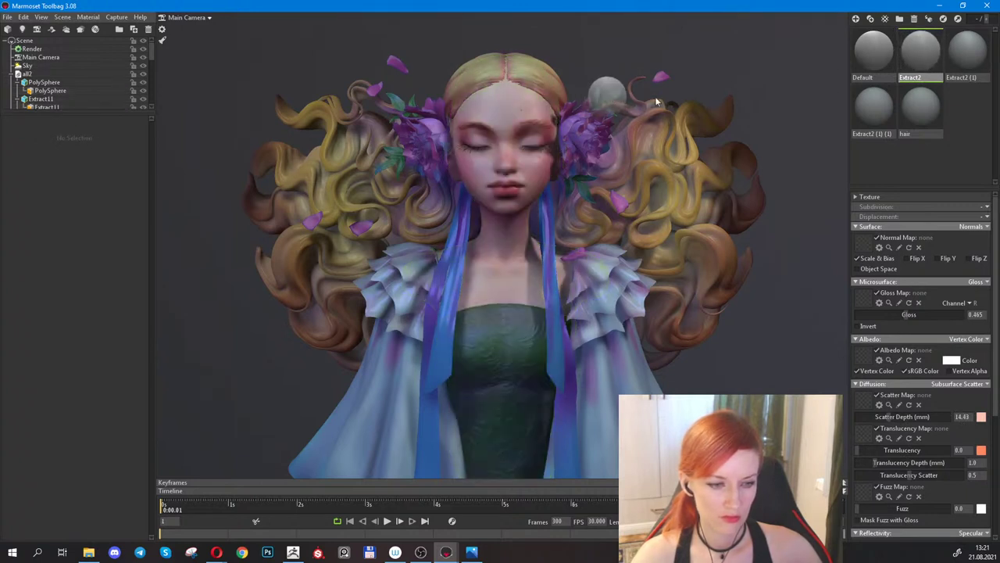
drag(913, 54, 580, 130)
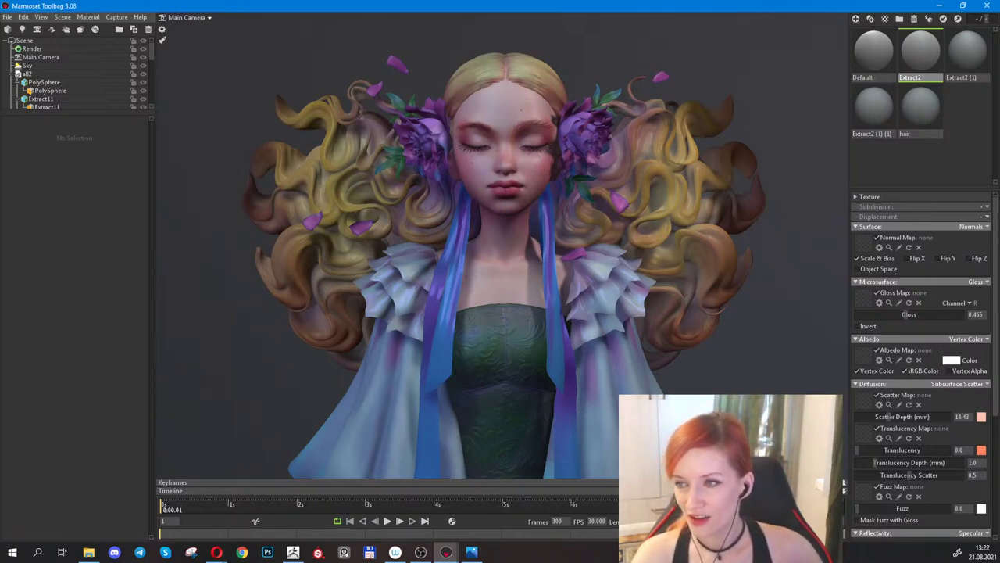
key(alt+Tab)
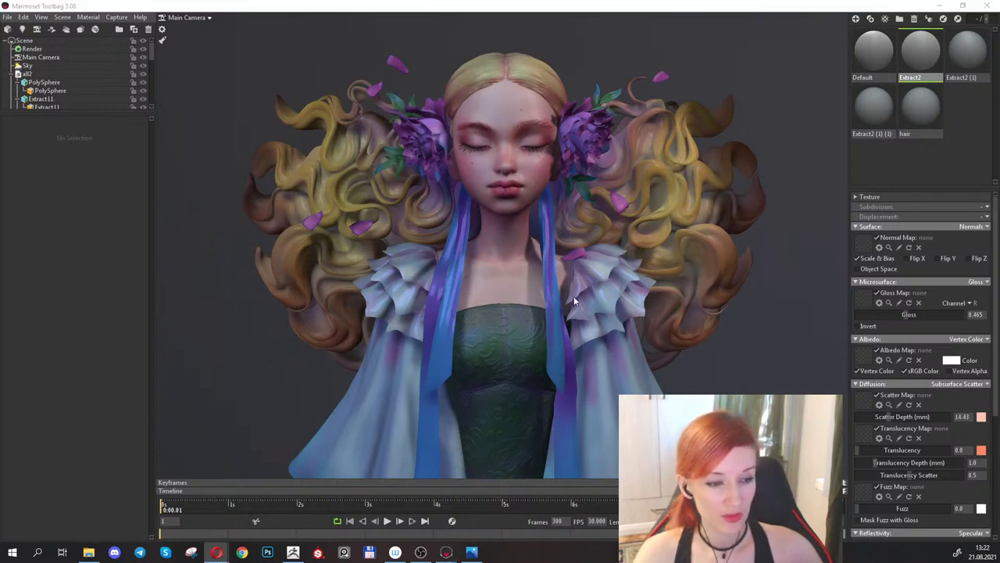
key(alt+Tab)
Set the sleeve material's transparency to Refraction with an index of refraction of 1.717.
click(608, 376)
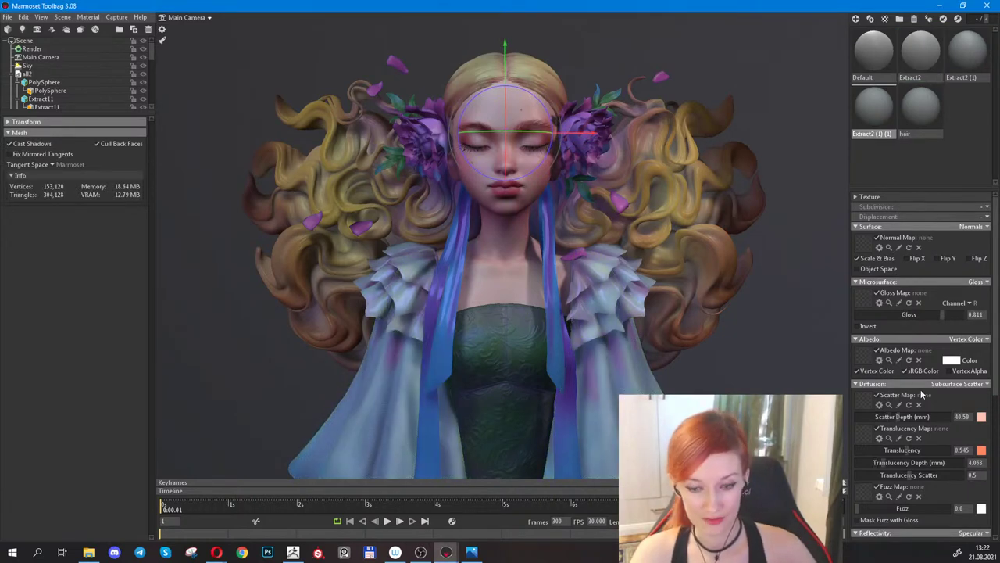
click(874, 105)
scroll(933, 398, down, 5)
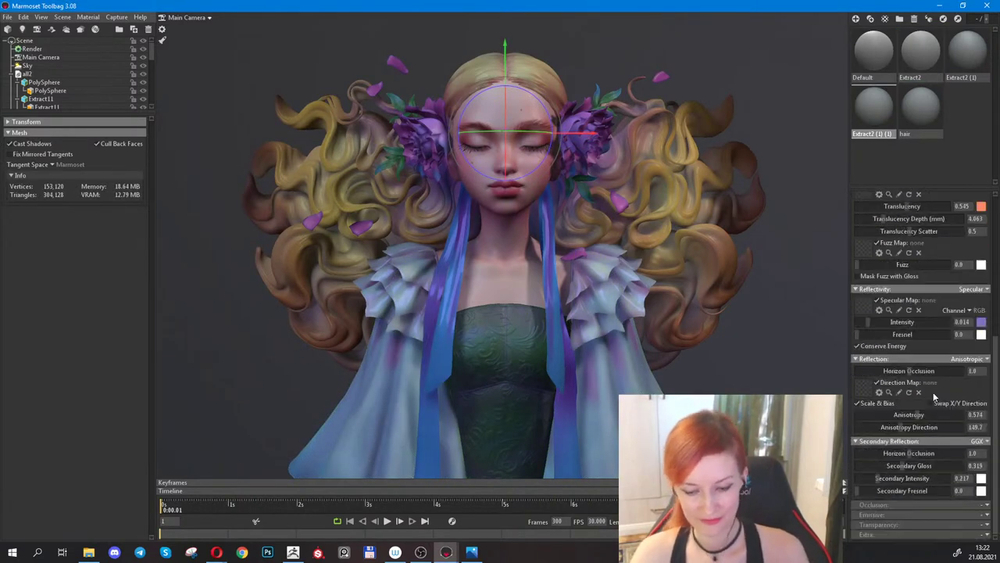
click(987, 526)
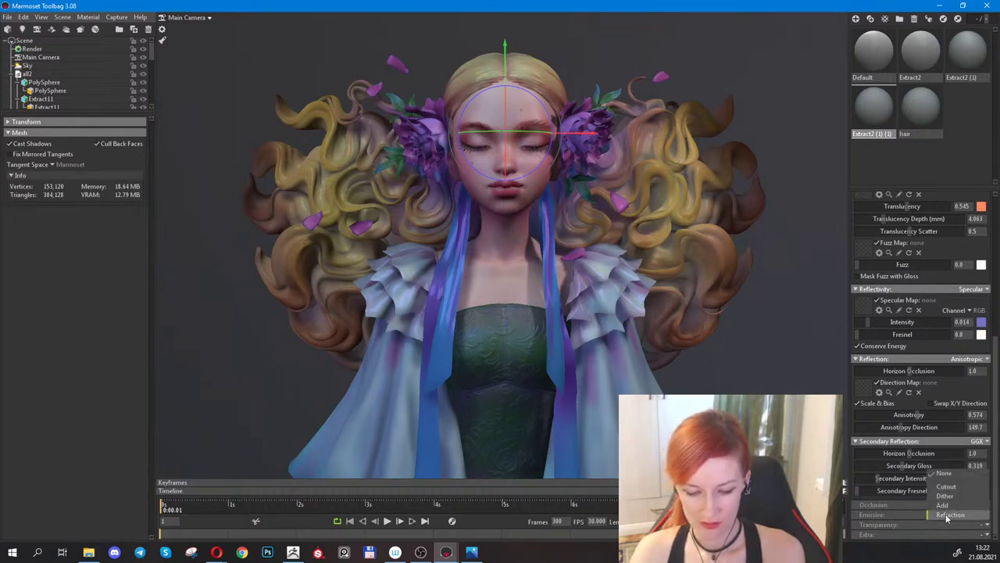
click(946, 513)
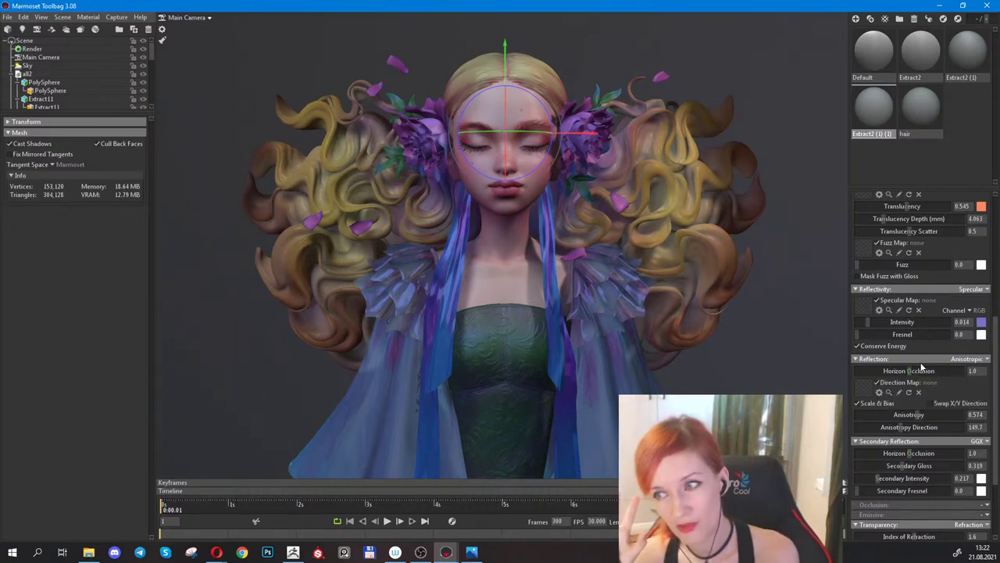
scroll(925, 423, down, 3)
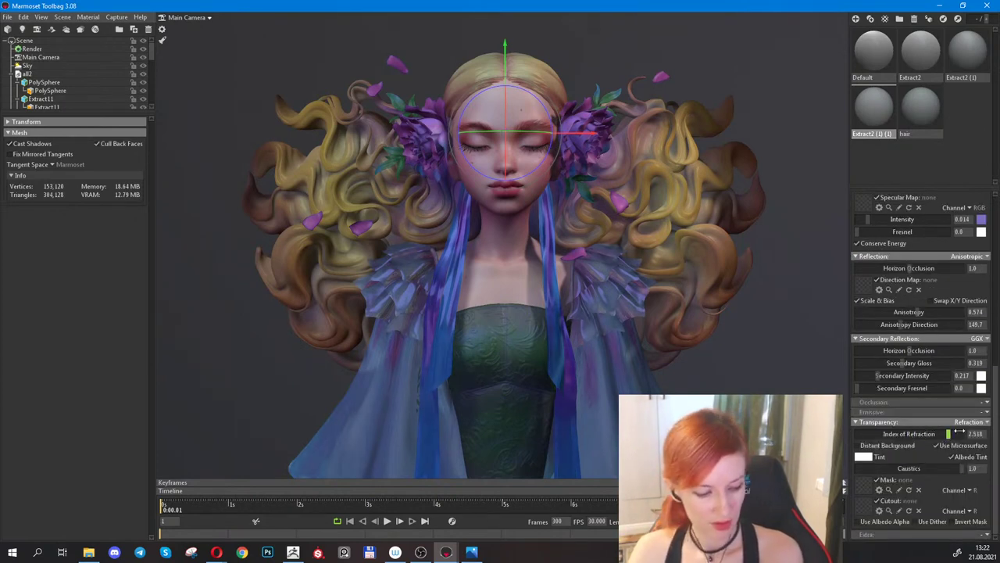
drag(915, 434, 921, 434)
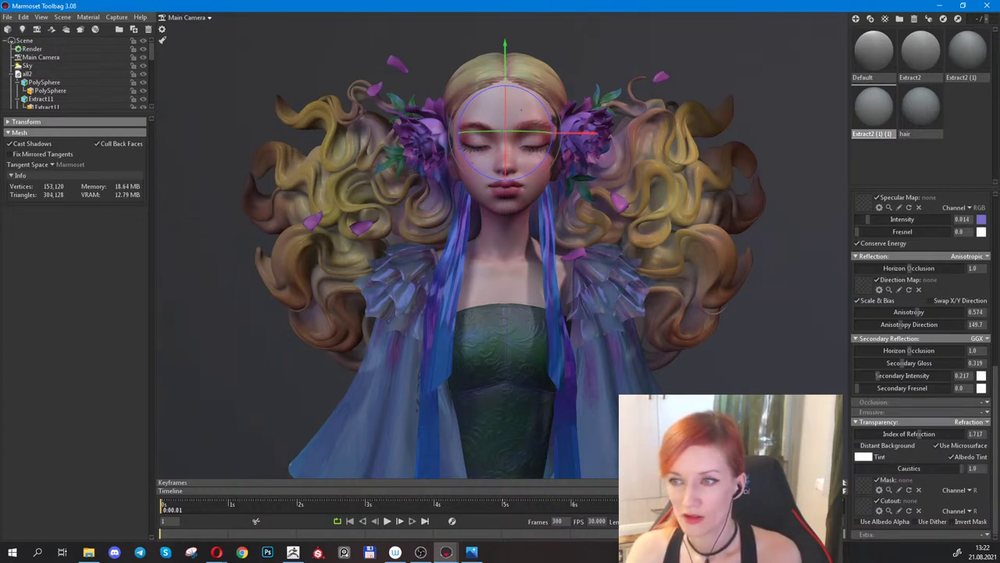
Raise the sleeve material's index of refraction to 3.0 and enable Use Albedo Alpha, Use Dither and Invert Mask.
key(alt+Tab)
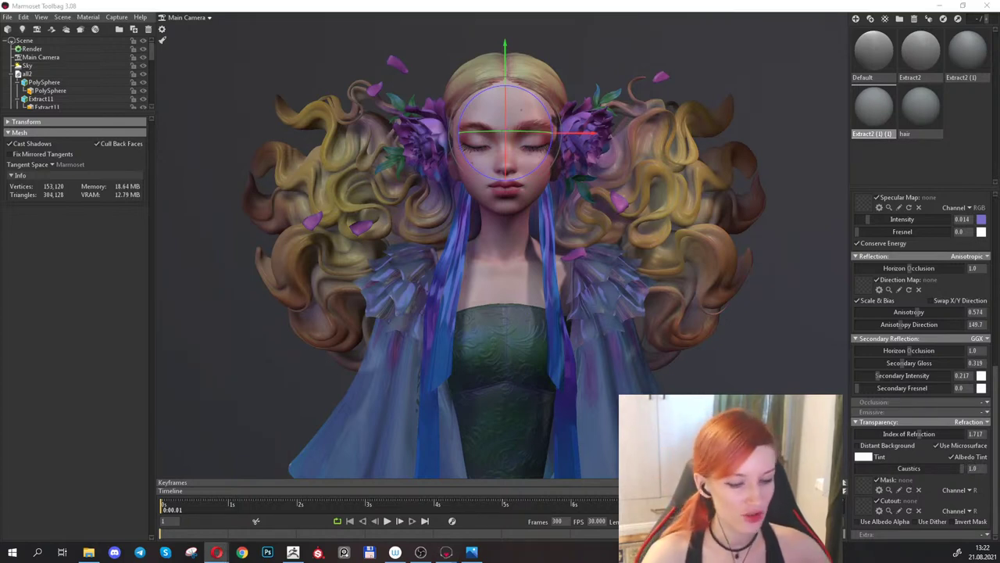
click(858, 447)
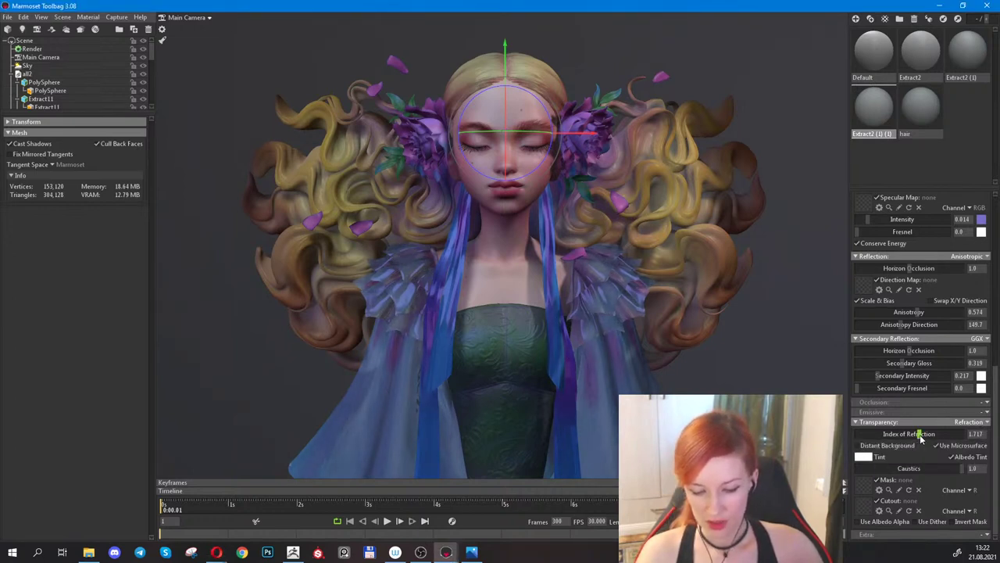
drag(920, 439, 971, 435)
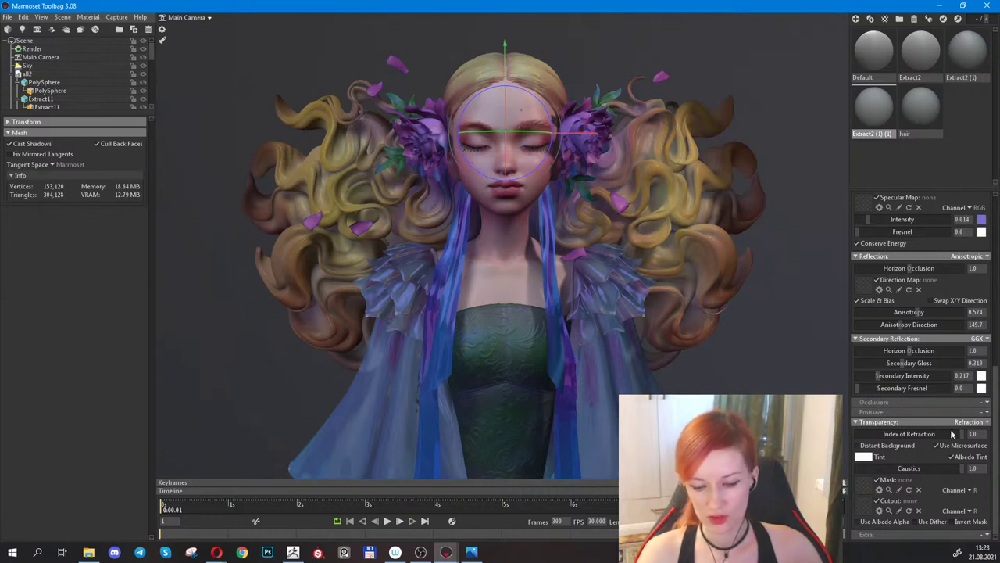
click(857, 522)
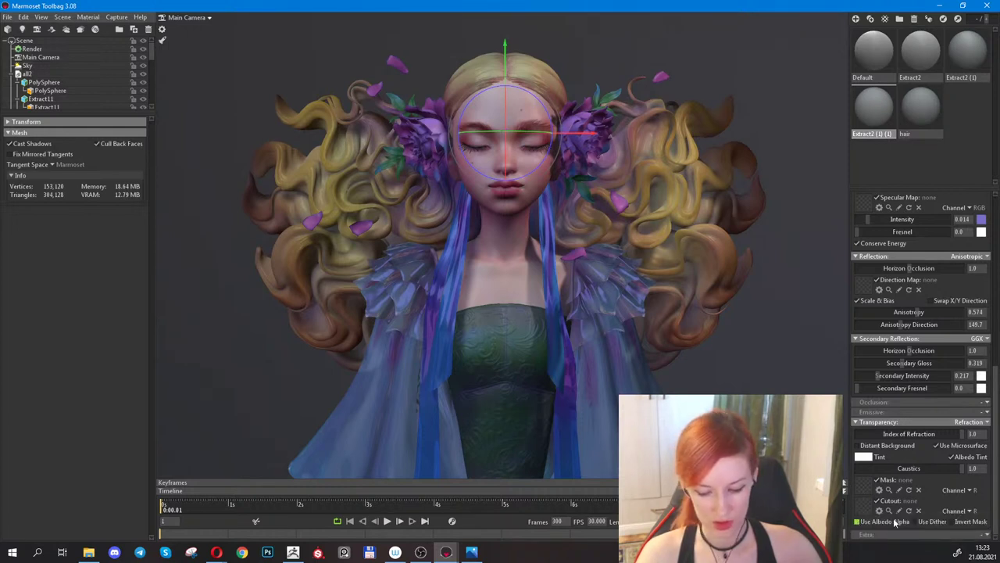
click(915, 521)
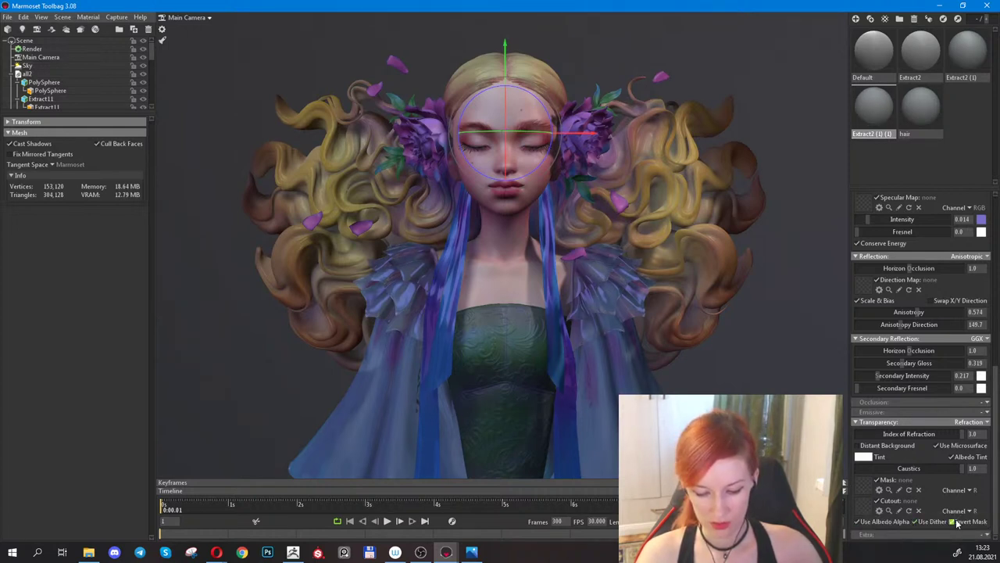
click(954, 522)
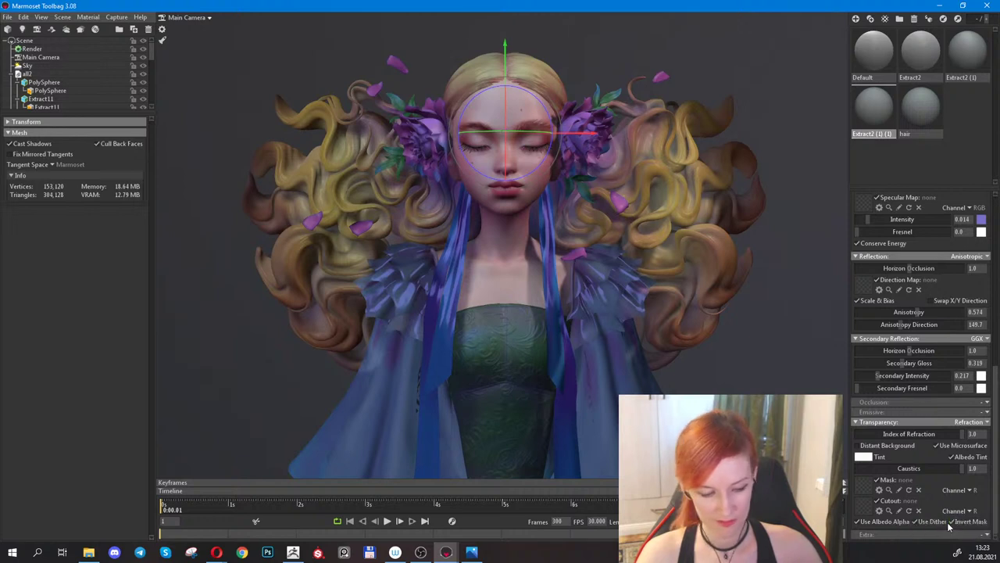
Try Cutout and Dither transparency on the sleeve material, lowering the dithered alpha to roughly half.
click(987, 423)
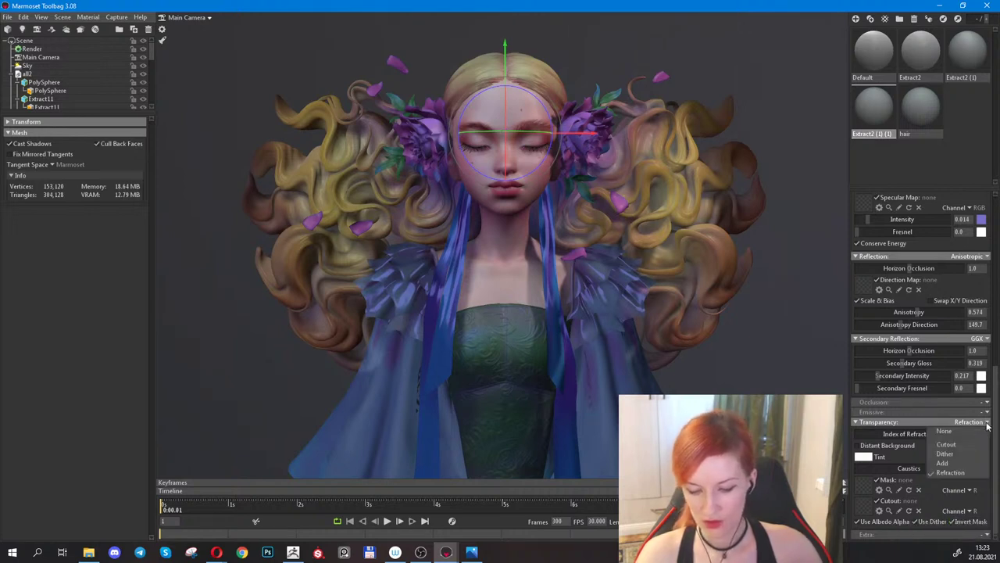
click(947, 445)
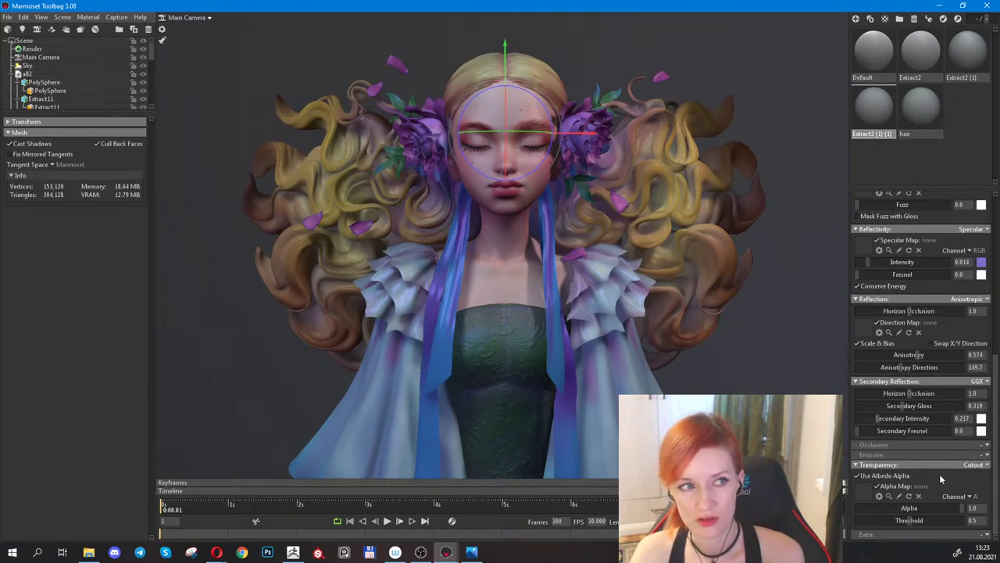
click(977, 464)
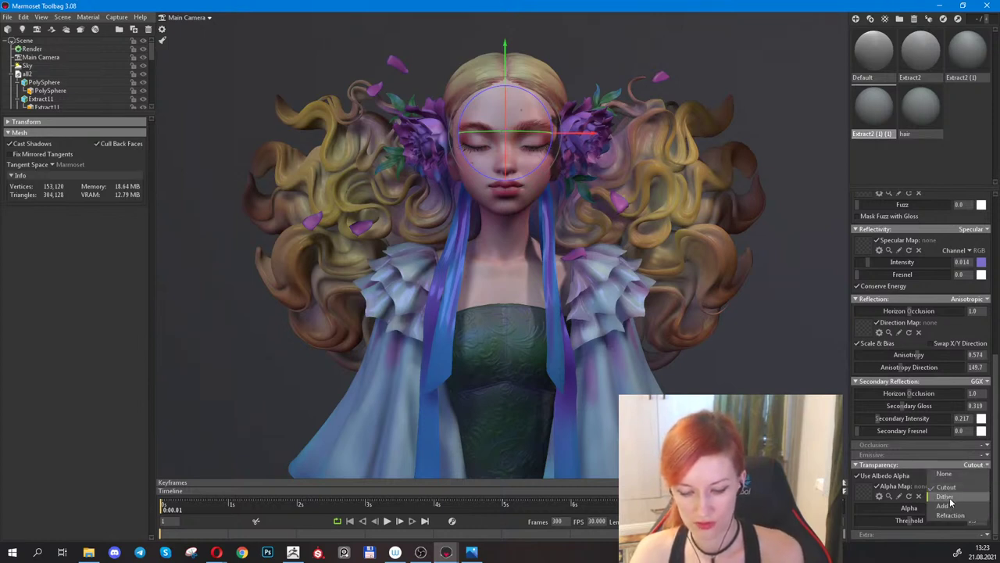
click(957, 497)
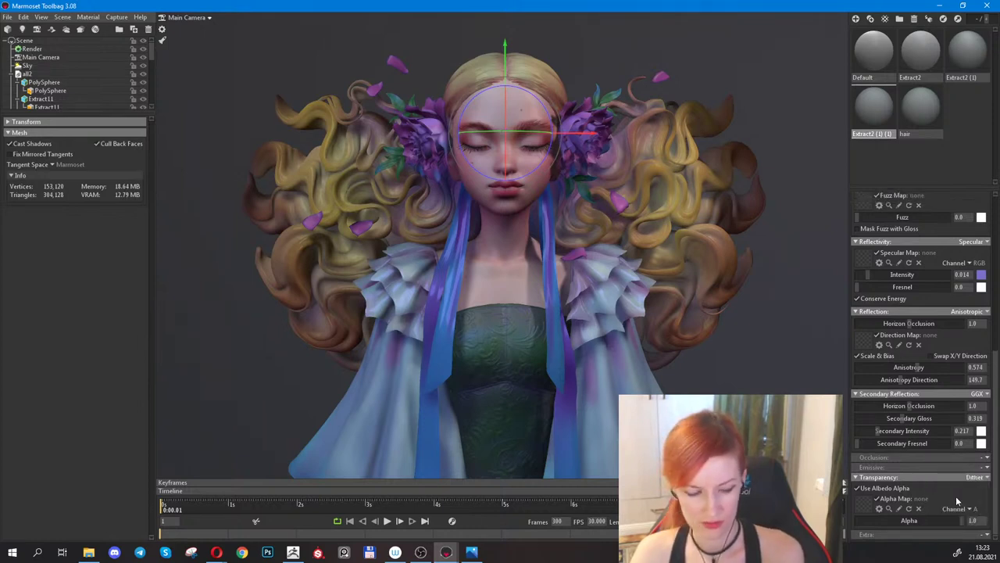
drag(958, 521, 920, 521)
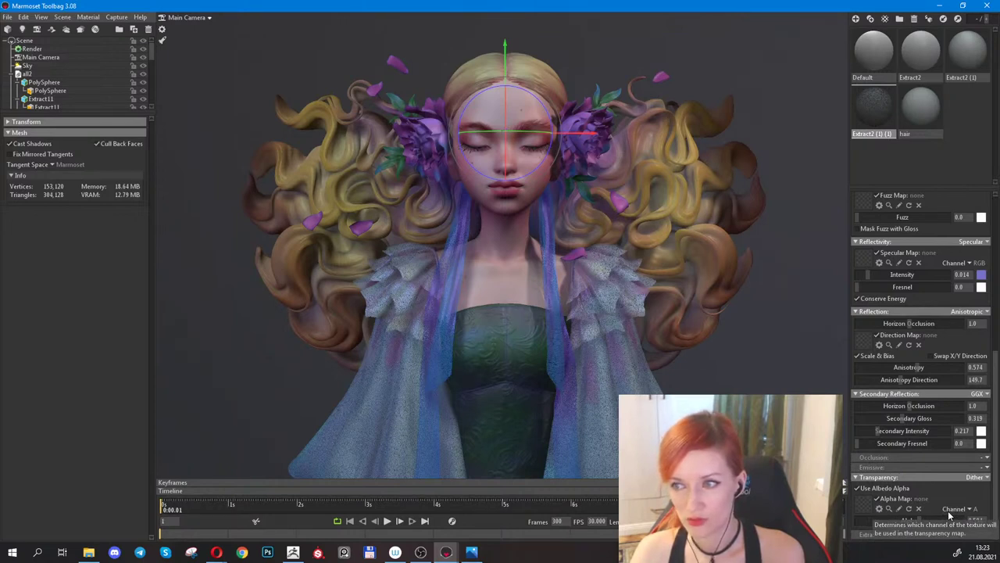
Set the sleeve material's transparency to None and deselect the head mesh.
click(980, 477)
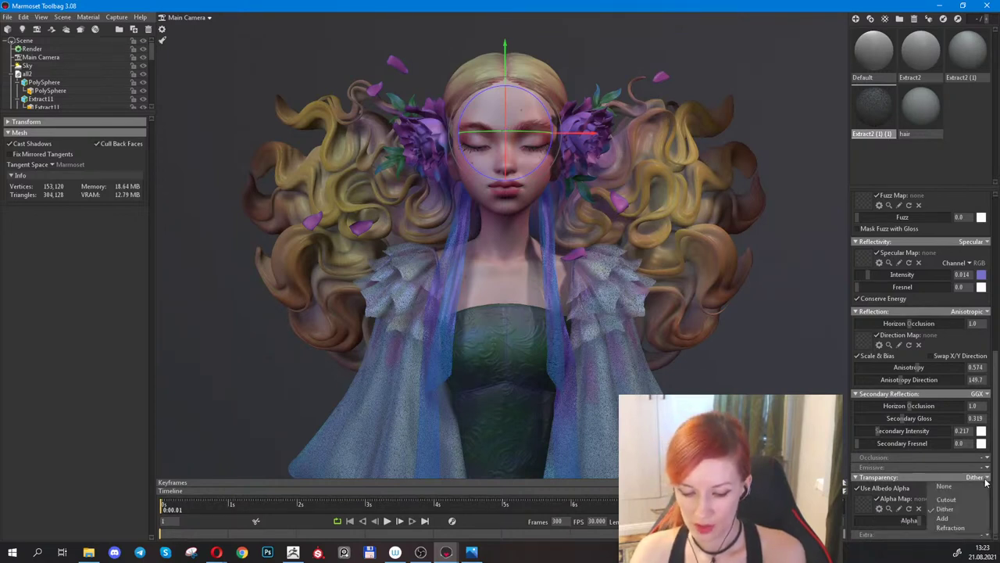
click(947, 488)
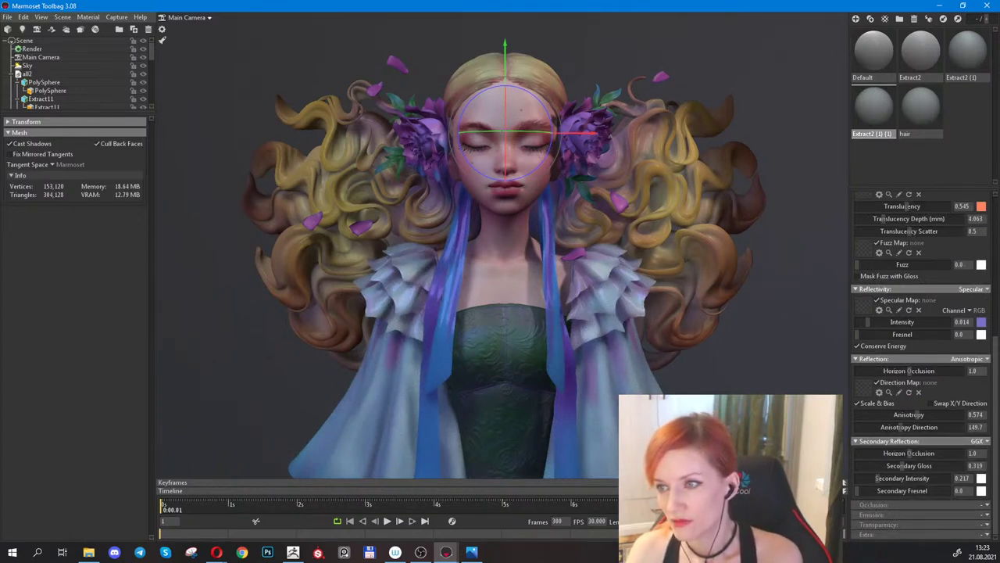
key(alt+Tab)
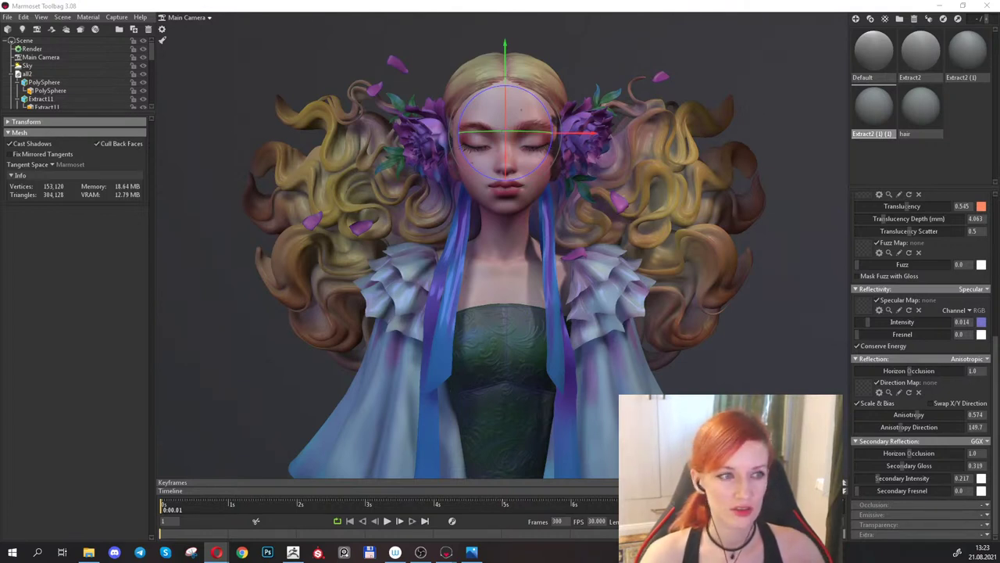
click(779, 87)
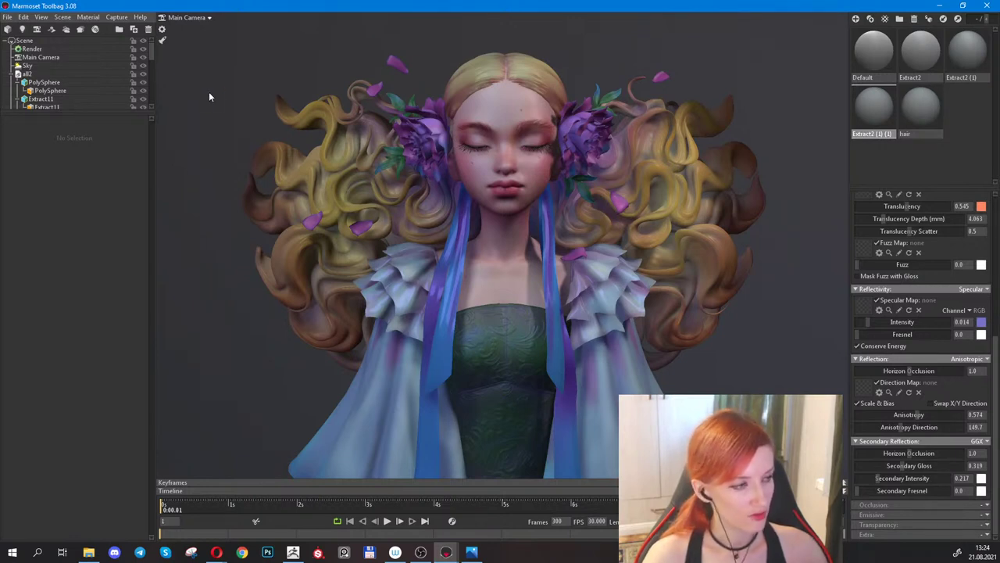
Add a new light to the scene and change its type to Directional.
drag(235, 87, 266, 140)
click(23, 29)
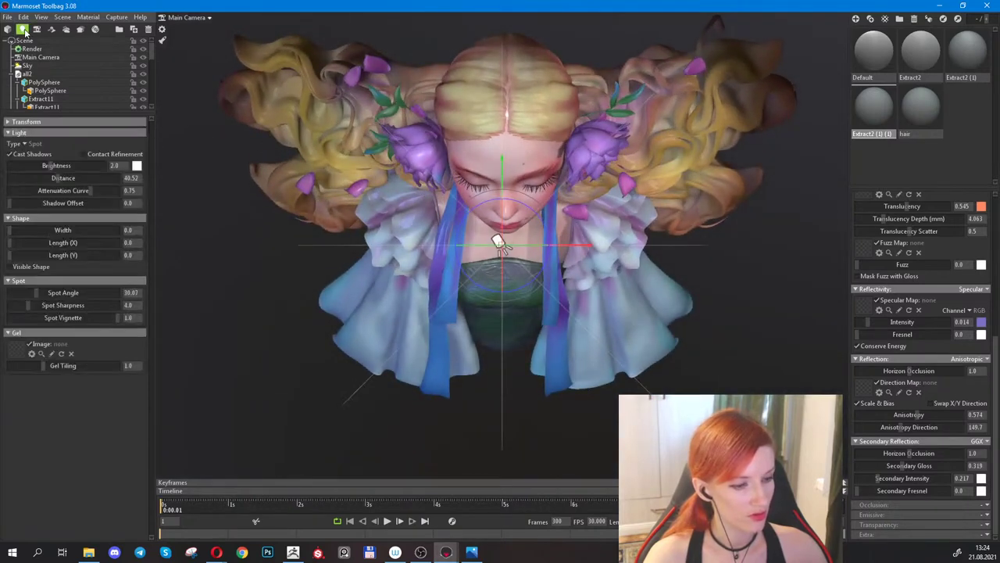
click(25, 144)
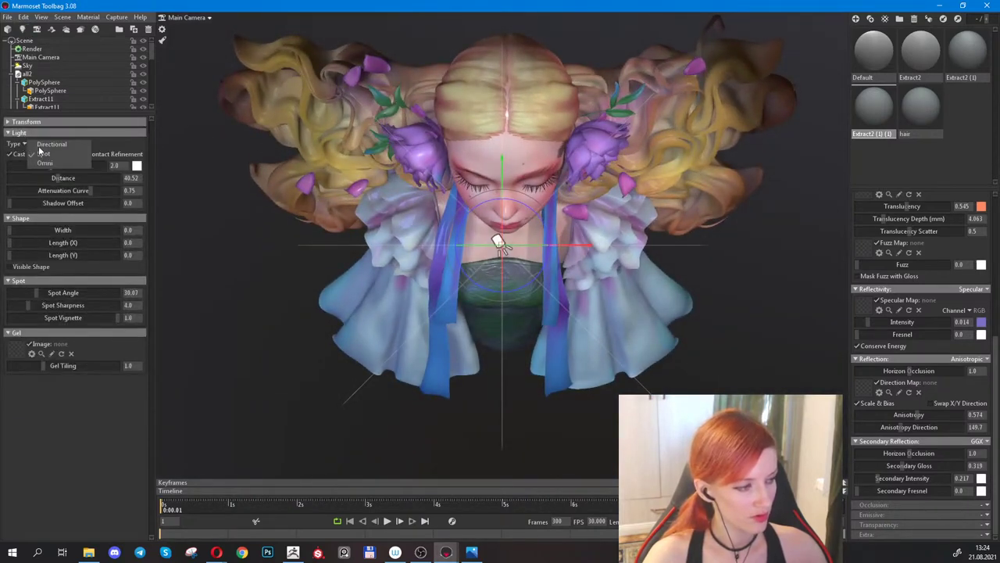
click(47, 149)
drag(255, 311, 266, 237)
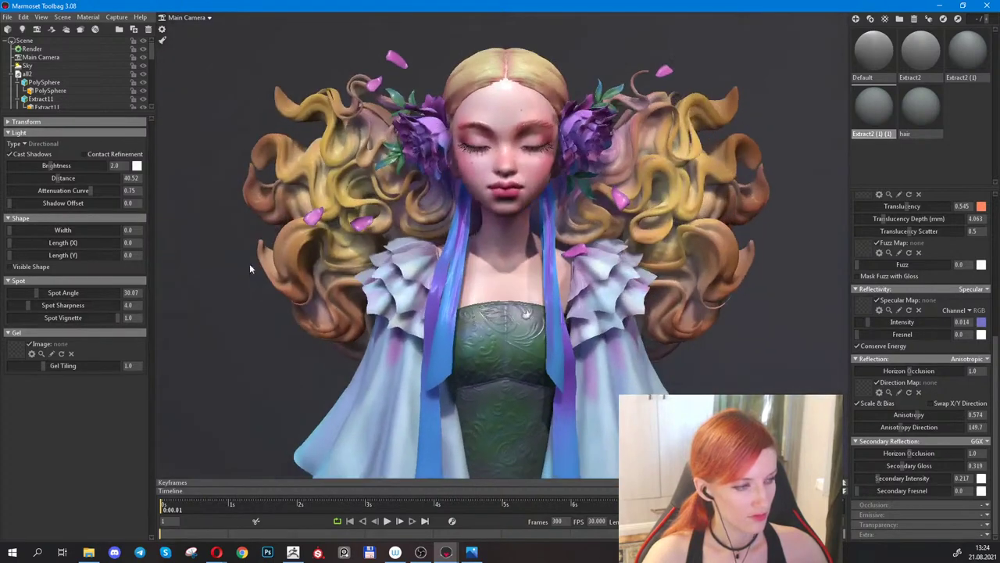
scroll(263, 212, down, 5)
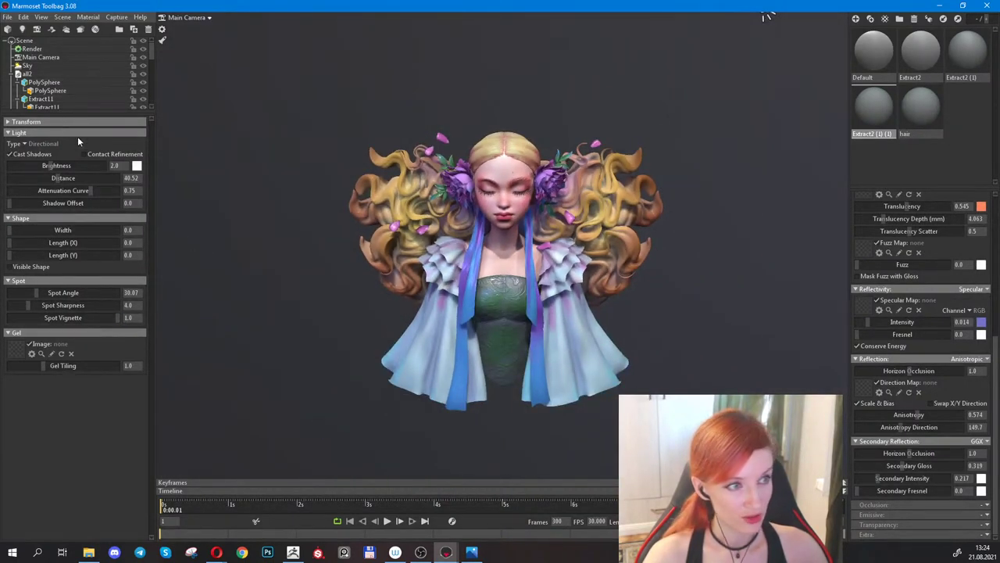
Enlarge the scene hierarchy and collapse the all2 model group so the lights are easy to reach.
drag(78, 113, 105, 299)
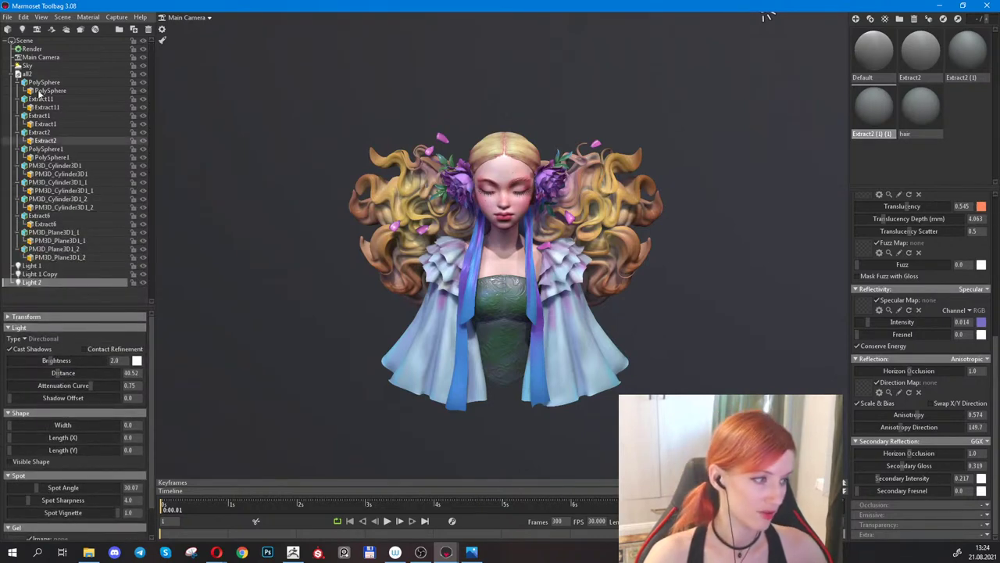
click(6, 41)
click(6, 40)
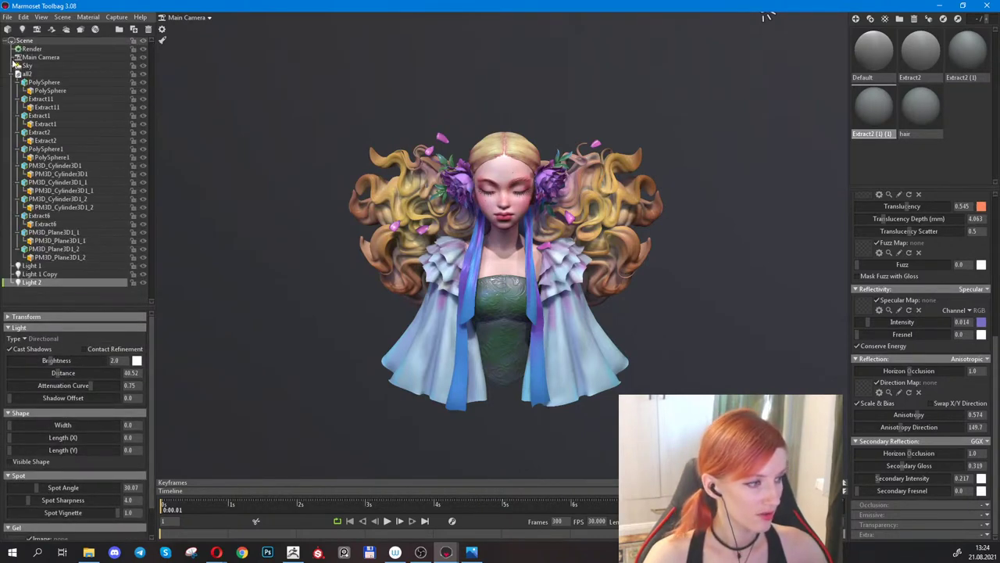
click(11, 73)
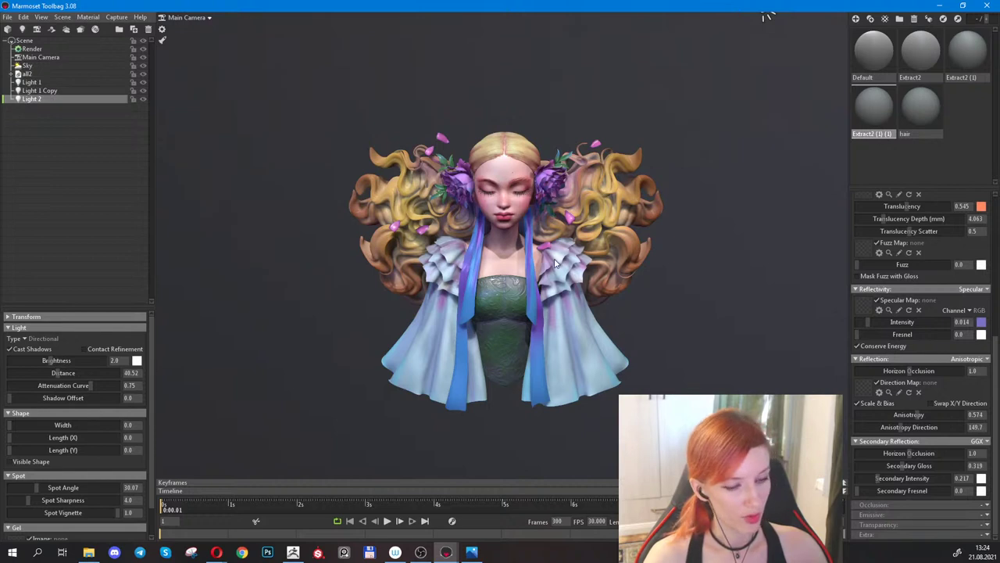
Move the directional light down to just above the head and sideways toward the character's left.
scroll(500, 24, down, 5)
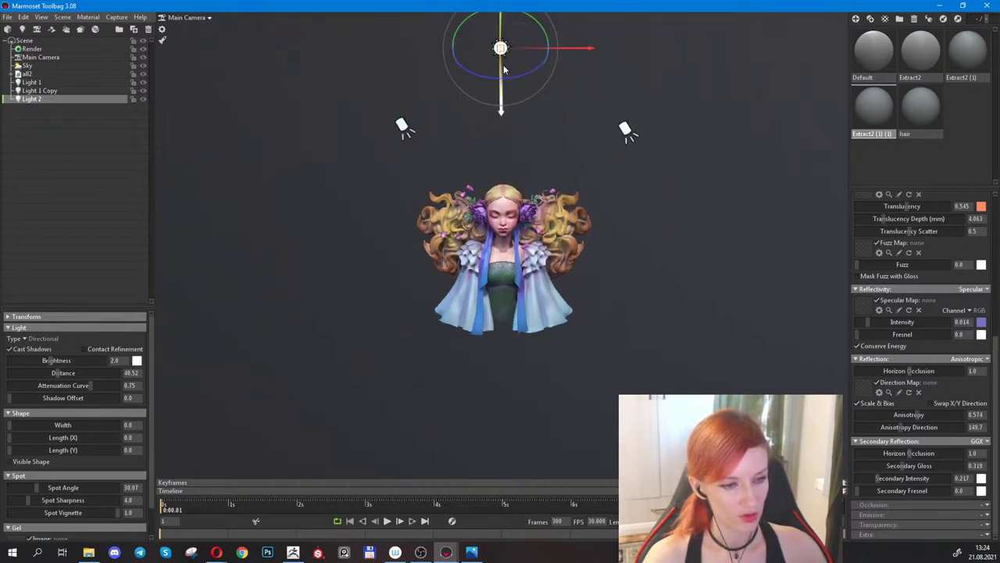
scroll(504, 70, down, 2)
drag(499, 56, 491, 131)
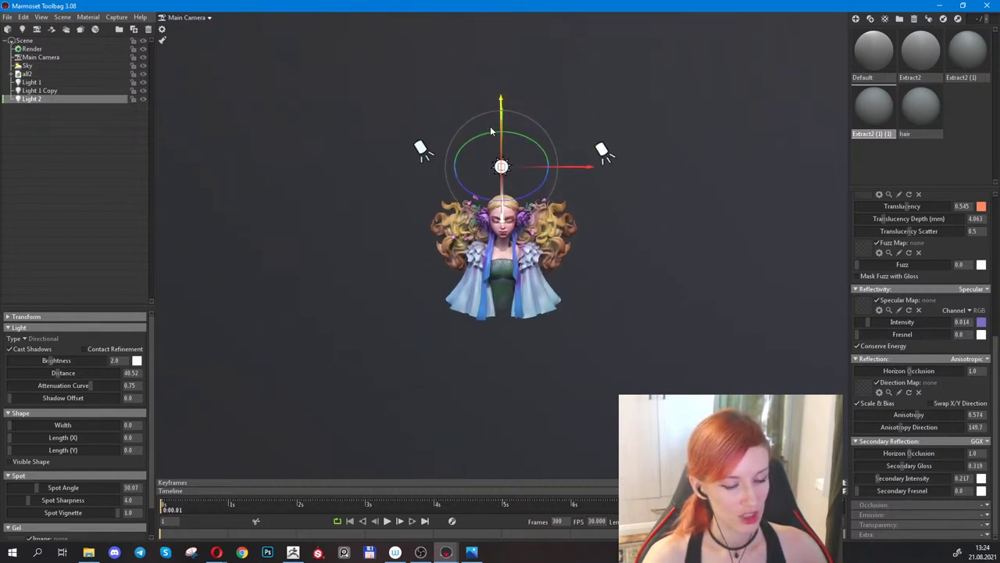
scroll(500, 125, up, 4)
drag(614, 90, 705, 89)
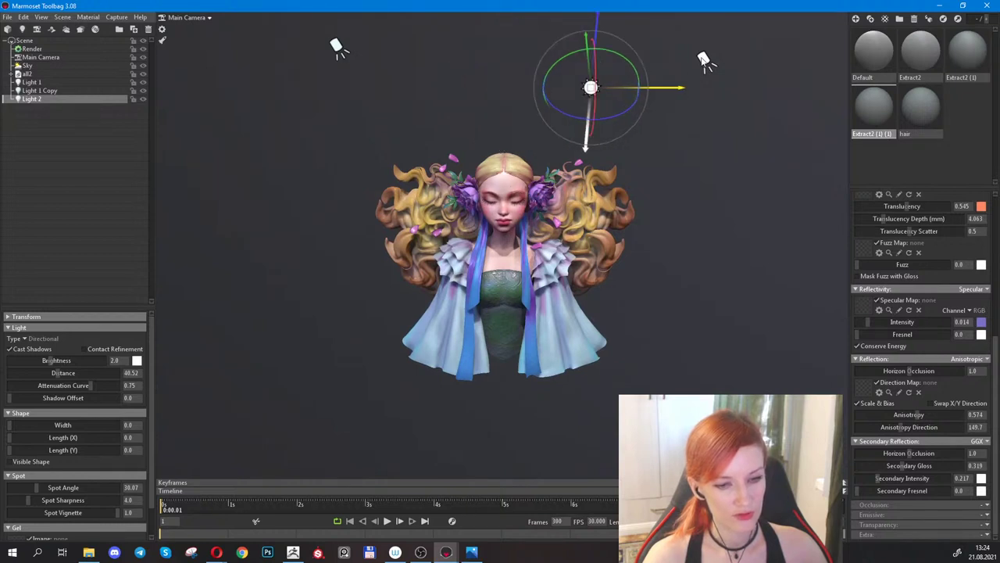
Rotate the directional light so it shines diagonally down onto the character from her left.
click(705, 61)
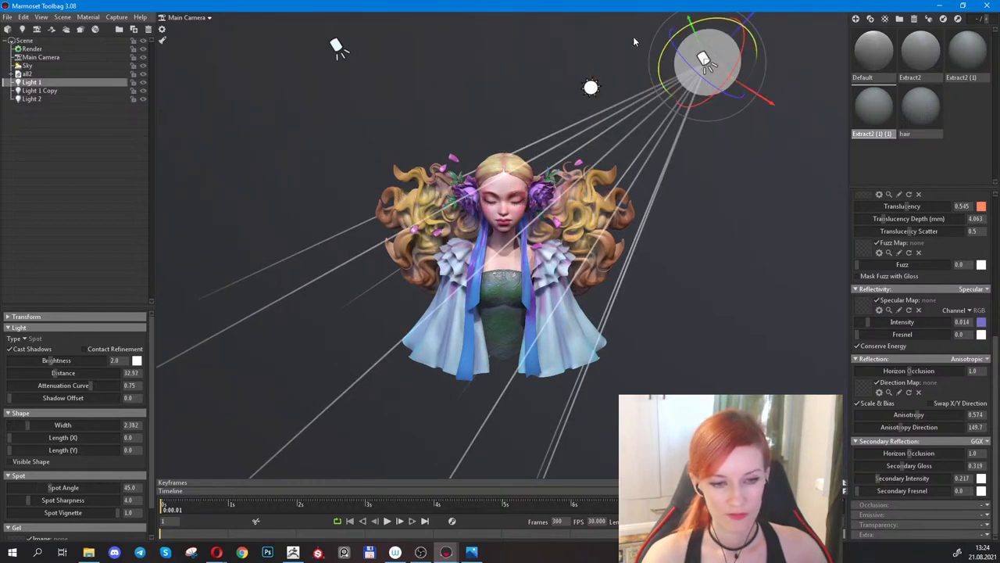
click(591, 86)
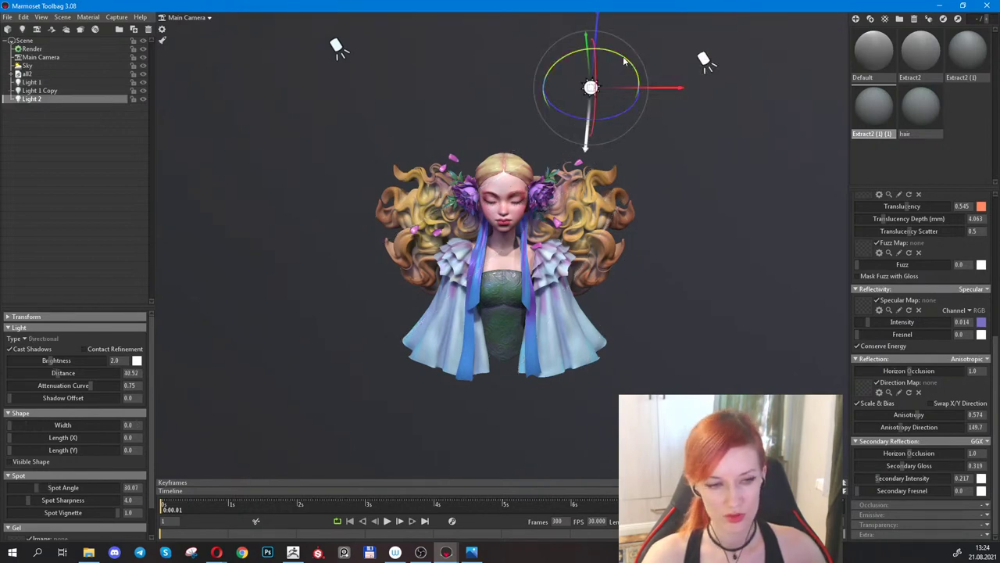
mouse_move(626, 62)
mouse_down()
mouse_move(605, 71)
mouse_move(684, 184)
mouse_move(710, 181)
mouse_up()
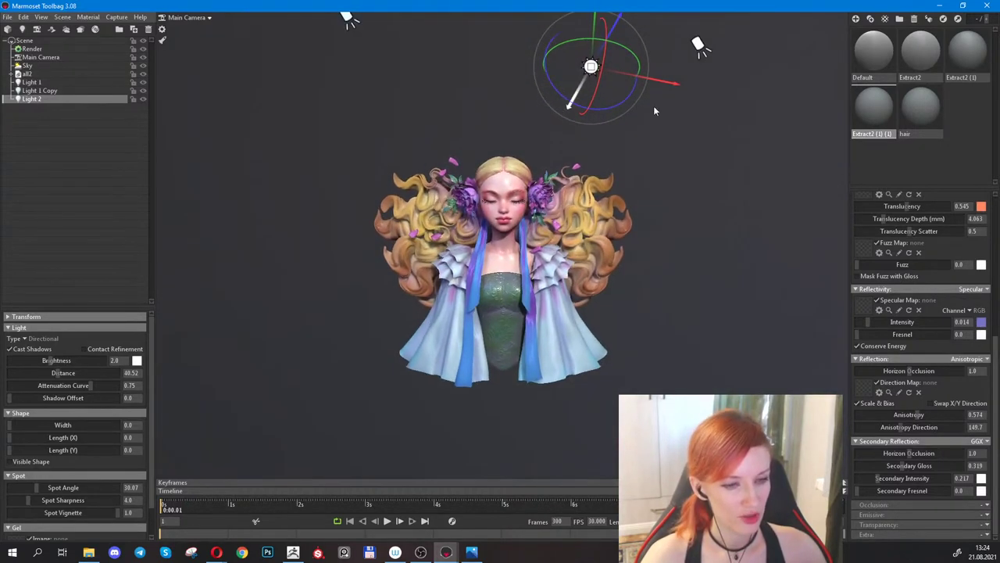
drag(630, 48, 606, 54)
scroll(554, 143, up, 5)
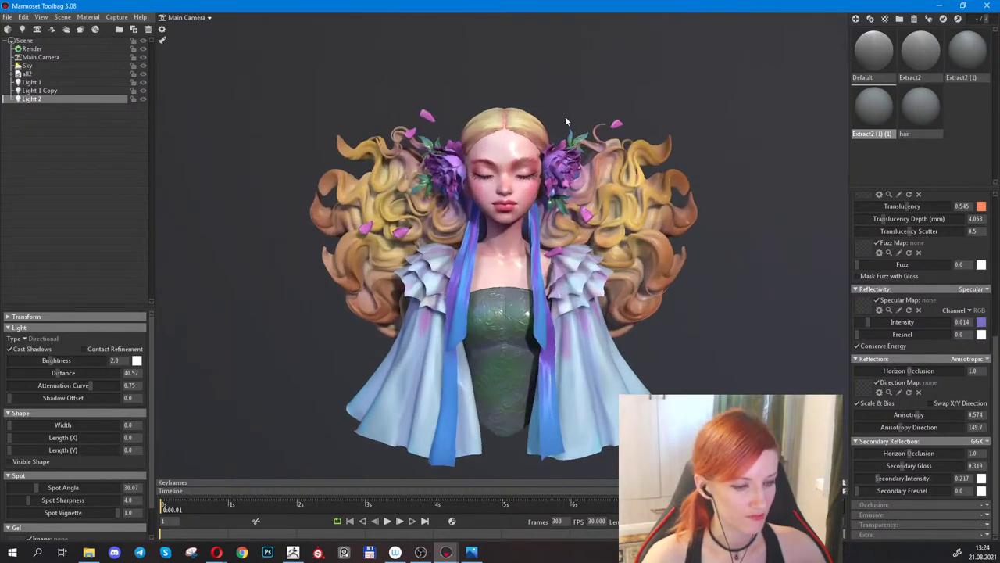
scroll(563, 120, down, 6)
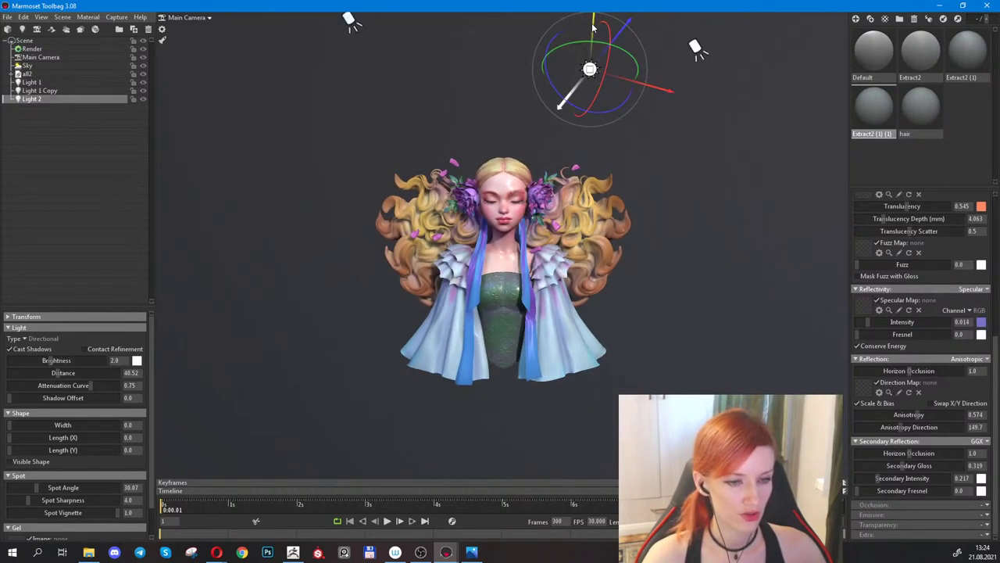
Lower the directional light to about the height of the hair and adjust its tilt toward the character.
drag(592, 28, 571, 120)
scroll(563, 160, up, 2)
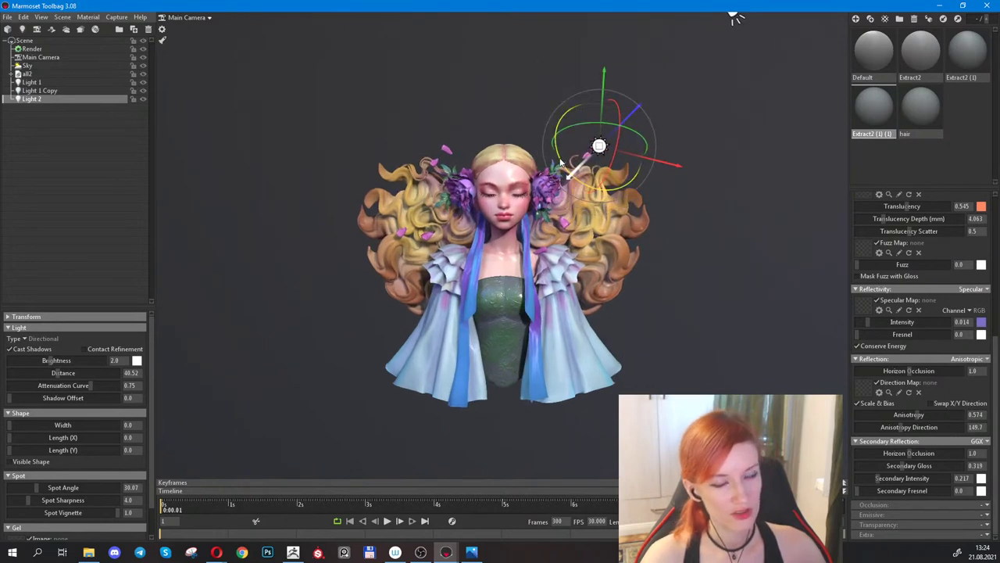
scroll(560, 162, up, 2)
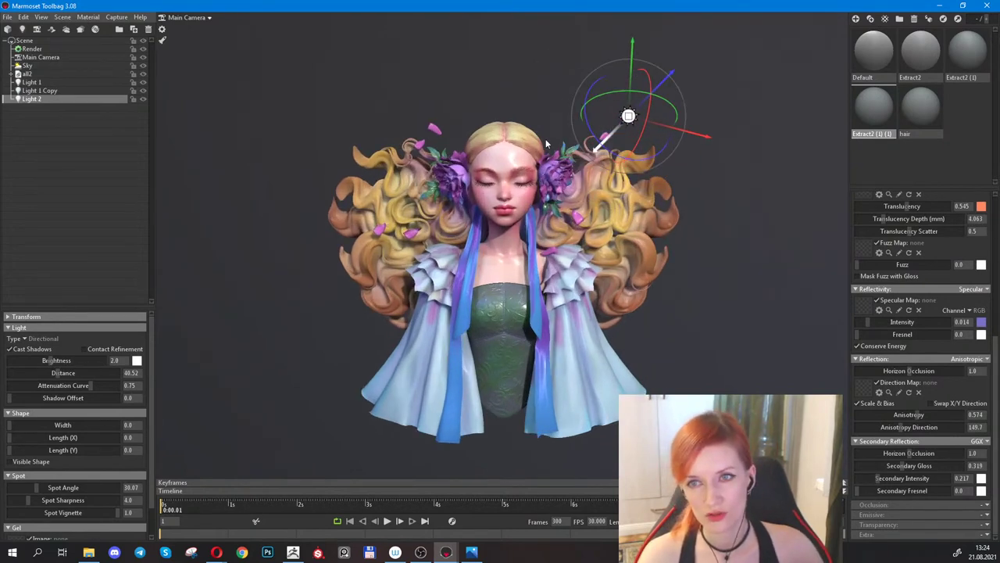
scroll(547, 141, up, 2)
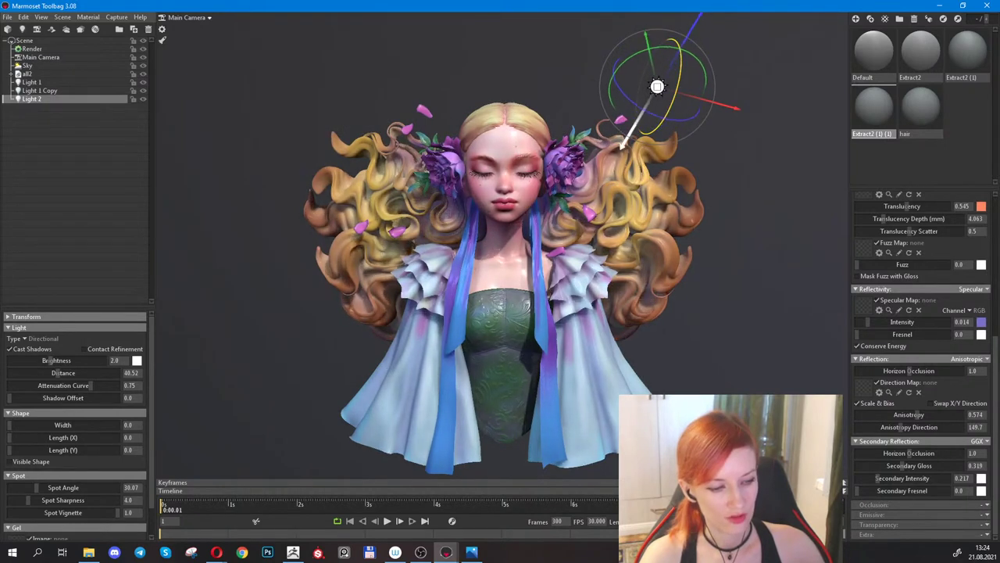
drag(622, 131, 674, 99)
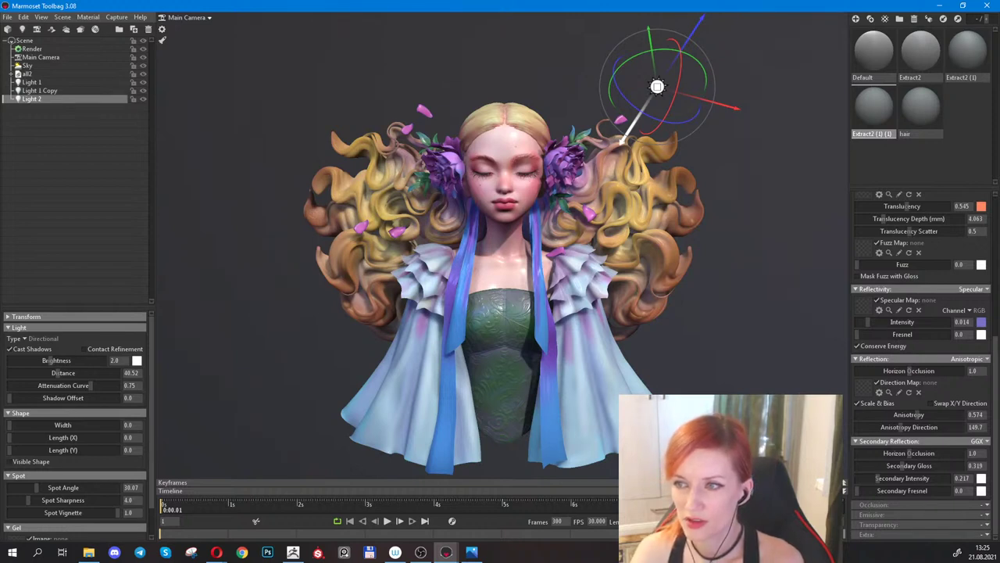
key(alt+Tab)
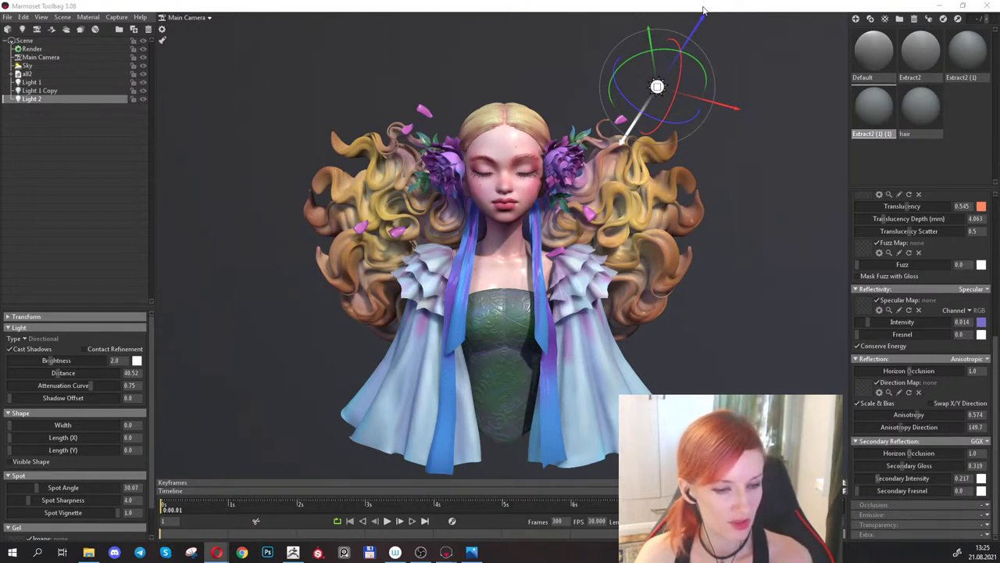
Adjust the tilt of the directional light toward the character and set its shape width to 1.5.
click(678, 62)
mouse_move(678, 62)
mouse_down()
mouse_move(672, 48)
mouse_move(677, 76)
mouse_up()
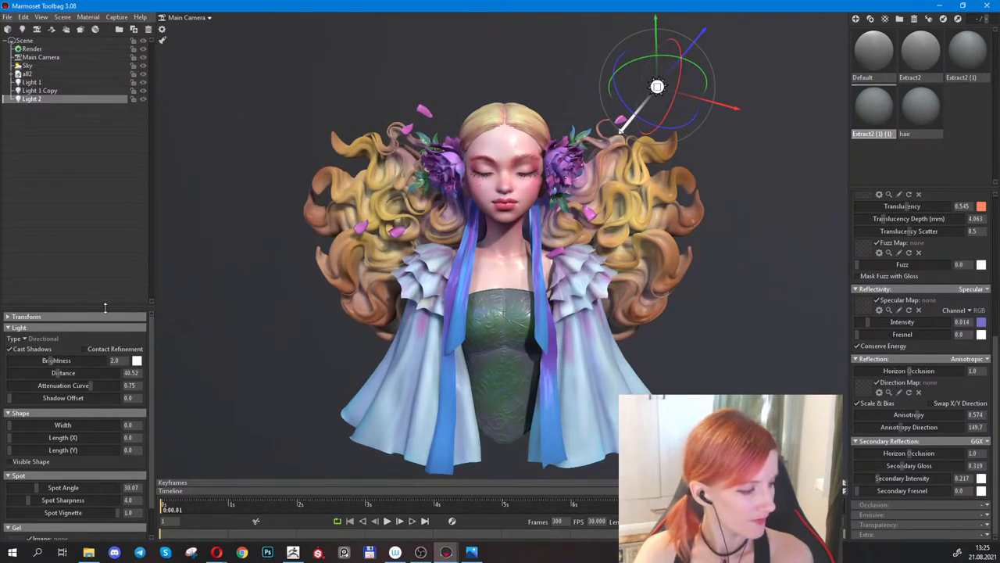
drag(104, 308, 104, 156)
mouse_move(17, 273)
mouse_down()
mouse_move(35, 273)
mouse_move(22, 273)
mouse_up()
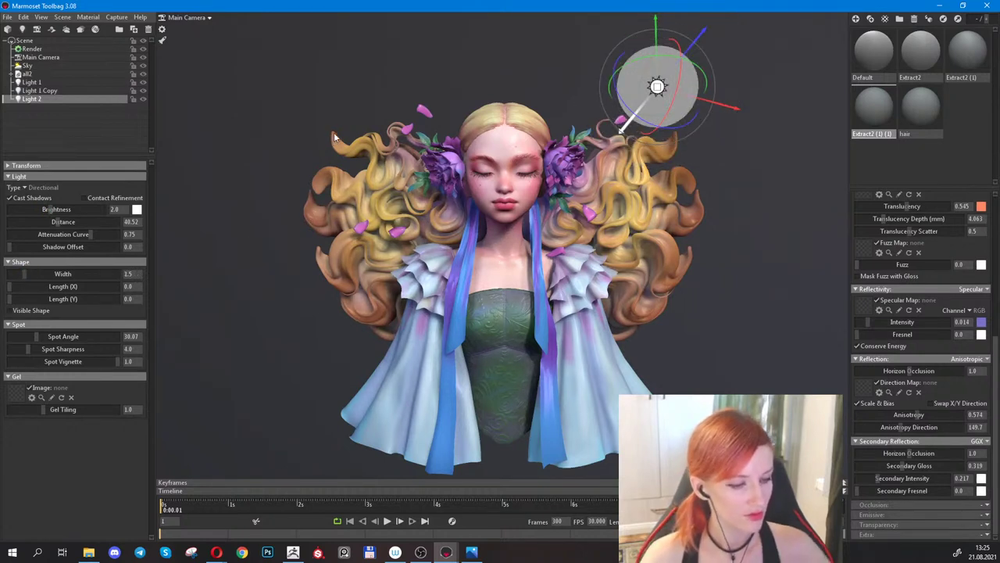
scroll(334, 137, up, 3)
middle_drag(447, 131, 451, 148)
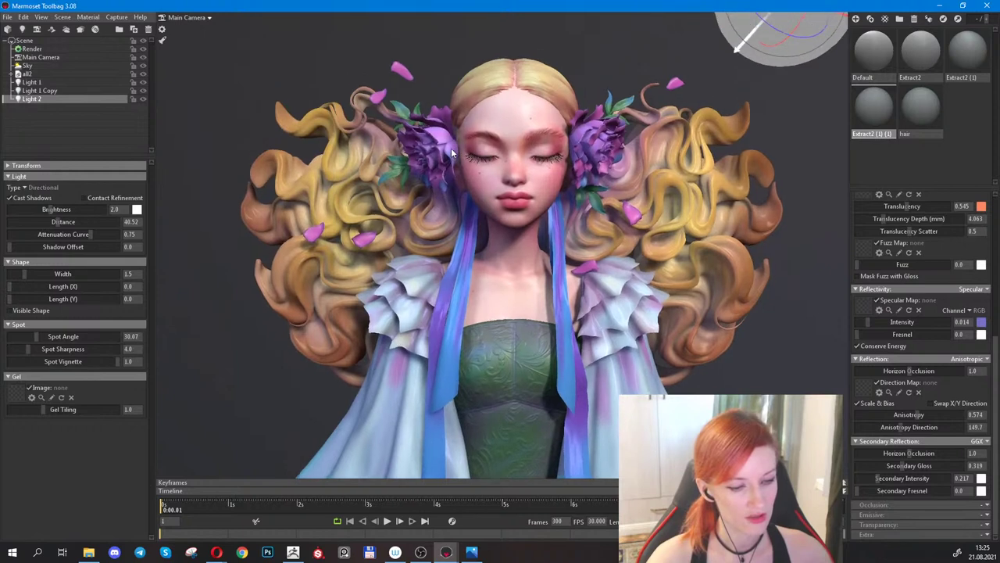
ctrl+click(502, 163)
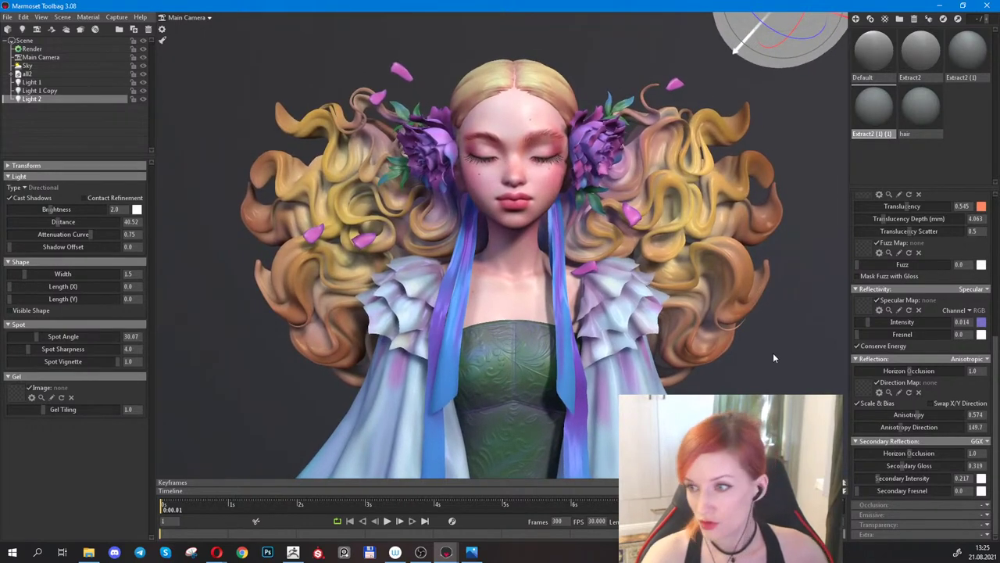
click(766, 338)
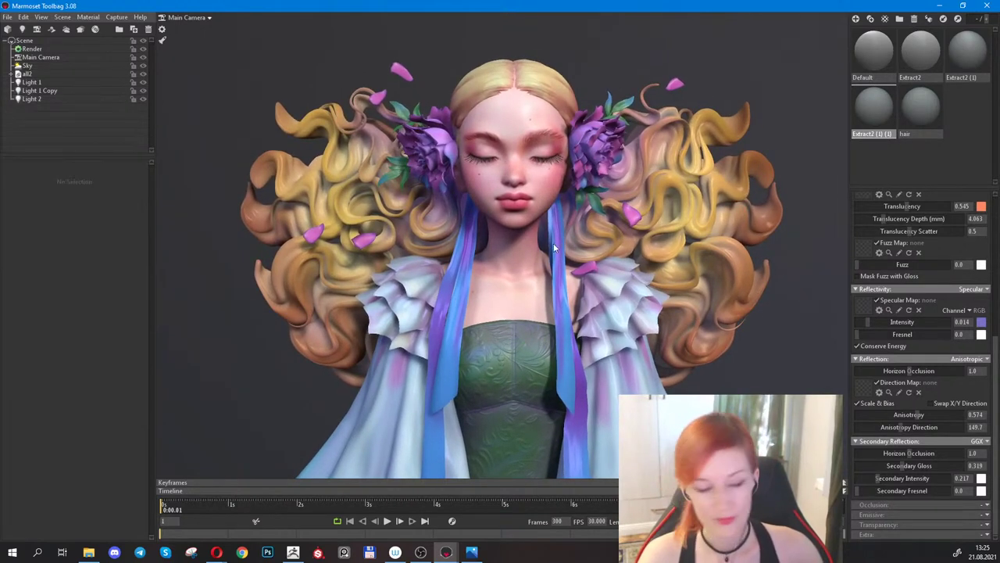
Duplicate the Main Camera and select the original camera again.
click(35, 49)
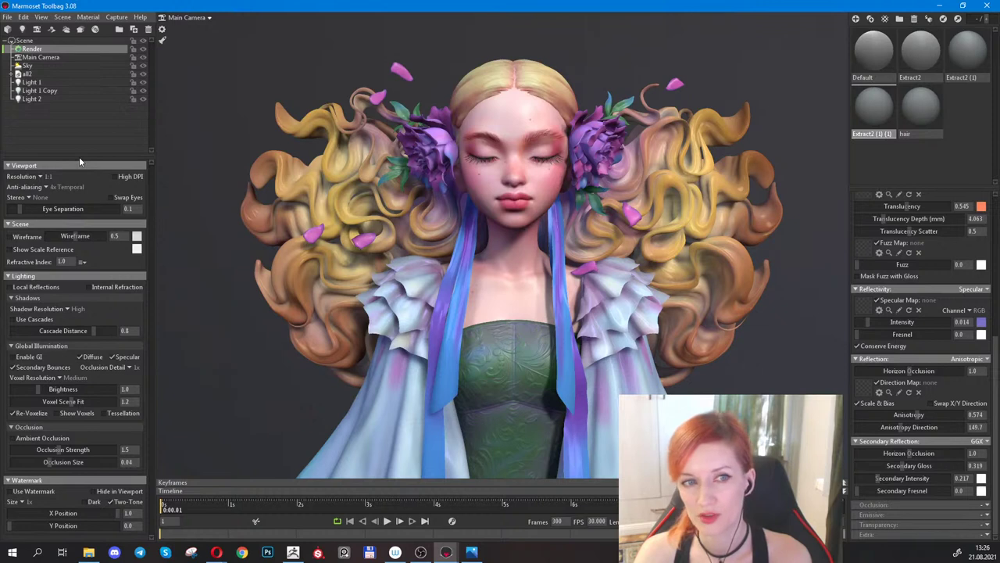
click(42, 58)
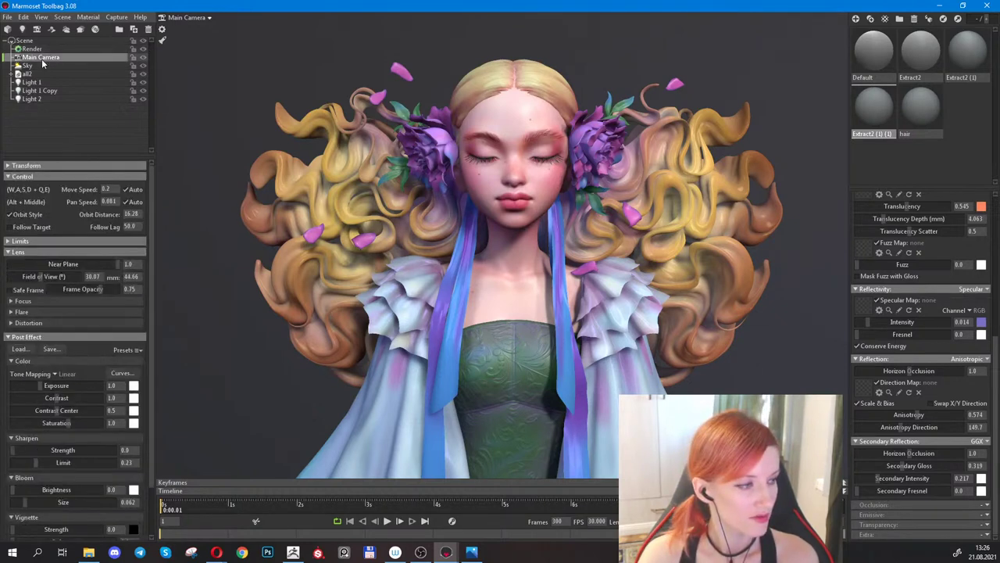
click(134, 29)
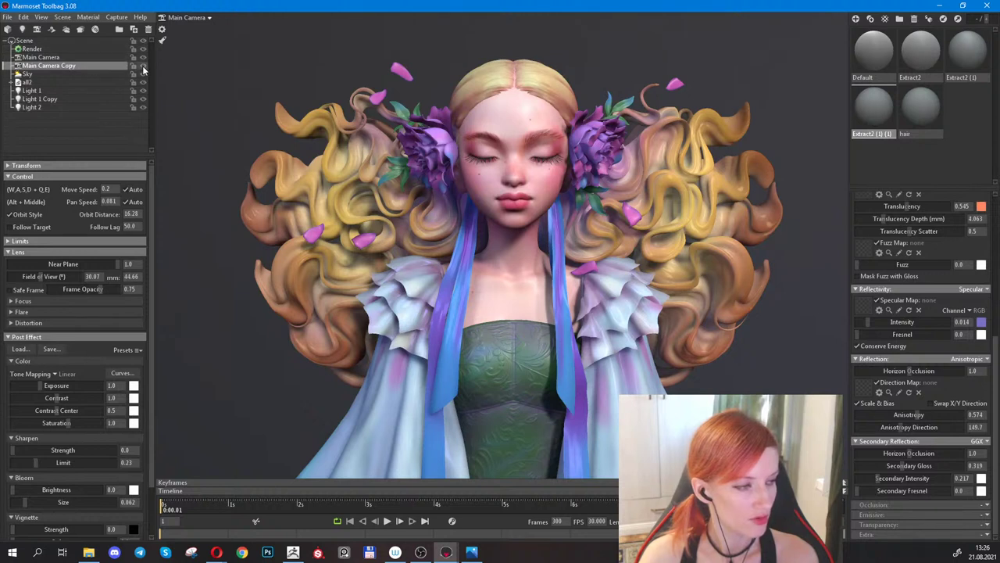
click(33, 48)
click(38, 57)
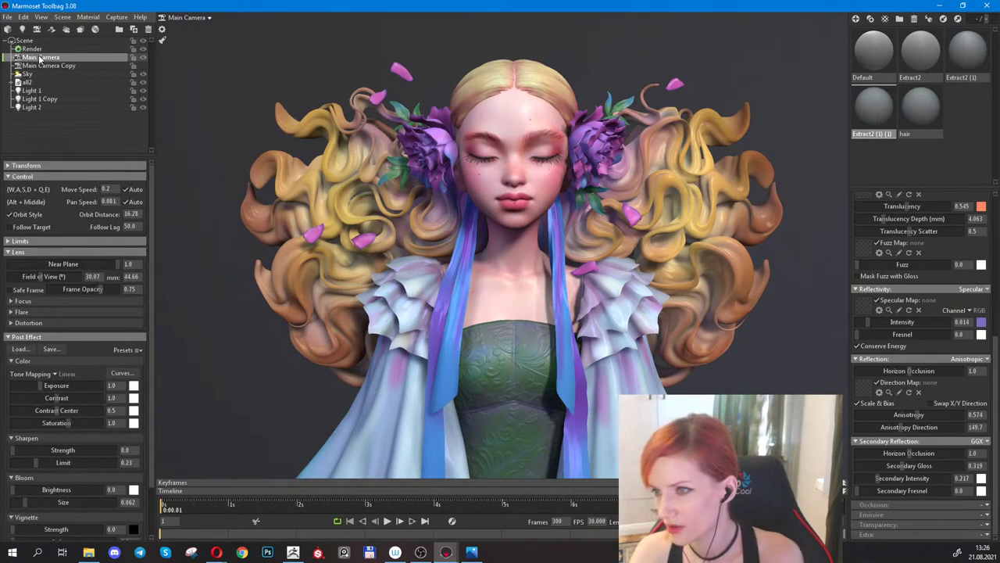
click(216, 552)
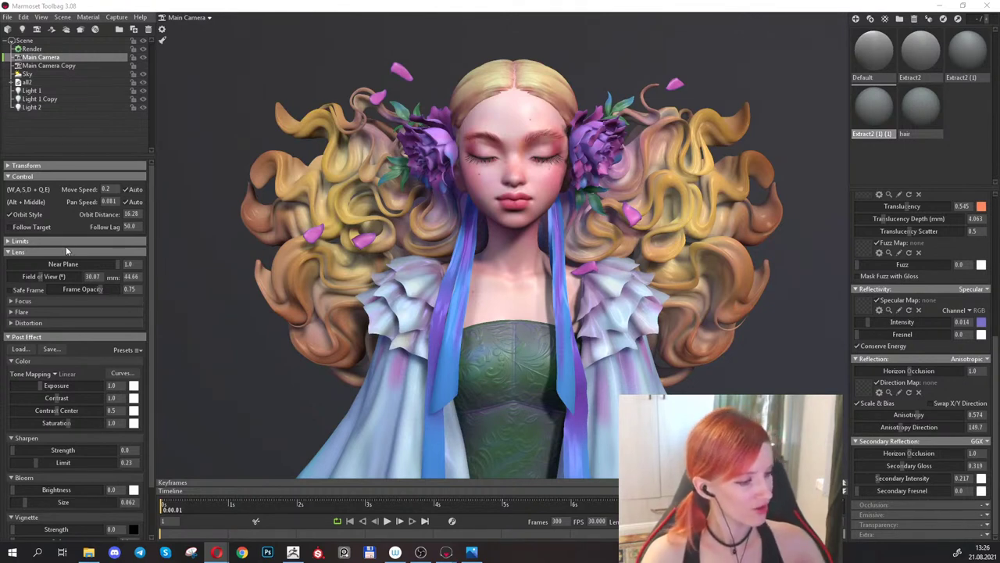
Enable global illumination and ambient occlusion in the render settings, and set the occlusion strength to about 10.62.
click(32, 48)
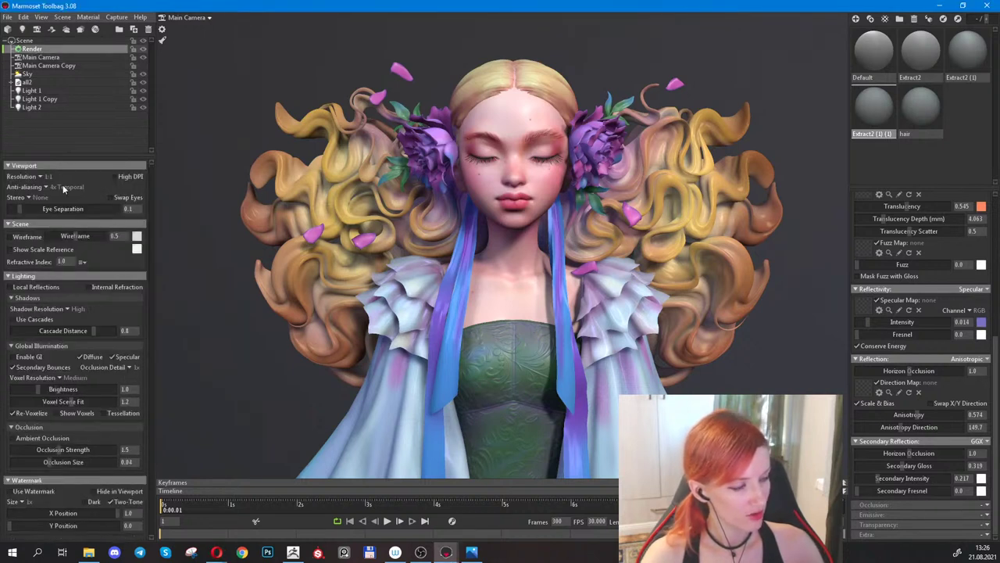
click(13, 357)
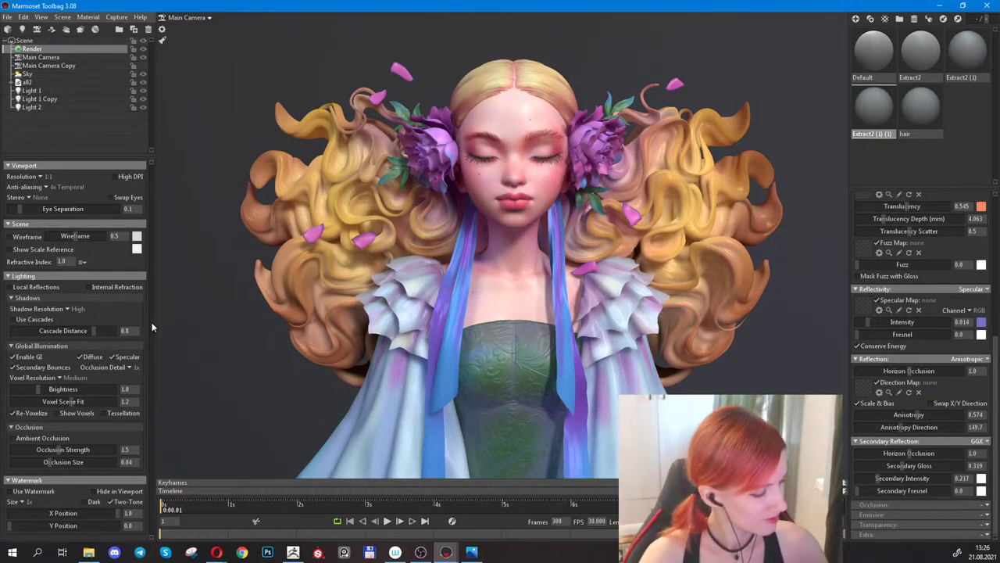
click(13, 439)
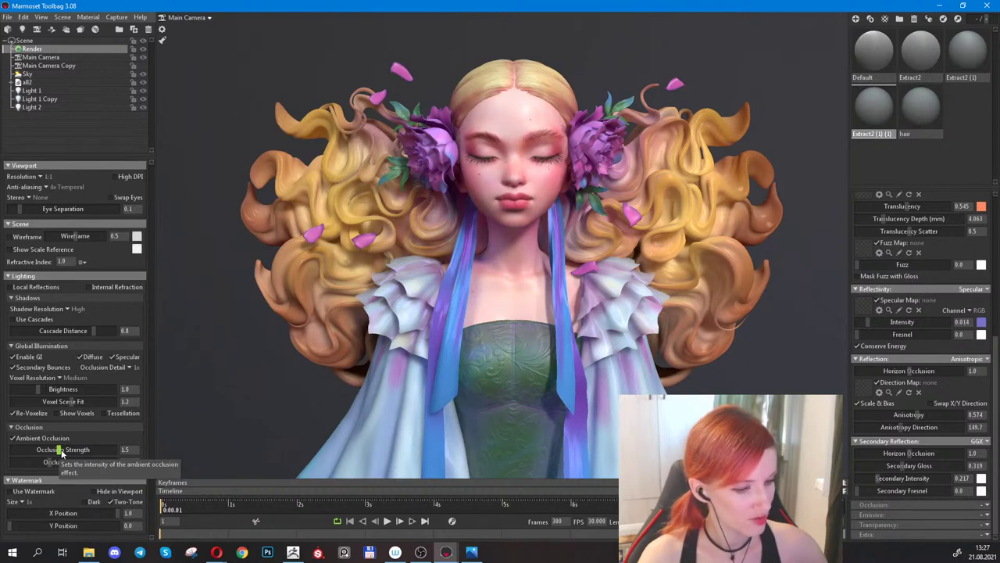
drag(62, 452, 109, 452)
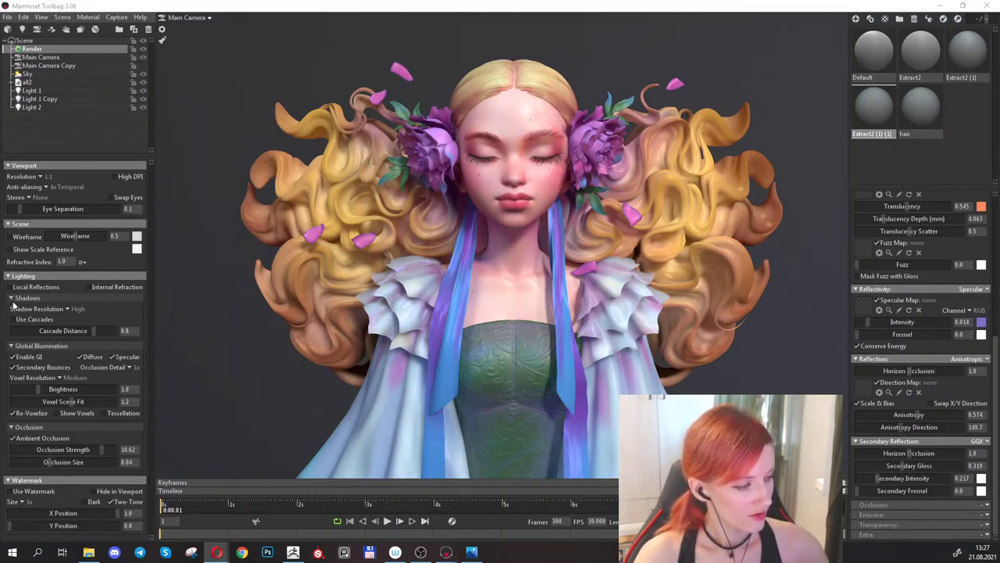
Turn global illumination off and raise the ambient occlusion strength to about 11.38.
click(13, 357)
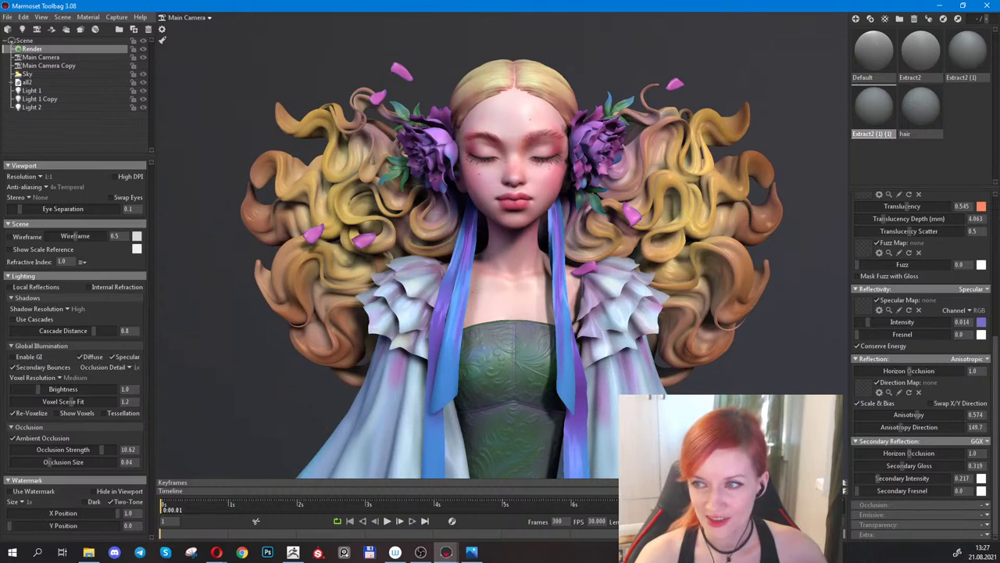
click(95, 436)
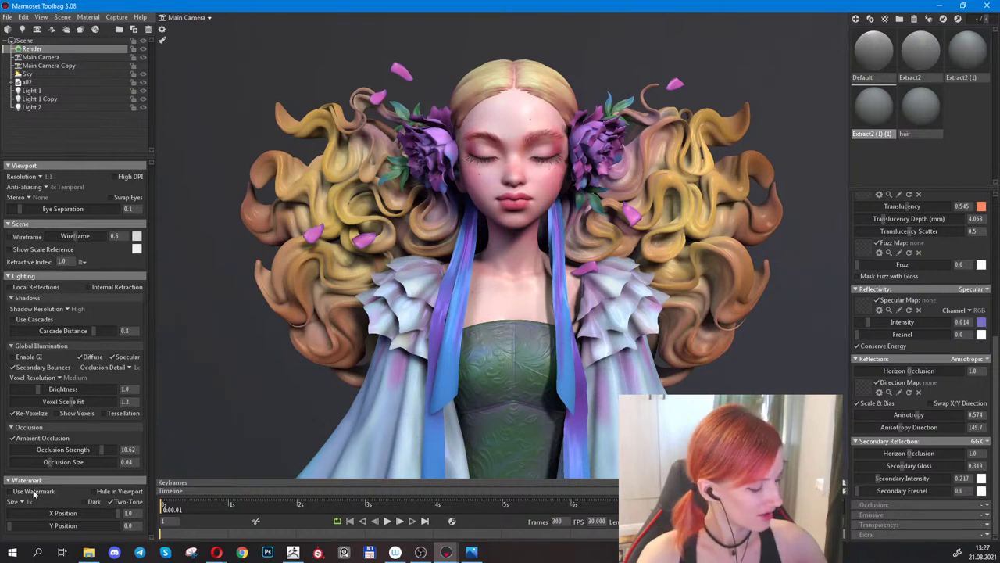
mouse_move(78, 451)
mouse_down()
mouse_move(1, 451)
mouse_move(223, 463)
mouse_move(80, 455)
mouse_move(107, 449)
mouse_up()
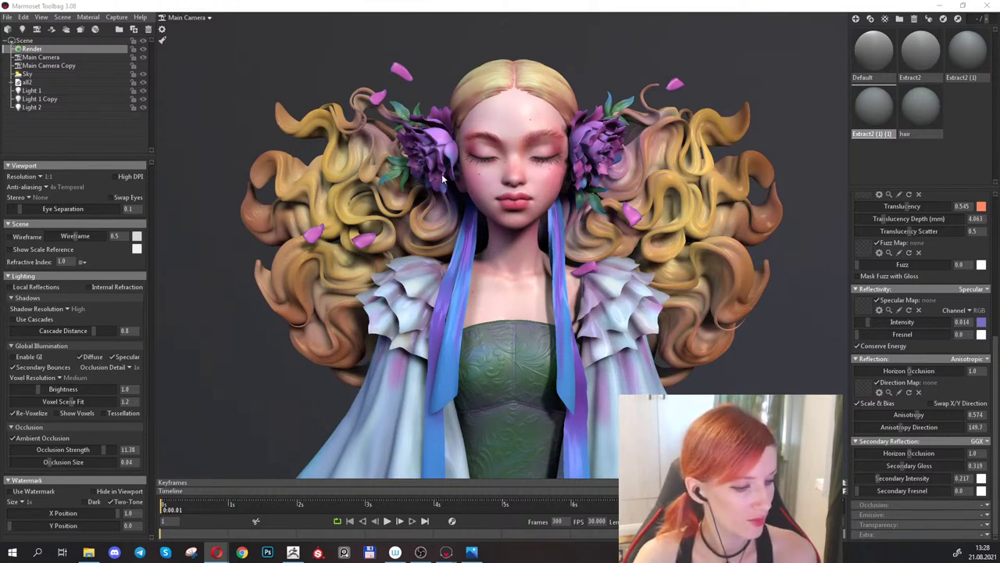
Enable depth of field on the Main Camera and focus it on the character's face.
click(41, 58)
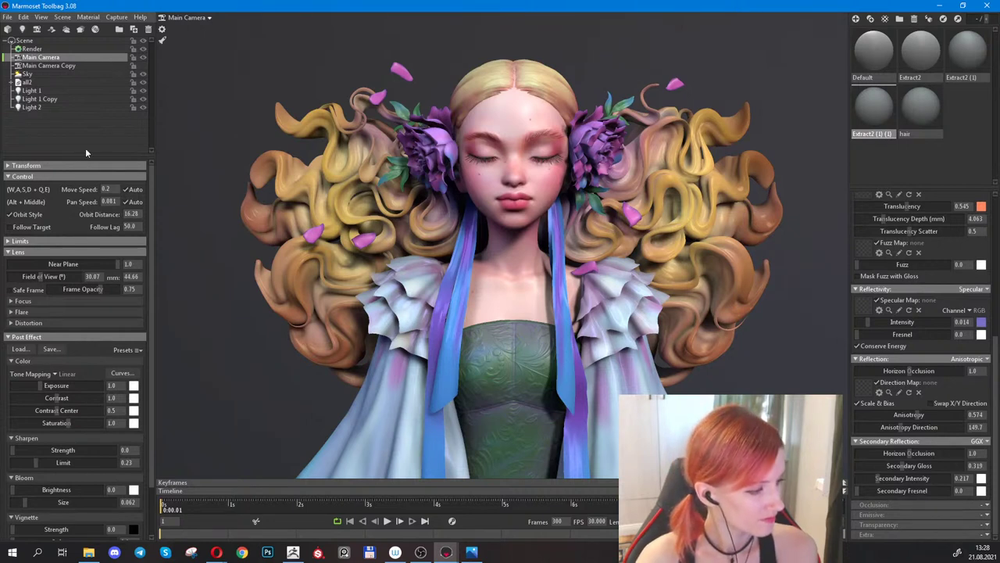
drag(86, 153, 83, 110)
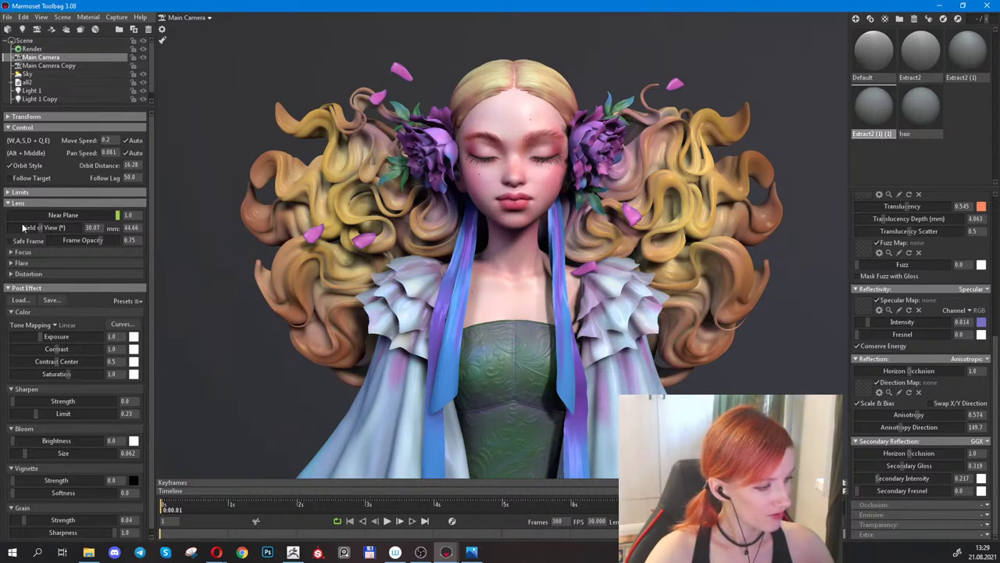
click(18, 253)
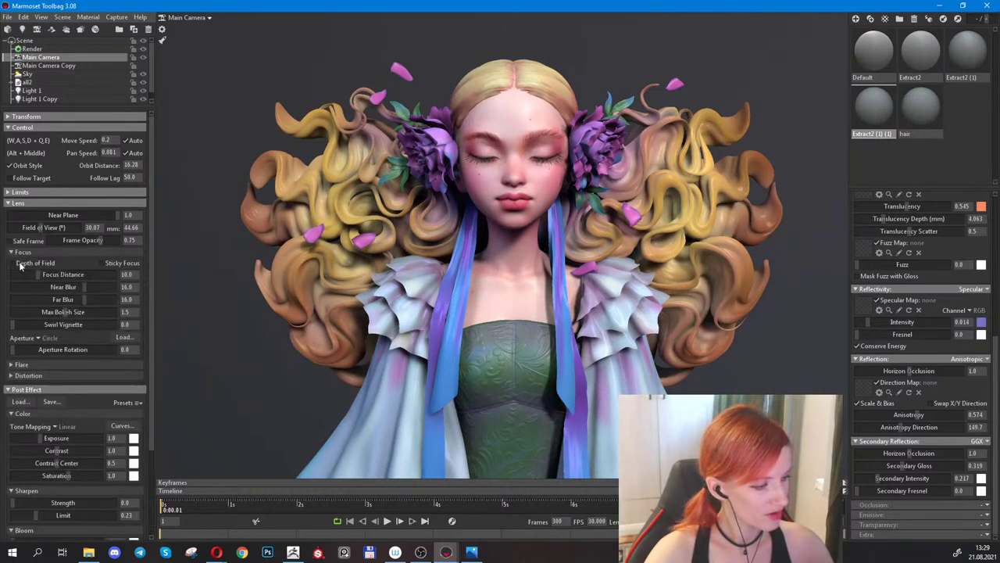
click(13, 265)
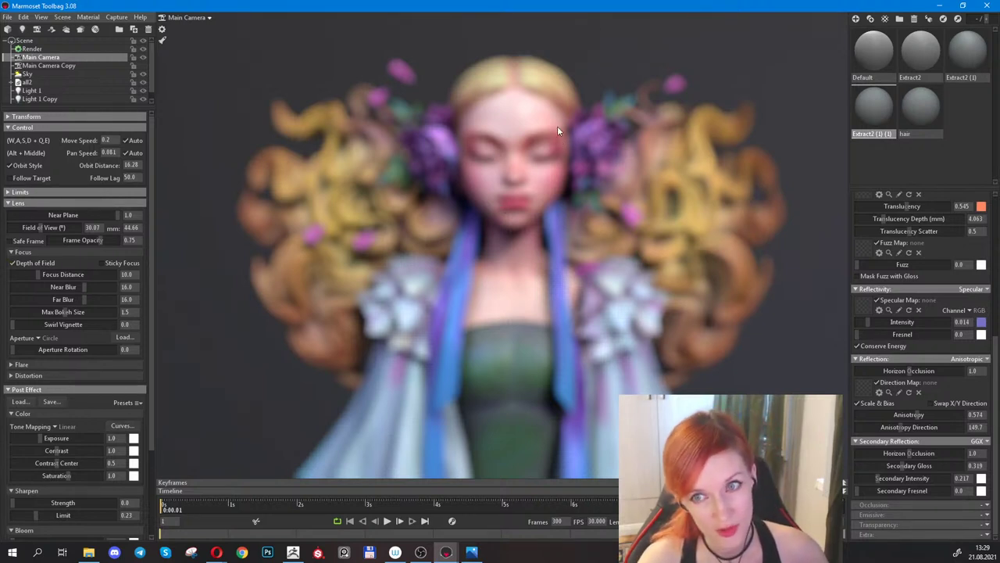
ctrl+click(512, 176)
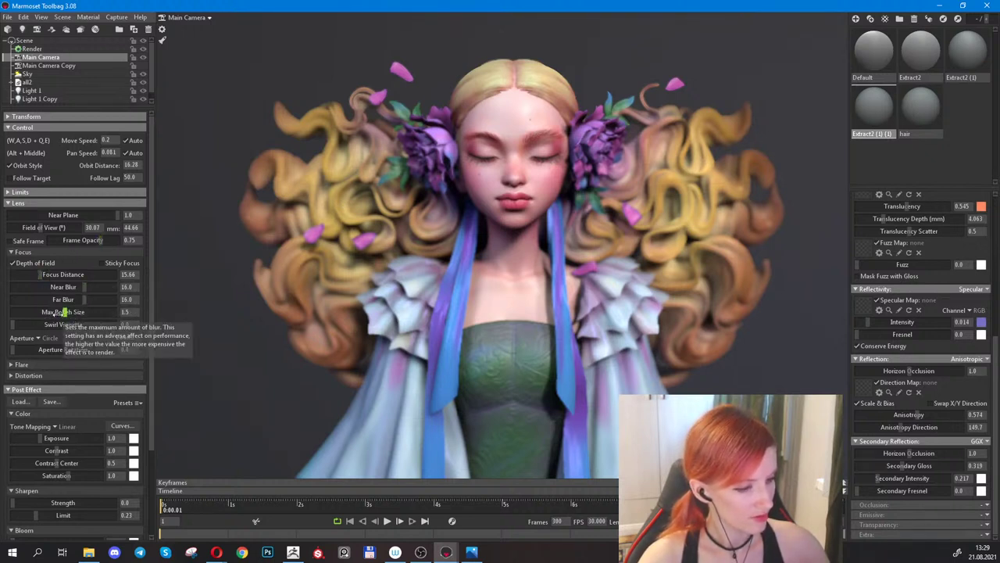
Set the depth of field's max bokeh size to about 0.763, near blur to 1.202 and far blur to 17.03.
drag(66, 312, 24, 313)
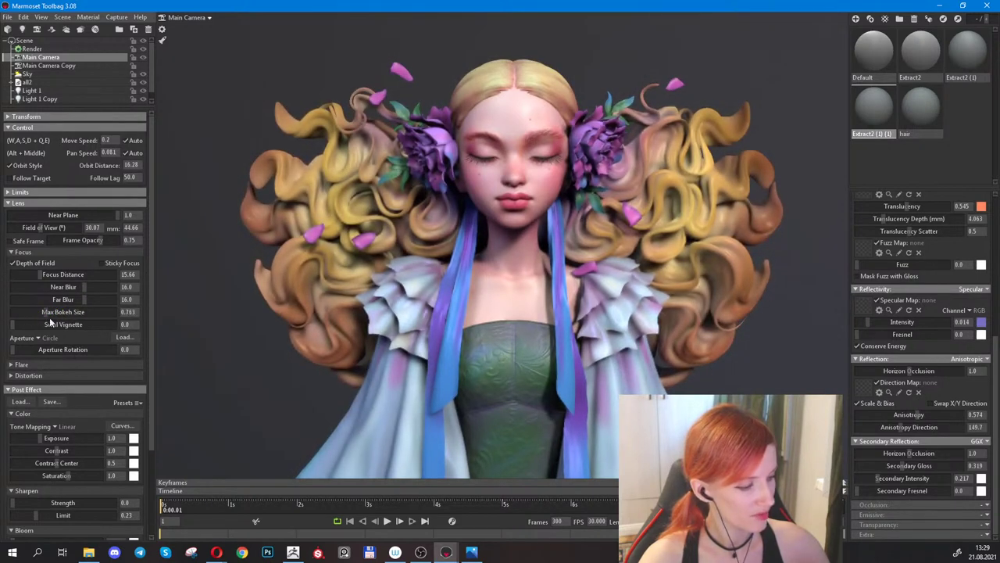
mouse_move(86, 287)
mouse_down()
mouse_move(23, 287)
mouse_move(74, 294)
mouse_up()
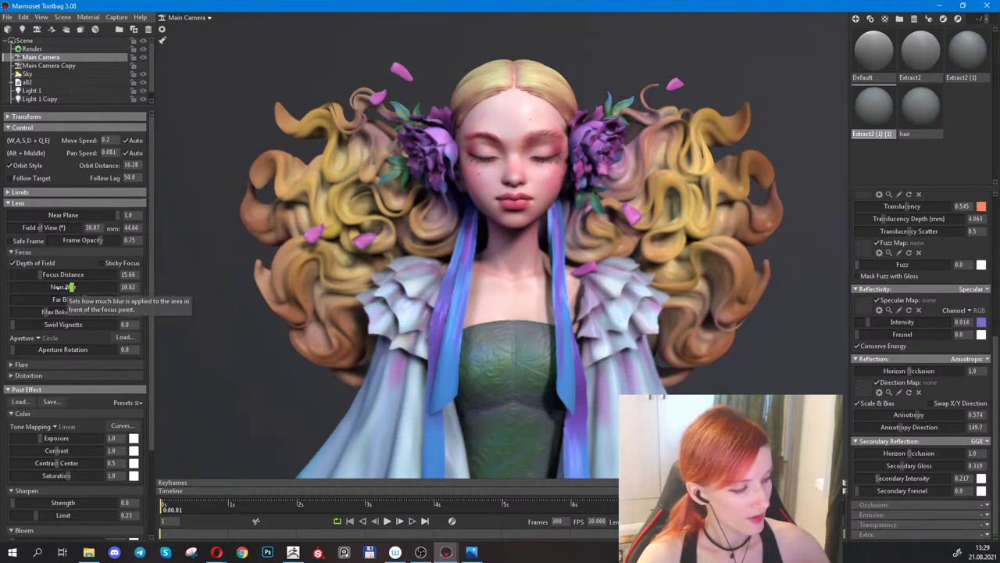
drag(69, 289, 88, 310)
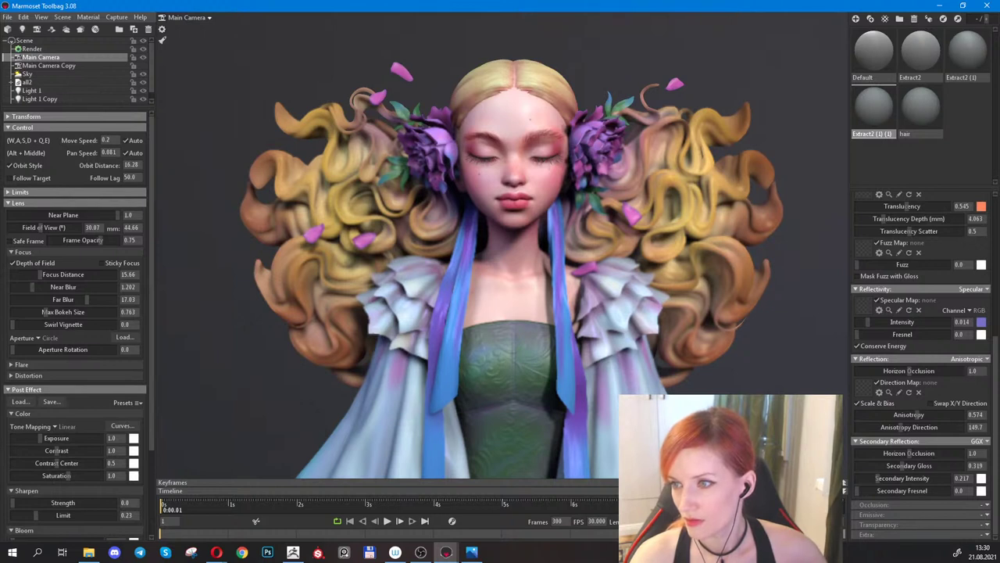
Look through the aperture shapes and try a flare strength on the Main Camera's lens.
key(alt+Tab)
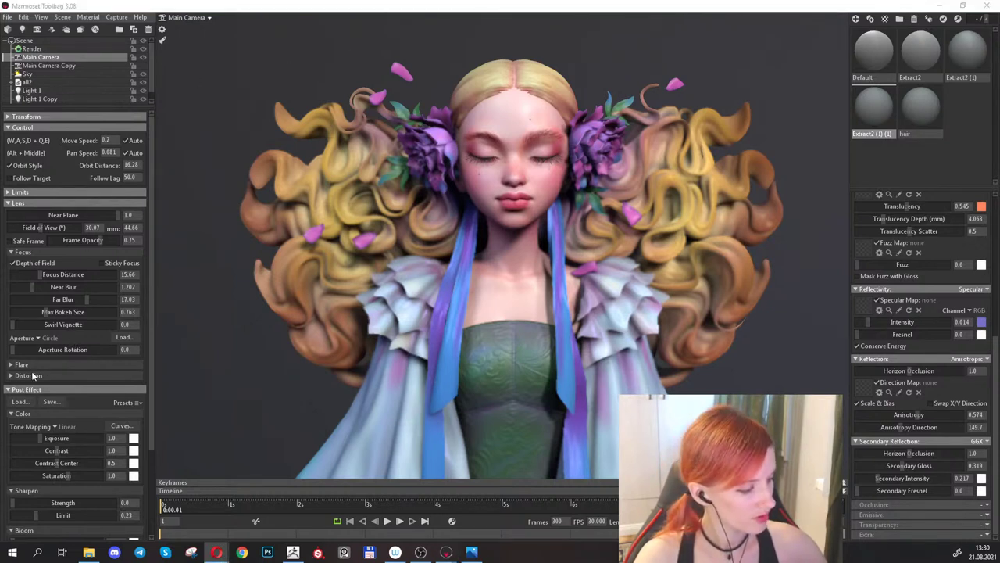
click(41, 338)
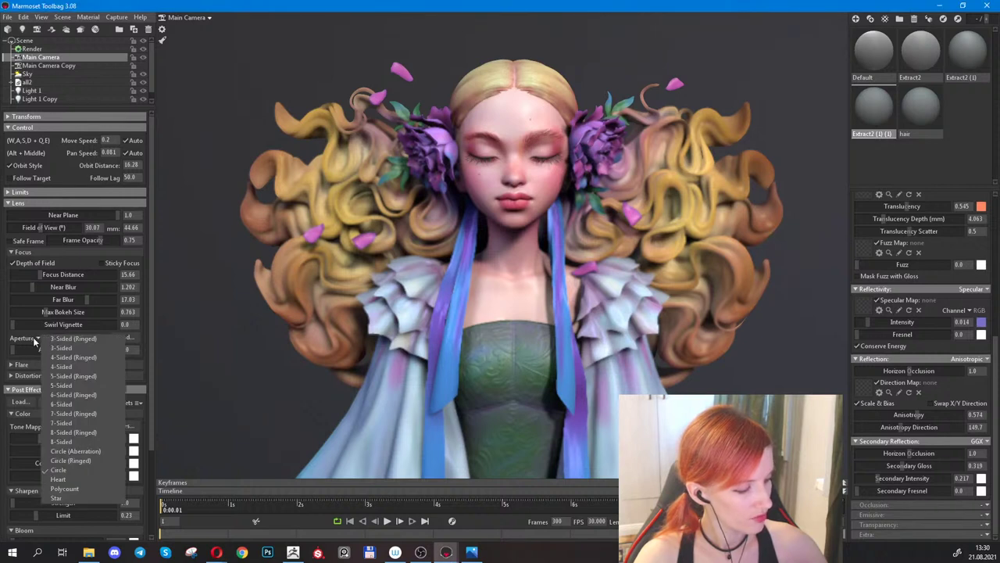
click(38, 341)
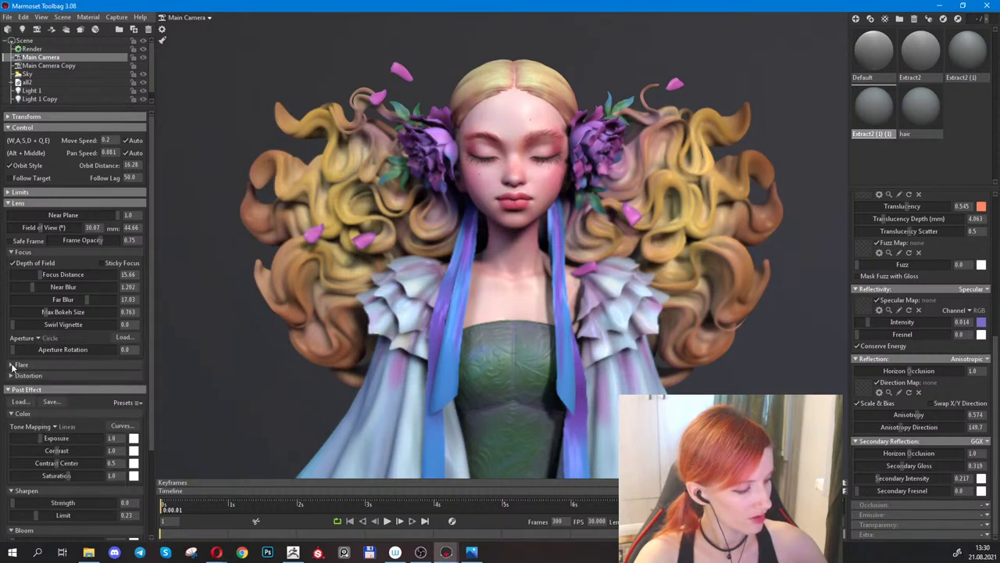
click(11, 365)
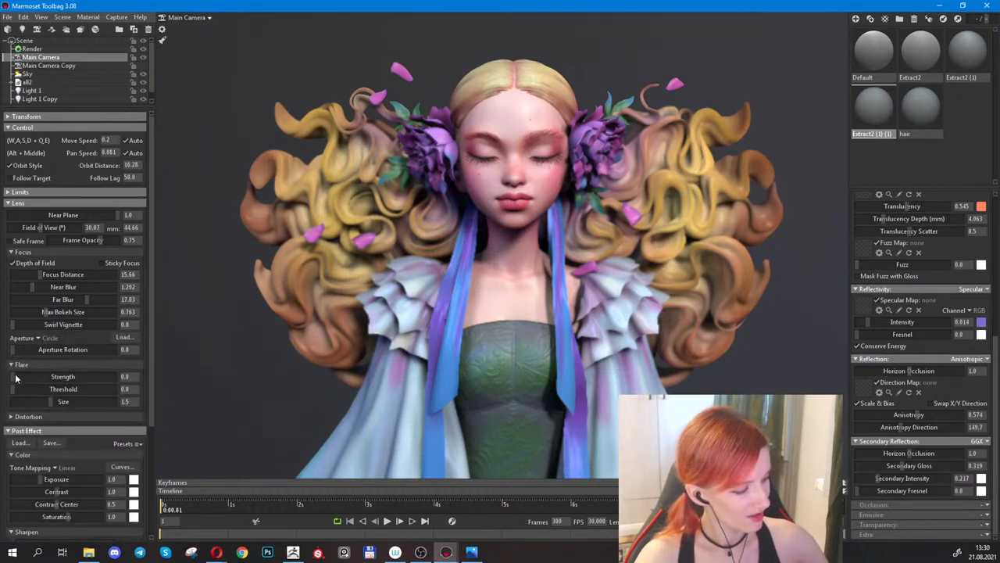
mouse_move(16, 378)
mouse_down()
mouse_move(157, 381)
mouse_move(4, 378)
mouse_move(21, 372)
mouse_up()
click(11, 365)
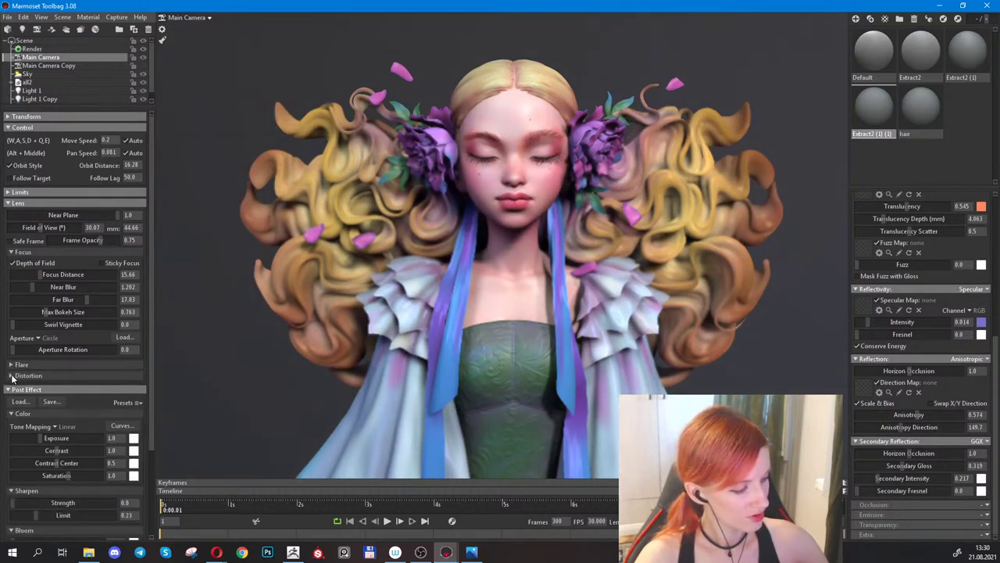
Add a slight chromatic aberration of about 0.021 to the Main Camera's lens distortion.
click(11, 376)
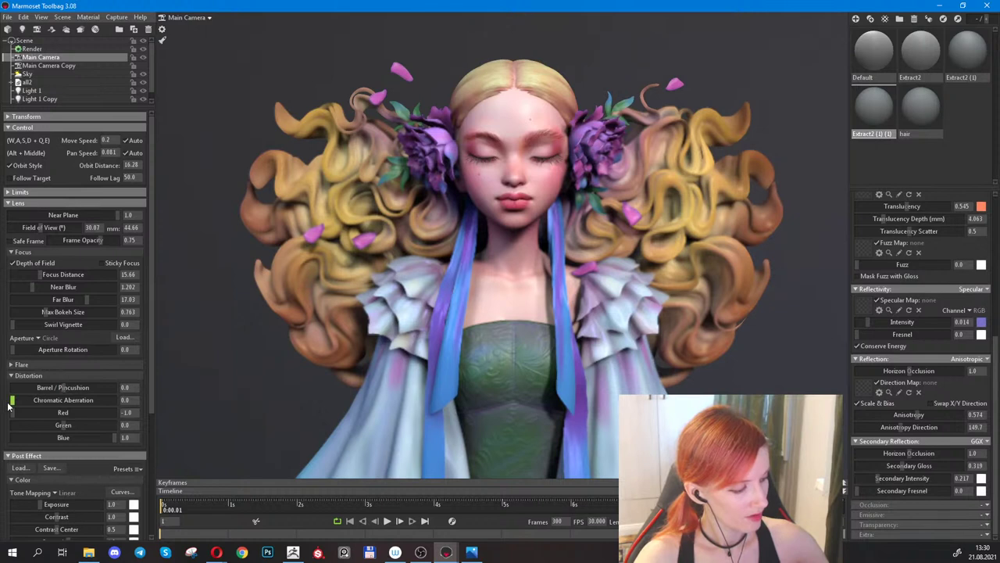
drag(13, 399, 189, 401)
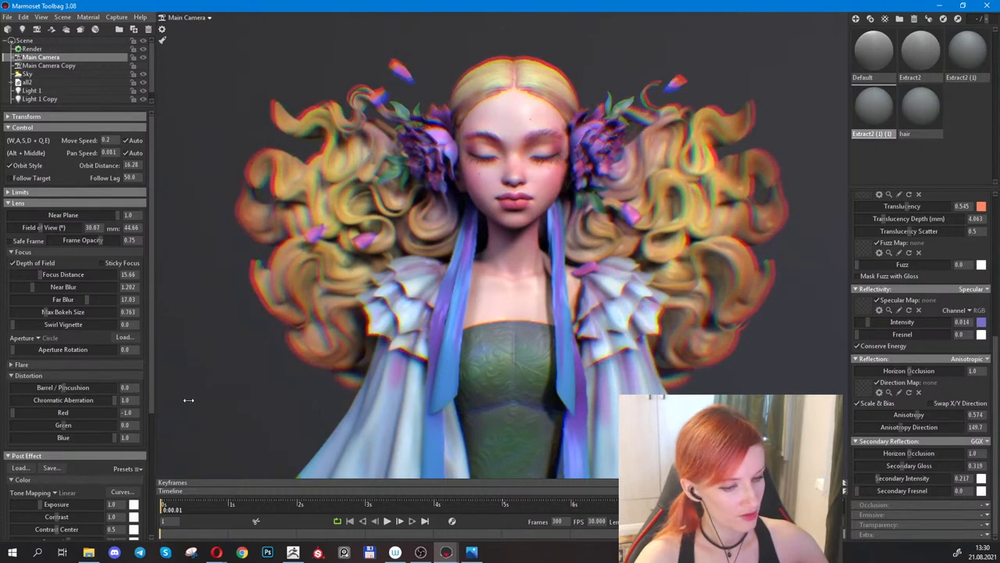
drag(117, 399, 18, 406)
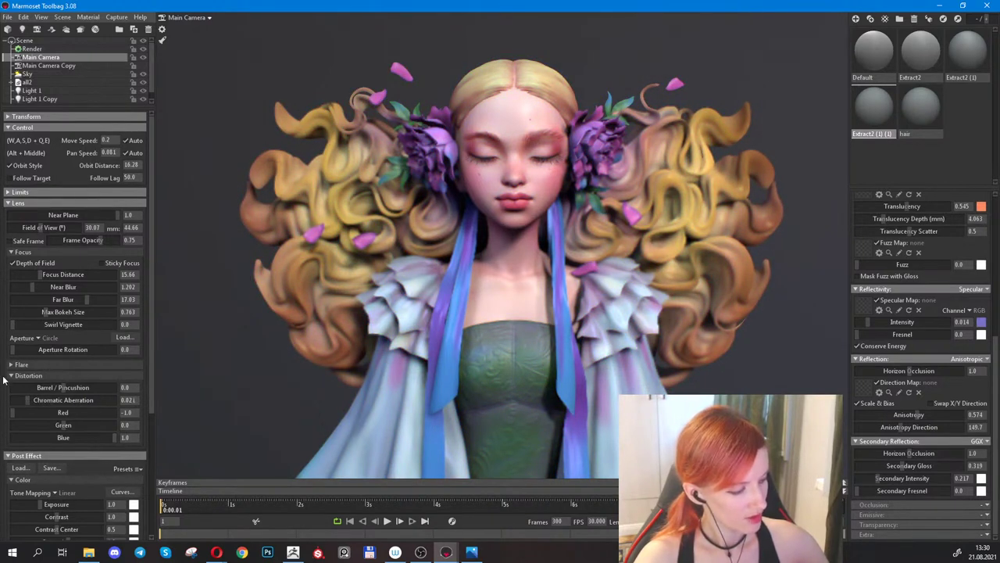
click(12, 376)
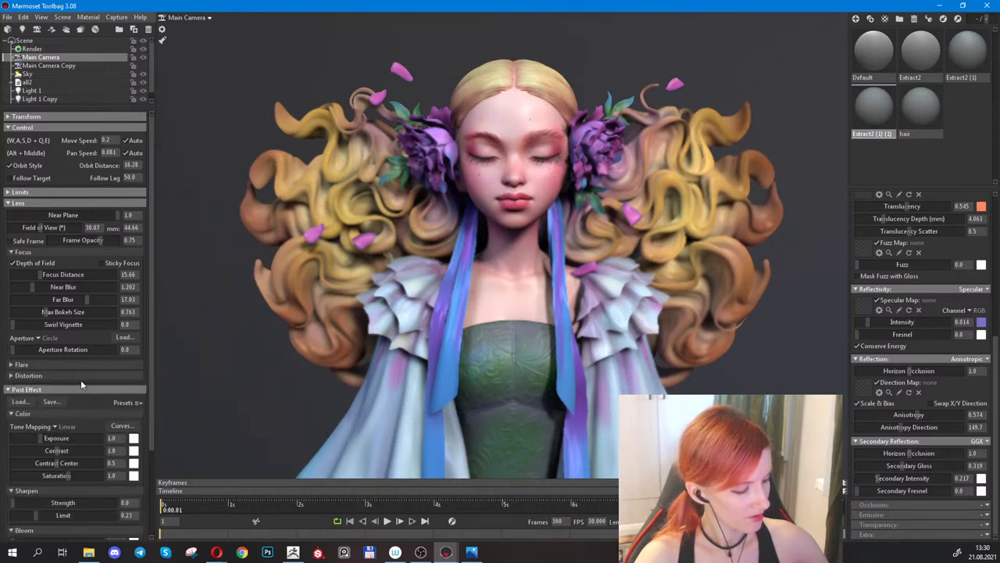
scroll(89, 372, down, 3)
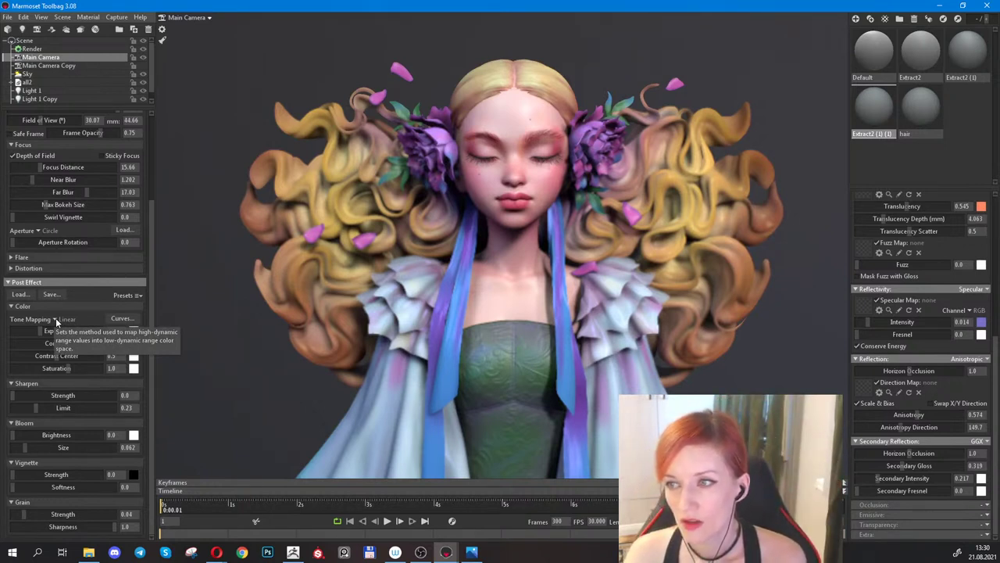
Set the Main Camera's tone mapping to Reinhard and check the character in the viewport.
key(alt+Tab)
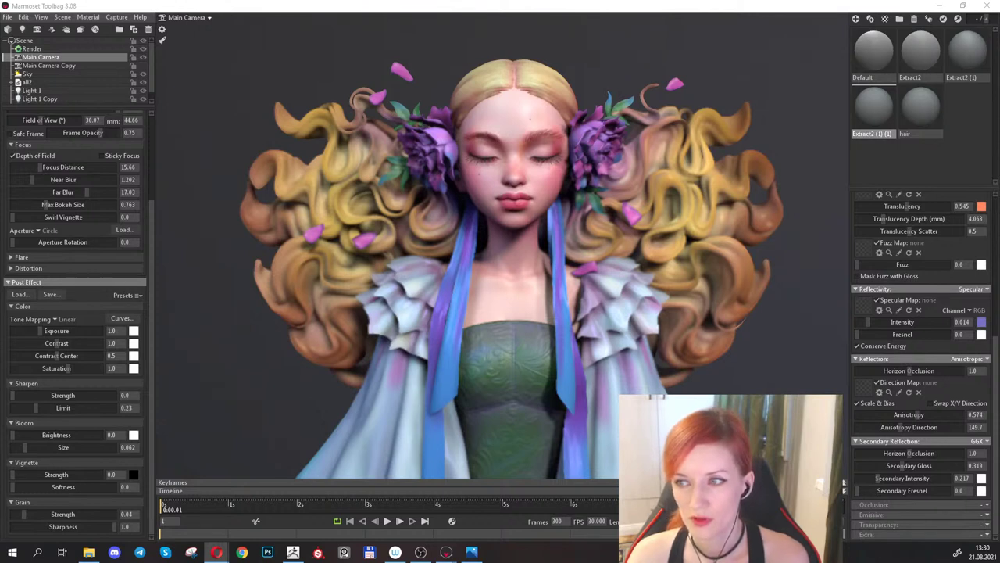
click(55, 320)
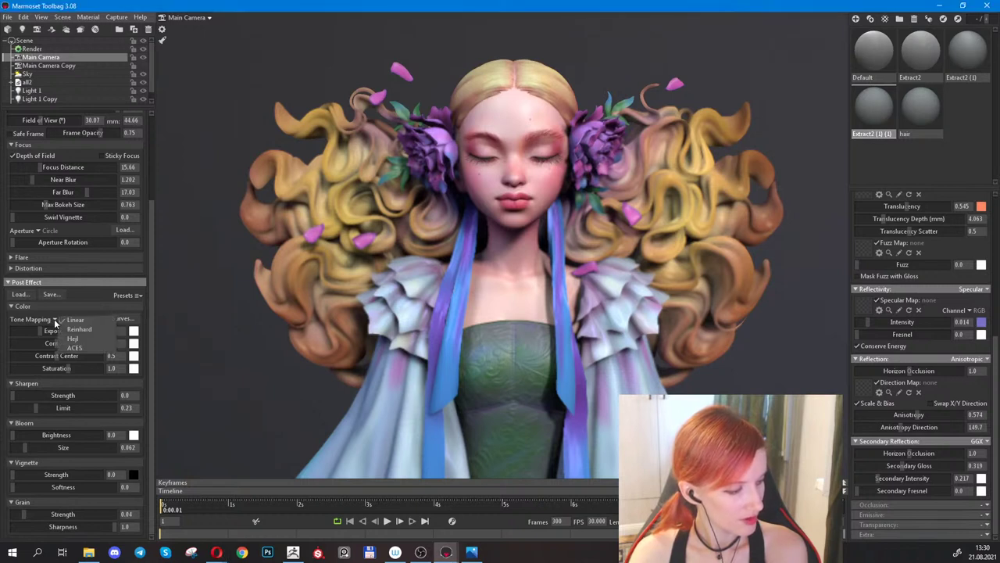
click(96, 329)
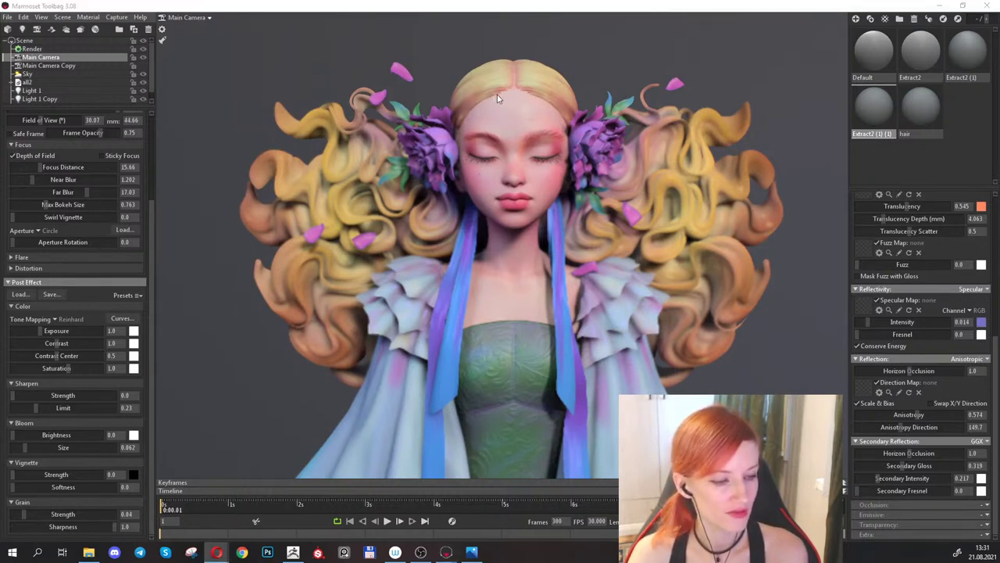
click(547, 53)
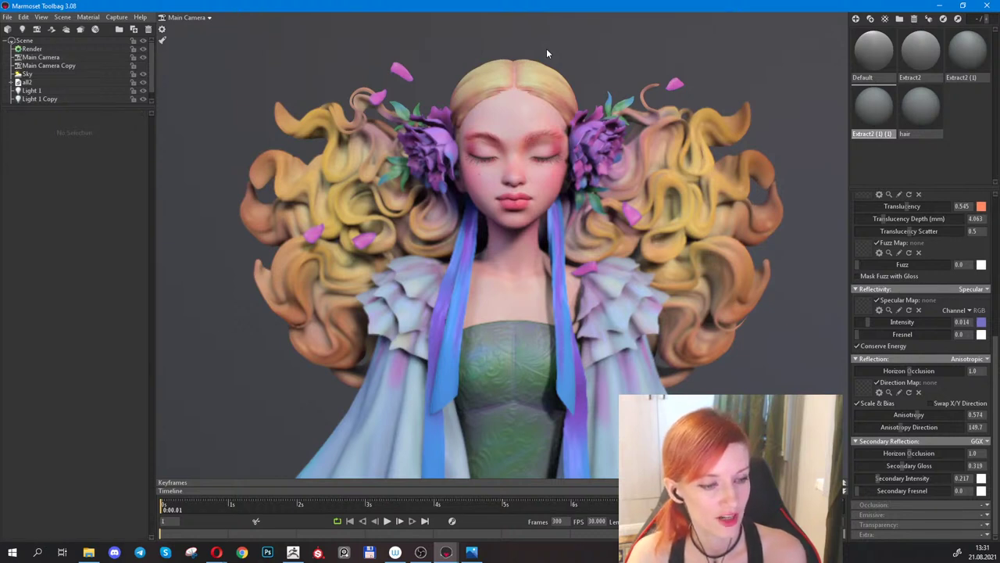
drag(505, 61, 233, 17)
scroll(387, 69, up, 2)
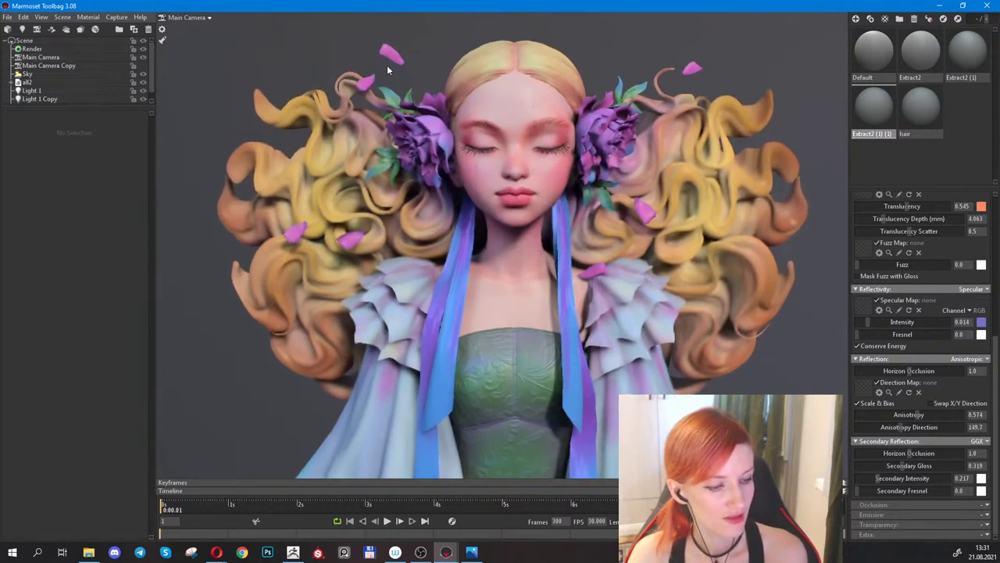
drag(387, 69, 404, 93)
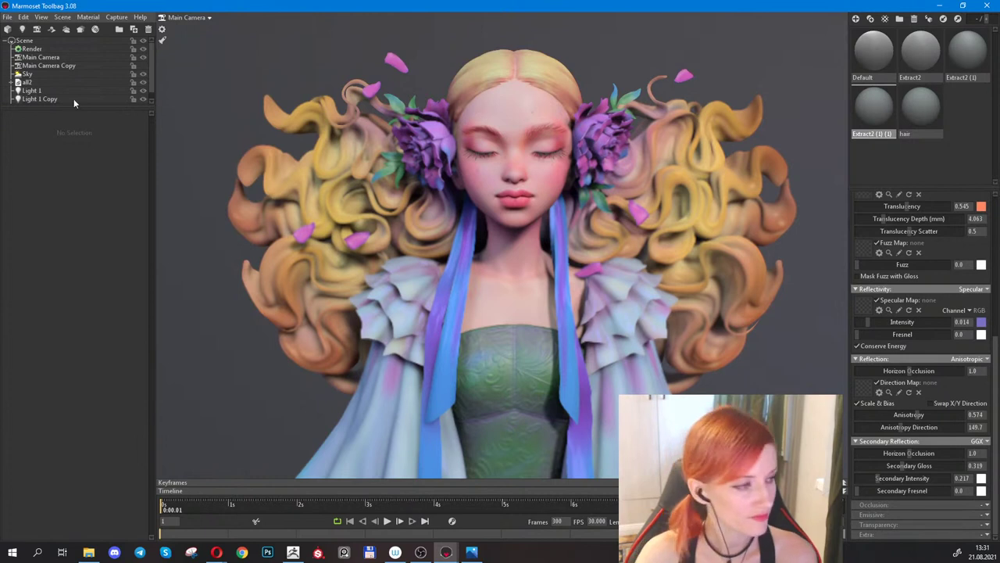
Raise the Main Camera's post effect saturation to 1.206.
click(40, 57)
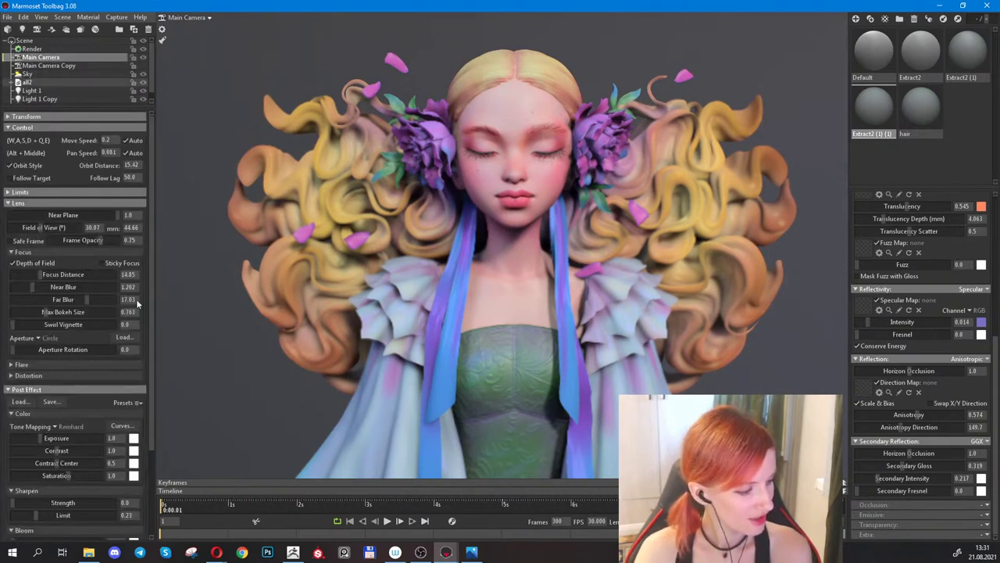
scroll(107, 414, down, 3)
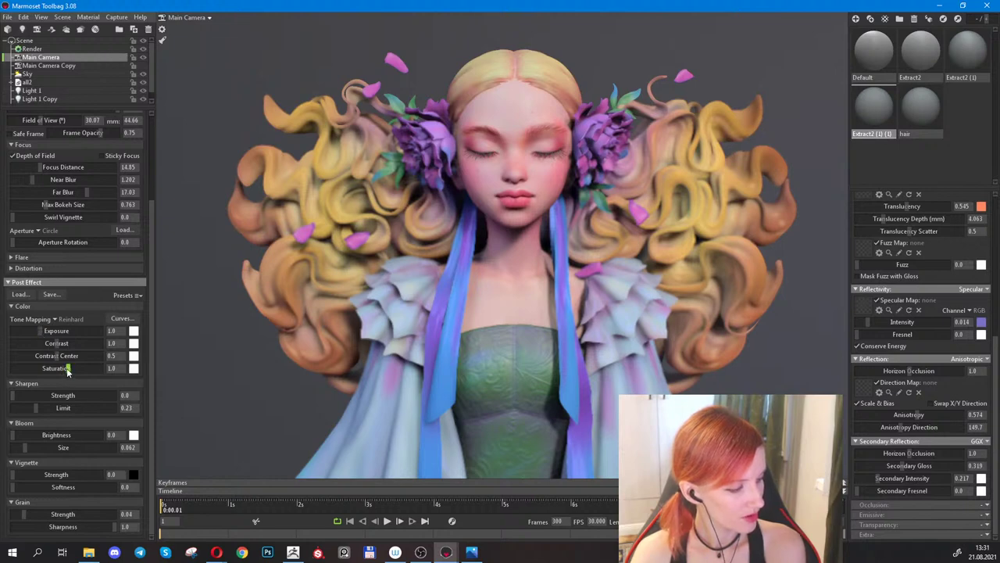
drag(67, 368, 72, 368)
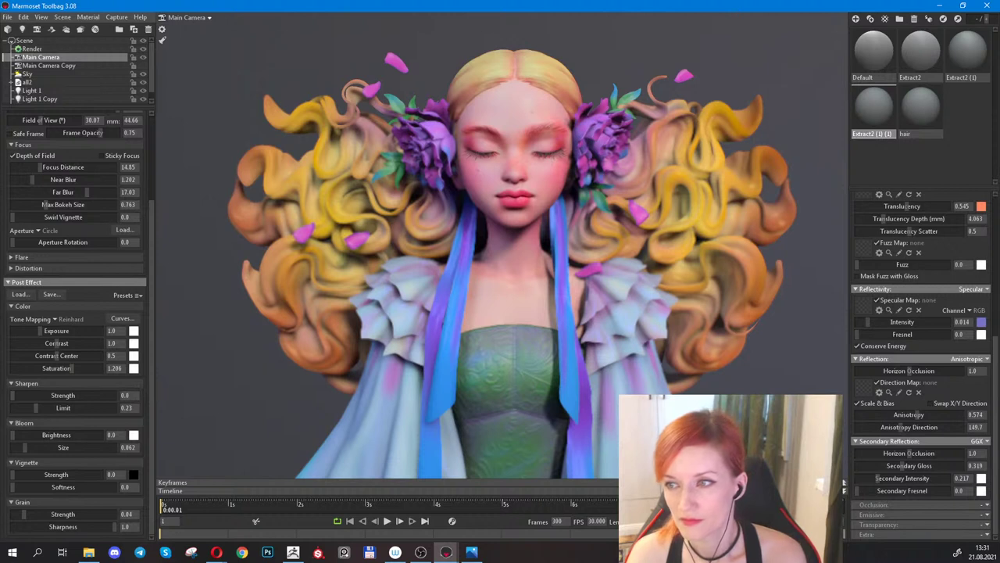
Switch to the Photos app and compare the reference painting with the character's render.
key(alt+Tab)
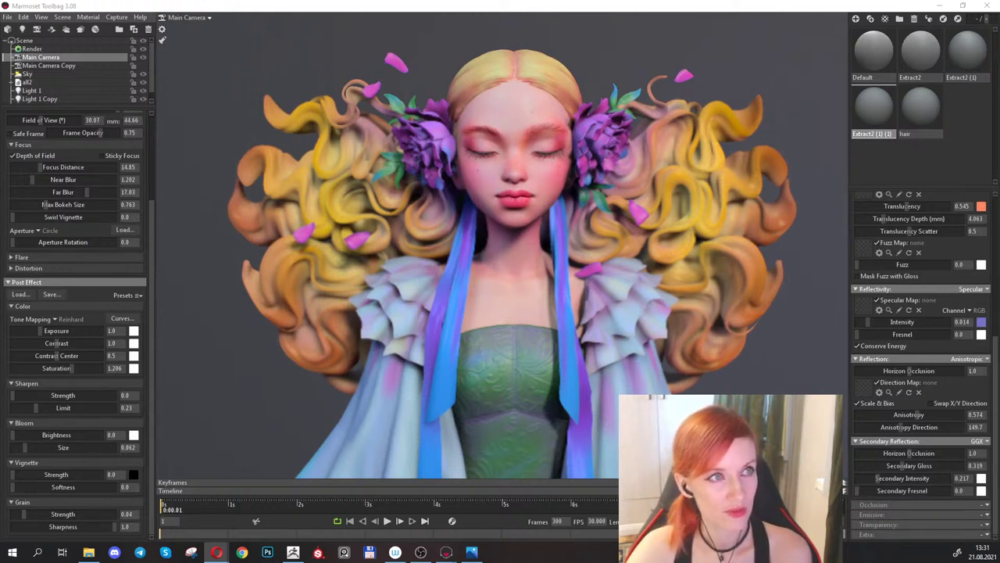
key(alt+Tab)
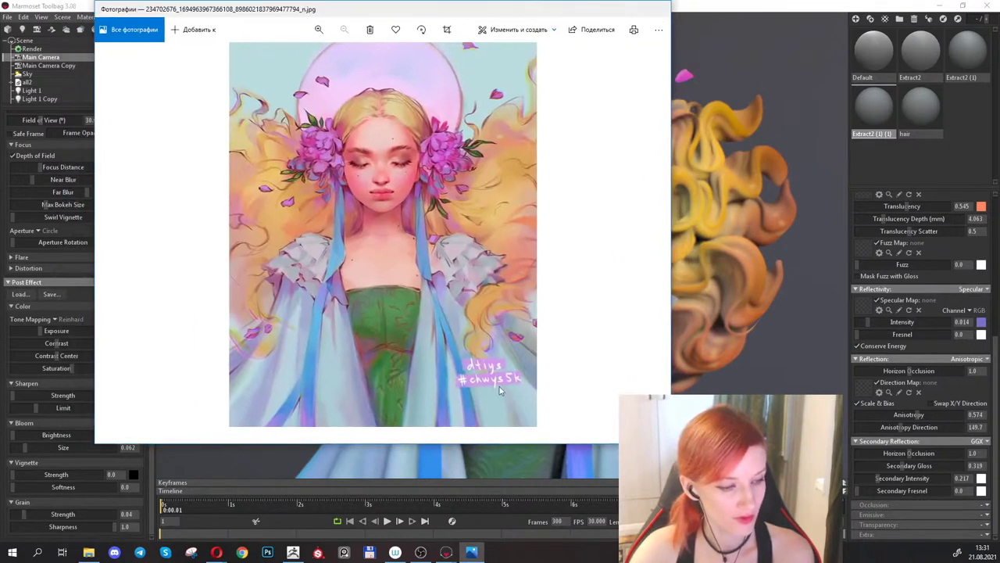
drag(515, 8, 438, 60)
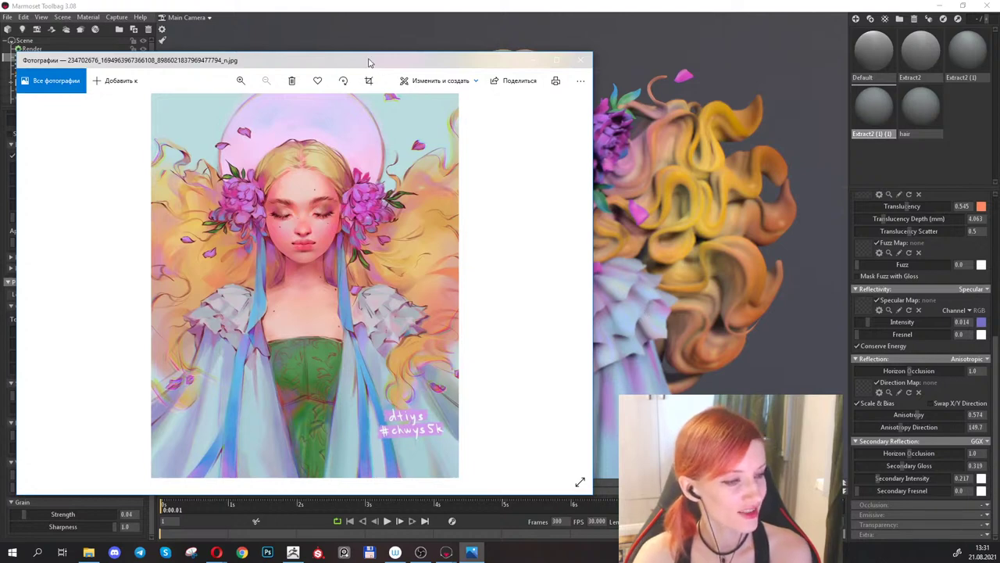
drag(377, 68, 548, 0)
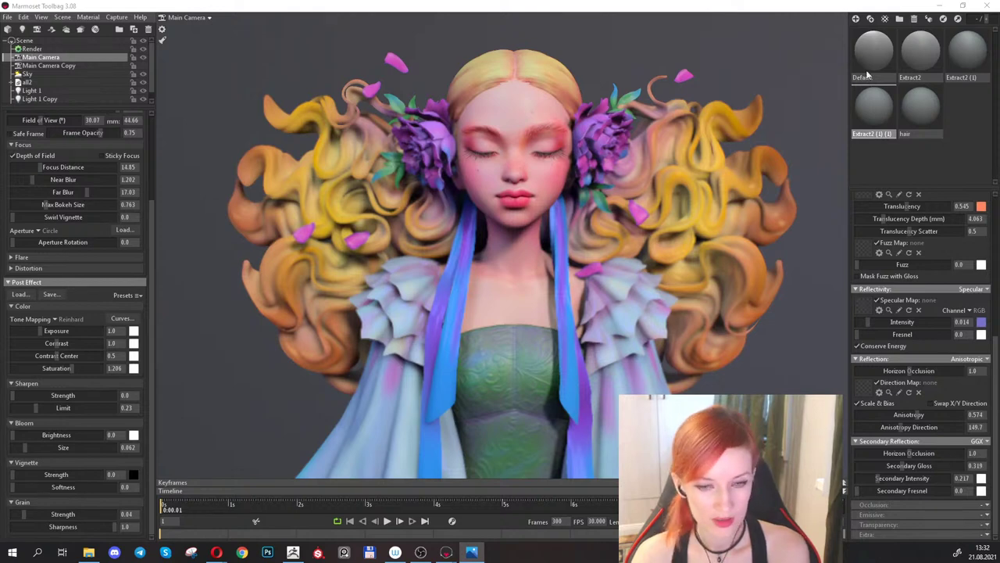
Set the Extract2 skin material's specular intensity to 0.094, secondary gloss to 0.561 and secondary intensity to 0.261.
click(966, 52)
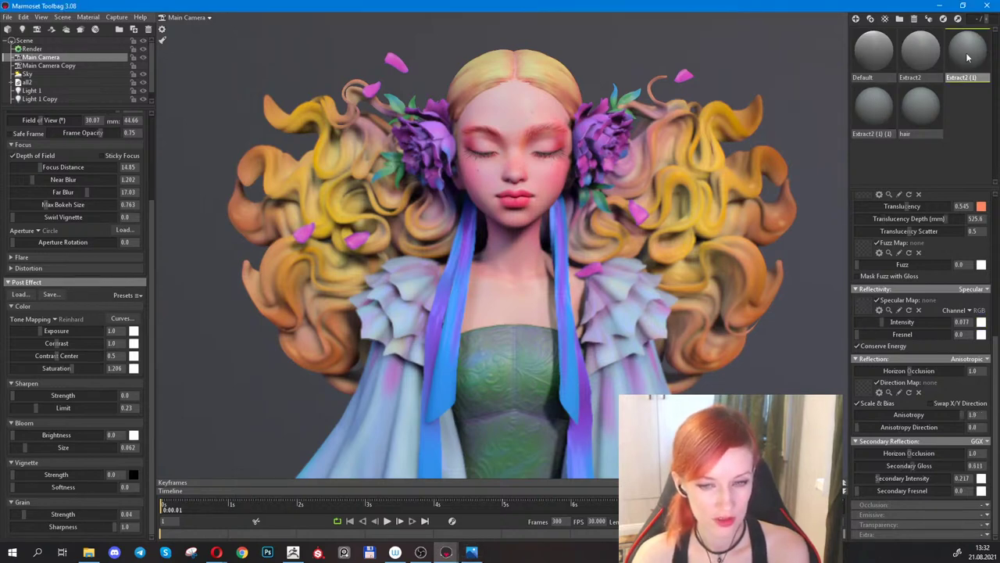
double_click(917, 54)
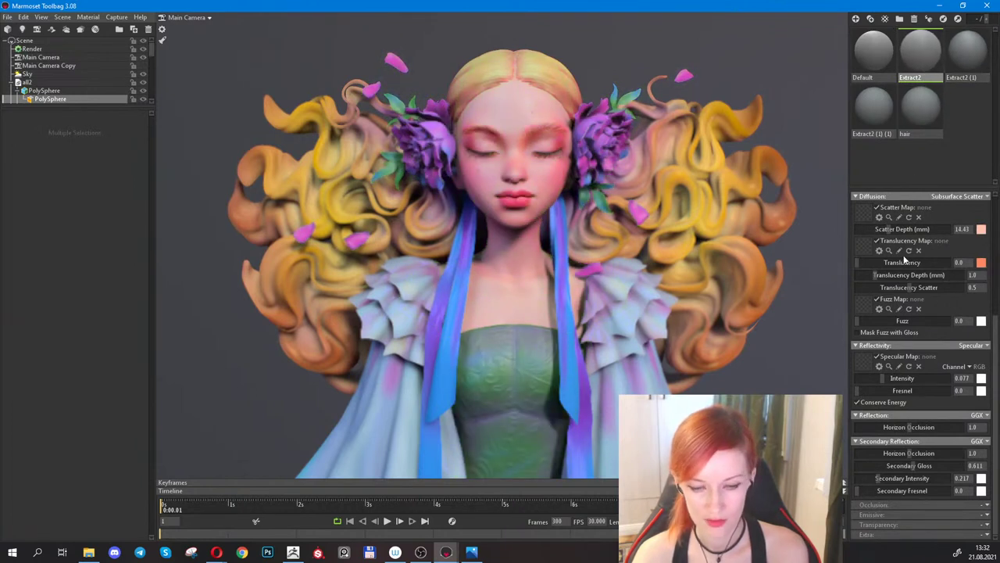
scroll(909, 258, up, 1)
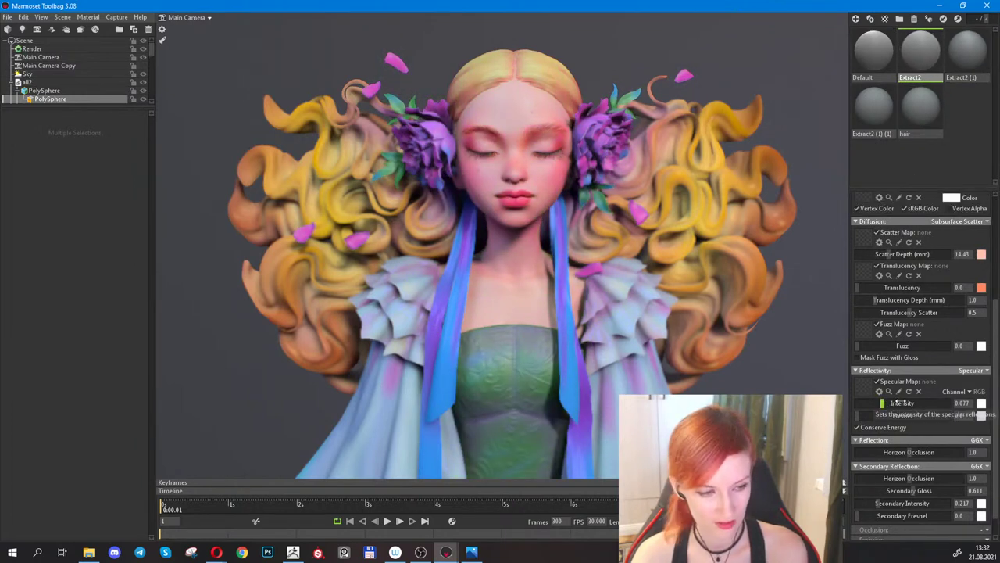
mouse_move(882, 402)
mouse_down()
mouse_move(898, 401)
mouse_move(886, 402)
mouse_up()
scroll(926, 419, down, 1)
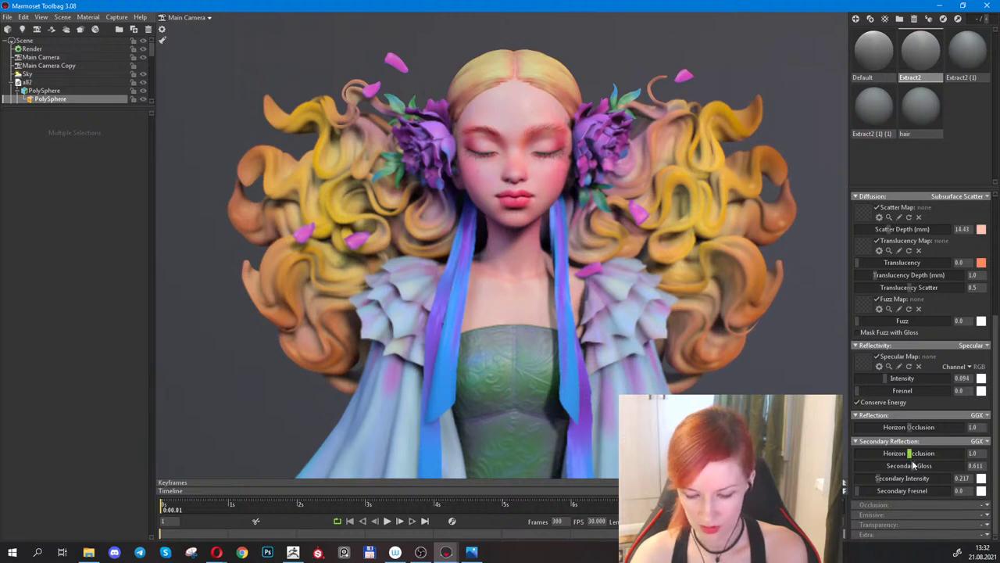
mouse_move(914, 465)
mouse_down()
mouse_move(942, 465)
mouse_move(890, 465)
mouse_move(917, 466)
mouse_move(881, 478)
mouse_move(911, 465)
mouse_up()
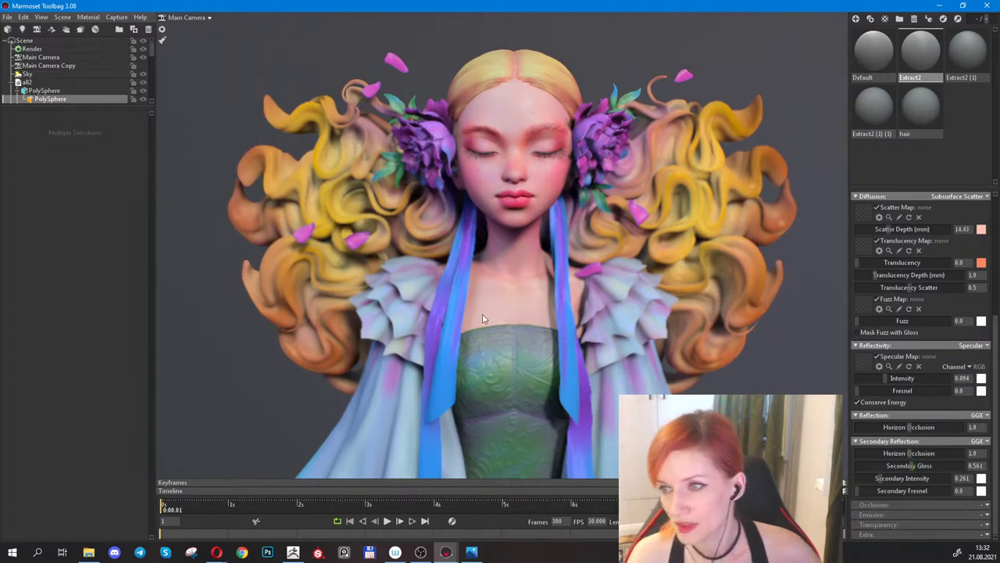
Try the Hejl and ACES tone mapping on the Main Camera and return to Reinhard.
click(47, 57)
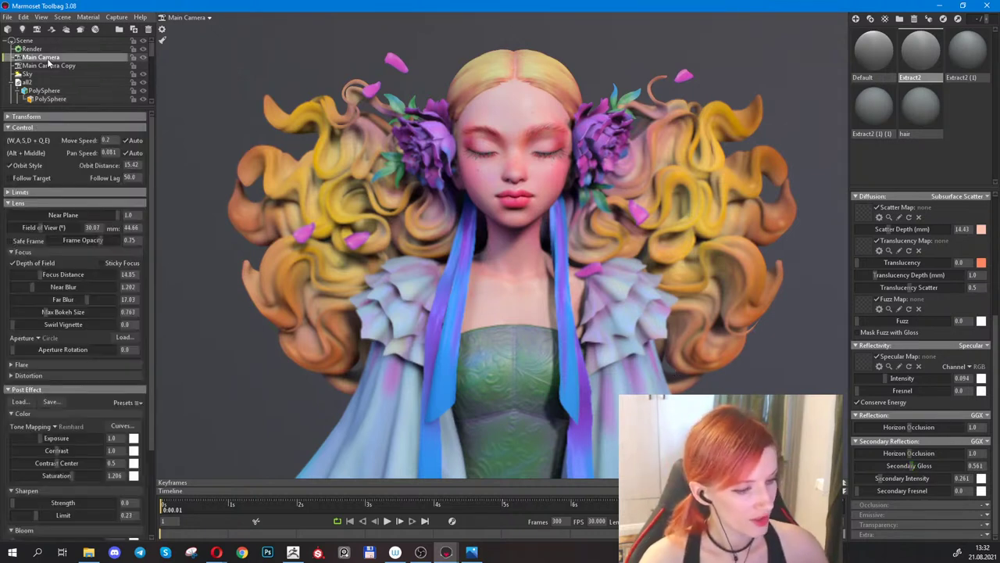
scroll(110, 393, down, 3)
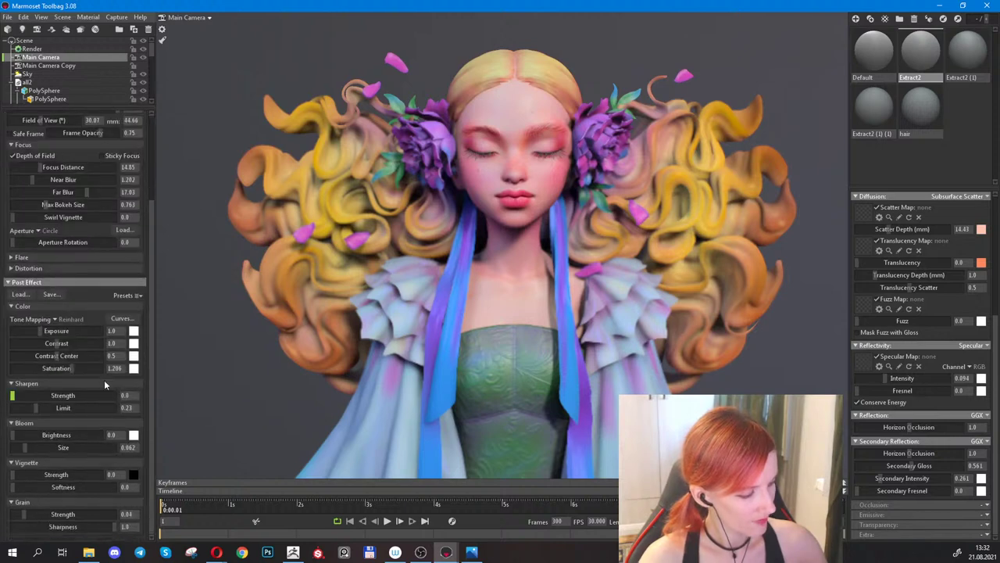
click(56, 320)
click(71, 336)
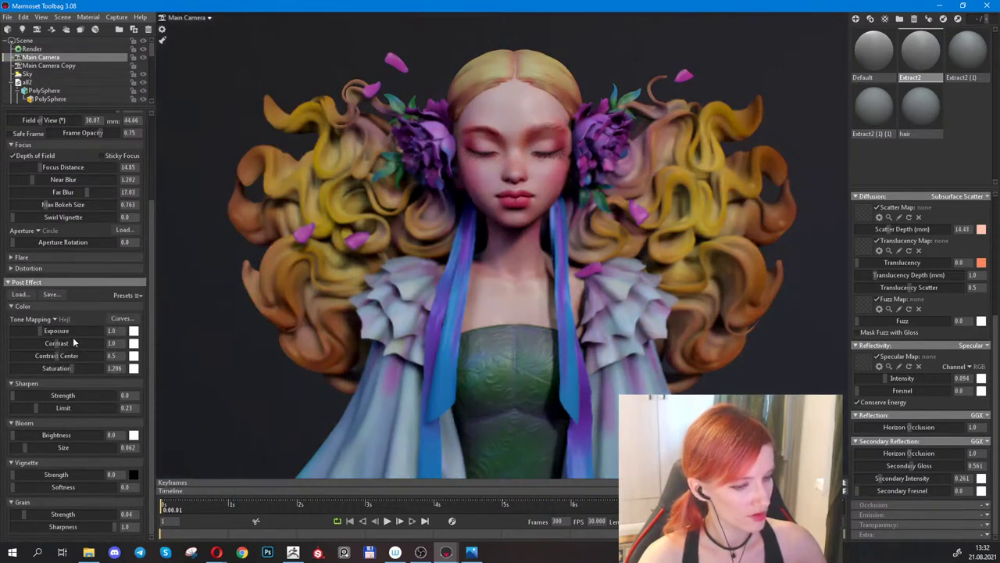
click(56, 319)
click(70, 344)
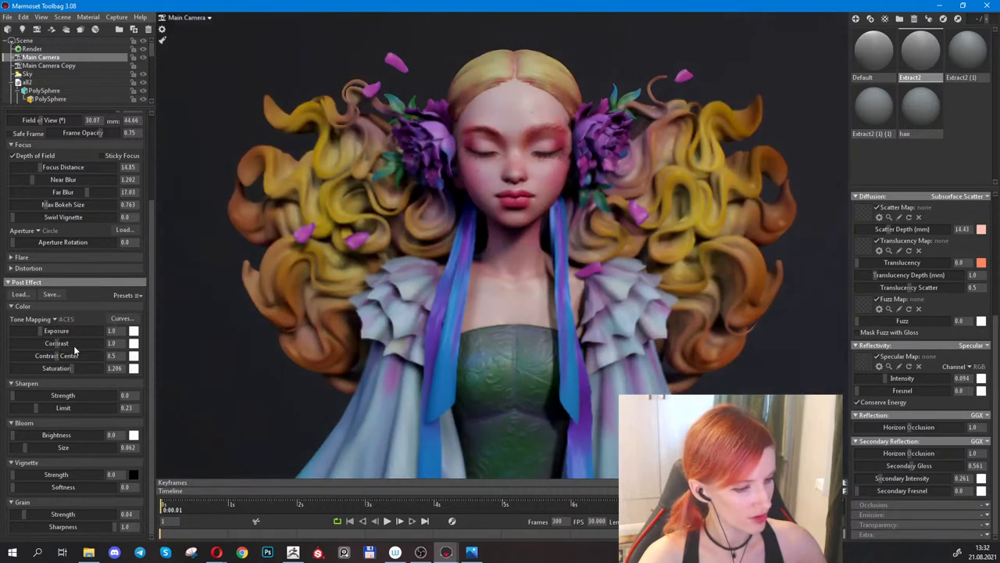
click(55, 320)
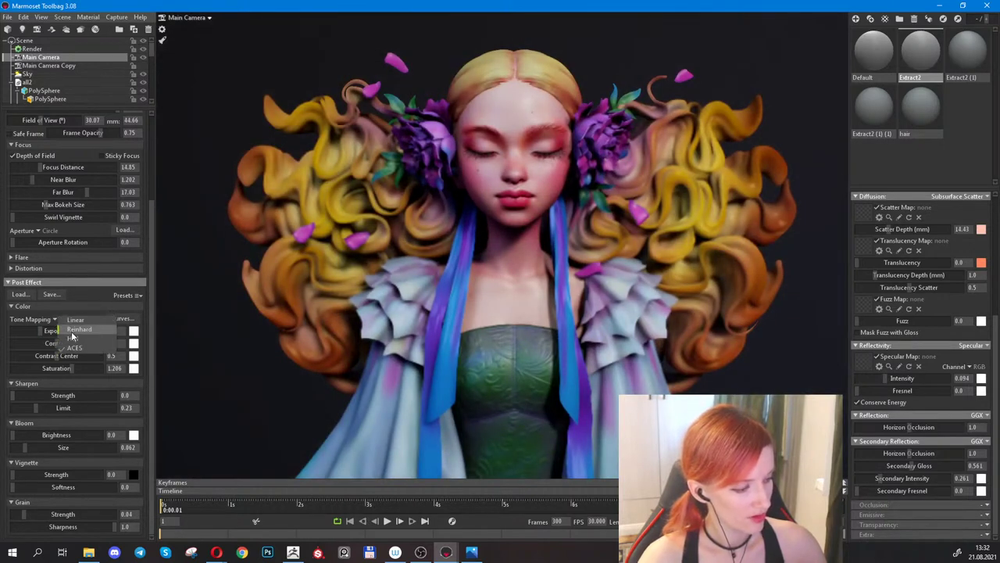
click(74, 330)
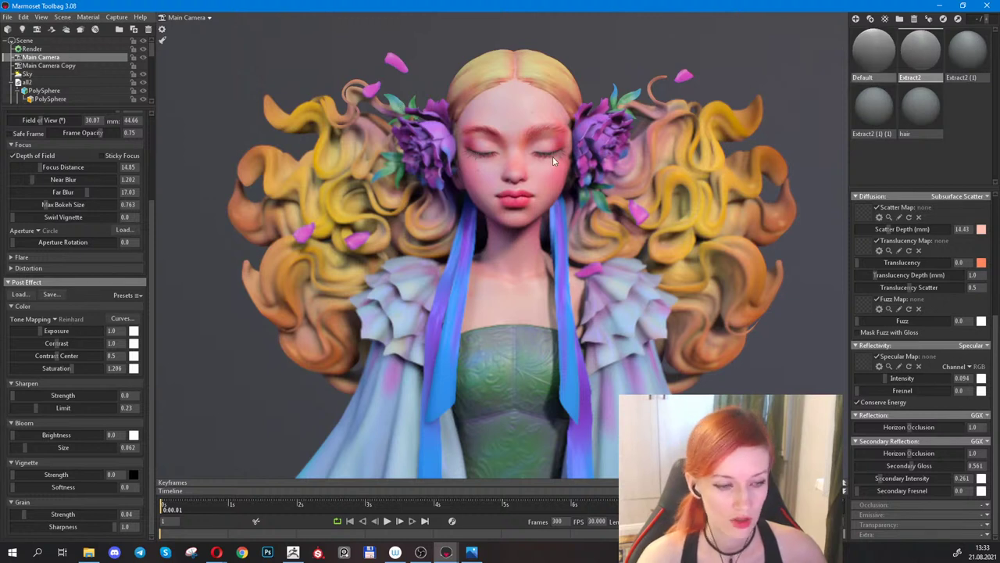
Try the Default material on the face and put the Extract2 material back on it.
click(876, 45)
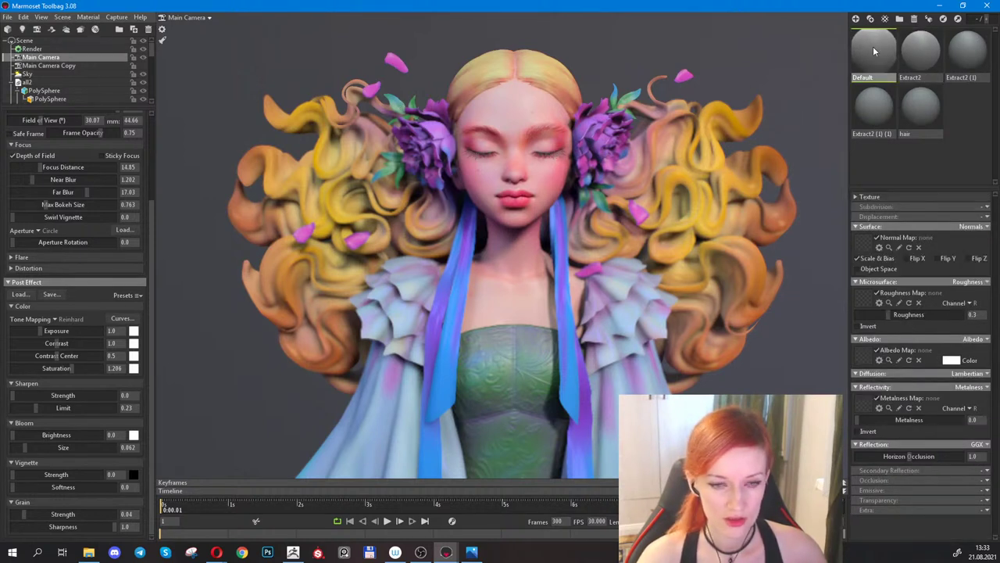
drag(873, 46, 552, 154)
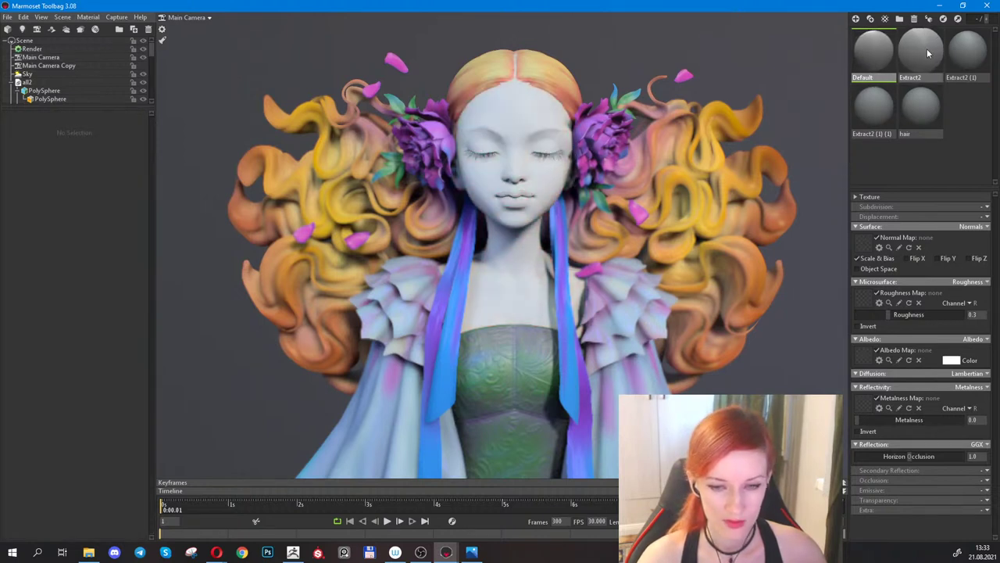
drag(922, 50, 512, 105)
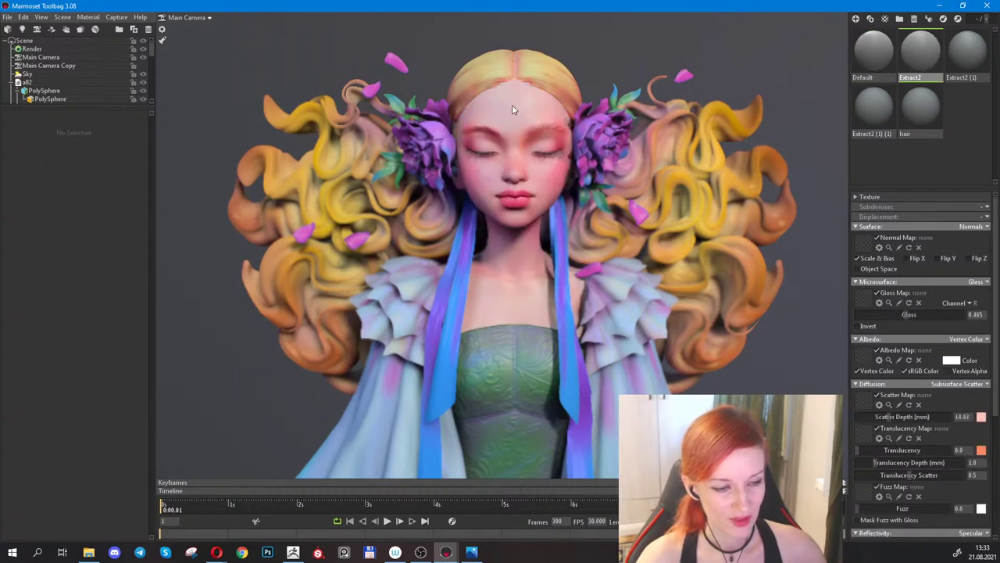
Locate the eyelash mesh Extract11 in the expanded scene list and assign the Default material to it.
click(873, 53)
scroll(590, 104, up, 5)
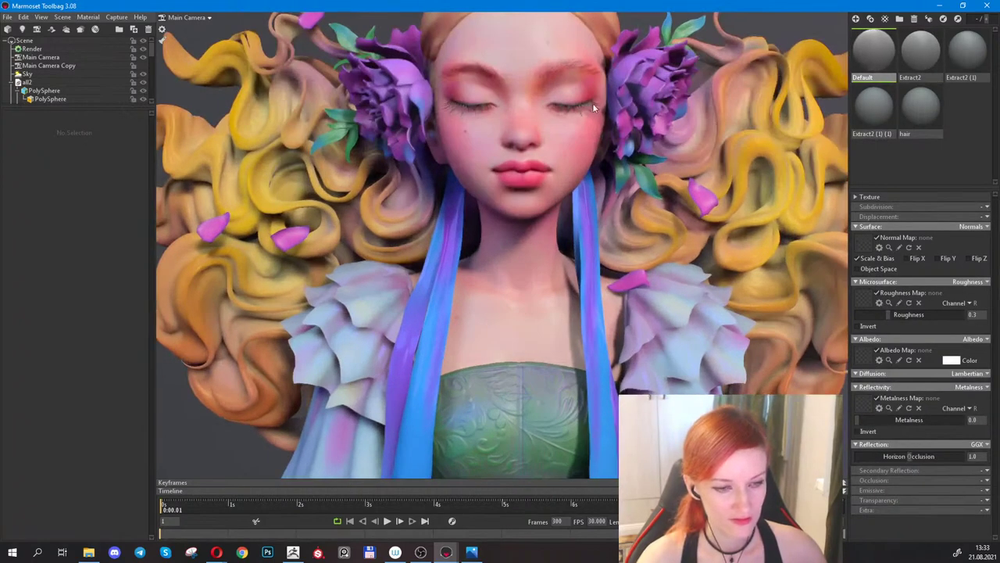
click(591, 109)
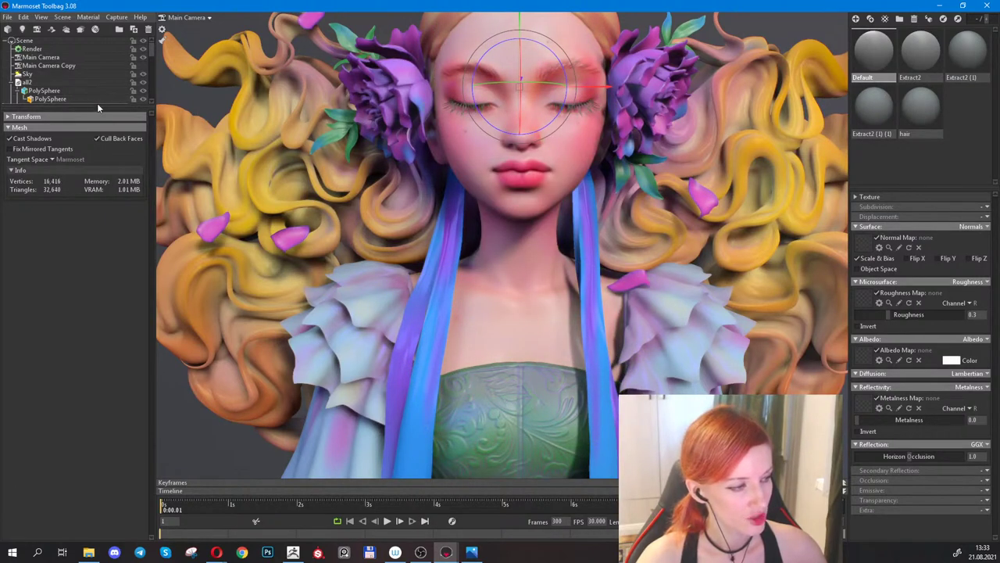
drag(97, 103, 129, 289)
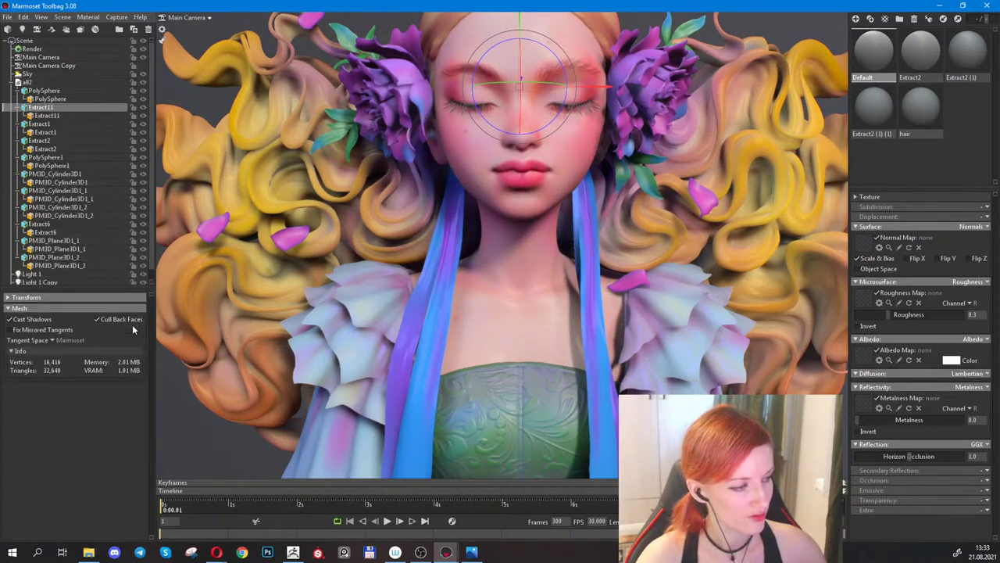
drag(132, 329, 133, 329)
click(923, 54)
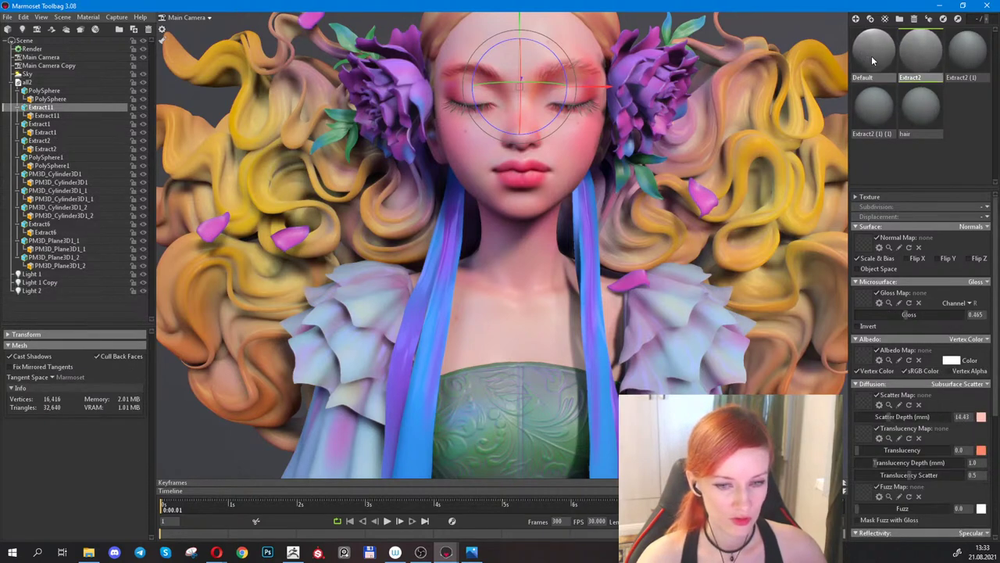
drag(873, 60, 63, 112)
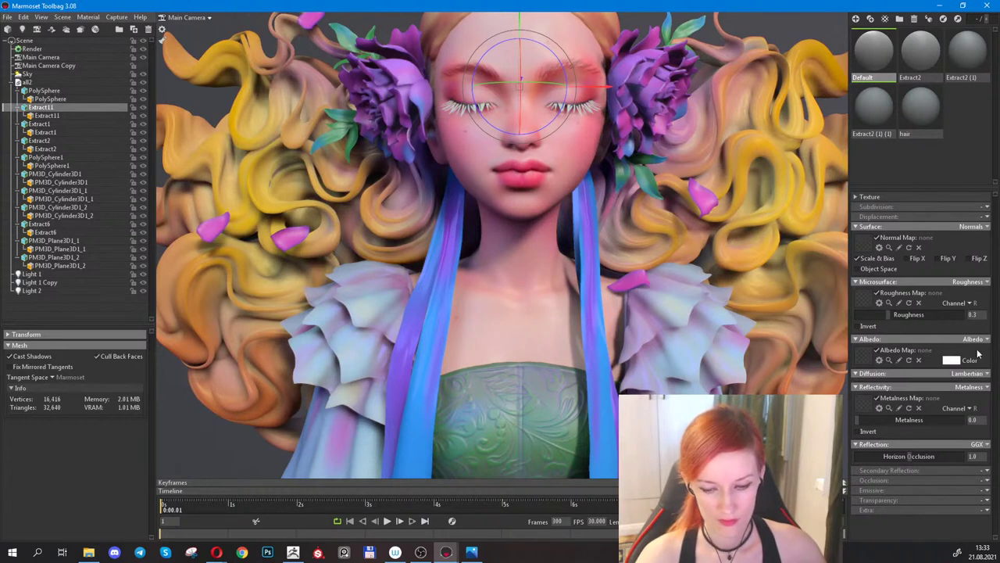
Give the eyelashes' Default material a black albedo color (000000), roughness 1.0 and metalness 1.0.
click(988, 338)
click(940, 361)
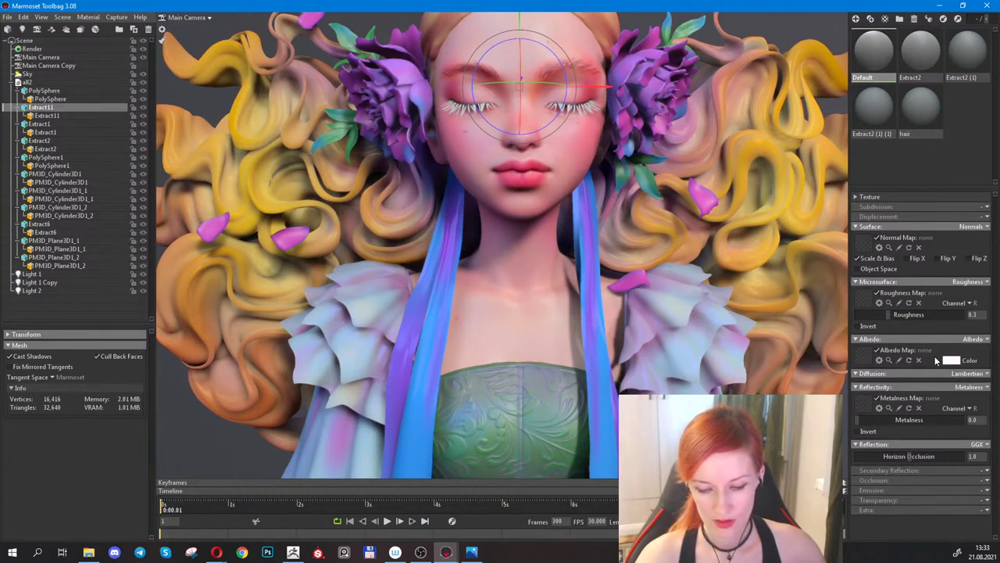
click(951, 361)
drag(505, 349, 468, 378)
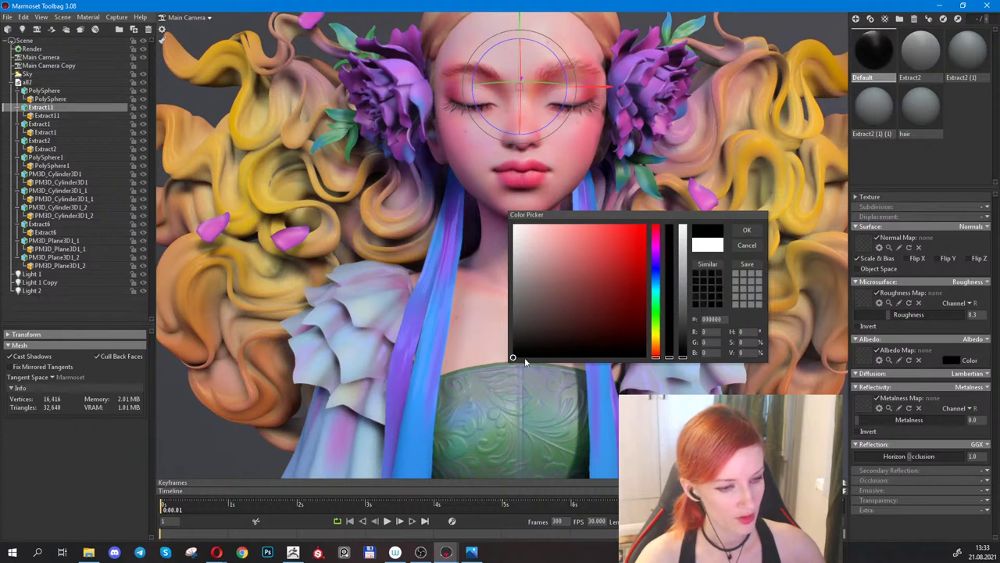
click(853, 266)
drag(888, 315, 996, 321)
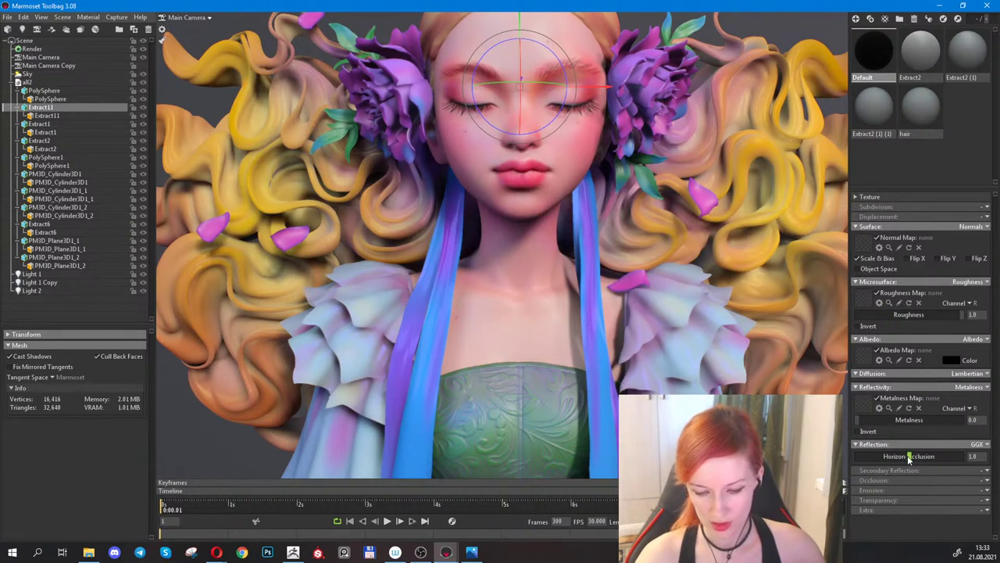
drag(907, 420, 996, 418)
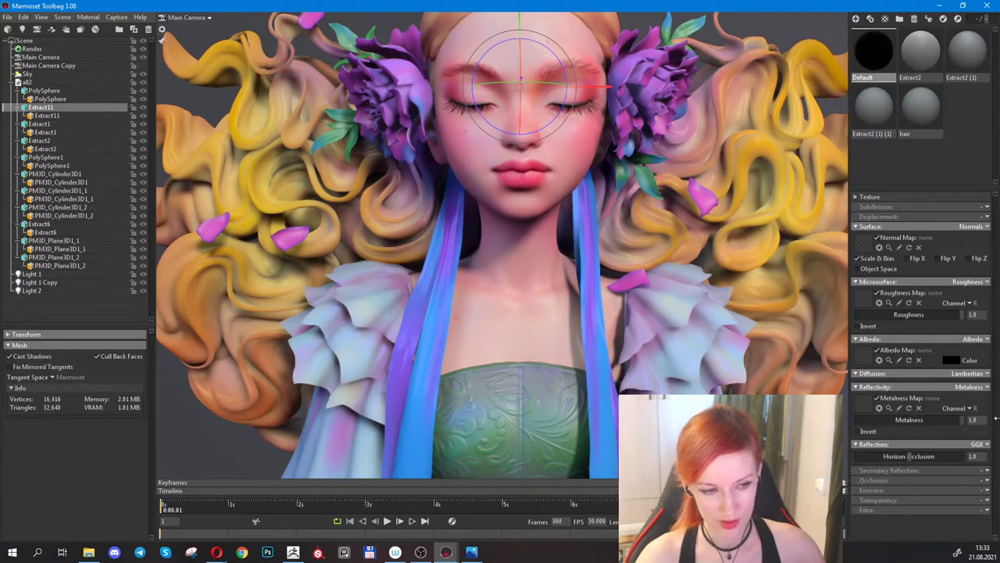
scroll(598, 302, down, 4)
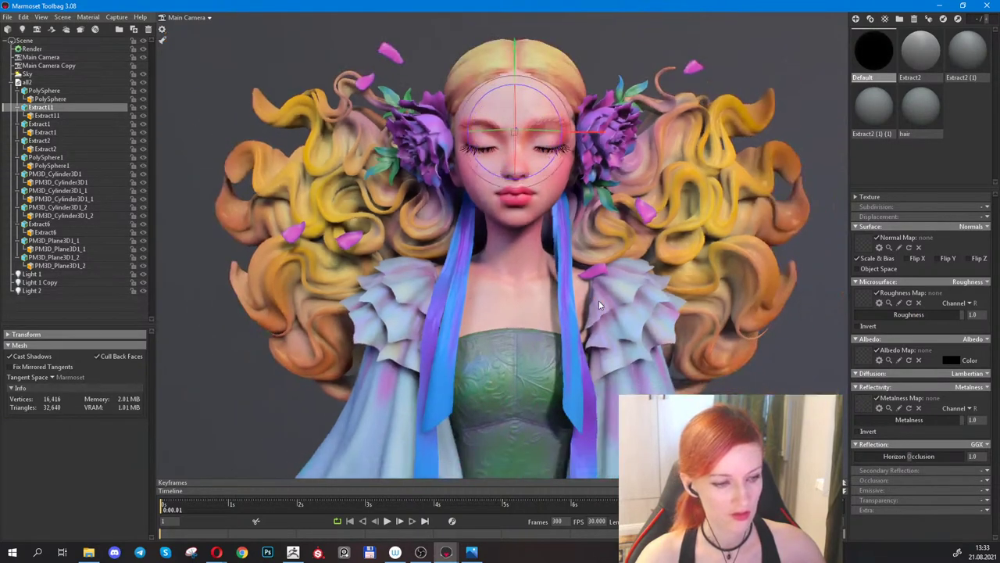
Select the Main Camera and set its depth-of-field focus point on the character's face.
scroll(599, 280, down, 2)
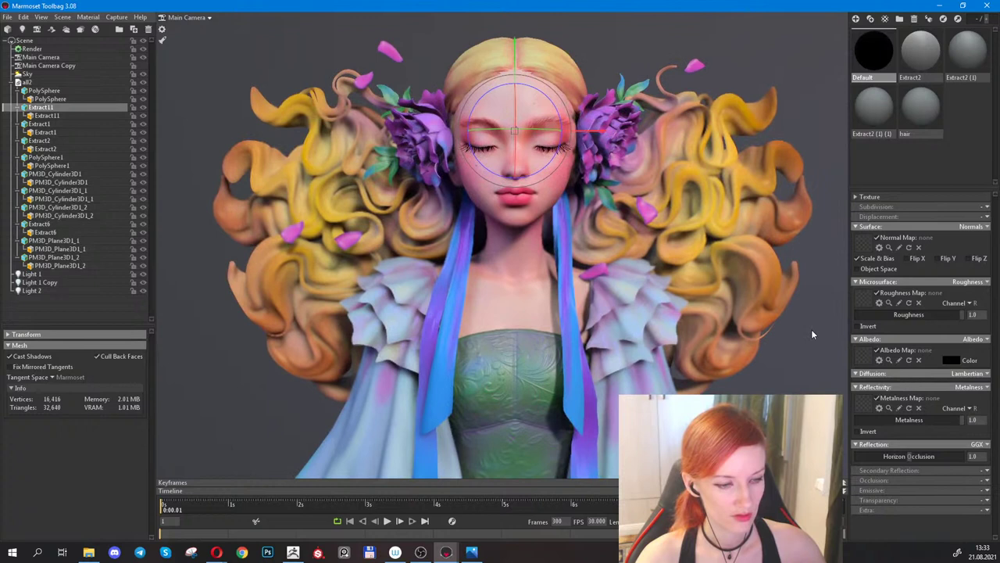
key(Escape)
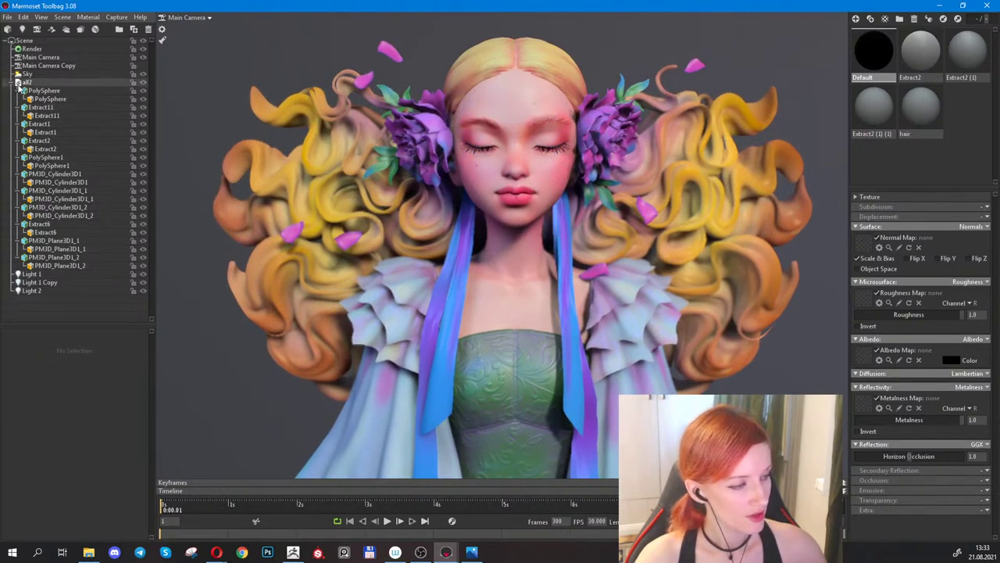
click(47, 58)
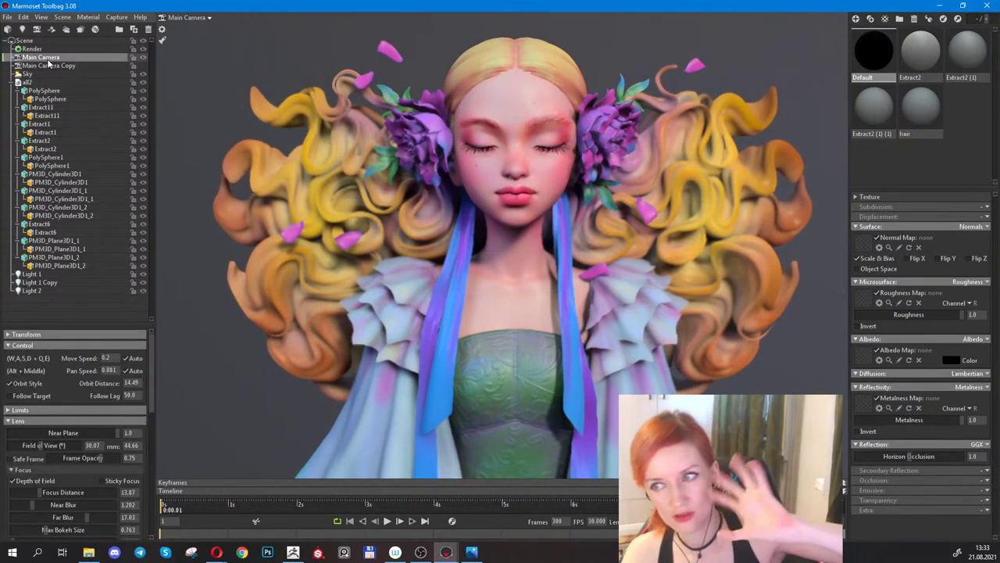
scroll(510, 182, down, 3)
scroll(510, 188, down, 2)
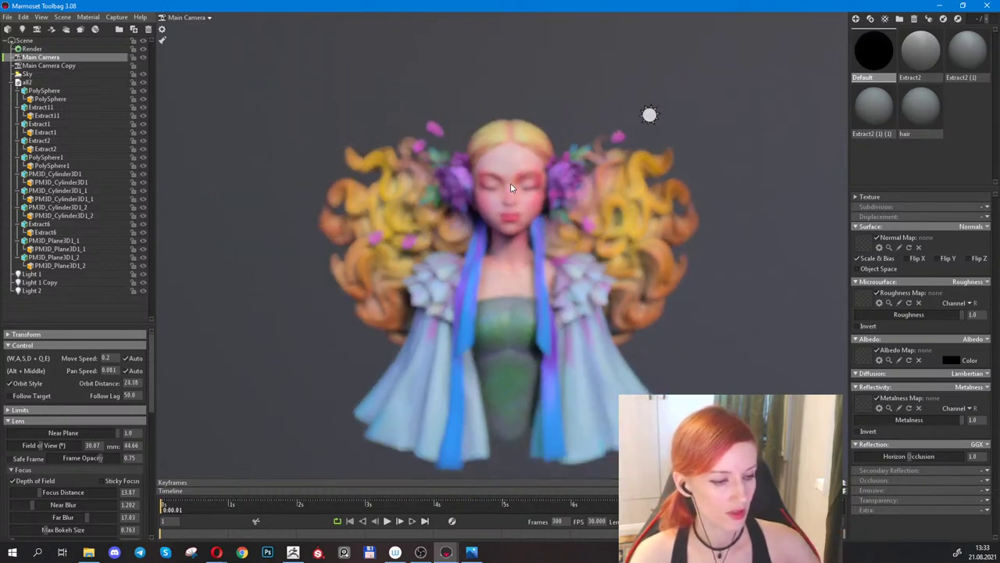
scroll(507, 179, up, 5)
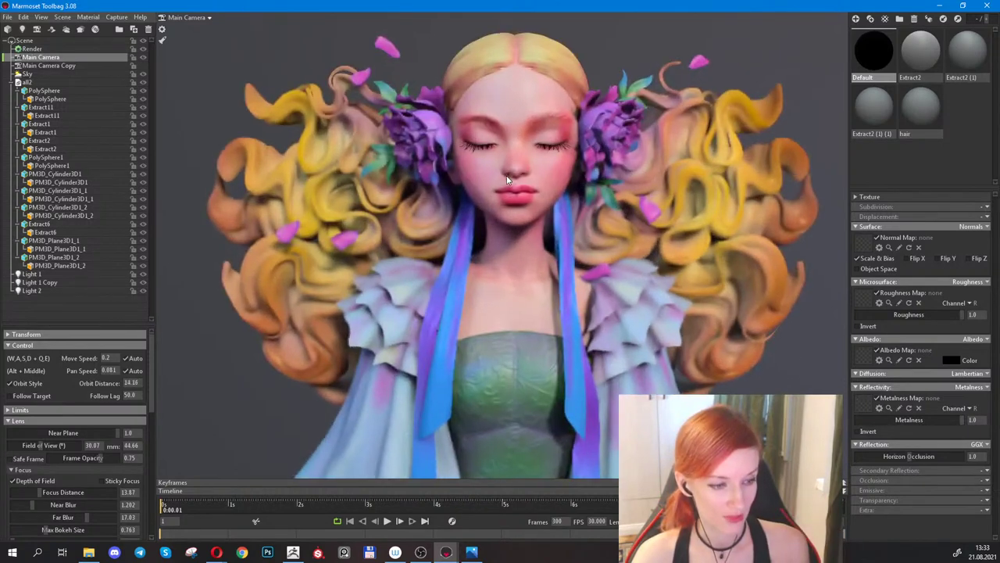
ctrl+click(515, 165)
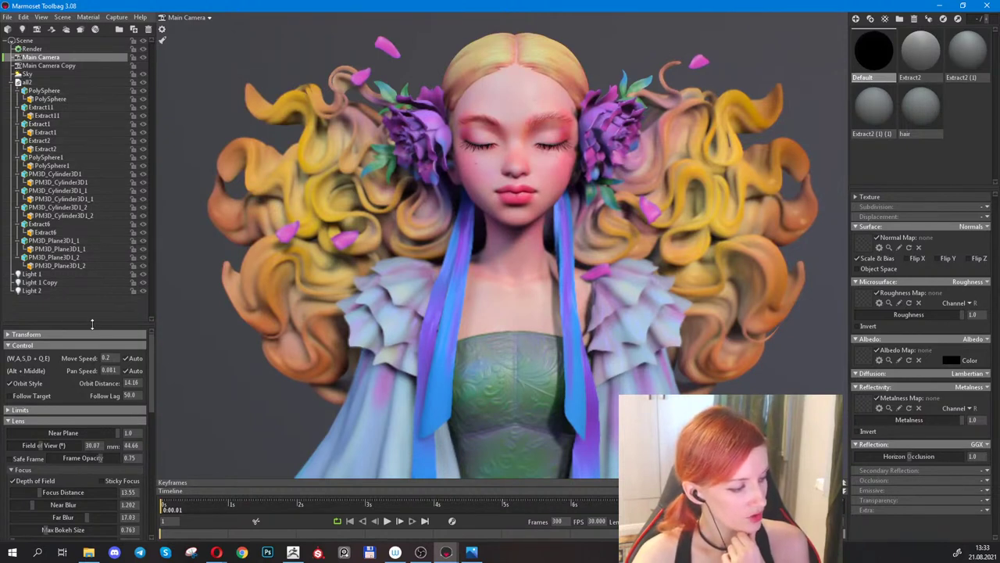
Enable Sticky Focus for the Main Camera's depth of field and check the focus at different zoom distances.
drag(92, 324, 88, 125)
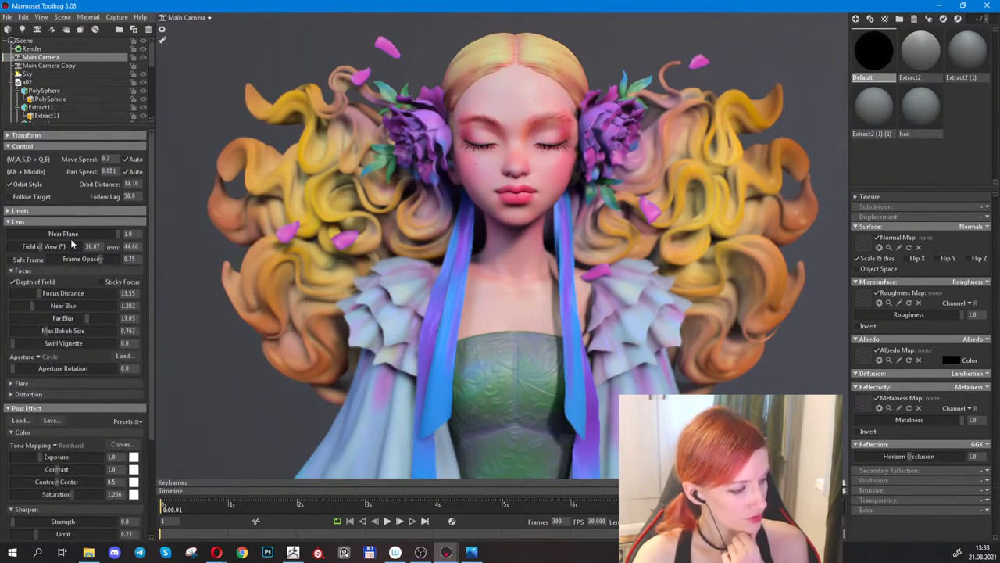
click(102, 281)
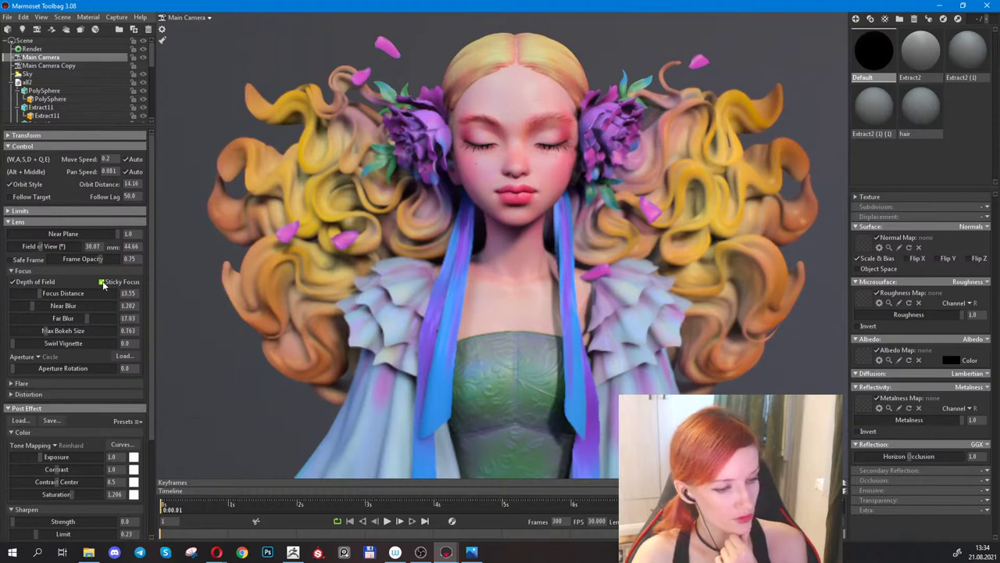
scroll(434, 225, down, 3)
scroll(525, 183, up, 3)
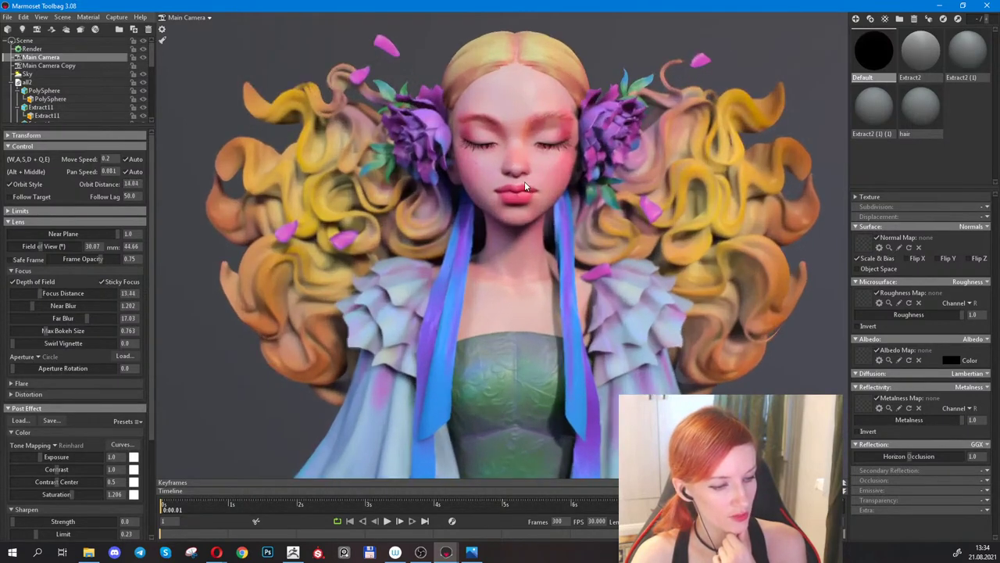
scroll(524, 182, up, 3)
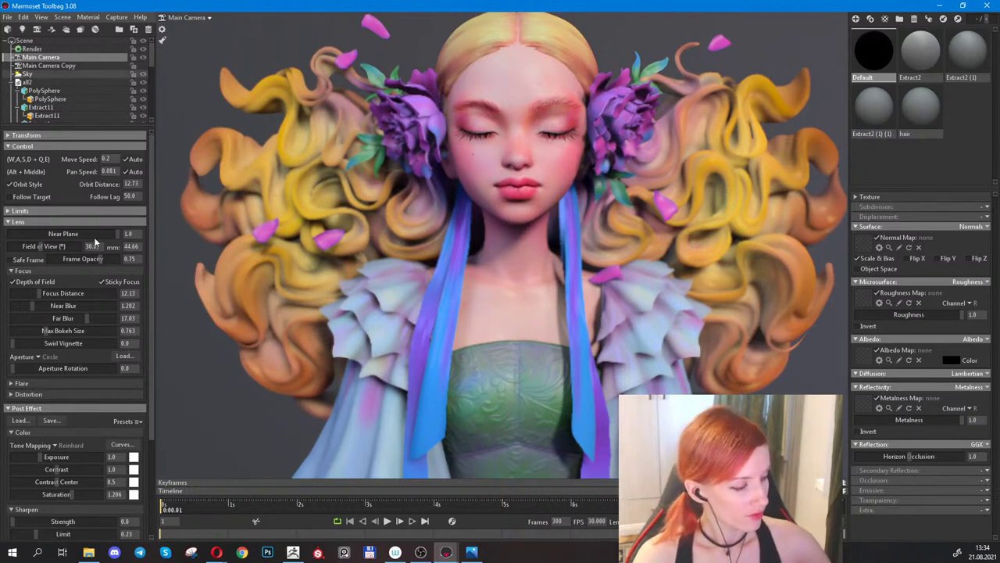
Set the Main Camera's post-effect contrast to 1.002 and its sharpen strength to 2.073.
scroll(94, 237, down, 4)
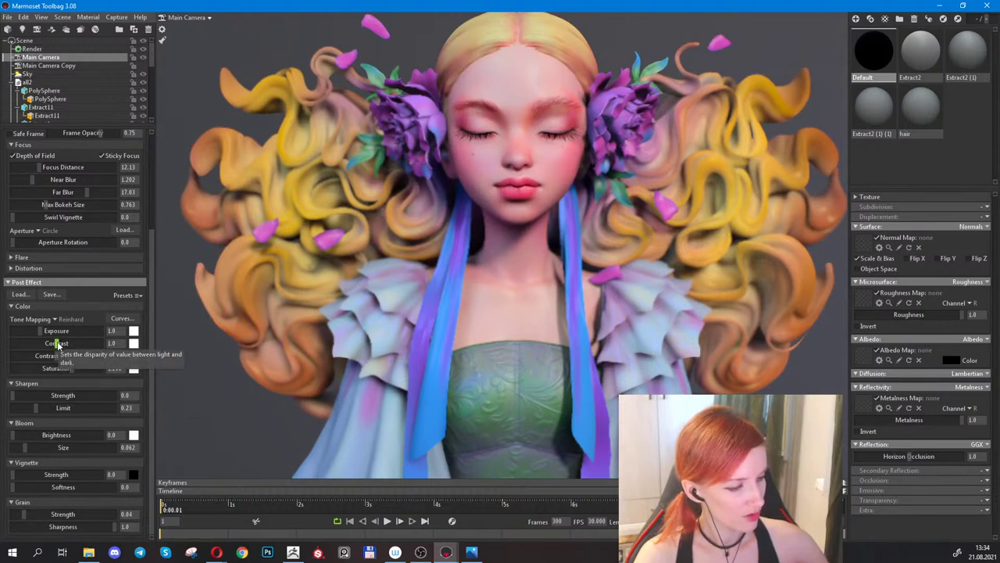
mouse_move(66, 344)
mouse_down()
mouse_move(105, 341)
mouse_move(62, 344)
mouse_up()
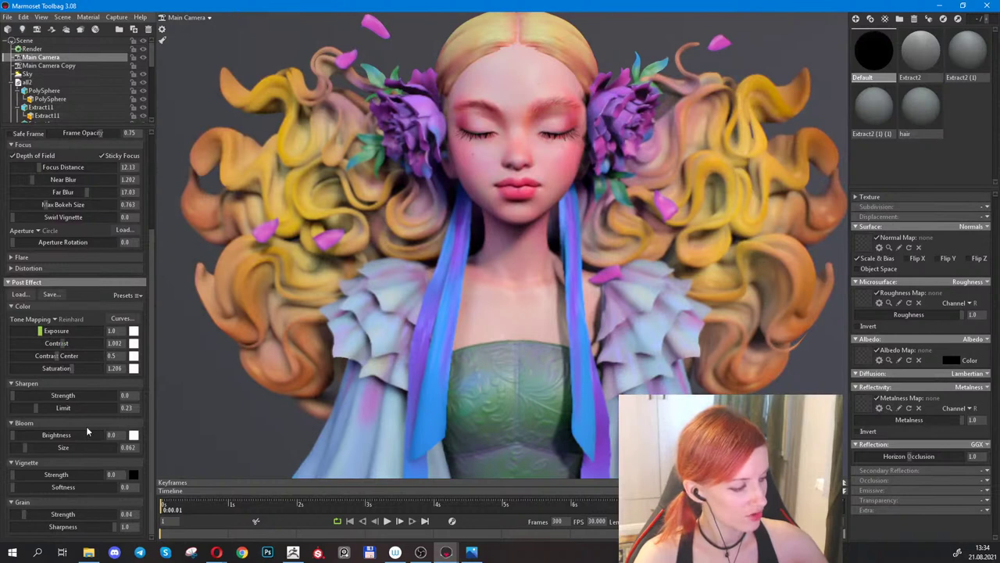
mouse_move(16, 396)
mouse_down()
mouse_move(91, 395)
mouse_move(67, 399)
mouse_move(76, 397)
mouse_up()
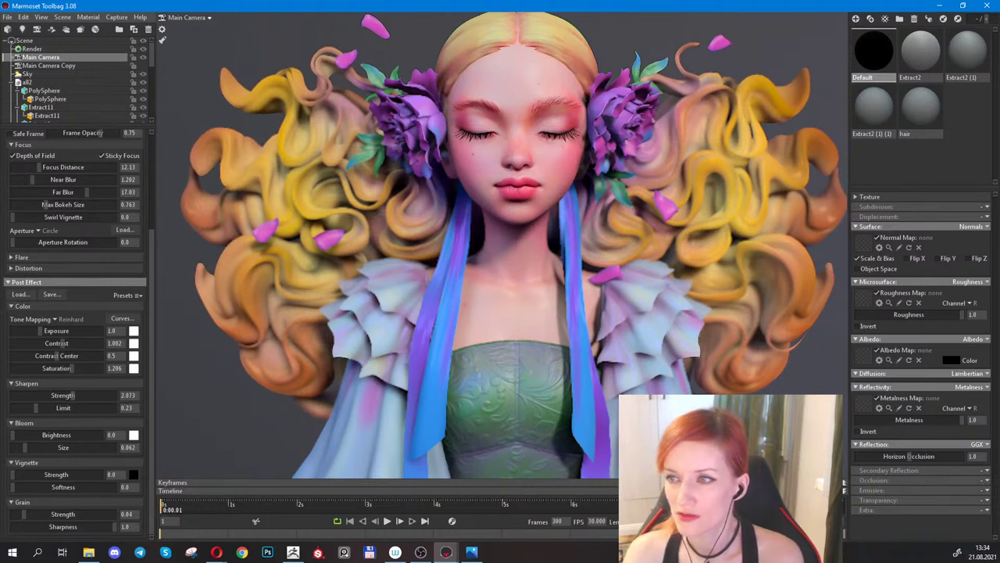
Reselect the Main Camera and set its vignette strength to 0.41, keeping bloom brightness at 0.0.
key(alt+Tab)
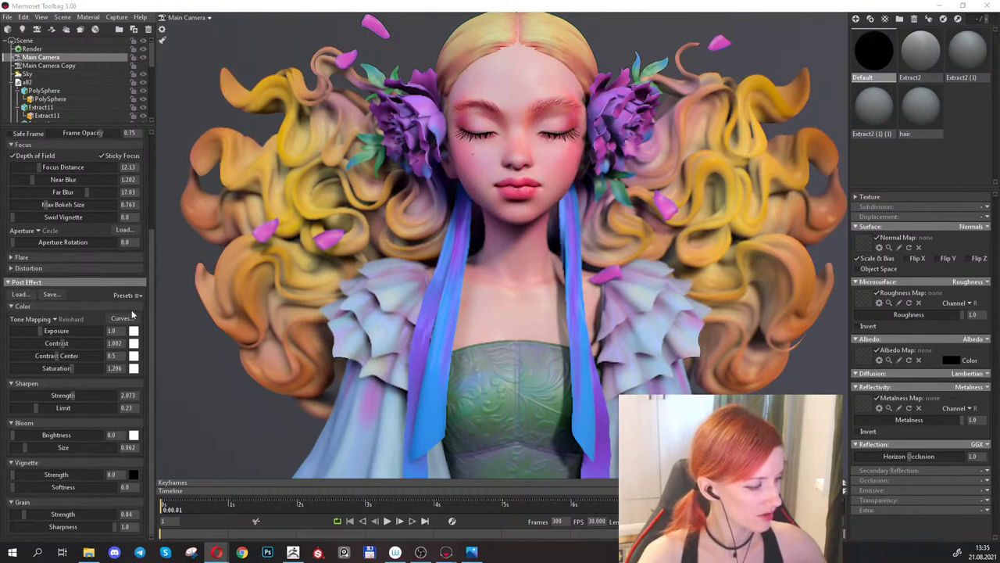
click(180, 337)
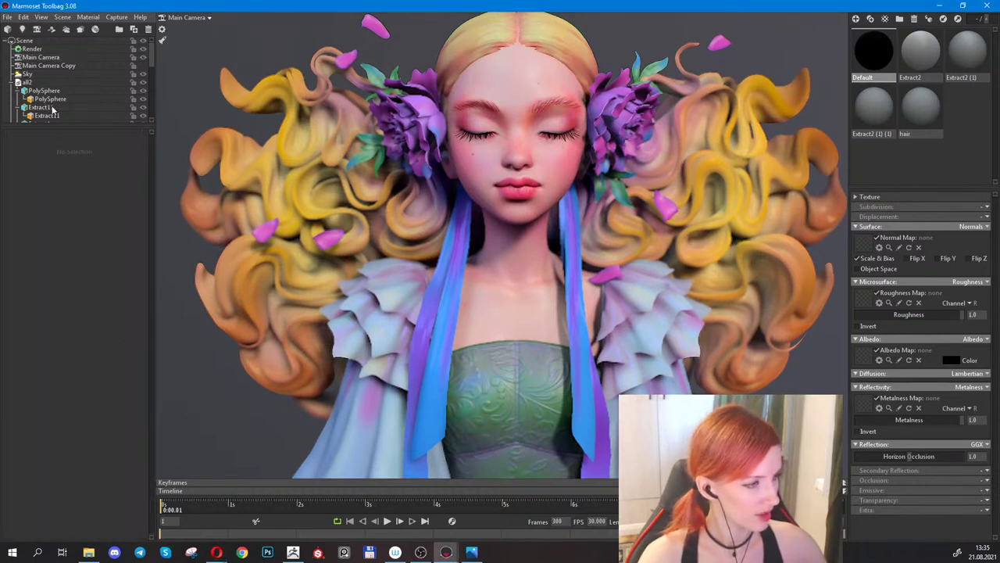
click(52, 57)
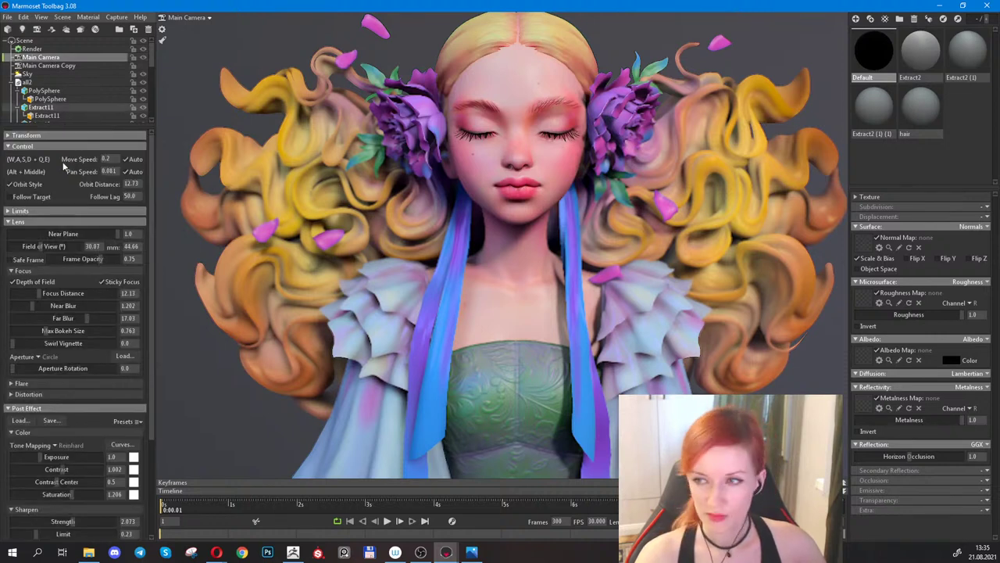
scroll(95, 348, down, 5)
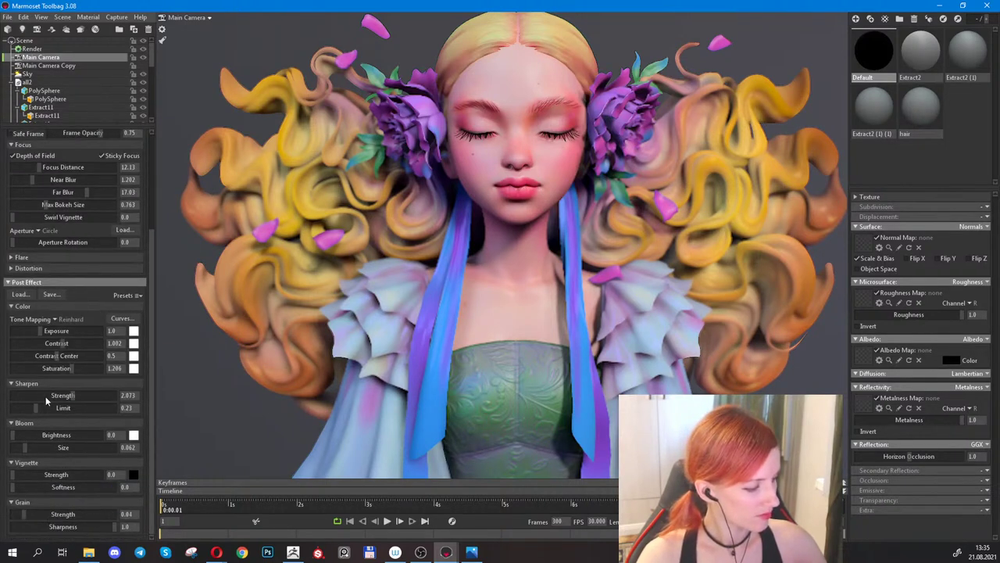
mouse_move(14, 438)
mouse_down()
mouse_move(94, 435)
mouse_move(10, 442)
mouse_up()
drag(89, 480, 55, 475)
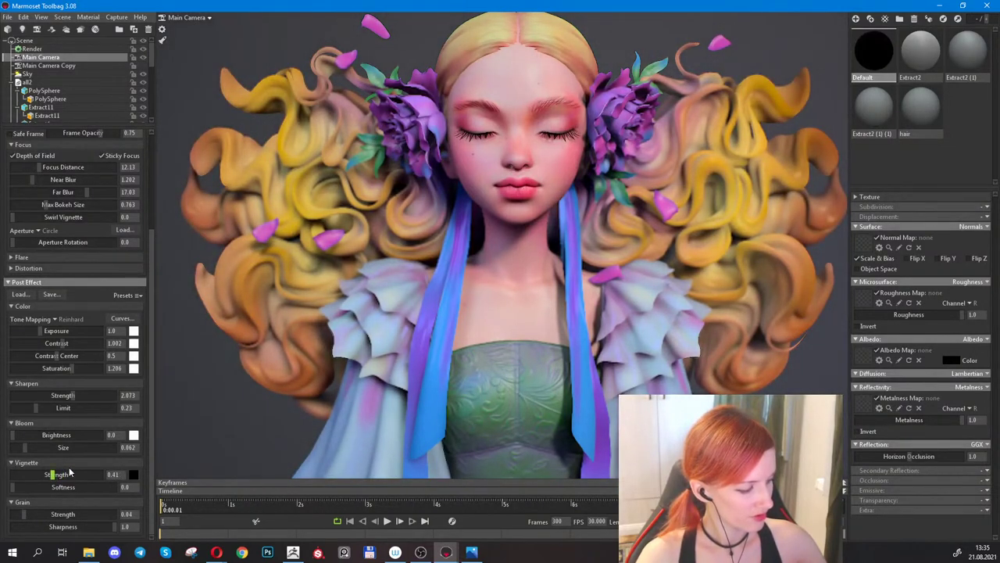
Adjust the Main Camera's grain strength to 0.117 while checking the effect on the render.
drag(25, 515, 48, 515)
scroll(532, 239, down, 2)
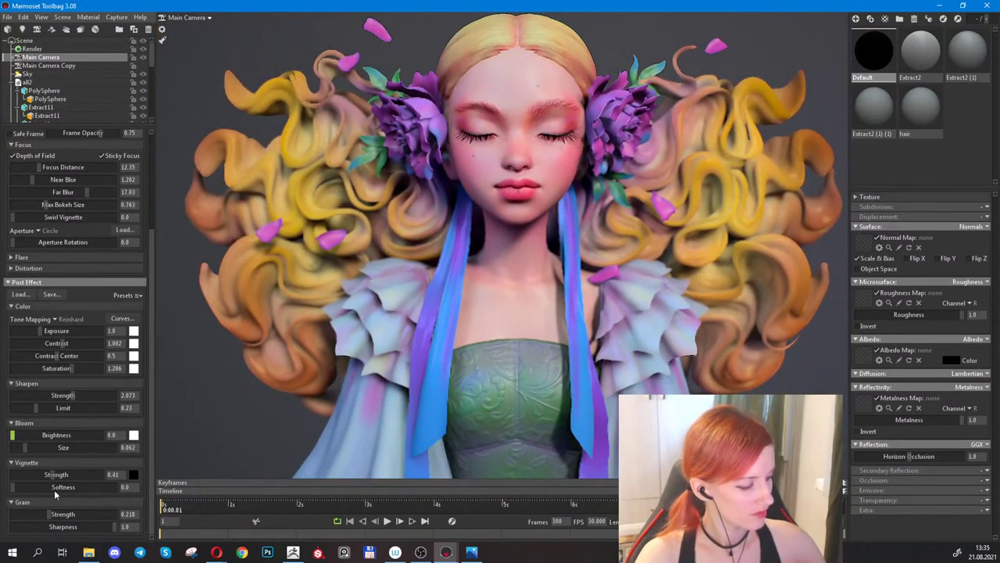
drag(47, 516, 29, 515)
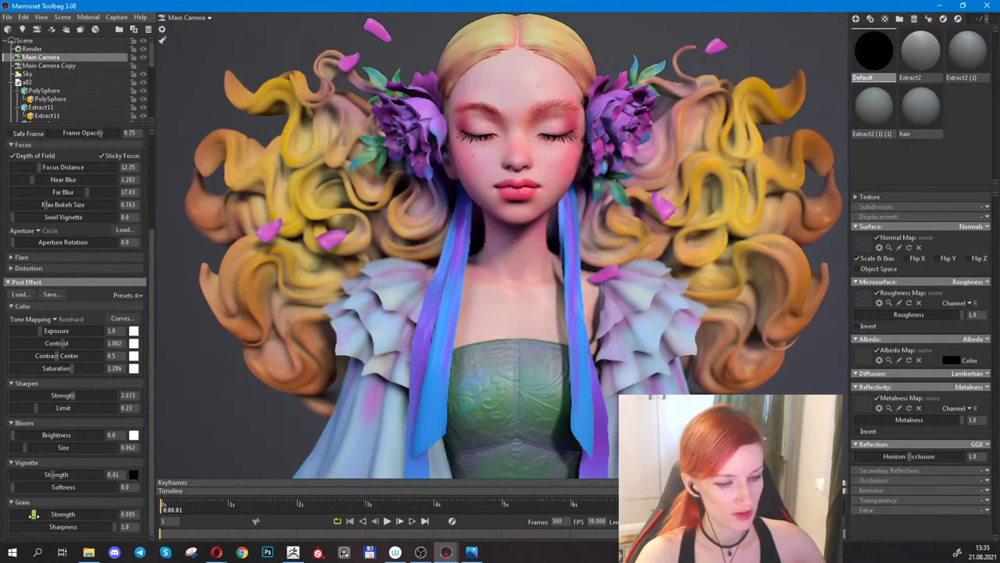
drag(34, 514, 35, 514)
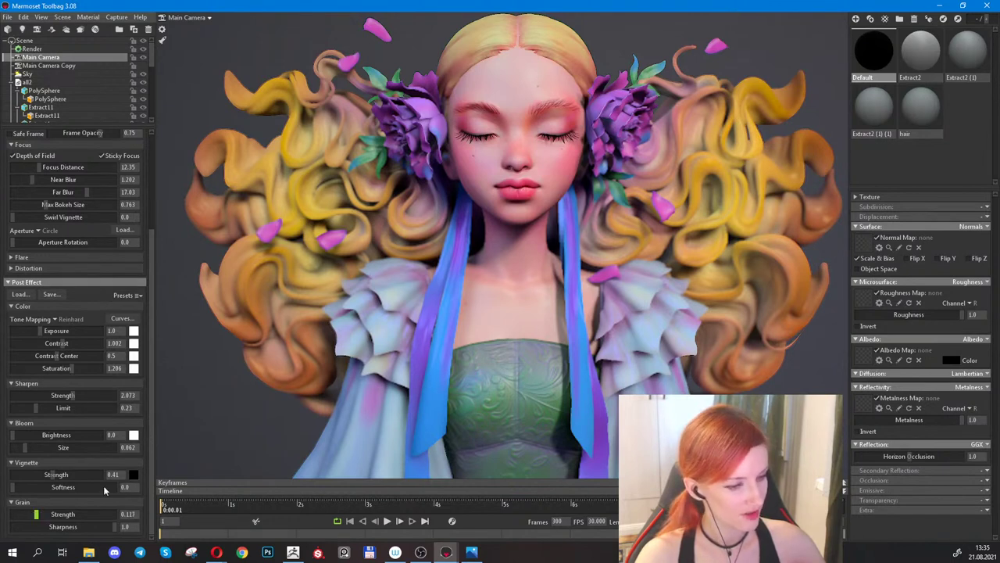
Open the curve editor for the Main Camera's color and preview the Bleached, High Contrast and Purple presets.
click(133, 320)
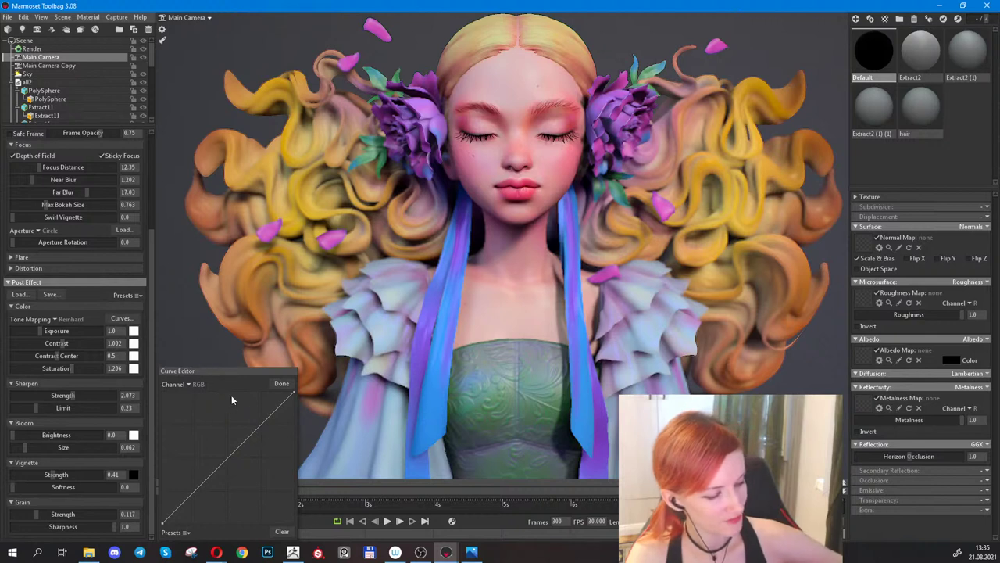
click(186, 534)
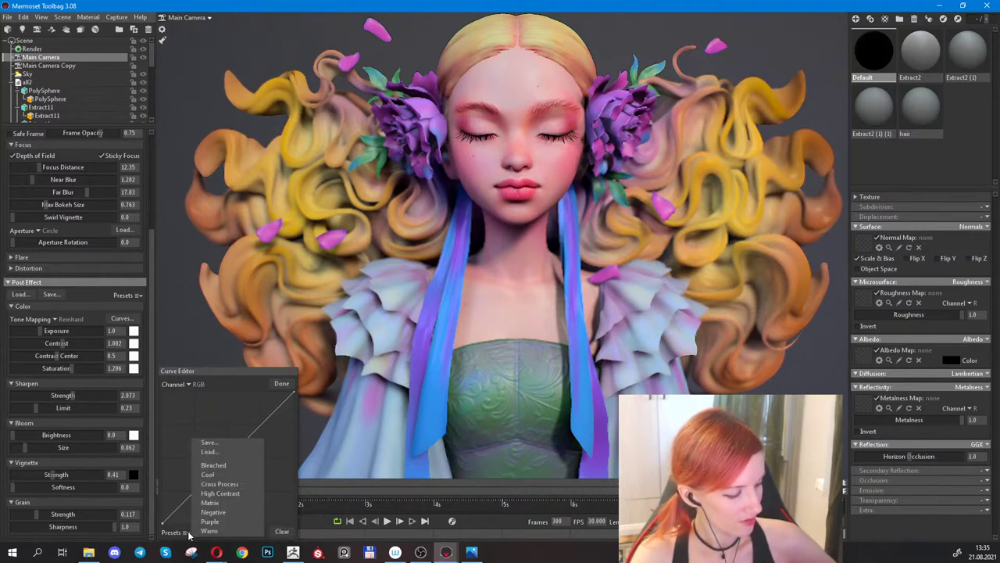
click(222, 464)
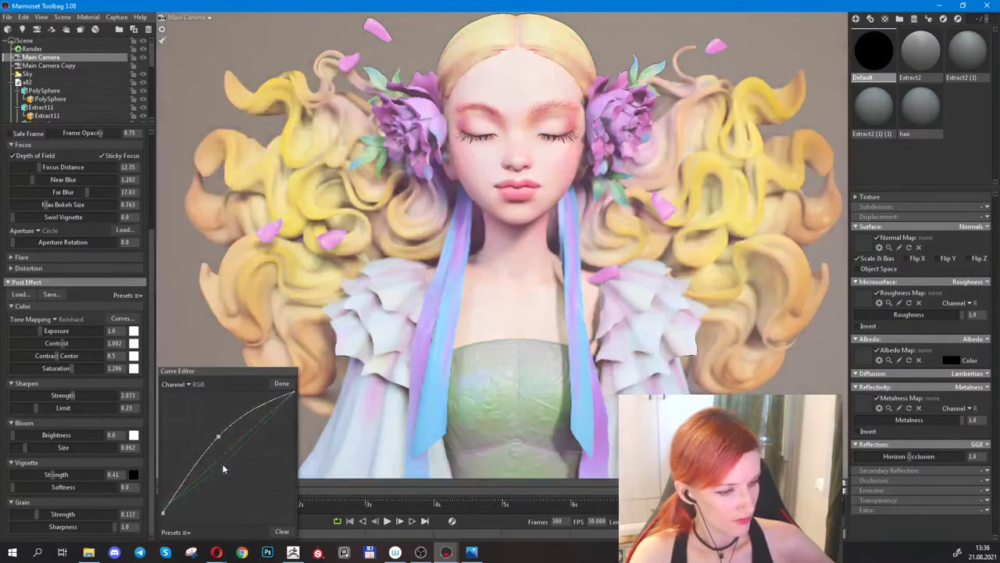
click(175, 532)
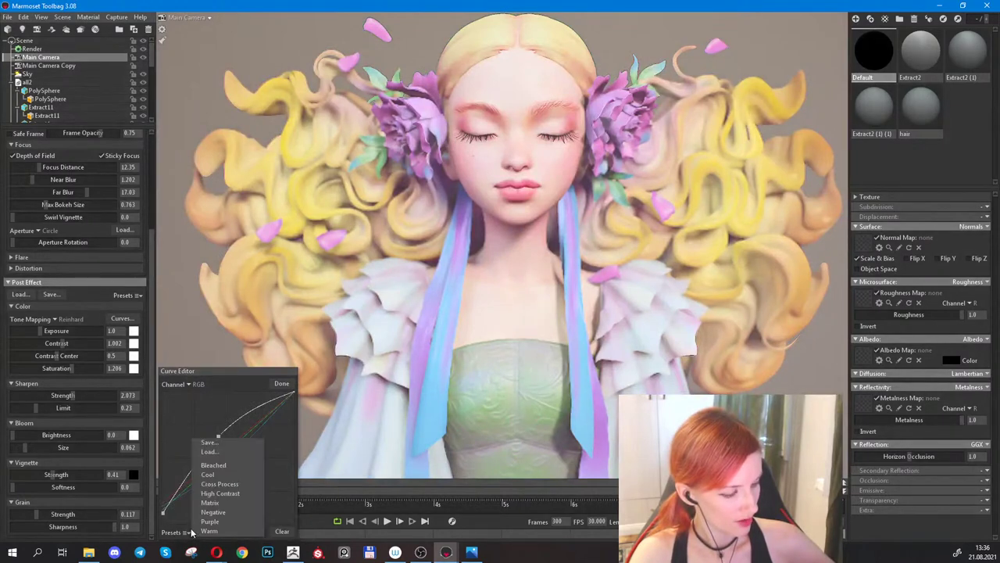
click(220, 494)
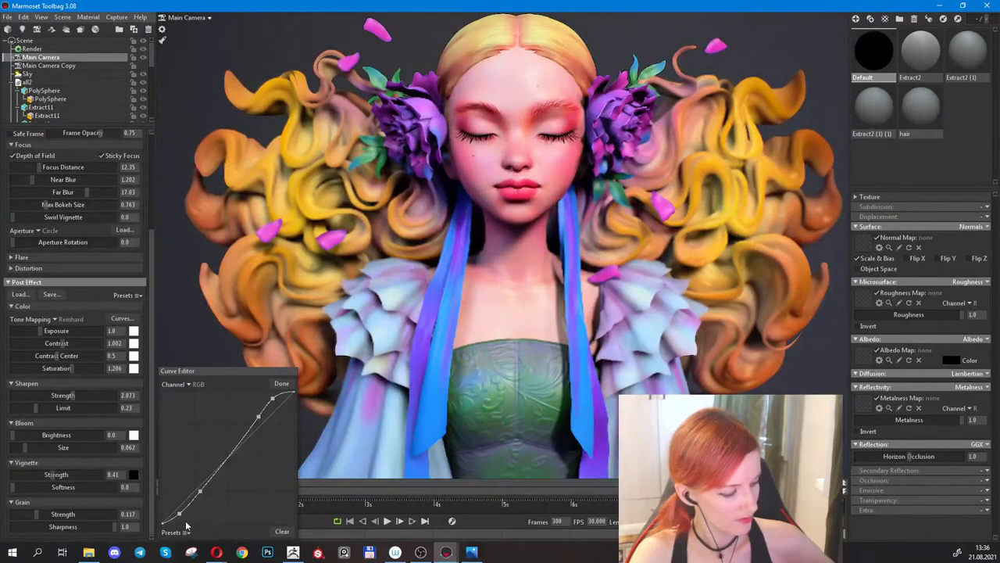
click(188, 533)
click(216, 519)
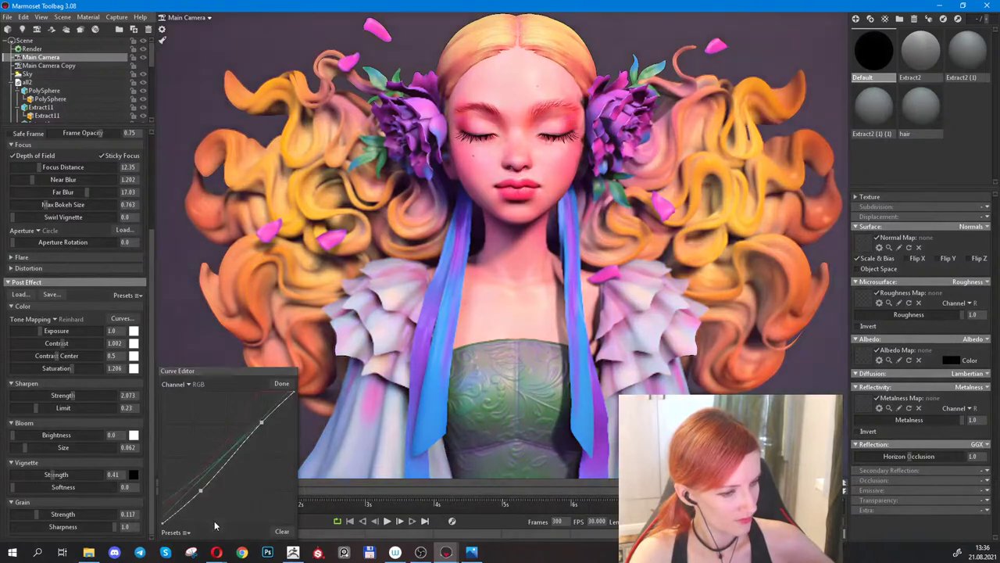
Try the Cross Process, Cool and Bleached curve presets, and apply the Warm preset to the camera's color.
click(188, 533)
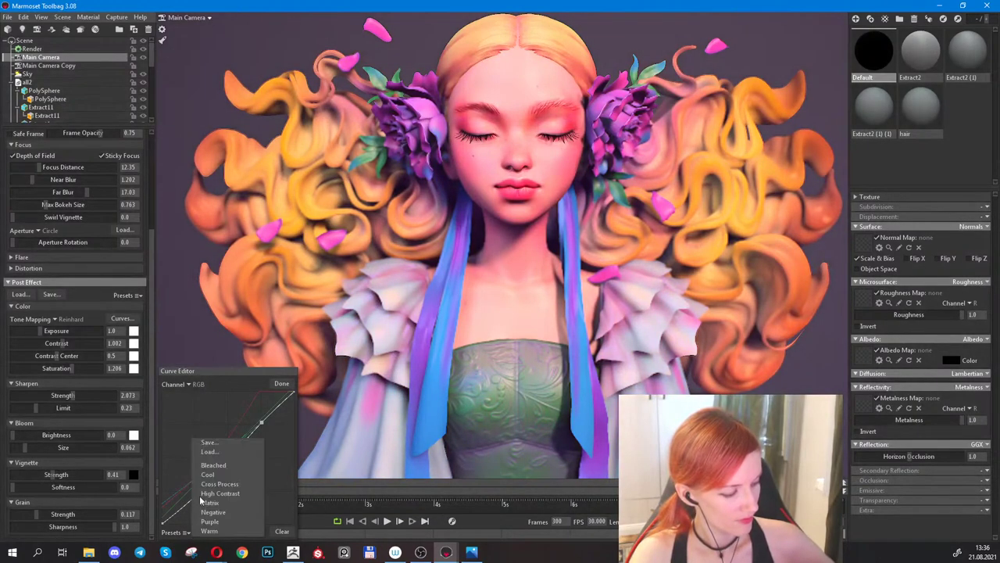
click(216, 486)
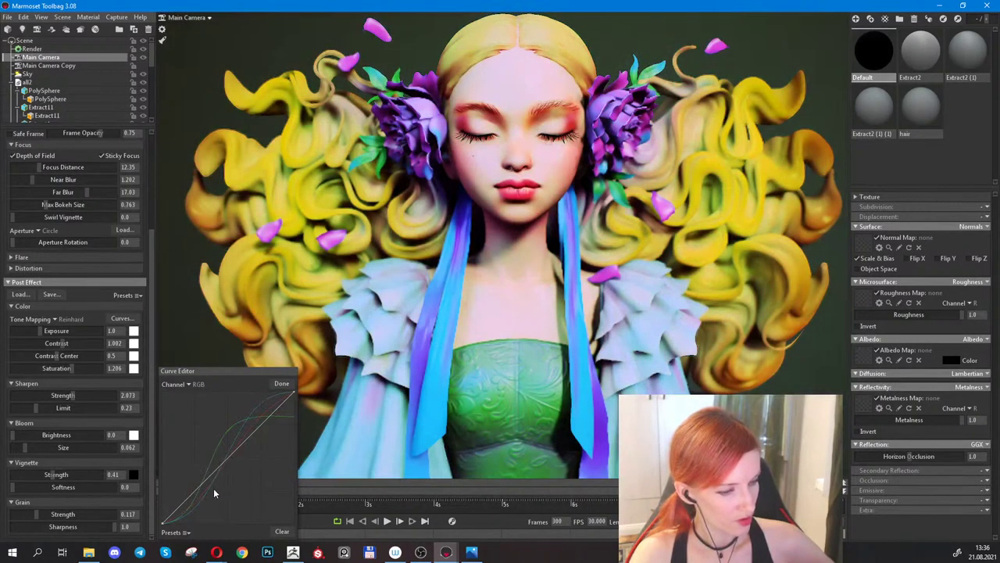
click(189, 533)
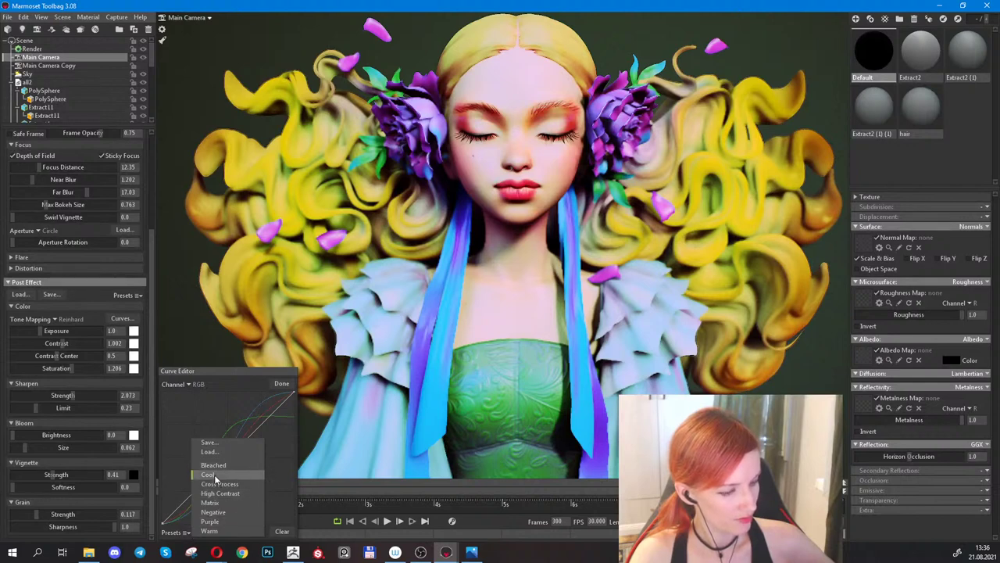
click(214, 474)
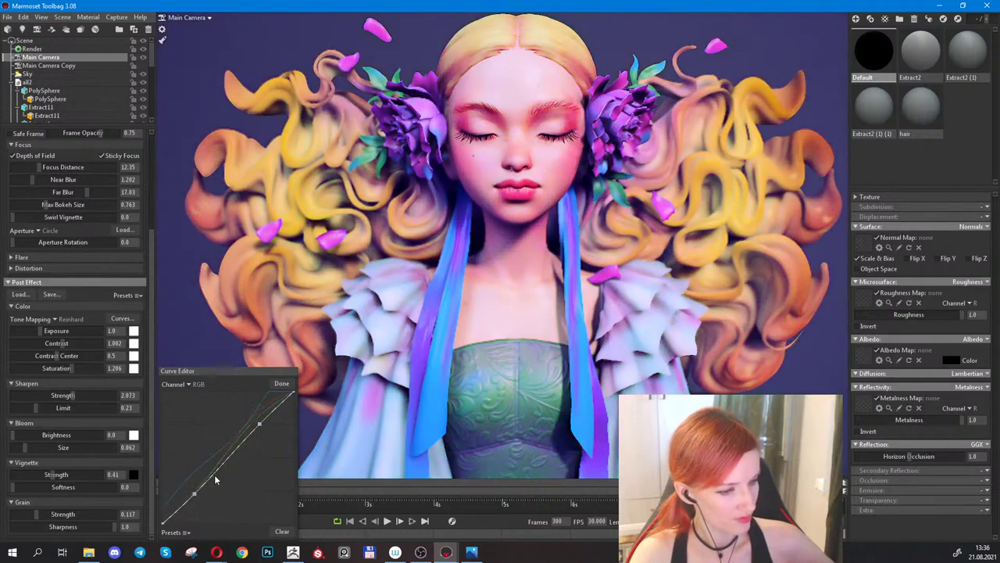
click(172, 532)
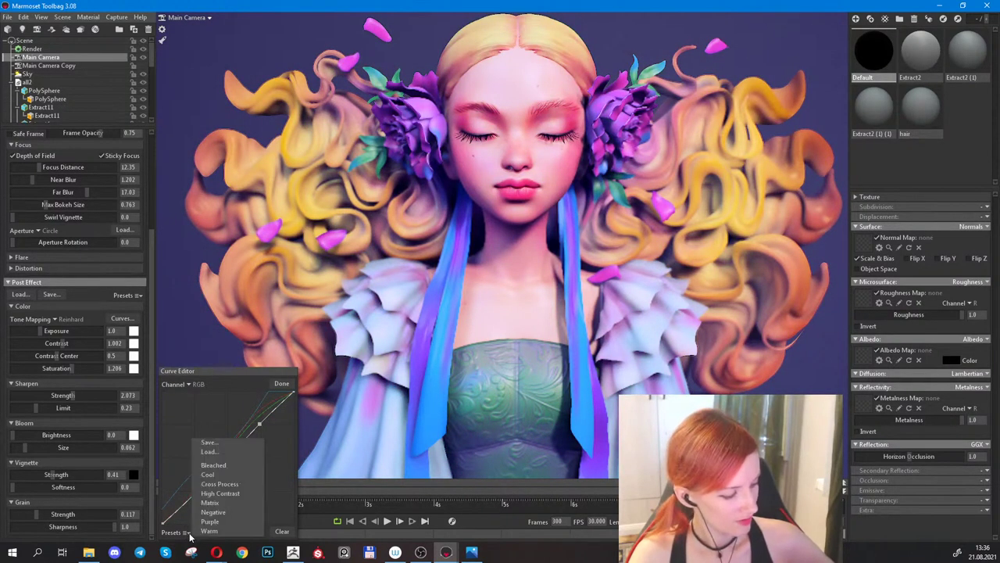
click(219, 466)
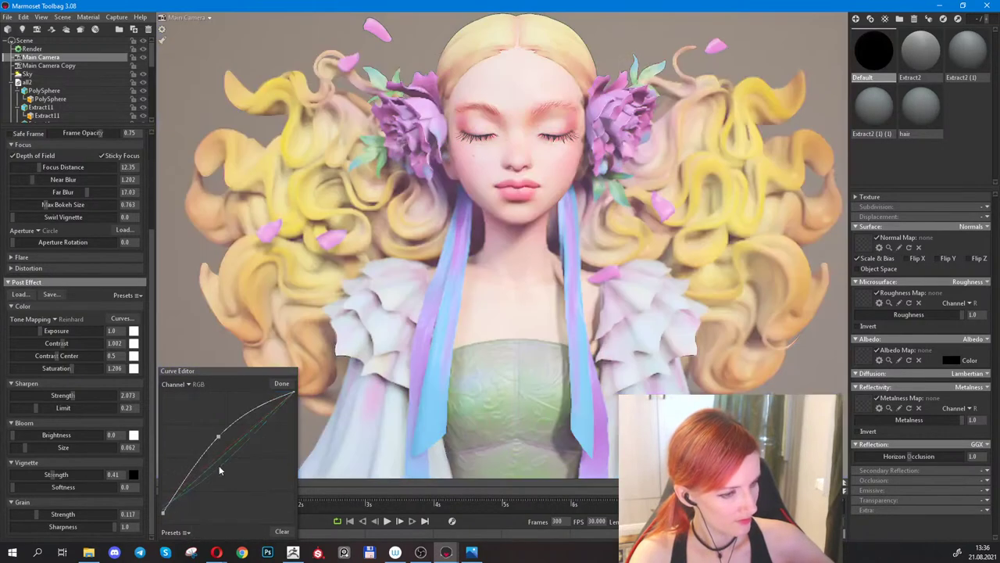
click(186, 533)
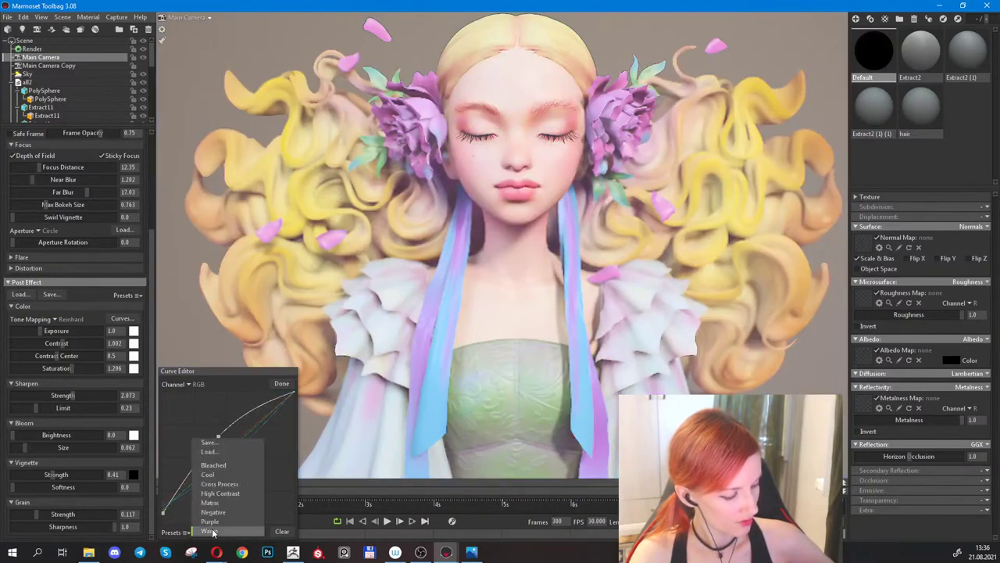
click(209, 532)
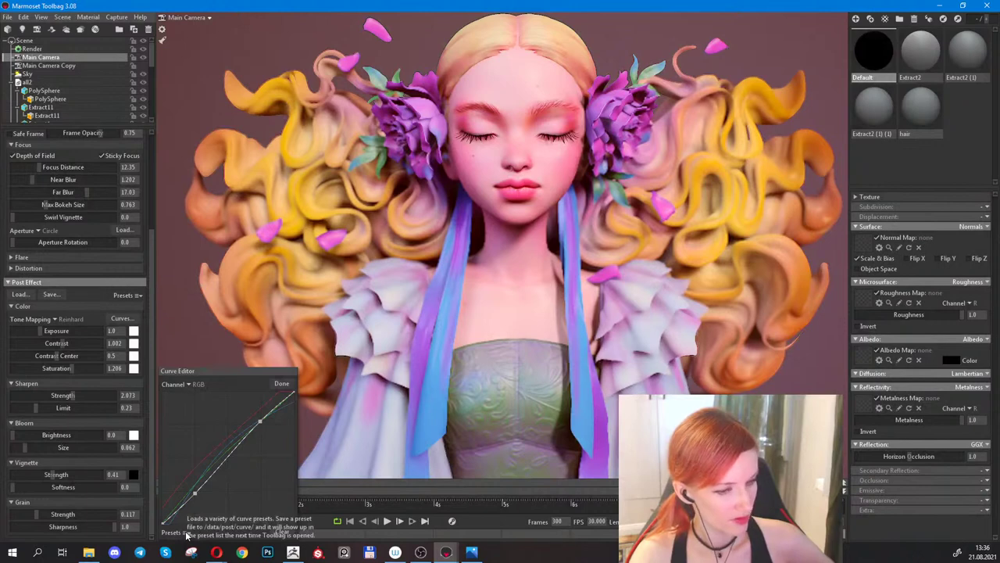
Try the Purple and Matrix curve presets on the Main Camera's color.
click(186, 532)
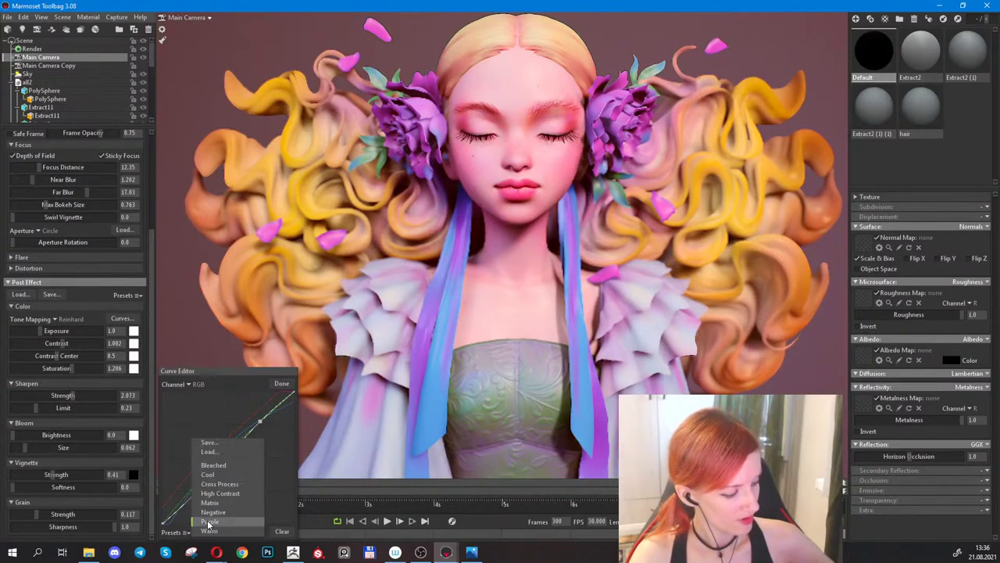
click(211, 515)
click(186, 532)
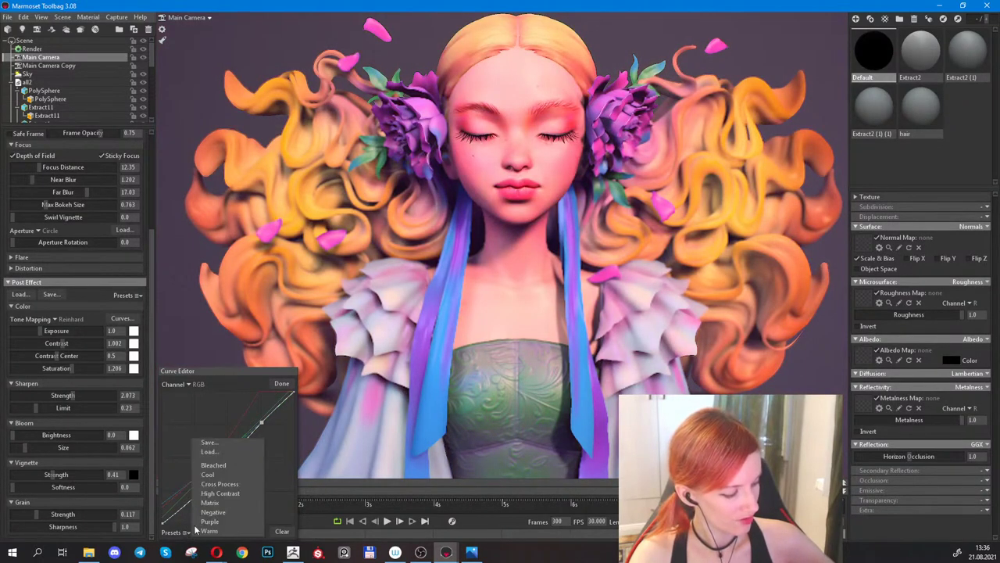
click(217, 504)
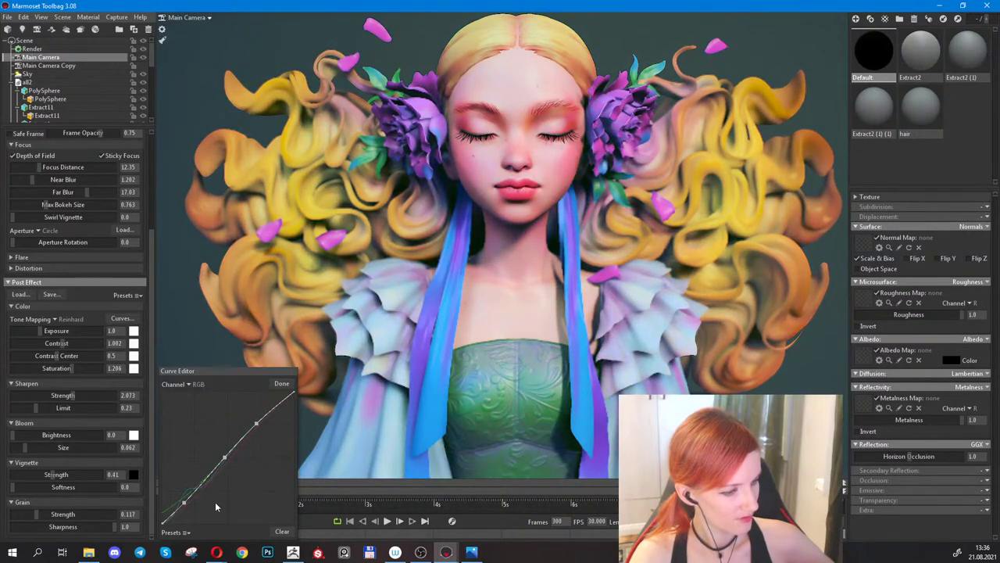
Clear the color curves and shape a gentle S-curve with slightly raised highlights on the RGB channel.
click(280, 532)
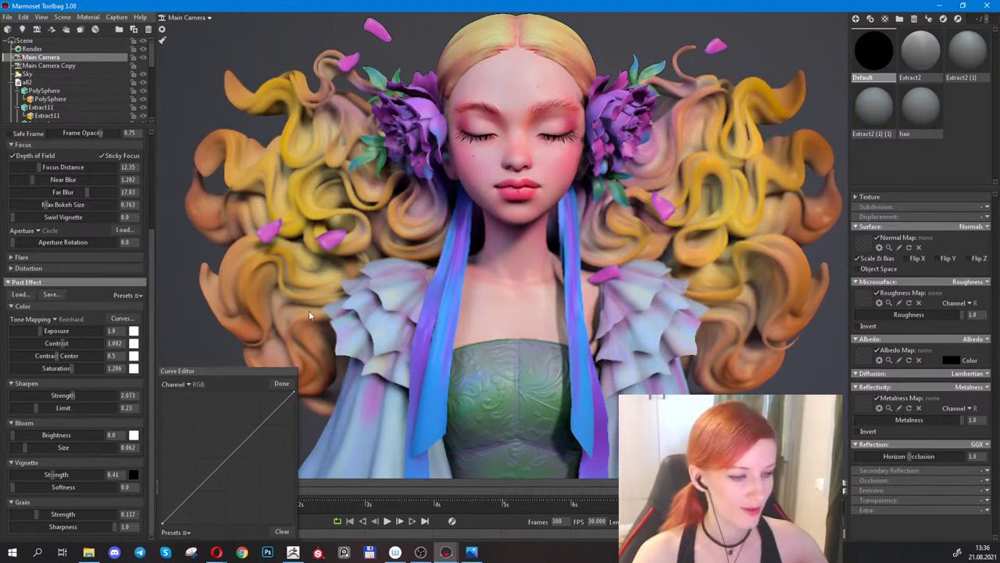
drag(244, 443, 205, 481)
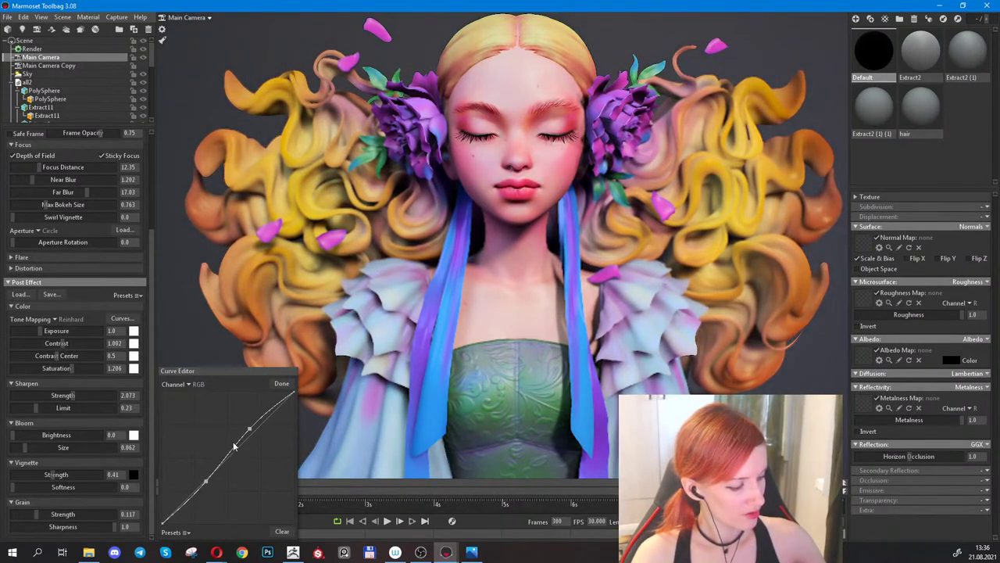
drag(250, 430, 251, 432)
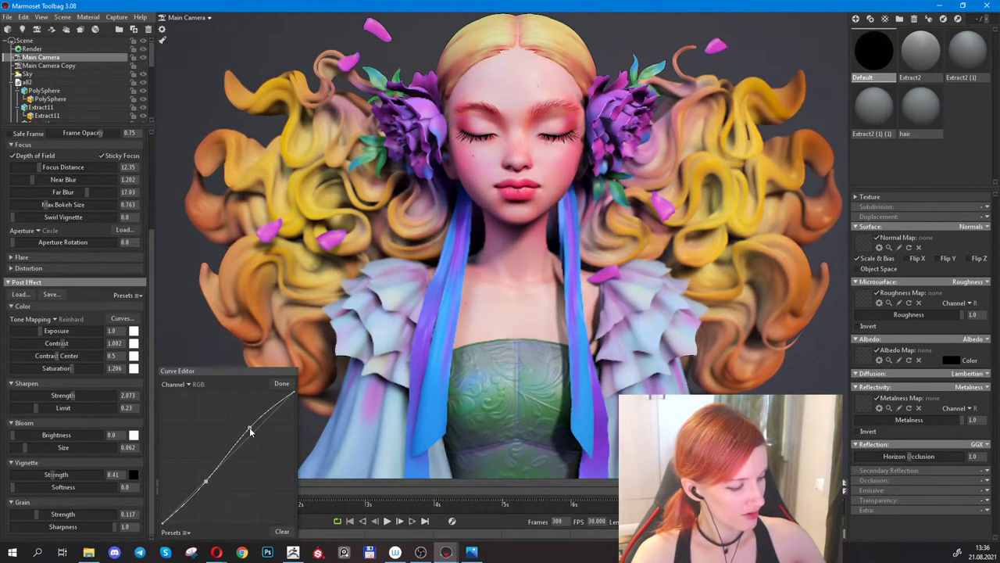
Lift the shadow end of the Blue channel curve, smooth it with a midpoint, and close the curve editor.
click(189, 385)
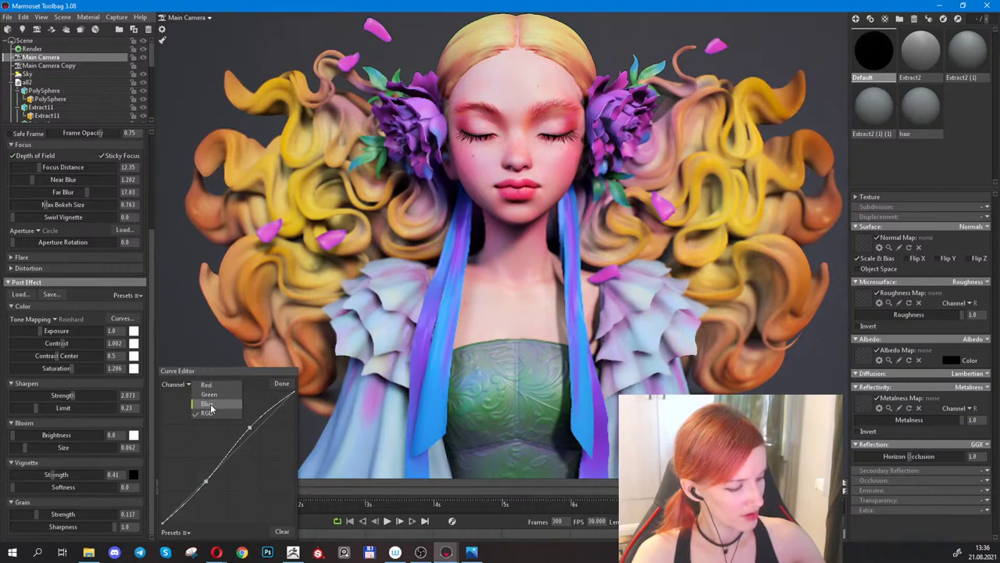
click(208, 404)
mouse_move(221, 469)
mouse_down()
mouse_move(228, 482)
mouse_move(211, 435)
mouse_move(220, 462)
mouse_up()
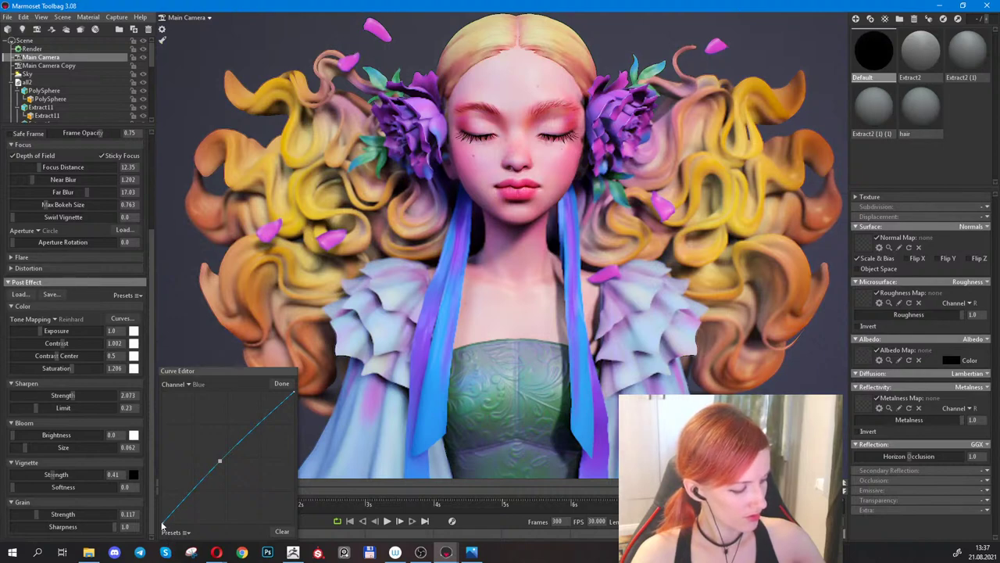
drag(162, 522, 143, 464)
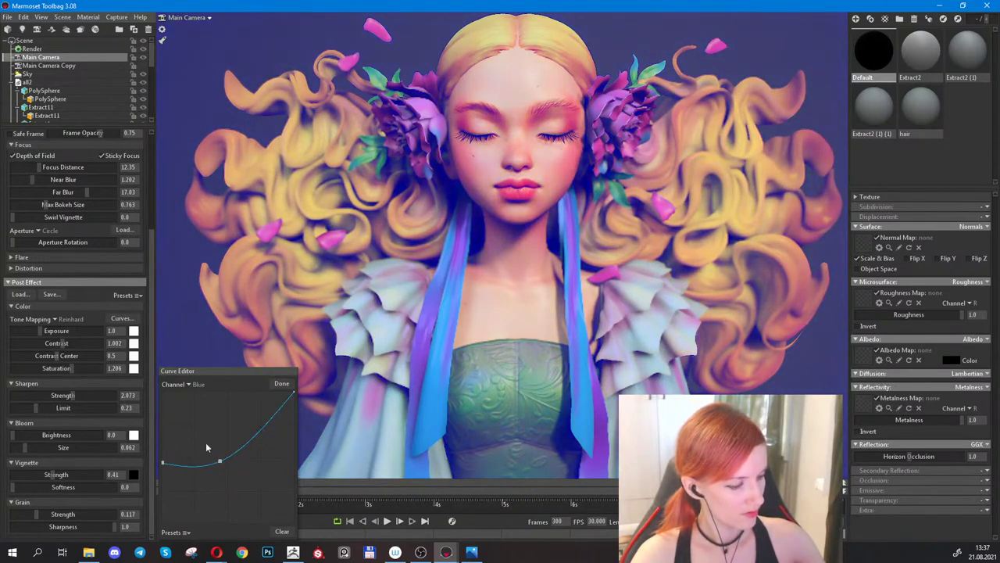
mouse_move(224, 461)
mouse_down()
mouse_move(219, 435)
mouse_move(220, 485)
mouse_move(225, 469)
mouse_up()
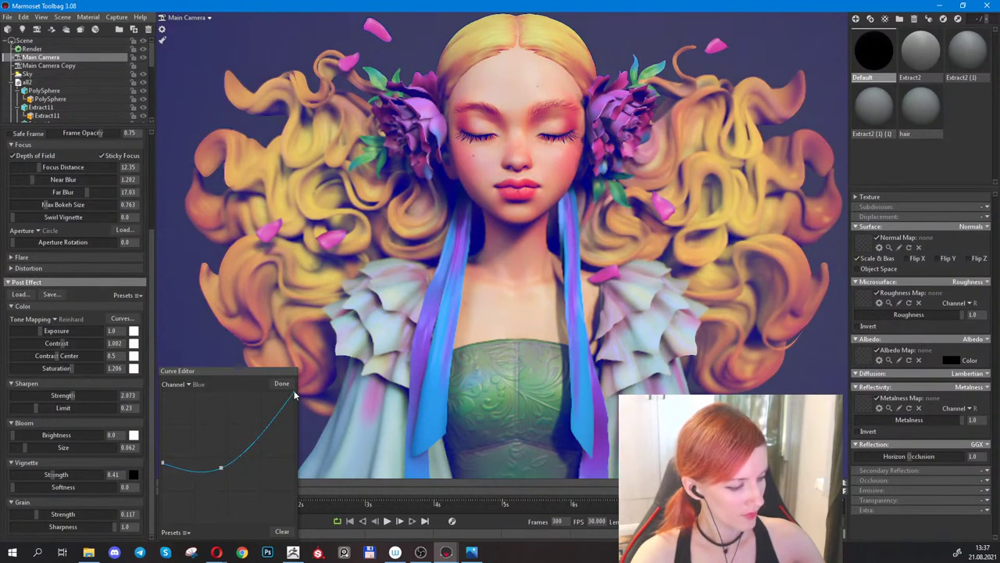
drag(294, 393, 334, 384)
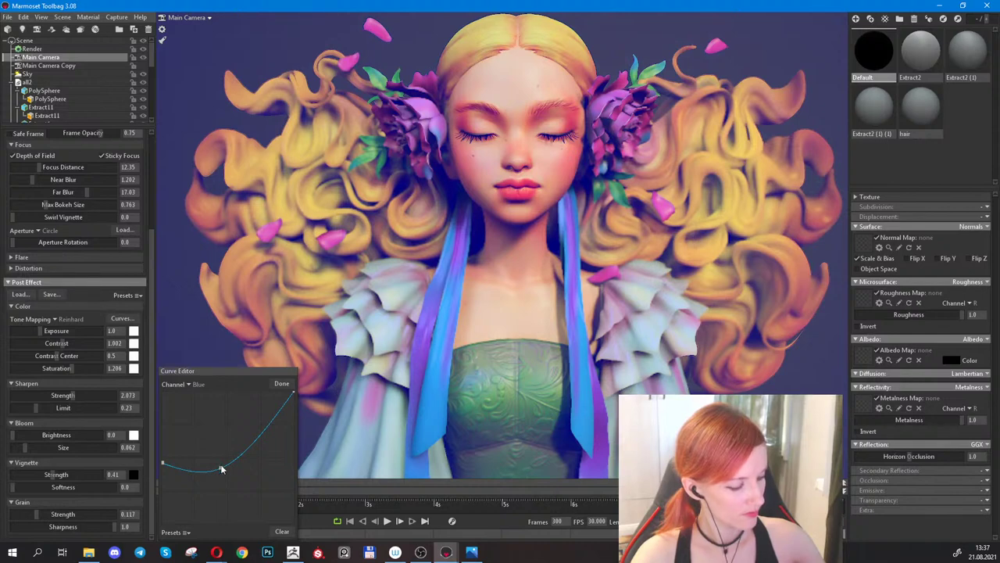
drag(222, 468, 163, 482)
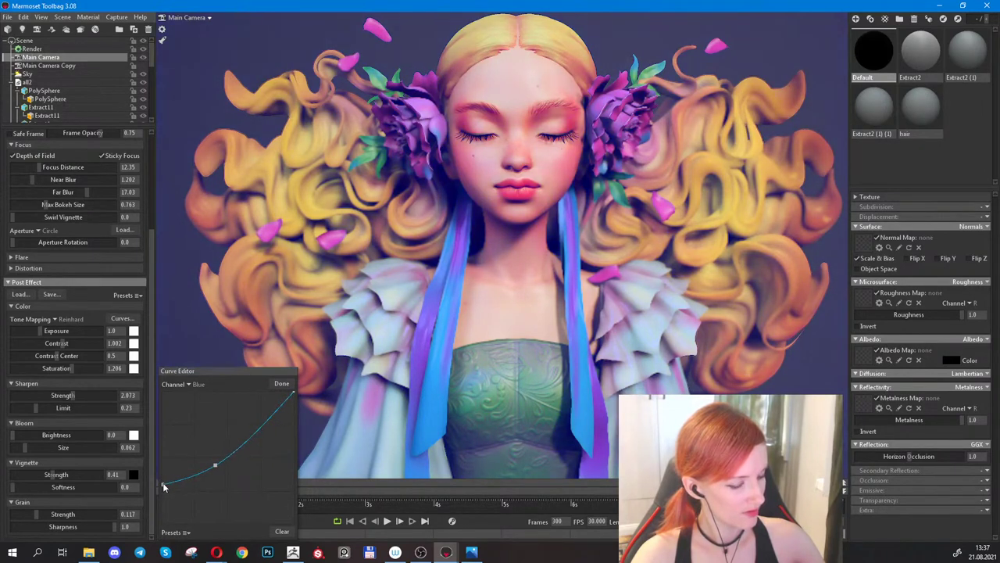
click(279, 384)
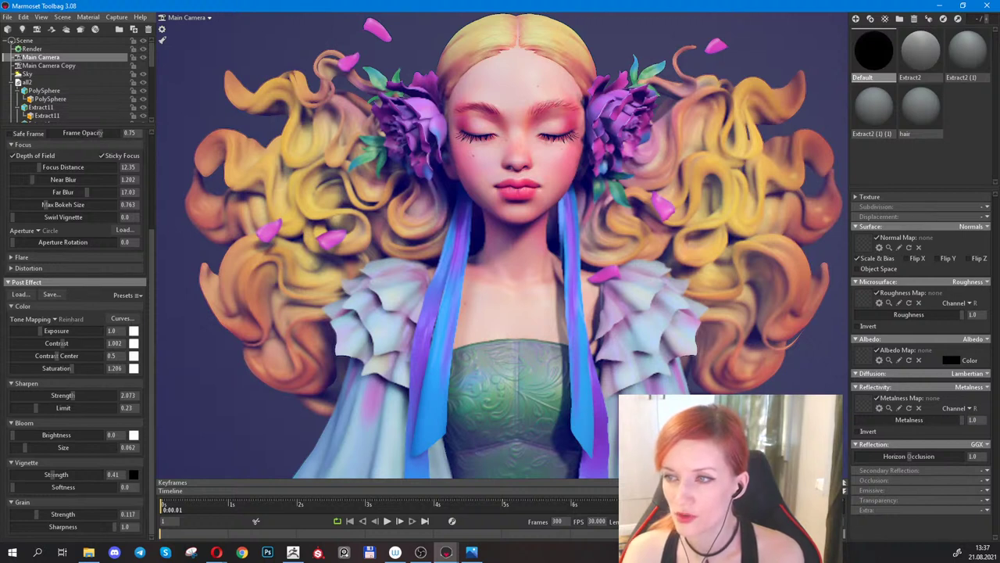
Deselect the Main Camera and reframe the portrait with more background around the hair.
key(alt+Tab)
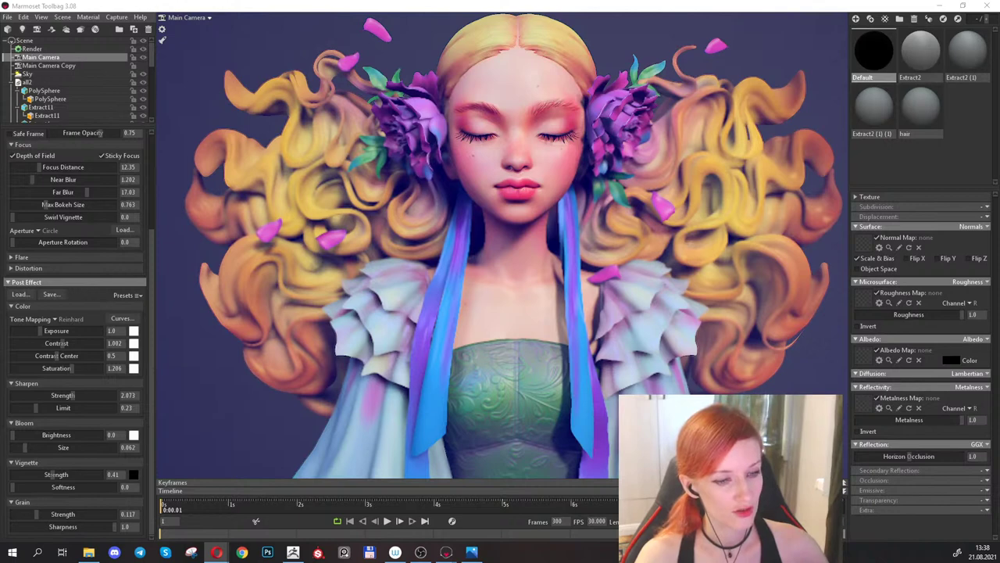
click(501, 52)
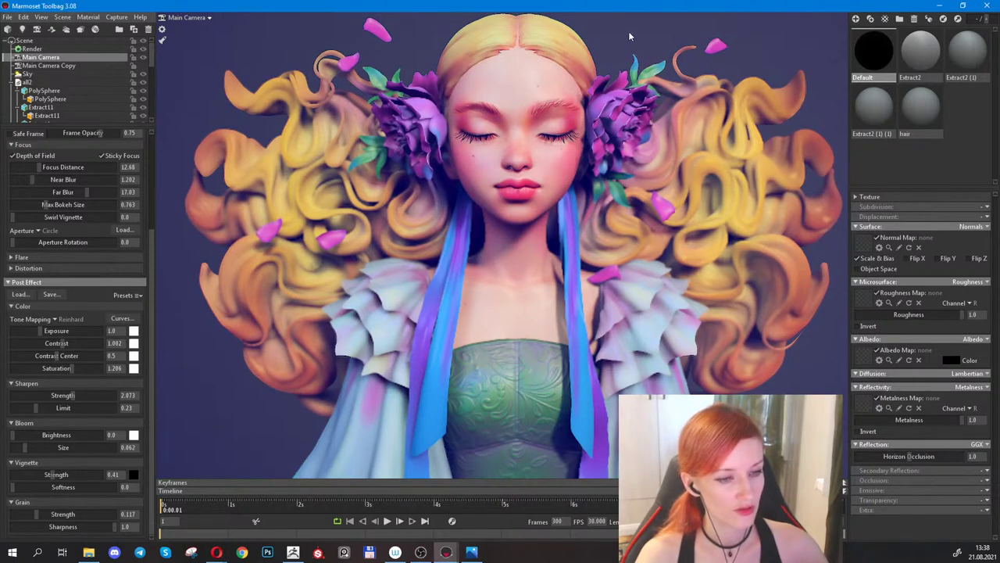
click(629, 36)
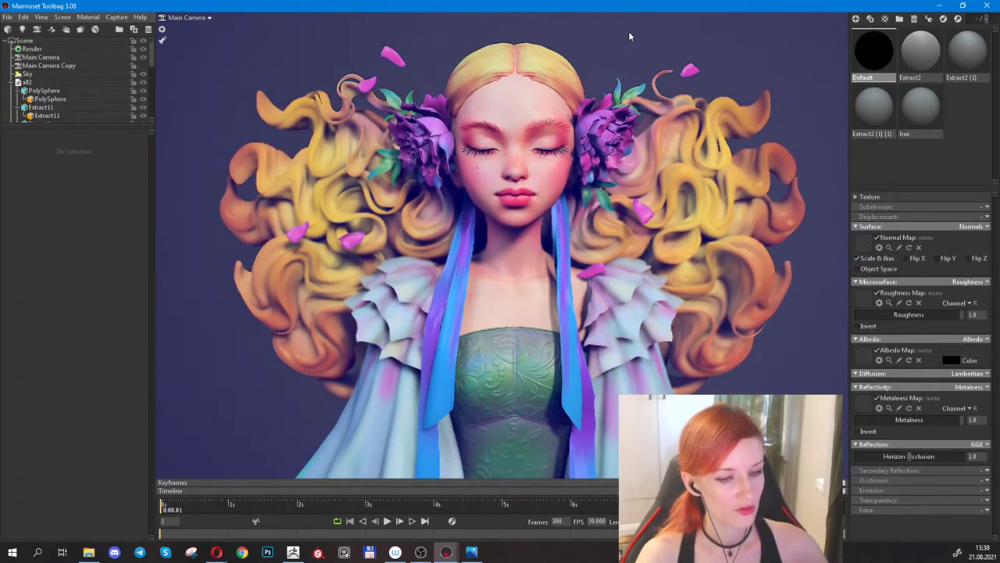
scroll(630, 36, up, 1)
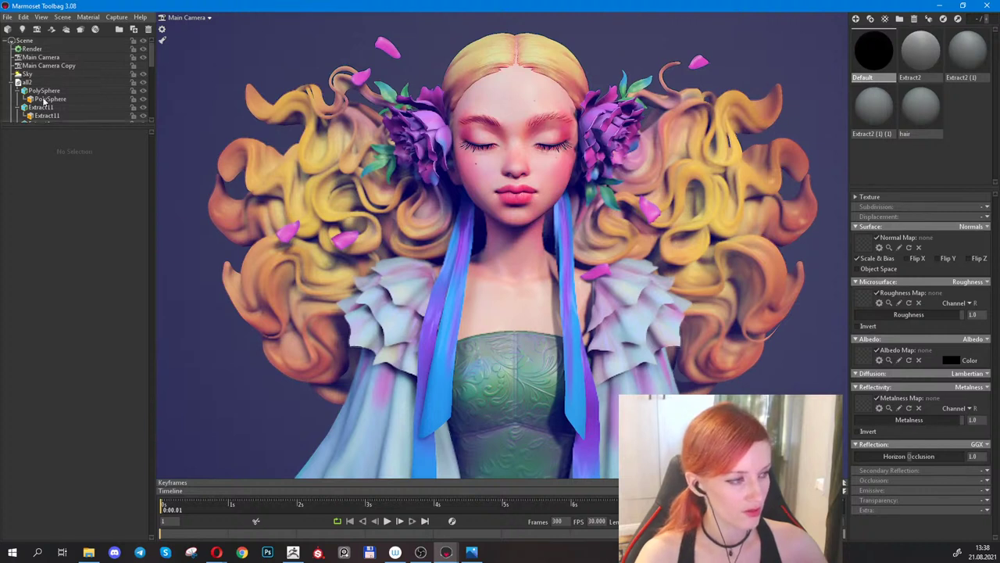
Enlarge the scene outliner to show every object and select the Main Camera.
drag(52, 224, 81, 319)
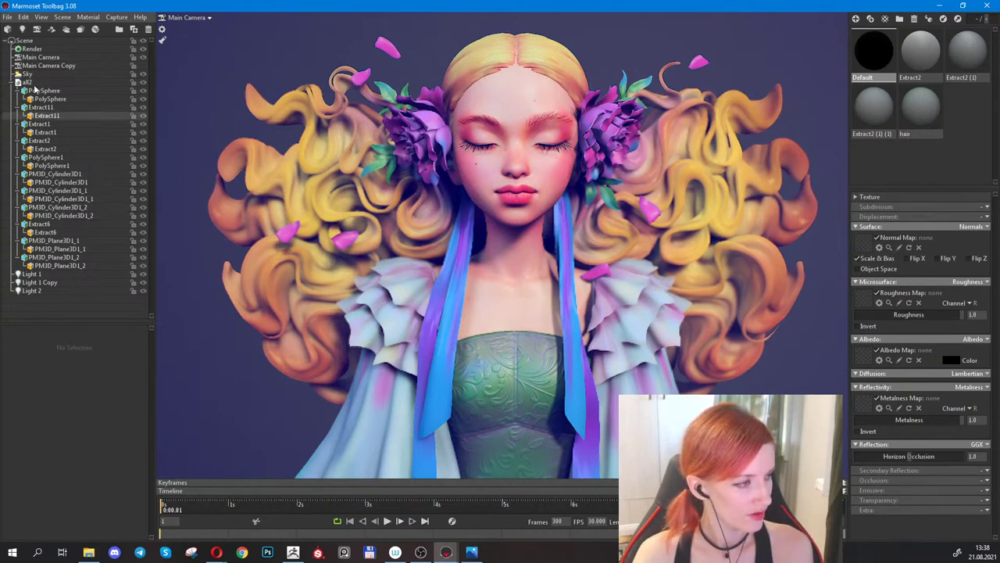
click(33, 49)
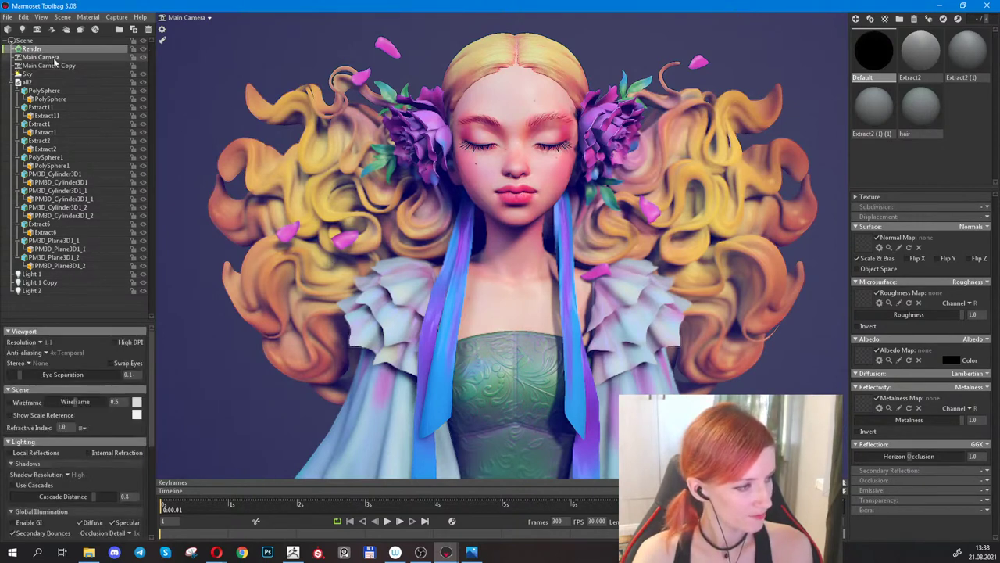
click(40, 58)
View the portrait through Main Camera Copy for comparison, and return to the Main Camera view.
click(210, 20)
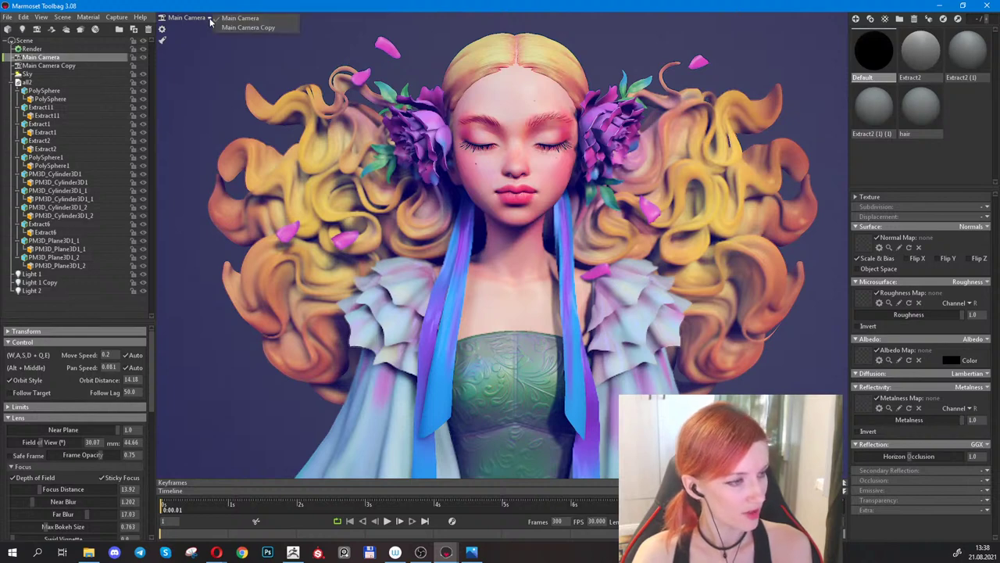
click(233, 28)
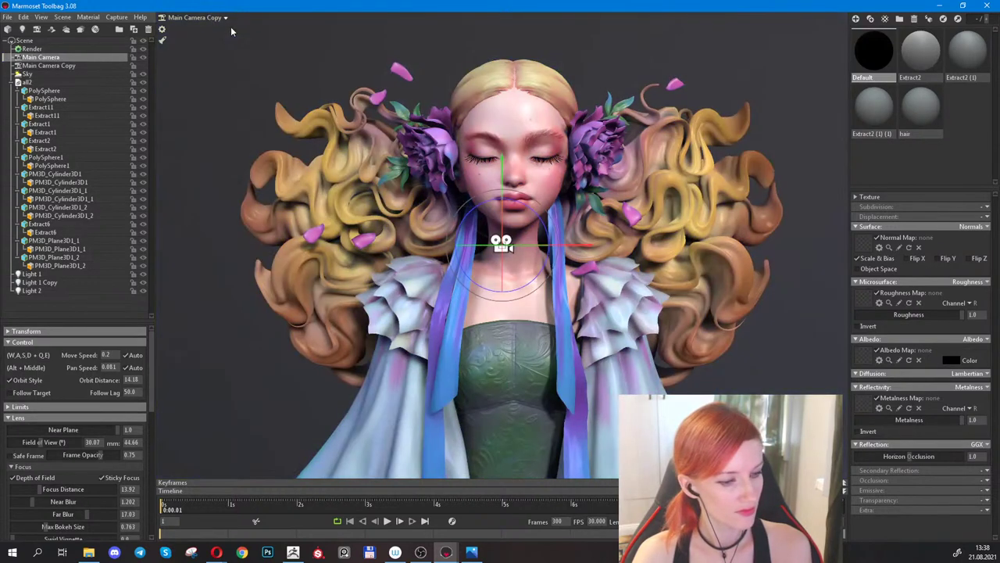
click(212, 81)
scroll(210, 78, up, 2)
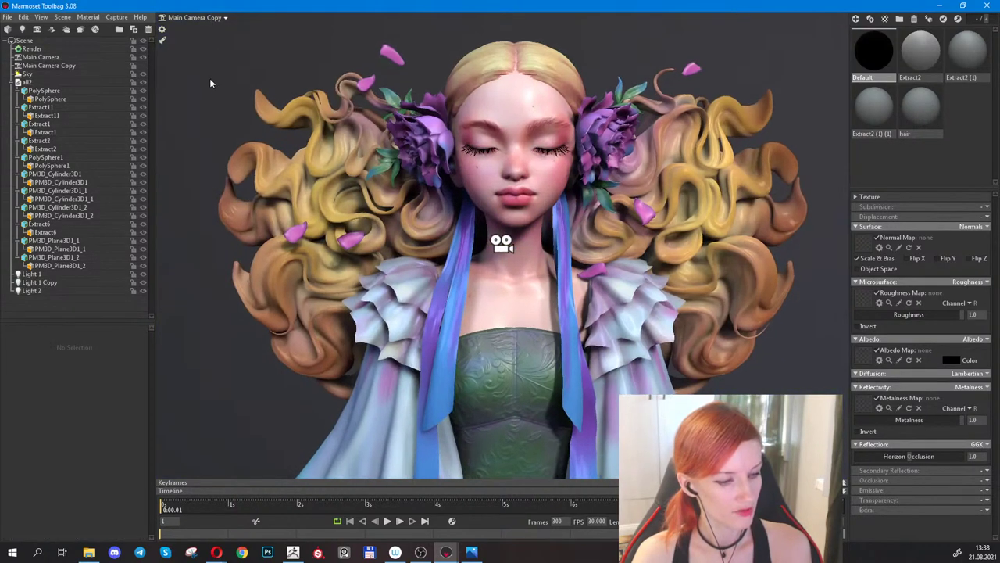
click(218, 18)
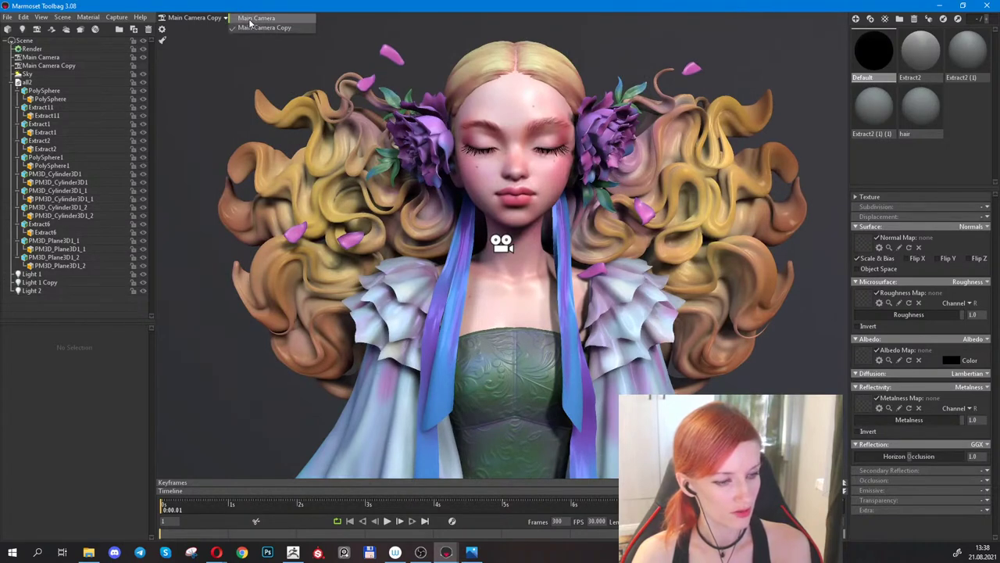
click(255, 18)
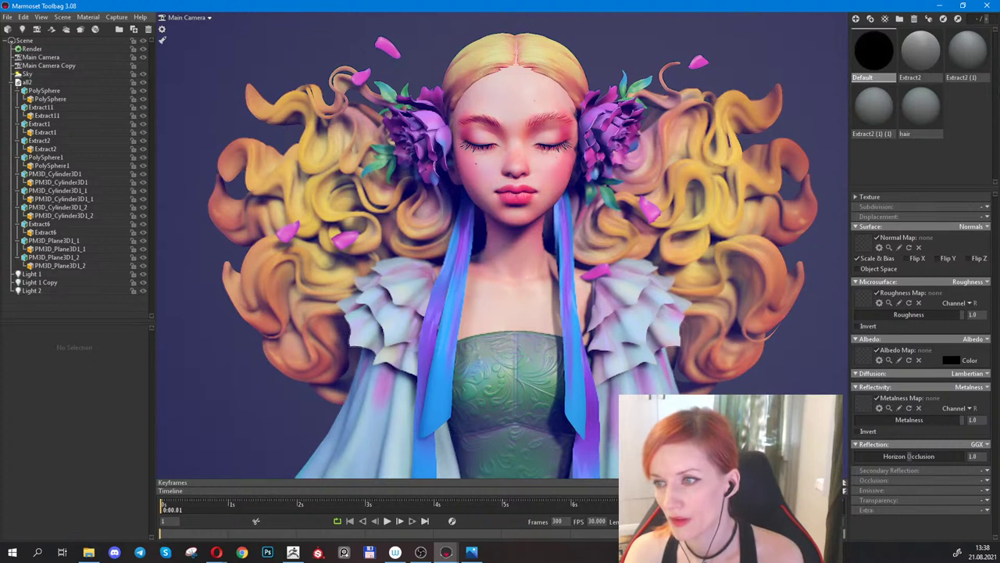
key(alt+Tab)
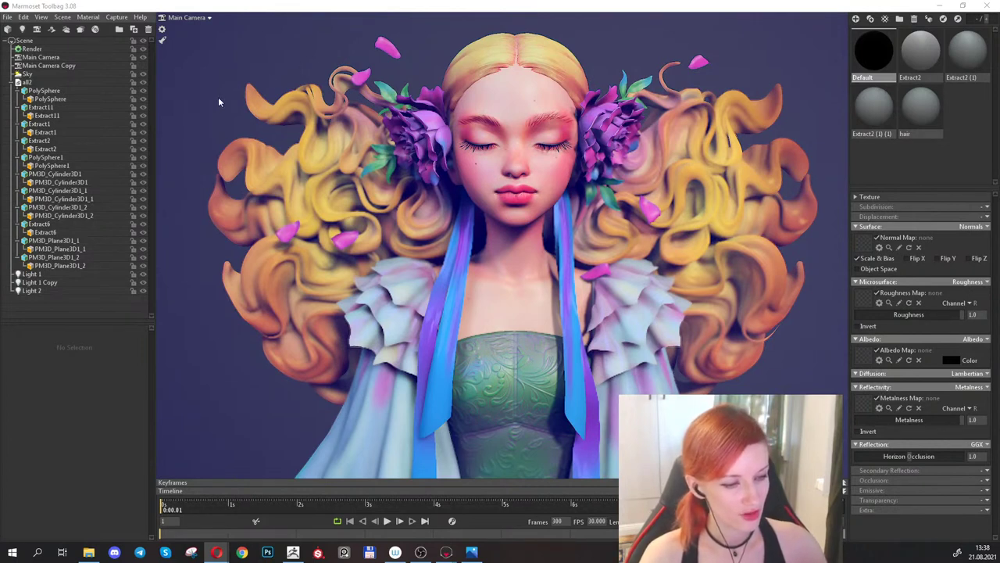
click(187, 94)
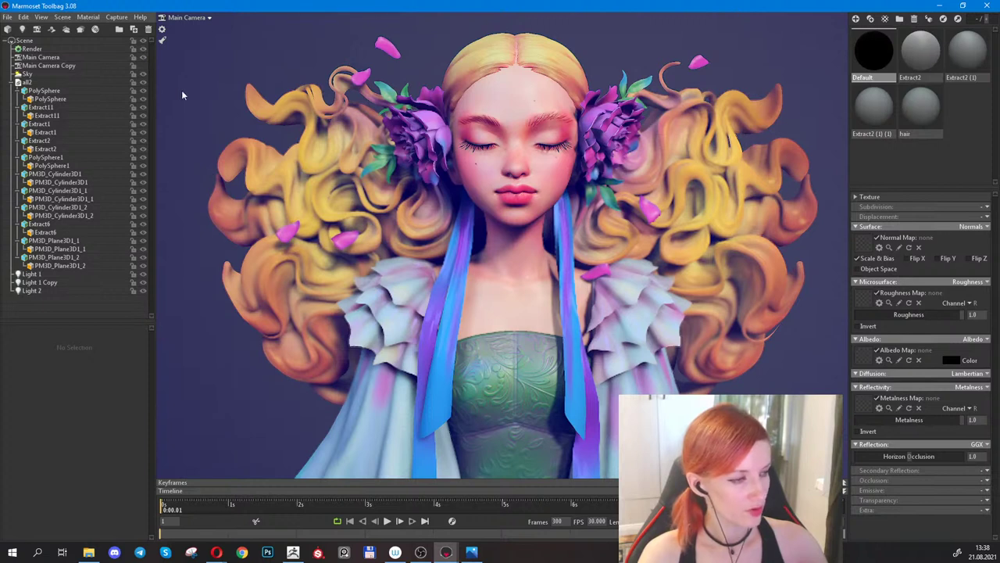
Collapse the all2 group and put Light 1, Light 1 Copy and Light 2 into a new collapsed turntable.
click(10, 82)
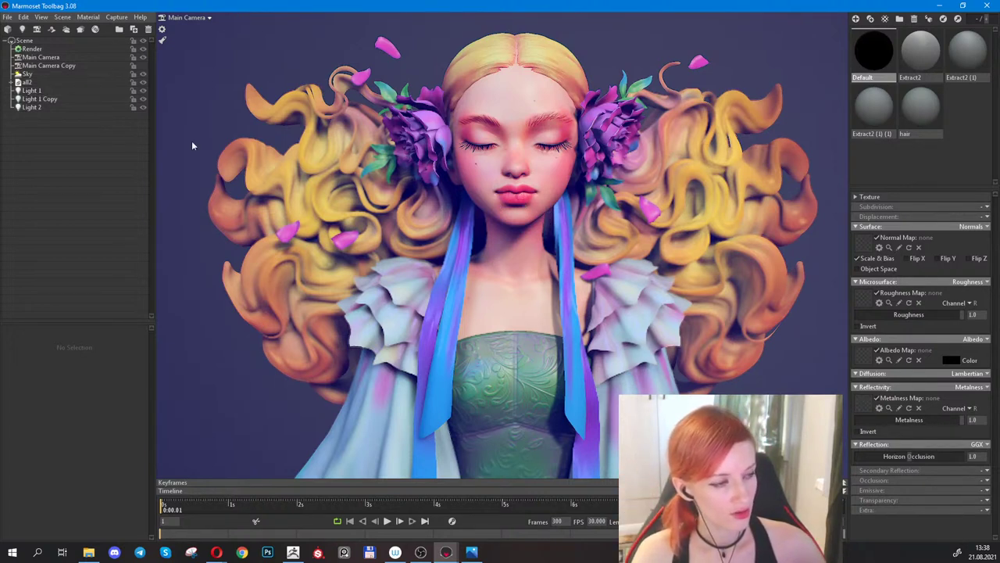
click(32, 91)
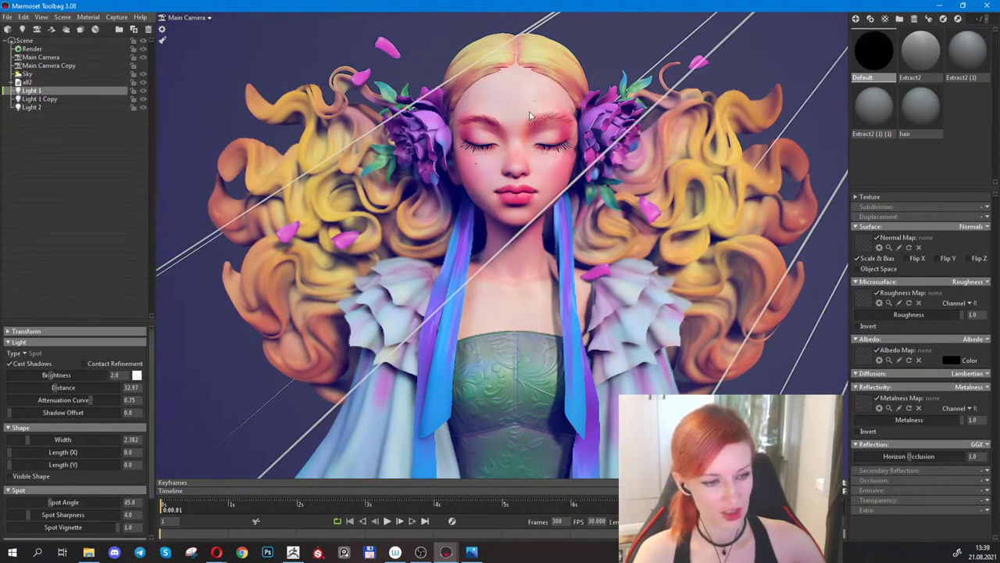
shift+click(39, 107)
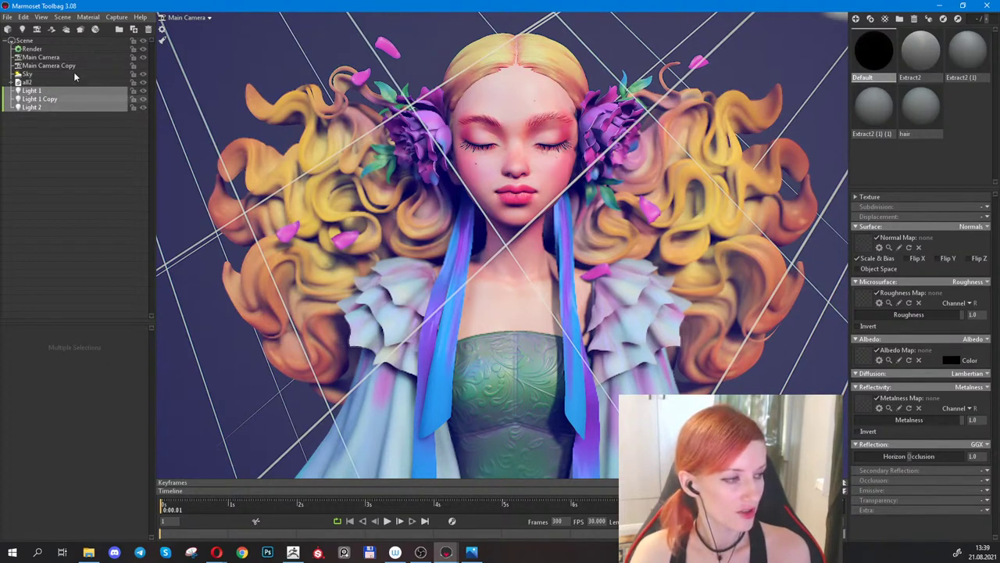
click(96, 30)
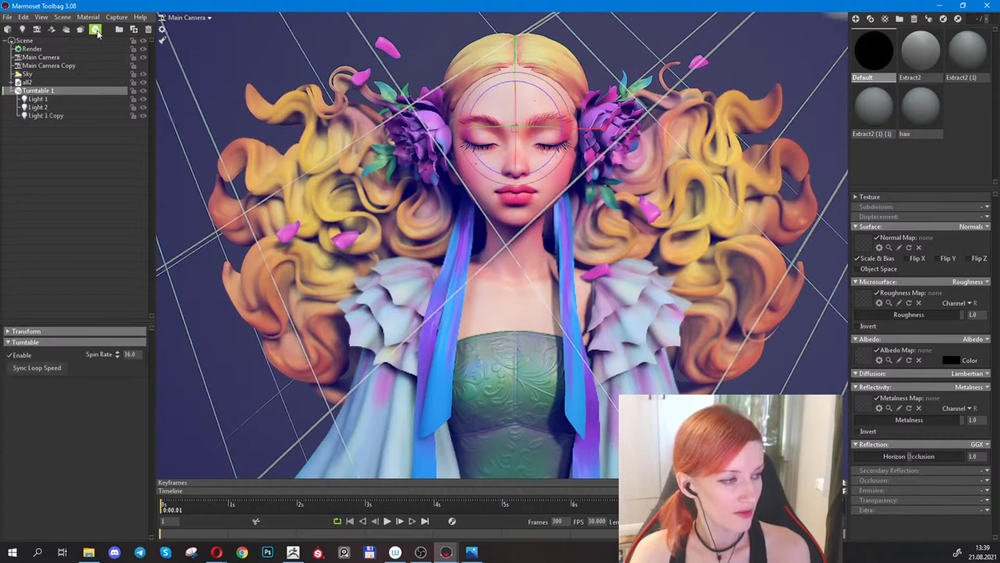
click(11, 90)
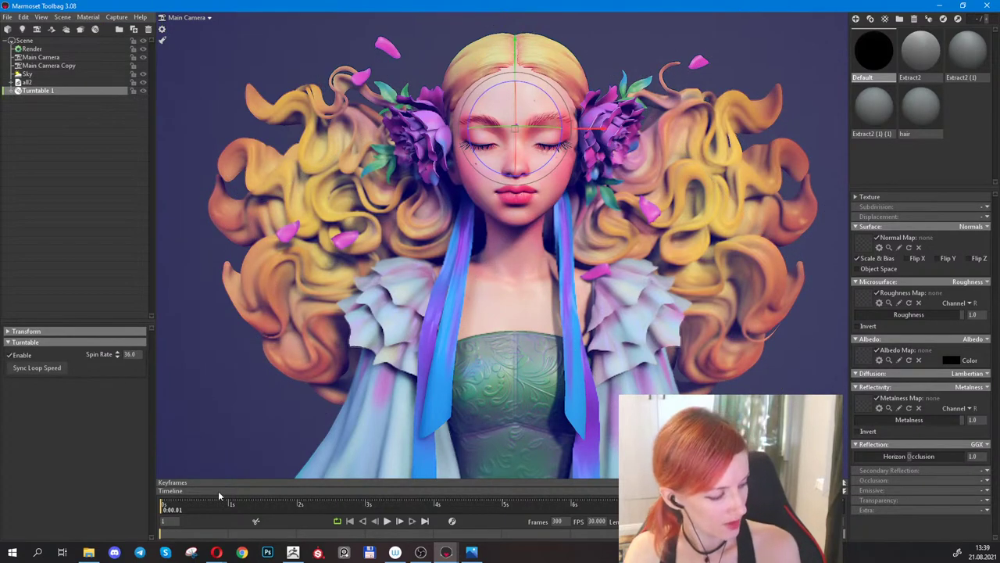
Scrub the timeline to preview how the turntable's rotating lights fall on the portrait.
mouse_move(166, 506)
mouse_down()
mouse_move(408, 506)
mouse_move(196, 505)
mouse_up()
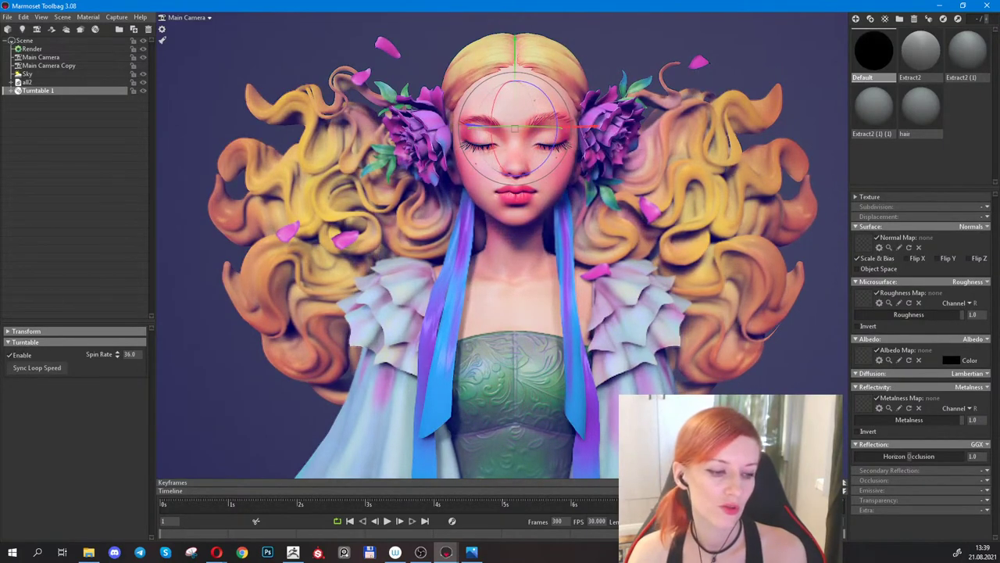
click(443, 500)
click(368, 504)
drag(317, 491, 209, 486)
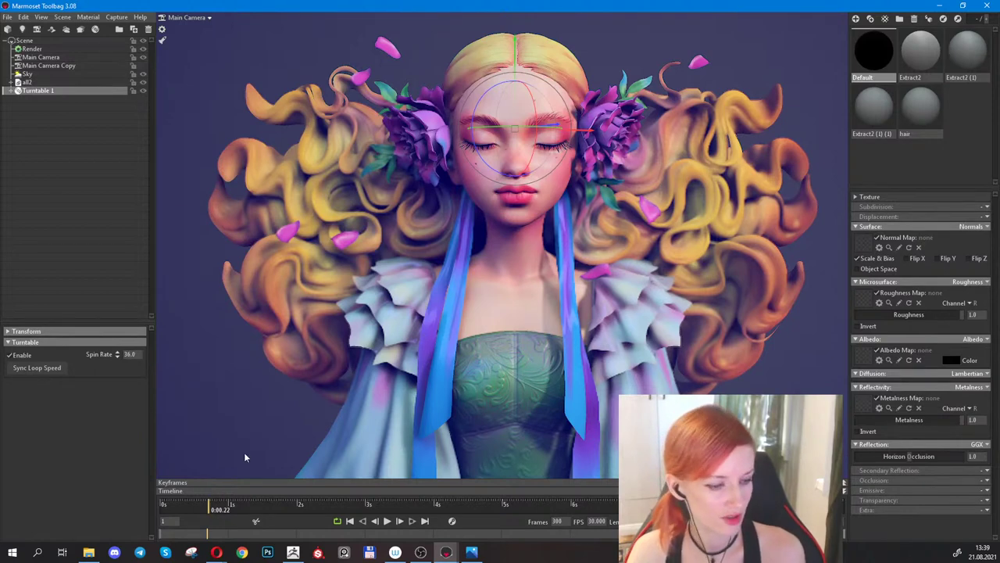
drag(195, 508, 167, 511)
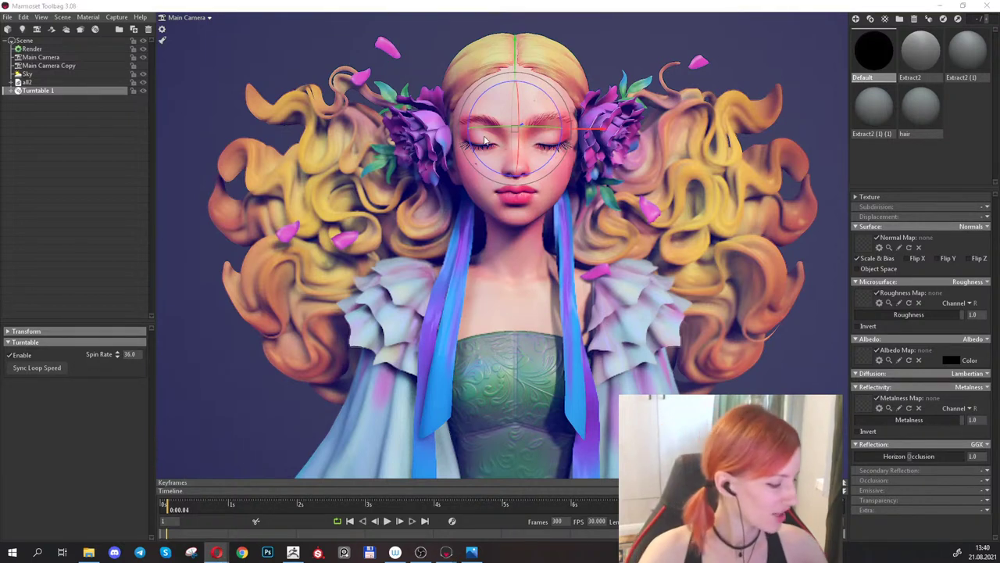
Select the Sky and hide it to turn off its lighting.
click(43, 72)
click(143, 75)
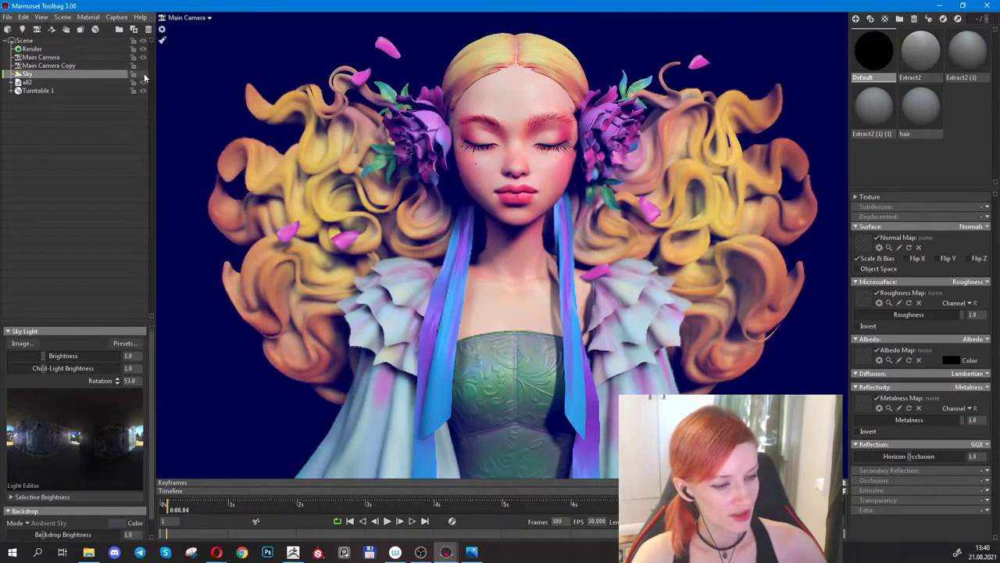
Show the Sky again to restore its lighting, and leave it selected.
click(143, 74)
click(143, 74)
click(143, 74)
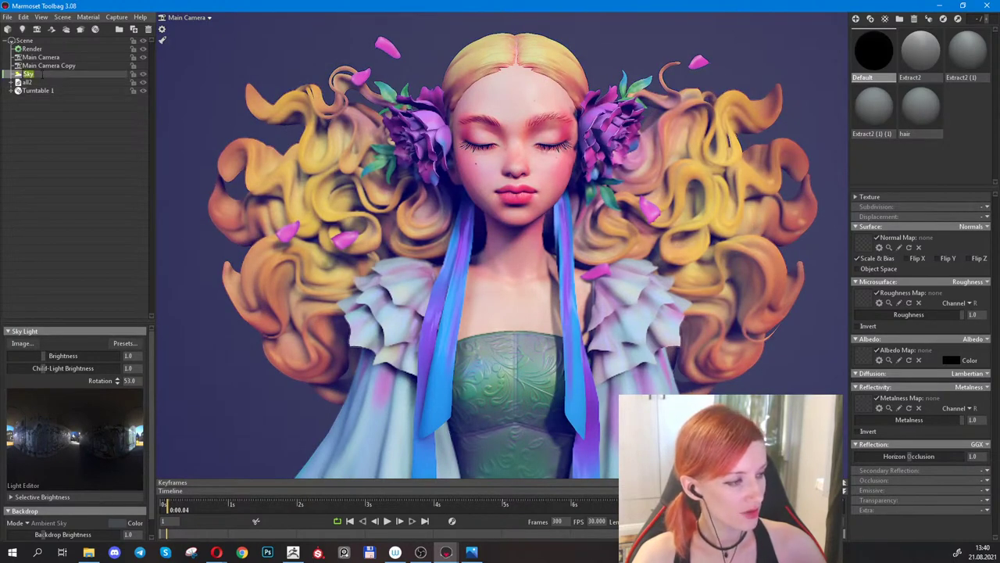
click(37, 83)
click(40, 75)
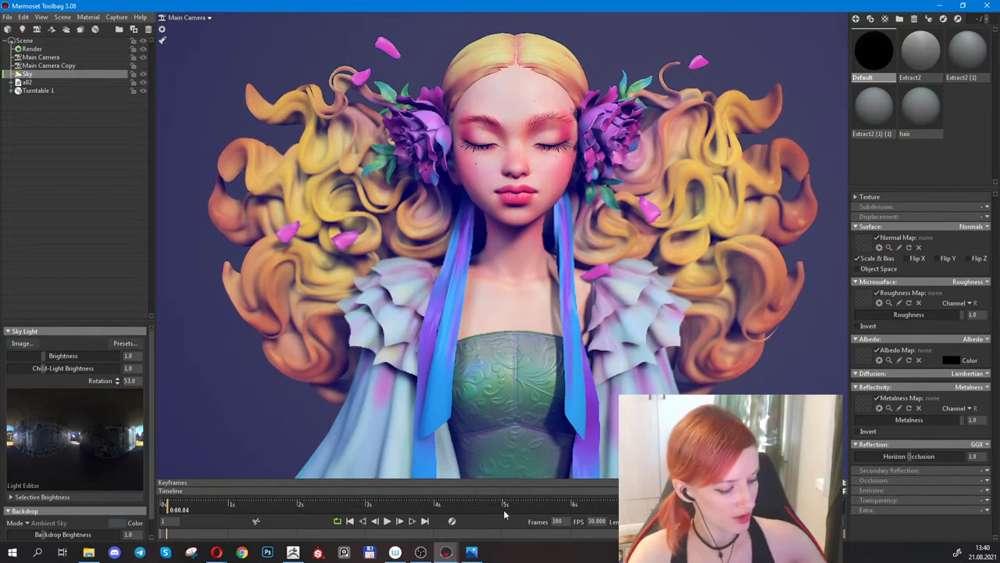
Switch to the 345.tbscene window, enlarge it to full screen and examine the character's face through Main Camera Copy.
click(446, 552)
click(391, 500)
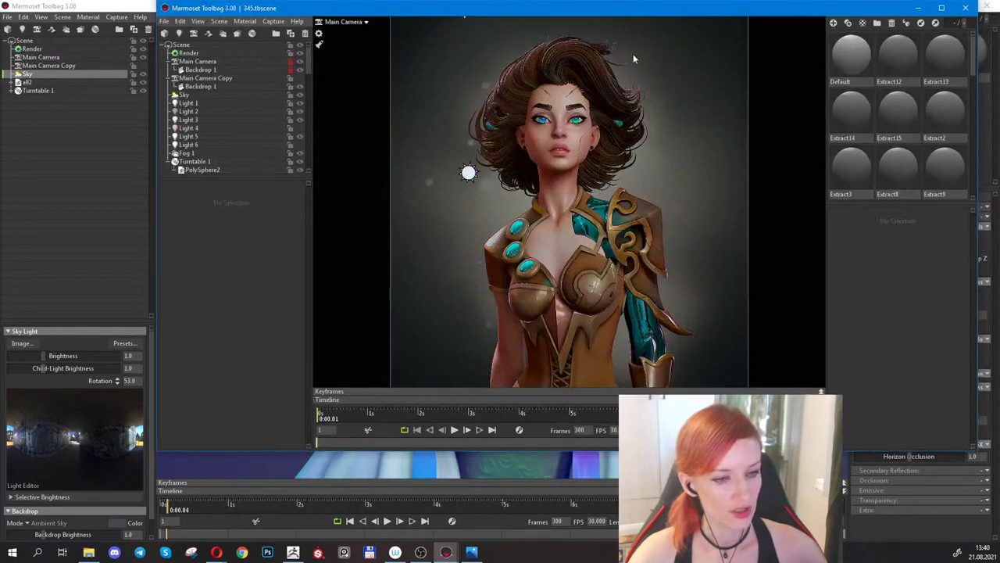
double_click(633, 6)
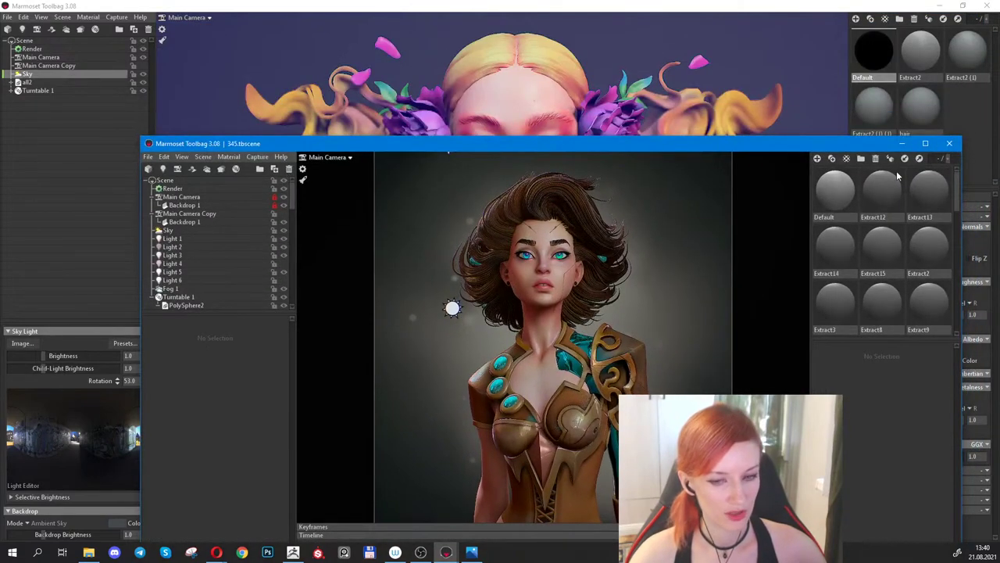
click(926, 143)
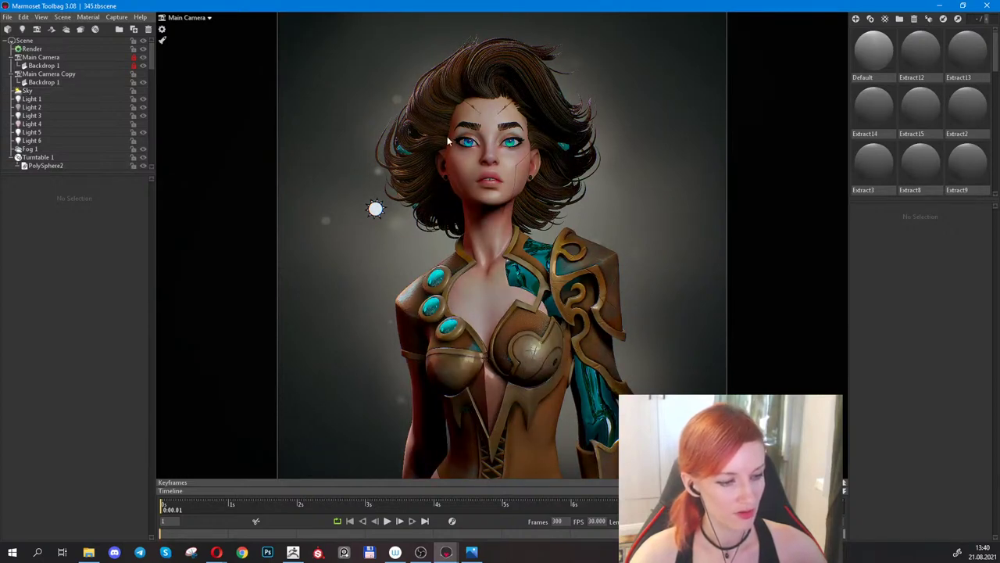
click(203, 20)
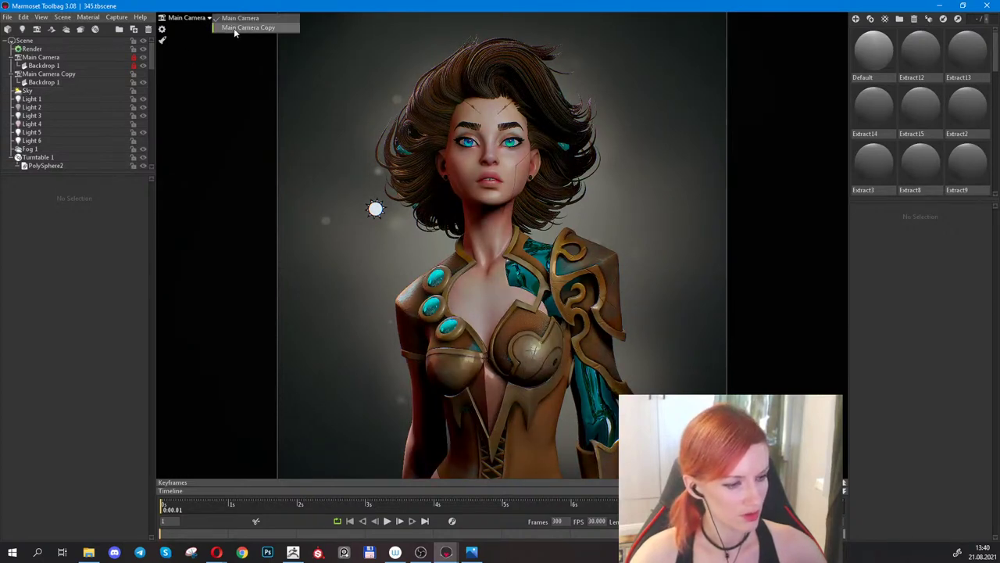
click(233, 28)
scroll(507, 101, up, 4)
middle_drag(505, 106, 524, 335)
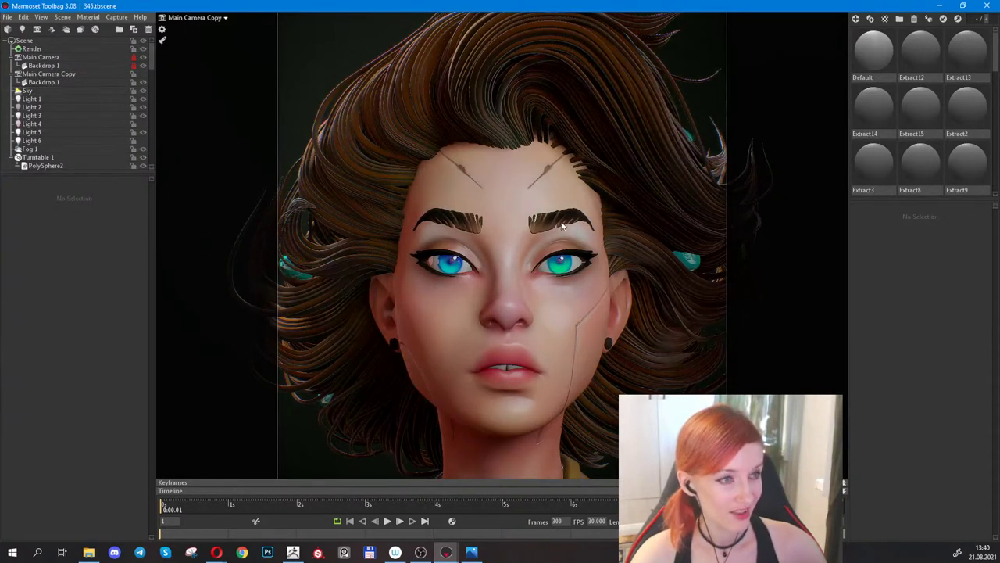
scroll(552, 191, down, 3)
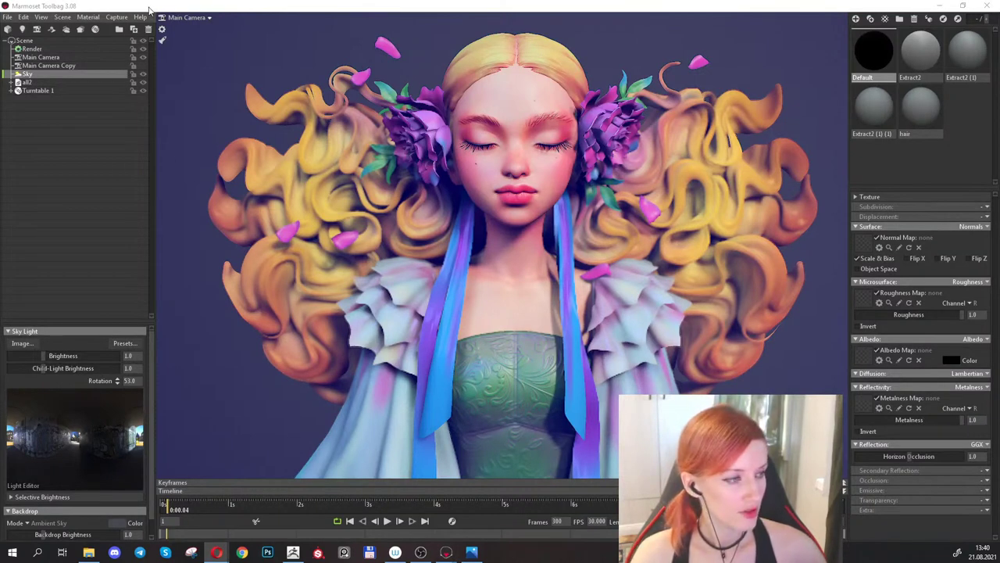
Return to the portrait scene, expand Turntable 1 and scrub the timeline to 0:00.12 to check the rotated lights.
click(148, 9)
click(13, 91)
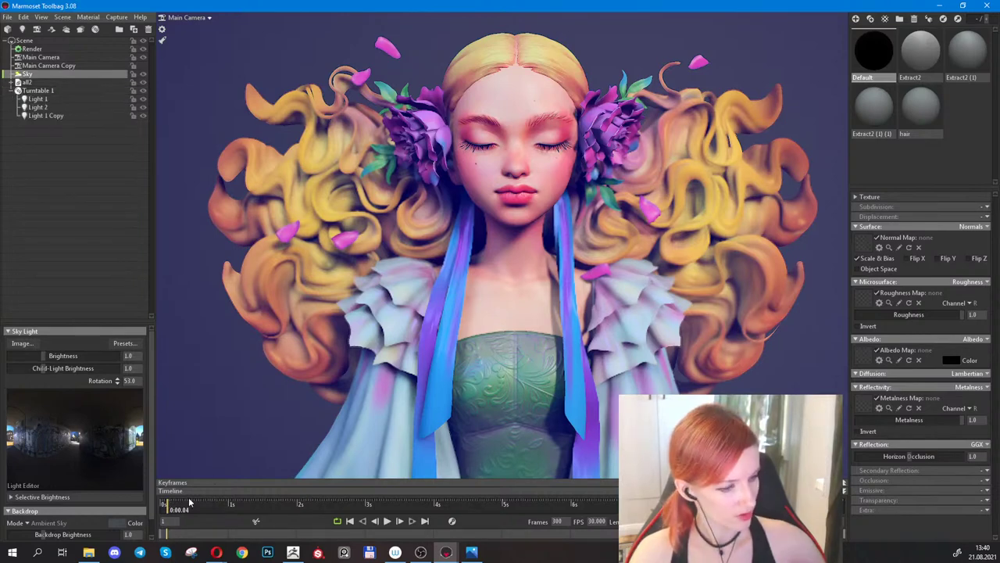
mouse_move(167, 504)
mouse_down()
mouse_move(203, 500)
mouse_move(186, 506)
mouse_up()
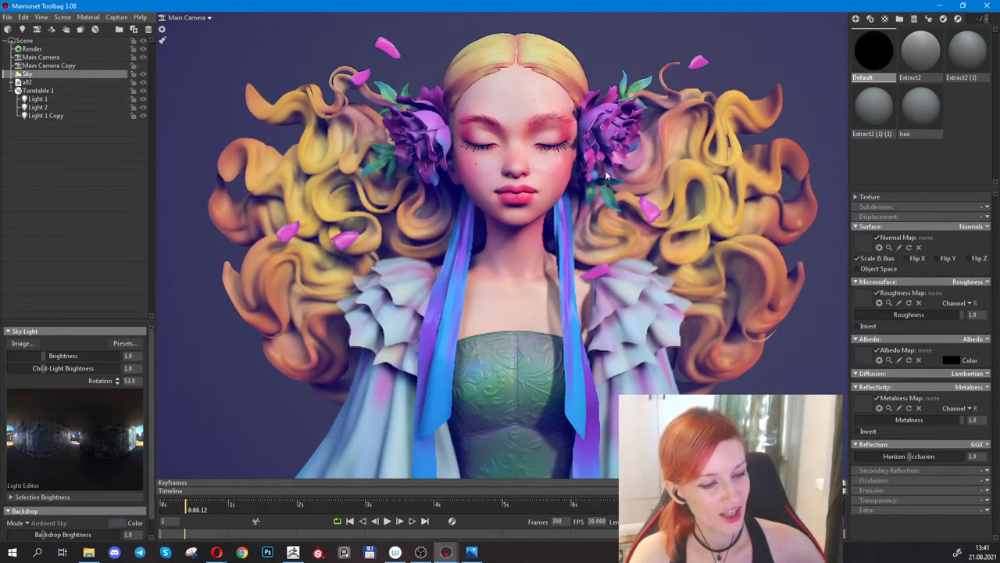
Move Light 1, Light 2 and Light 1 Copy out of Turntable 1 and rewind the timeline to its start.
click(46, 107)
shift+click(51, 116)
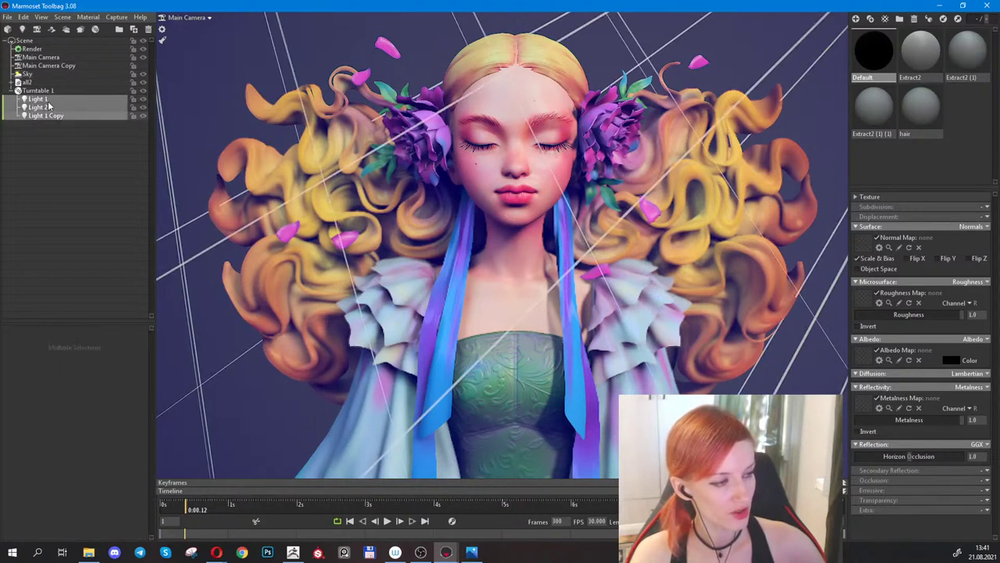
drag(42, 74, 10, 92)
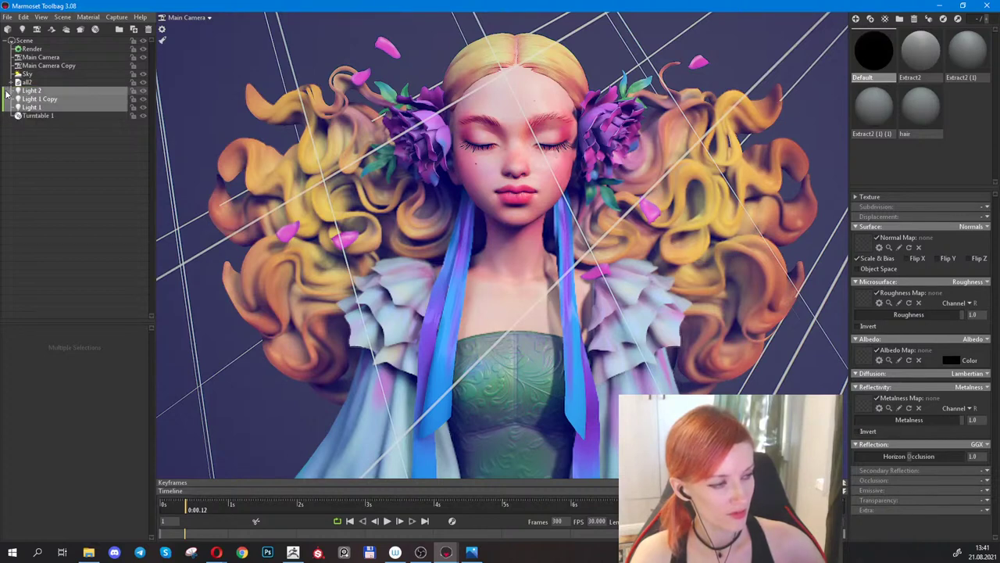
drag(177, 506, 108, 503)
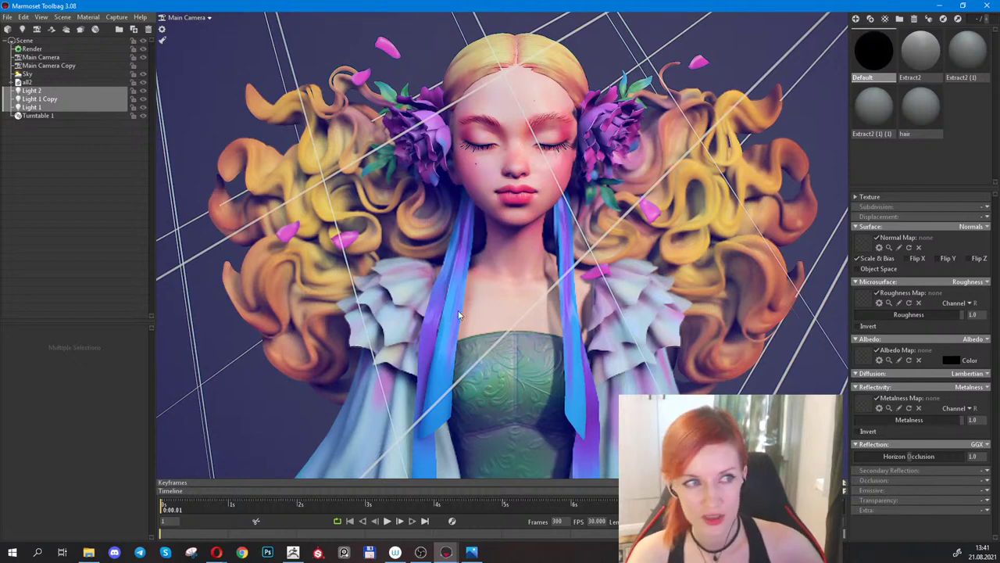
Clear the light selection and save the scene as h.tbscene.
click(222, 50)
click(7, 17)
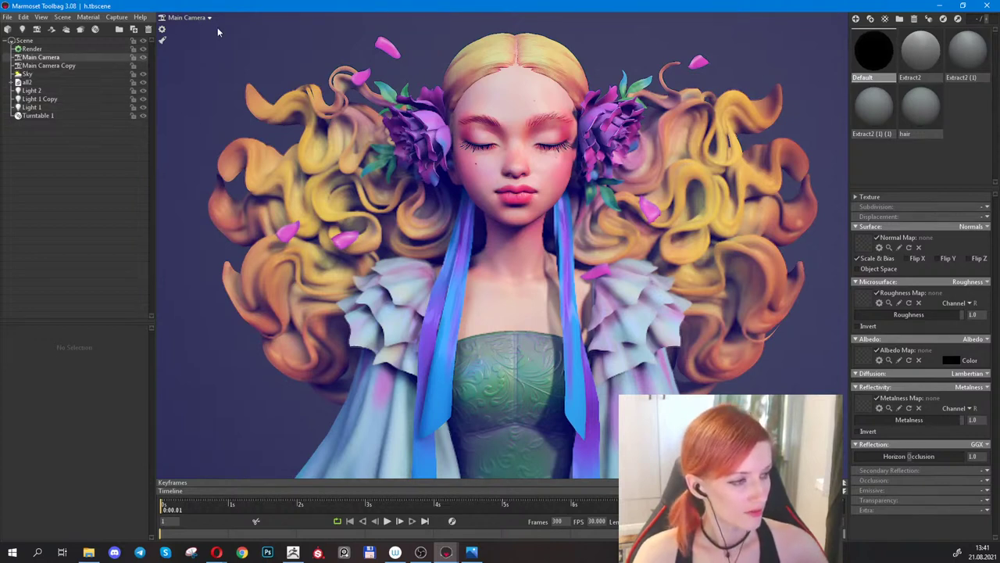
Enlarge the properties area to review the Main Camera's lens and post effect settings, keeping Main Camera as the active view.
click(41, 57)
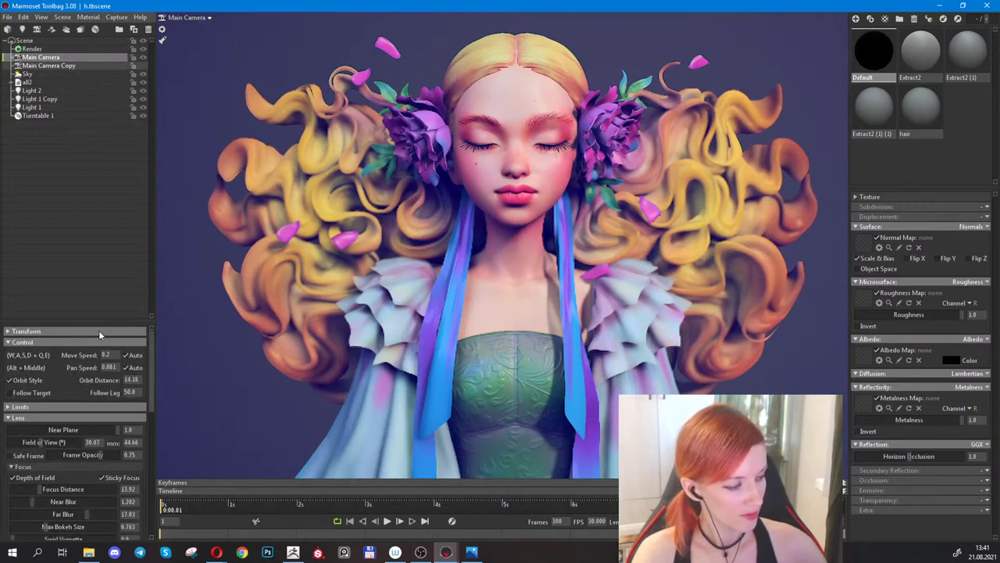
drag(107, 321, 92, 122)
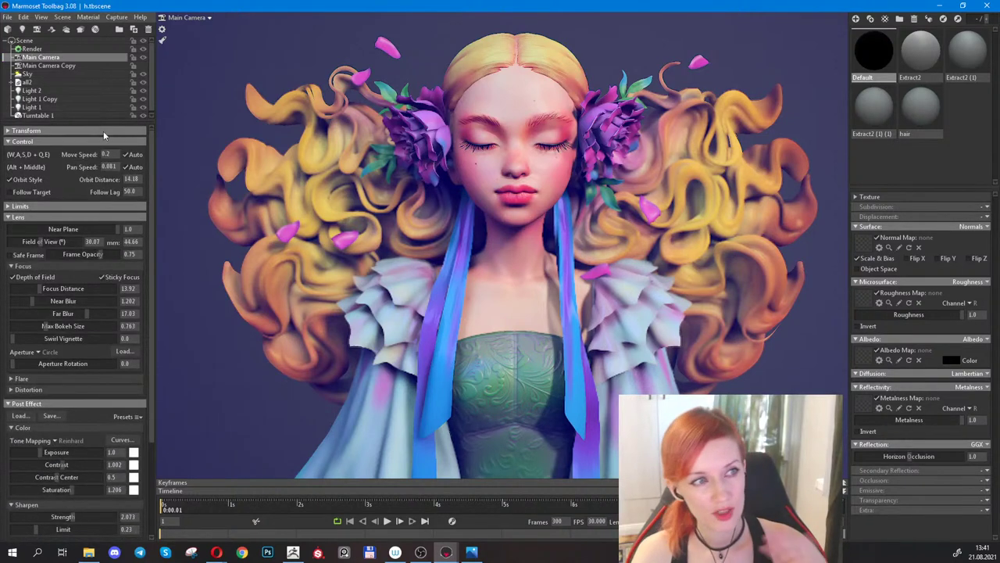
click(807, 361)
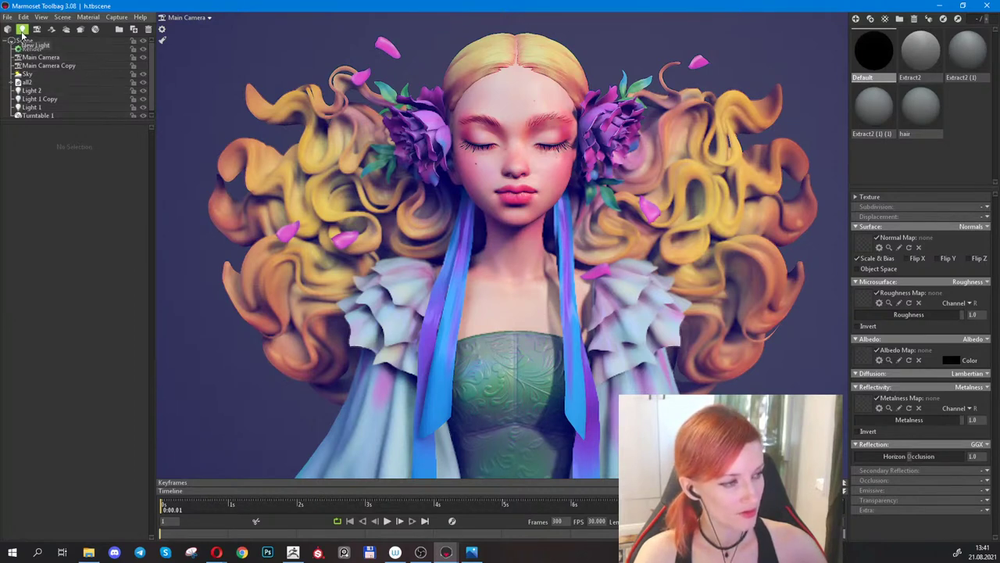
click(209, 19)
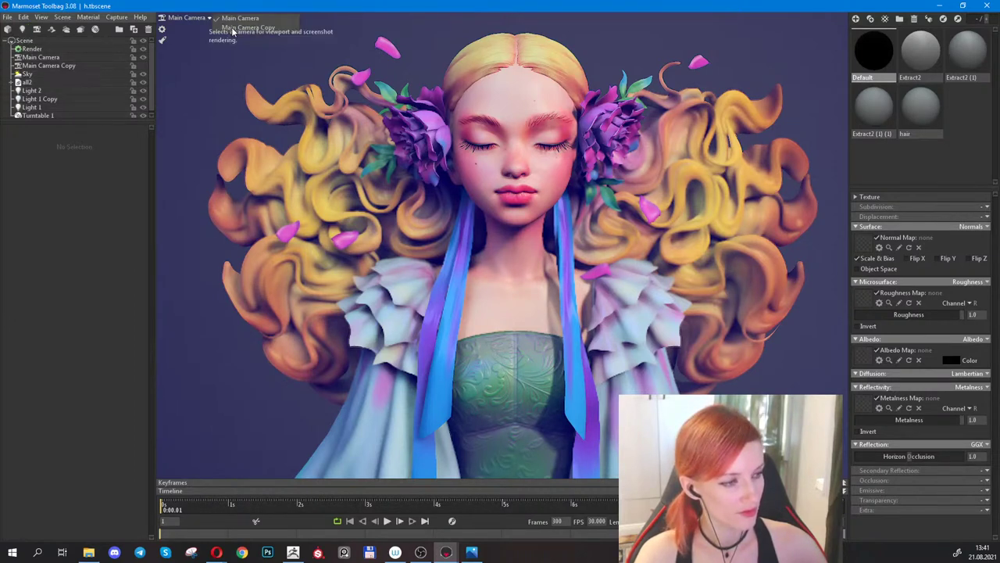
click(232, 20)
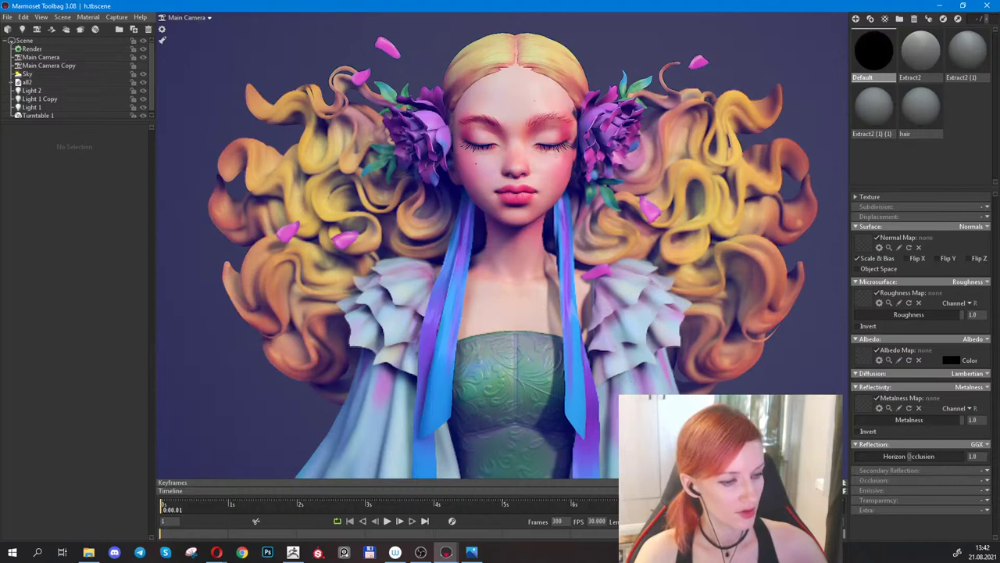
Add a new spot light and place it below the portrait, shining up at the character.
drag(631, 310, 640, 275)
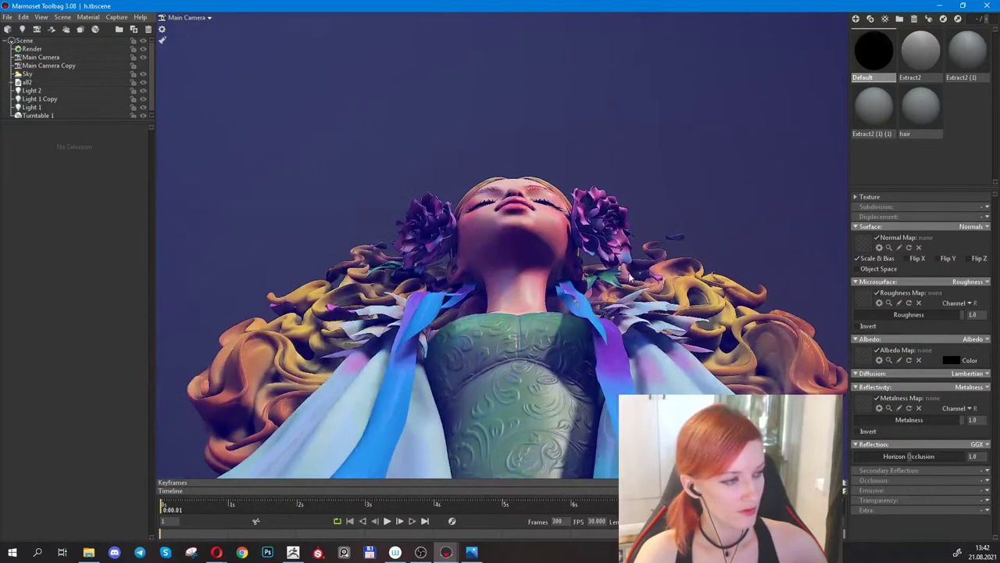
click(23, 30)
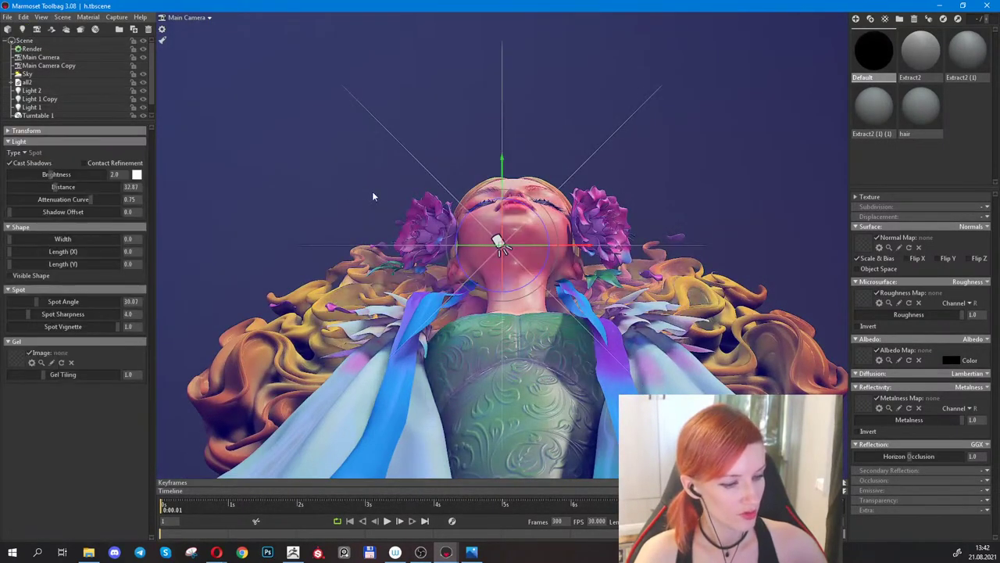
drag(558, 133, 485, 223)
scroll(427, 291, down, 10)
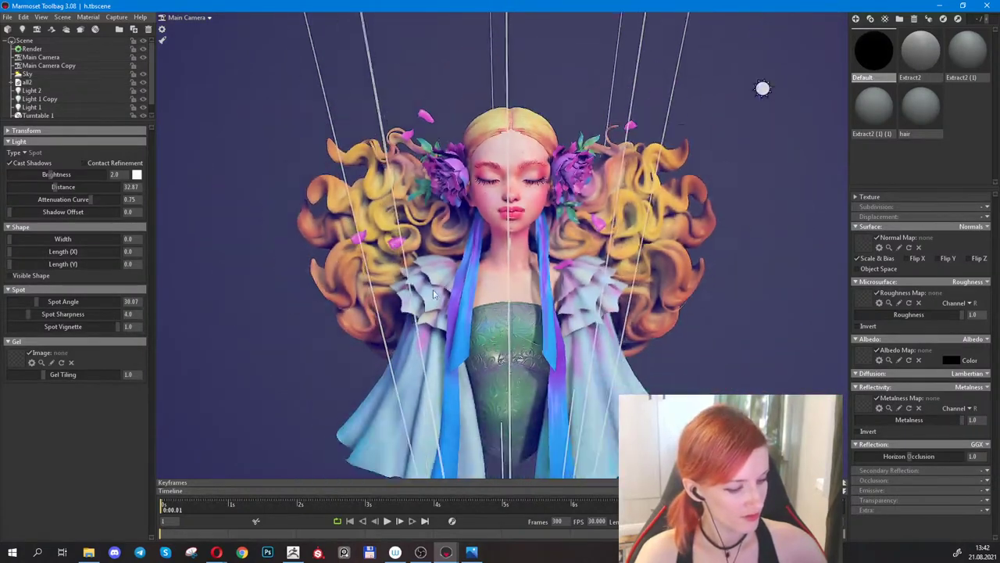
scroll(427, 294, down, 5)
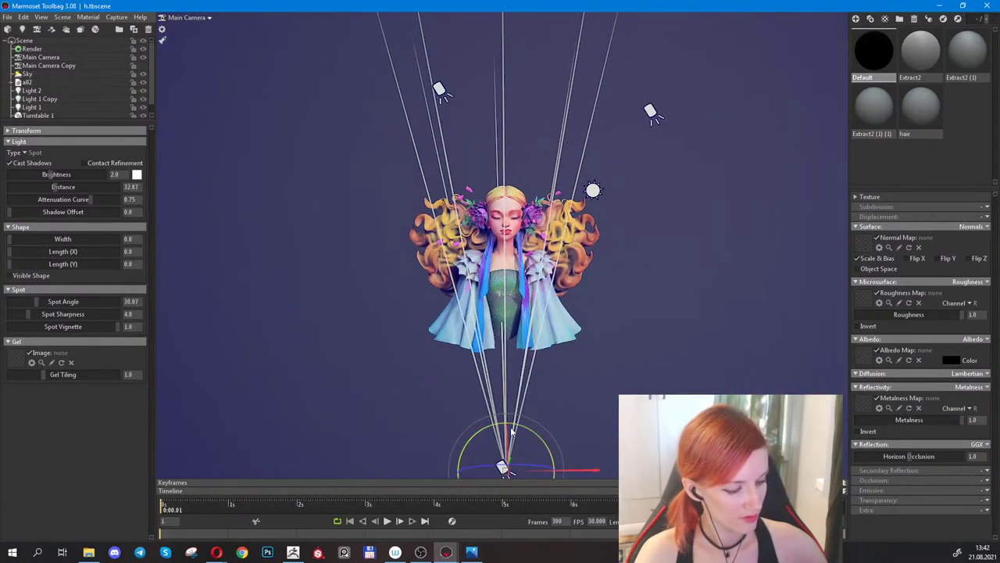
scroll(523, 448, down, 3)
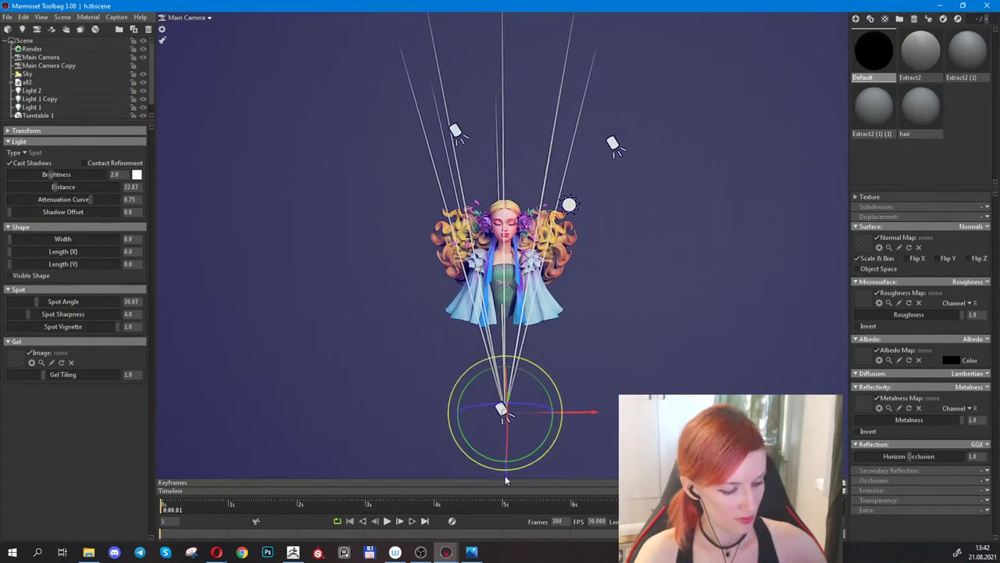
drag(505, 475, 511, 387)
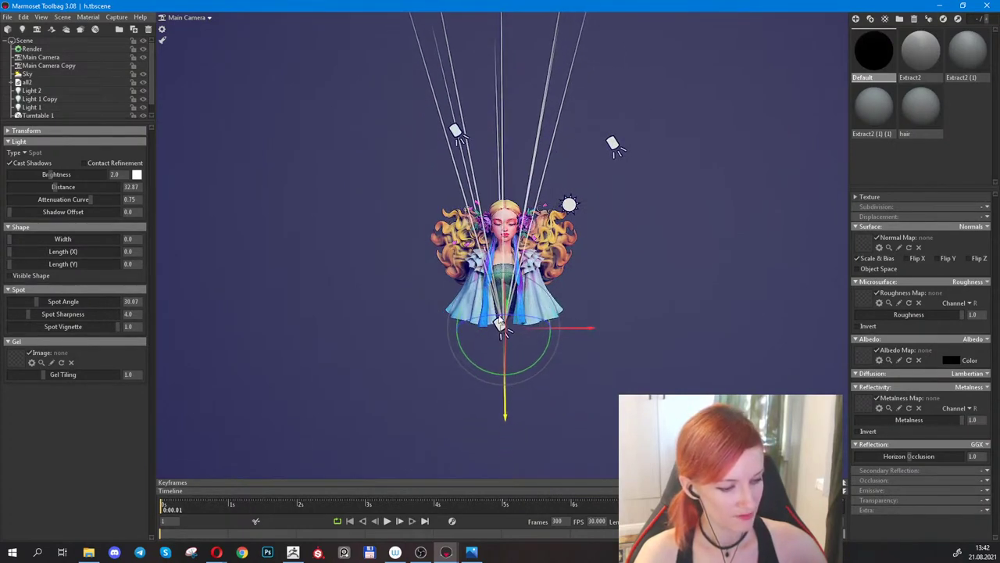
scroll(511, 387, up, 3)
drag(505, 449, 508, 519)
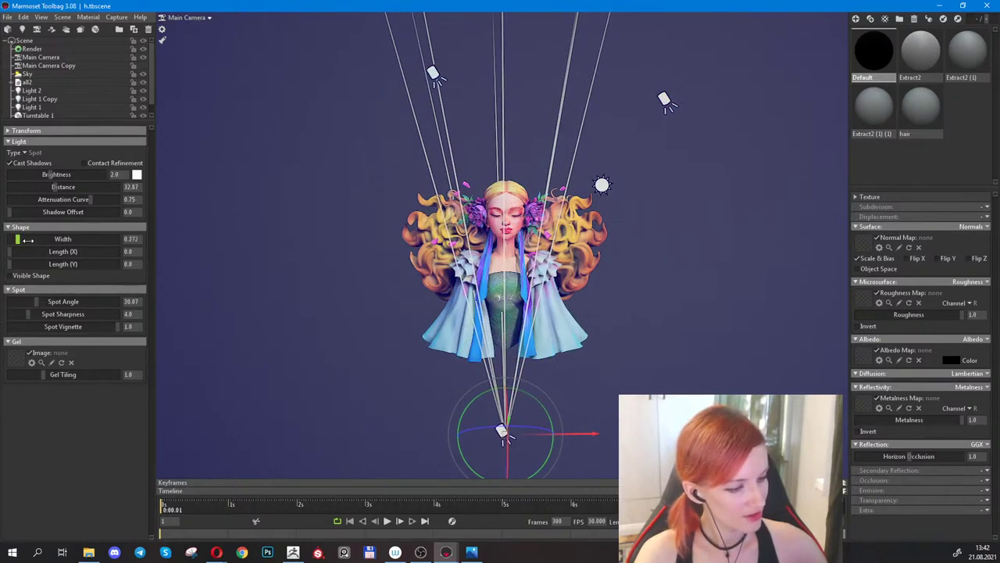
Give the new spot light a width of 2.183, a spot angle of 60.57 and the light blue color 7ac9ef.
drag(20, 240, 26, 239)
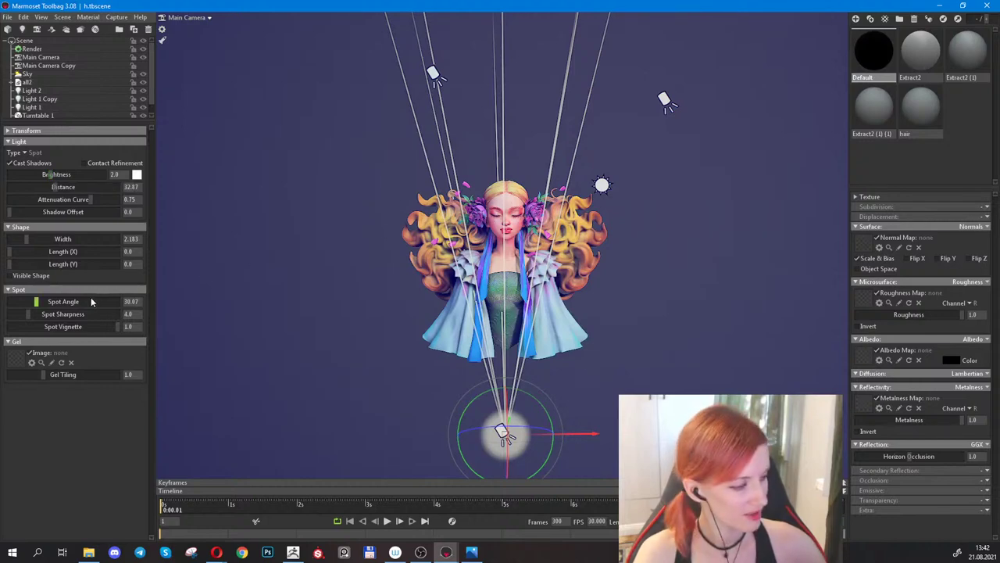
drag(36, 302, 69, 302)
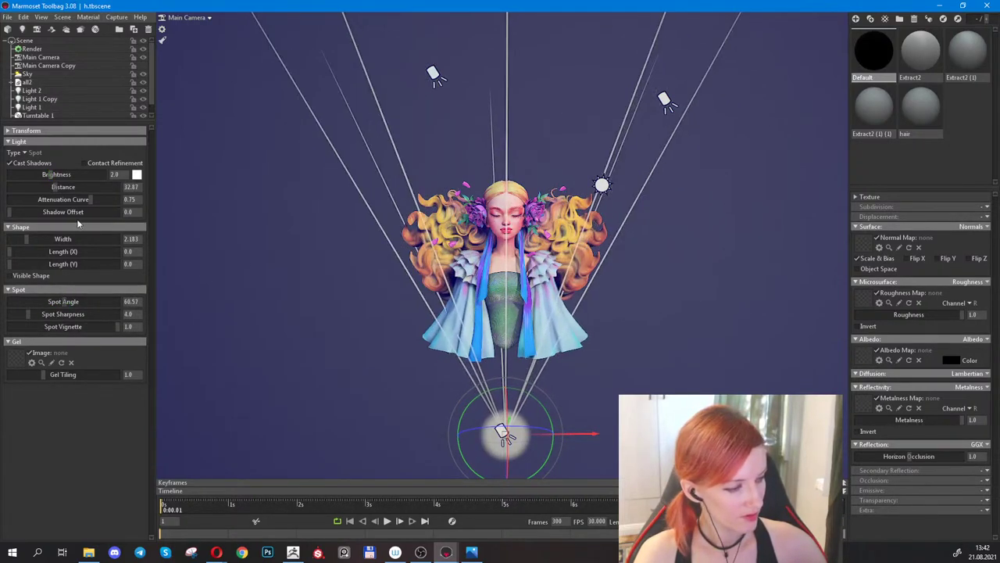
click(137, 175)
click(653, 290)
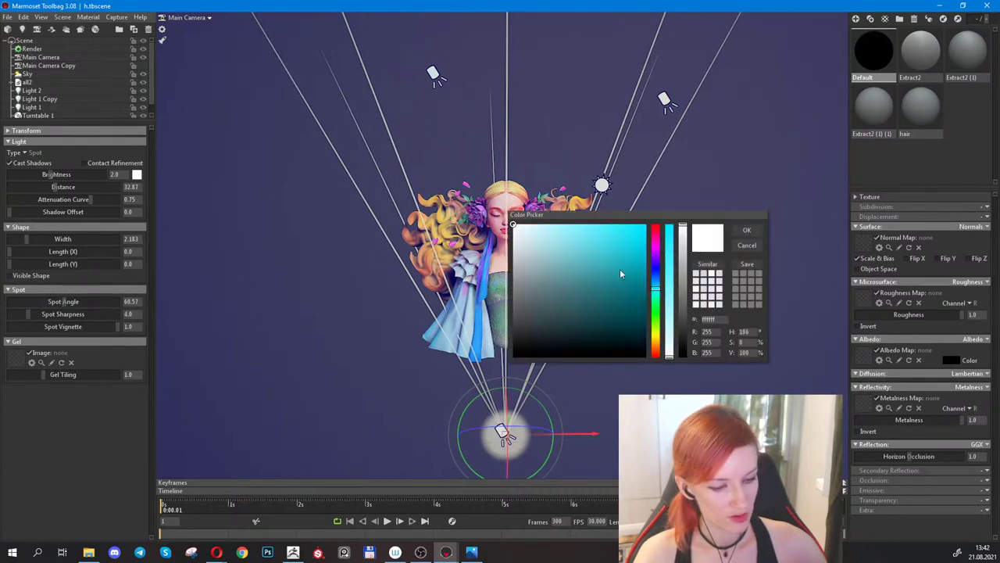
click(578, 233)
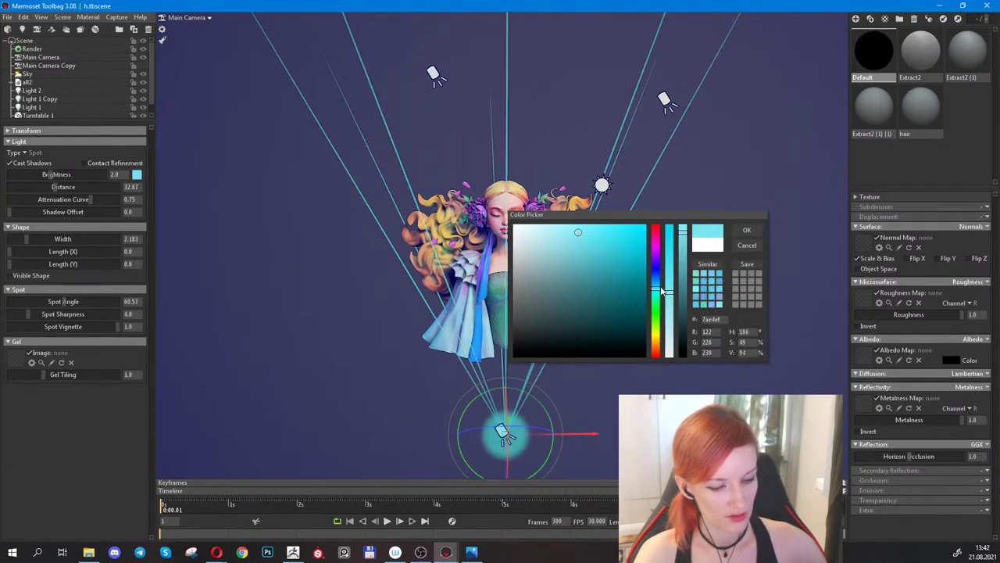
drag(662, 292, 659, 284)
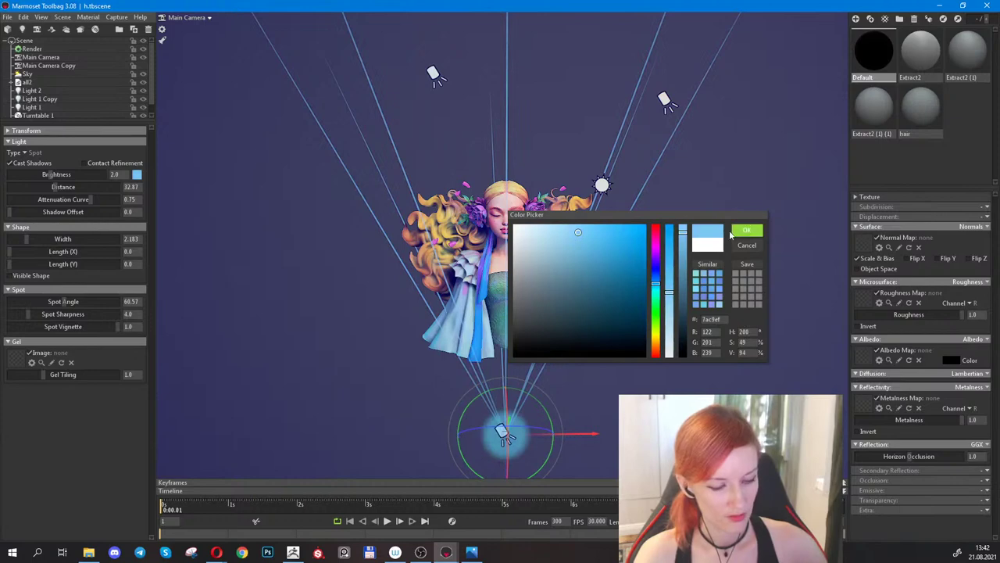
click(733, 232)
Change the blue light's type to Directional and check its effect on the portrait up close.
scroll(522, 216, up, 5)
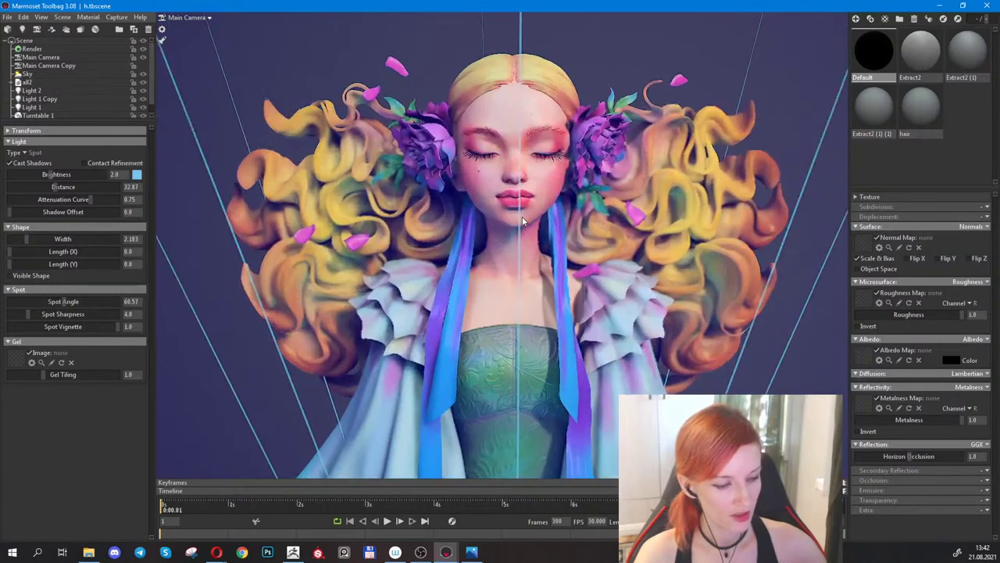
scroll(522, 216, up, 1)
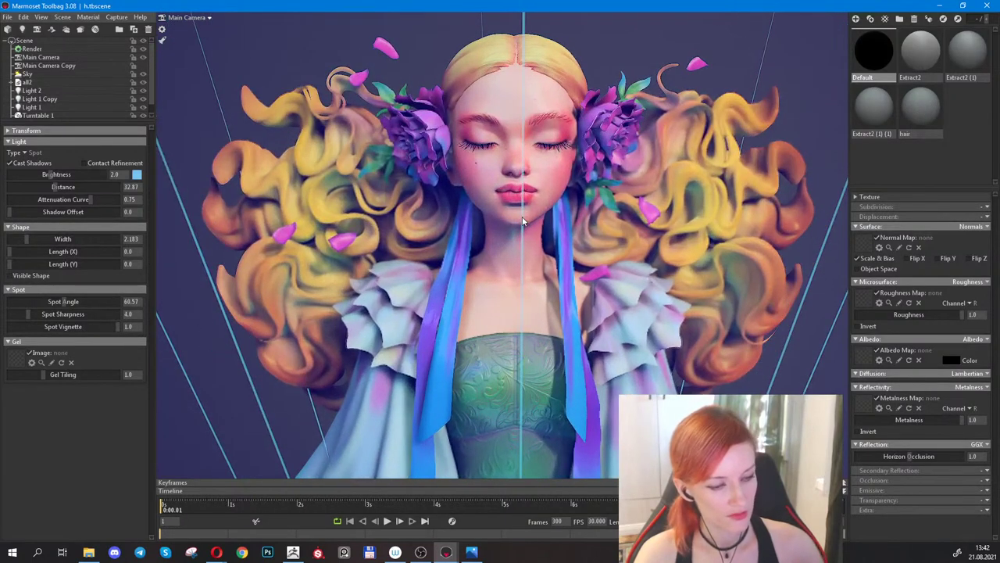
click(29, 153)
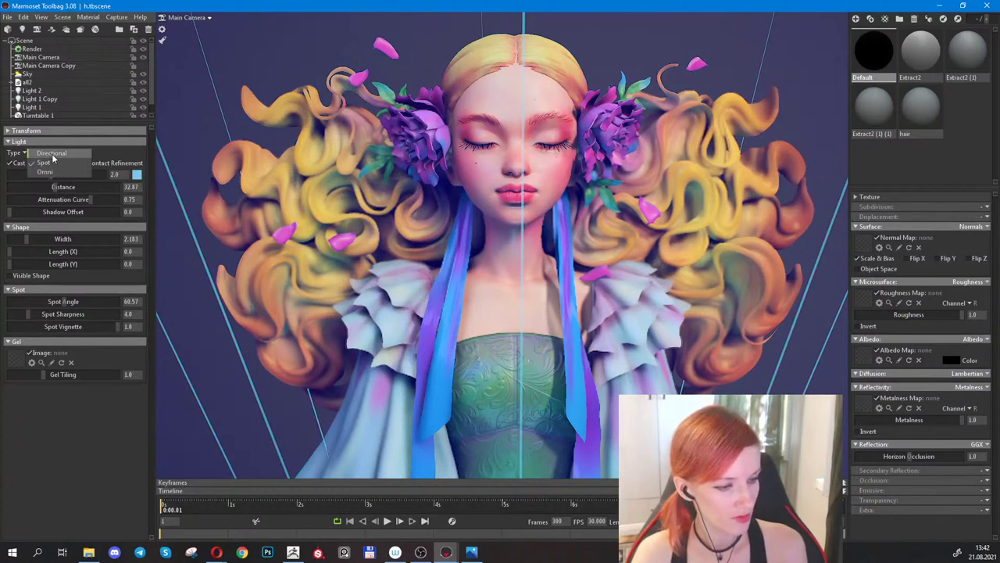
click(52, 158)
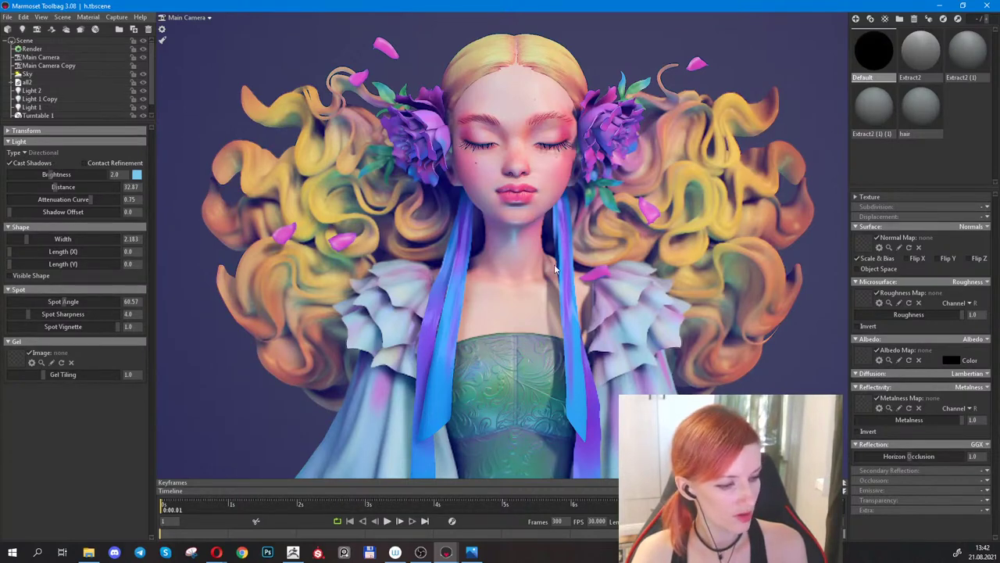
Change the blue light's type back to Spot and adjust its aim from below the character.
scroll(555, 270, down, 2)
click(25, 154)
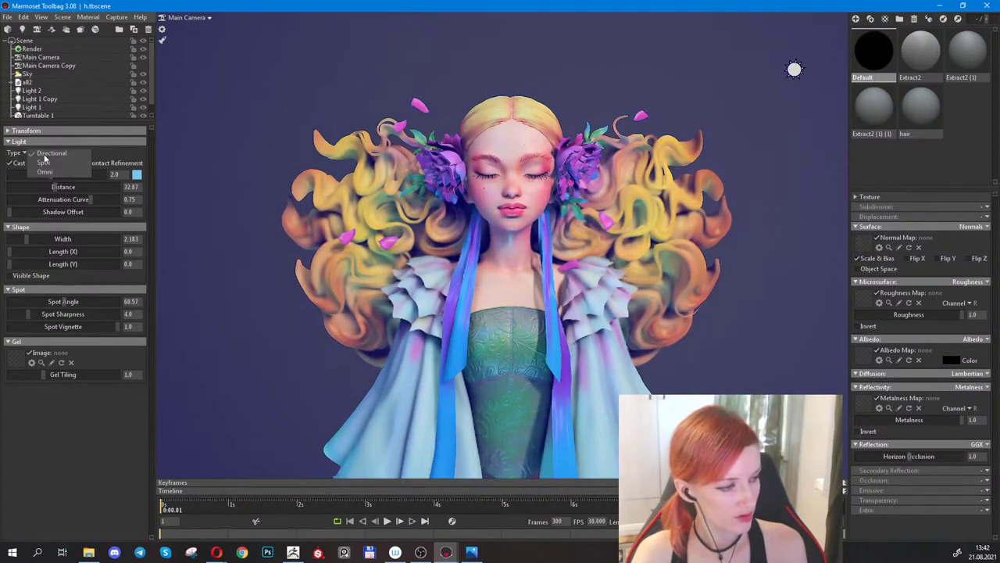
click(52, 163)
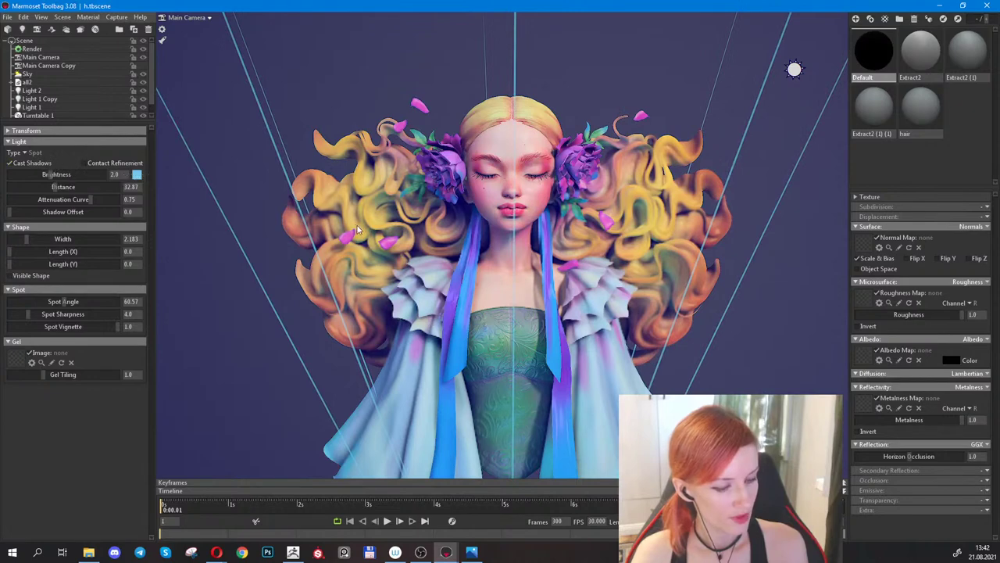
scroll(585, 443, down, 3)
drag(572, 434, 526, 434)
drag(492, 404, 515, 406)
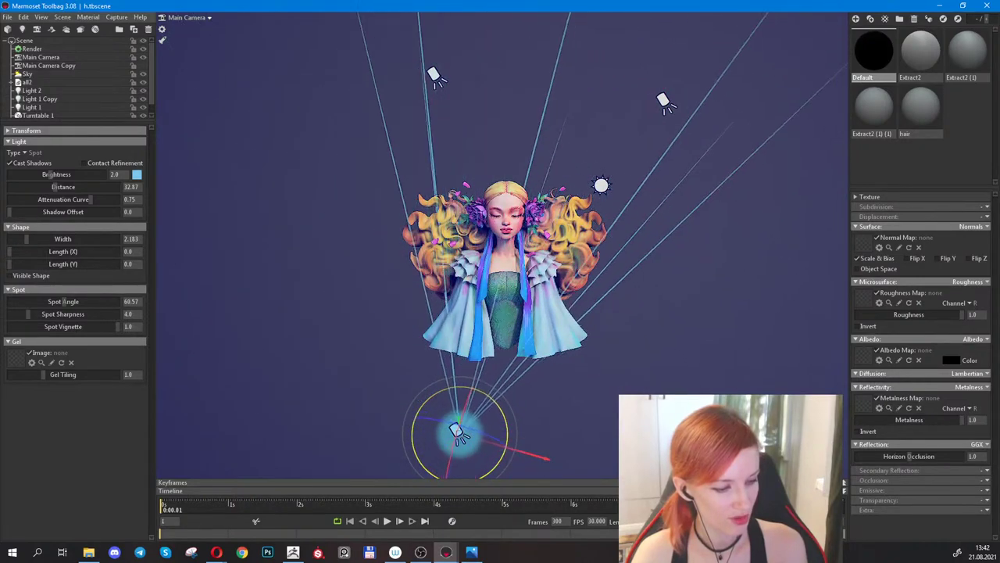
Change the blue spot light's color to a darker, more saturated blue and raise its brightness to 5.794.
click(137, 174)
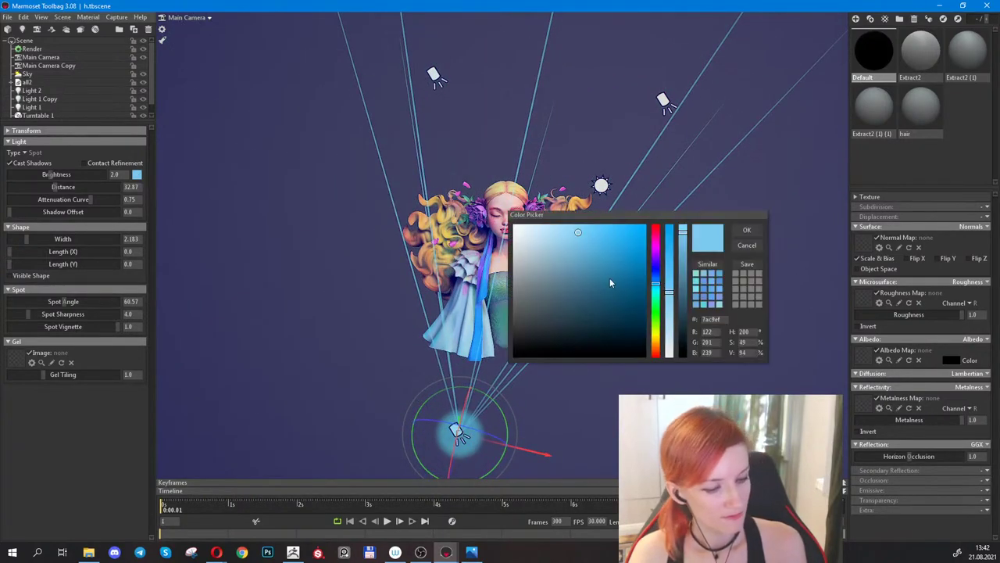
drag(611, 283, 656, 278)
click(747, 230)
scroll(489, 213, up, 8)
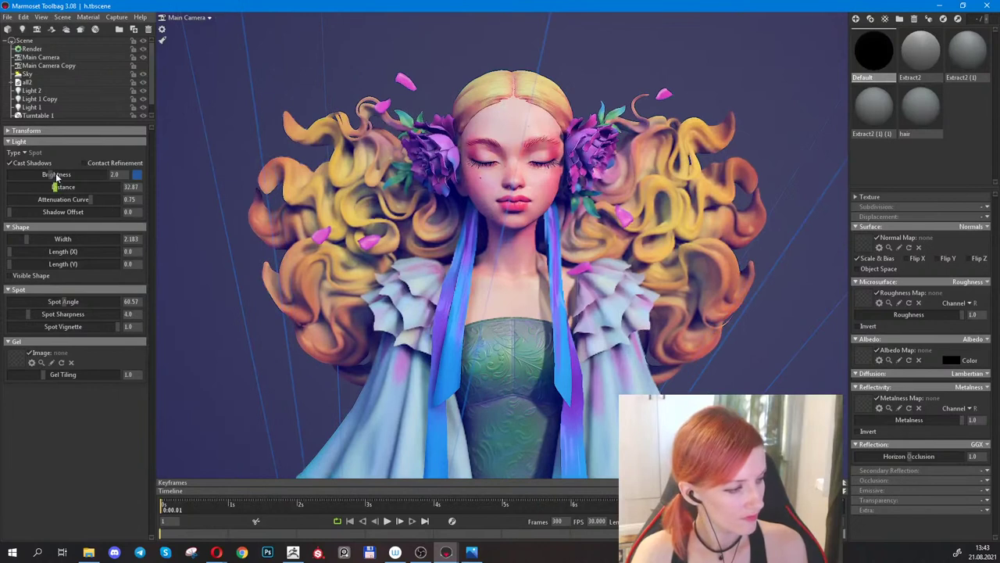
drag(58, 175, 60, 176)
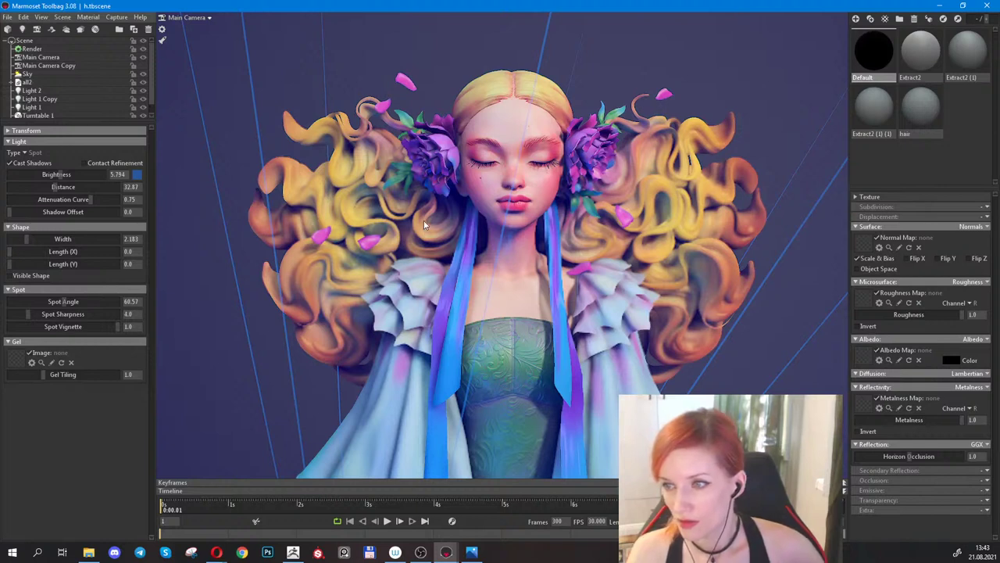
Clear the selection, enlarge the scene list to show all objects, and hide Light 3.
click(805, 271)
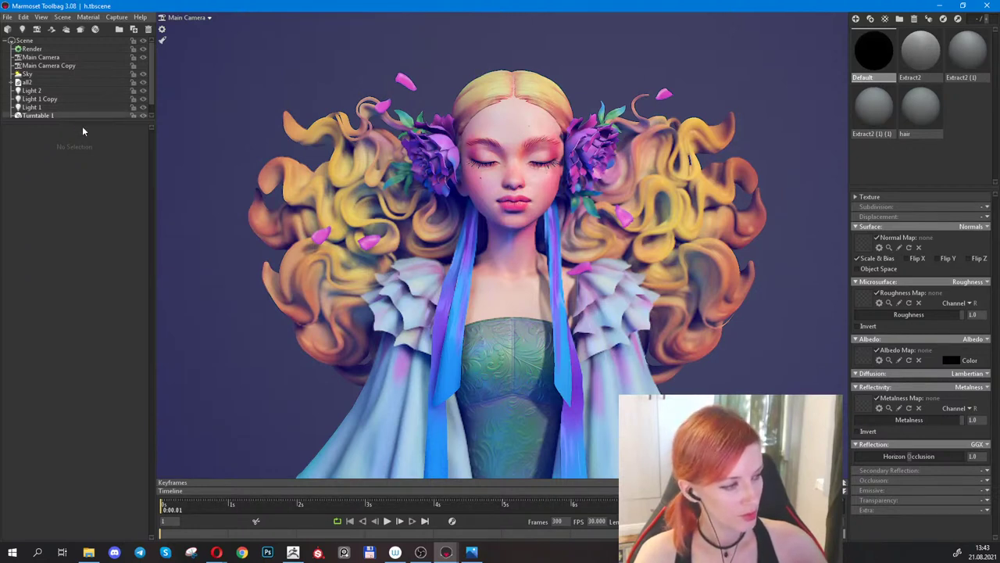
drag(84, 121, 127, 275)
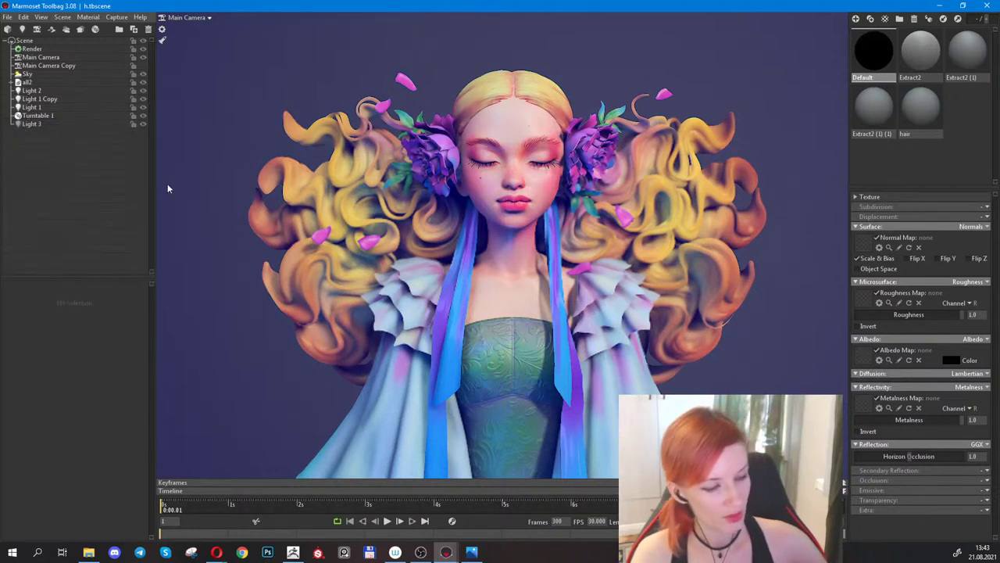
click(143, 123)
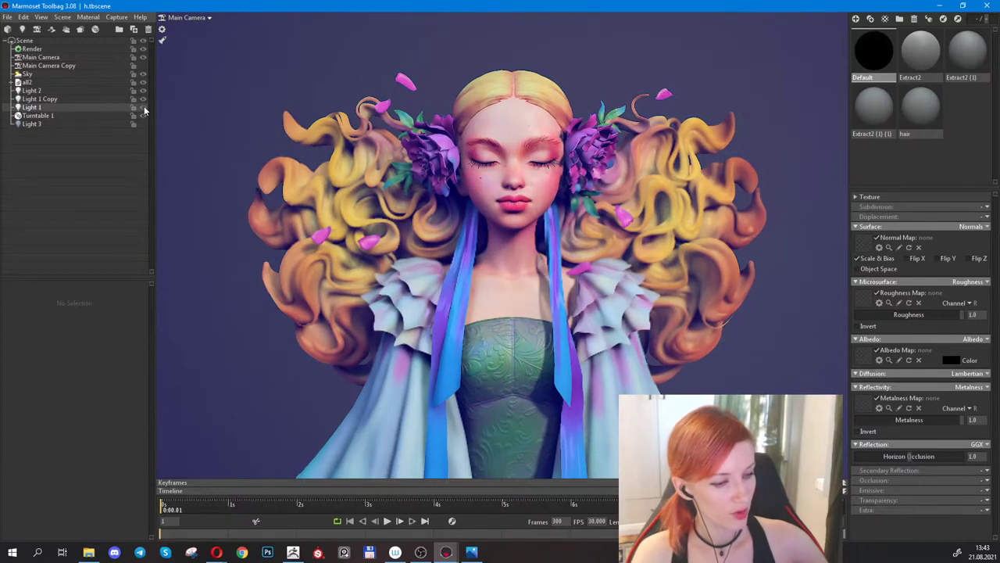
Switch Light 1 Copy off and on repeatedly to compare its effect on the portrait, leaving it visible.
click(143, 99)
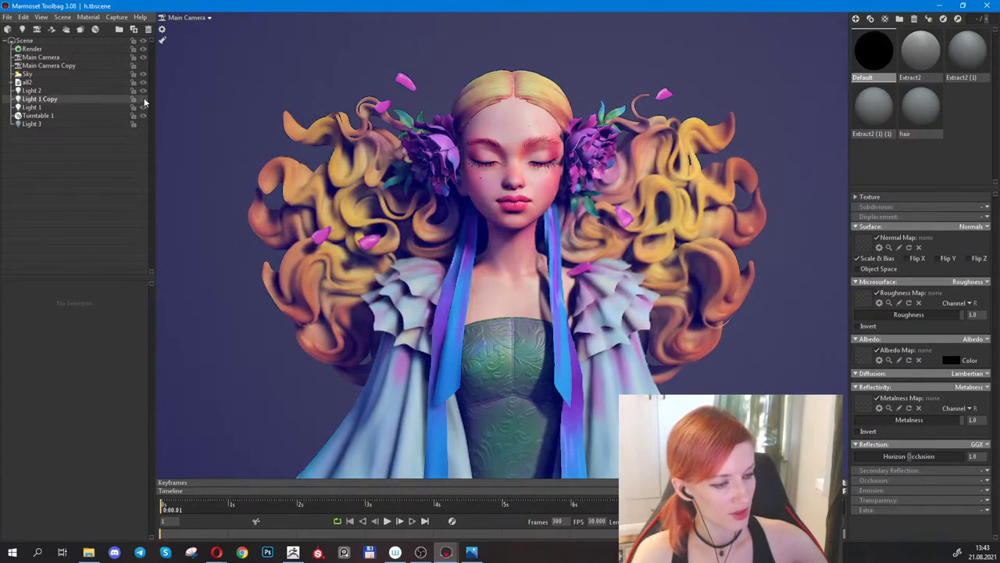
click(143, 99)
click(144, 99)
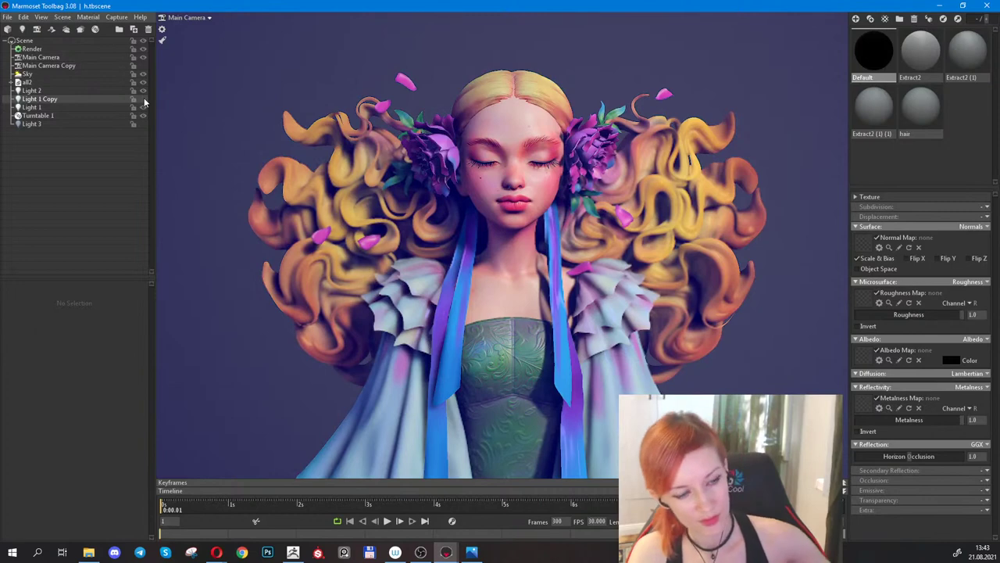
click(143, 99)
click(143, 99)
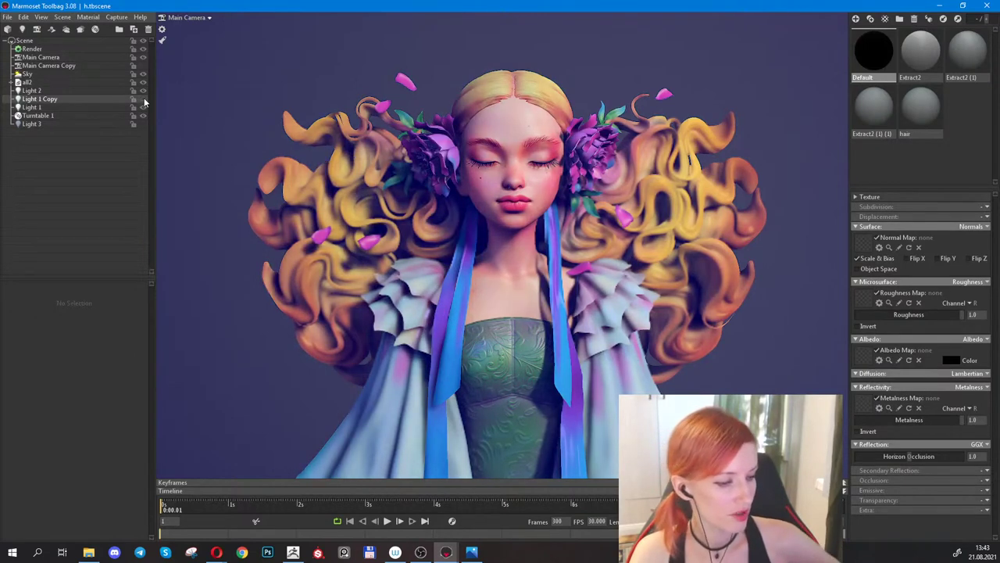
click(143, 99)
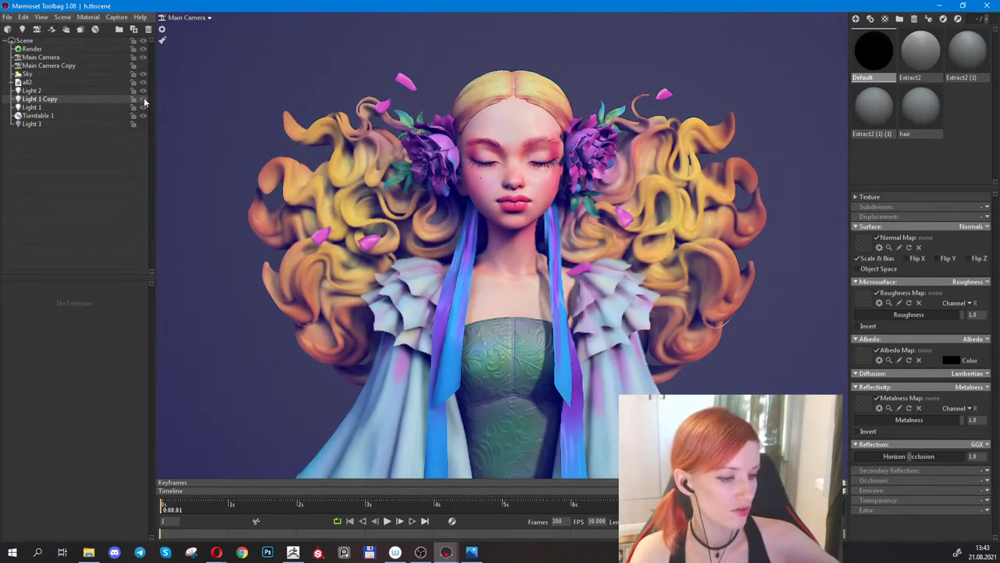
click(143, 100)
click(143, 99)
click(144, 99)
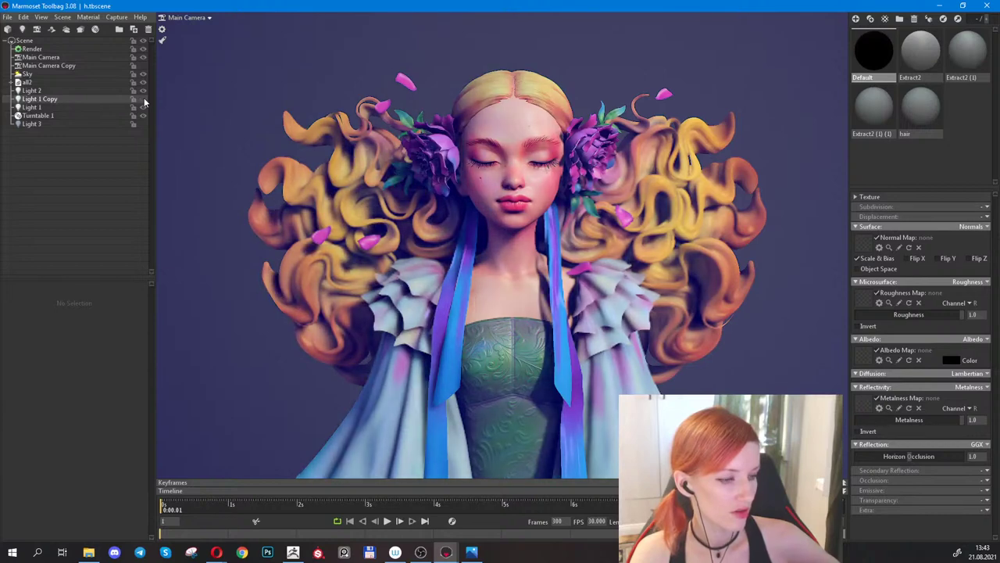
click(143, 99)
Raise the brightness of Light 1 Copy to 2.524 and enlarge the properties area.
click(61, 99)
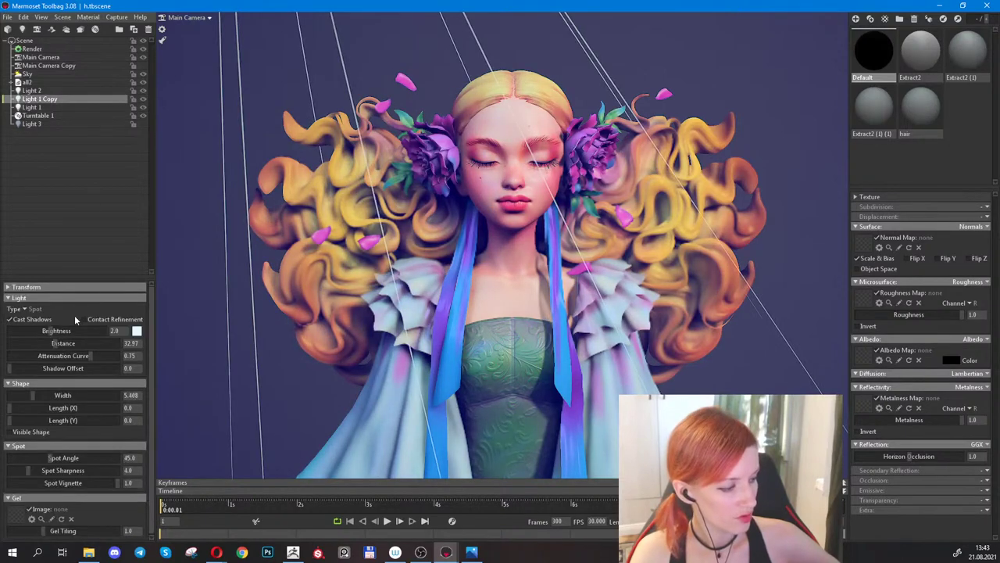
drag(50, 331, 53, 331)
scroll(87, 174, down, 4)
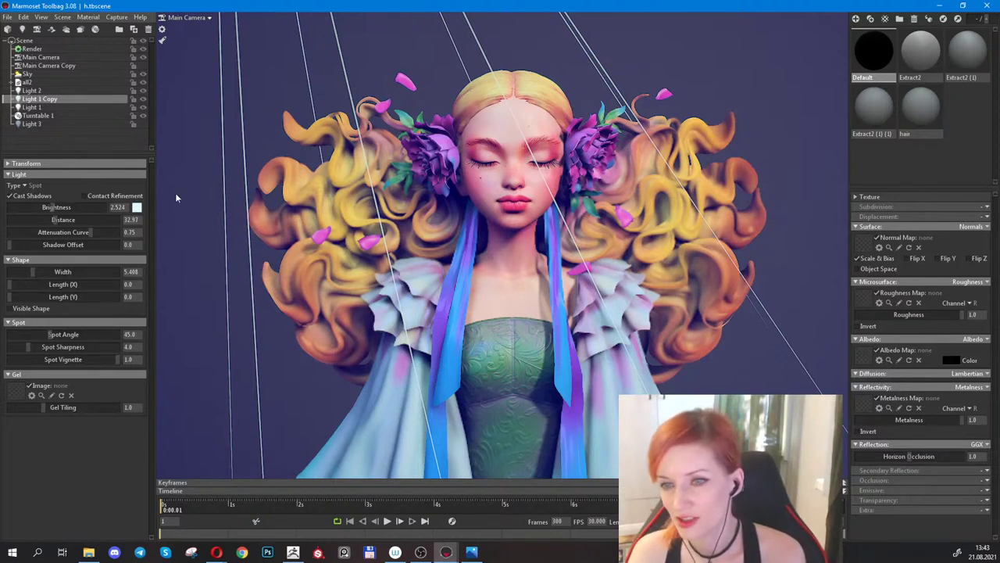
Switch the Sky off and on to check its contribution to the portrait, and clear the selection.
key(alt+Tab)
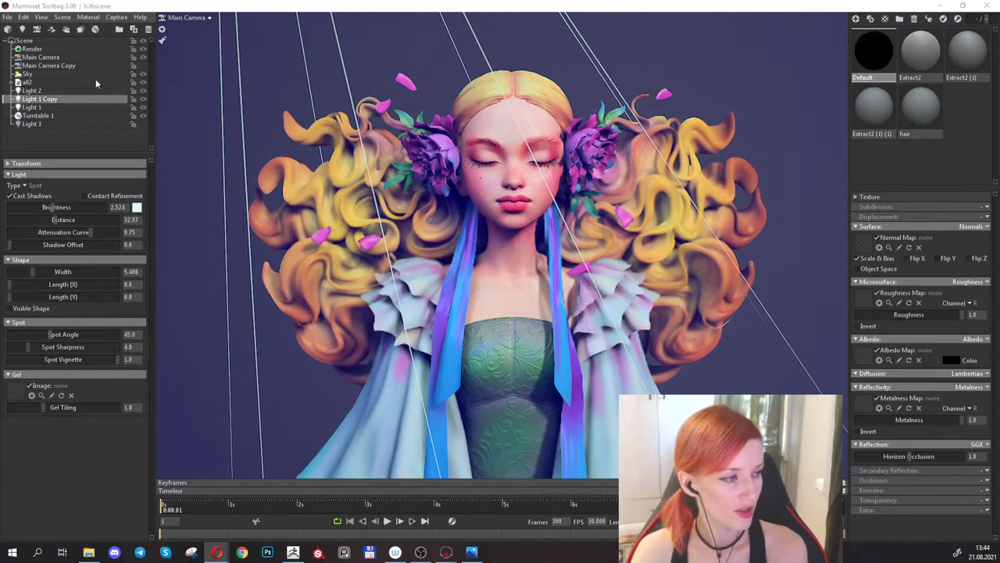
click(142, 75)
click(142, 76)
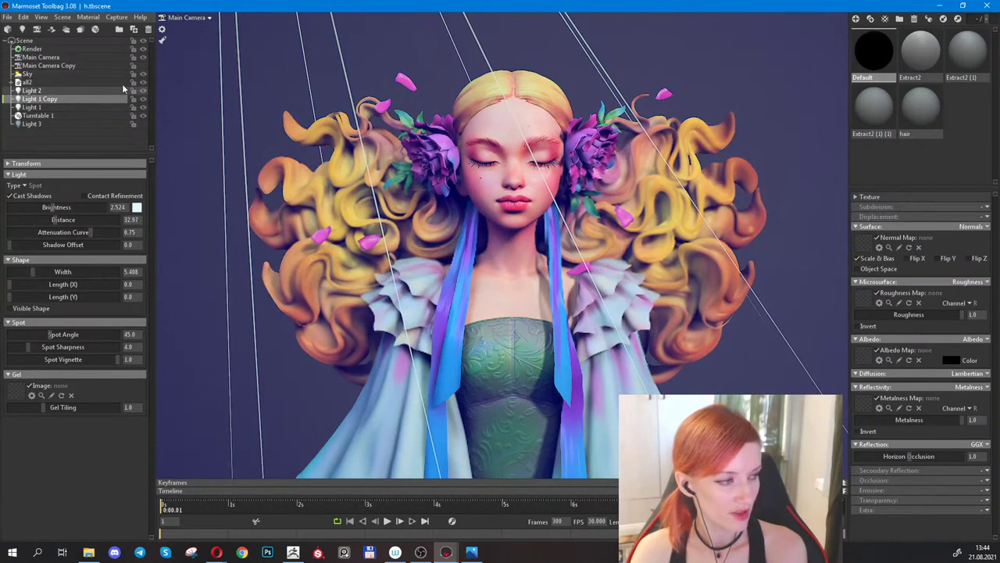
click(758, 67)
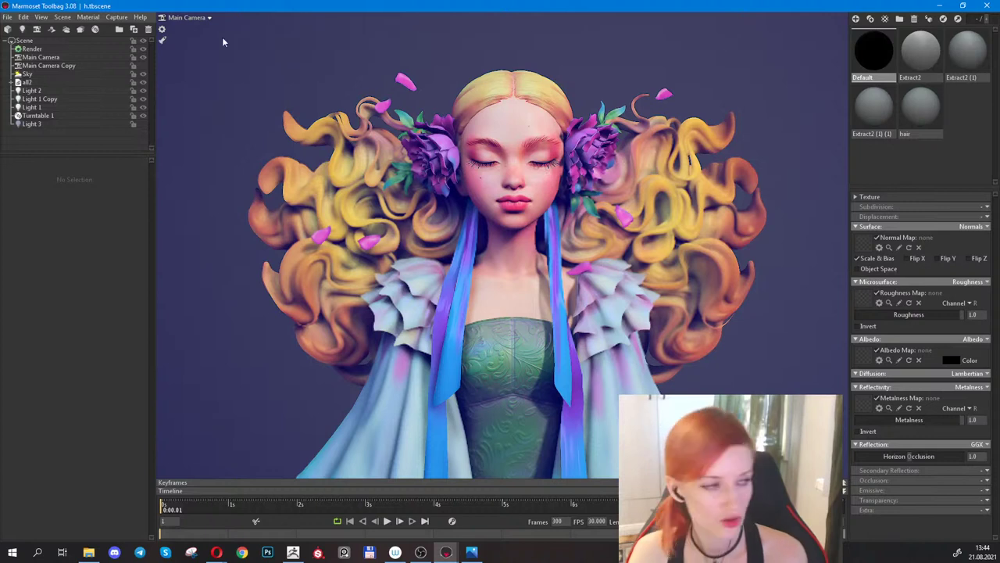
Add fog to the scene with a distance of 63.53, a max opacity of 0.405 and a dispersion of 0.187.
click(68, 30)
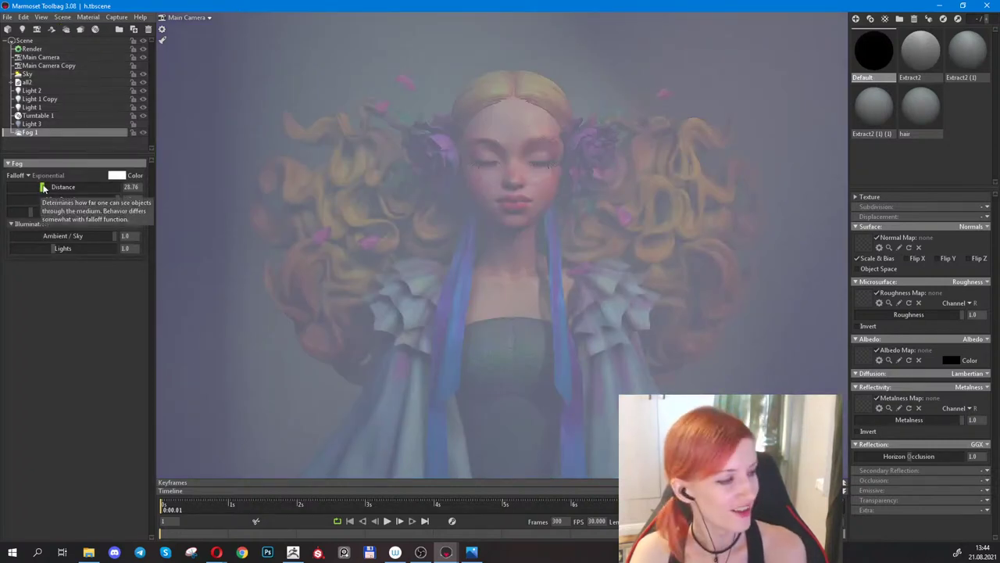
drag(44, 188, 26, 202)
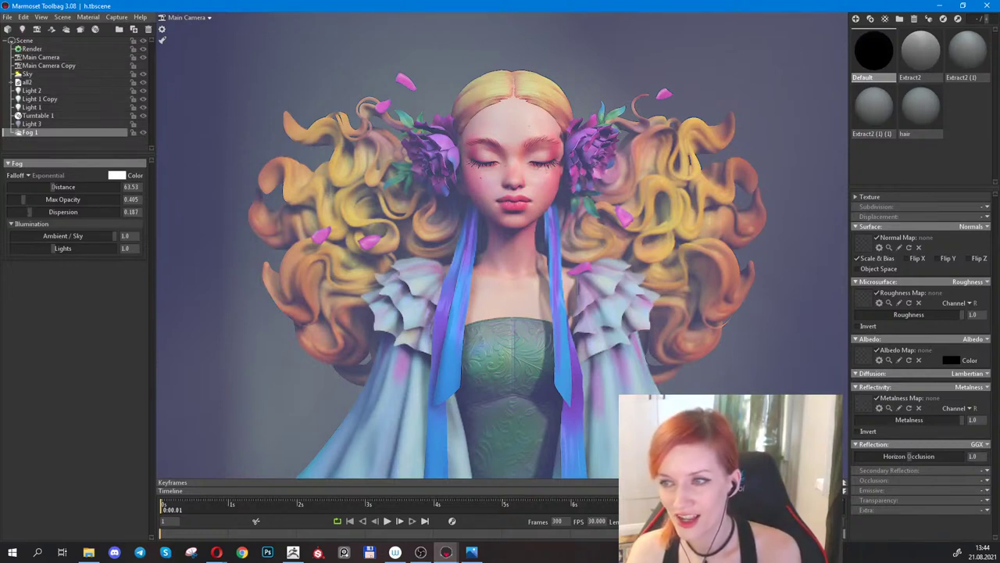
key(alt+Tab)
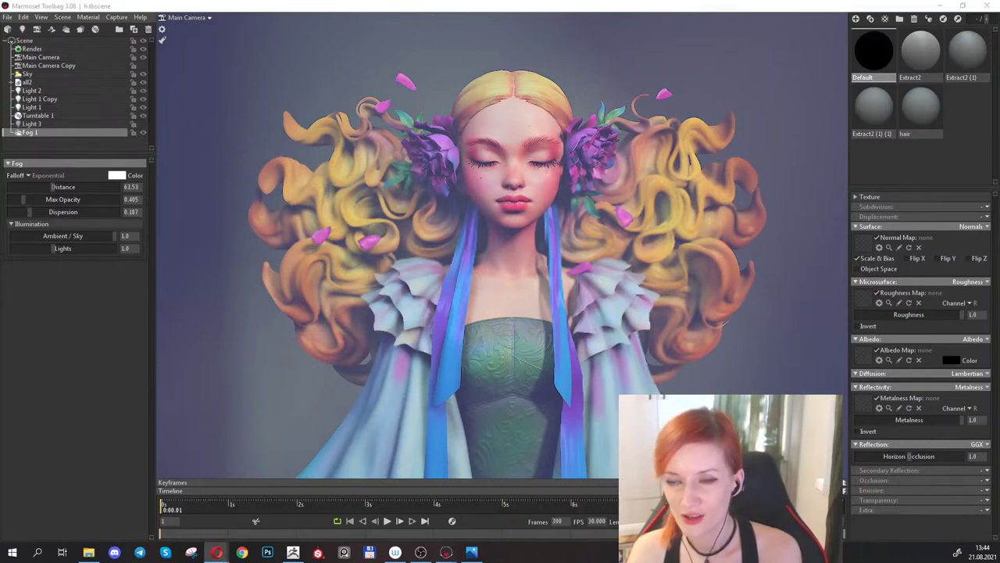
Try a light blue tint for the fog, then settle on a pale pink-violet color.
click(117, 176)
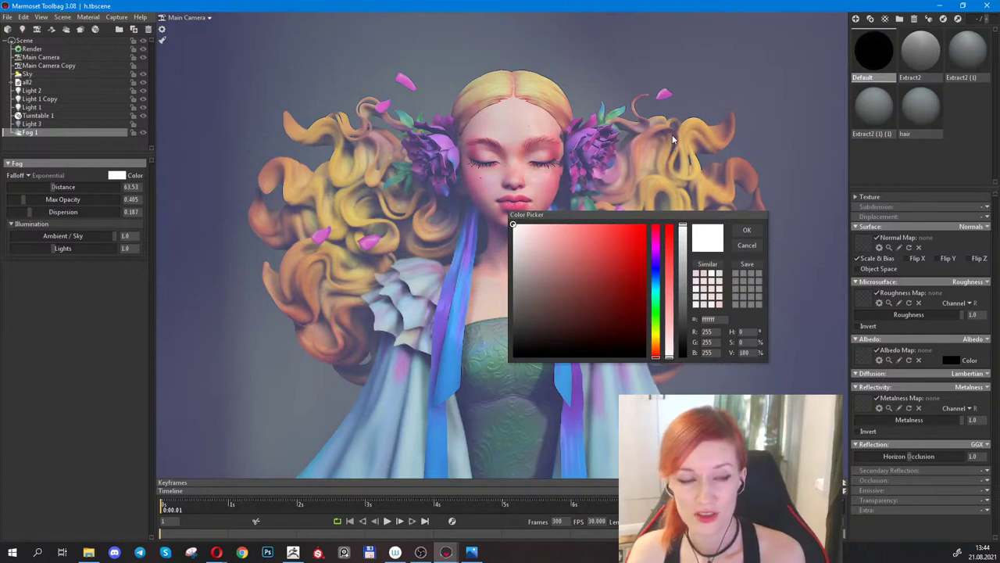
click(656, 278)
click(547, 241)
click(563, 226)
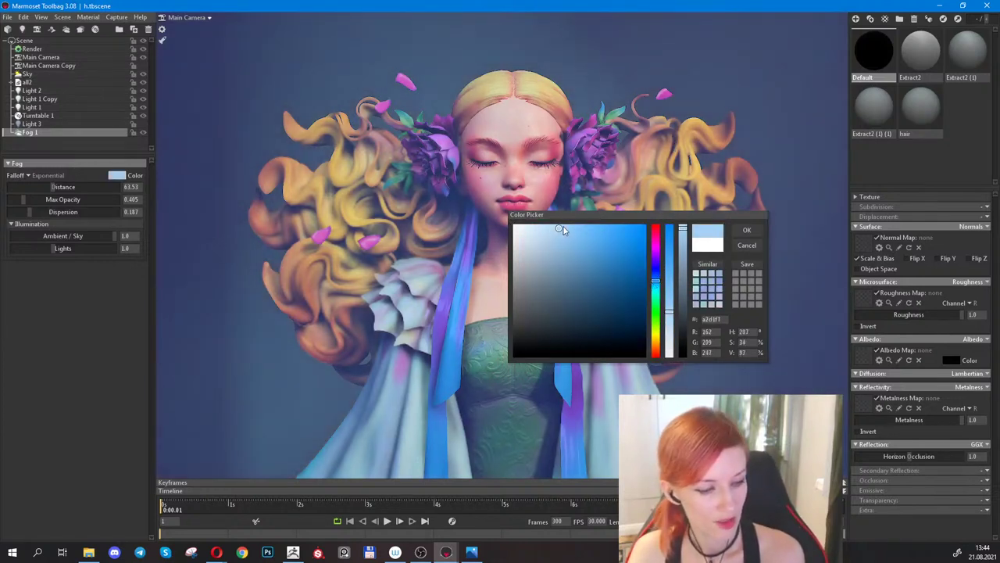
drag(564, 232, 554, 223)
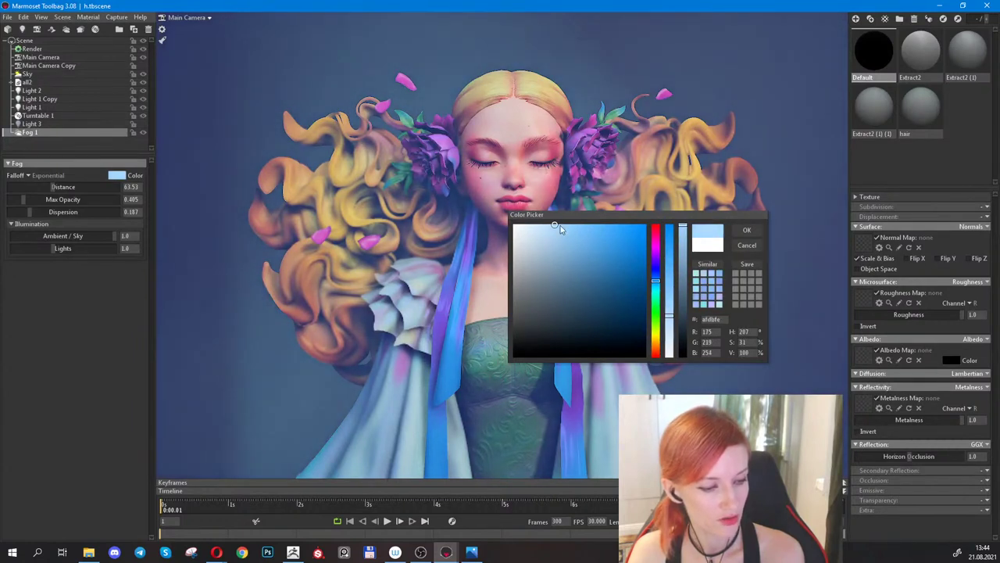
drag(661, 284, 660, 248)
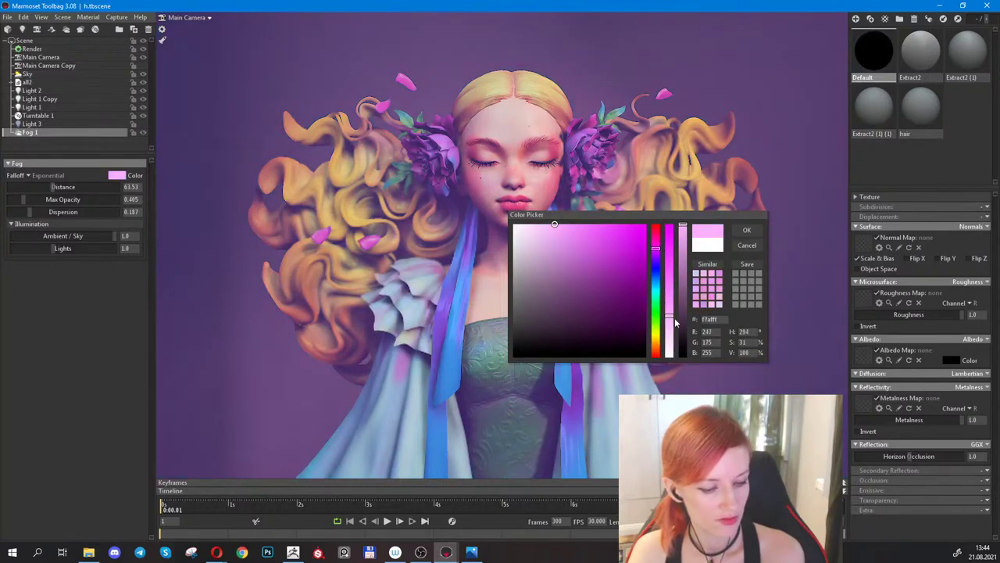
drag(670, 316, 670, 319)
click(745, 232)
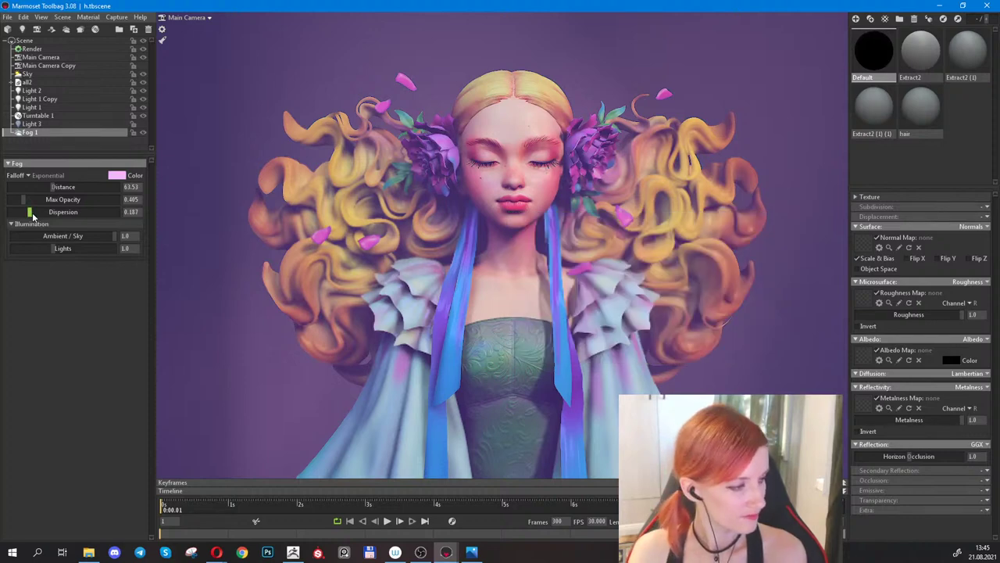
Raise the fog's Lights illumination to about 1.5 and set its distance to 70.68.
drag(113, 235, 58, 248)
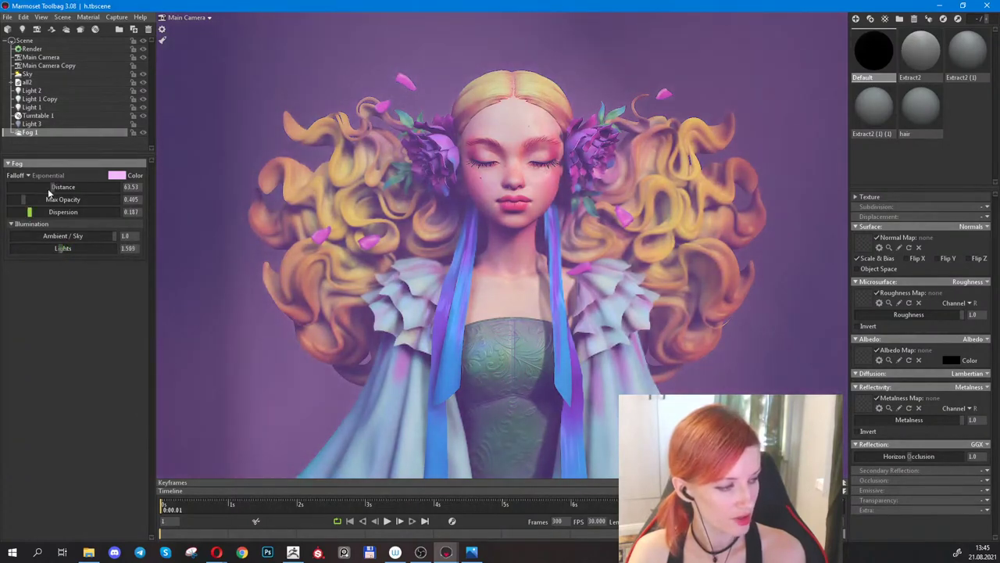
drag(55, 190, 69, 188)
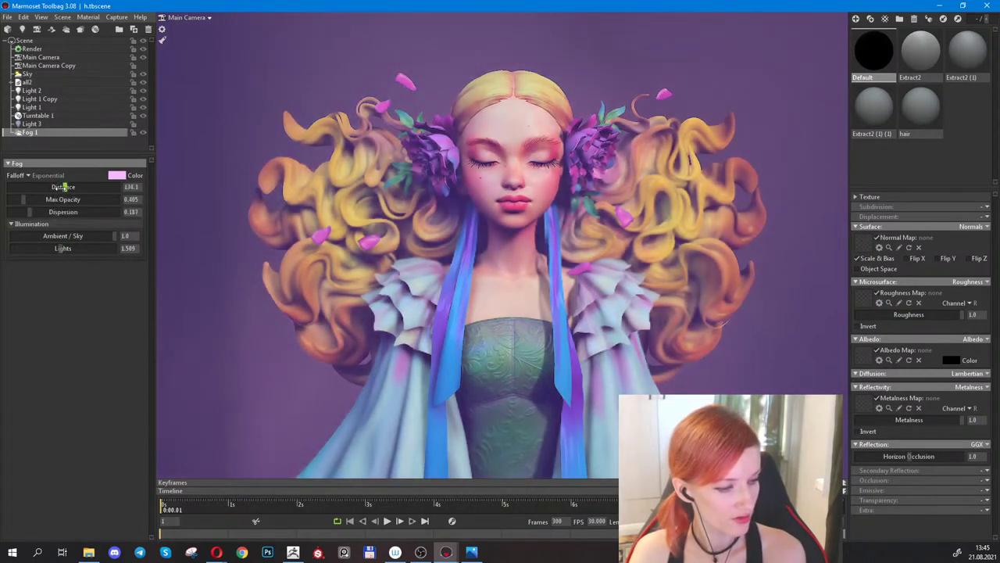
Try the Inverse Square and Linear falloffs on the fog, then return it to Exponential.
click(28, 176)
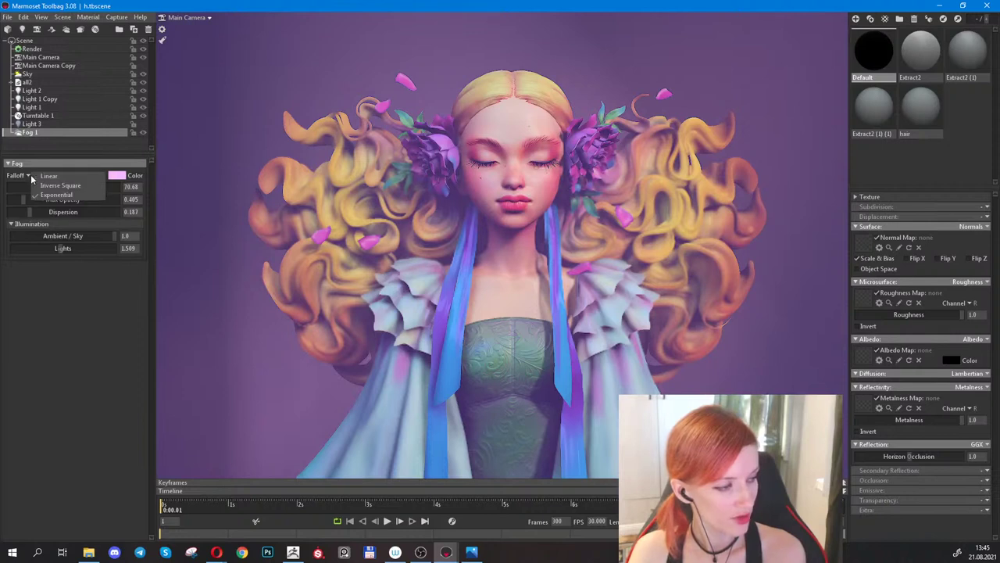
click(34, 186)
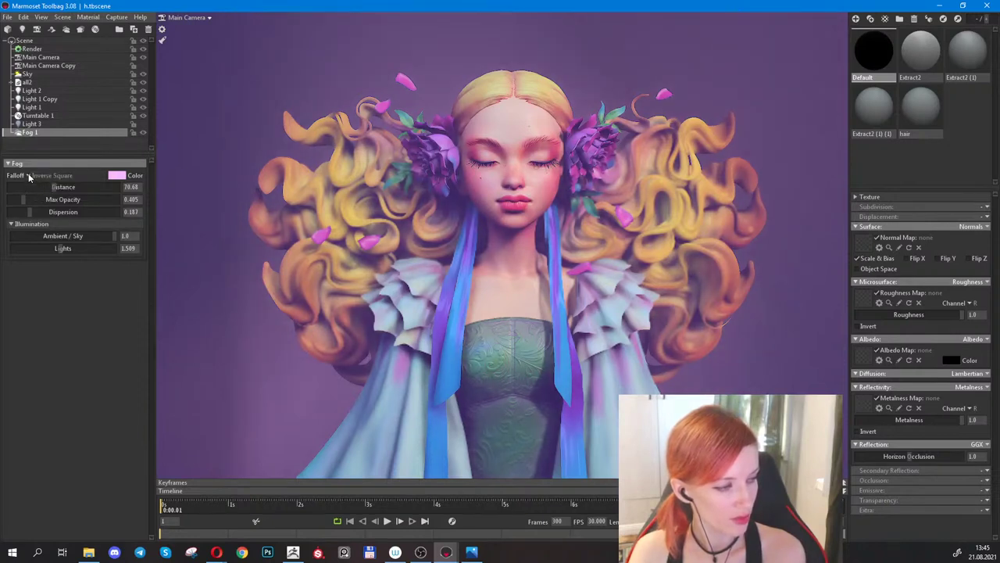
click(31, 176)
click(38, 178)
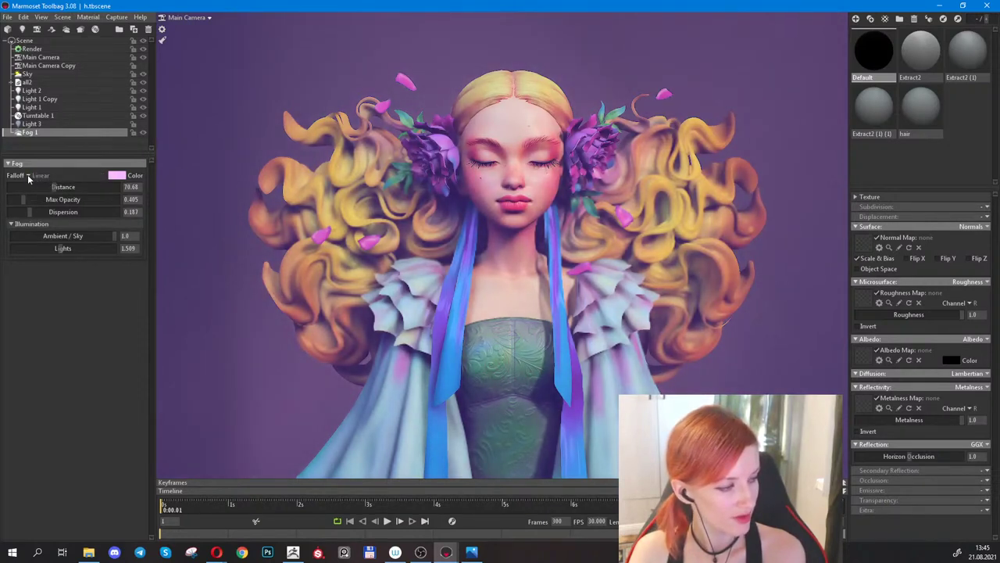
click(29, 175)
click(45, 198)
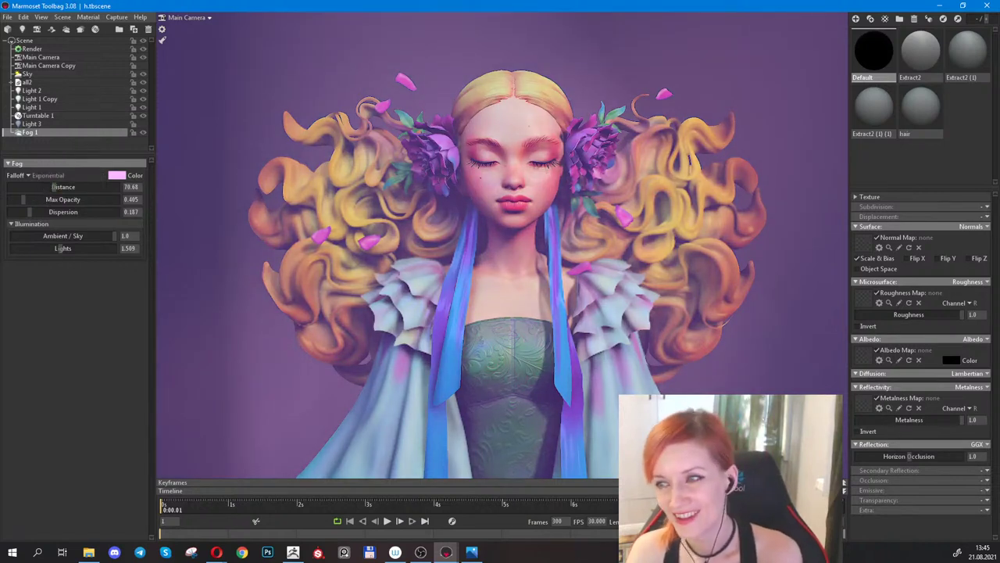
key(alt+Tab)
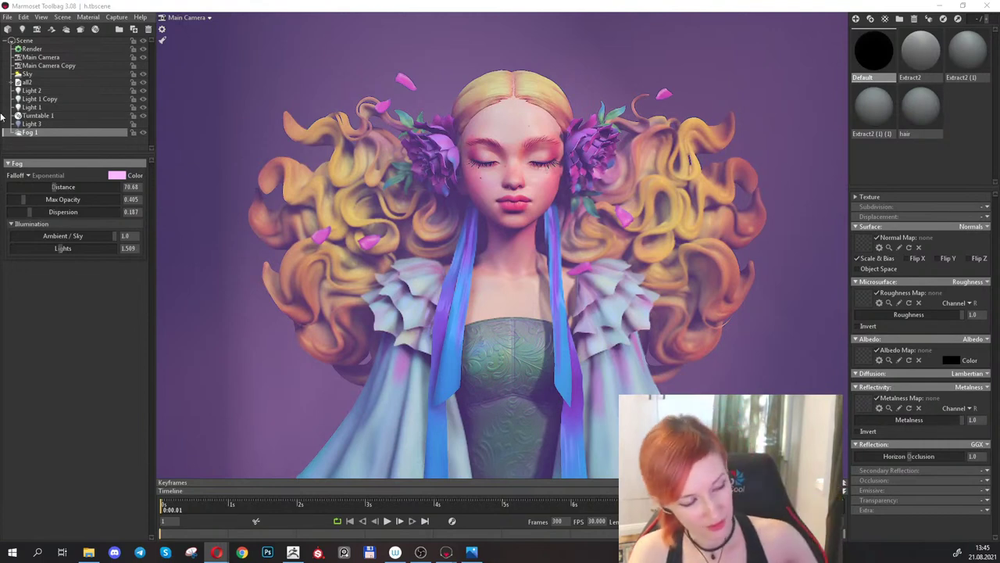
click(265, 14)
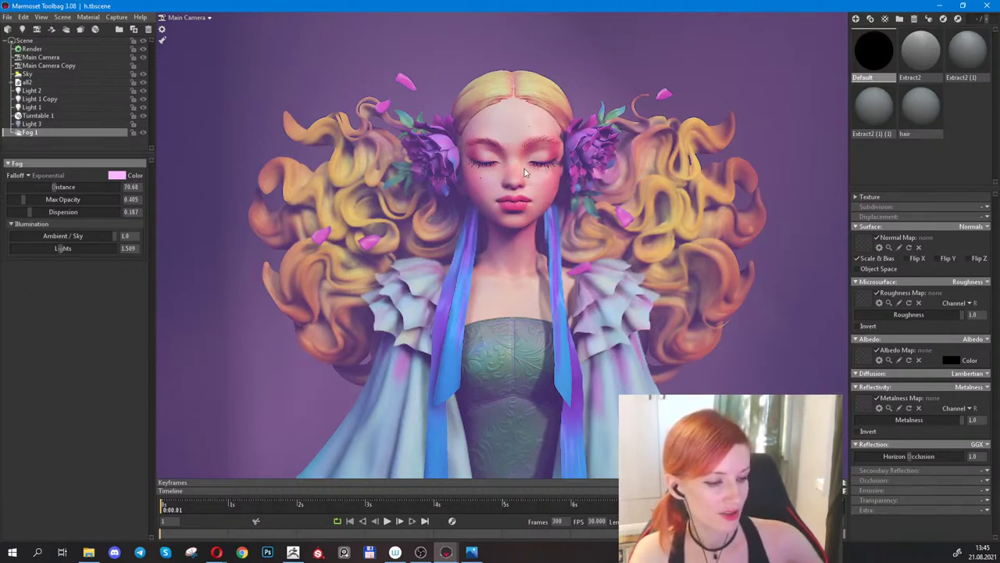
Compare the portrait with the fog hidden and shown, and set the fog distance to 139.9.
click(143, 133)
click(143, 133)
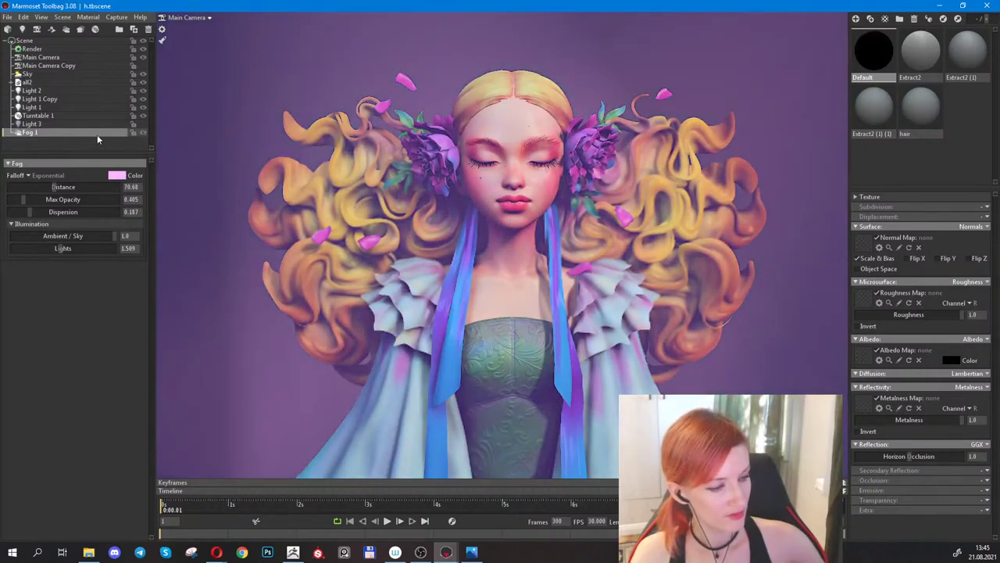
mouse_move(64, 188)
mouse_down()
mouse_move(91, 189)
mouse_move(66, 192)
mouse_up()
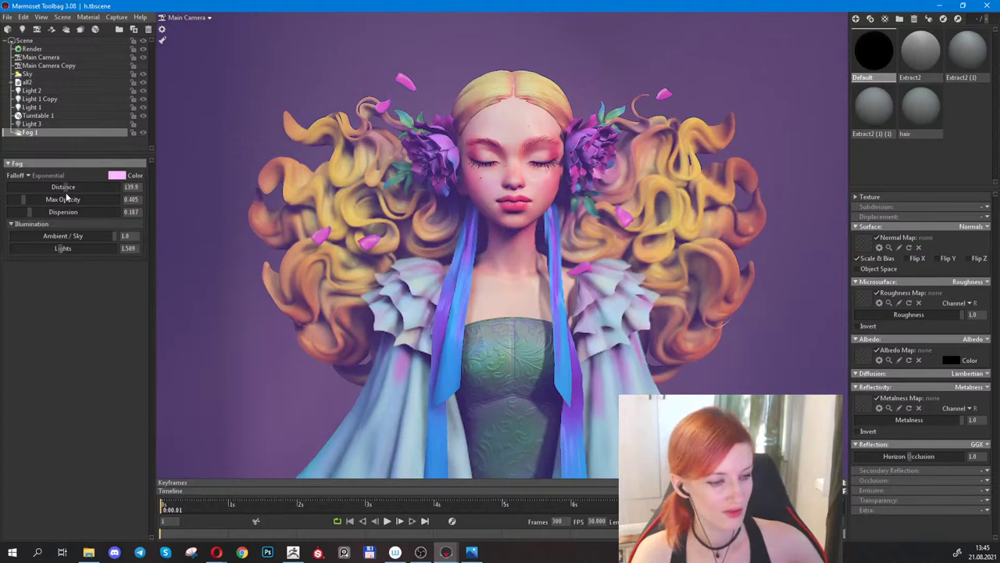
drag(531, 141, 530, 146)
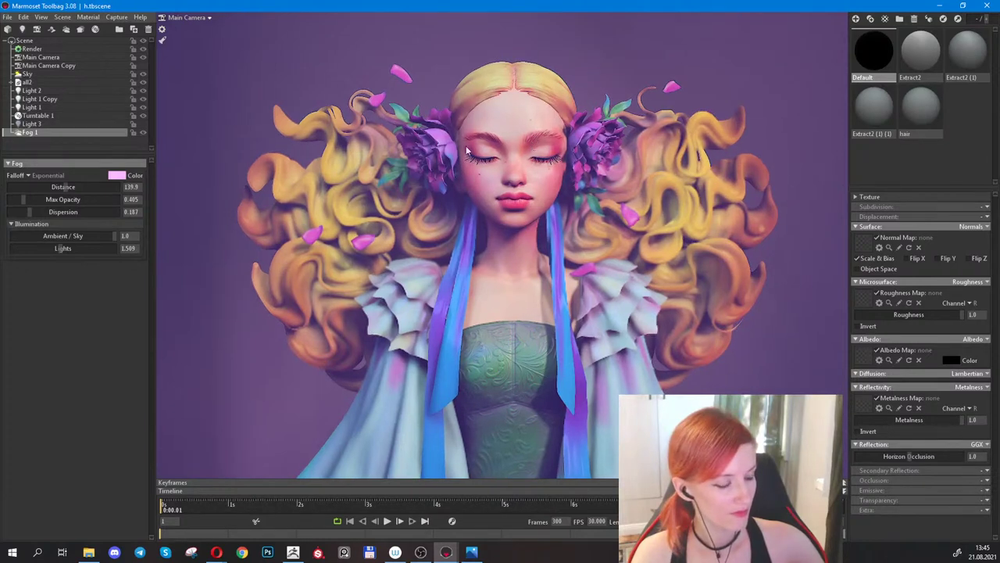
Try the Castle Sunset, Canada Glacier, Desert Road, Hedge Row and Mountain Sunset sky presets, ending on Museum.
click(29, 75)
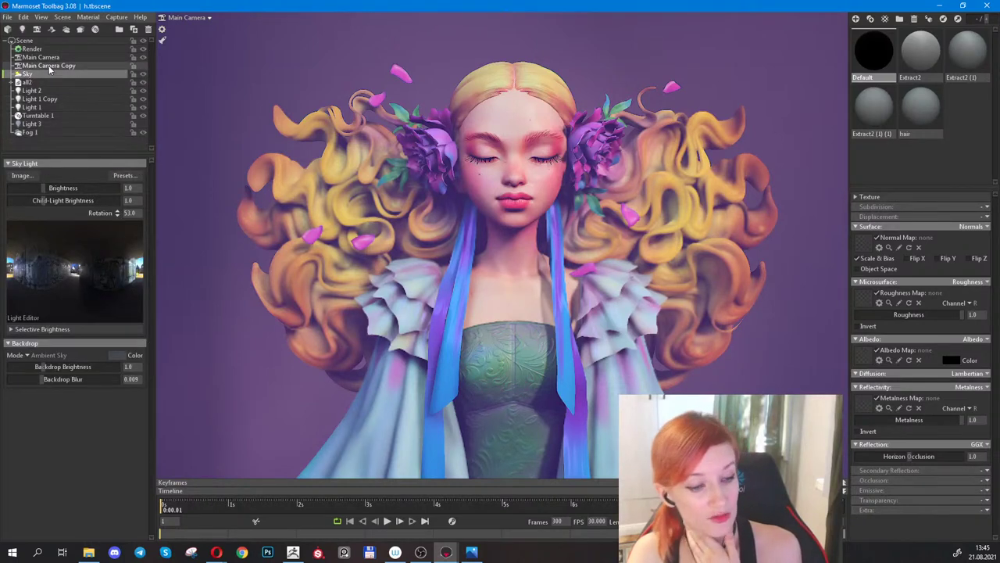
click(125, 176)
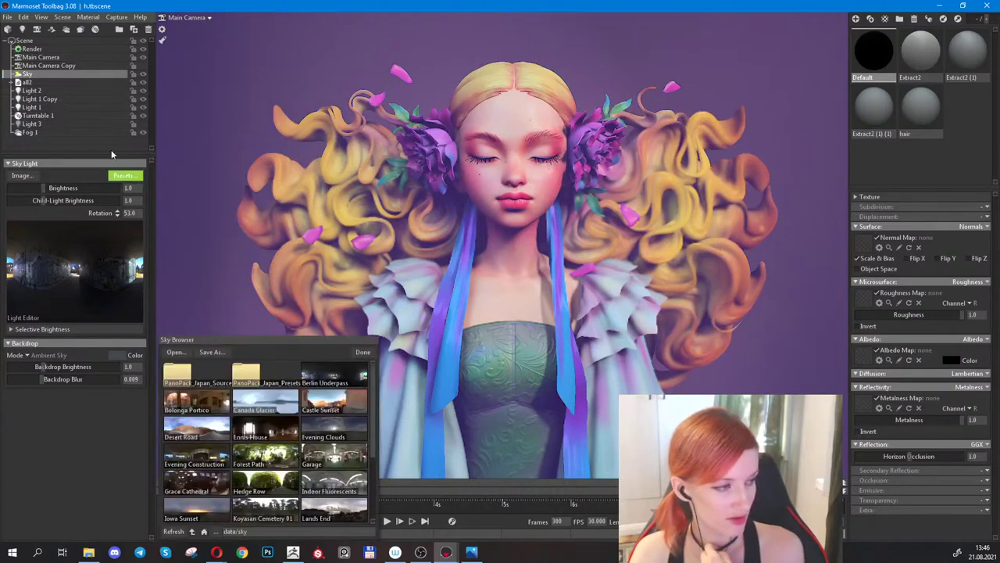
click(275, 413)
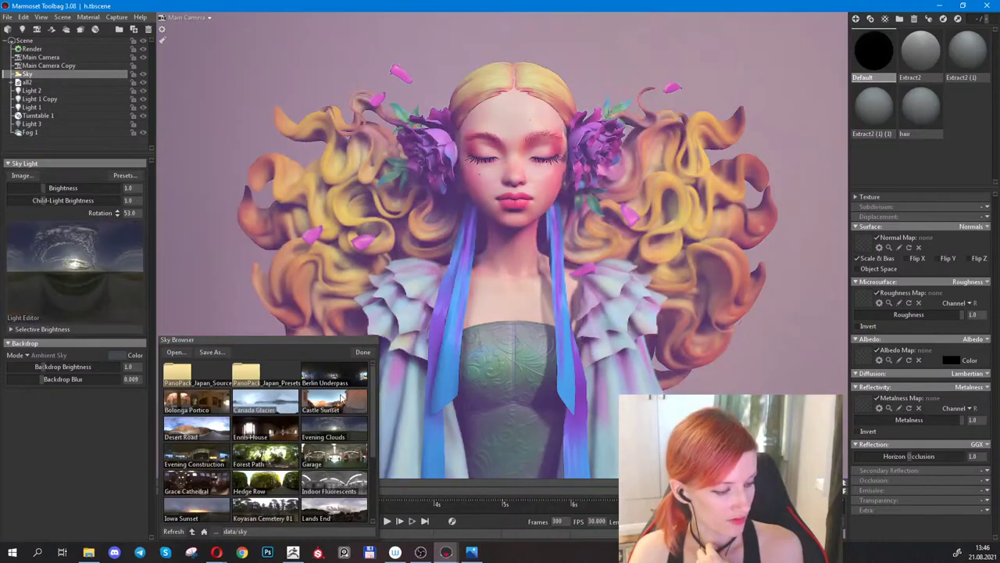
click(342, 403)
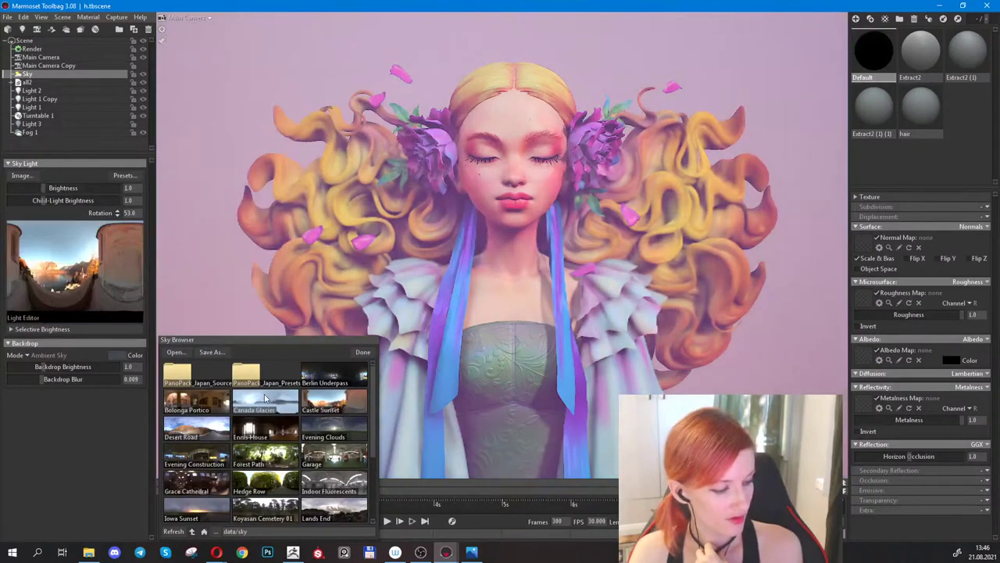
click(264, 400)
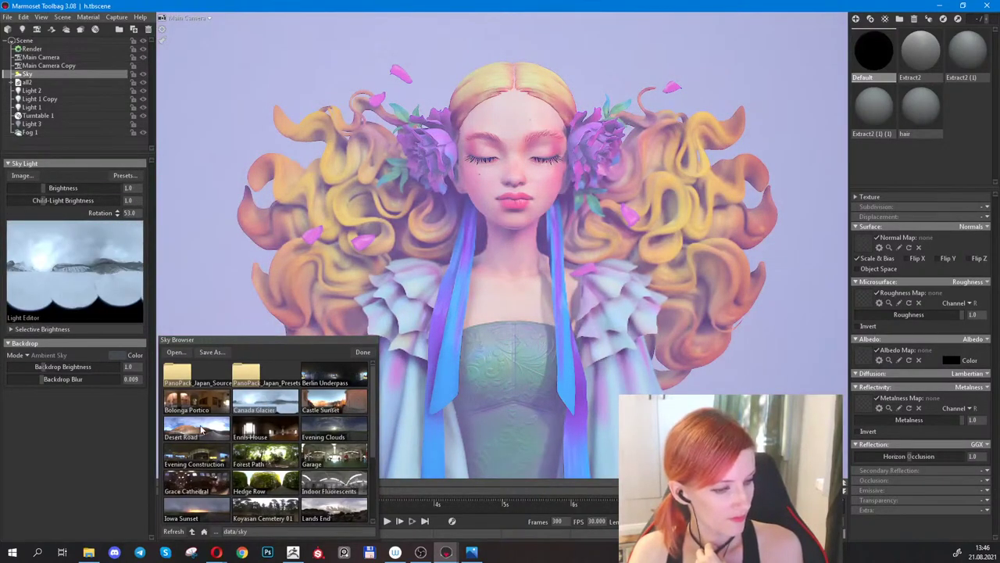
click(201, 429)
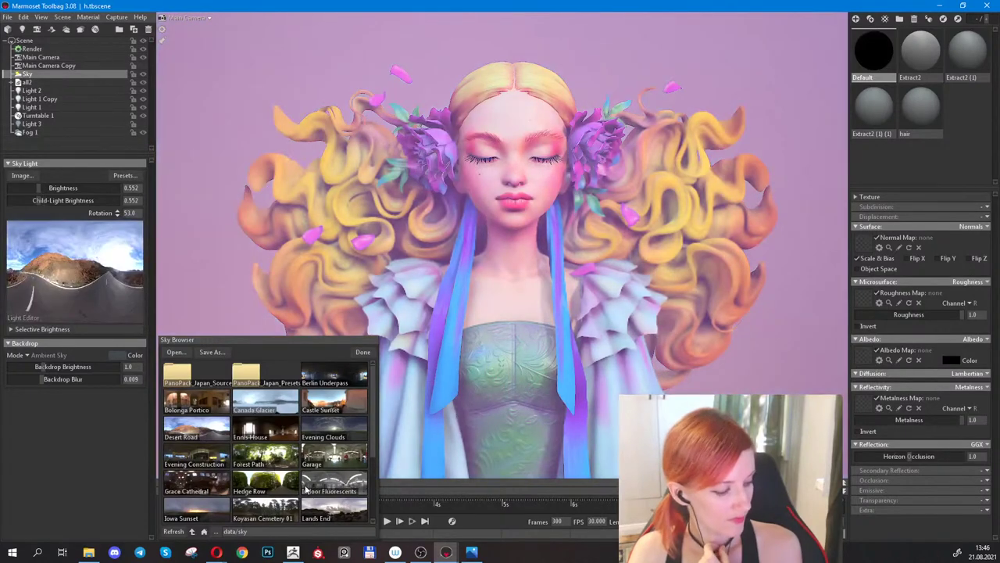
click(279, 484)
scroll(250, 468, down, 2)
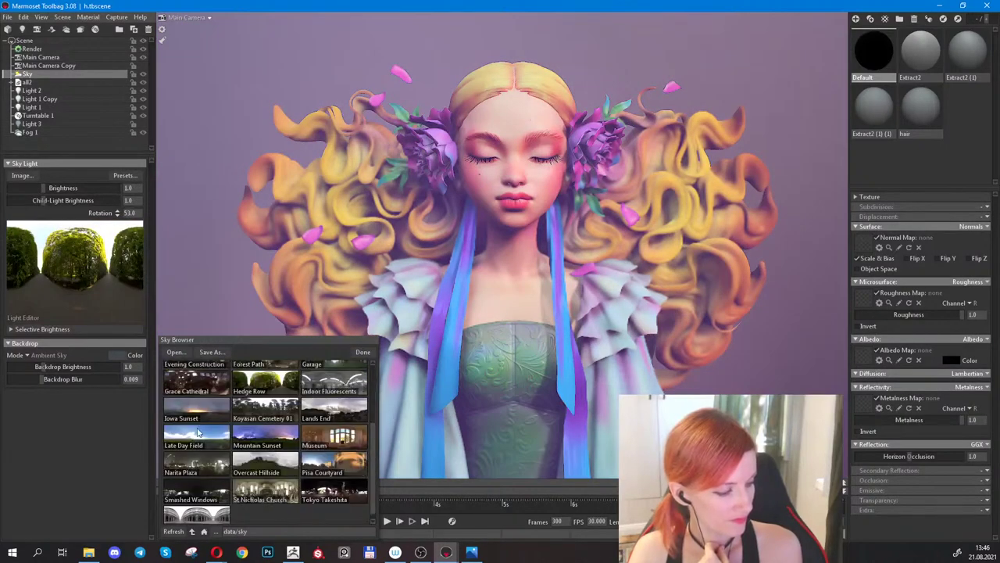
click(221, 440)
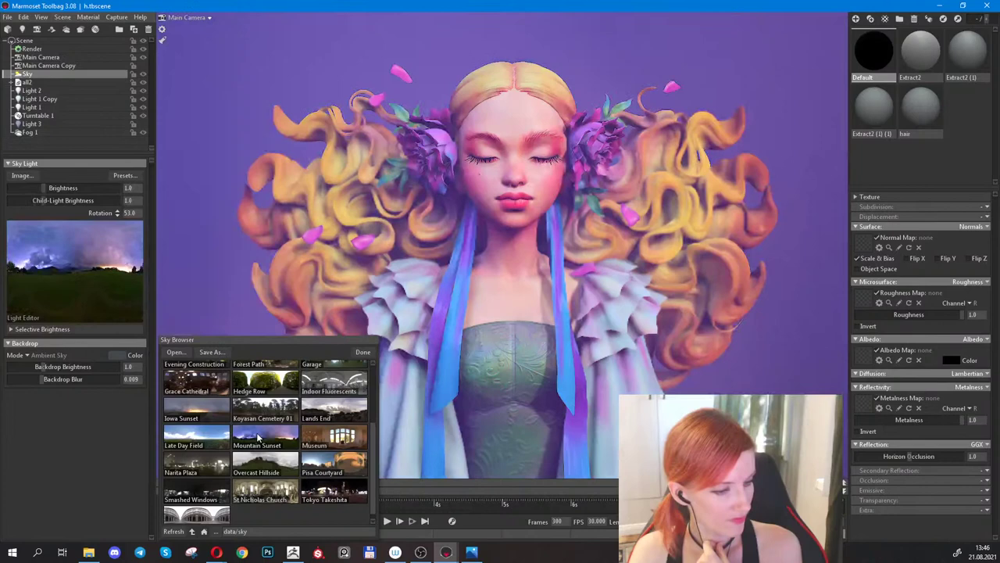
click(340, 441)
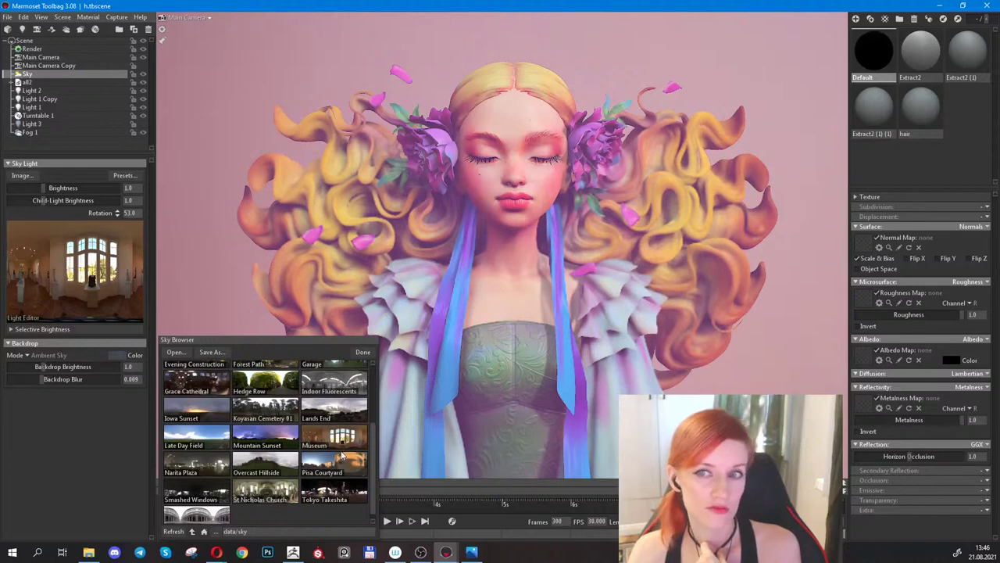
click(363, 352)
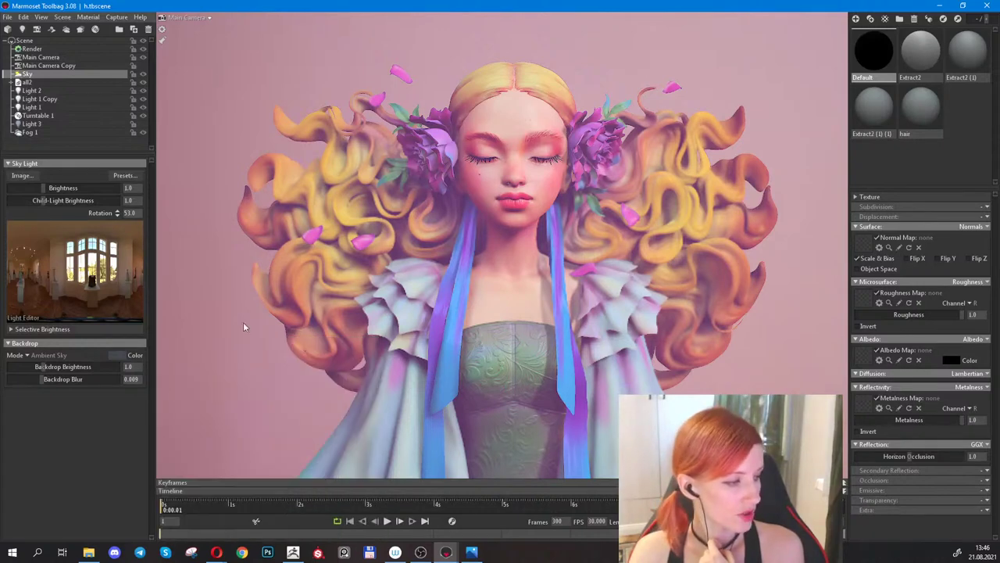
Lower the sky brightness to 0.563, try a child light on the window at 1.076 child-light brightness, and delete that light.
drag(43, 189, 35, 190)
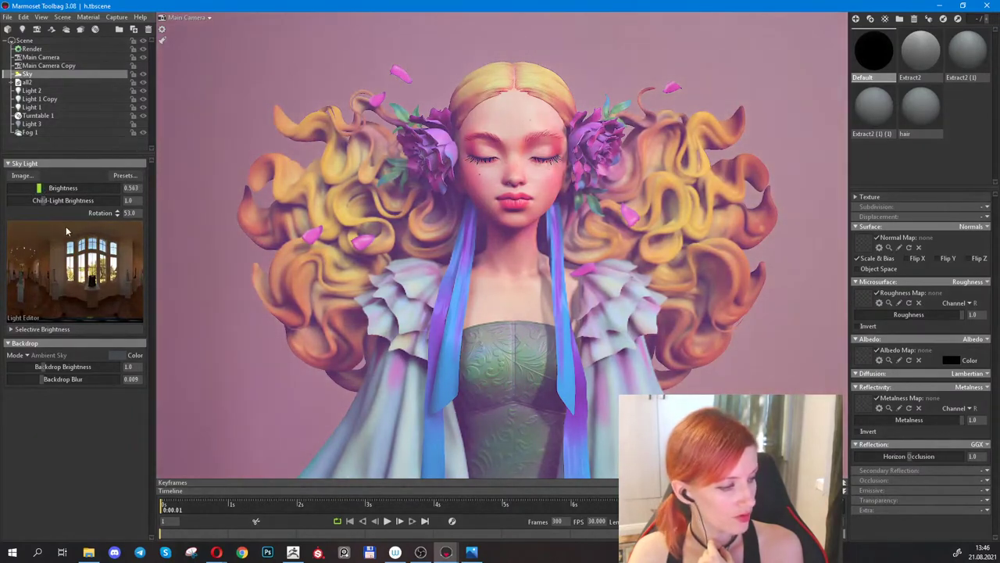
click(85, 264)
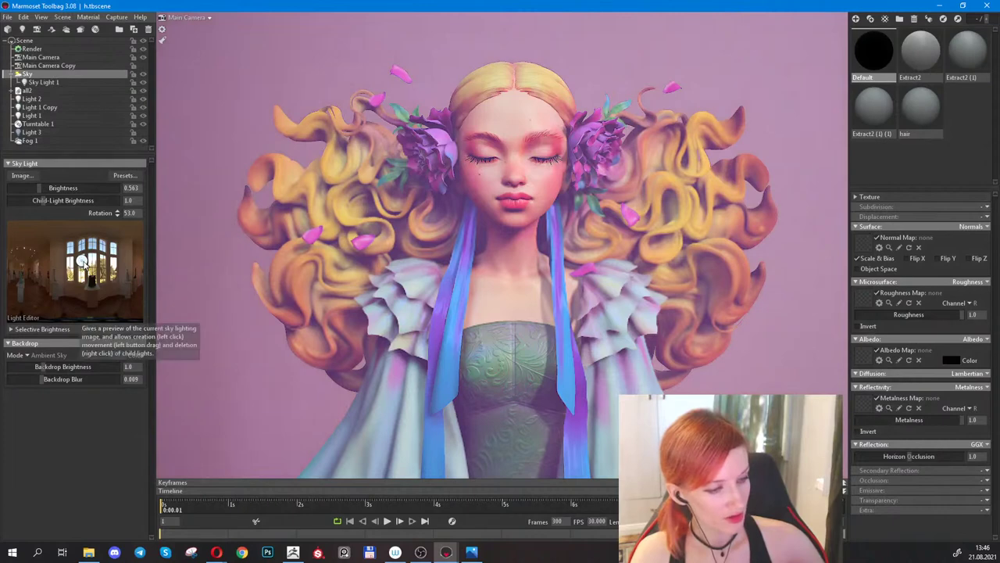
mouse_move(84, 264)
mouse_down()
mouse_move(112, 266)
mouse_move(79, 264)
mouse_up()
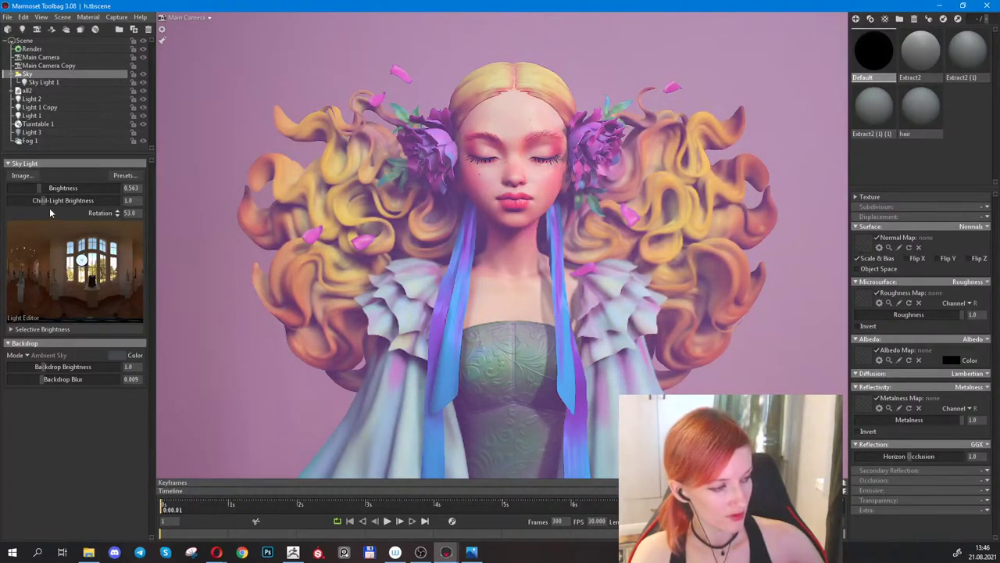
drag(46, 201, 25, 201)
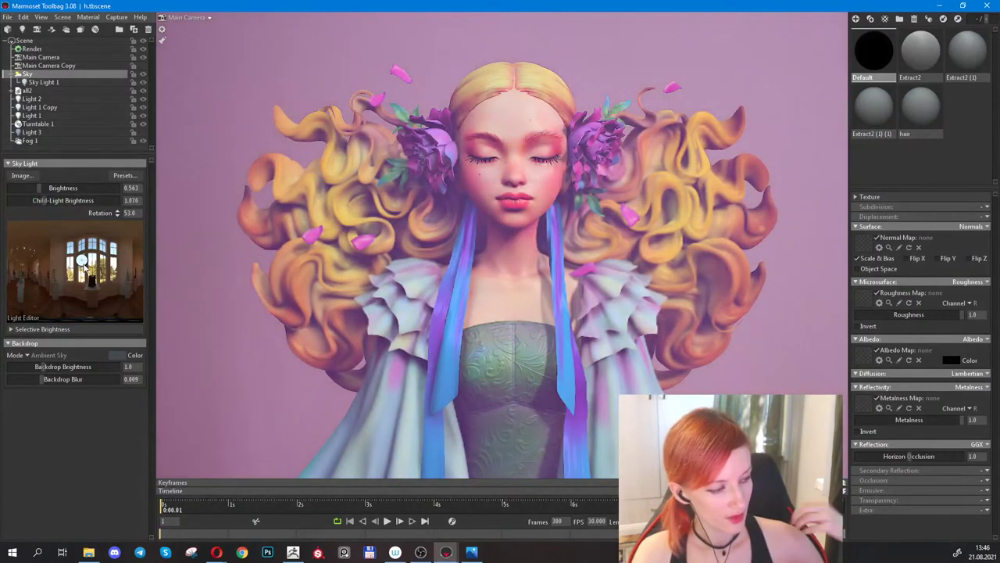
right_click(83, 262)
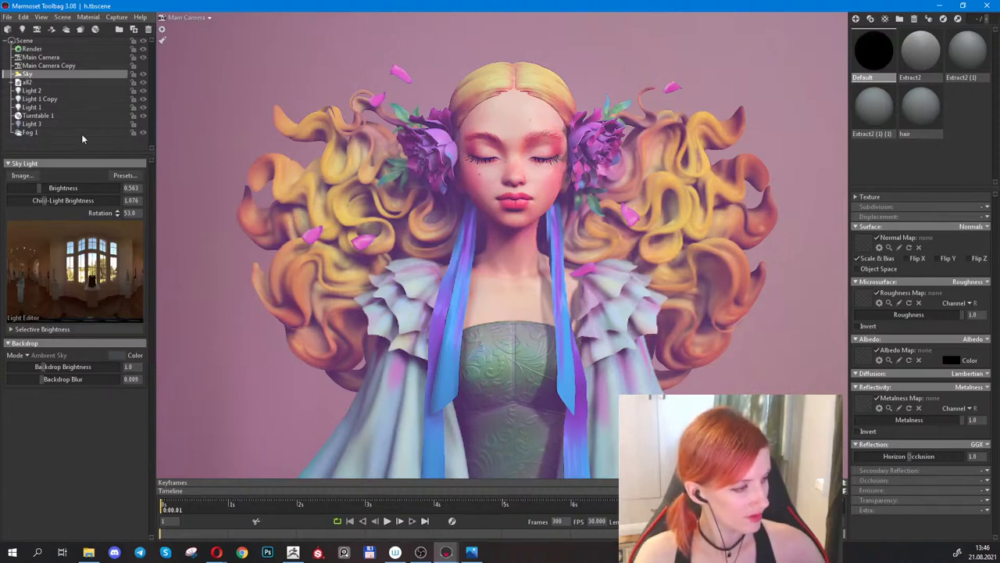
Try the Iowa Sunset, Castle Sunset, Evening Clouds, Canada Glacier and Bolonga Portico presets for the sky light.
click(125, 175)
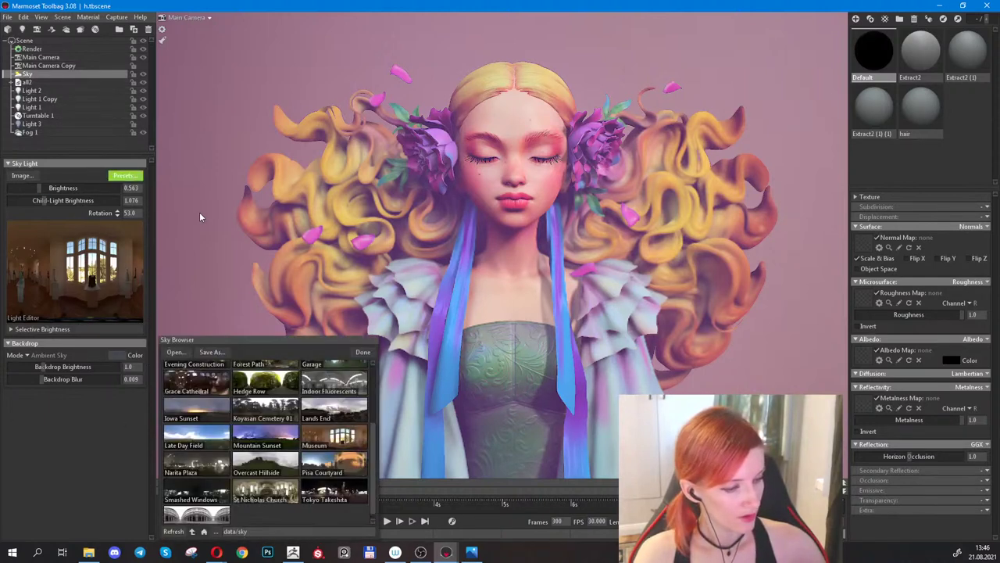
click(209, 385)
click(209, 422)
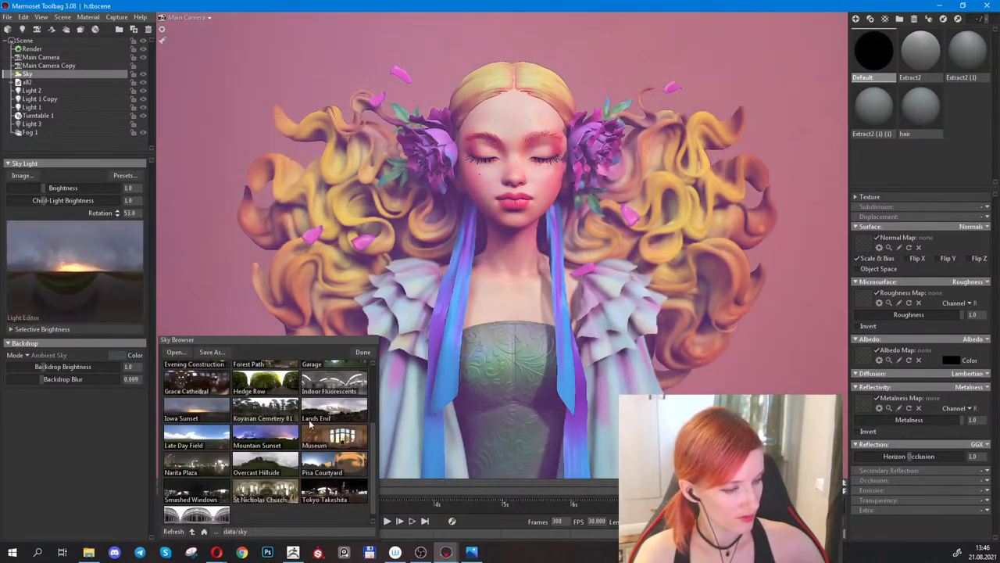
scroll(311, 424, up, 2)
click(332, 380)
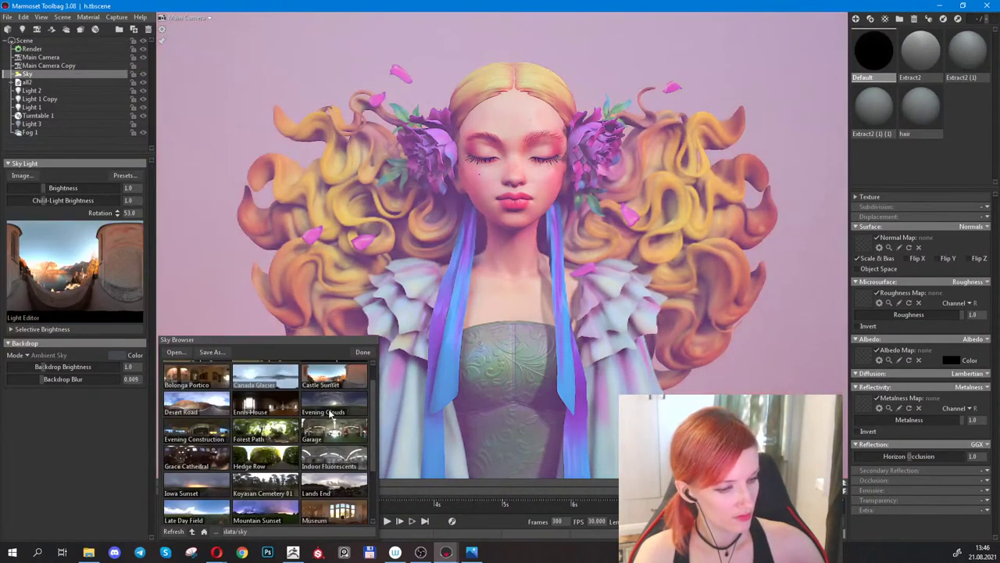
click(331, 412)
click(273, 376)
click(201, 377)
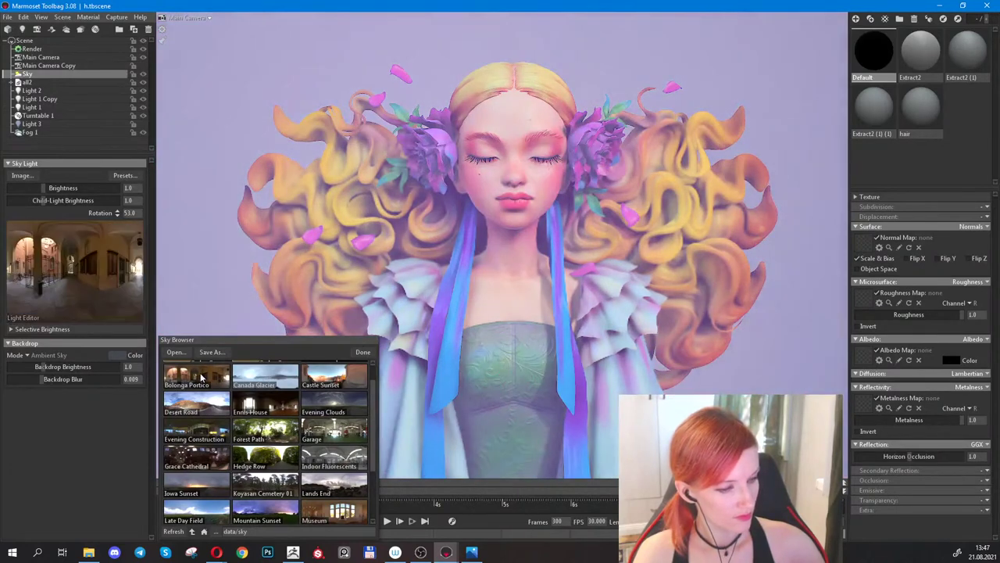
Compare the Berlin Underpass sky with Castle Sunset and Garage, and settle on Berlin Underpass.
scroll(278, 402, up, 1)
click(331, 376)
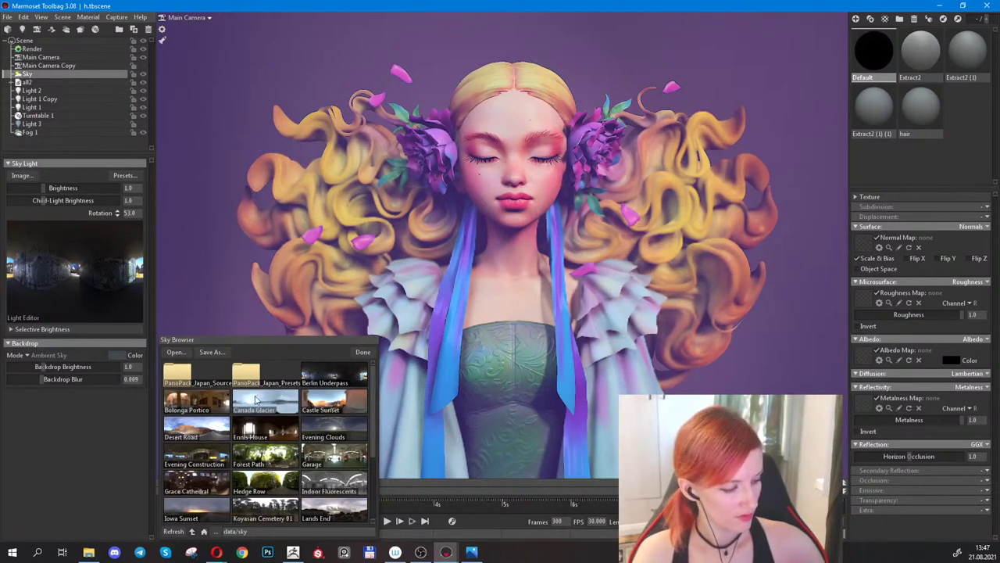
click(313, 403)
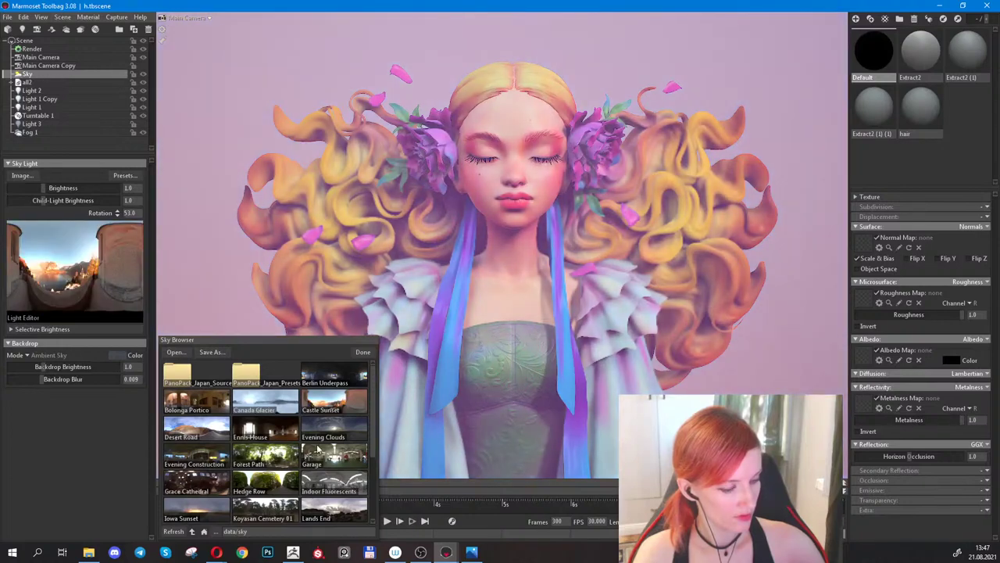
click(318, 450)
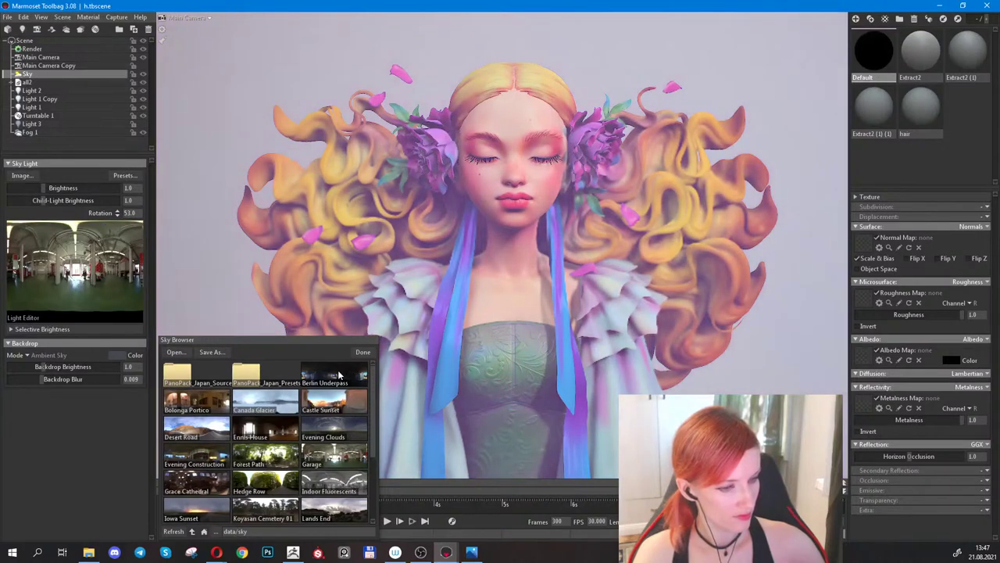
click(339, 375)
click(363, 352)
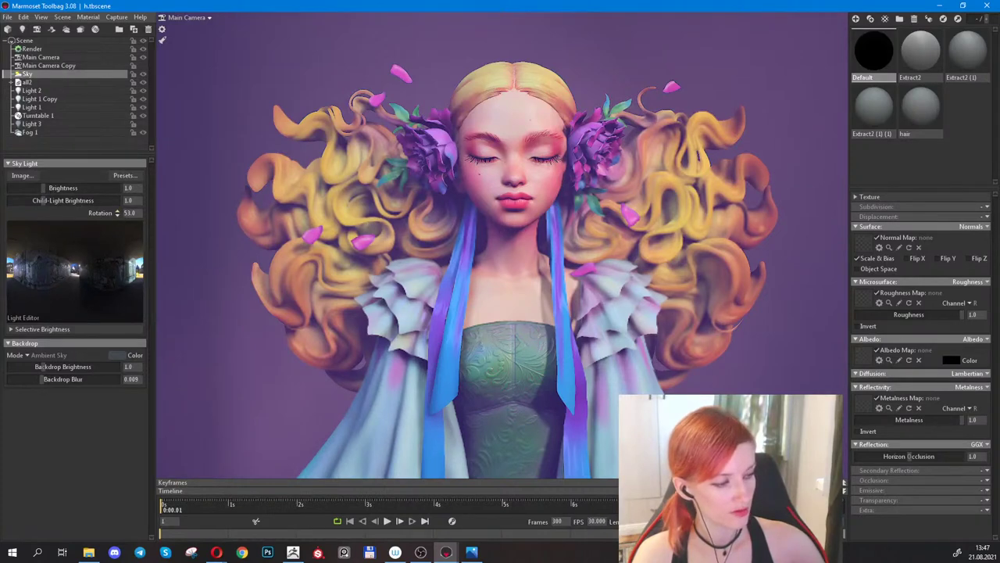
Set the sky rotation to 681.5 and compare the portrait with the fog hidden and shown, leaving the fog on.
drag(117, 213, 116, 186)
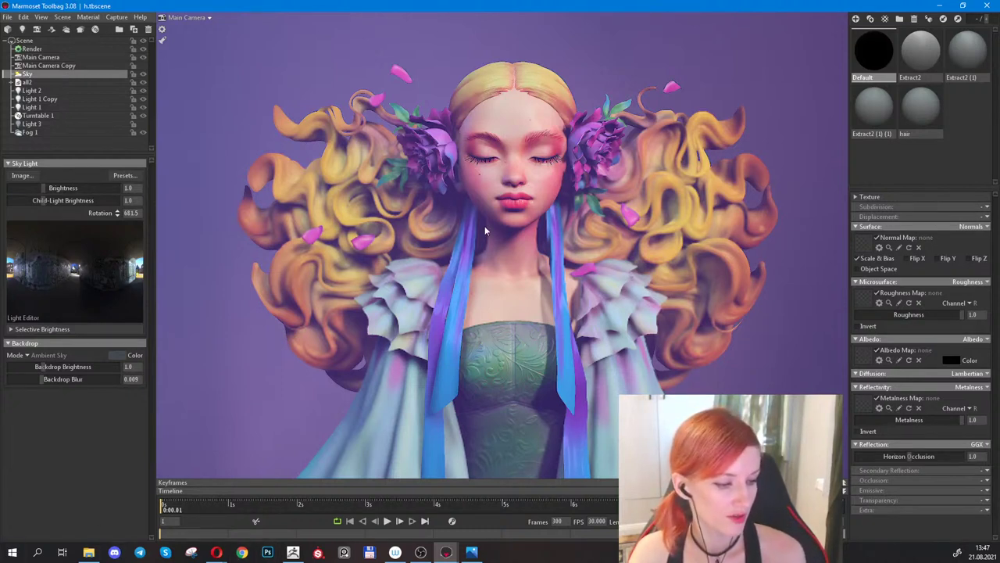
click(142, 133)
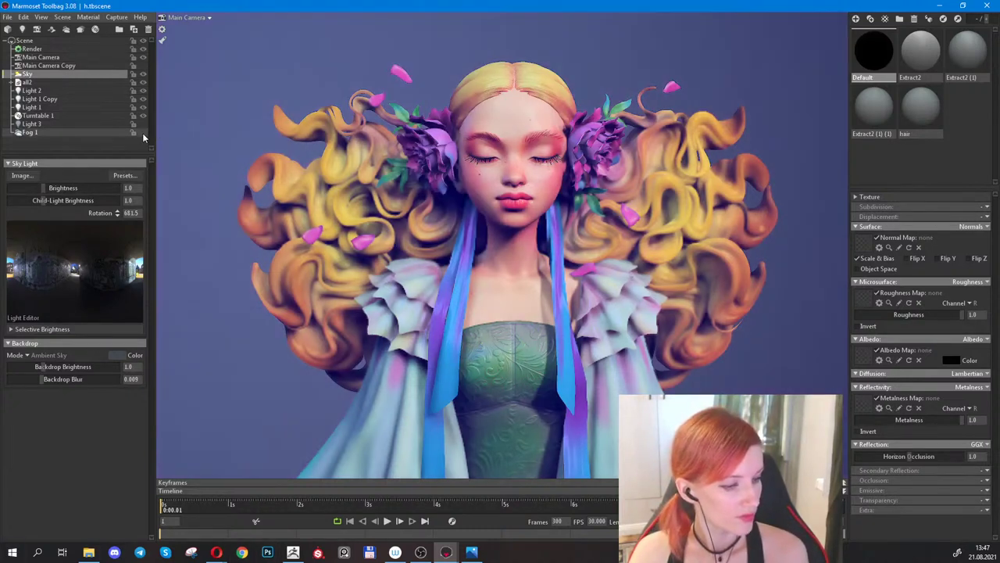
click(142, 132)
click(142, 133)
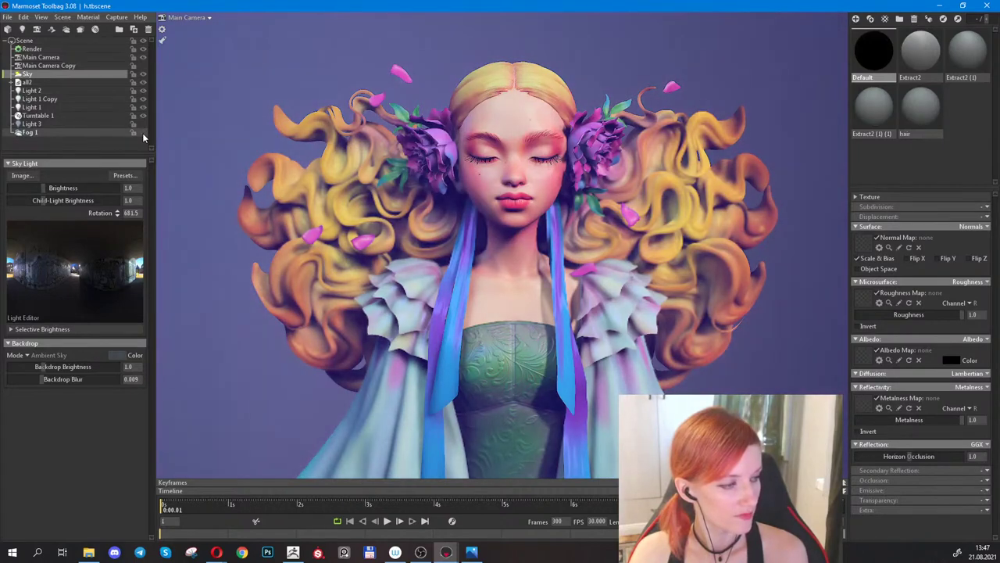
click(143, 133)
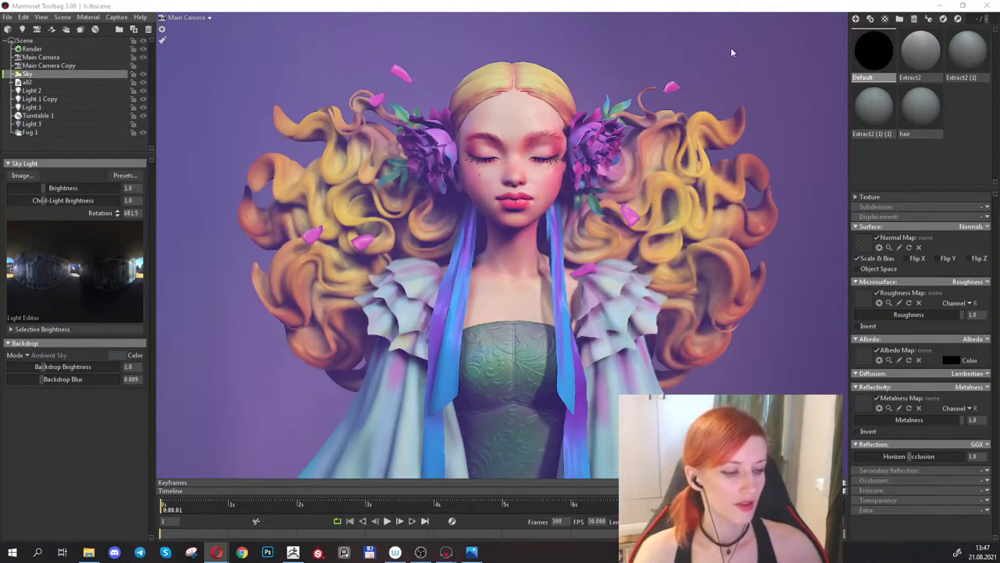
Deselect the sky and frame the portrait slightly closer in the main camera.
click(592, 34)
scroll(553, 66, up, 2)
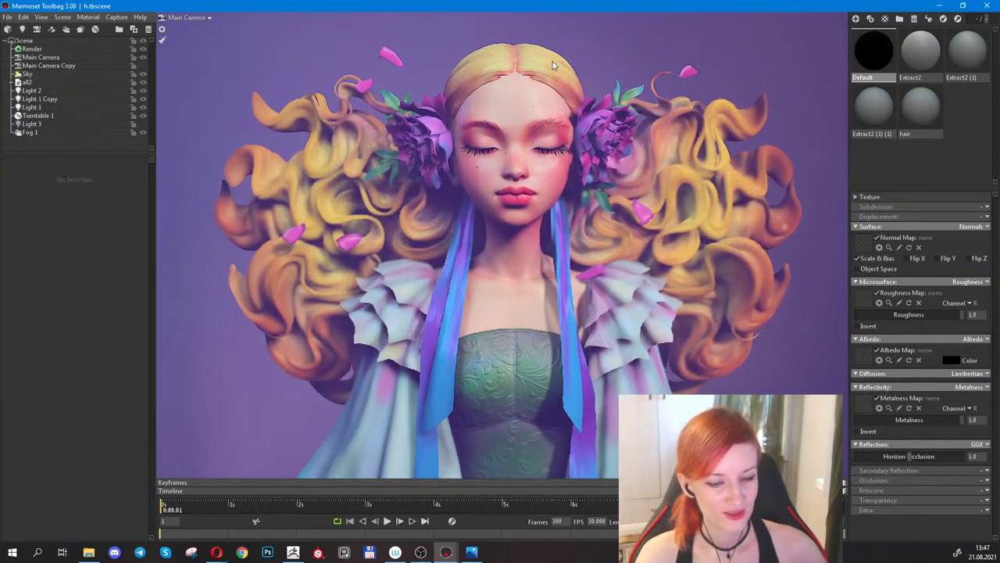
scroll(545, 85, up, 2)
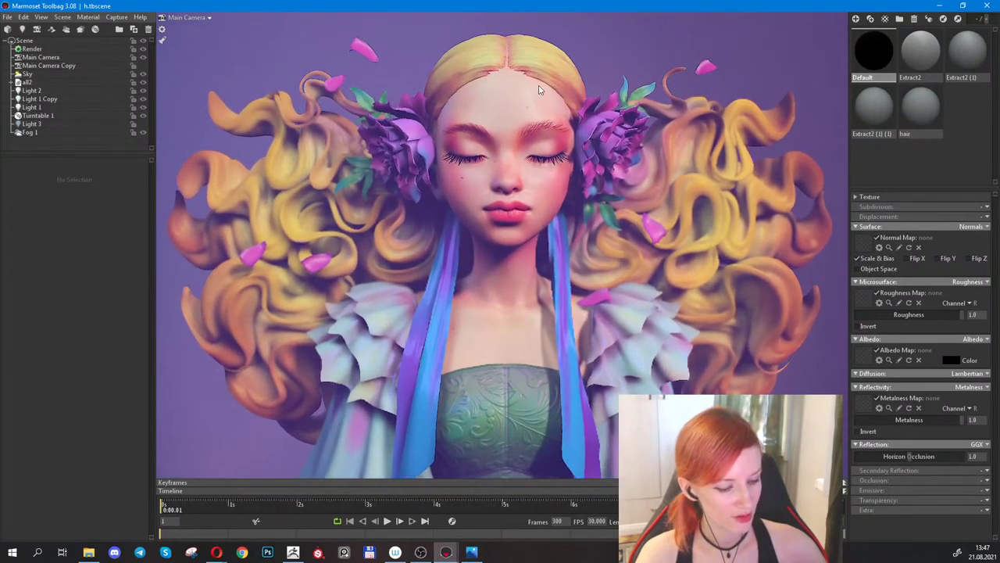
scroll(543, 85, down, 2)
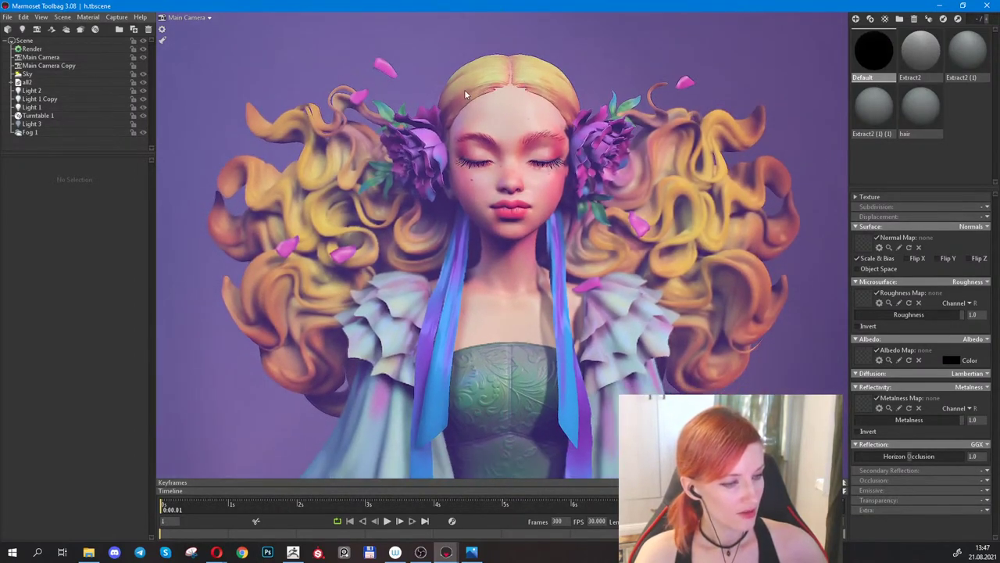
scroll(464, 90, down, 1)
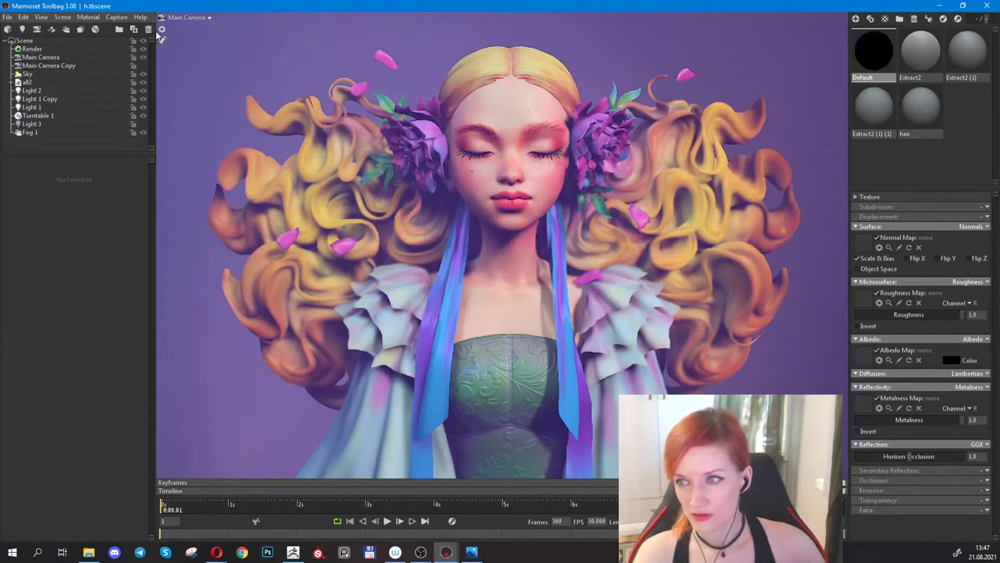
Set the image capture size to 1520 wide by 1790 high with 16x sampling.
click(116, 17)
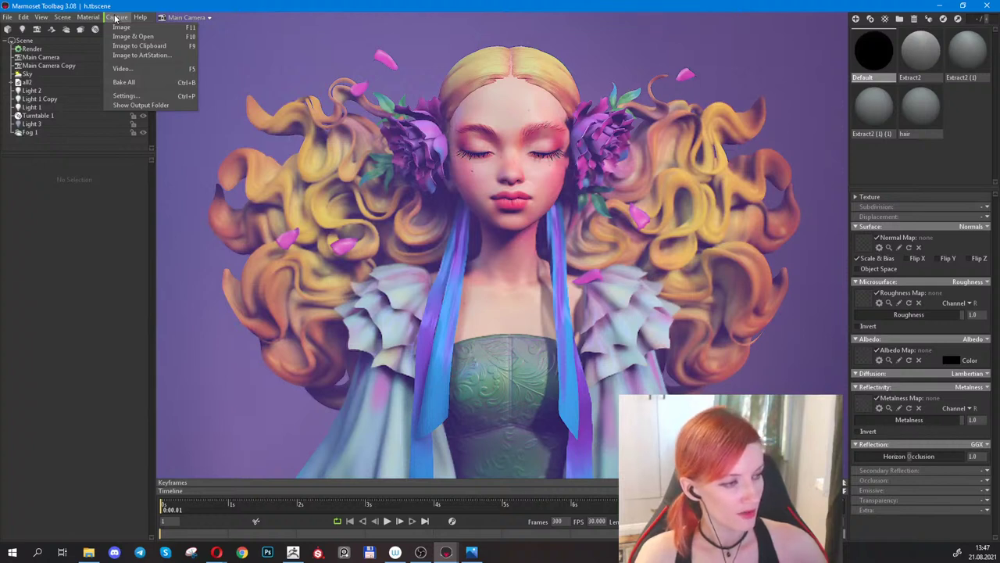
click(125, 95)
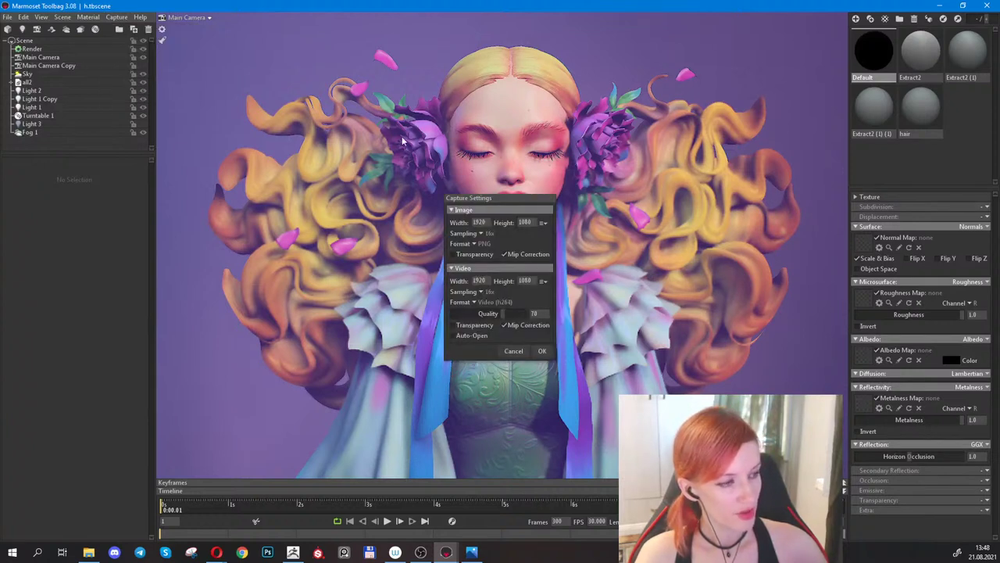
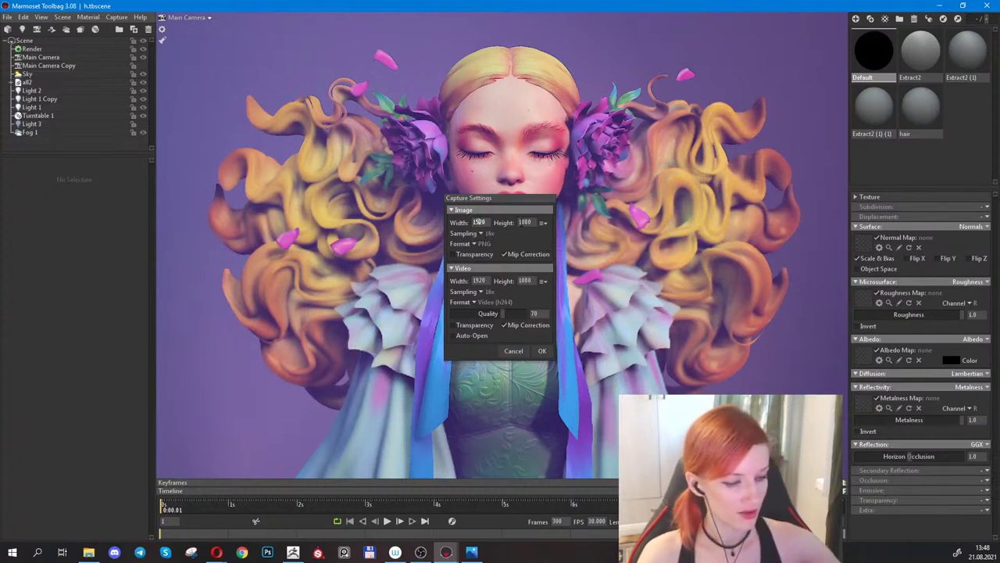
key(Tab)
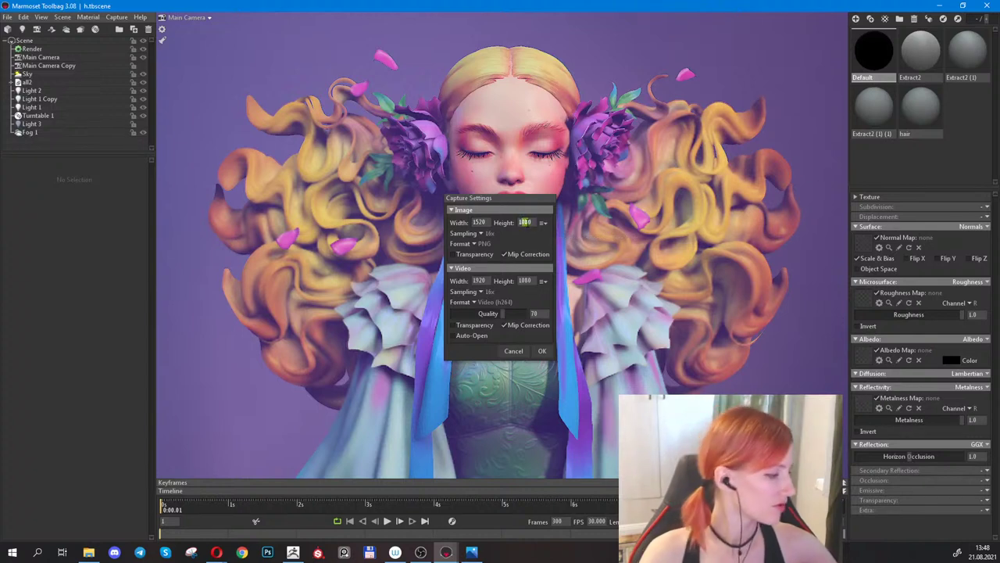
text(17)
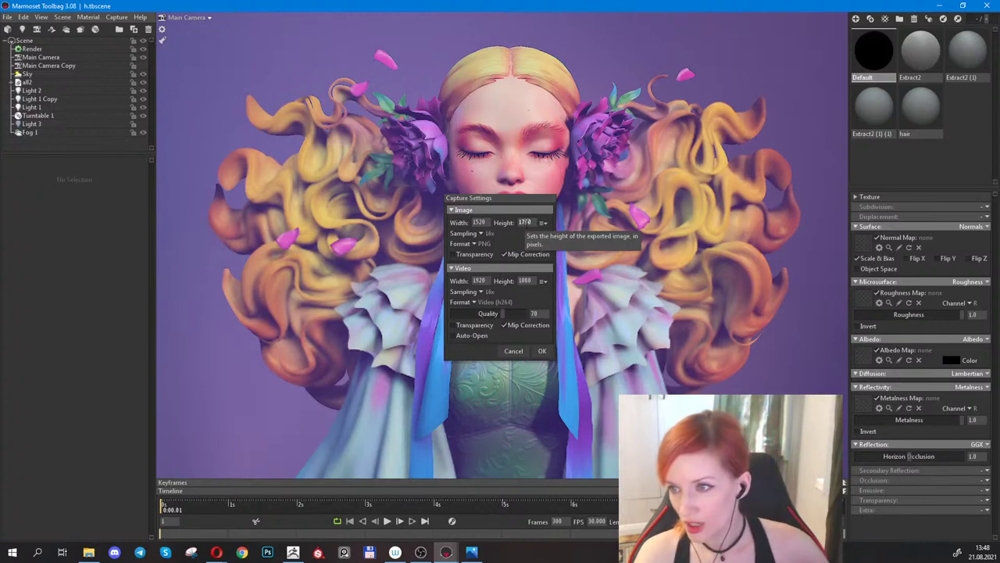
text(90)
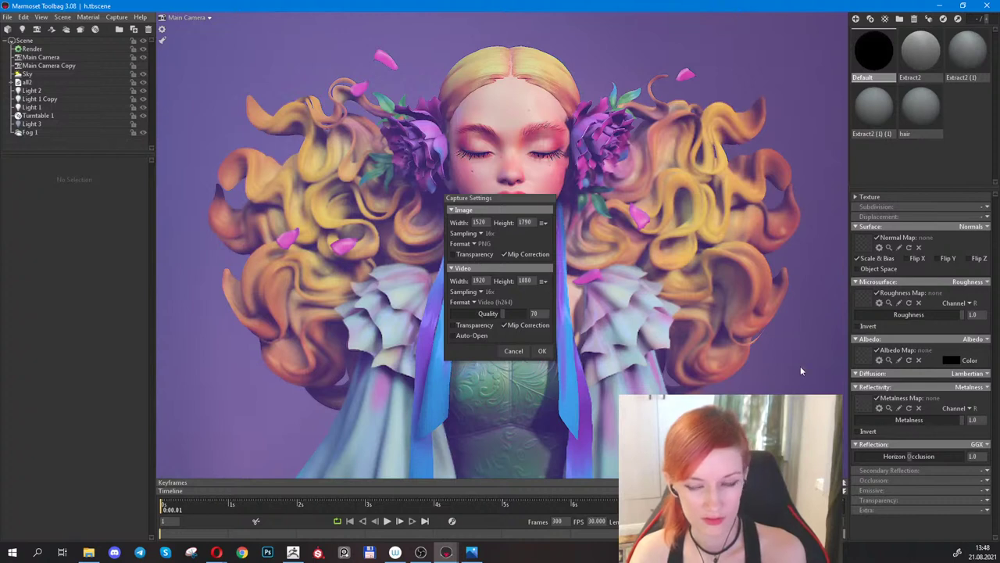
click(481, 233)
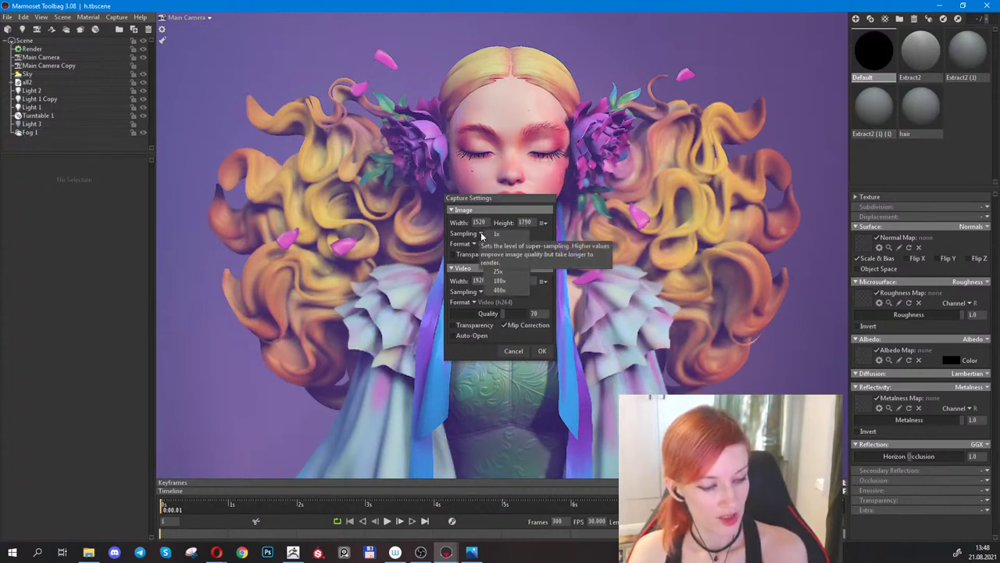
click(497, 262)
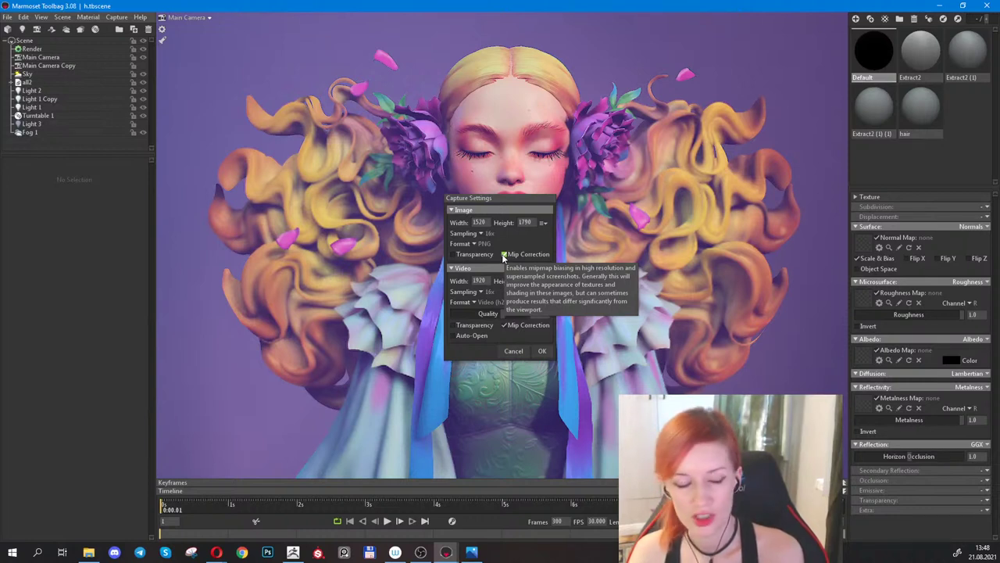
click(490, 256)
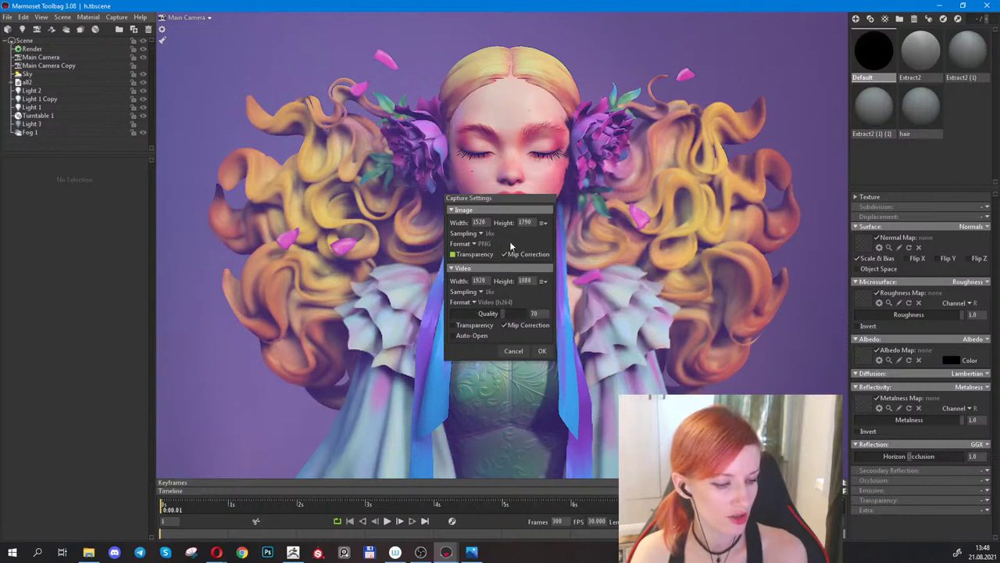
click(545, 353)
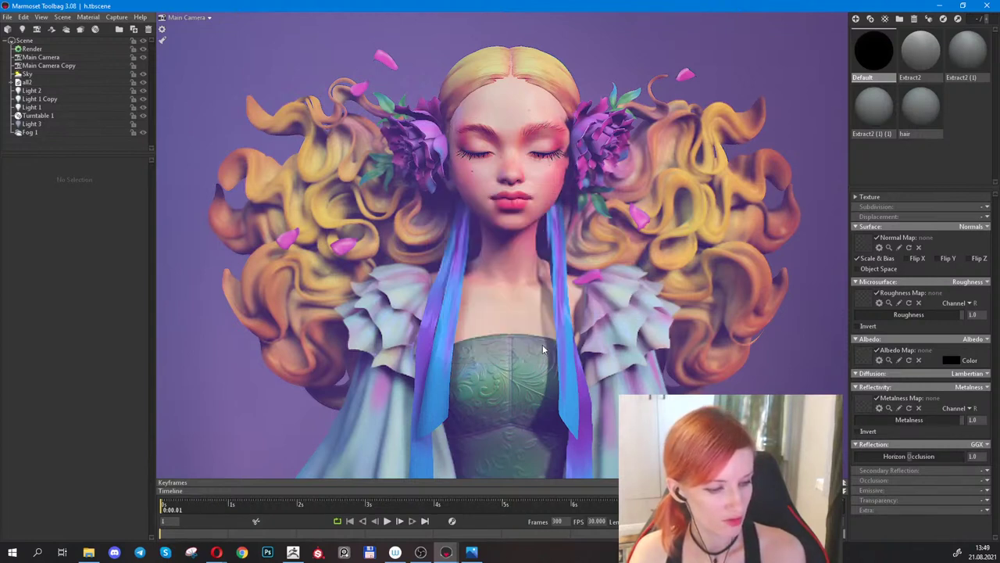
Turn on the main camera's safe frame and fit the portrait inside it at an orbit distance of about 14.87.
click(47, 57)
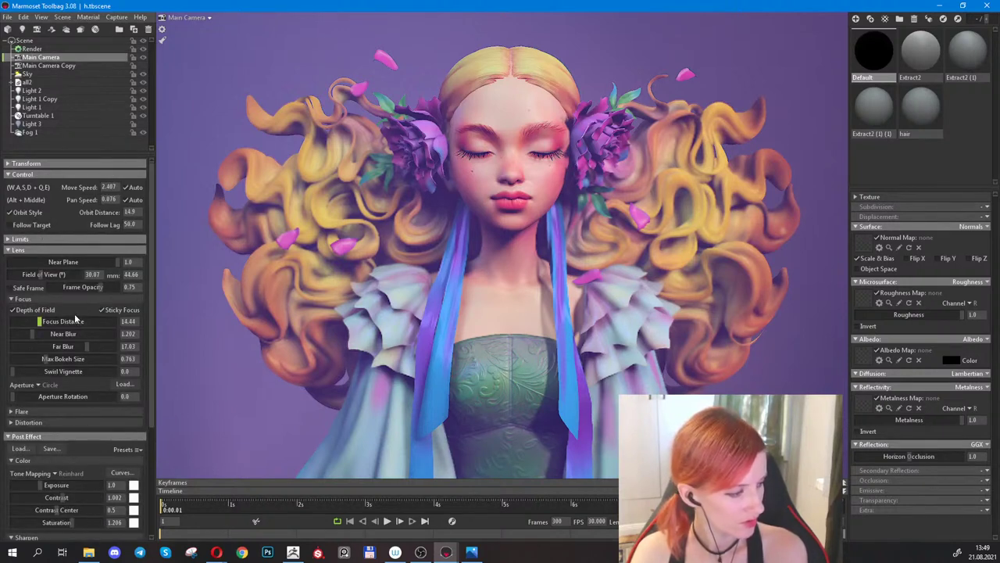
click(10, 288)
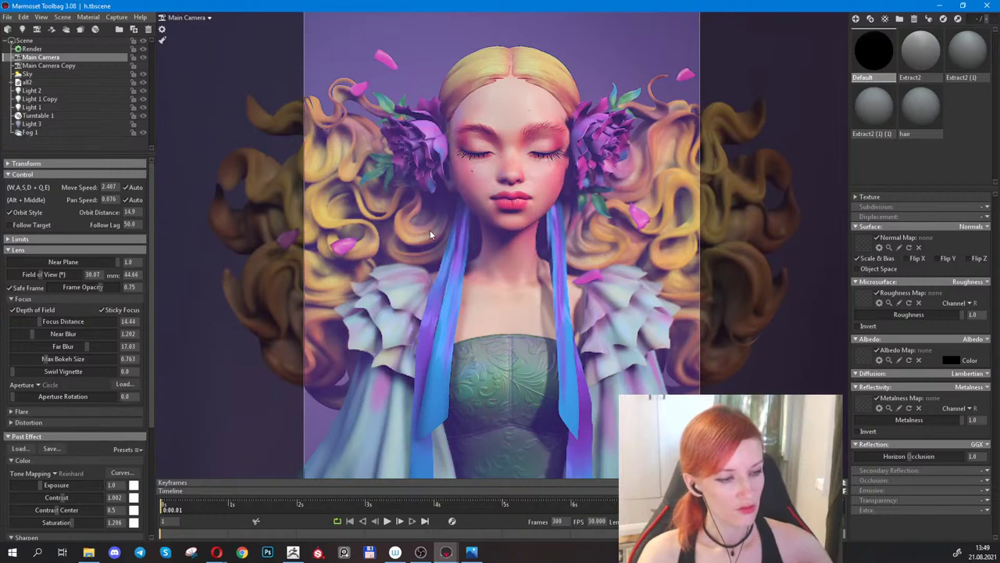
scroll(504, 228, down, 2)
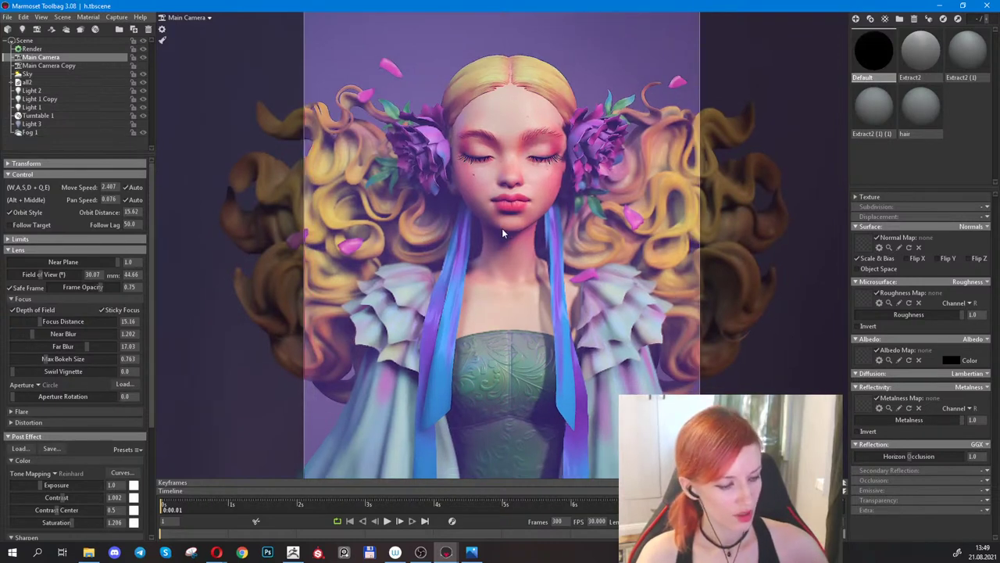
scroll(502, 228, up, 2)
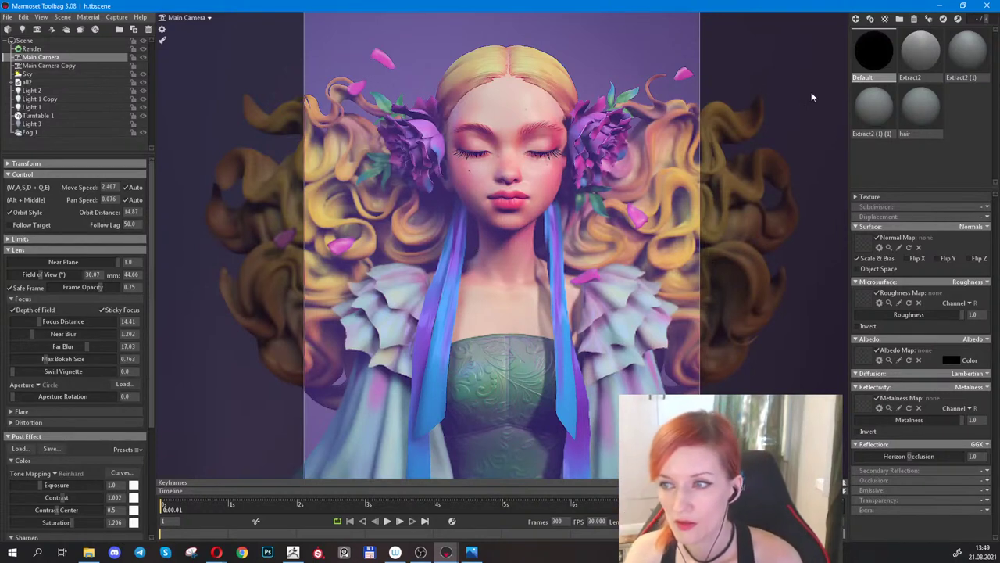
key(alt+Tab)
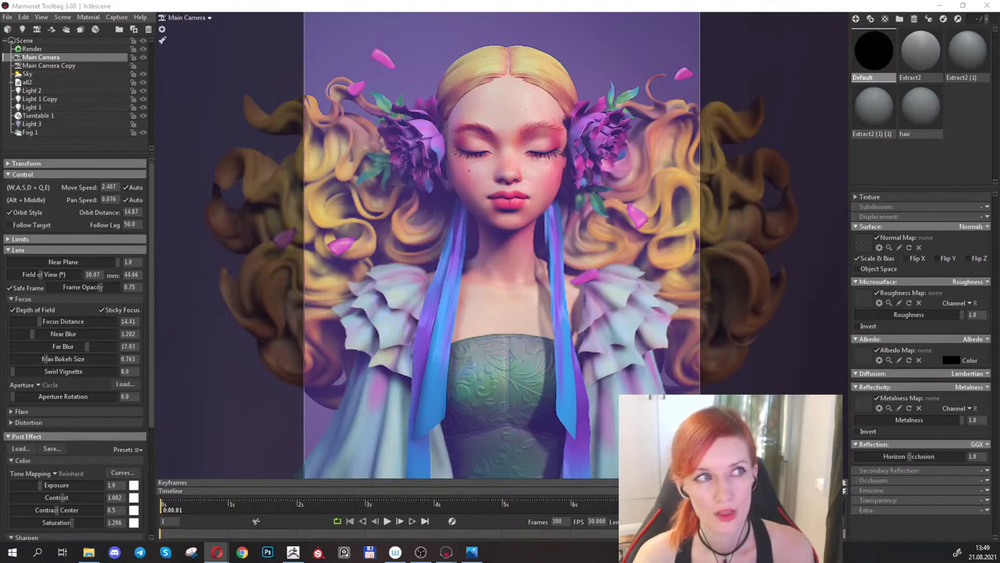
key(alt+Tab)
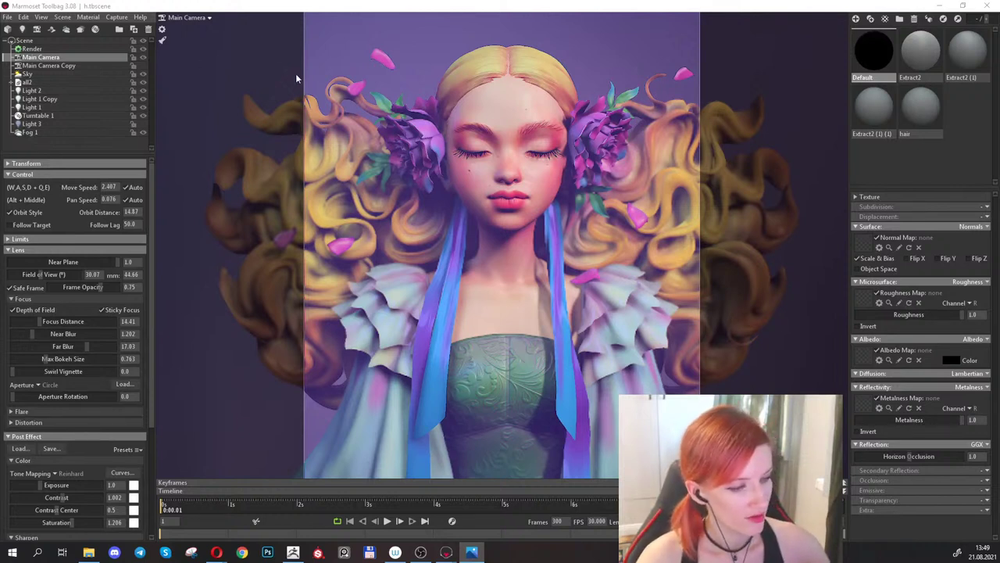
click(113, 22)
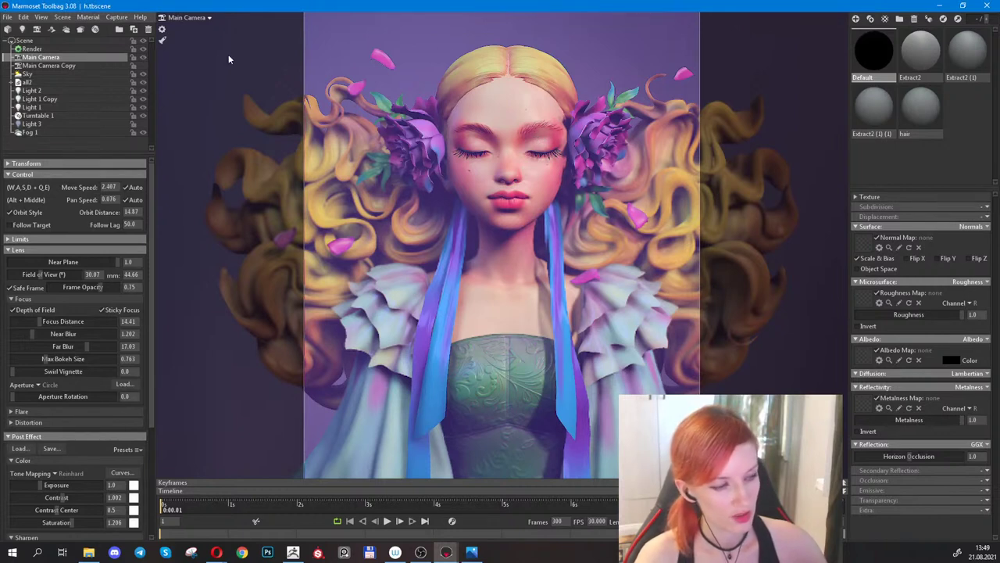
Check the output folder for captures in the preferences.
click(116, 19)
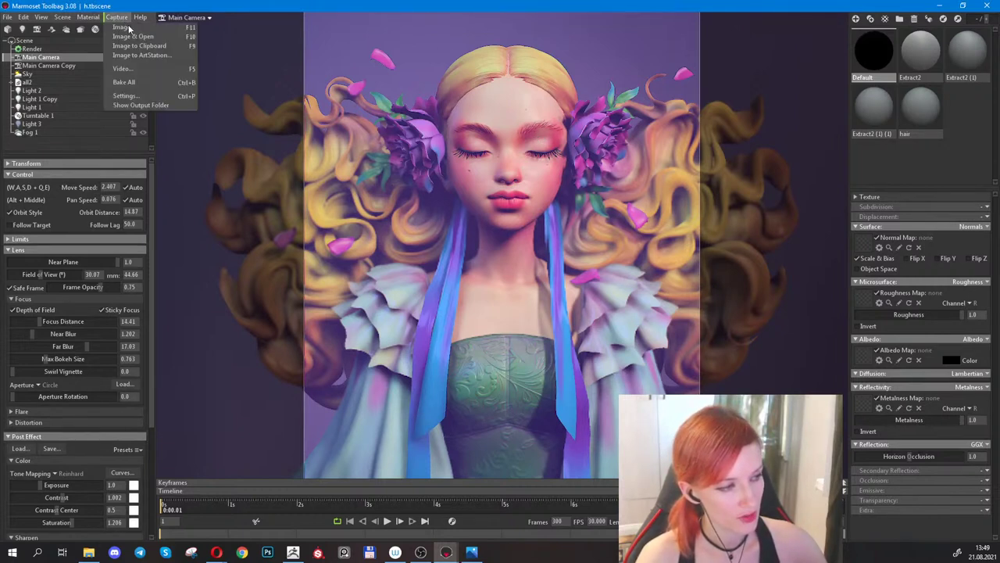
mouse_move(25, 19)
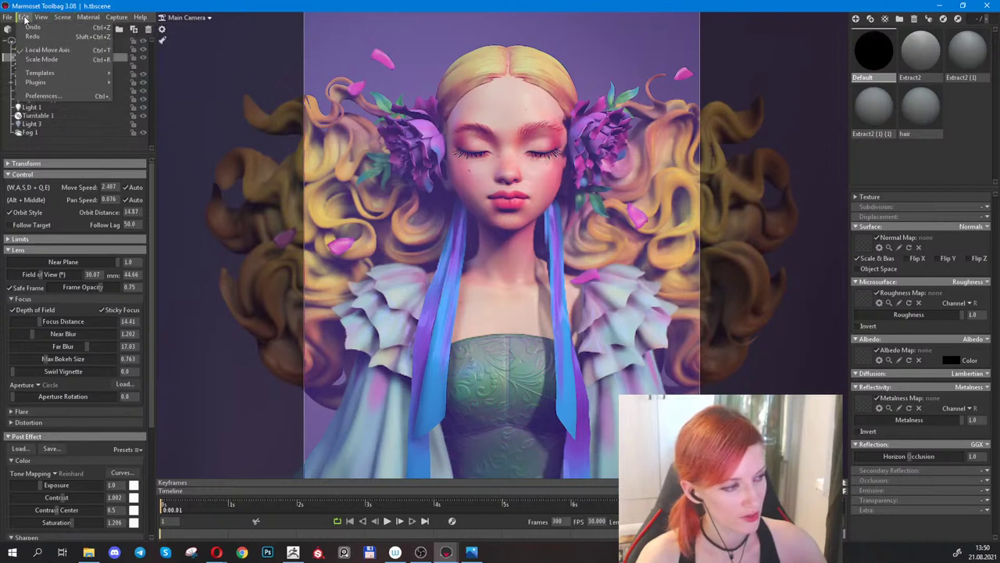
click(50, 95)
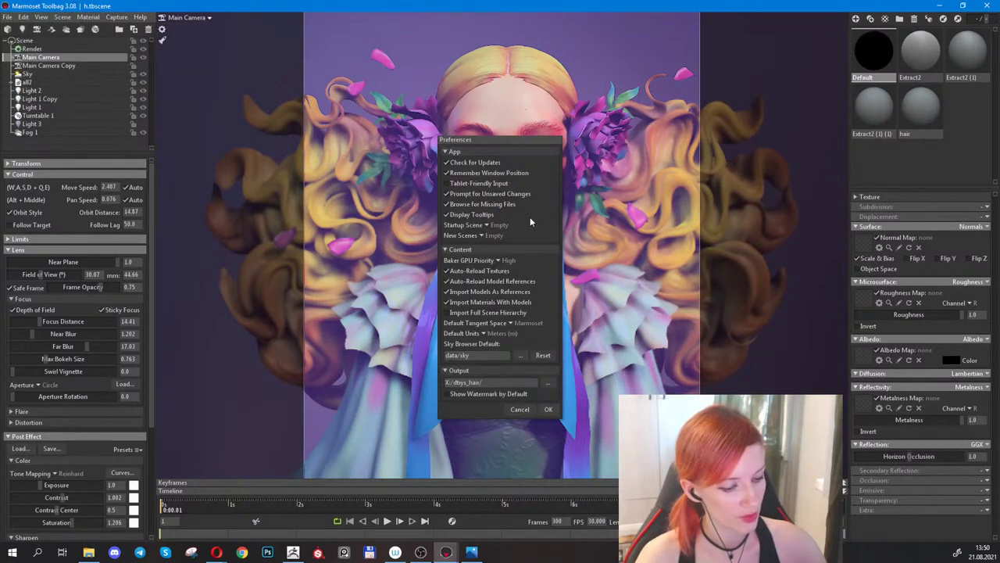
click(533, 410)
Capture the render as an image, open it in the photo viewer and maximize the viewer window.
click(115, 17)
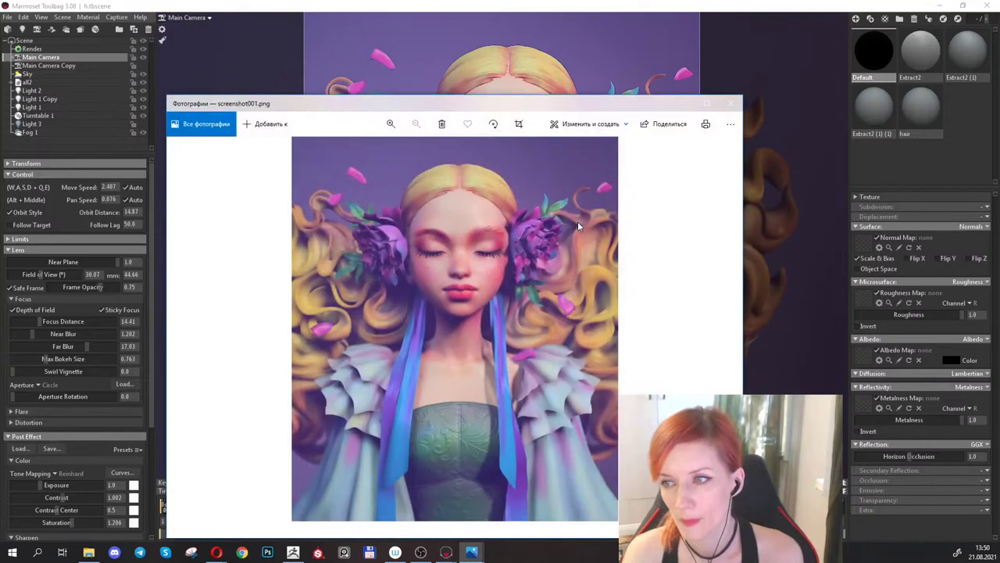
drag(514, 107, 596, 31)
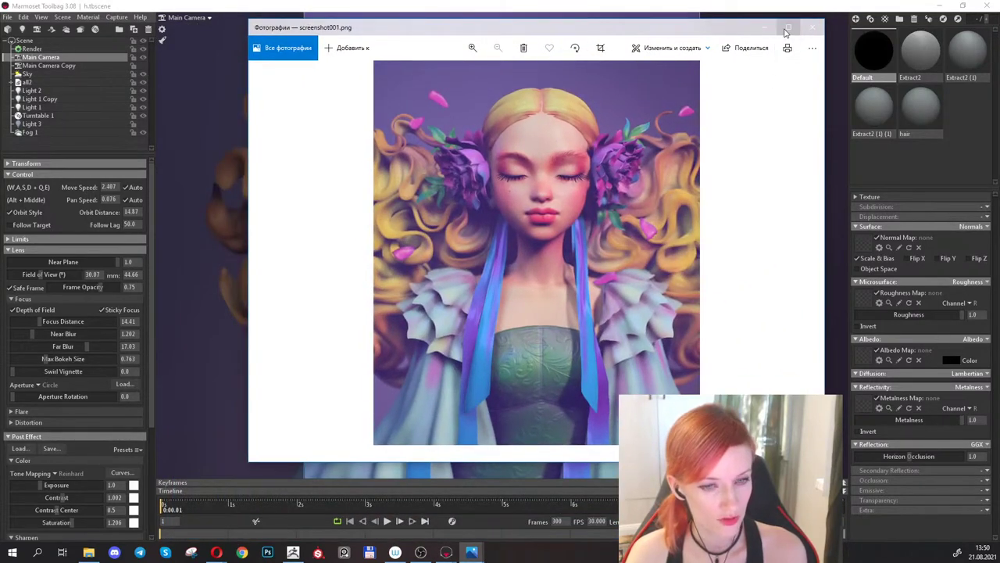
click(788, 28)
Examine the captured portrait's face, hair, ribbons and dress up close and as a whole, and close the picture.
scroll(489, 201, up, 2)
scroll(489, 201, up, 2)
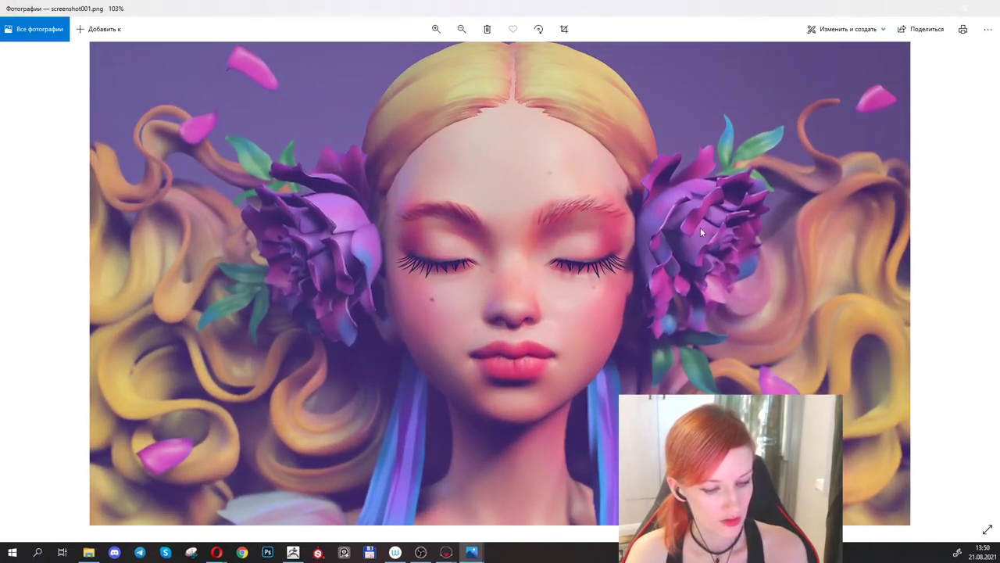
scroll(402, 231, down, 8)
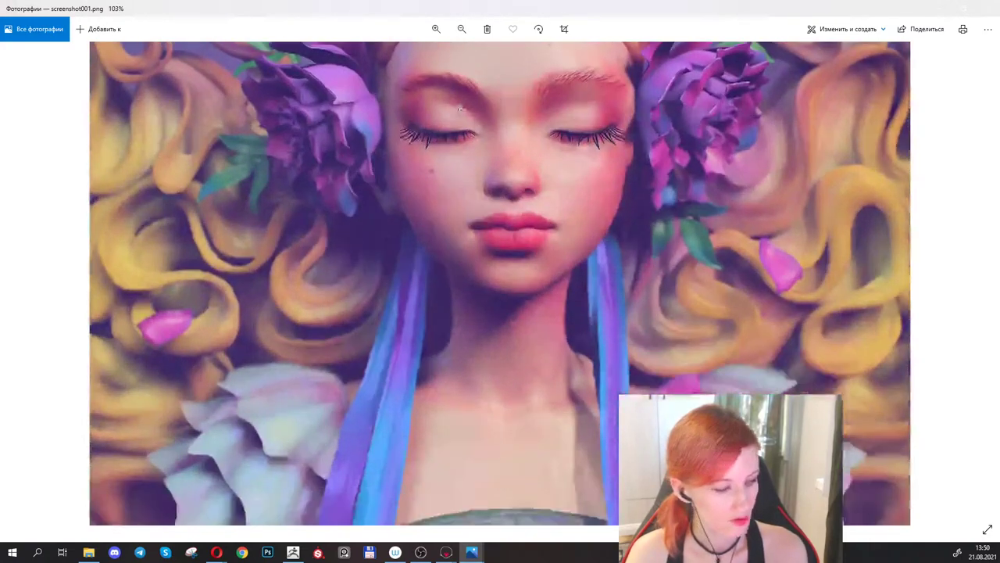
scroll(562, 129, up, 7)
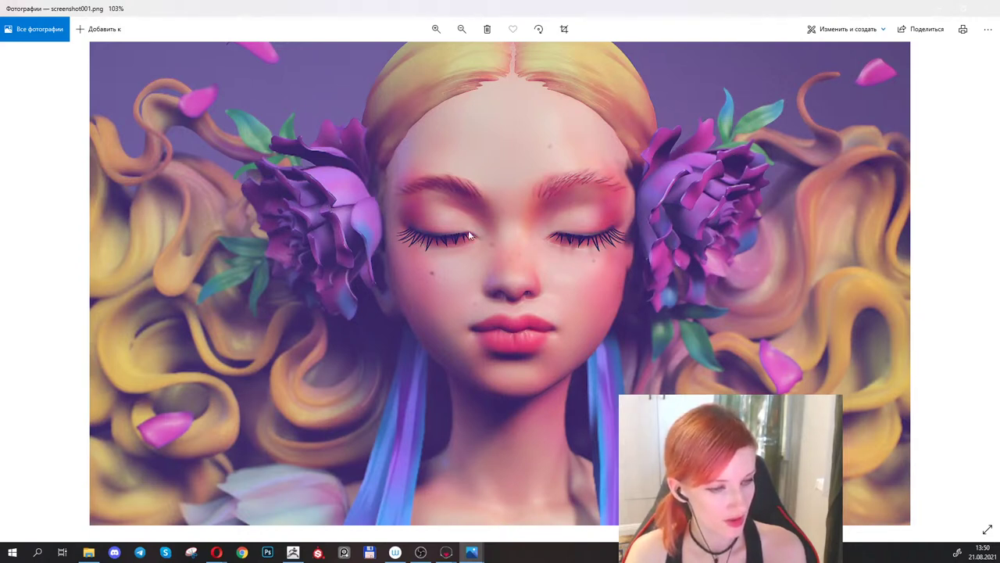
scroll(400, 268, down, 3)
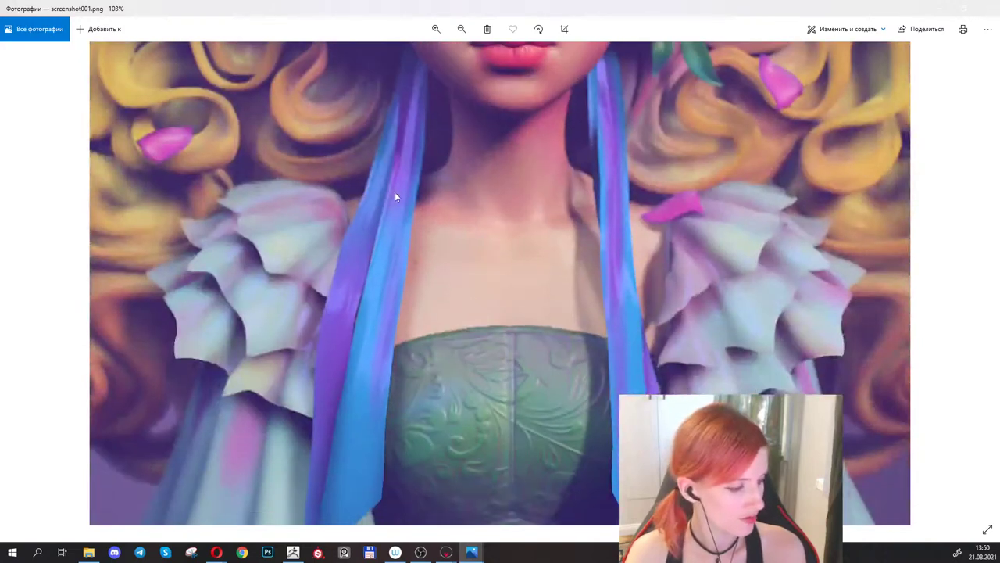
double_click(513, 207)
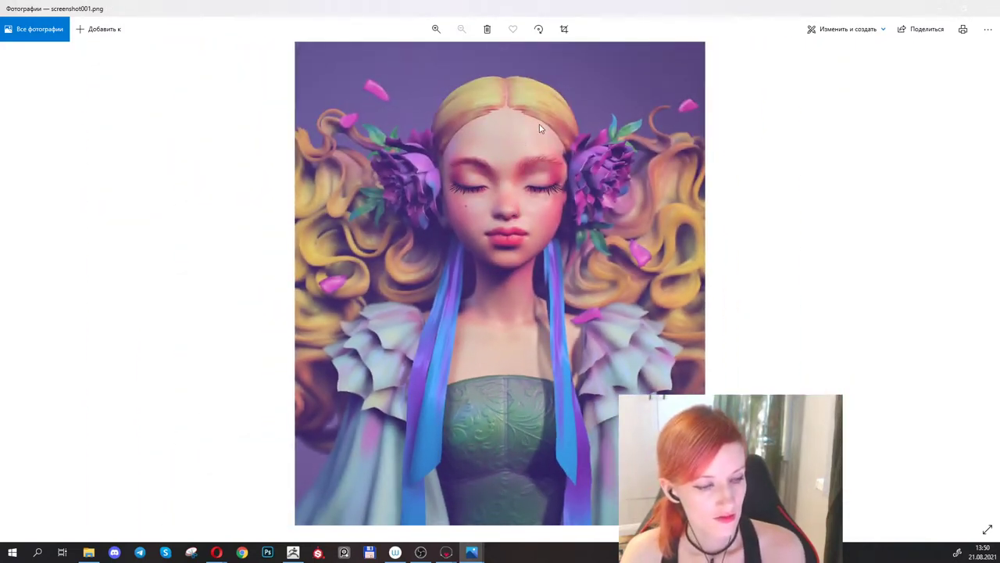
right_click(539, 125)
click(859, 15)
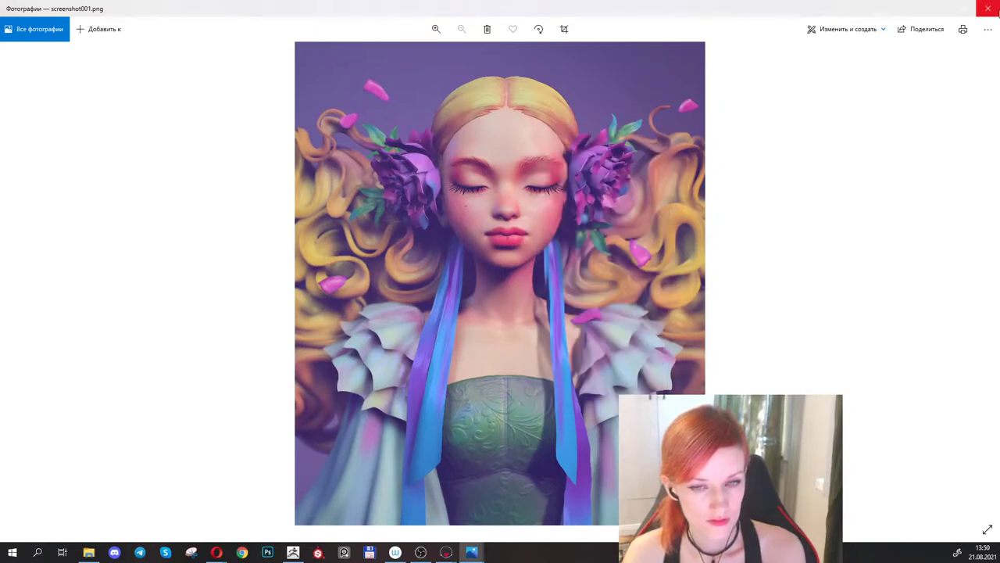
click(982, 14)
Set the main camera's post-effect contrast to 1.004.
click(613, 61)
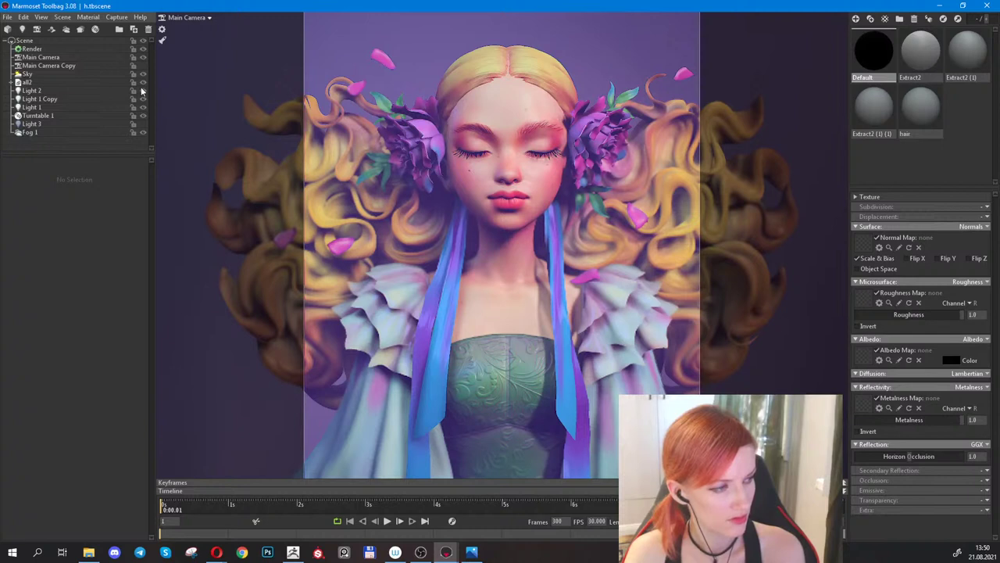
click(51, 58)
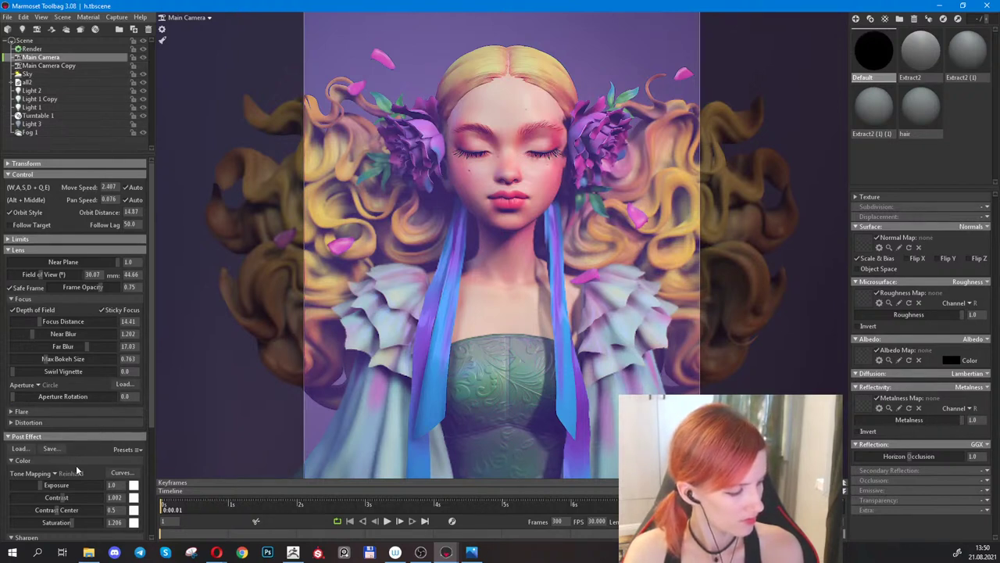
mouse_move(77, 503)
mouse_down()
mouse_move(74, 493)
mouse_move(64, 498)
mouse_up()
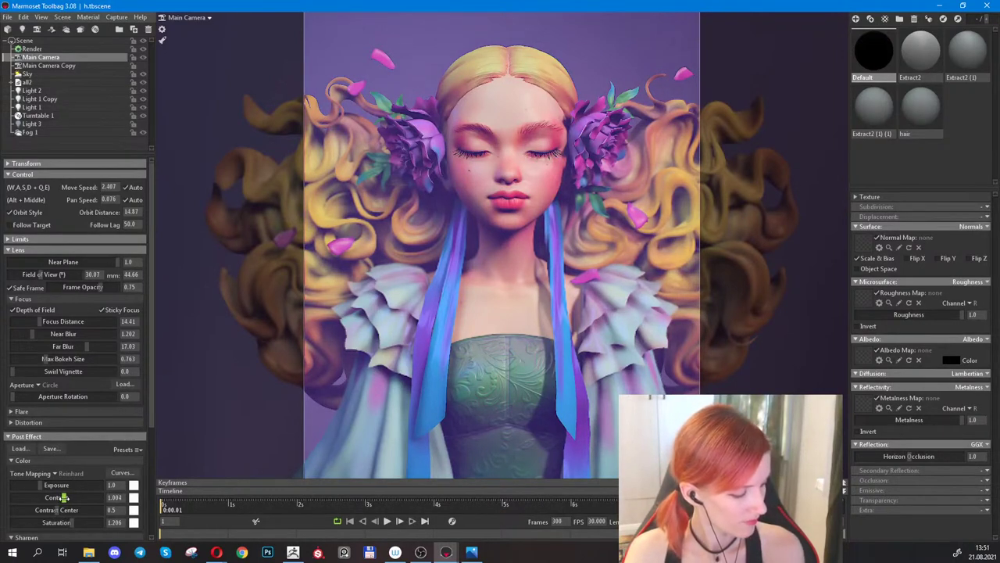
Duplicate the main camera with the original locked, and switch the viewport to the new Main Camera Copy.
click(777, 373)
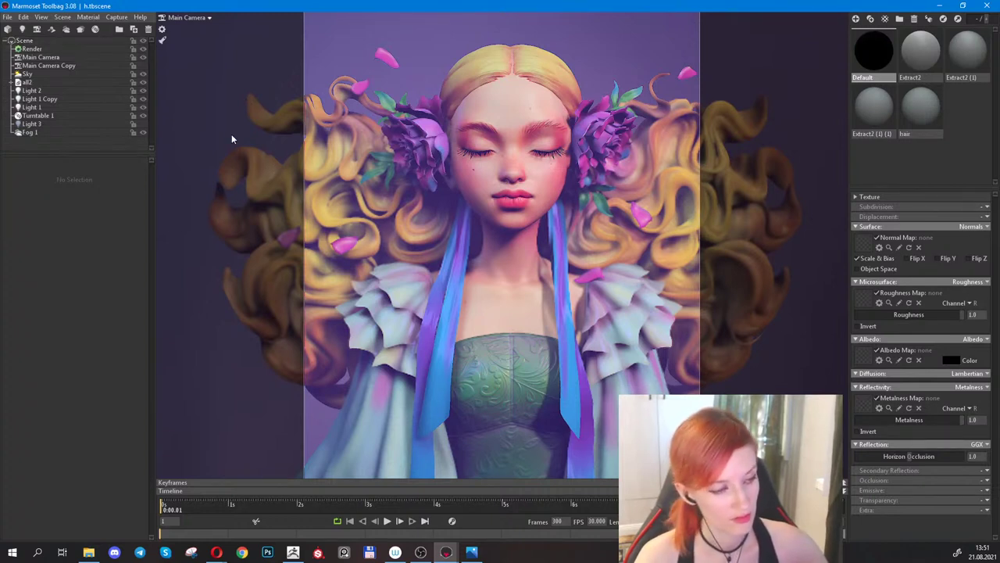
click(60, 60)
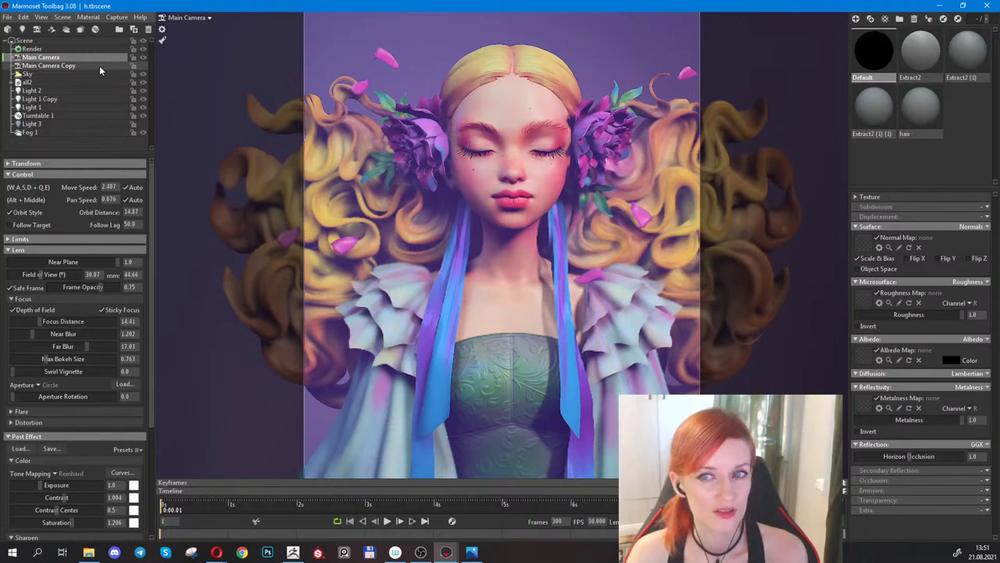
click(134, 29)
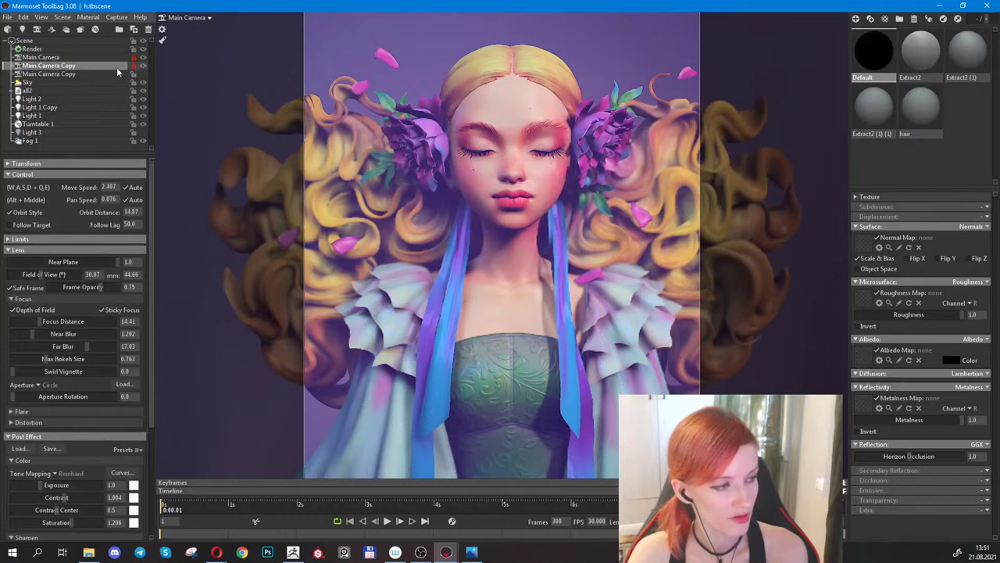
click(205, 18)
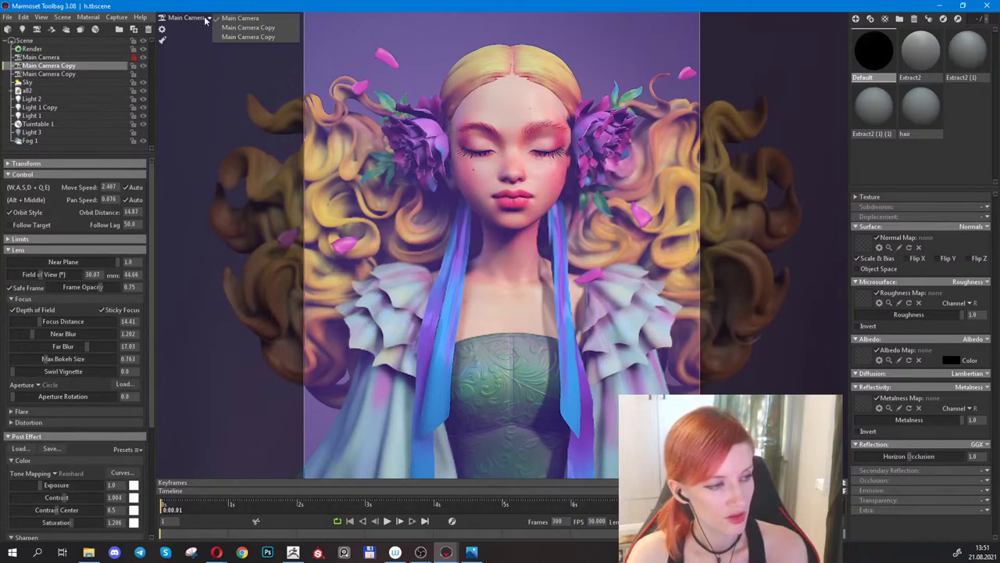
click(249, 27)
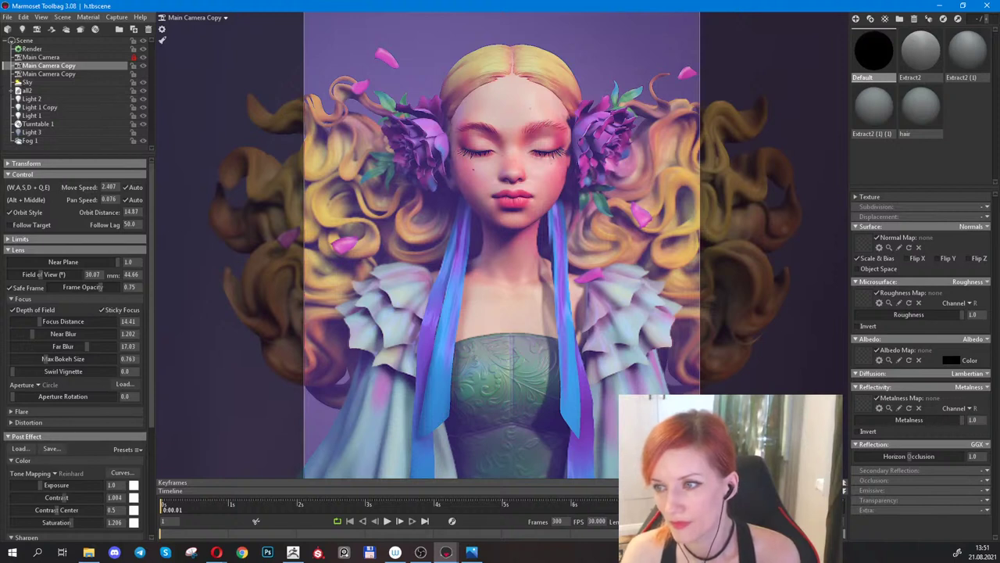
Check the image format options in the capture settings and leave the settings as they are.
key(alt+Tab)
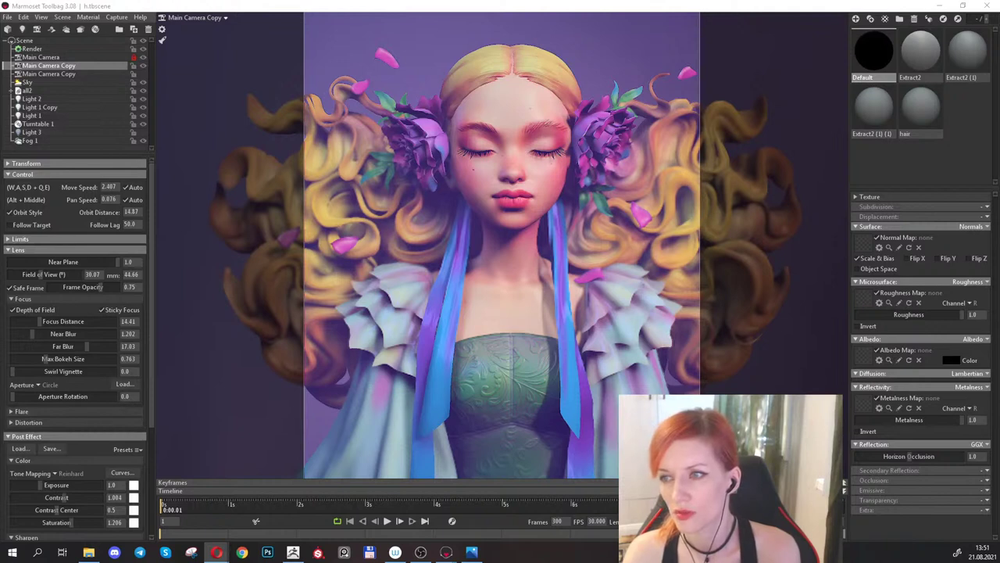
click(104, 8)
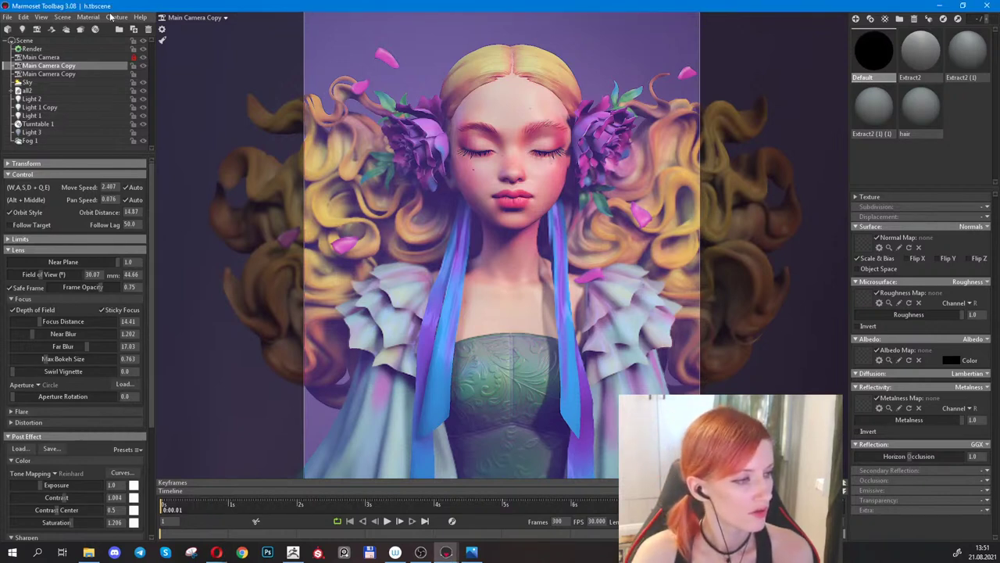
click(90, 17)
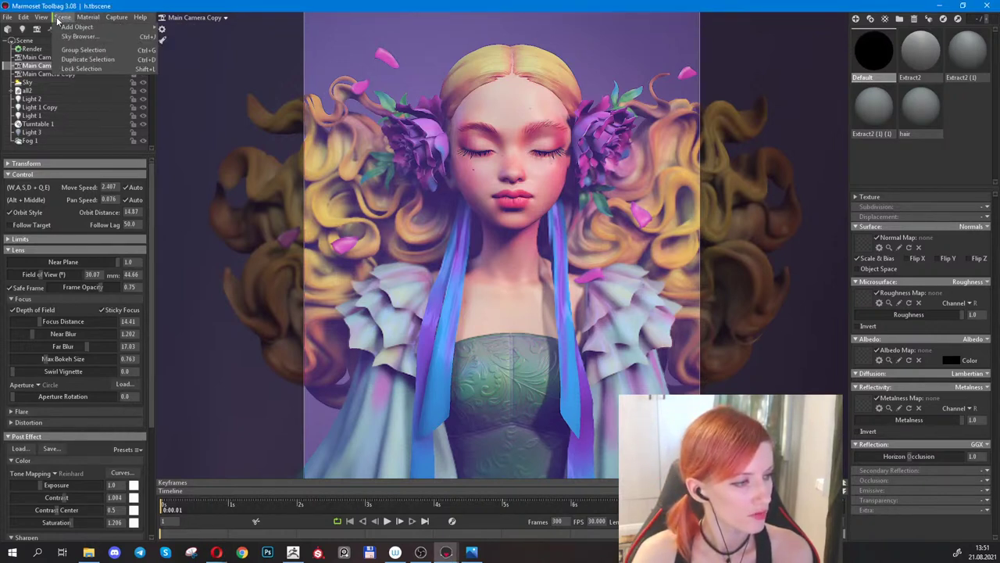
mouse_move(115, 21)
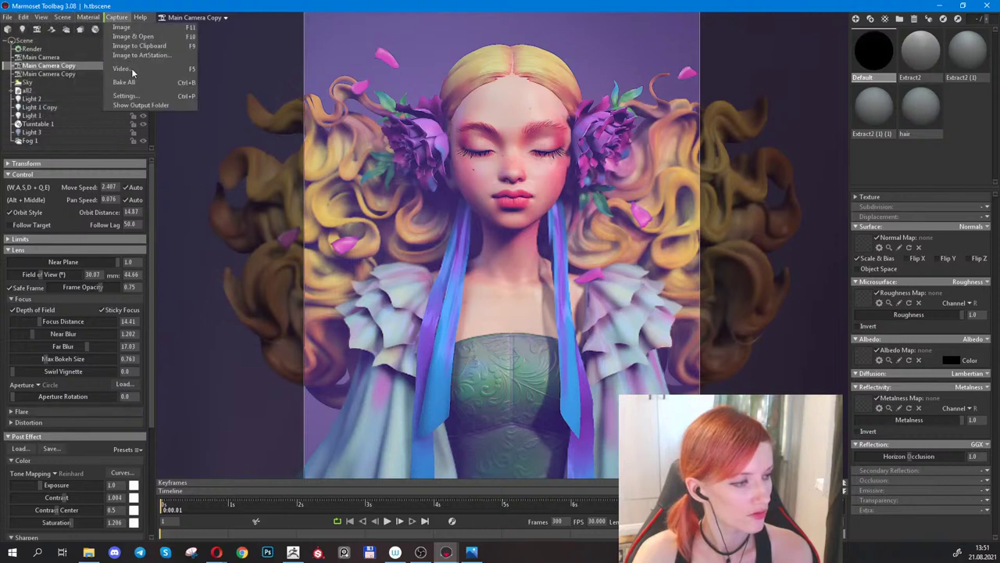
click(149, 95)
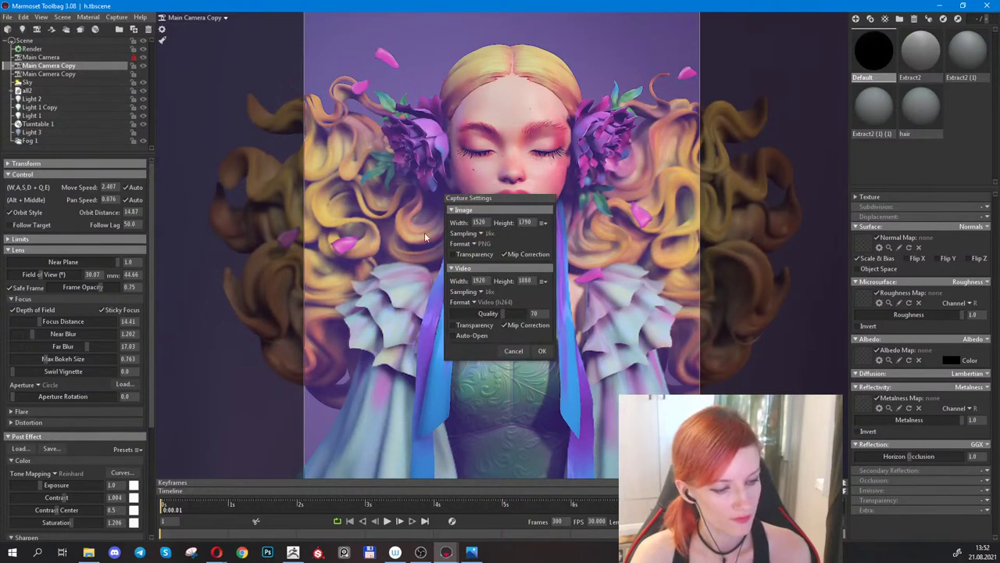
click(477, 246)
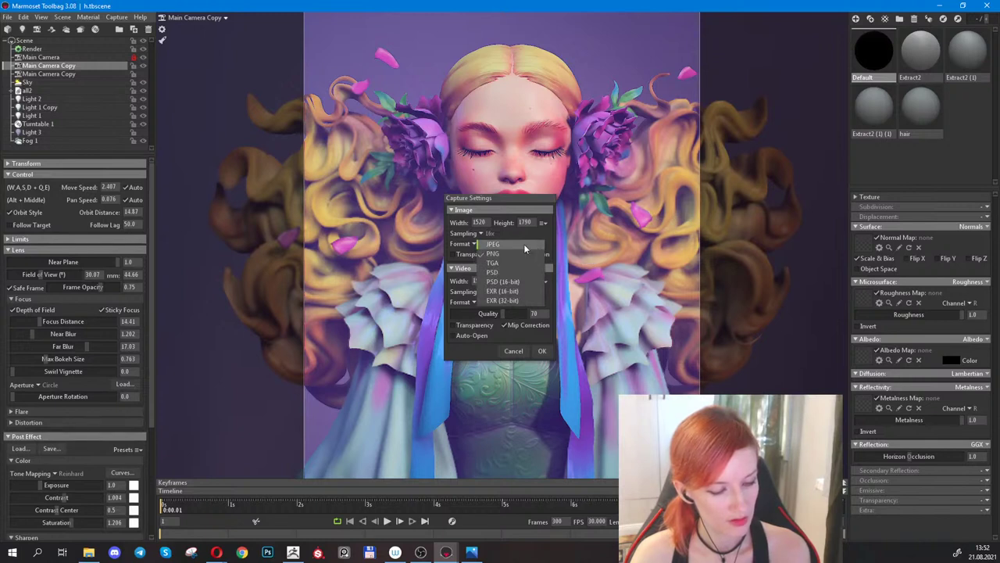
click(511, 201)
click(513, 351)
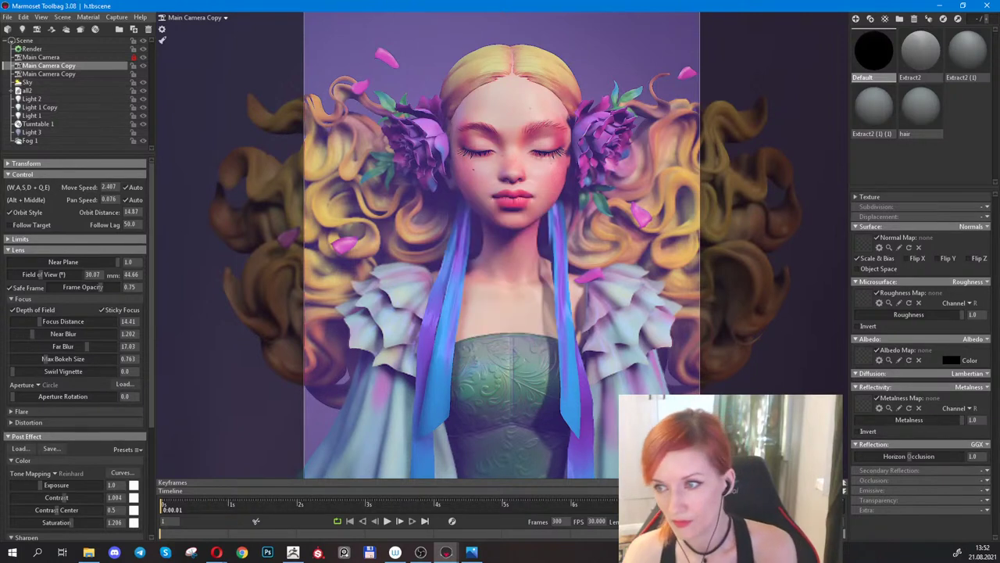
Zoom out slightly in the camera copy's view of the portrait.
key(alt+Tab)
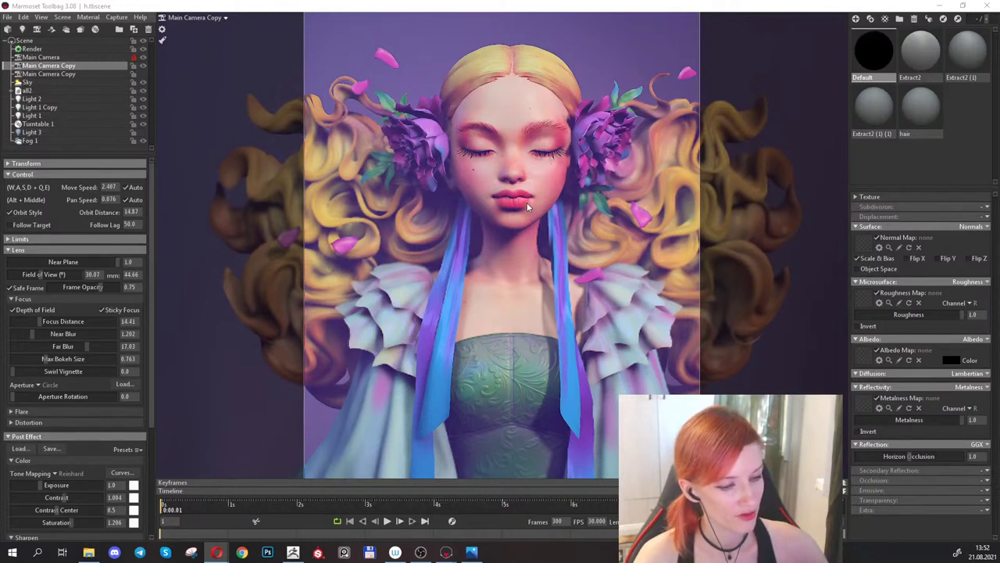
click(422, 40)
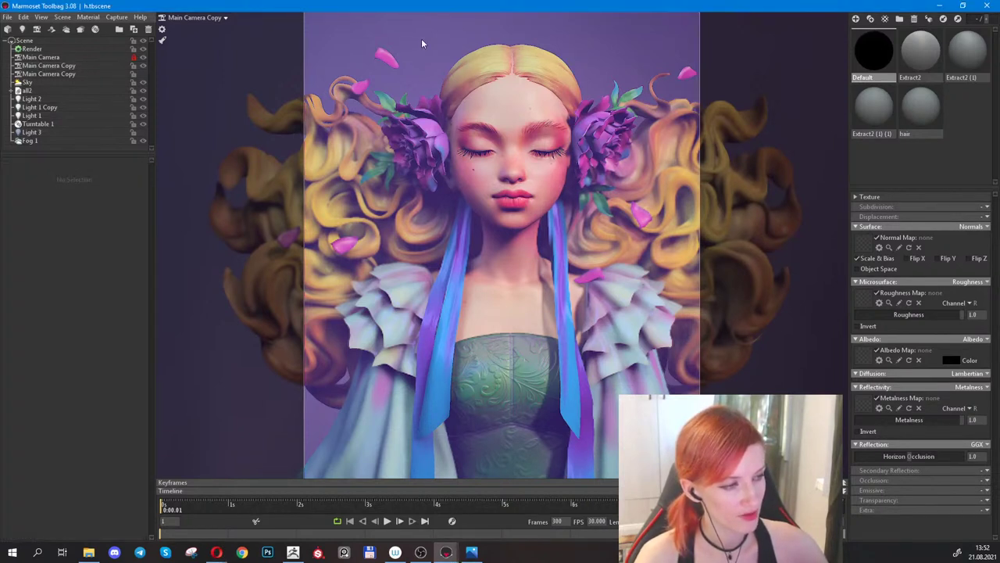
scroll(361, 46, down, 2)
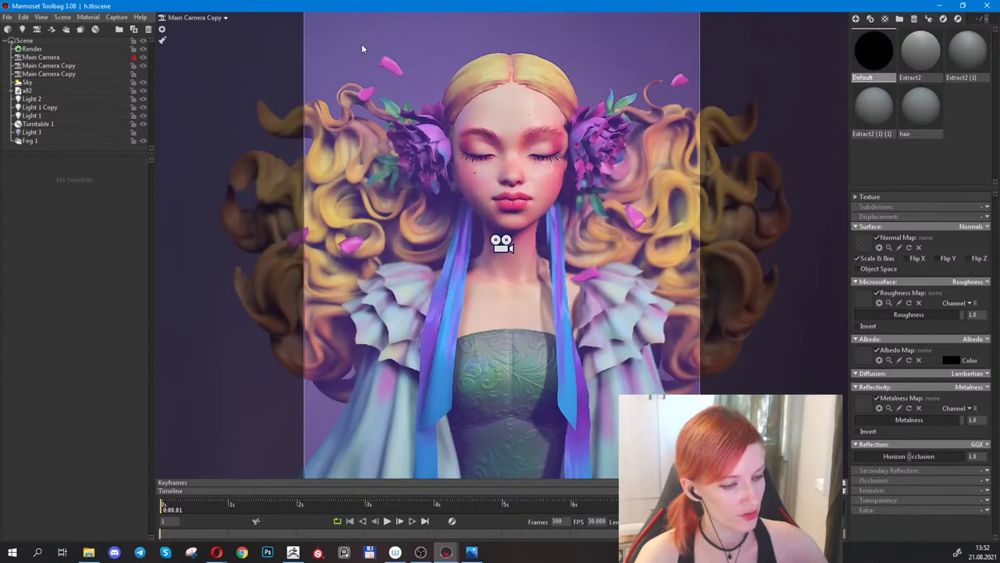
Return the viewport to the main camera, unlock it and review its lens and post-effect settings.
click(222, 18)
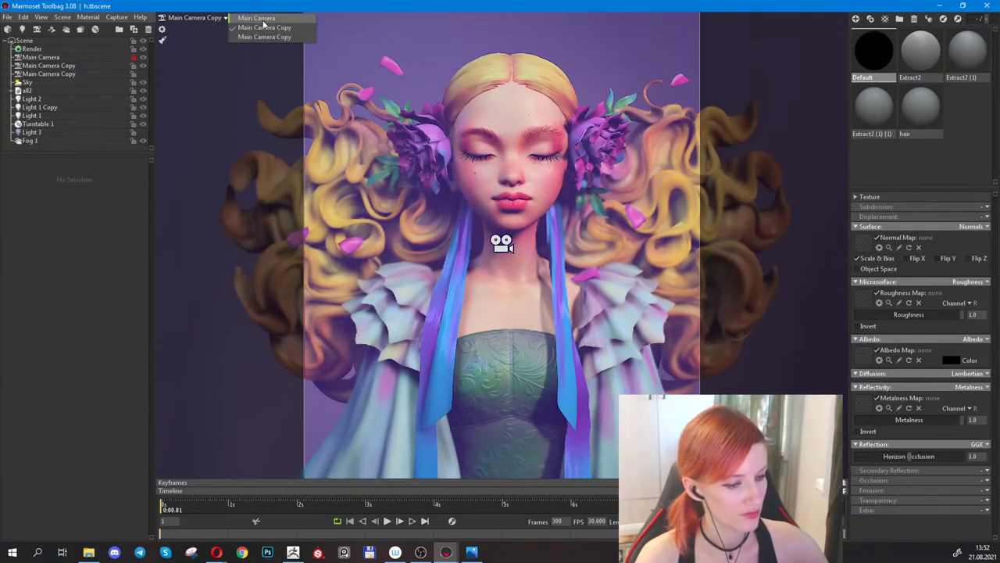
click(263, 22)
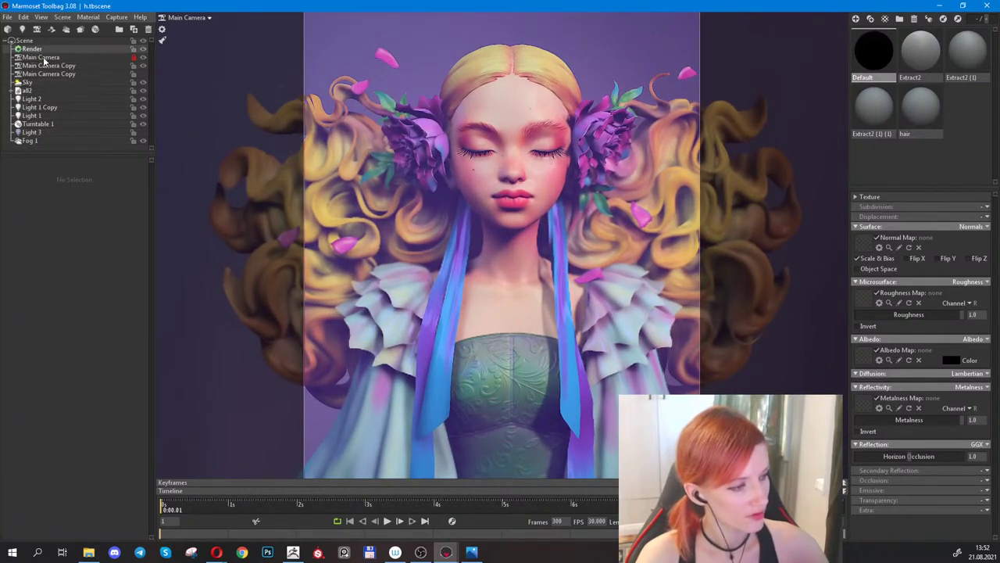
click(134, 59)
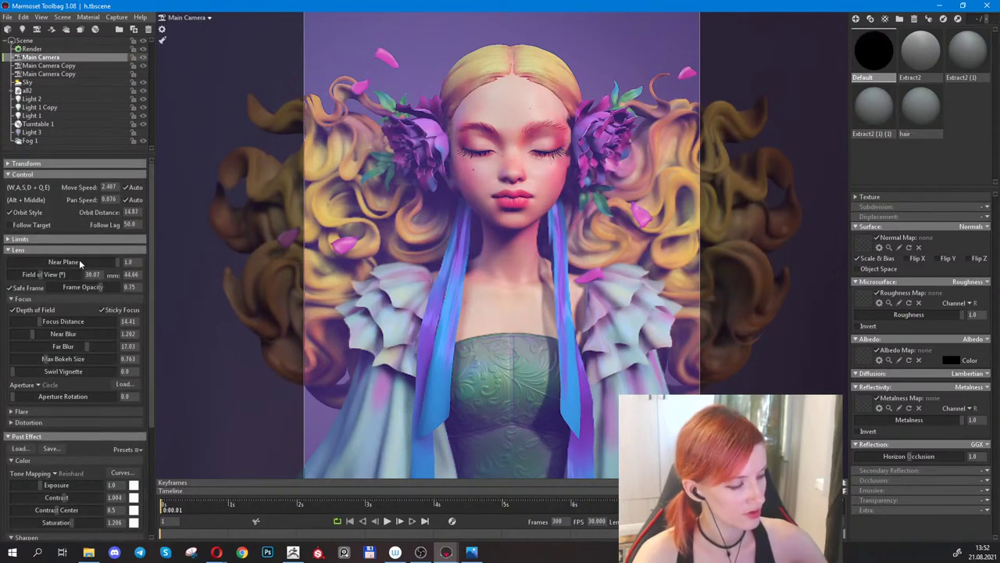
scroll(104, 395, down, 5)
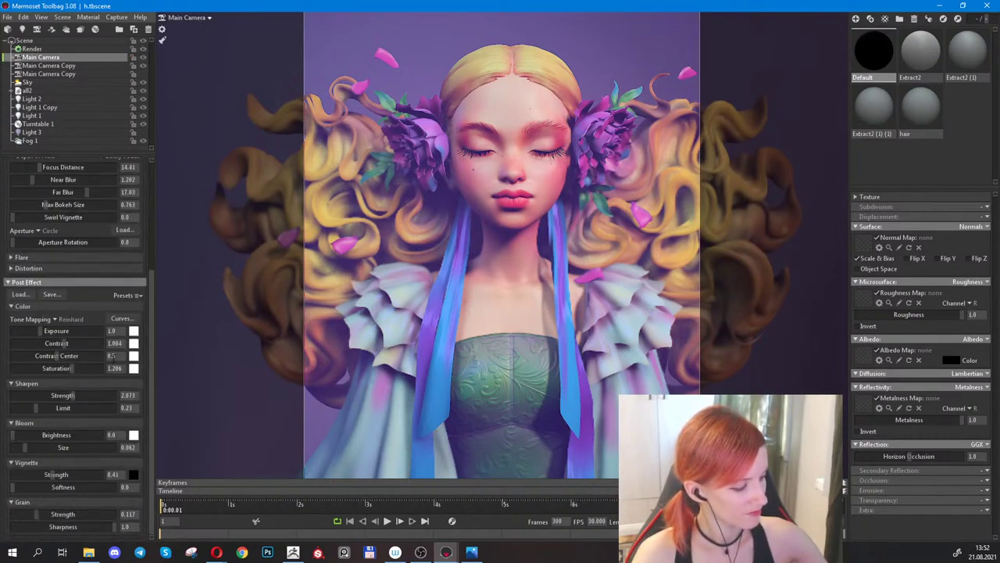
scroll(109, 355, up, 5)
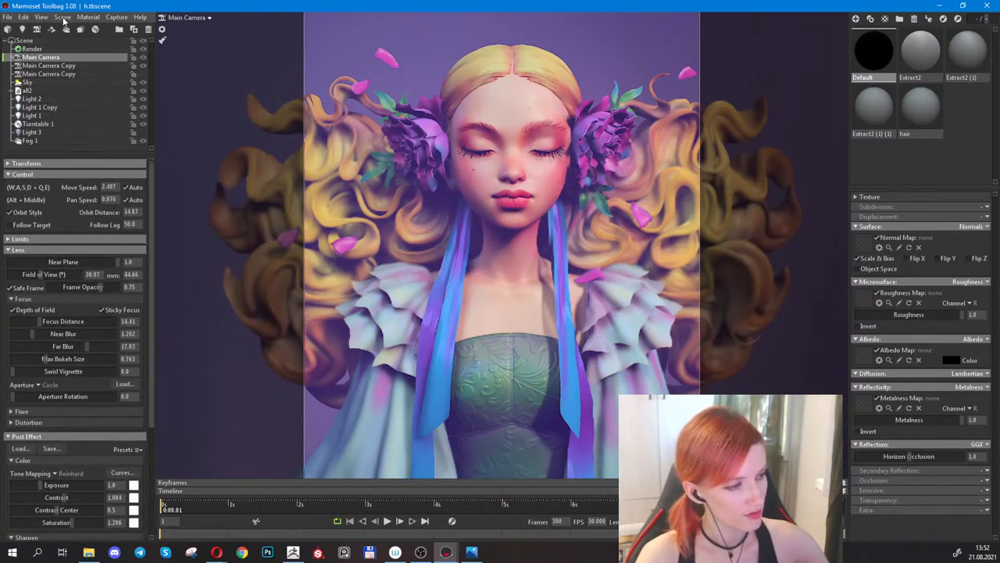
Try adding a backdrop object under the main camera, and delete it.
click(64, 20)
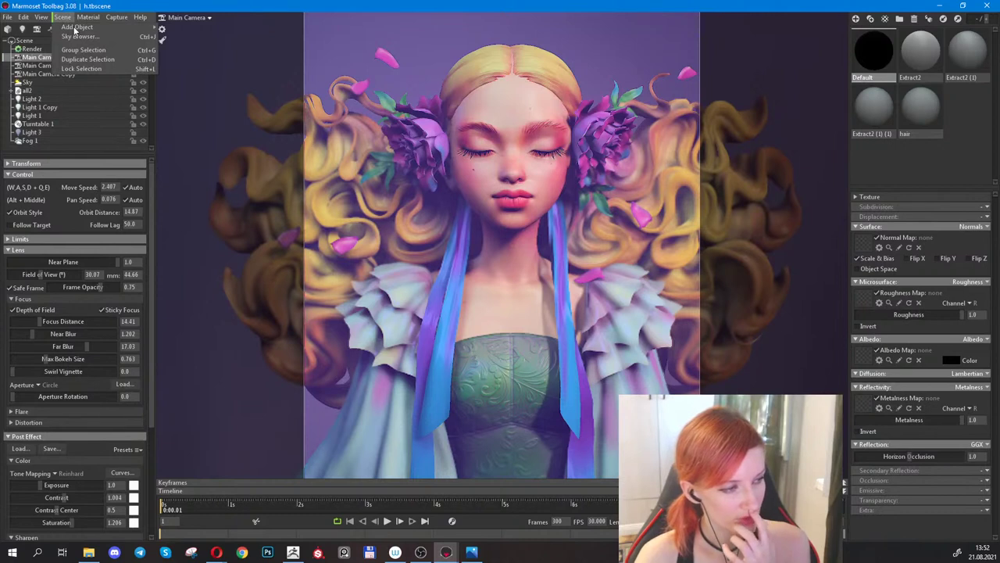
mouse_move(77, 32)
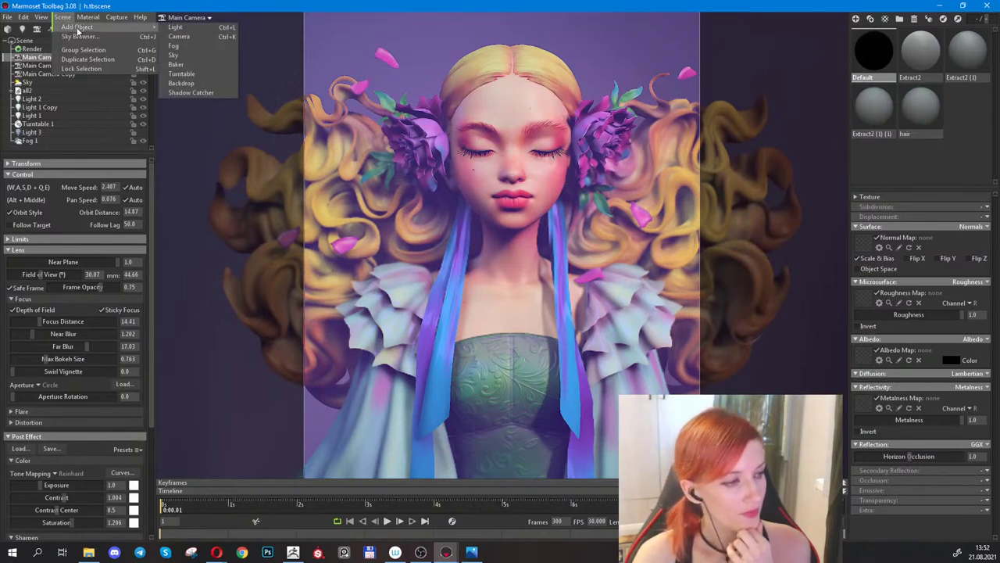
click(198, 86)
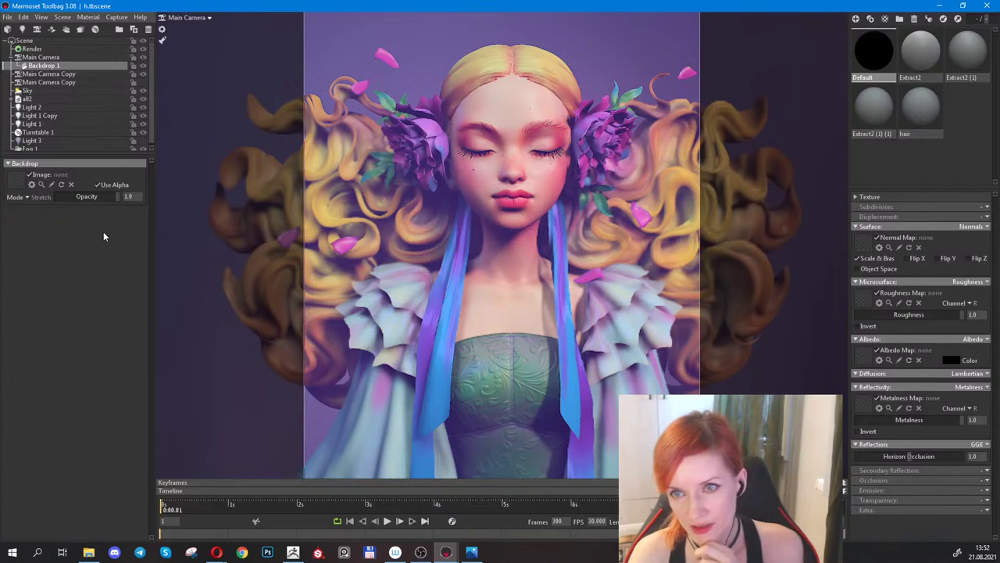
click(148, 29)
Switch the sky's backdrop mode to Color and open the backdrop color for editing.
click(28, 82)
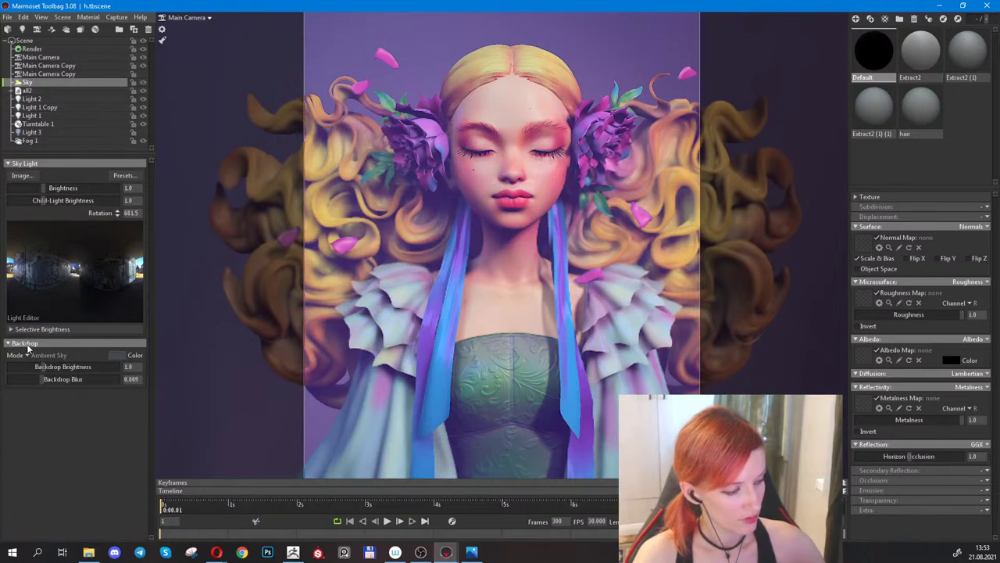
click(30, 357)
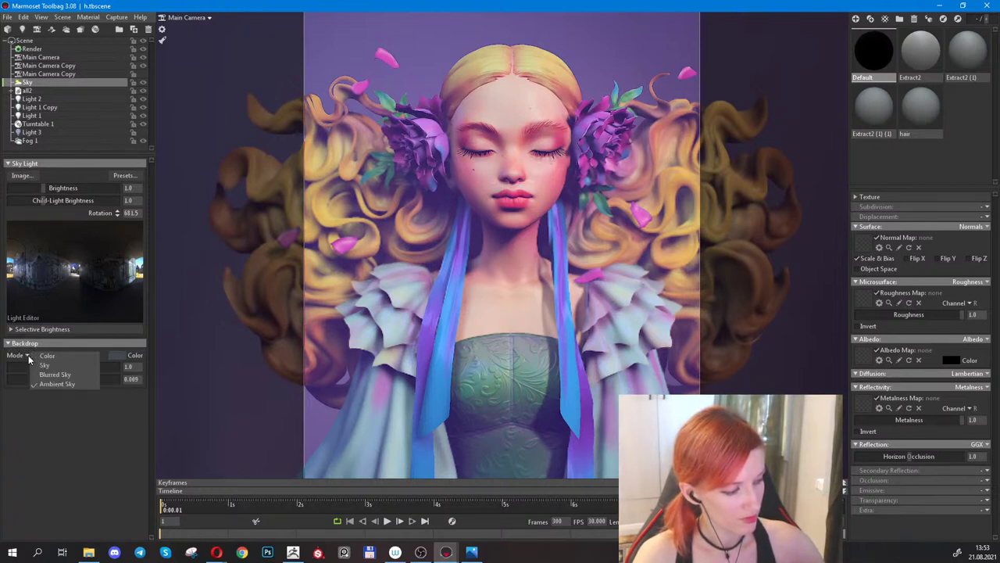
click(48, 356)
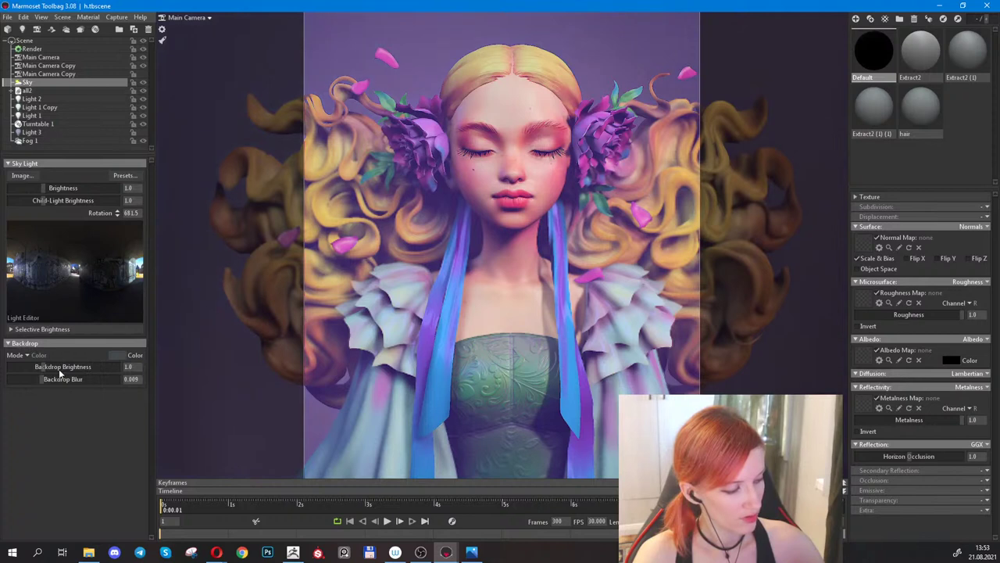
click(118, 356)
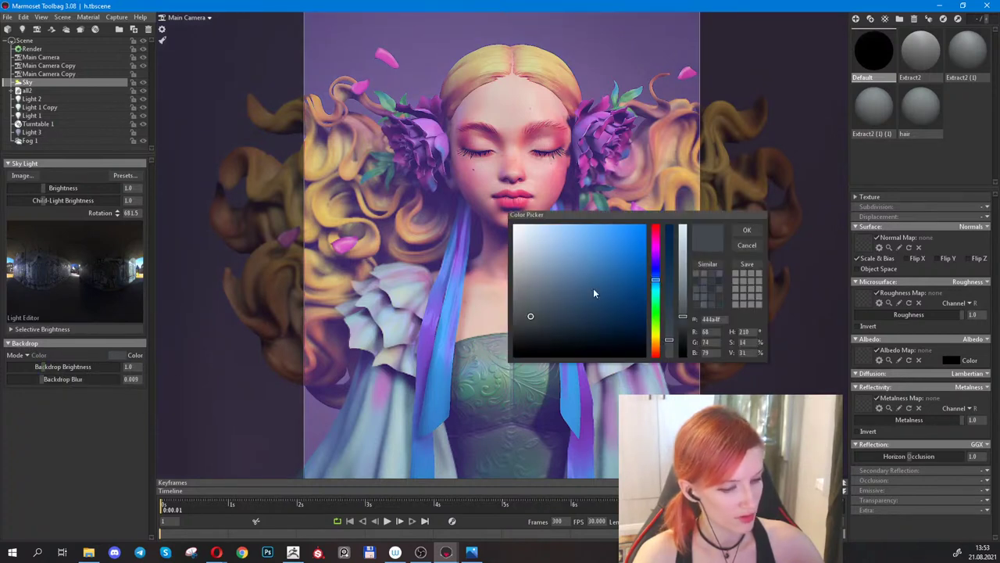
Try red backdrop tones on the sky, from saturated red to a muted greyish pink.
drag(594, 294, 651, 255)
mouse_move(648, 329)
mouse_down()
mouse_move(567, 328)
mouse_move(582, 323)
mouse_up()
click(655, 229)
mouse_move(613, 286)
mouse_down()
mouse_move(608, 280)
mouse_move(638, 283)
mouse_move(633, 291)
mouse_move(636, 273)
mouse_up()
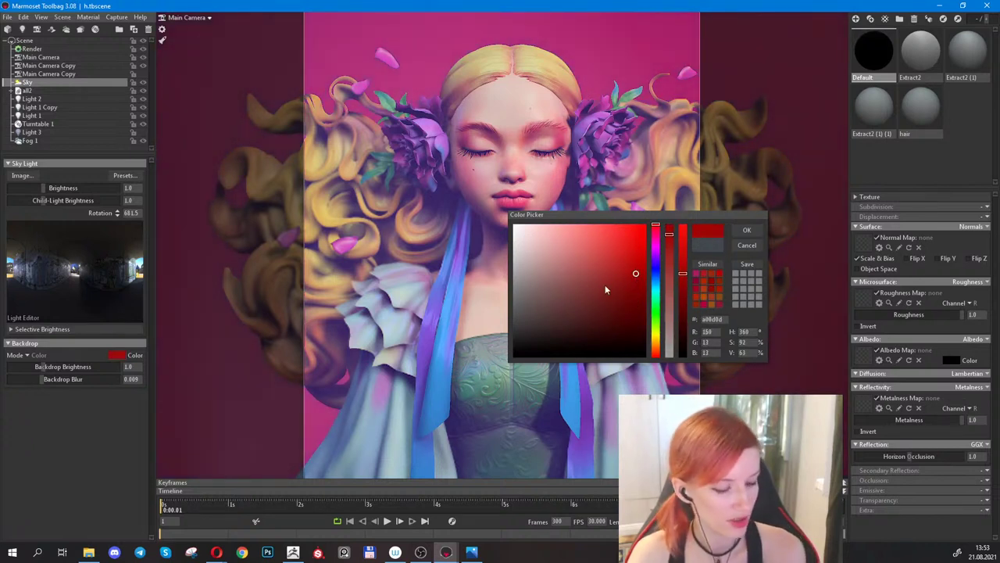
mouse_move(583, 294)
mouse_down()
mouse_move(569, 301)
mouse_move(602, 292)
mouse_up()
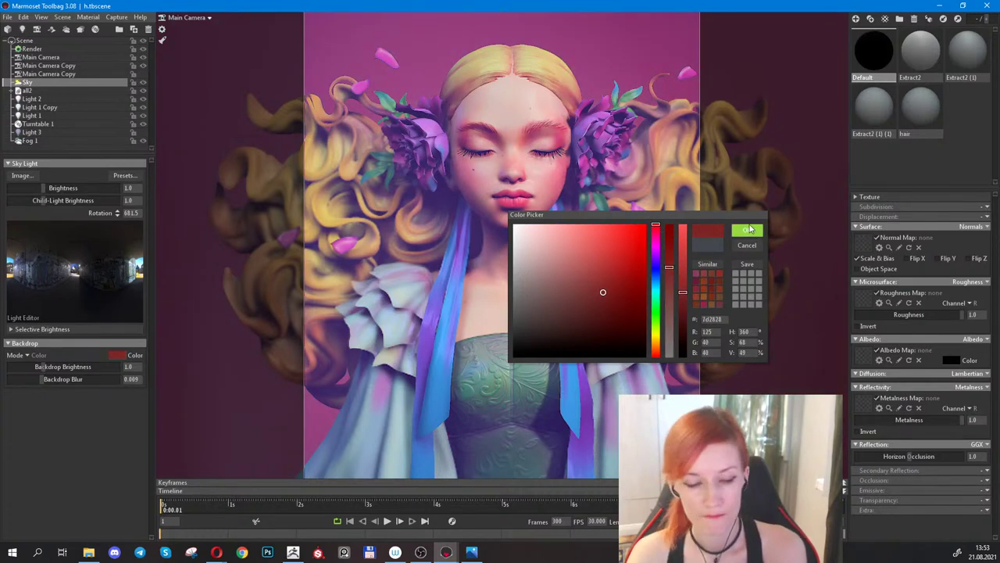
click(626, 264)
mouse_move(567, 288)
mouse_down()
mouse_move(544, 282)
mouse_move(540, 295)
mouse_up()
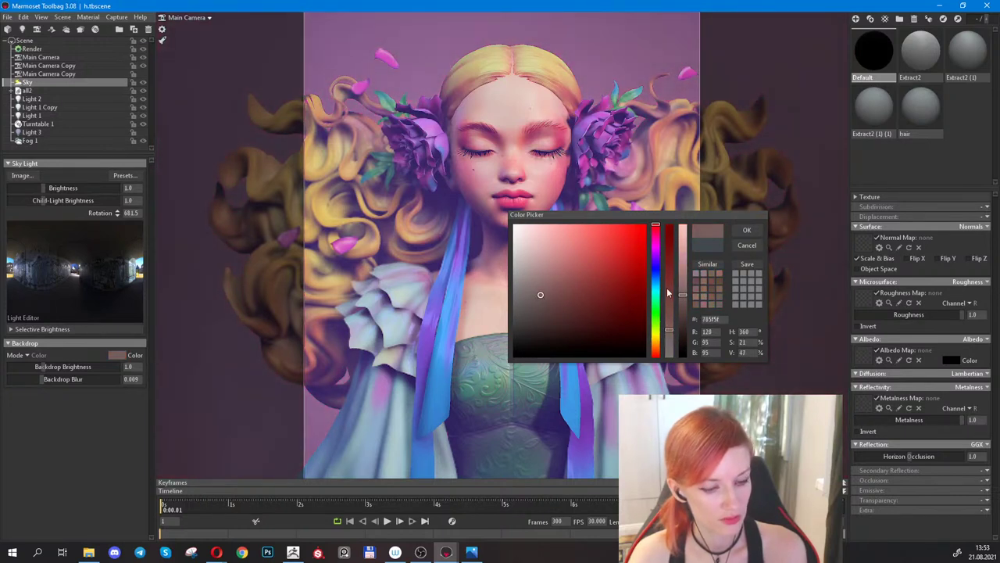
Try light turquoise tones for the sky's backdrop color.
click(658, 298)
click(545, 249)
click(568, 252)
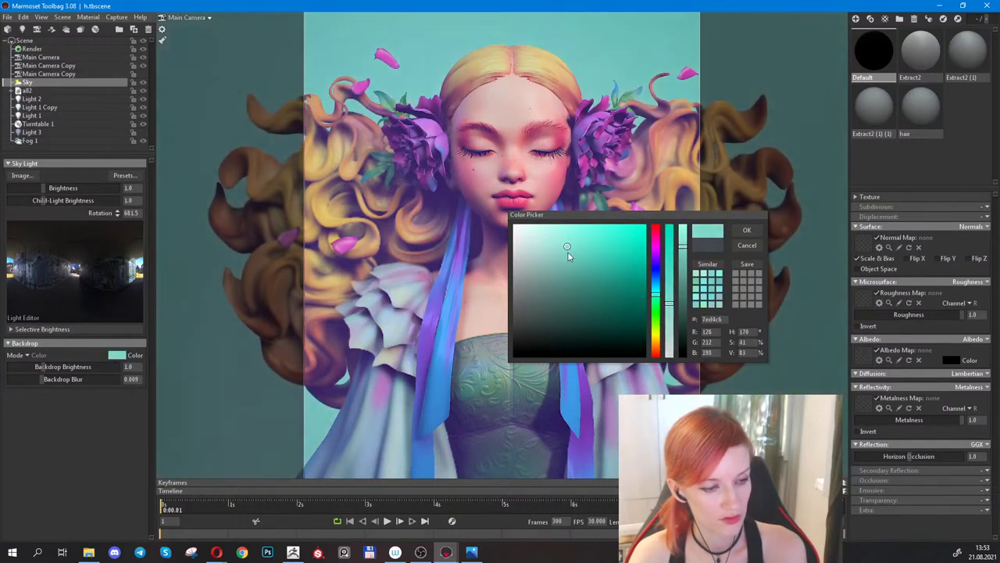
drag(658, 293, 658, 291)
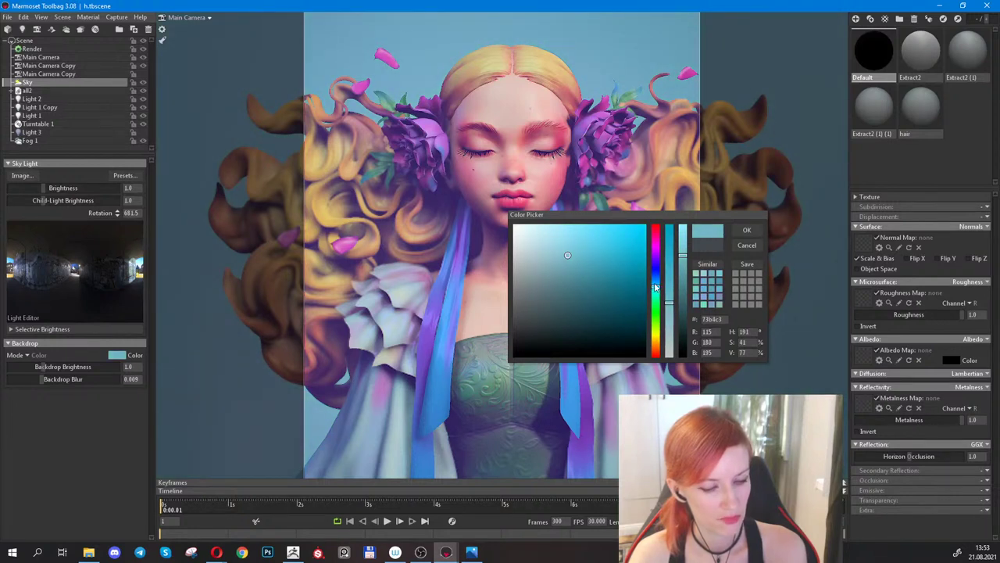
Set the sky's backdrop color to a pale greyish blue, hex b1d3e4.
drag(655, 288, 654, 282)
click(541, 226)
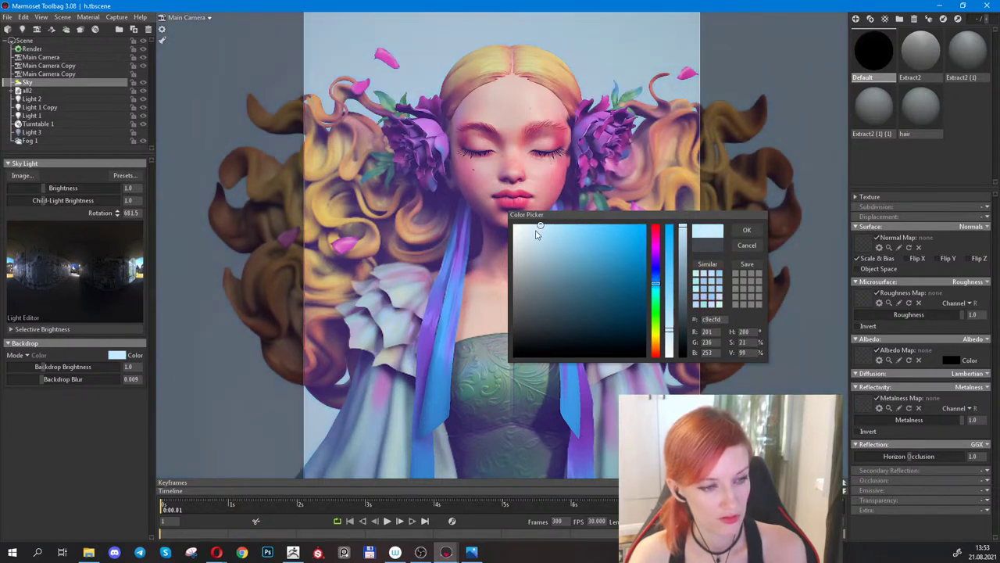
click(536, 233)
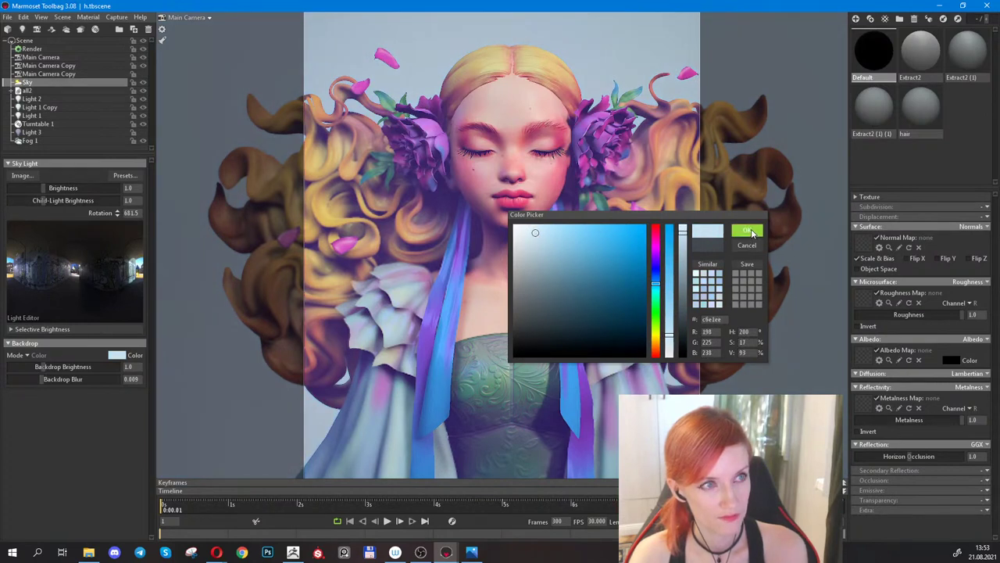
click(544, 241)
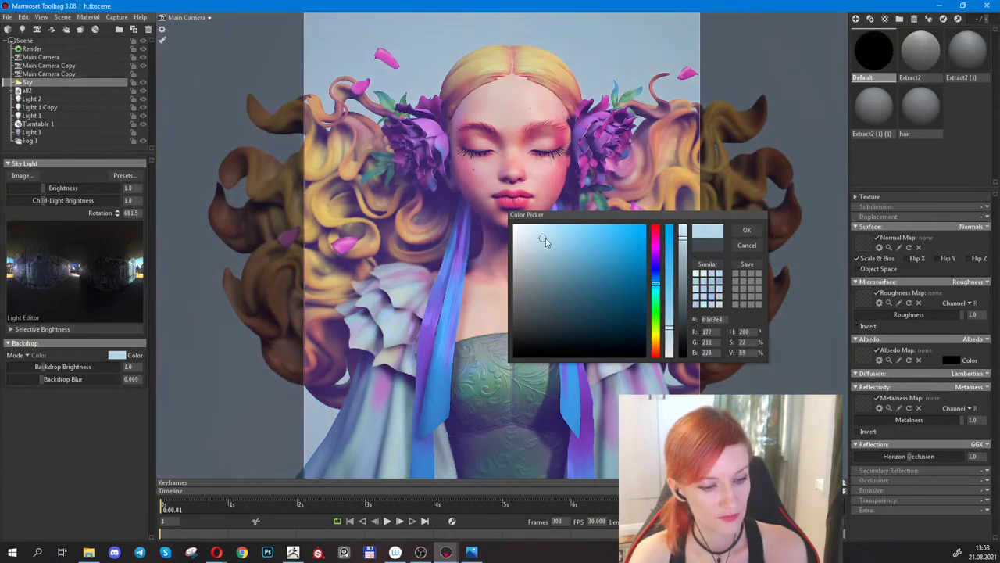
click(747, 230)
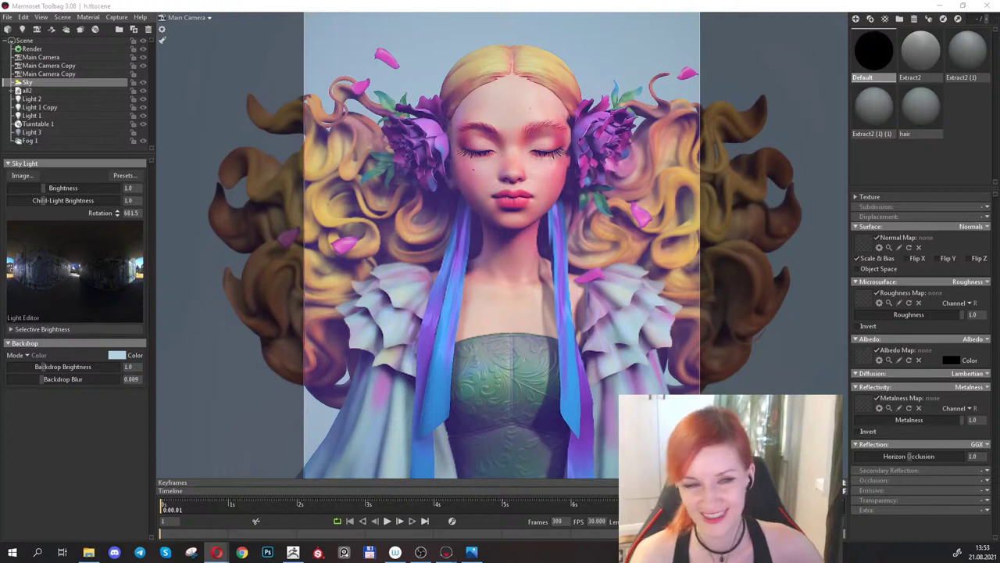
Examine the portrait against the pale blue backdrop, including a close look at the flower and hair curls beside the face.
click(416, 48)
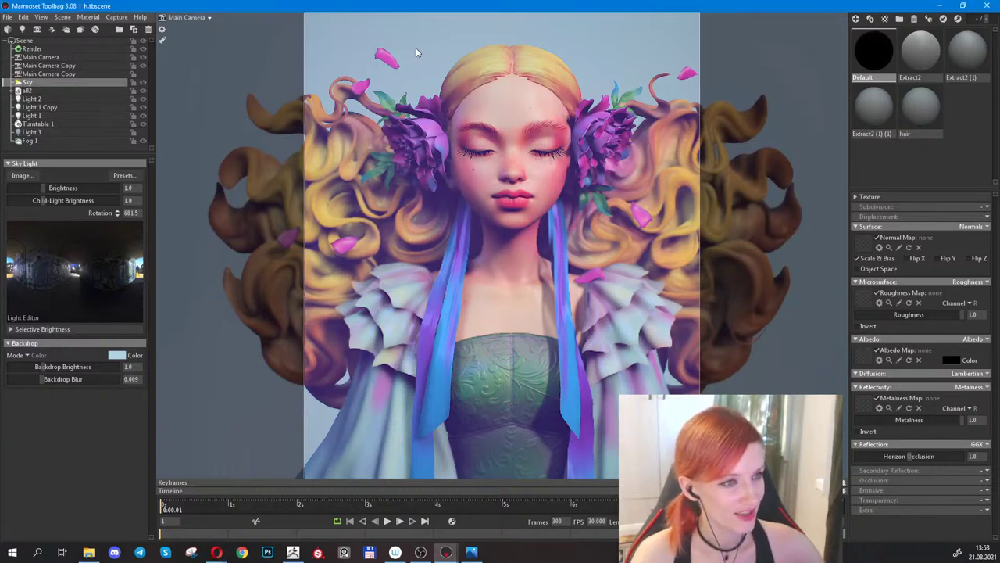
scroll(408, 63, down, 2)
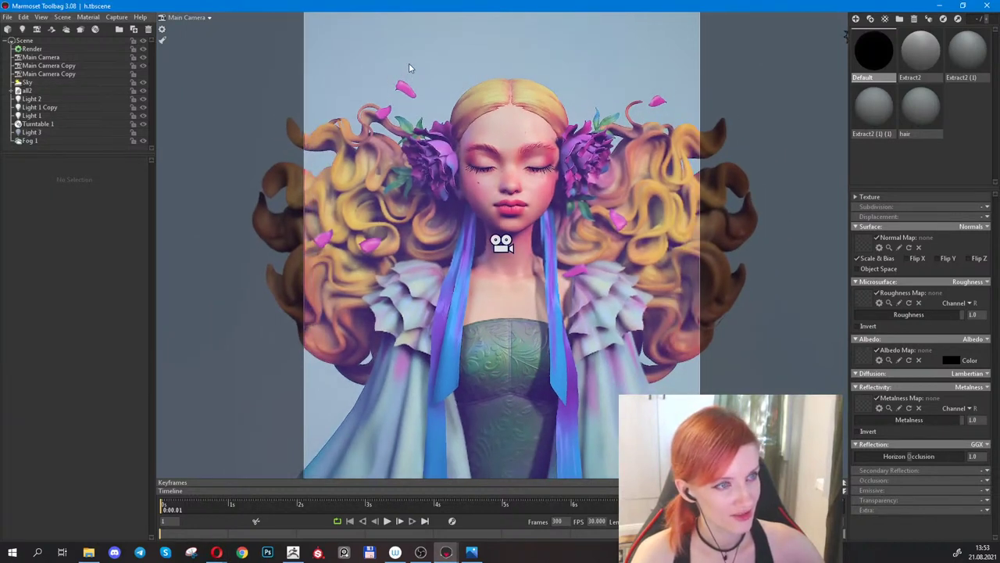
middle_drag(392, 59, 402, 45)
scroll(401, 48, up, 1)
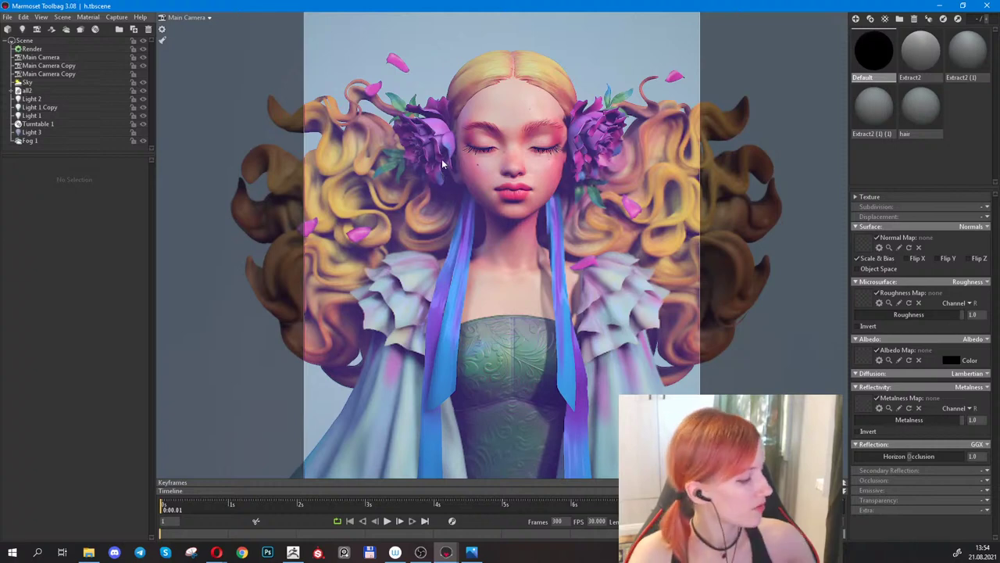
drag(617, 168, 551, 198)
scroll(554, 255, up, 4)
drag(527, 272, 560, 255)
scroll(579, 250, up, 3)
scroll(610, 244, up, 2)
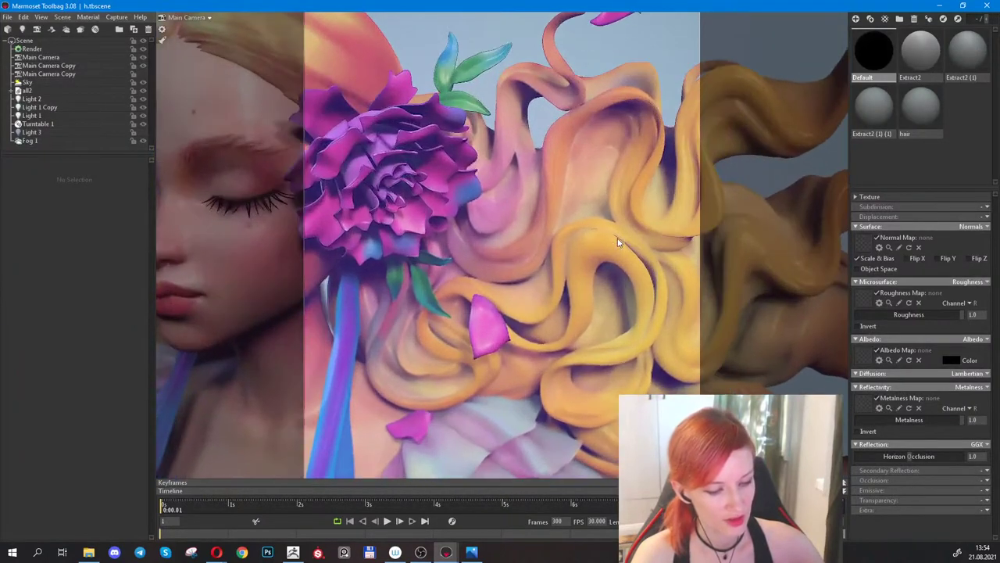
Try an omni light over the outer hair curls with its brightness set to 1.24.
click(23, 30)
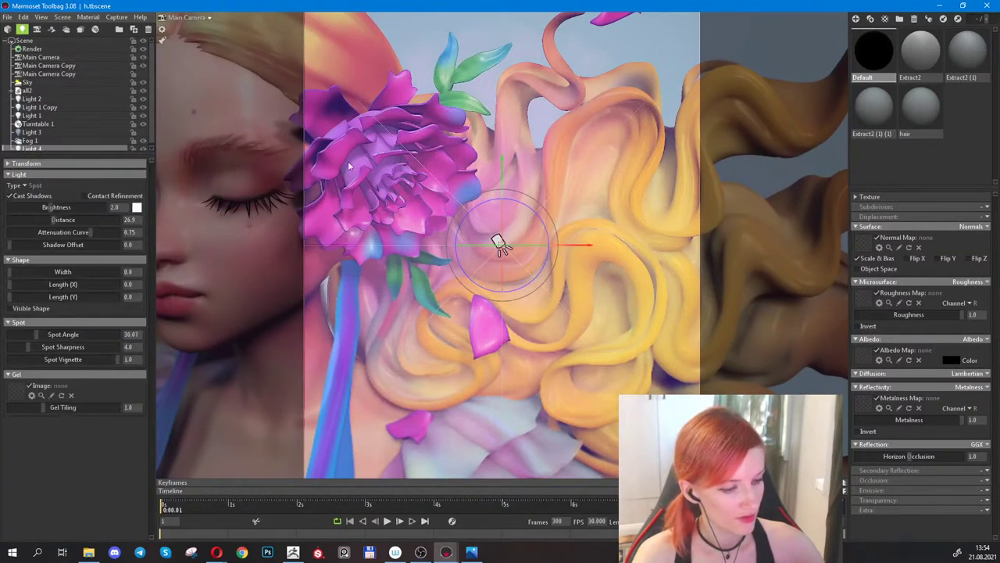
click(26, 186)
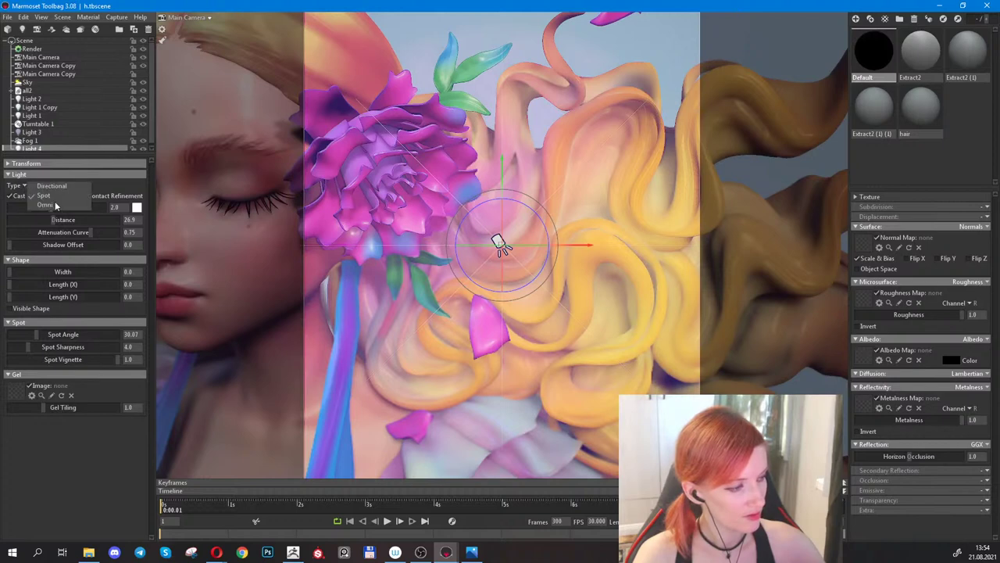
click(56, 208)
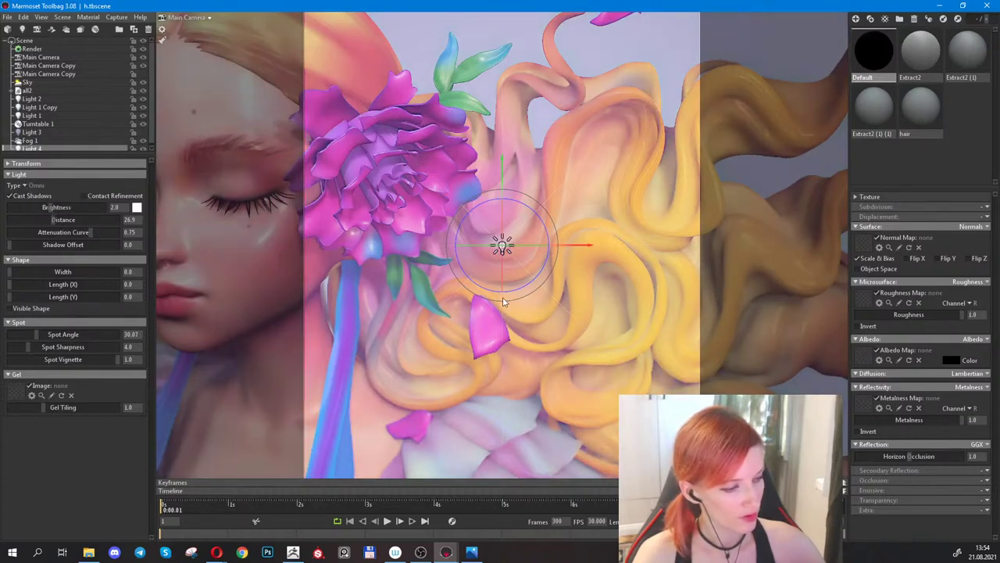
scroll(500, 299, down, 6)
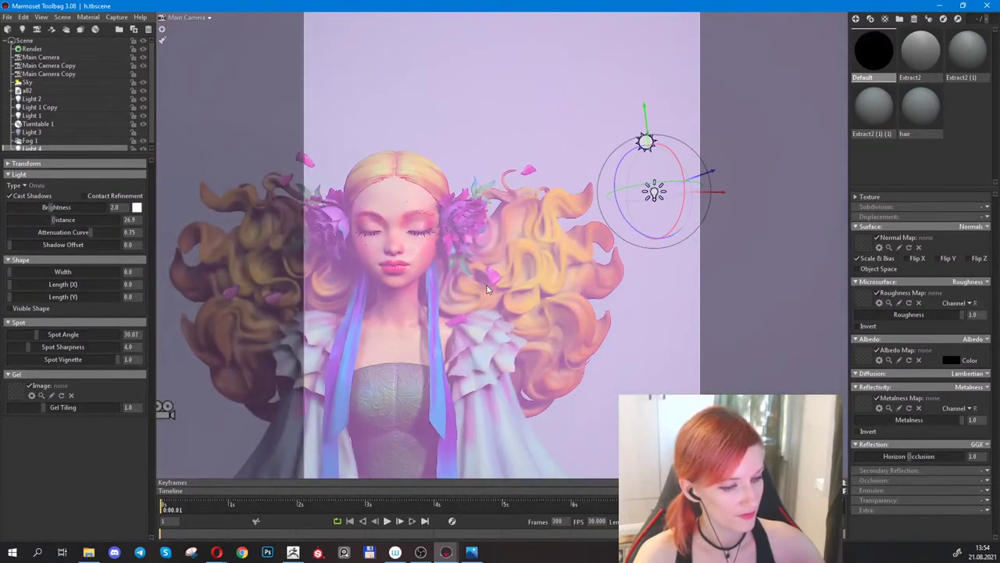
ctrl+click(553, 227)
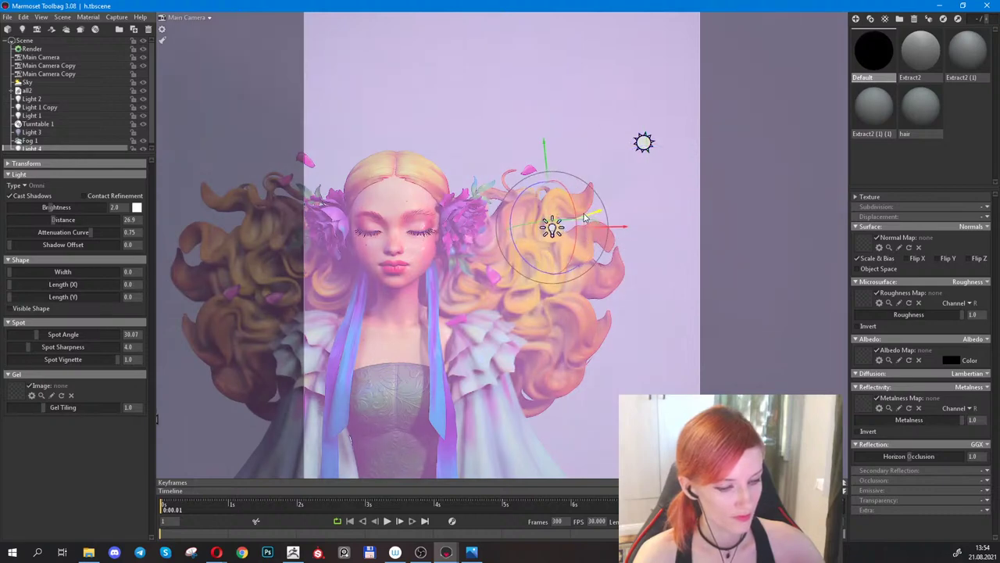
mouse_move(47, 207)
mouse_down()
mouse_move(31, 207)
mouse_move(50, 207)
mouse_up()
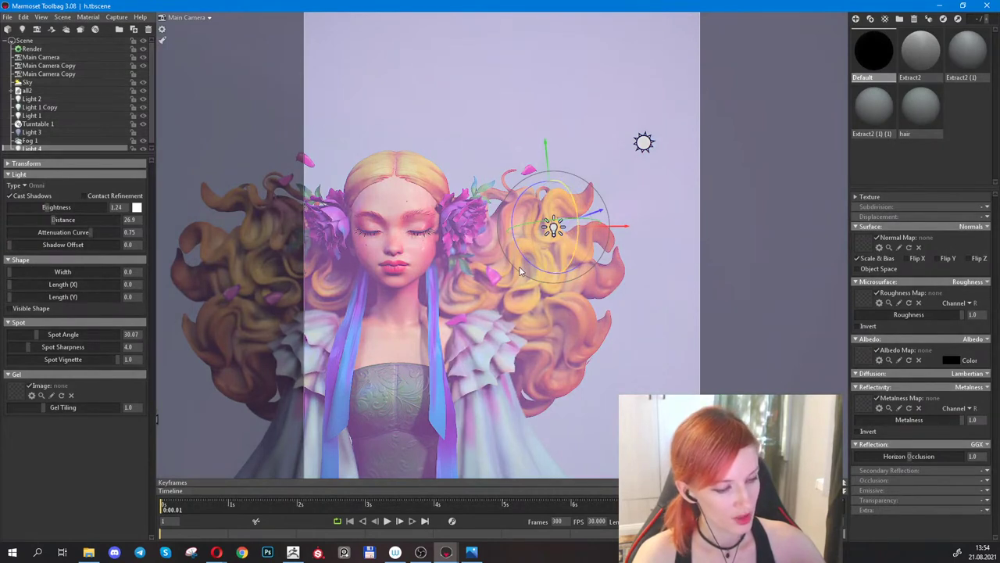
Compare the omni light's effect with the fog hidden and shown, and delete that light.
middle_drag(393, 305, 495, 282)
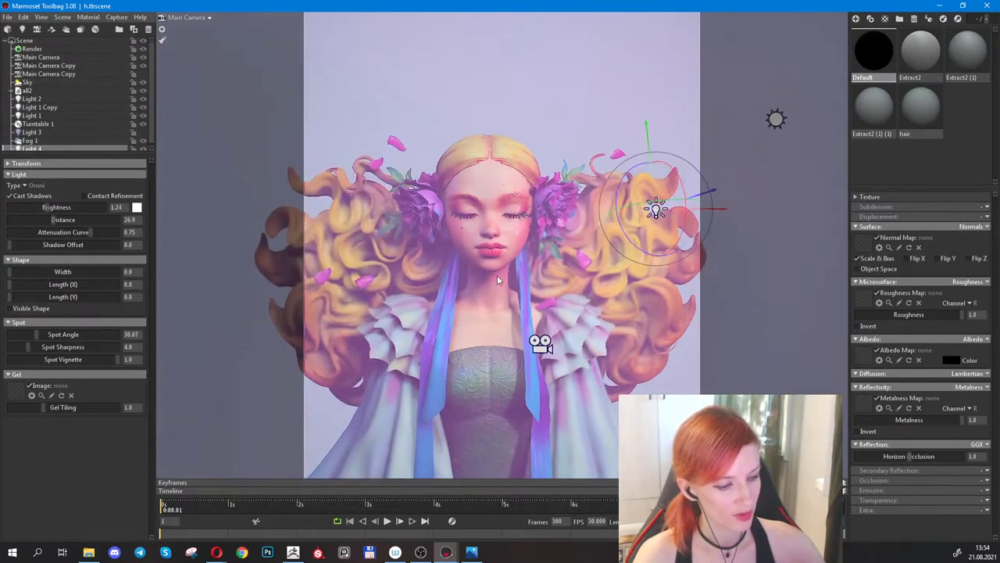
click(144, 142)
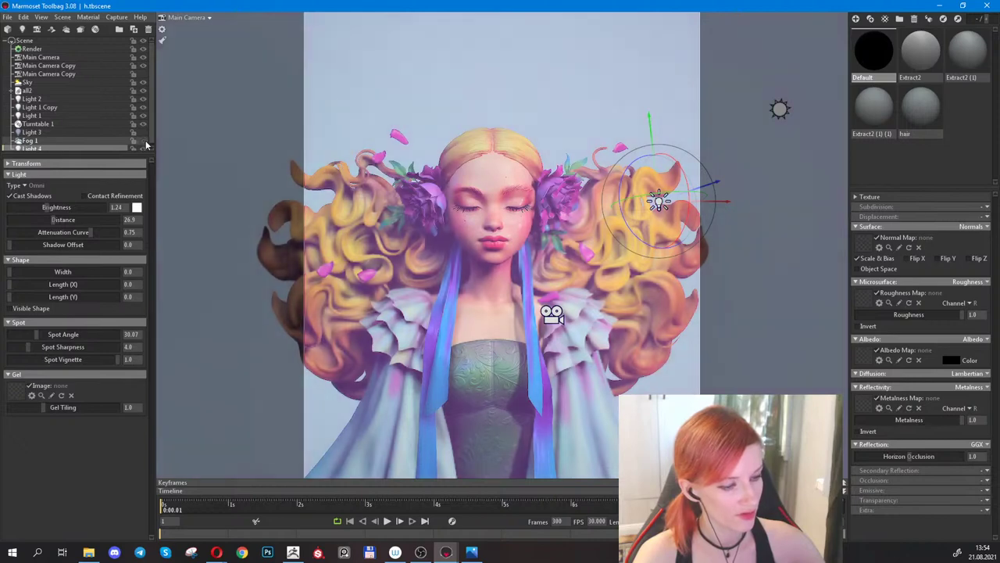
click(144, 143)
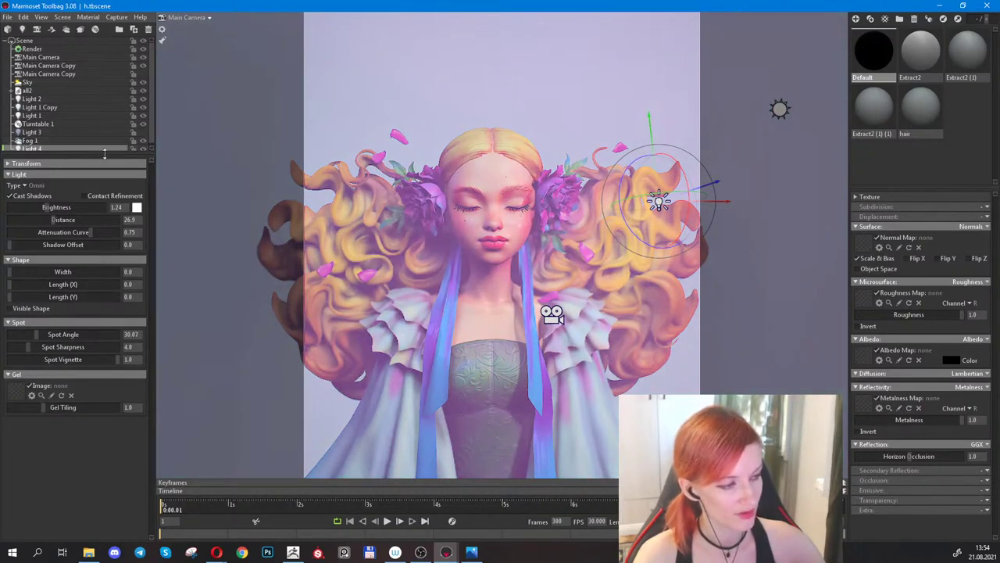
drag(103, 154, 100, 219)
click(148, 29)
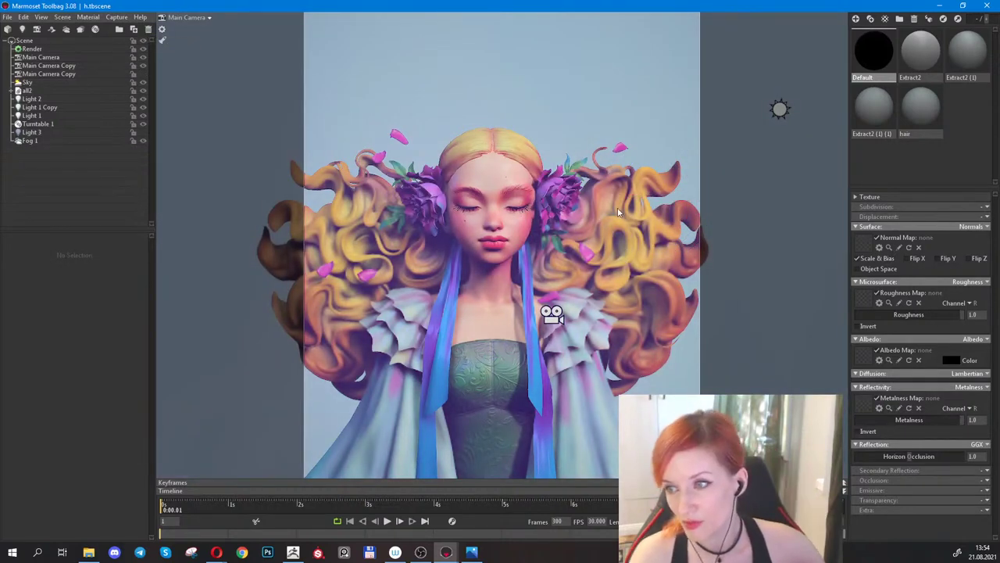
Duplicate the Extract2 material and assign the copy to the purple flowers in the hair.
scroll(500, 258, up, 2)
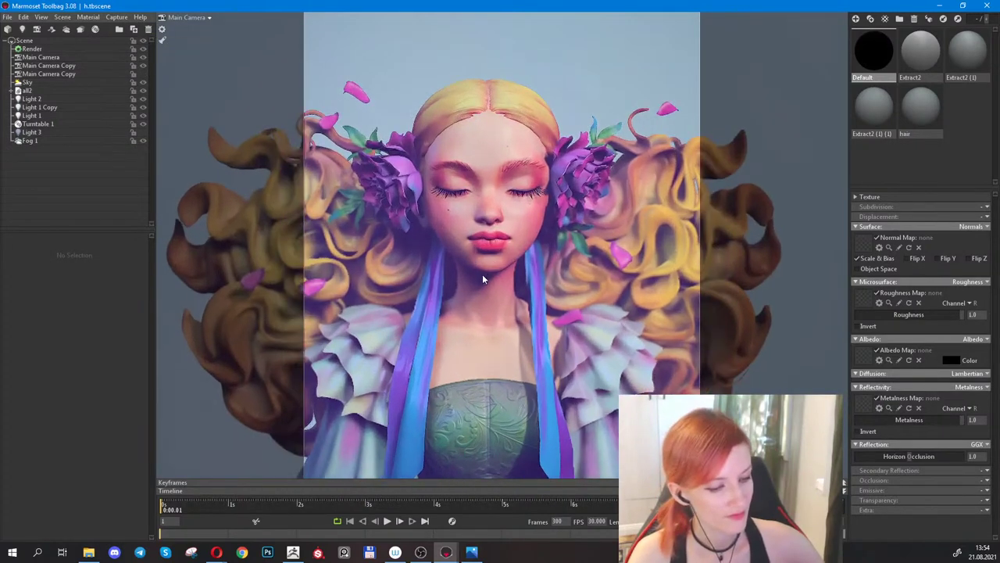
scroll(478, 299, up, 2)
middle_drag(510, 268, 513, 239)
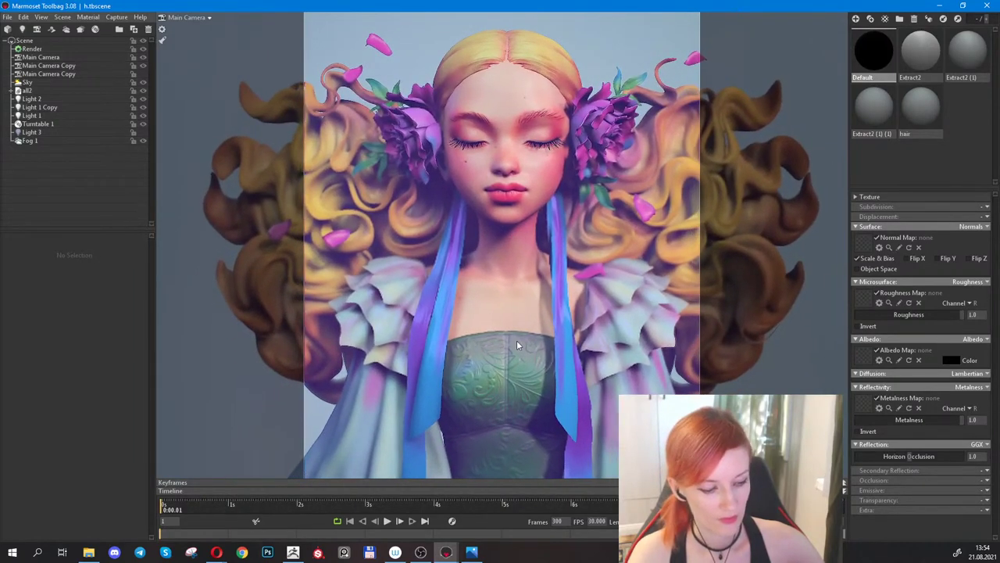
click(916, 68)
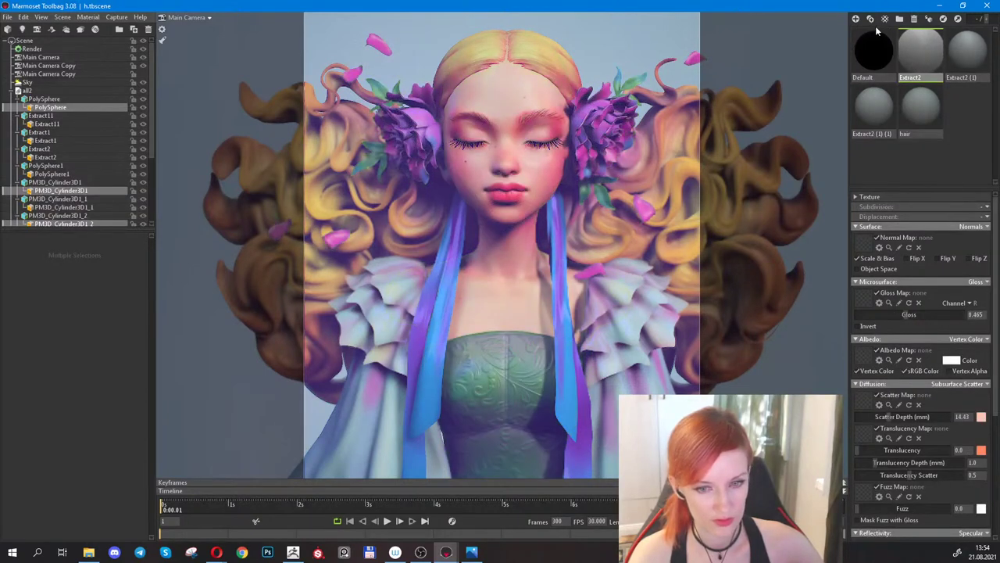
click(870, 19)
click(922, 107)
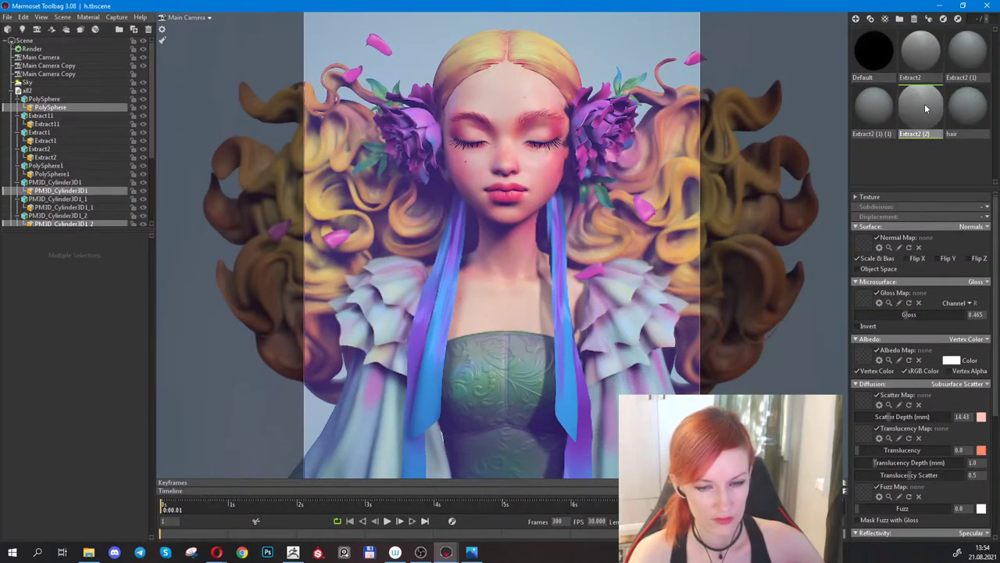
drag(922, 108, 599, 123)
double_click(922, 51)
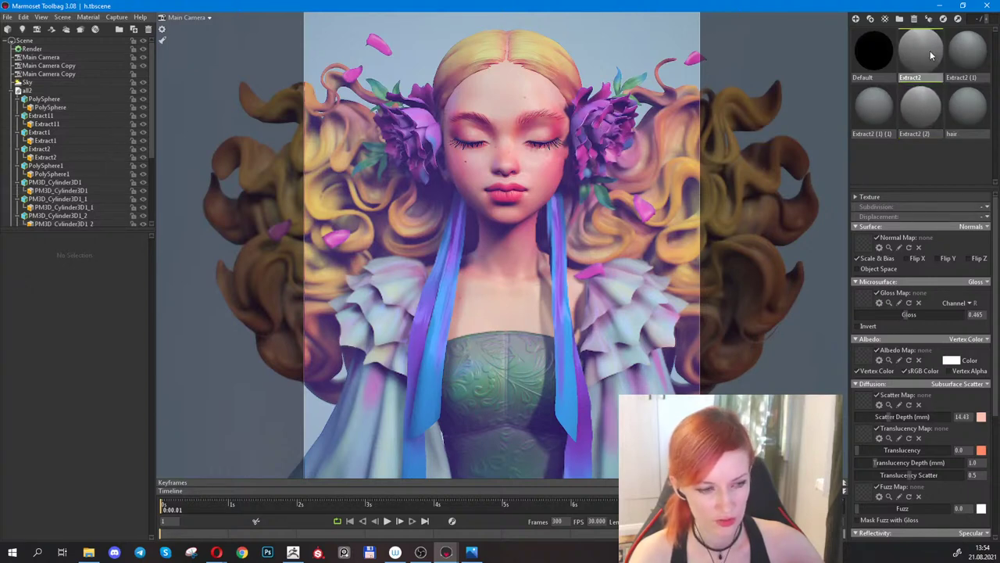
double_click(923, 110)
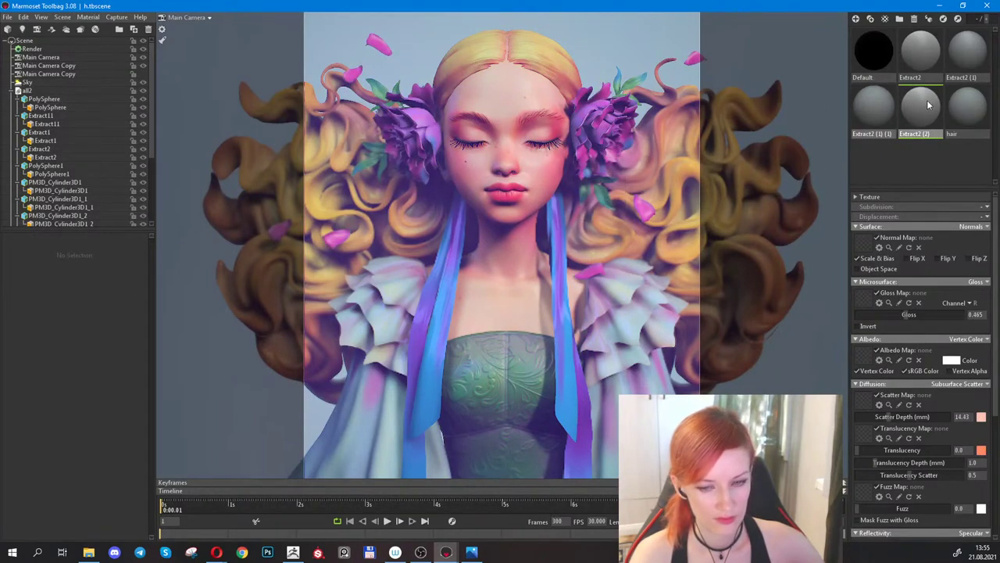
Set the flower material's scatter depth to 71.46 mm, translucency to 0.397, translucency depth to 237.3 mm and gloss to 0.207.
drag(887, 418, 909, 420)
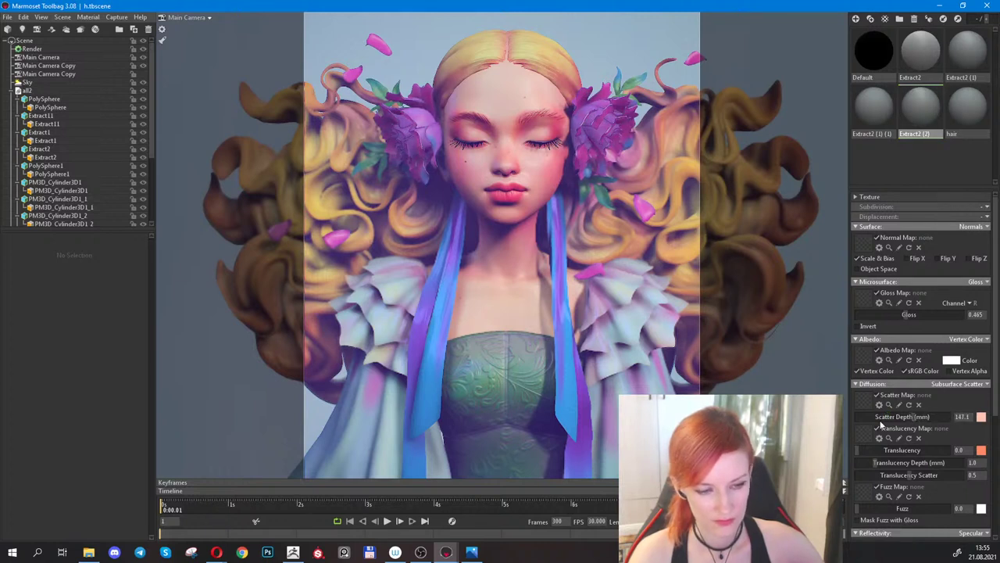
mouse_move(880, 452)
mouse_down()
mouse_move(952, 464)
mouse_move(894, 451)
mouse_up()
drag(907, 417, 879, 416)
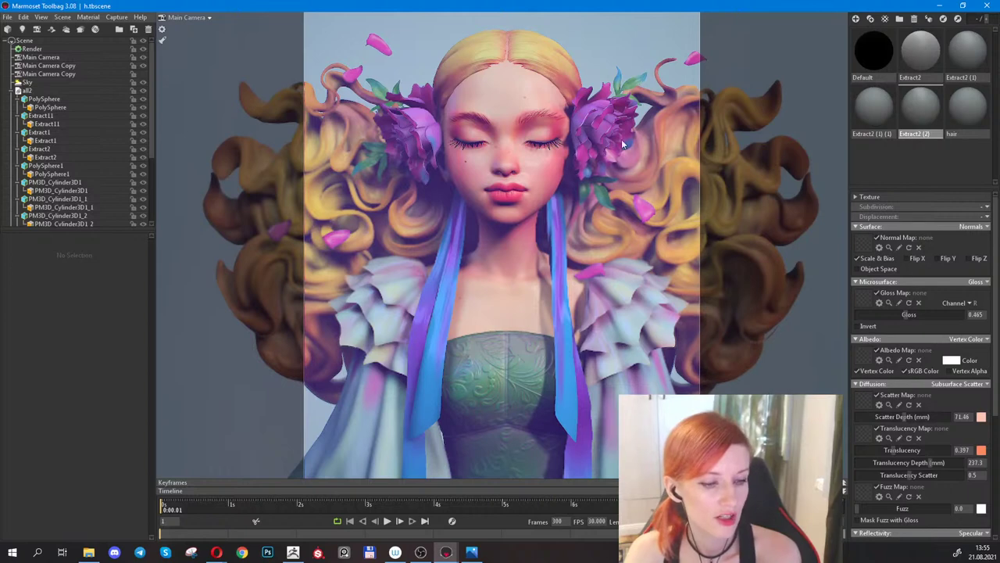
scroll(647, 100, up, 3)
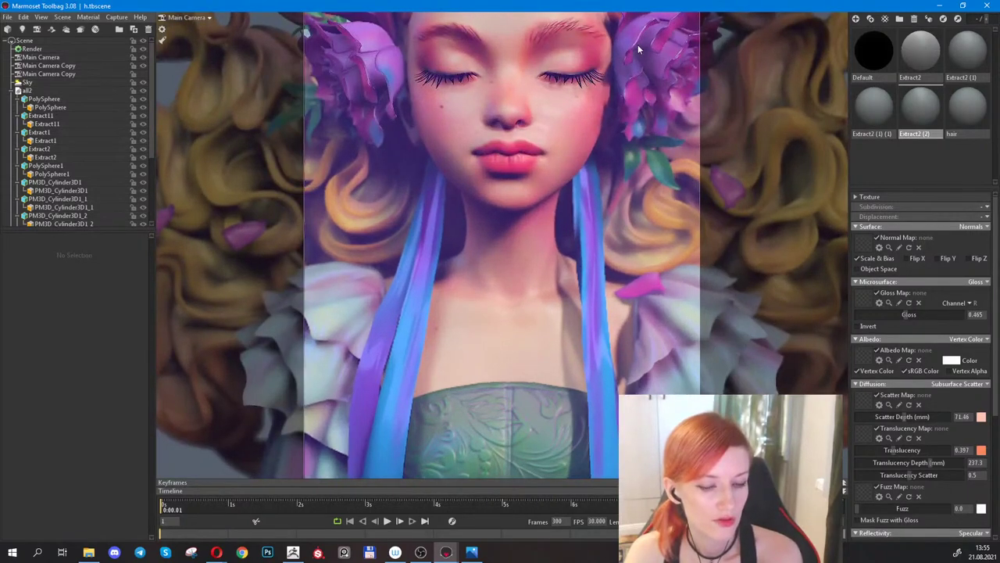
scroll(633, 47, down, 4)
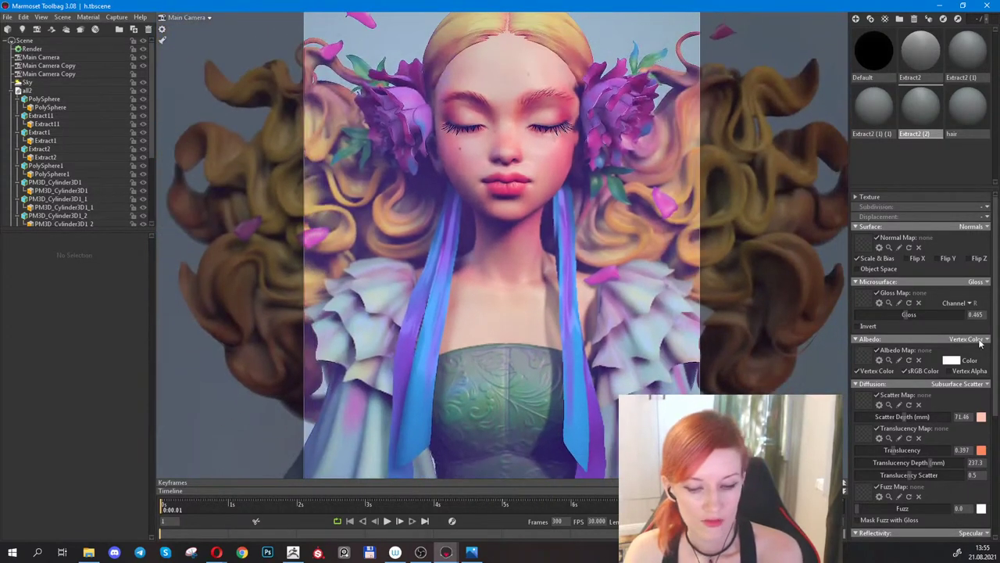
drag(898, 314, 878, 315)
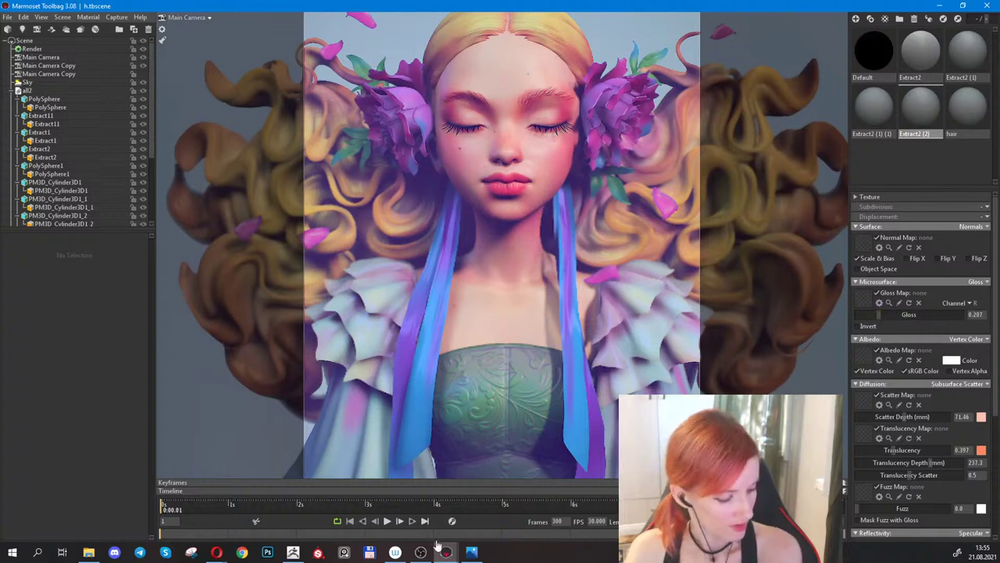
Switch to ZBrush, make the Extract6 subtool active, and return to Marmoset Toolbag.
click(294, 554)
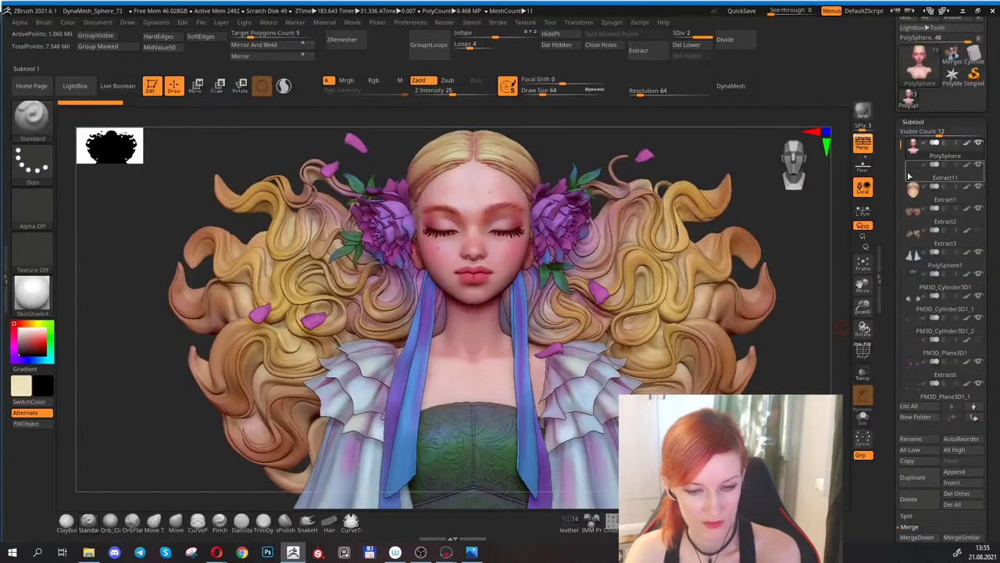
click(916, 366)
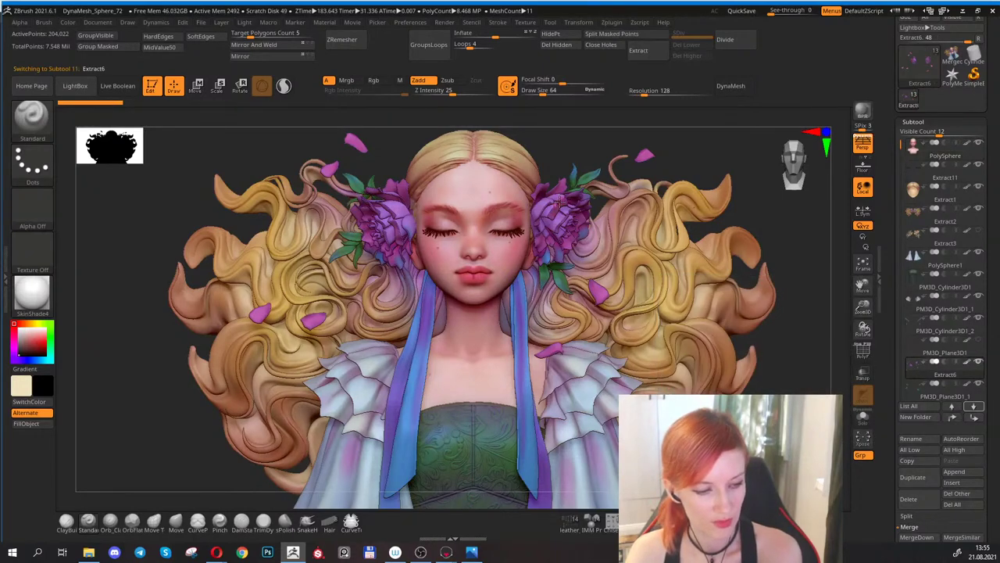
click(640, 23)
click(614, 23)
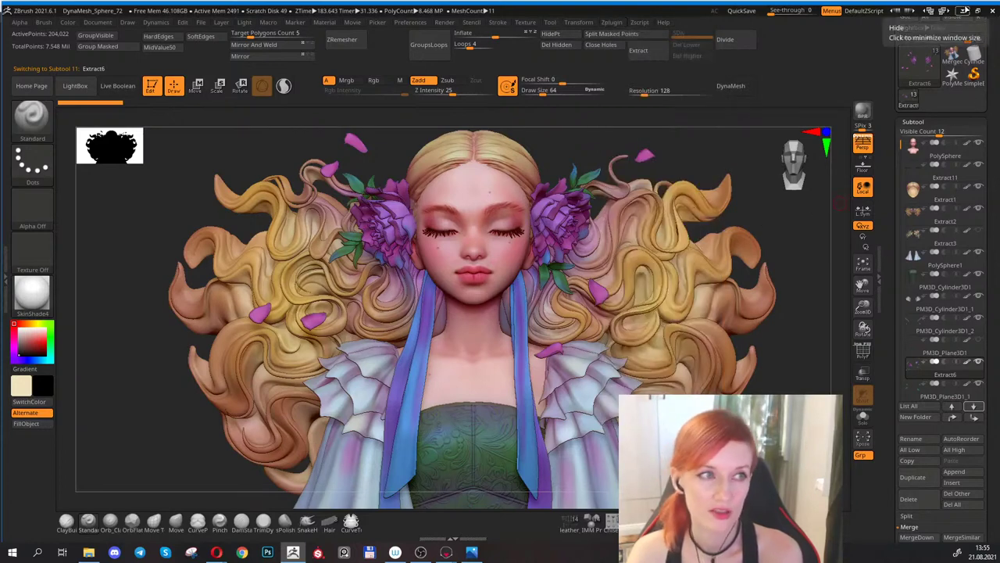
click(964, 11)
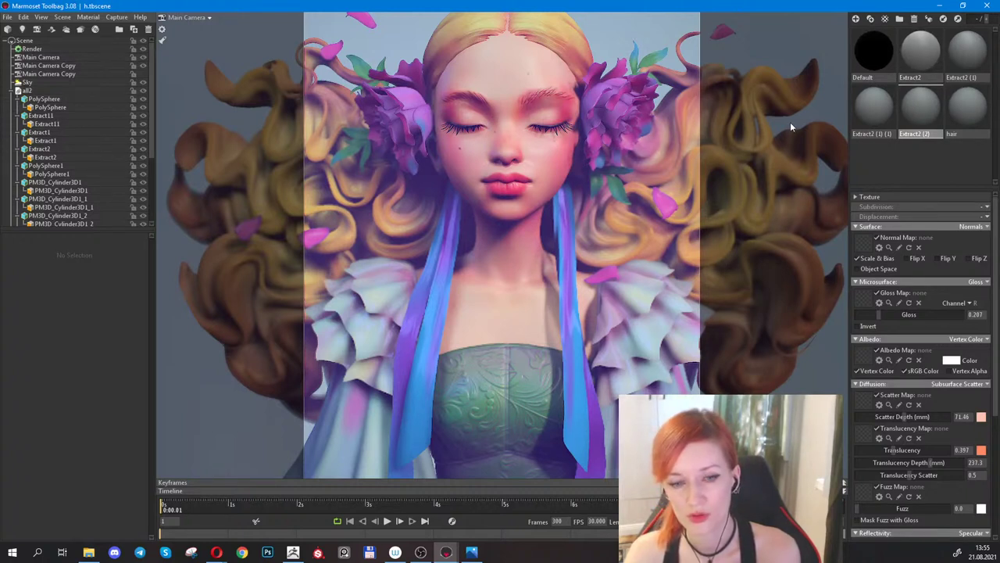
Rename the Extract2 (2) material used on the purple hair flowers as flow.
click(909, 164)
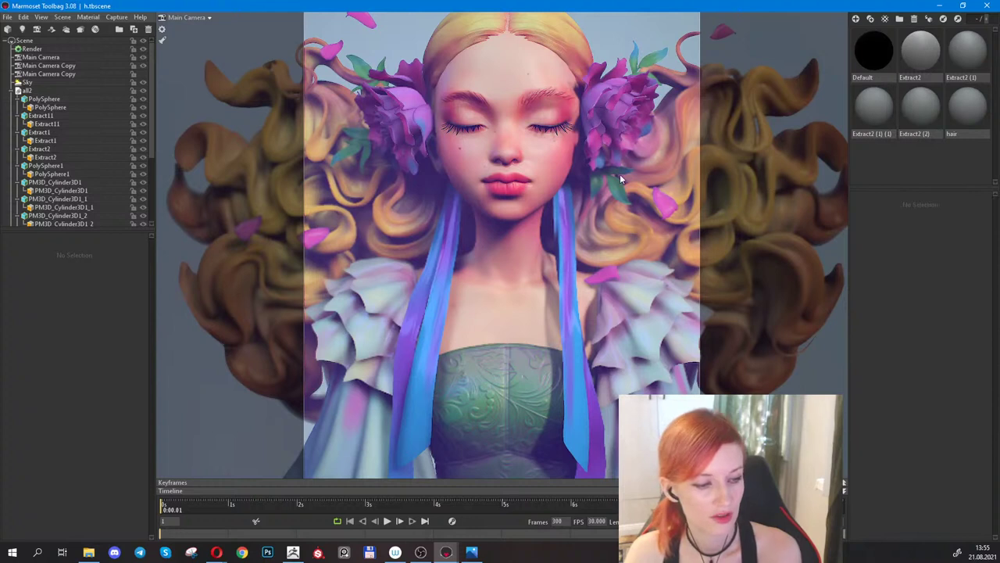
scroll(620, 174, down, 2)
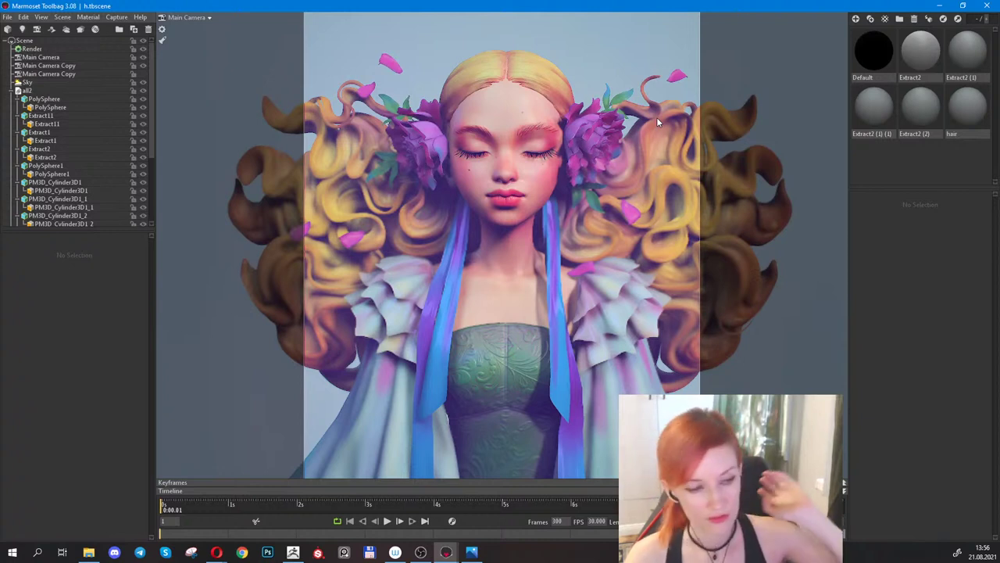
drag(620, 170, 633, 168)
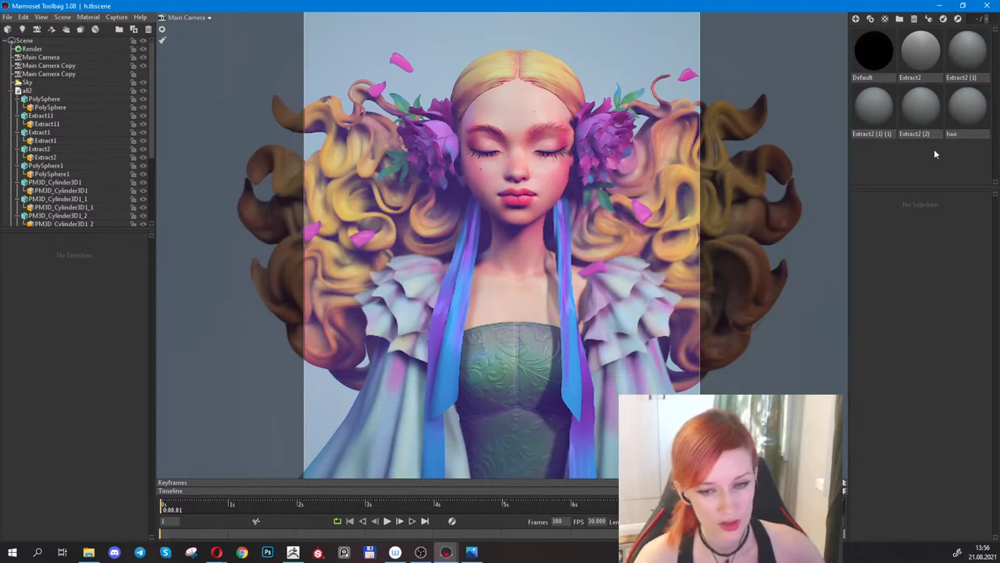
click(615, 135)
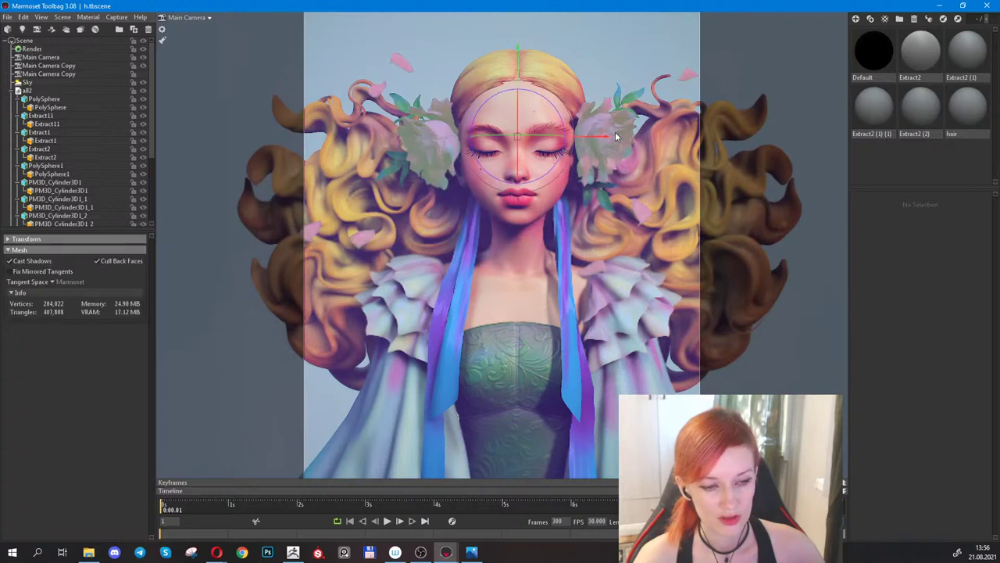
click(615, 133)
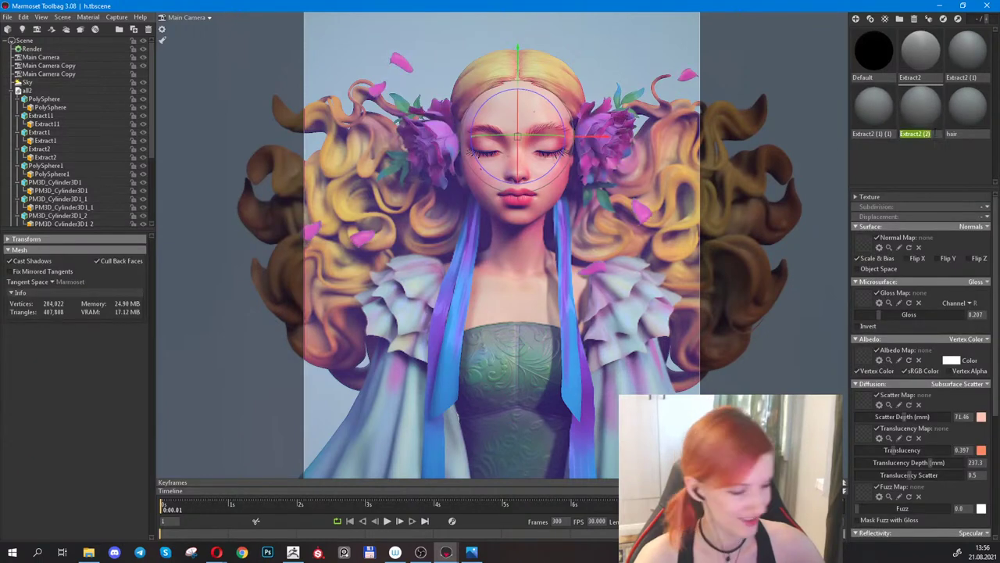
double_click(932, 120)
text(f)
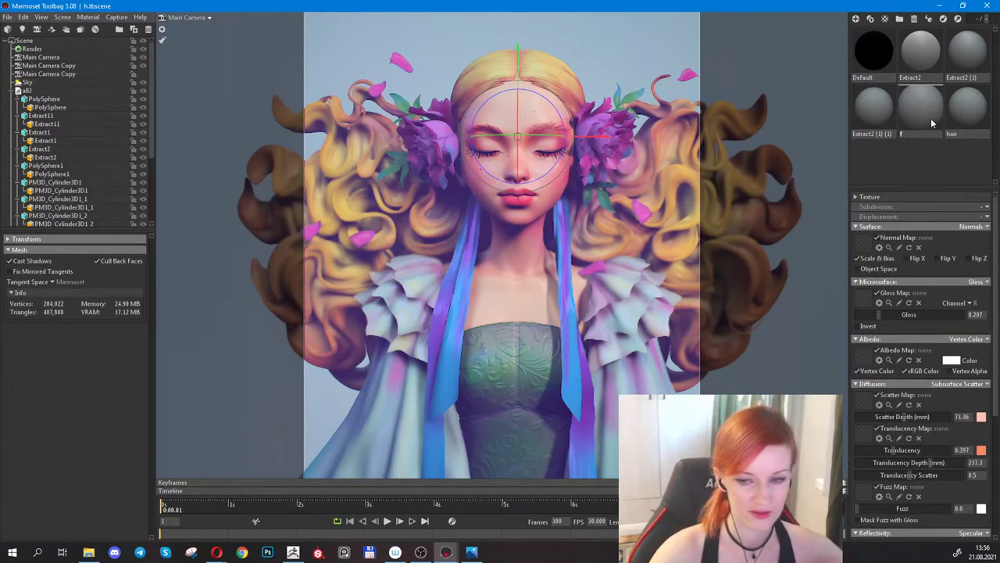
text(l)
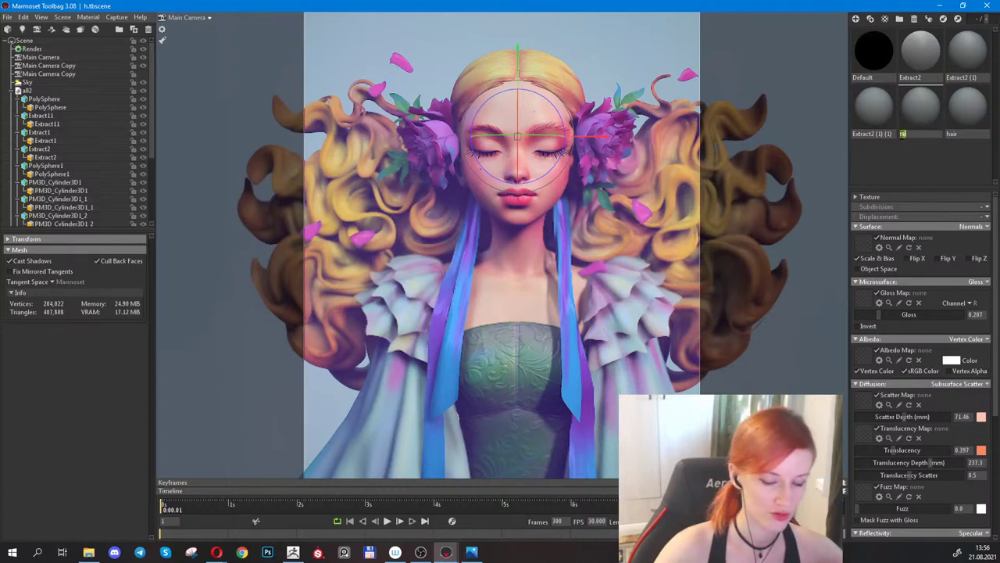
text(o)
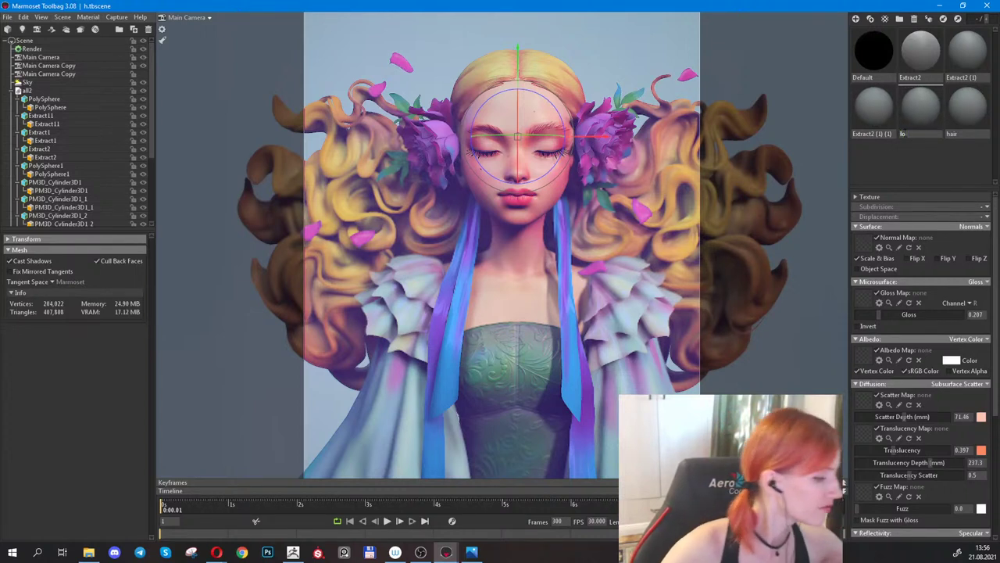
text(w)
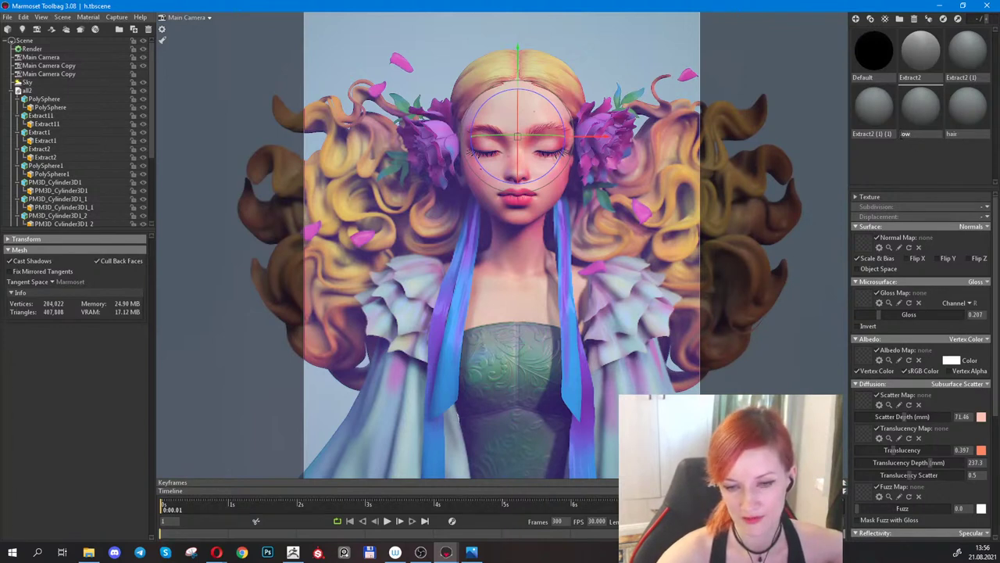
key(Return)
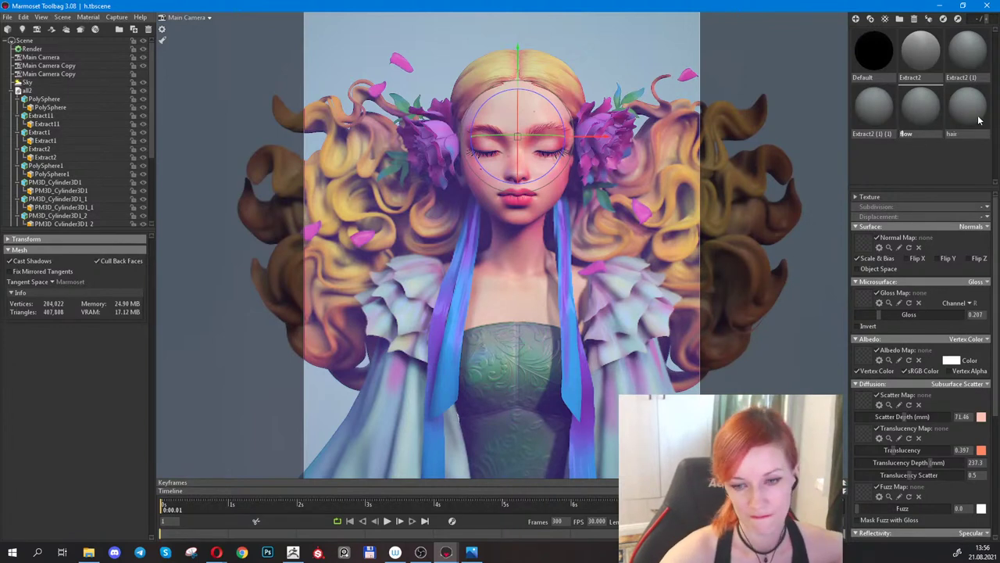
Duplicate the Extract2 material and assign the copy to the green embossed corset.
click(926, 51)
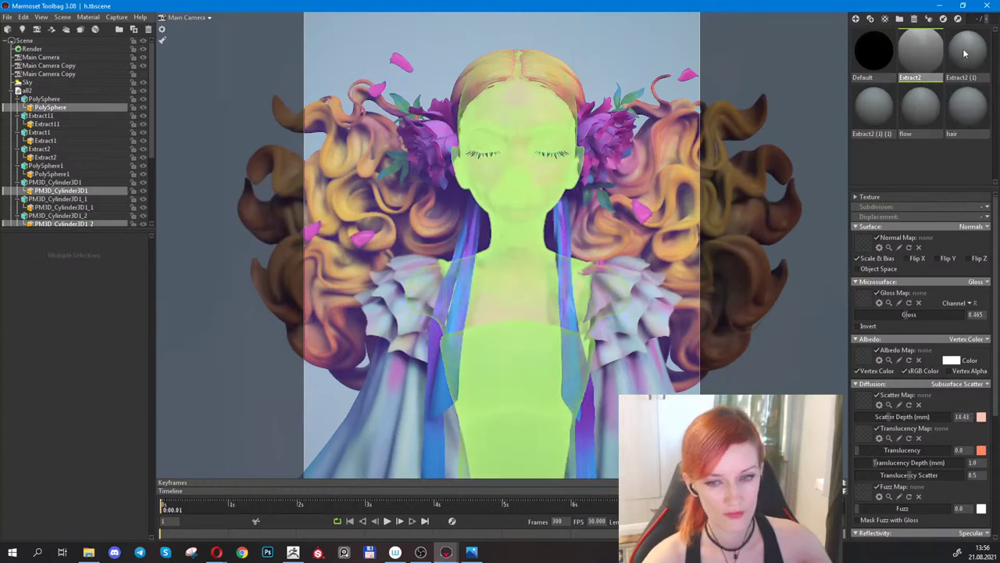
click(967, 106)
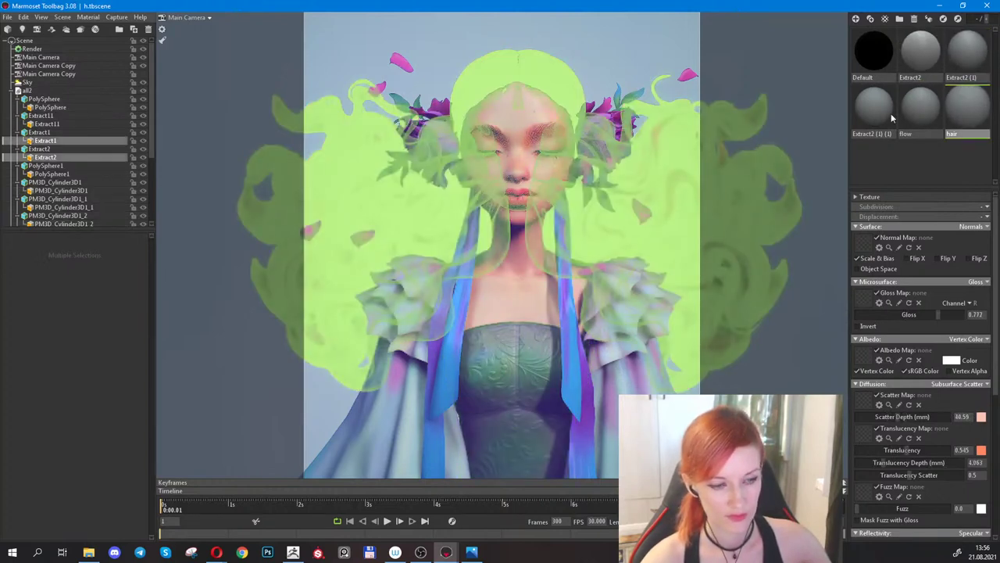
click(868, 111)
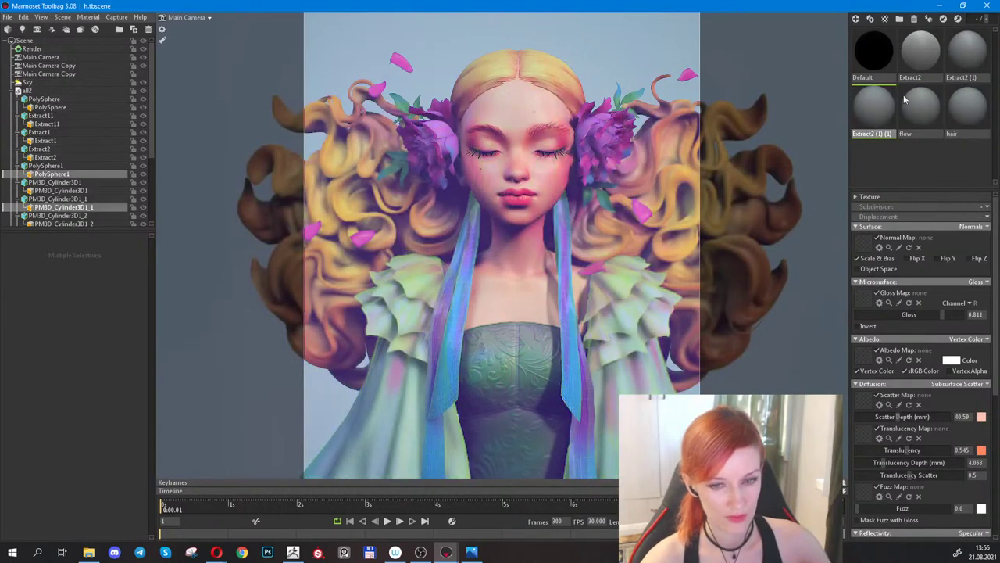
click(926, 58)
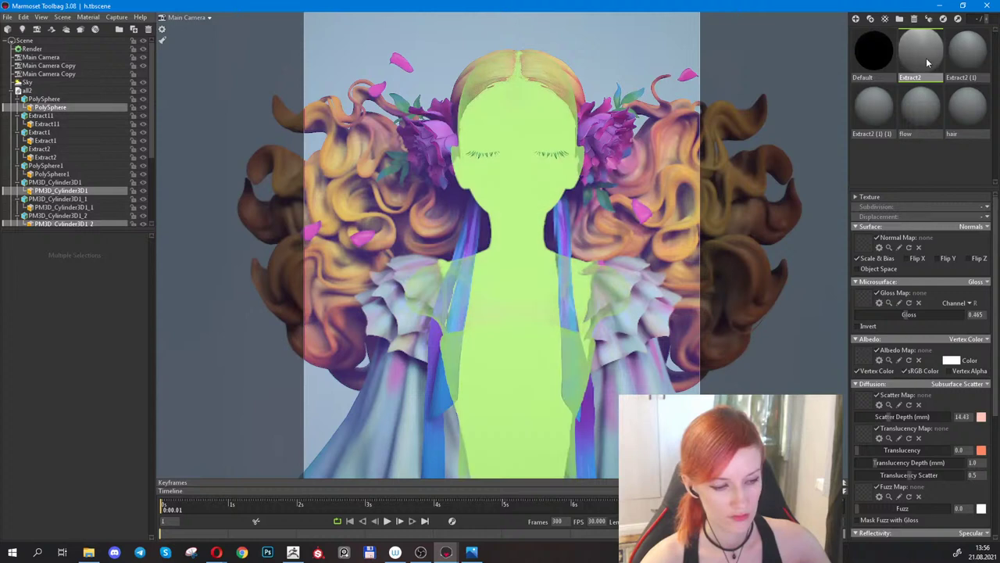
click(873, 20)
scroll(929, 154, down, 1)
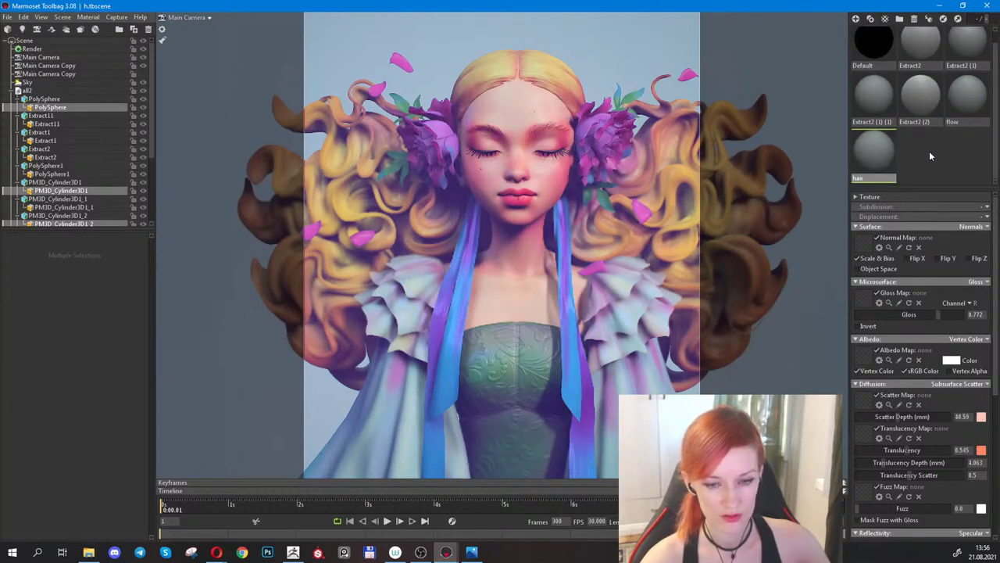
drag(930, 100, 492, 337)
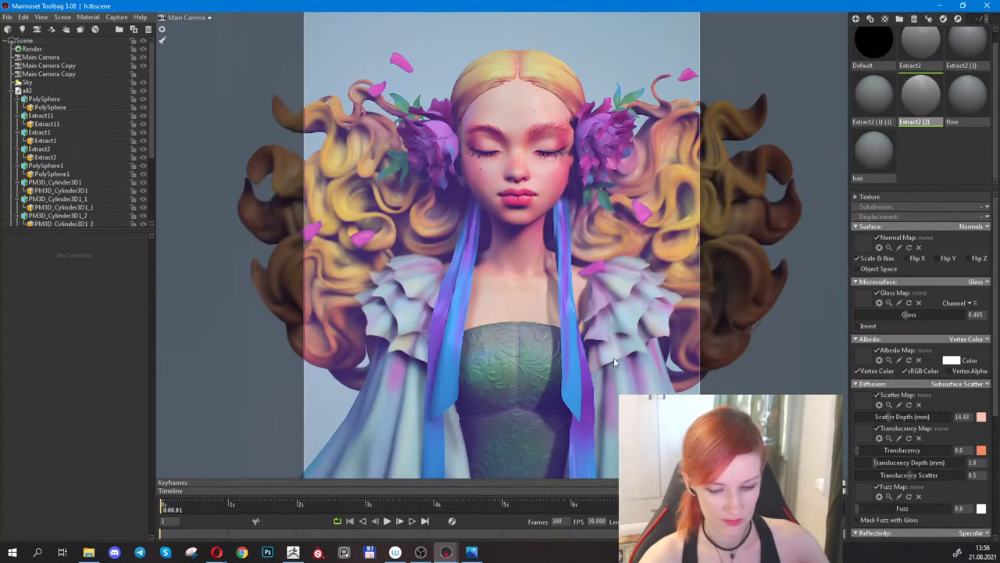
Set the copied Extract2 (2) material's diffusion to Lambertian and apply it to the corset again.
scroll(938, 406, down, 2)
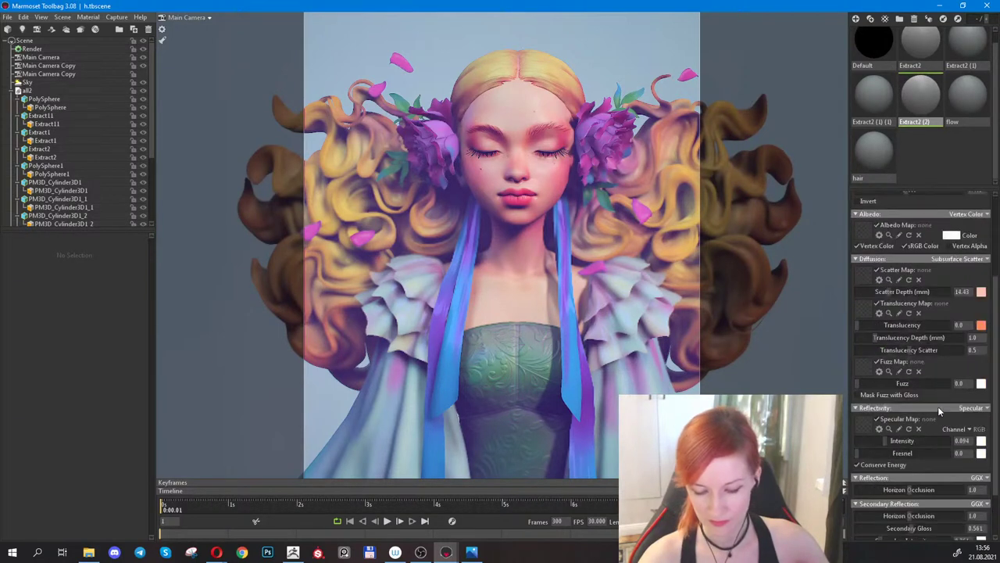
click(975, 260)
click(928, 291)
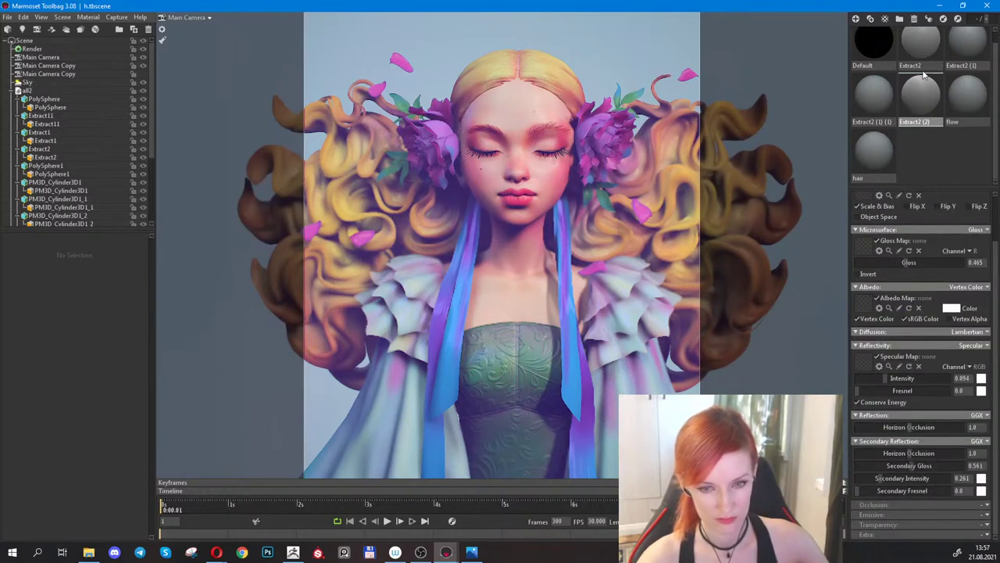
drag(922, 95, 522, 363)
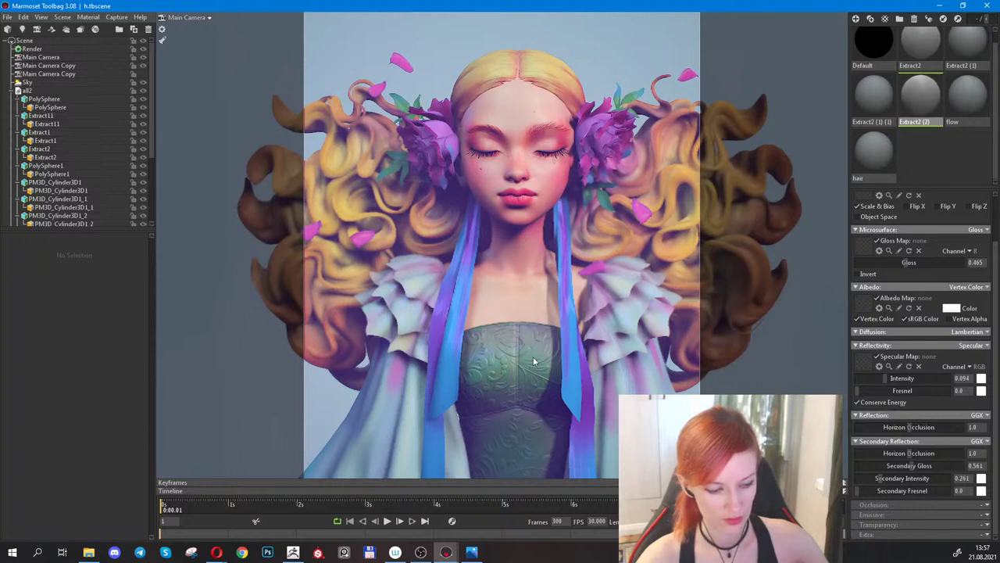
Set the corset material's secondary gloss to 0.152 and its primary reflection model to Anisotropic.
mouse_move(908, 467)
mouse_down()
mouse_move(871, 467)
mouse_move(927, 466)
mouse_up()
click(990, 442)
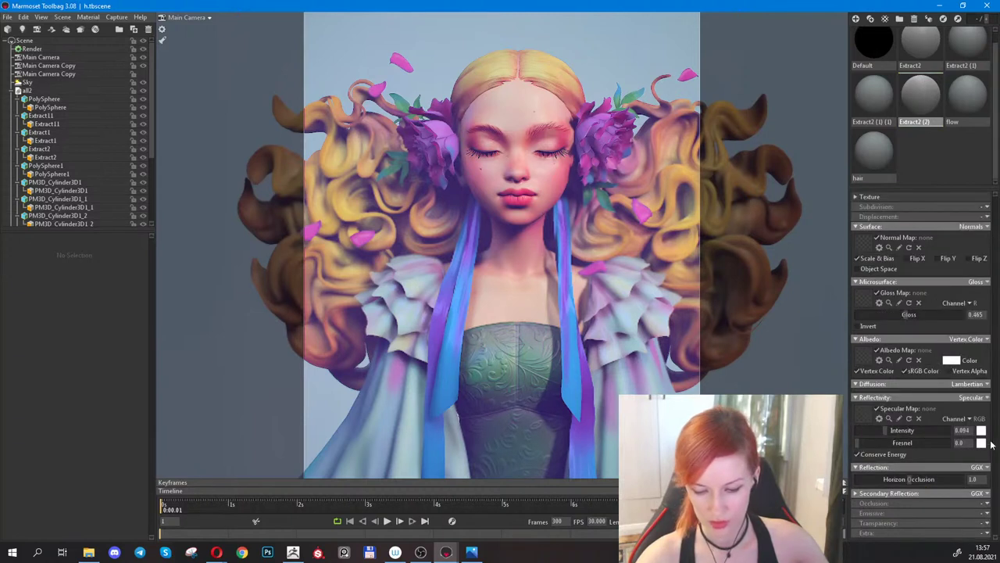
click(856, 493)
scroll(990, 465, down, 1)
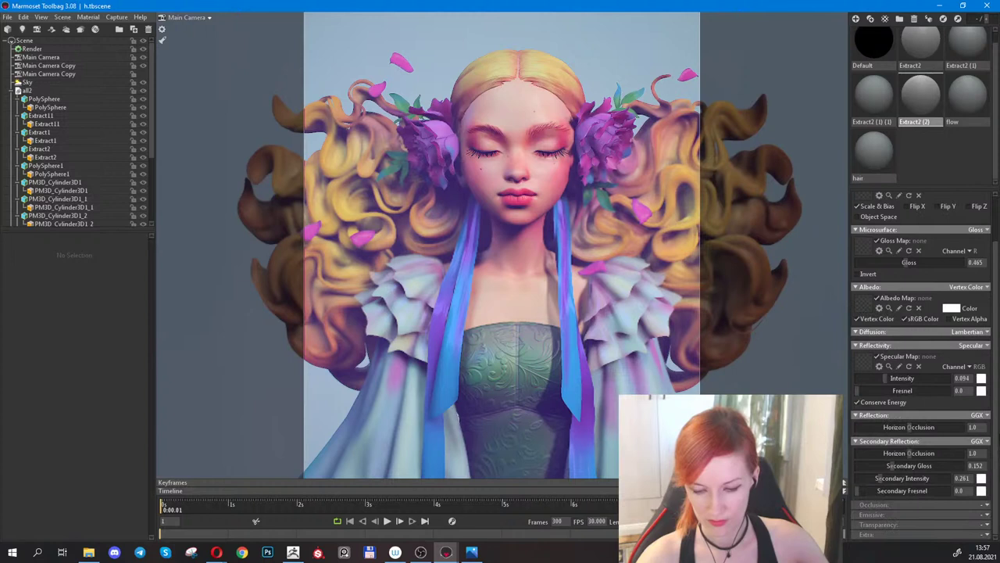
click(983, 415)
click(982, 432)
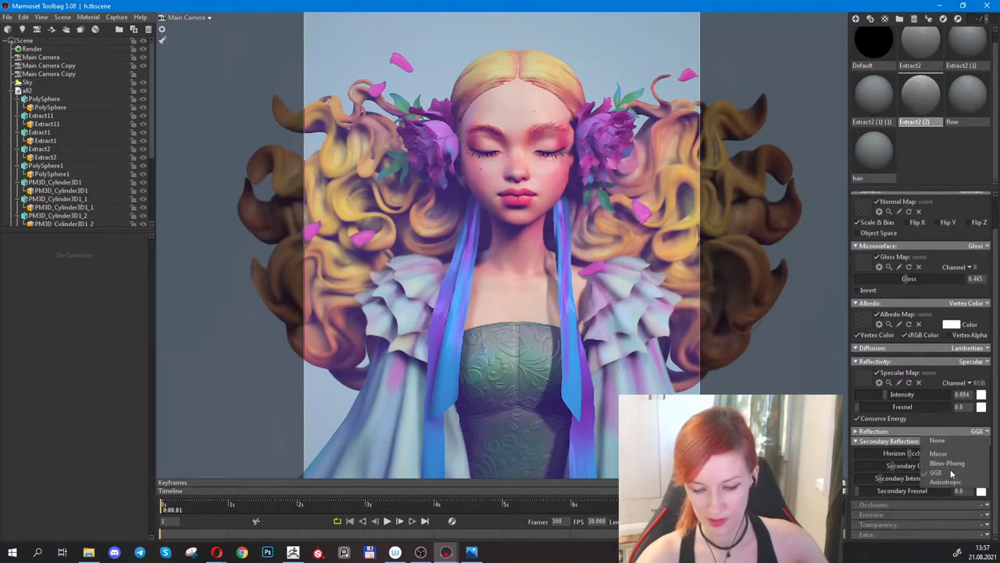
click(947, 481)
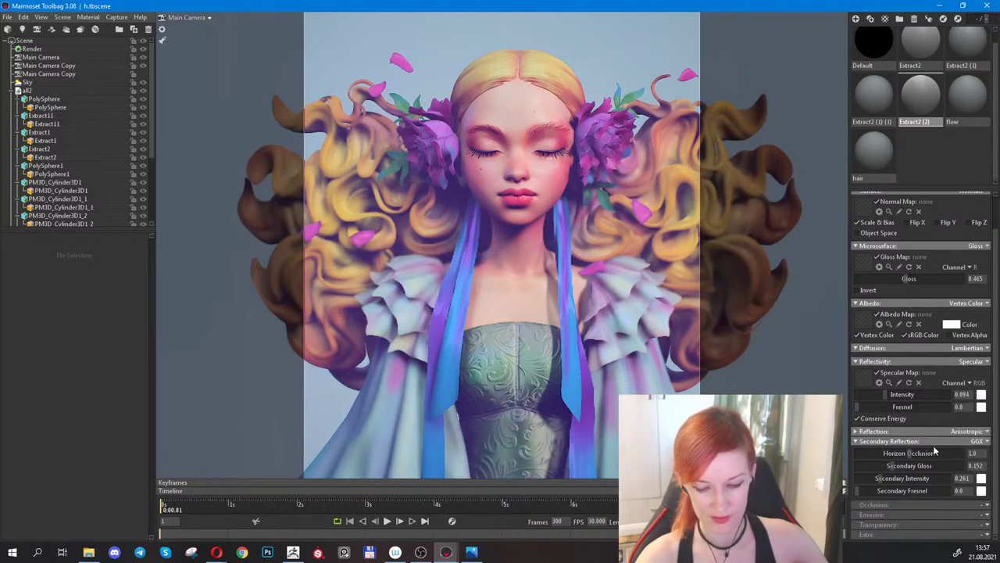
Set the corset material's secondary gloss to 0.033, specular intensity to 0.02 and gloss to 0.5.
drag(893, 467, 869, 467)
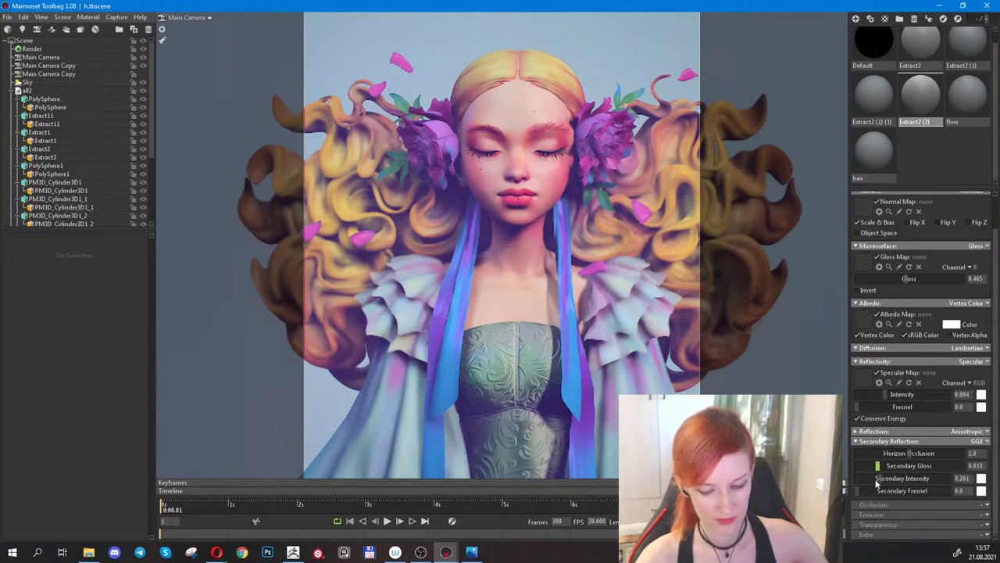
drag(883, 395, 873, 395)
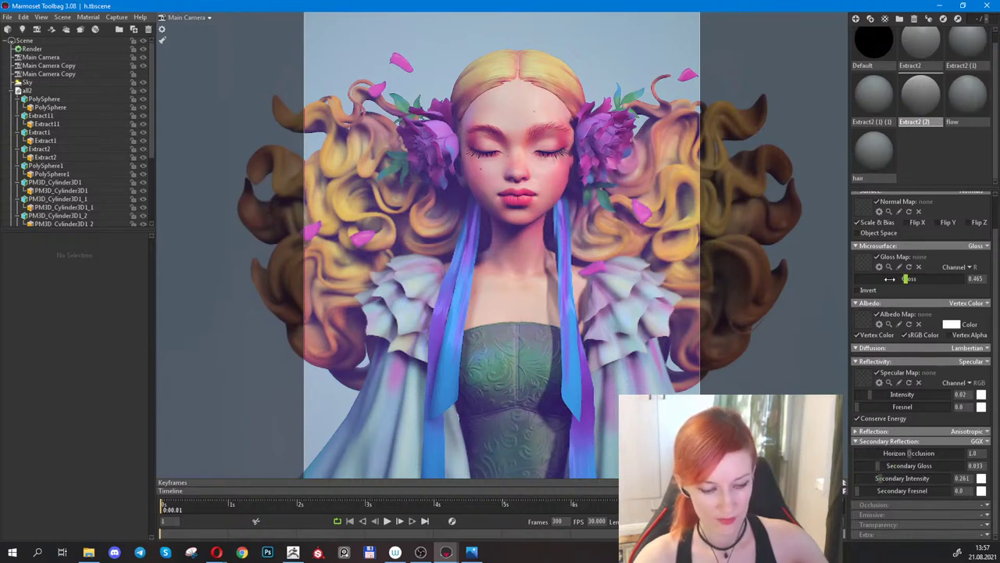
mouse_move(889, 279)
mouse_down()
mouse_move(878, 279)
mouse_move(908, 278)
mouse_up()
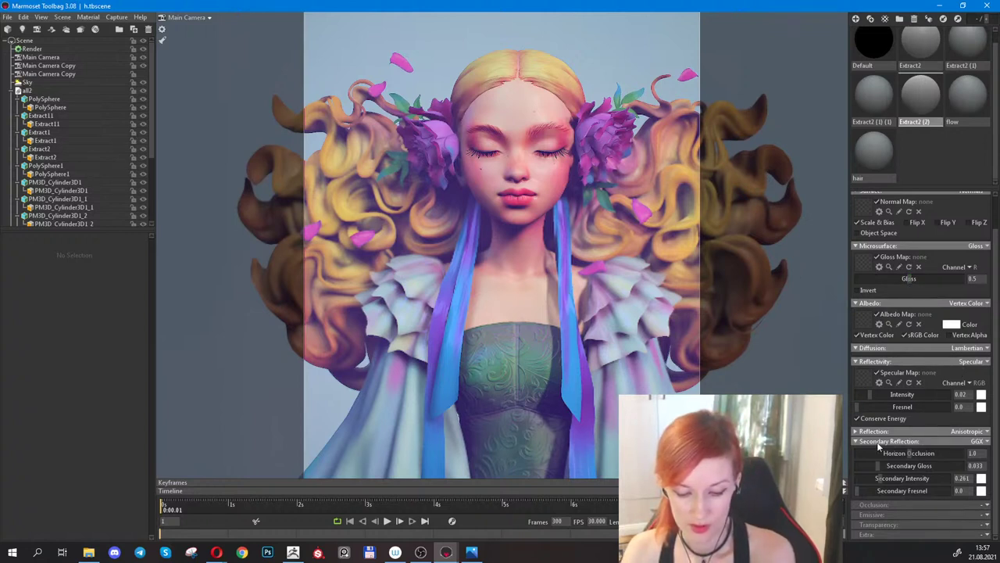
Tint the corset material's specular reflection pure red (ff0000) and set its intensity to 0.017.
click(857, 431)
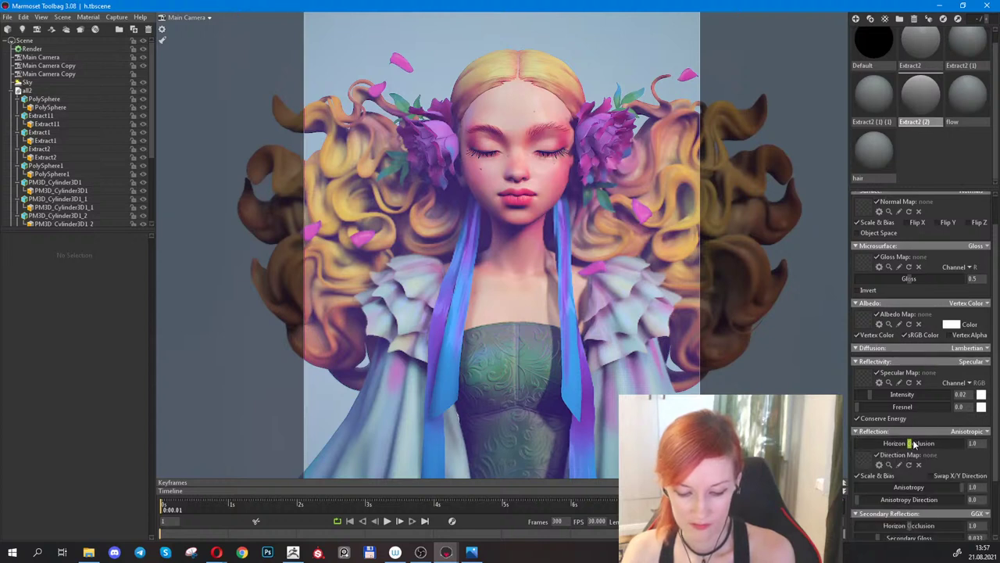
drag(895, 394, 866, 394)
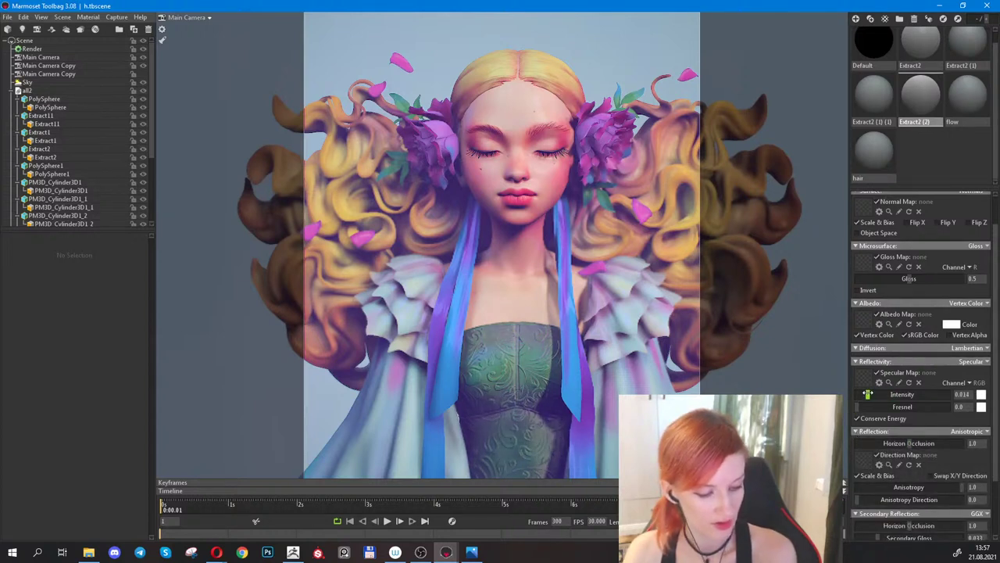
click(982, 394)
click(647, 224)
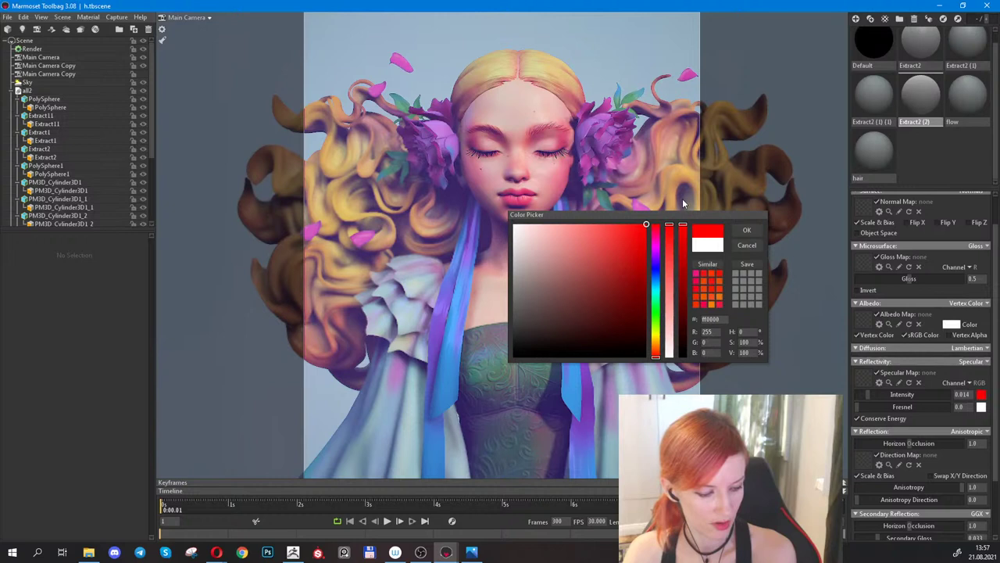
click(748, 230)
mouse_move(862, 399)
mouse_down()
mouse_move(880, 394)
mouse_move(869, 394)
mouse_up()
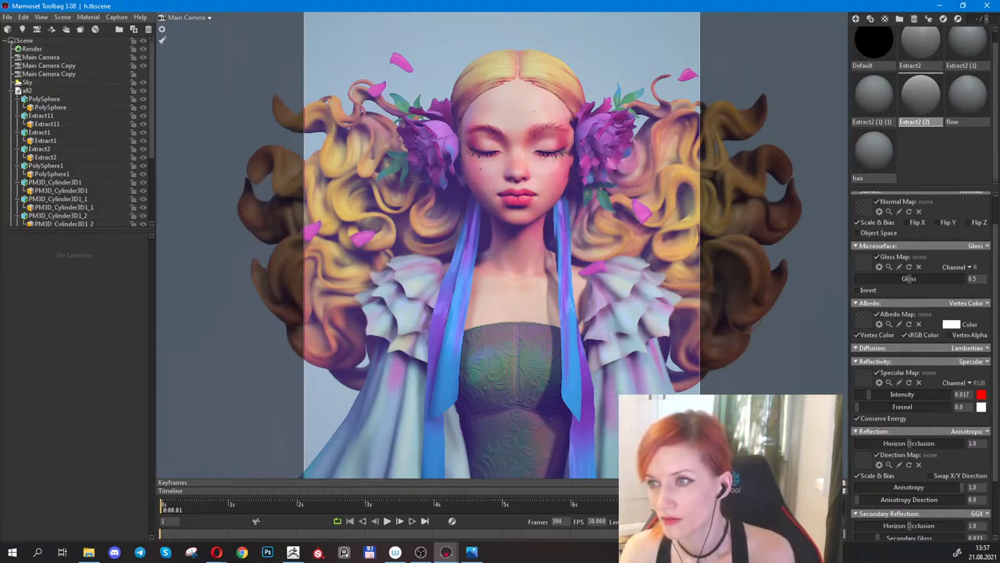
key(alt+Tab)
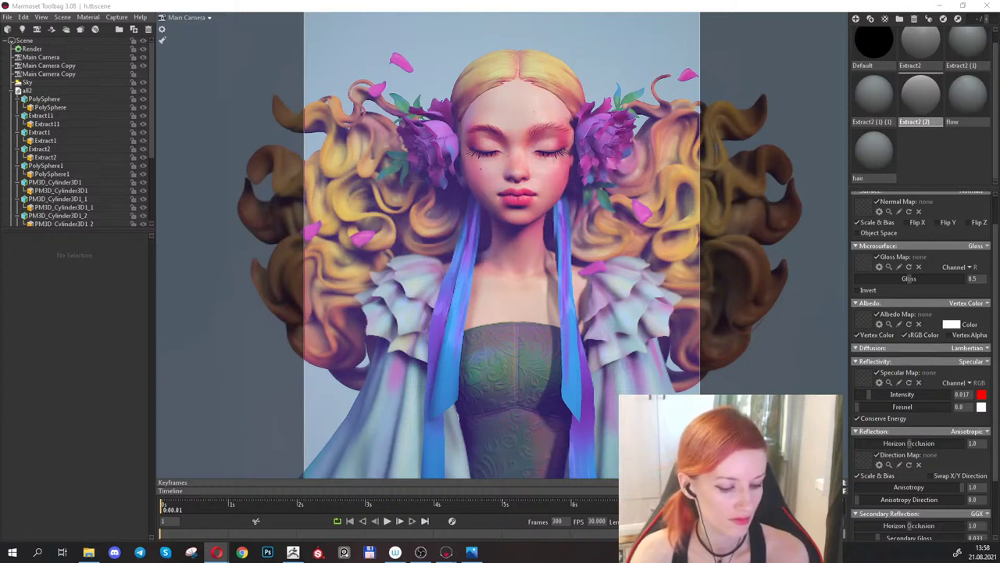
click(637, 13)
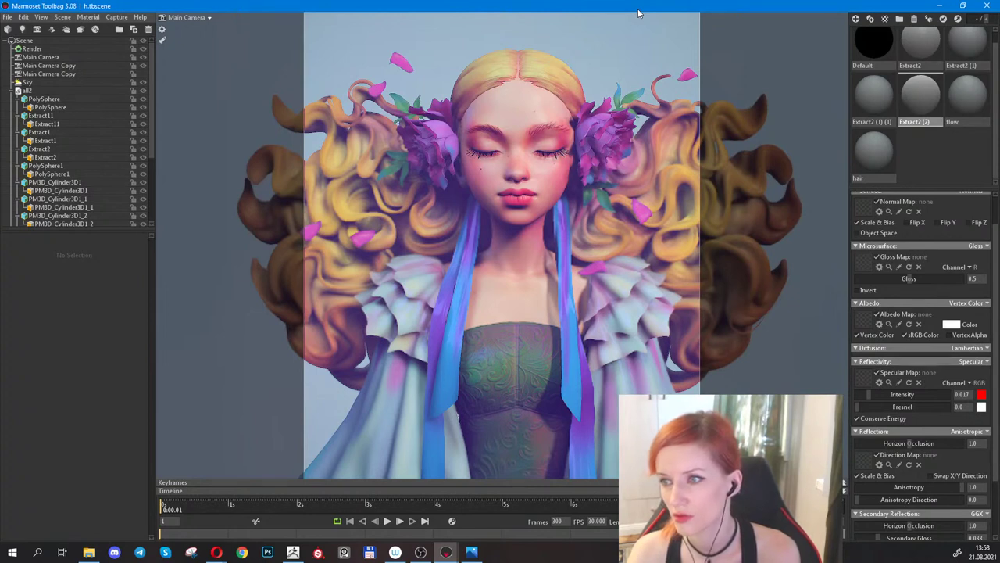
key(alt+Tab)
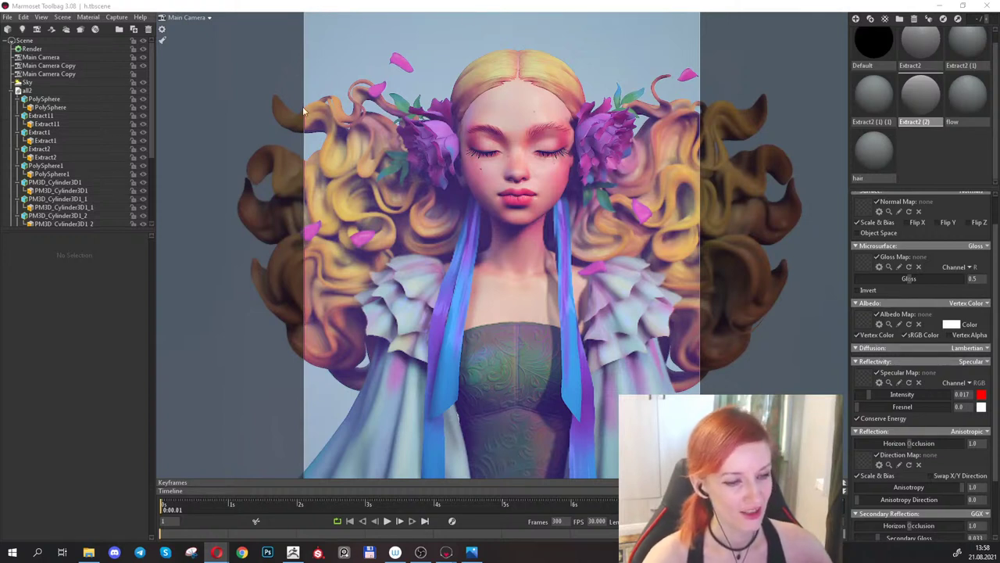
click(604, 34)
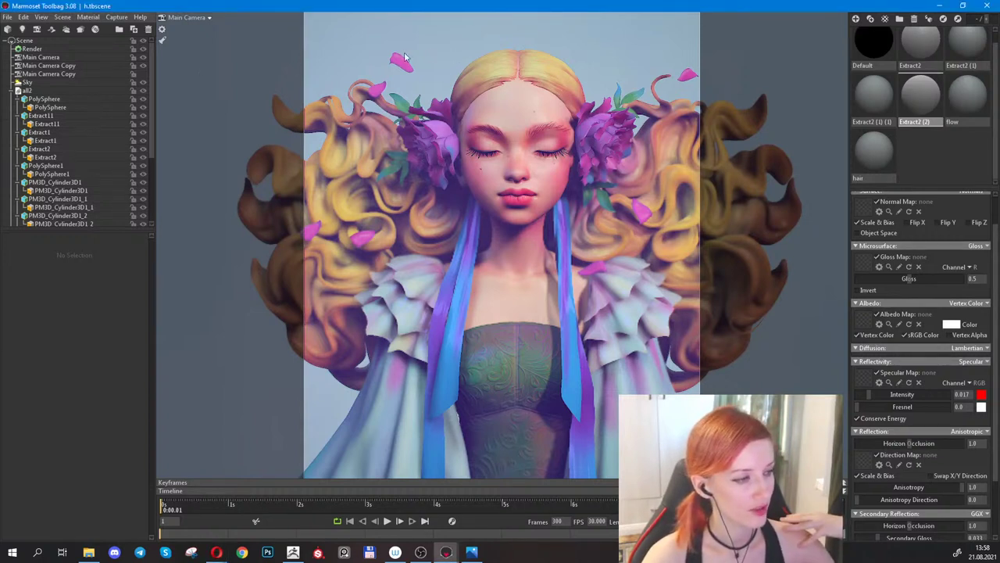
Collapse the all2 model group in the scene hierarchy.
click(13, 91)
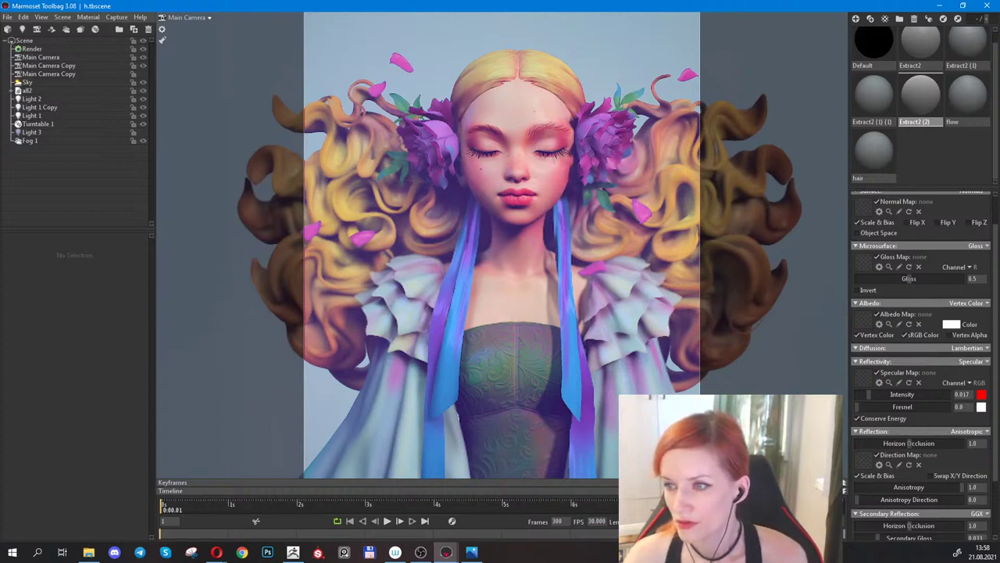
Add a Backdrop object to the Main Camera.
key(alt+Tab)
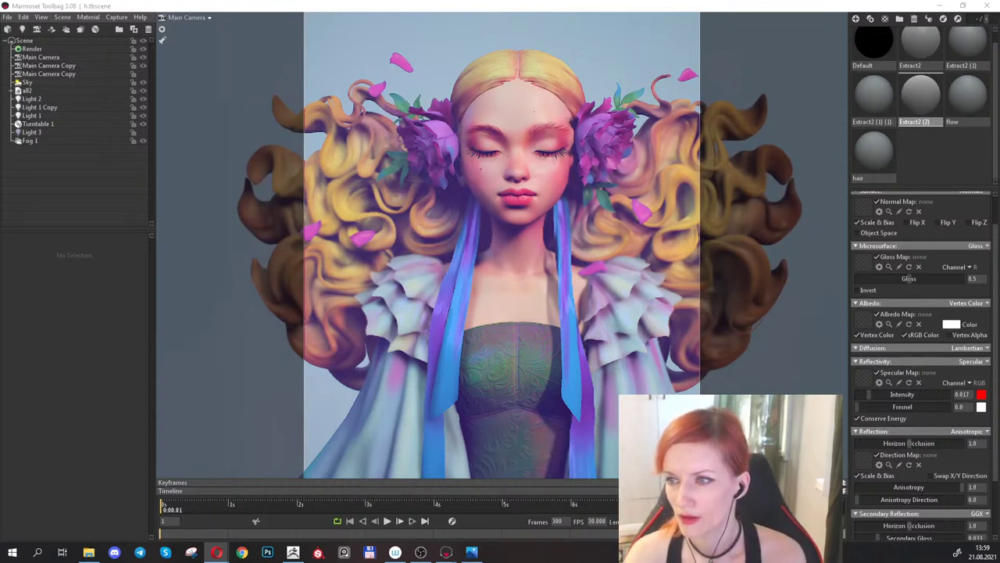
click(592, 44)
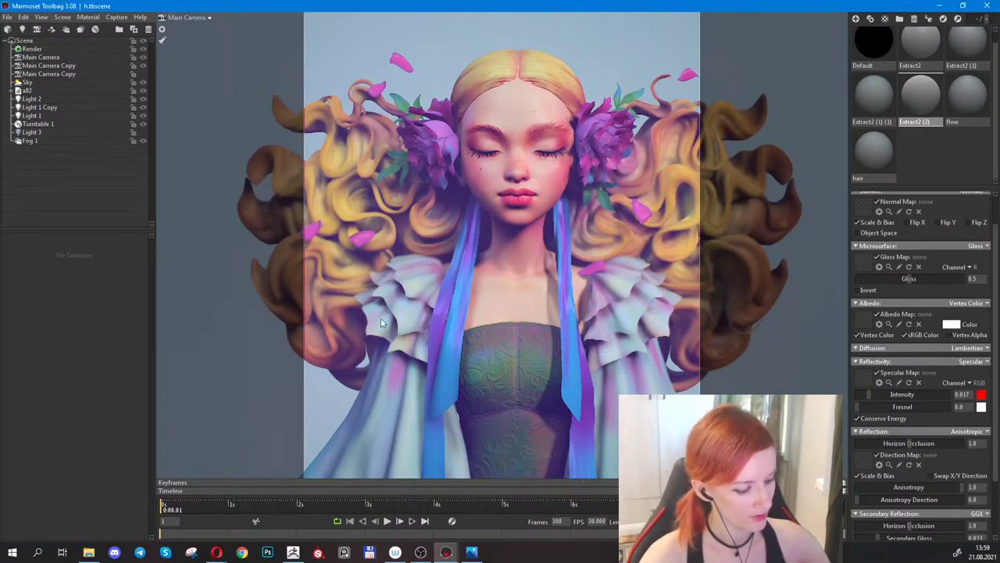
click(47, 57)
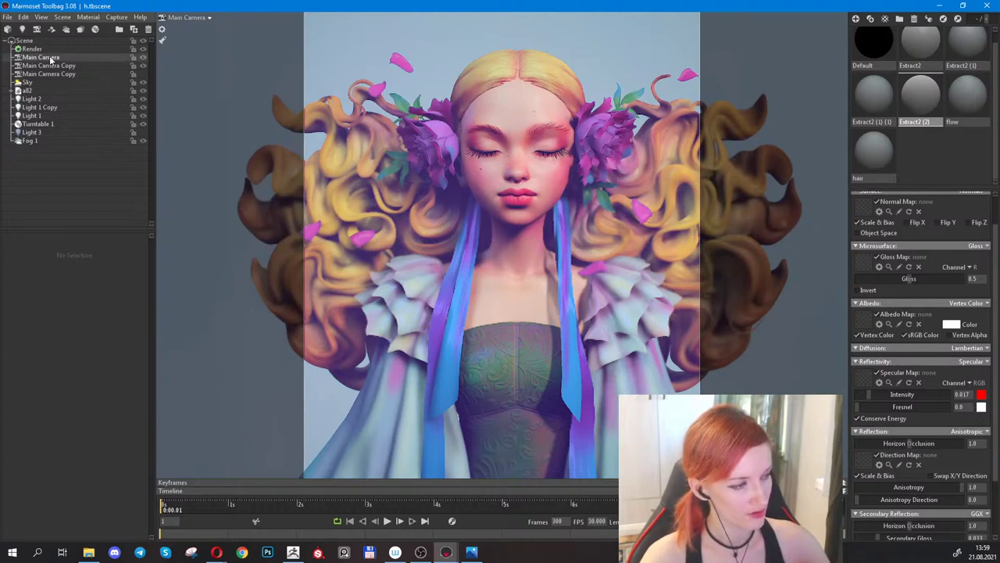
click(62, 18)
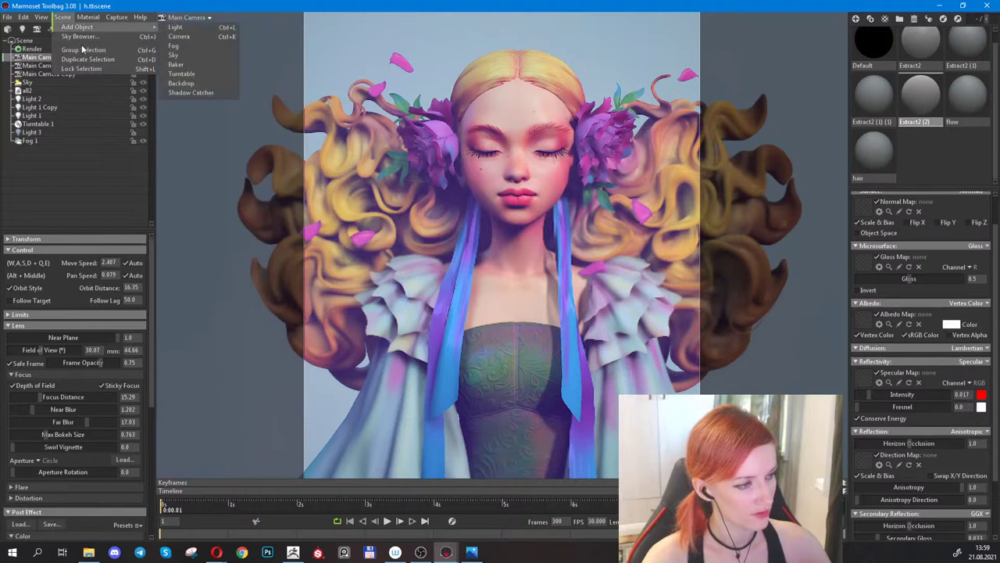
mouse_move(39, 17)
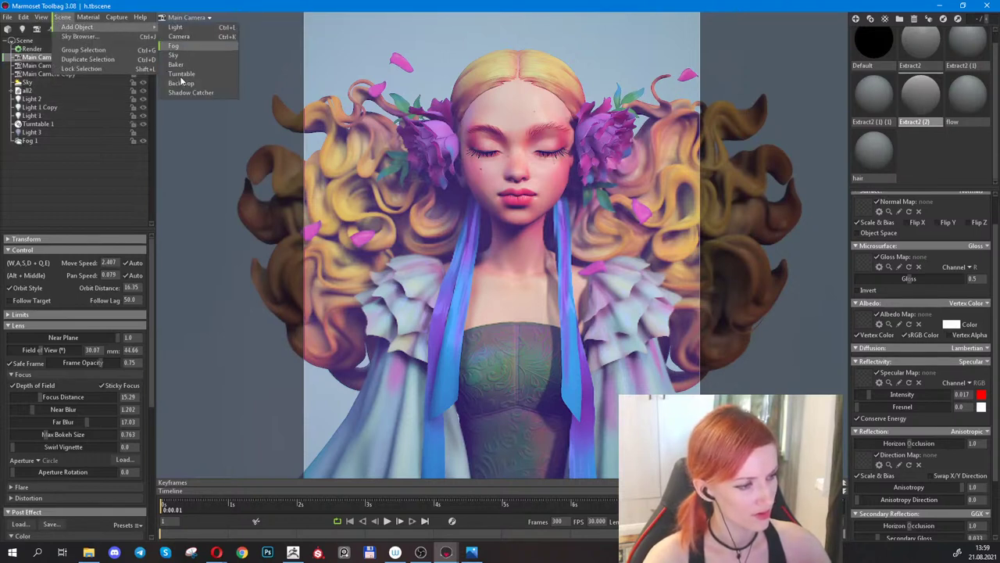
click(182, 83)
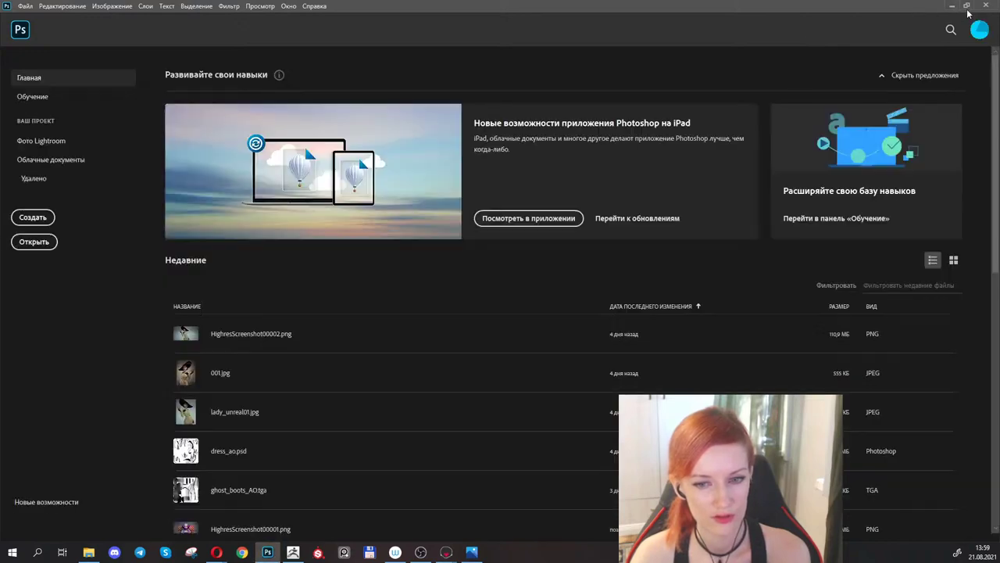
Switch to Photoshop and create a new blank portrait-format document with a white background.
click(967, 6)
click(781, 73)
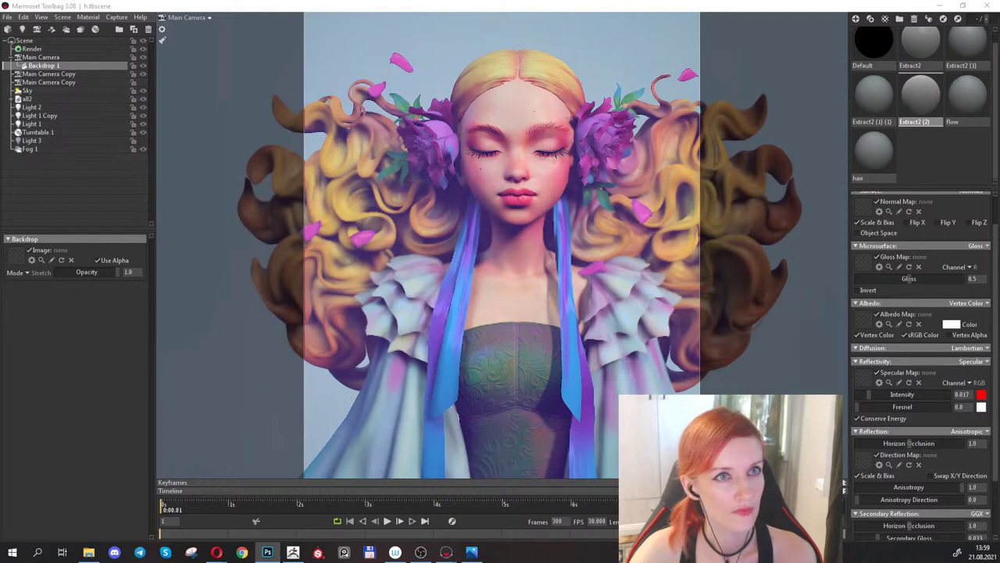
key(alt+Tab)
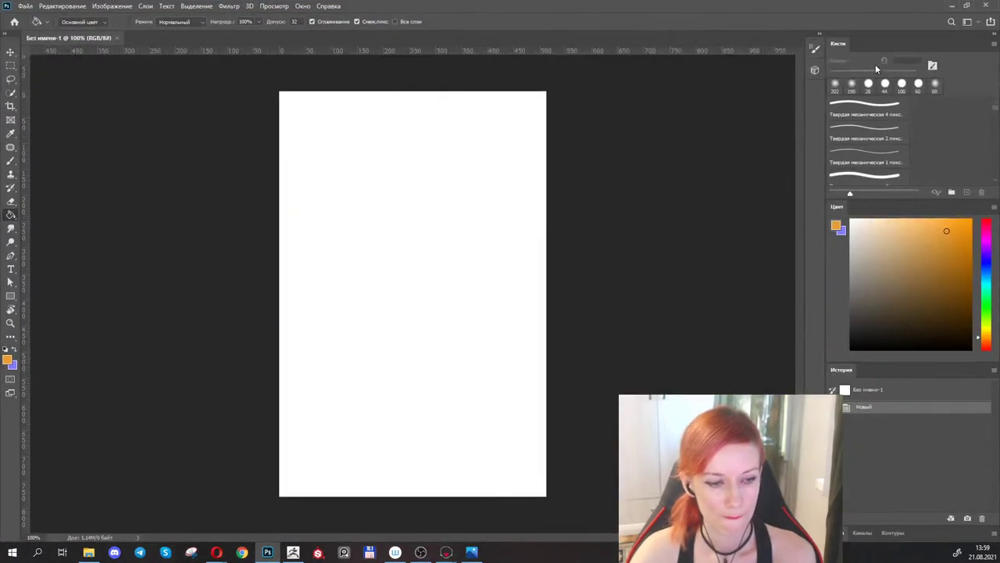
Show the document's layer list and add an empty layer above the white background.
click(873, 67)
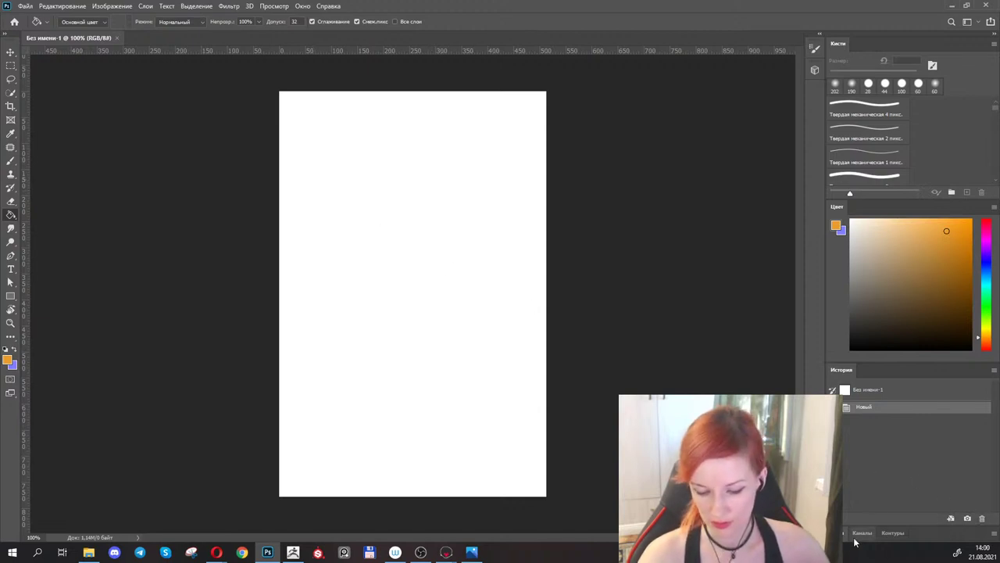
click(860, 535)
click(838, 328)
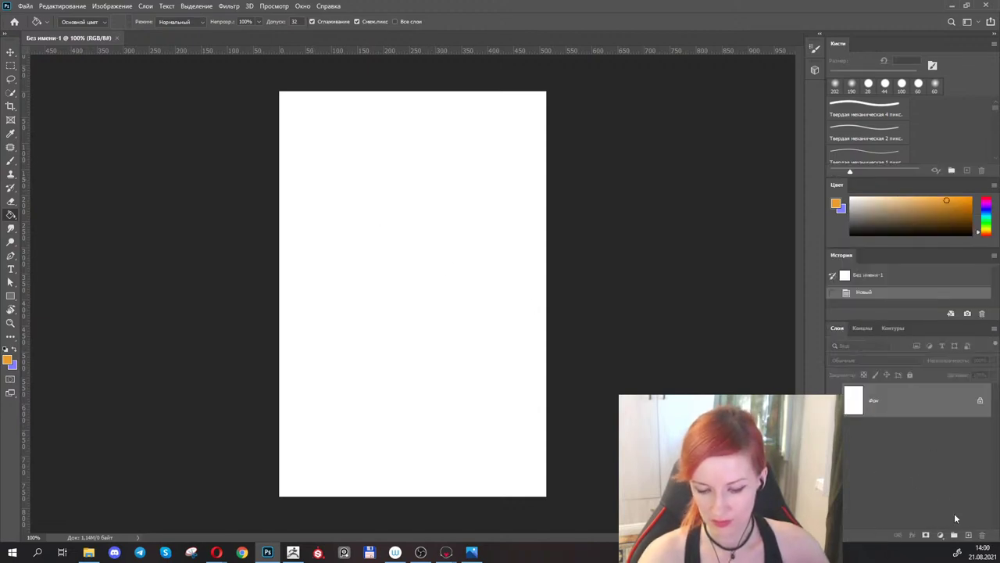
click(969, 535)
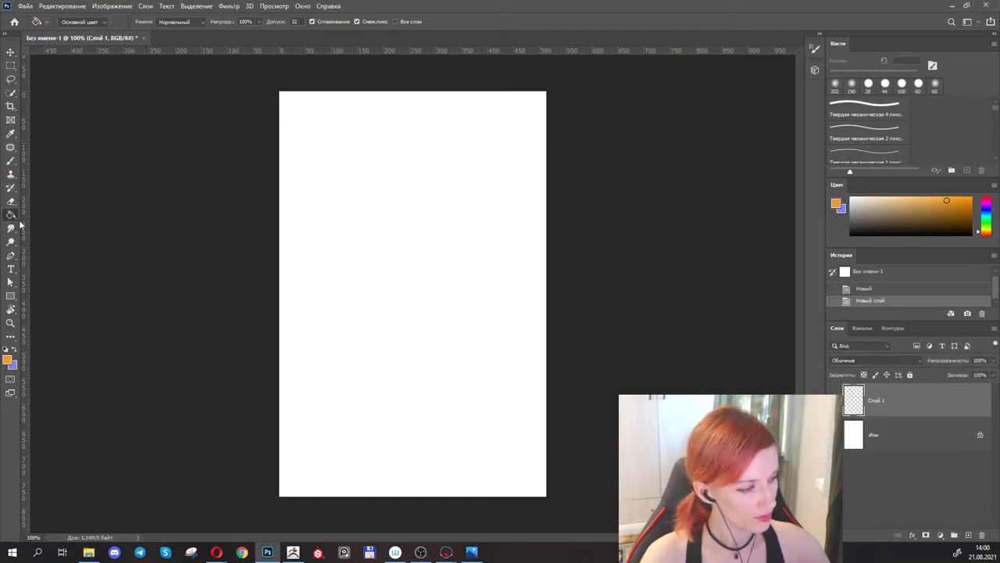
Choose a light sky blue as the foreground colour and fill the new layer with it.
click(14, 352)
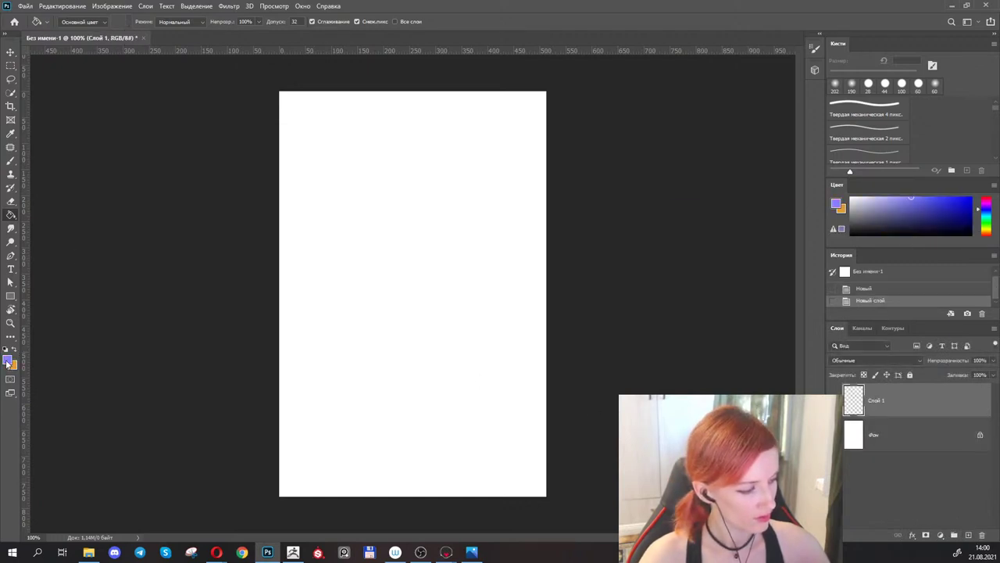
click(7, 361)
click(773, 236)
drag(806, 277, 808, 298)
drag(746, 236, 731, 232)
click(904, 232)
key(g)
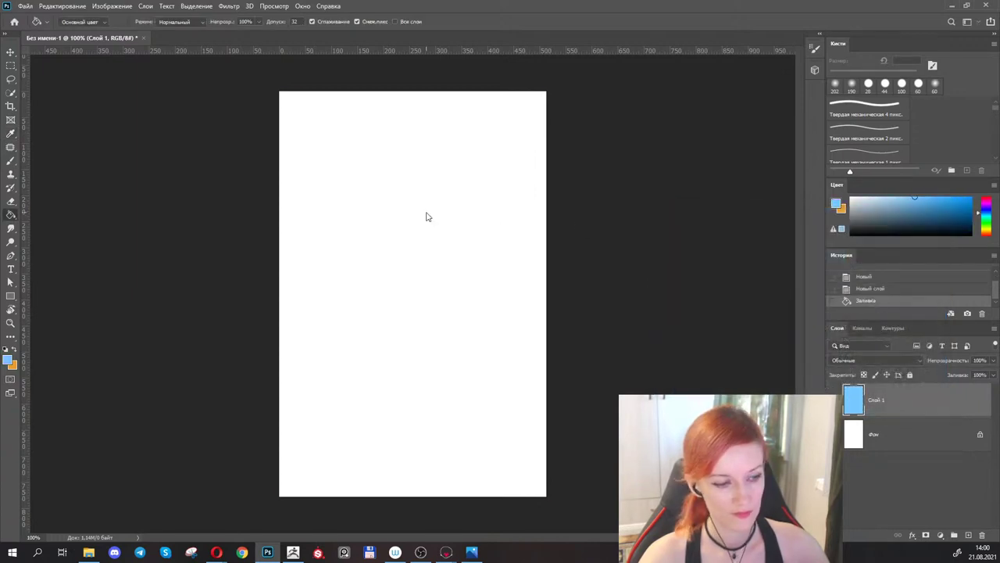
click(427, 214)
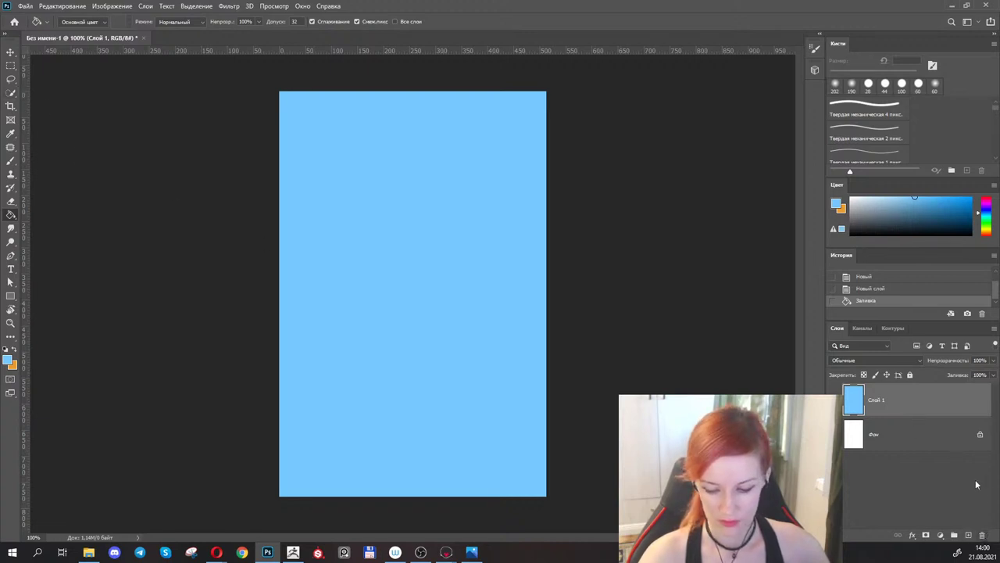
Delete the white background layer and add an empty layer above the blue one.
click(949, 438)
key(Delete)
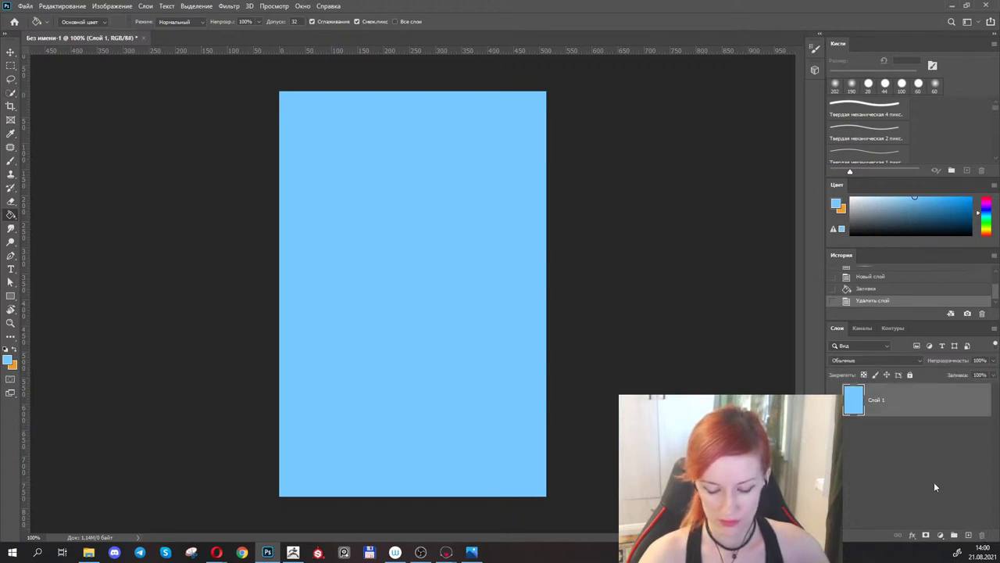
click(968, 535)
Choose the Brush and set its foreground colour to a light pink, about R 253, G 177, B 249.
click(10, 161)
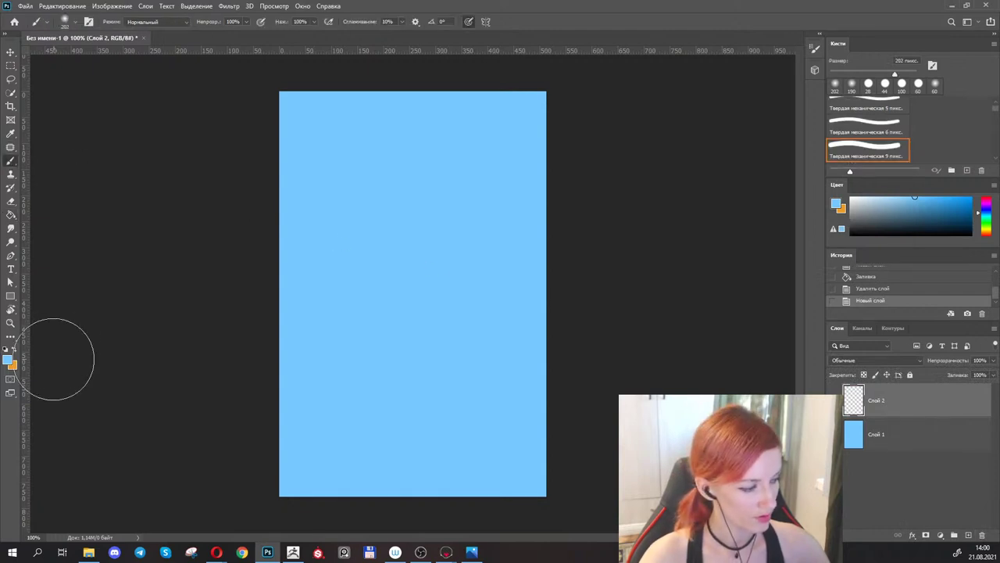
click(14, 351)
click(8, 359)
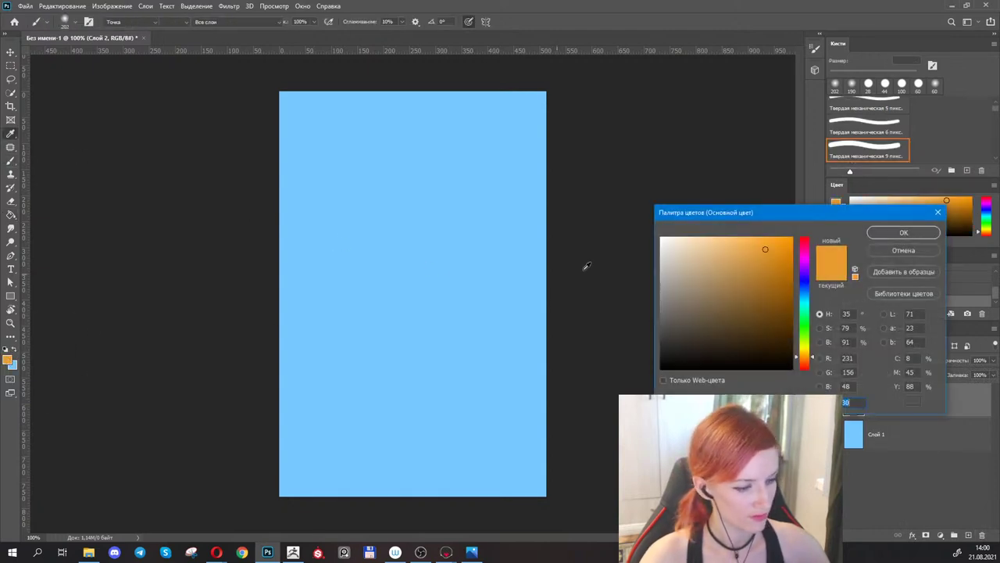
click(806, 247)
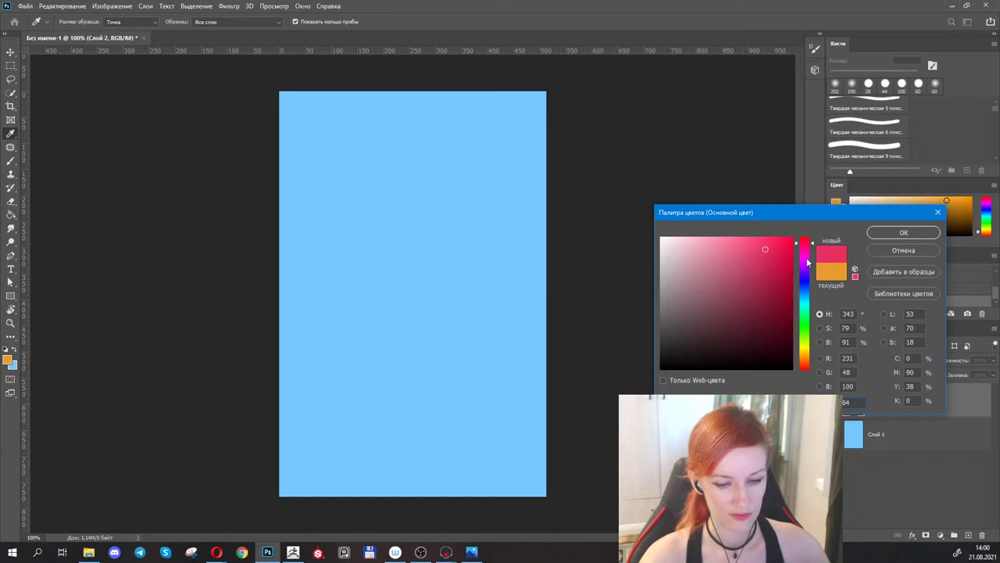
click(806, 258)
drag(743, 247, 701, 238)
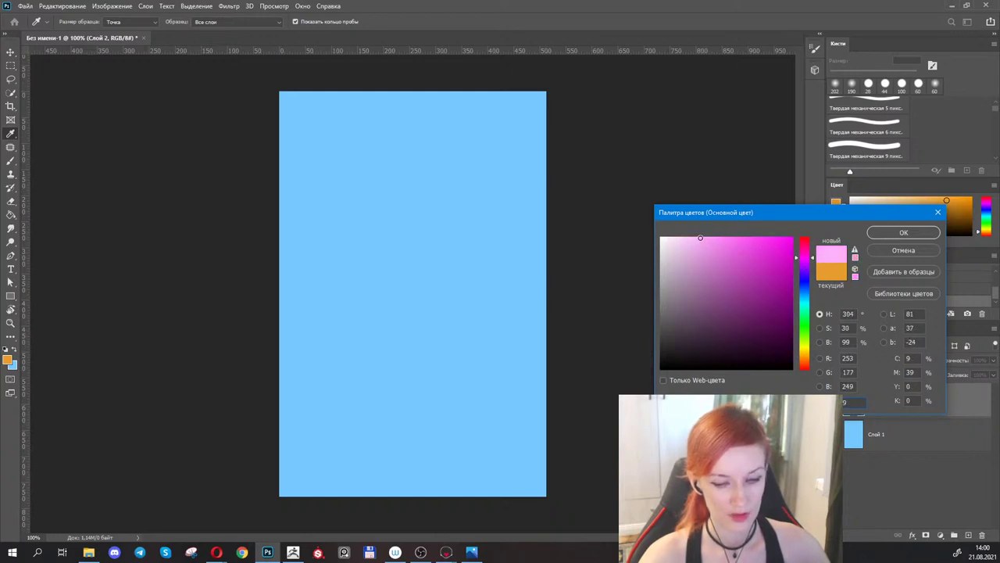
click(903, 233)
key(b)
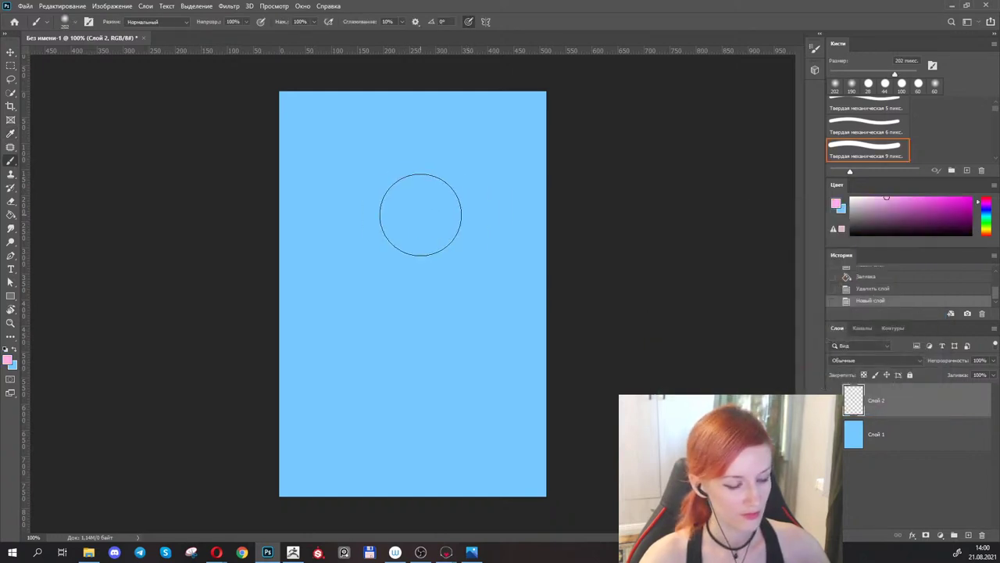
Set the brush to 306 px with 100% hardness and stamp one pink circle in the canvas's upper half.
right_click(422, 217)
drag(528, 241, 590, 259)
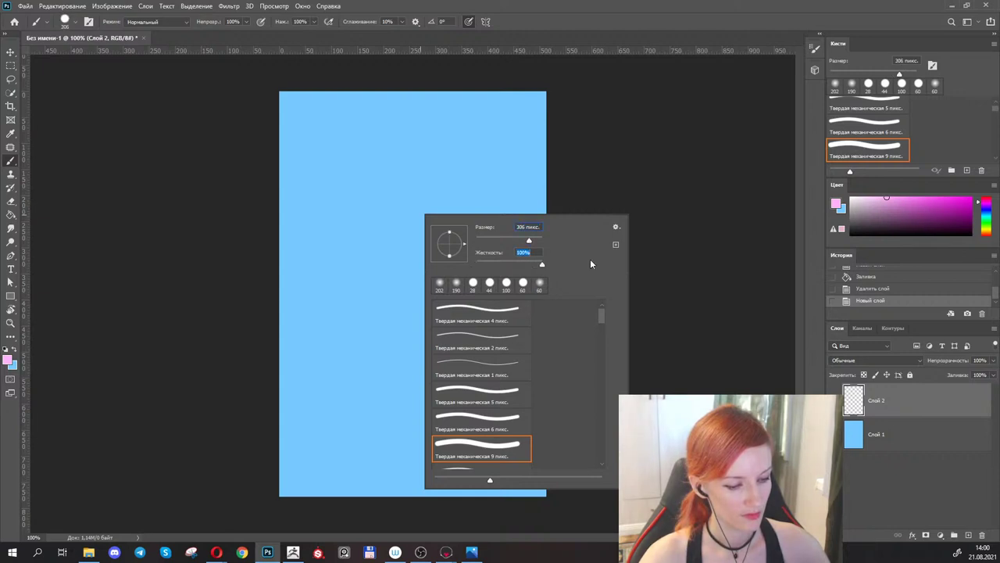
click(419, 200)
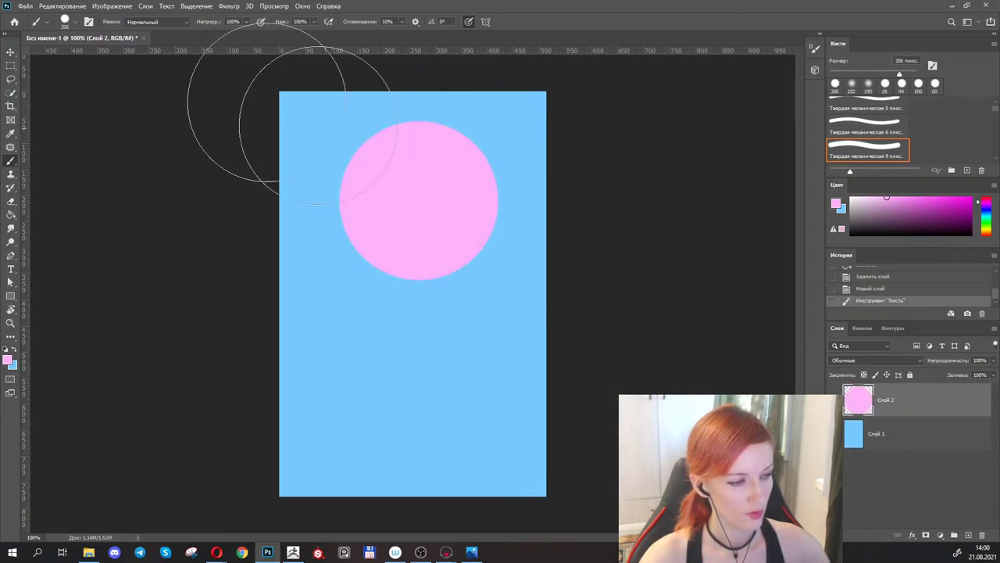
Save the two-layer backdrop artwork as f.psd.
click(25, 6)
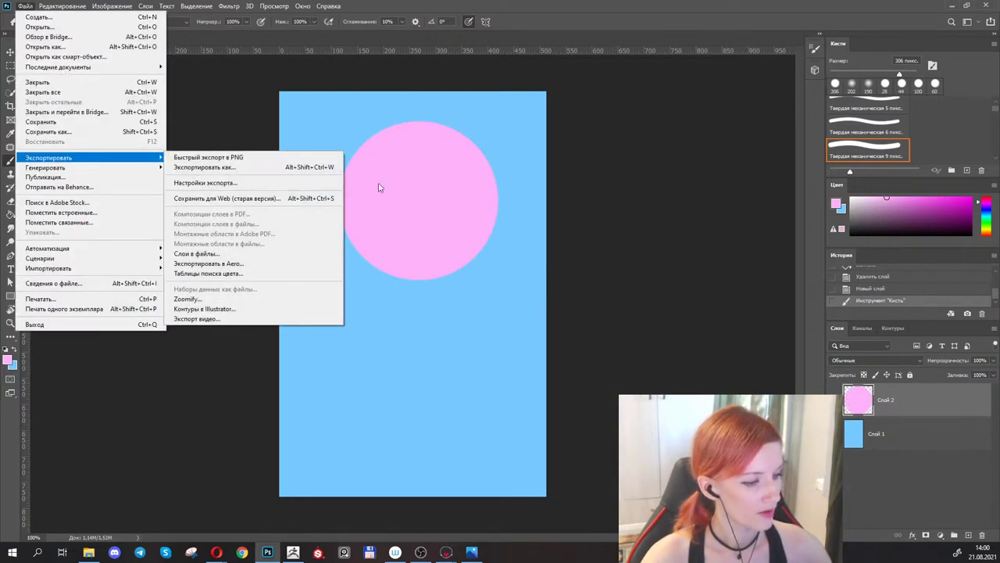
click(83, 133)
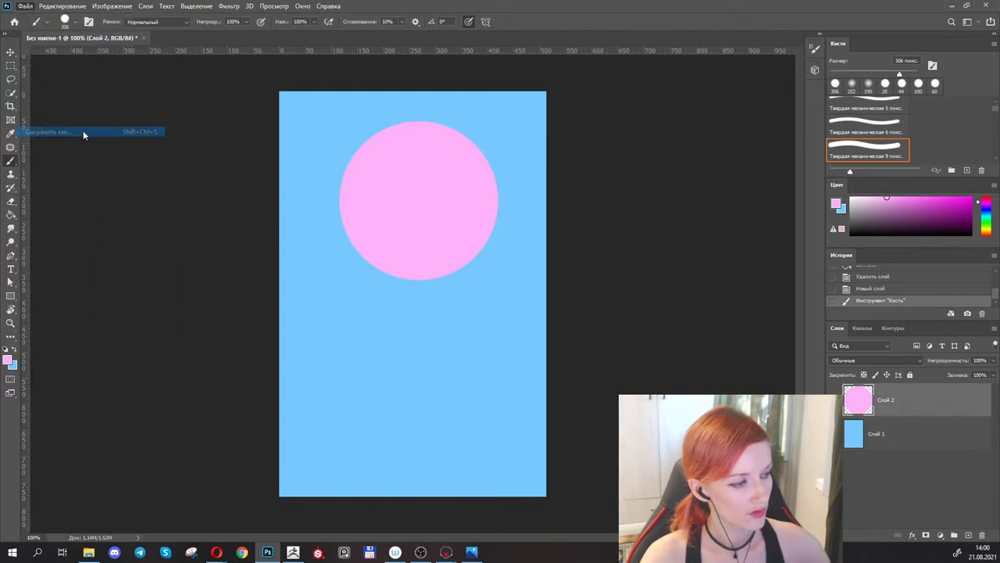
key(Escape)
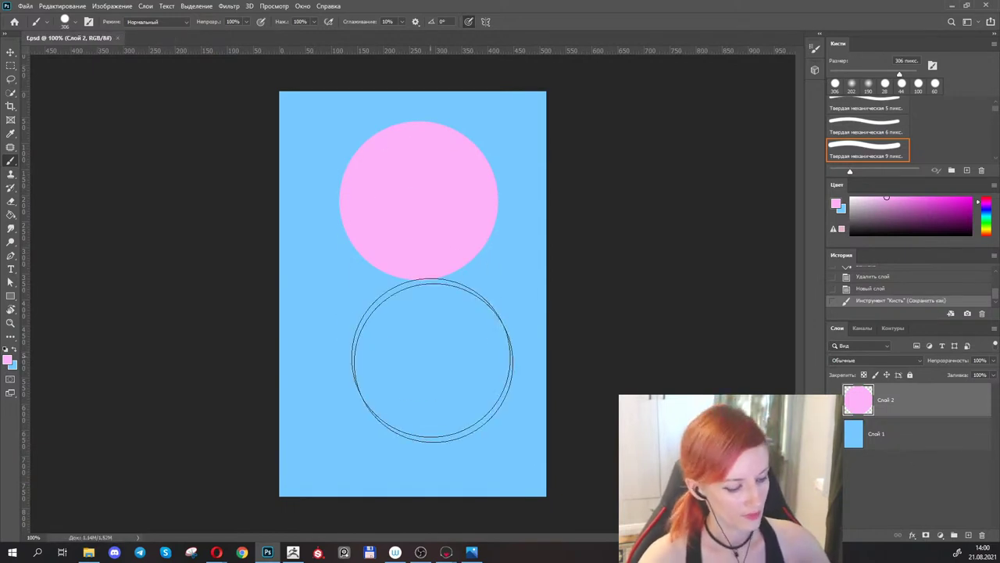
Switch back to Marmoset Toolbag and load f.psd as the image of the camera's backdrop.
mouse_move(447, 552)
click(516, 506)
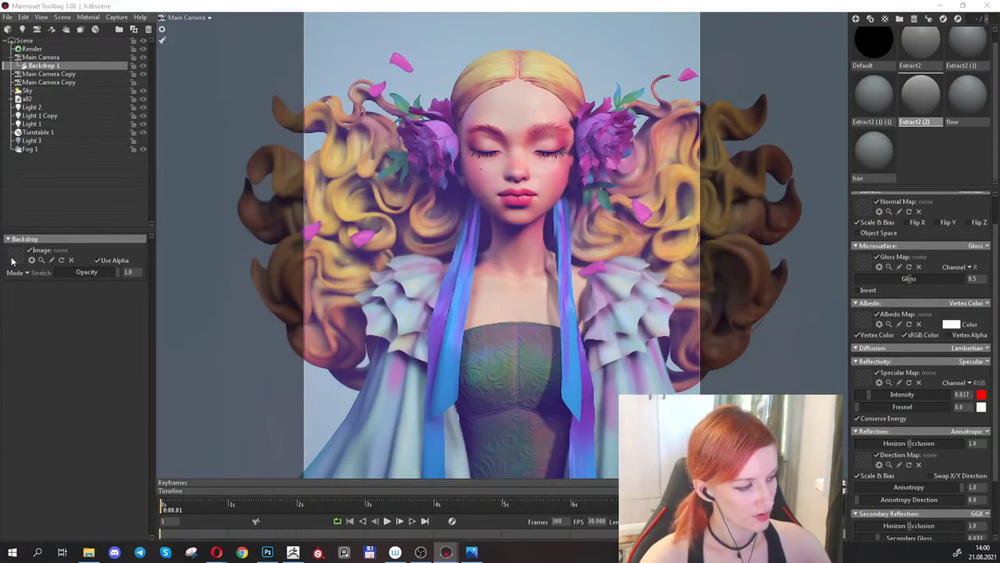
key(Return)
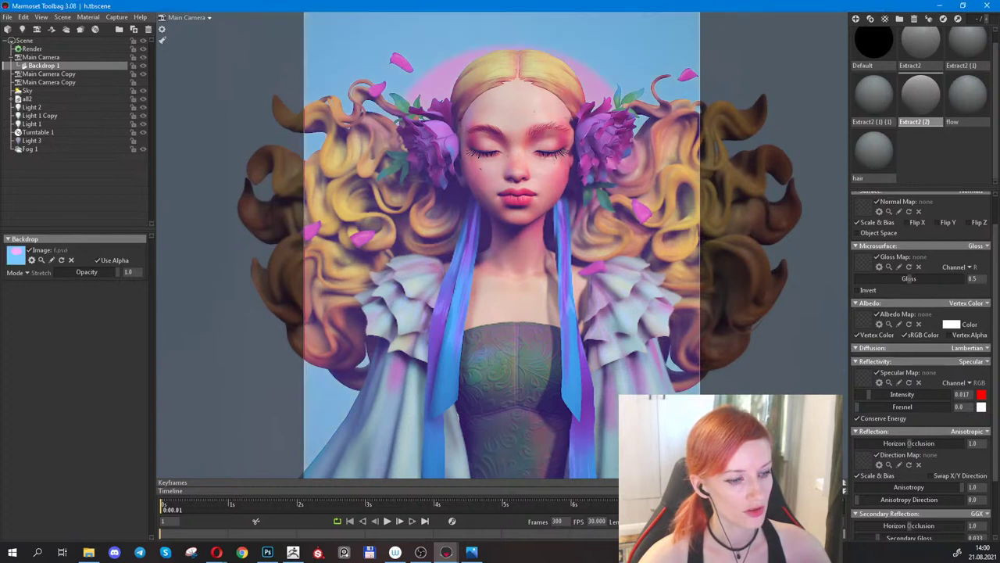
scroll(440, 103, down, 2)
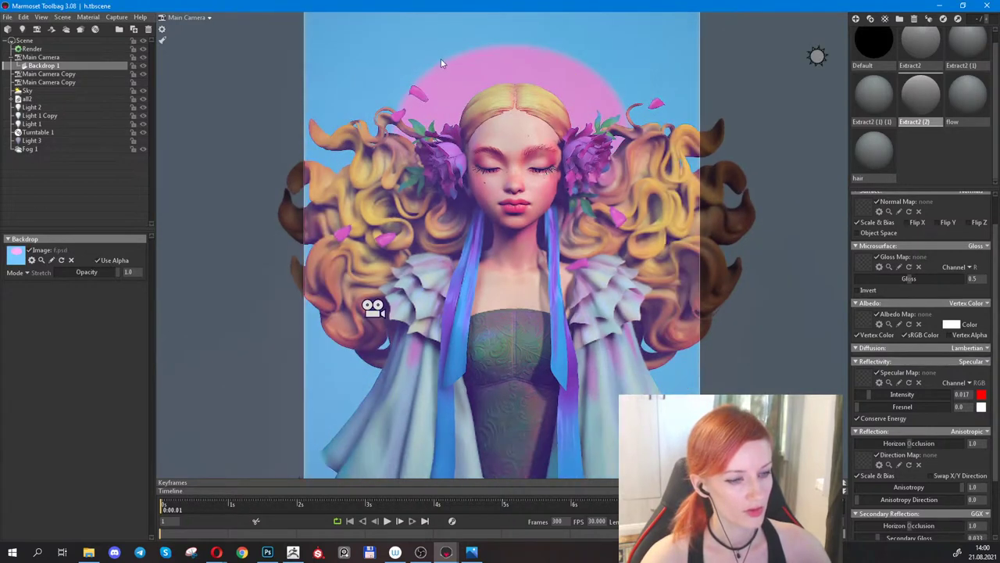
scroll(437, 82, up, 3)
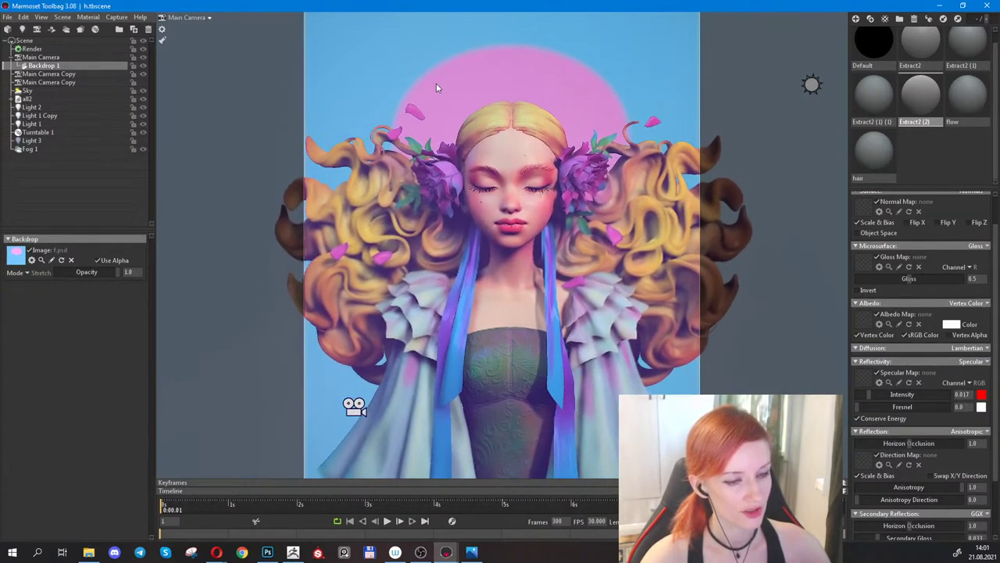
scroll(437, 86, up, 2)
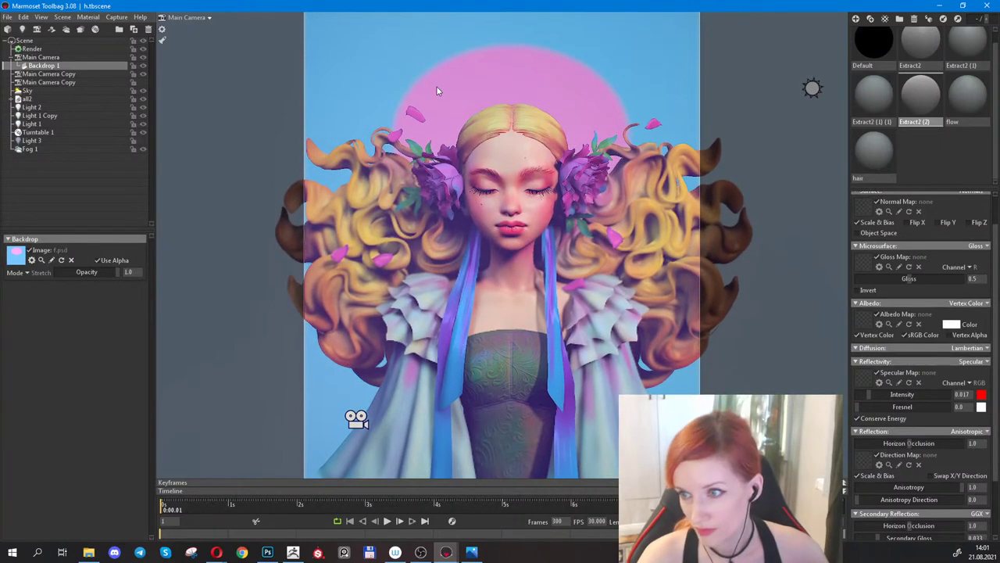
Try the Fill and Fit modes on the backdrop image and return it to Stretch.
click(29, 273)
click(48, 282)
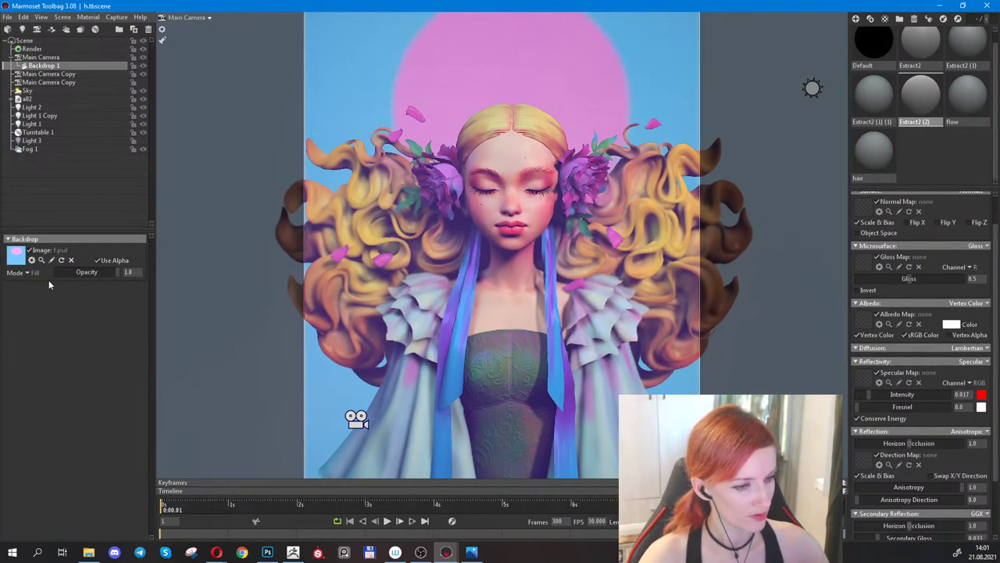
click(27, 274)
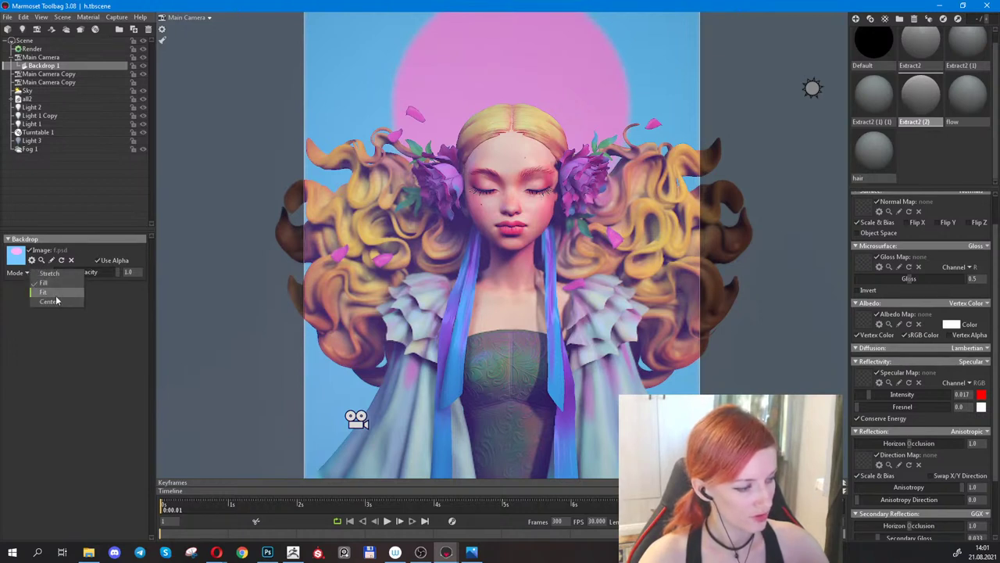
click(54, 292)
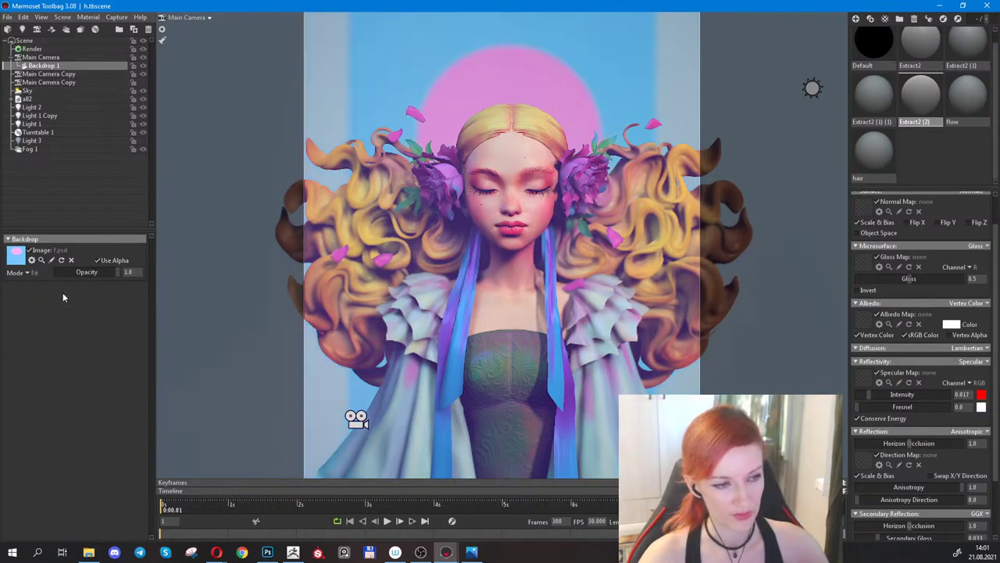
click(26, 273)
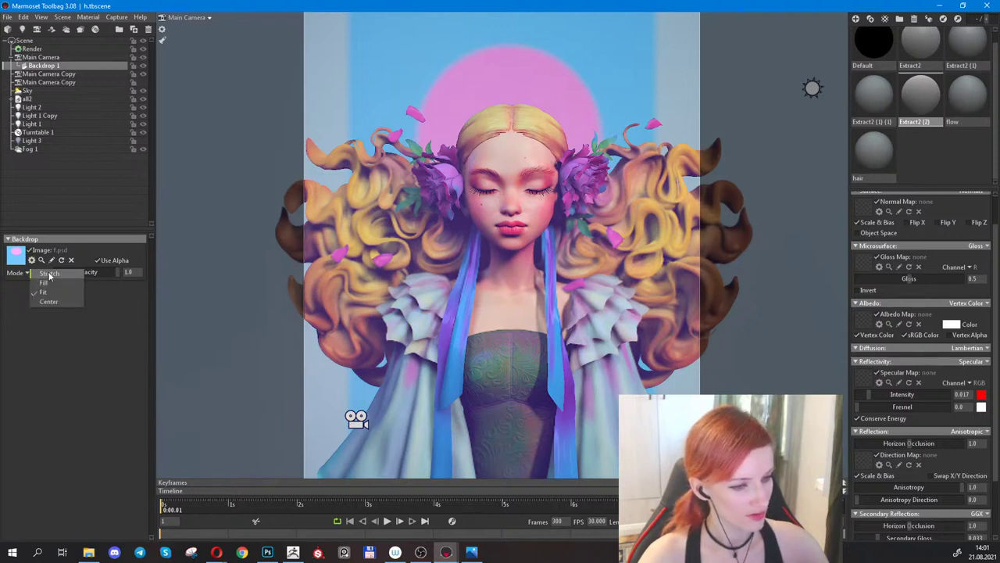
click(48, 274)
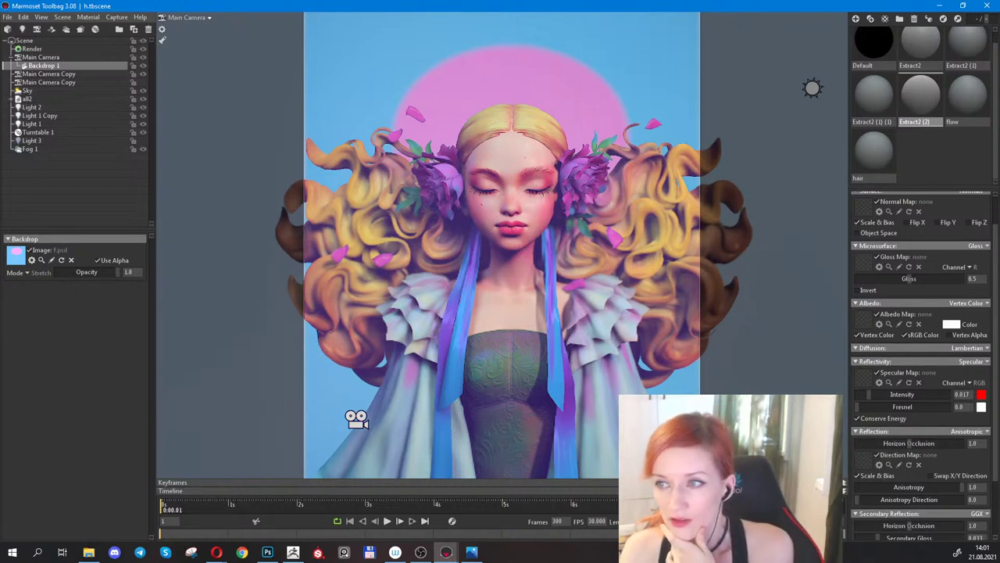
Capture the main camera view as an image and open the resulting render.
key(alt+Tab)
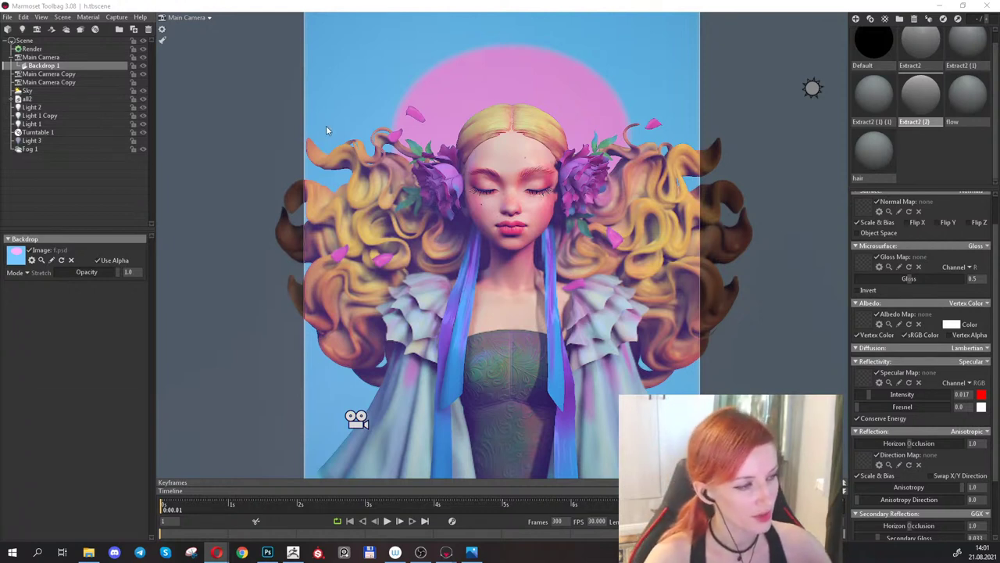
click(322, 80)
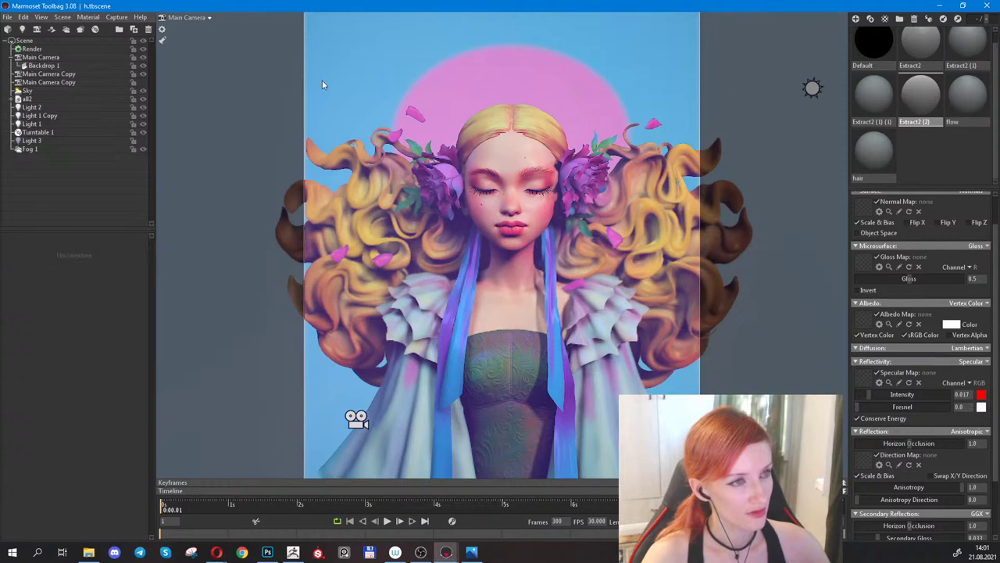
click(88, 16)
mouse_move(117, 17)
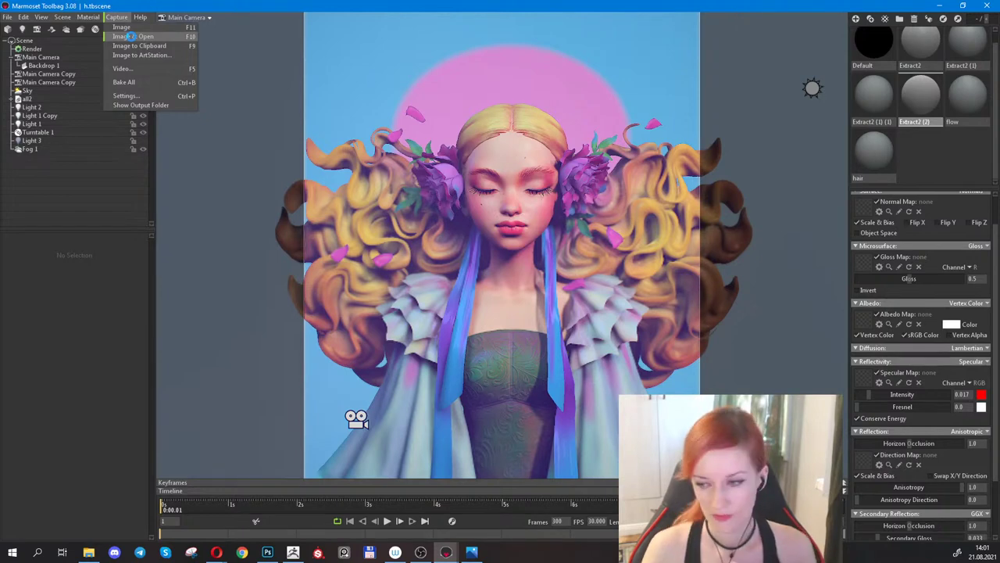
click(133, 36)
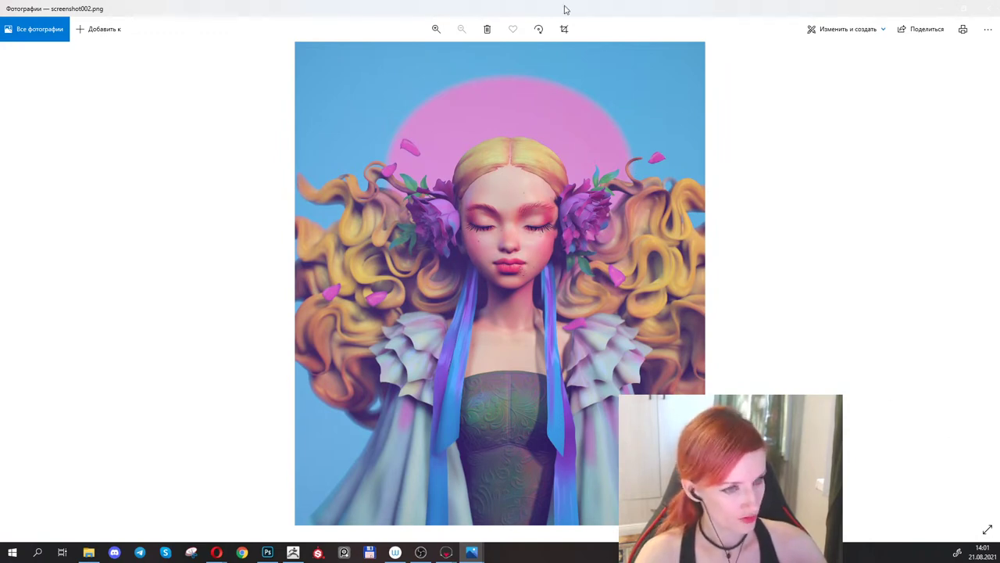
Move and resize the window showing screenshot002.png so the render can be viewed beside the Marmoset viewport.
drag(566, 9, 385, 43)
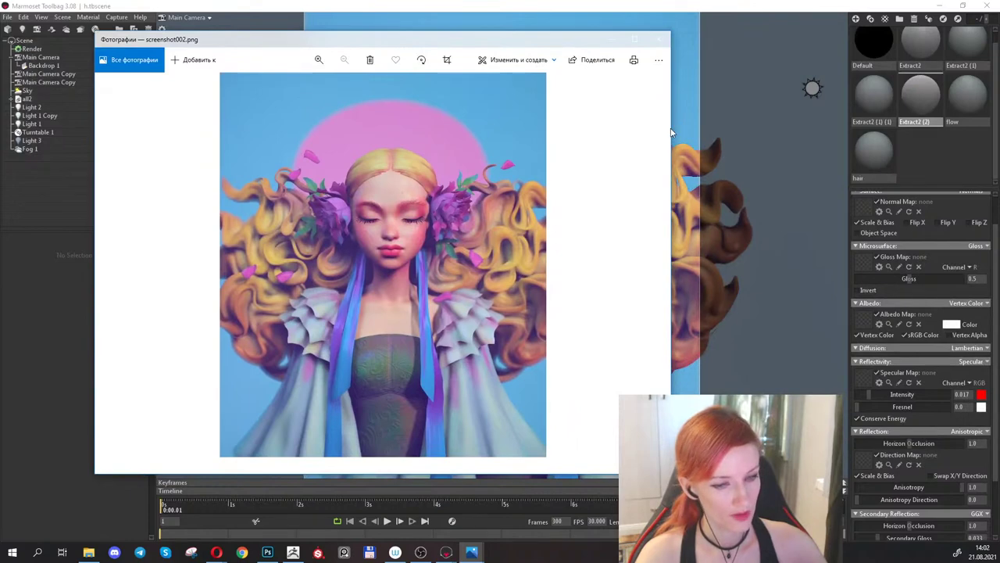
drag(672, 129, 458, 129)
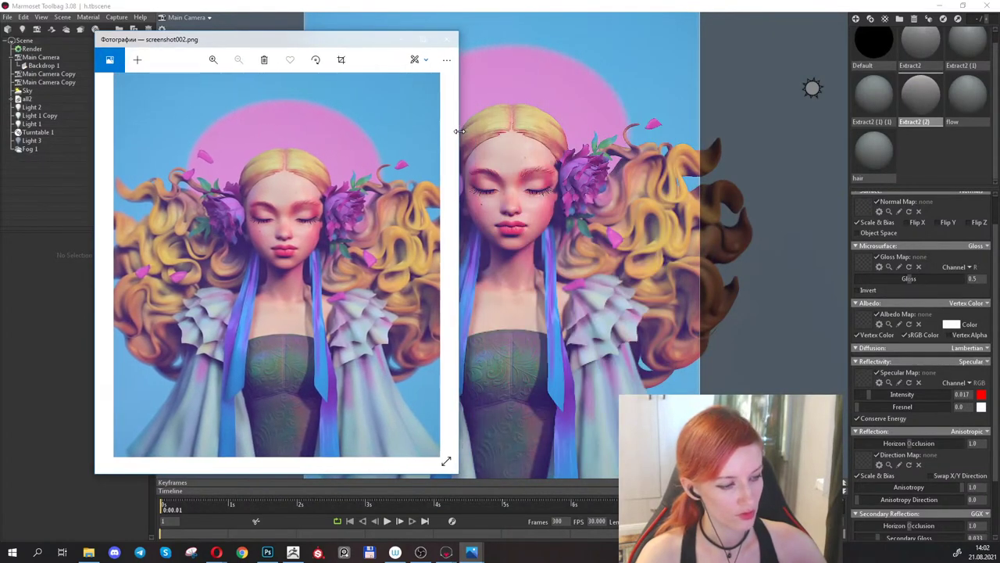
drag(337, 47, 327, 16)
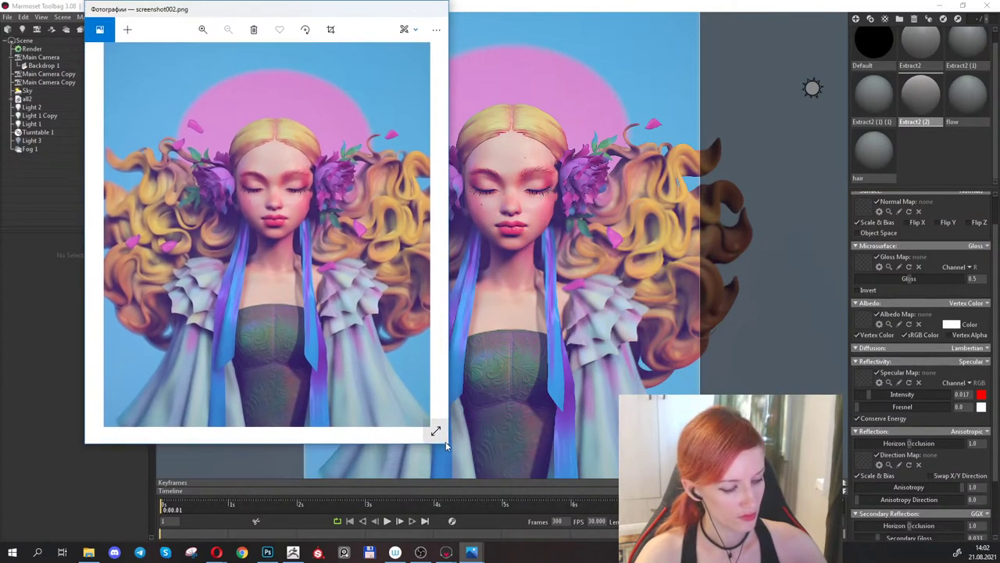
drag(447, 445, 497, 489)
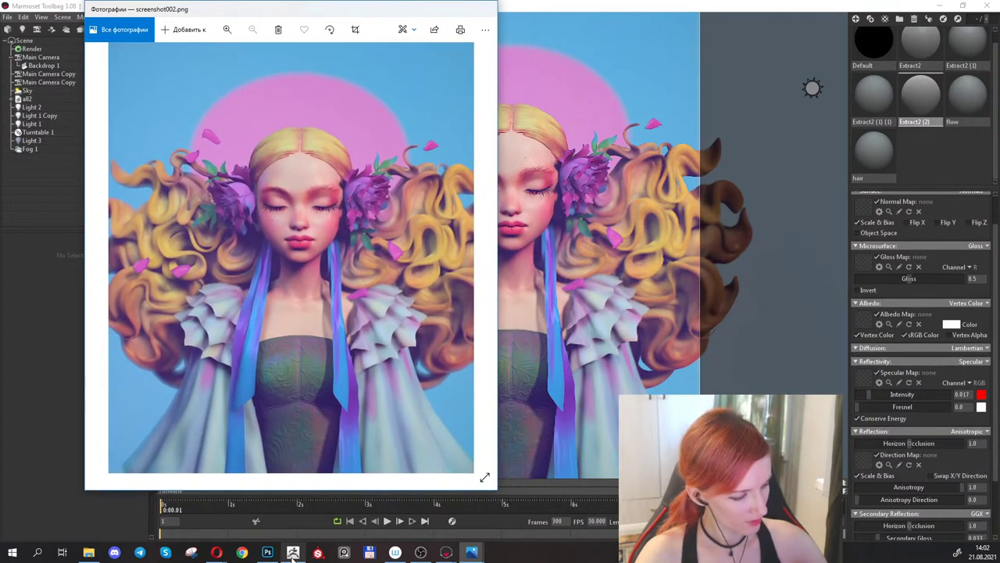
Switch to ZBrush and place screenshot002.png beside the sculpt to compare the render with the painted model.
click(293, 553)
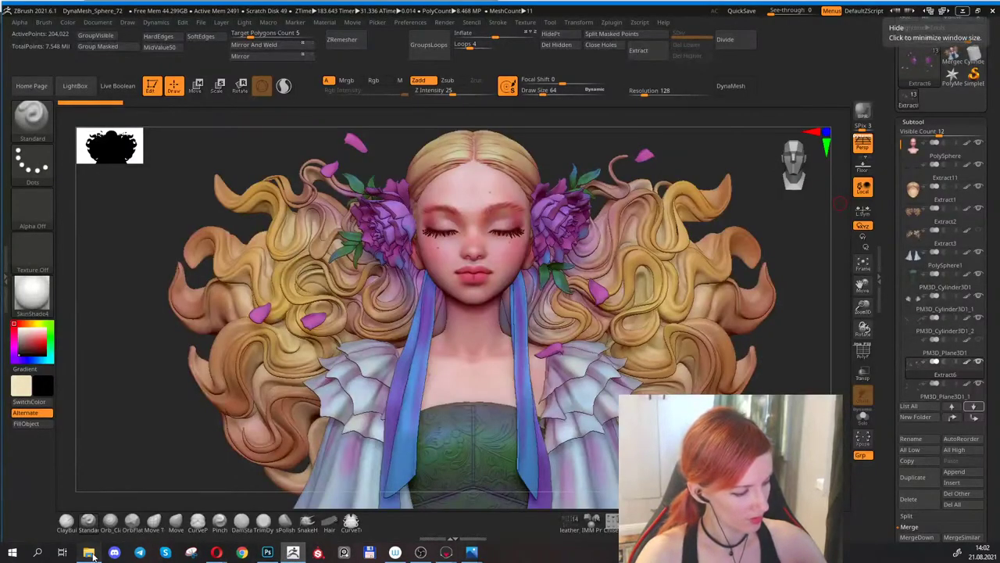
mouse_move(474, 553)
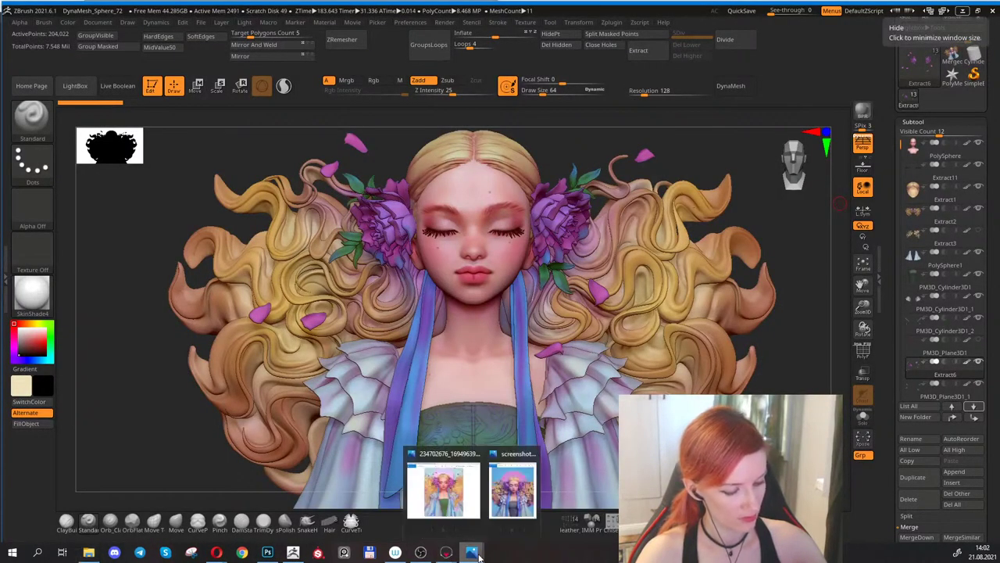
click(512, 490)
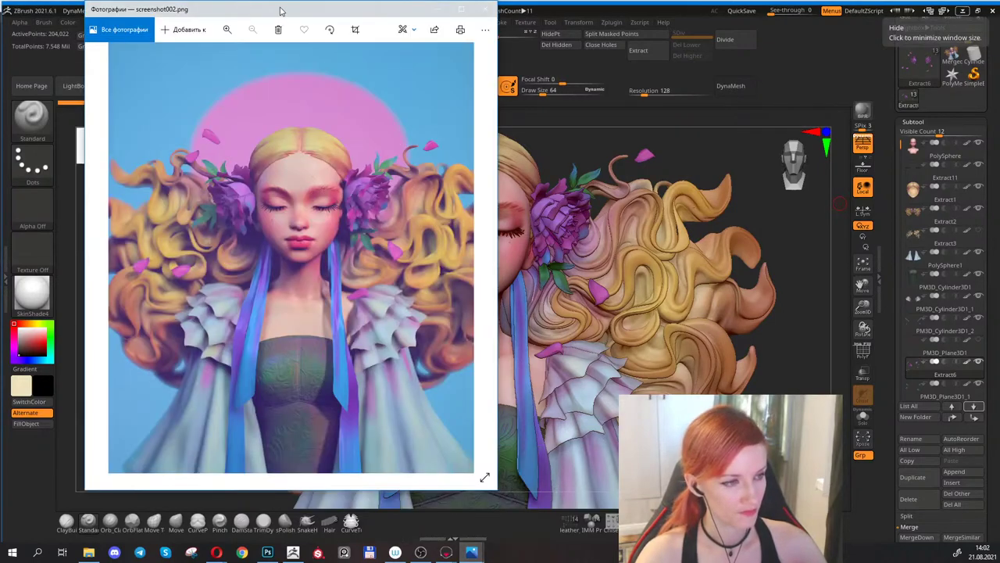
drag(282, 11, 765, 42)
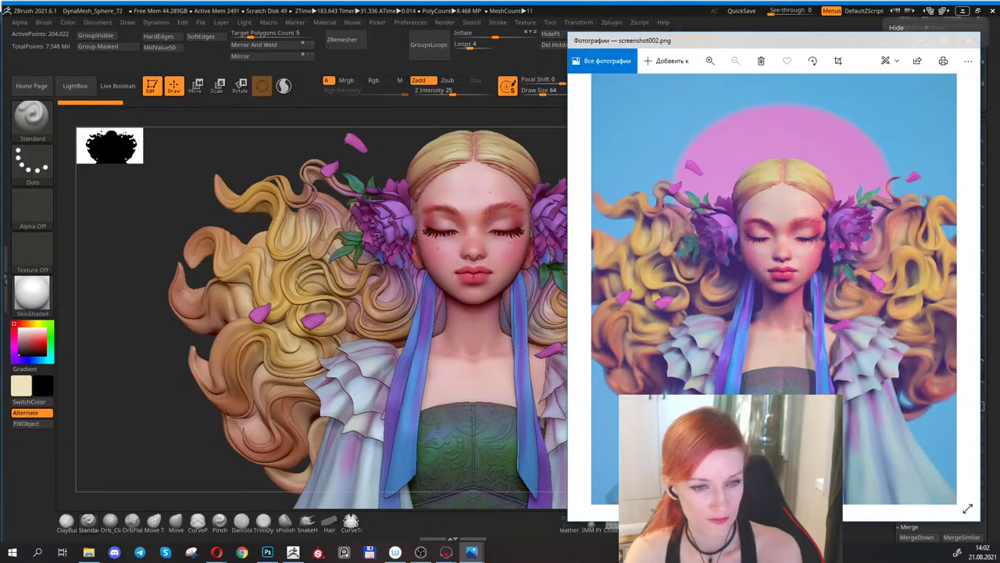
drag(822, 45, 790, 45)
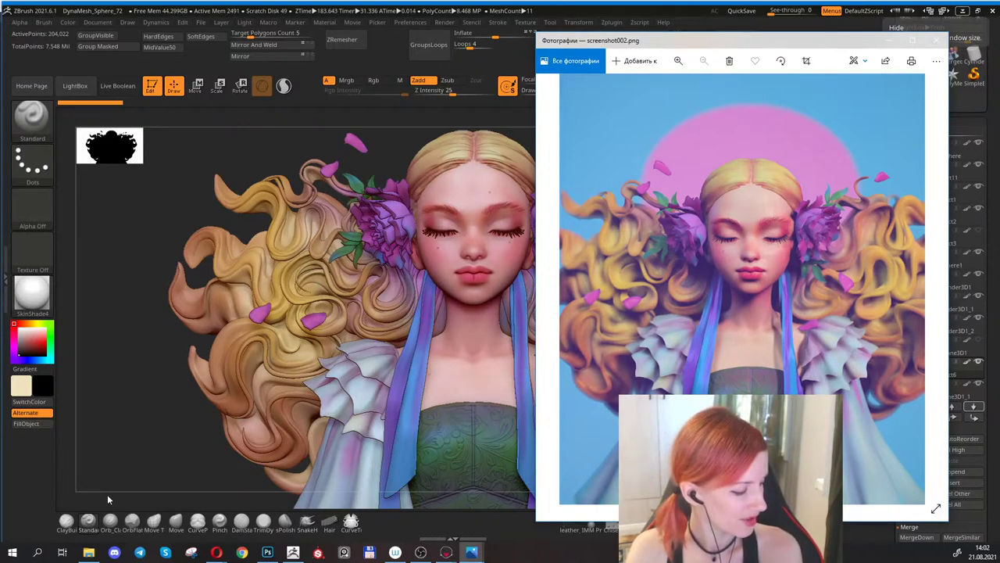
Open HighresScreenshot00002.jpg from the file folder, enlarge its window and compare it side by side with the ZBrush sculpt and screenshot002.png.
click(89, 552)
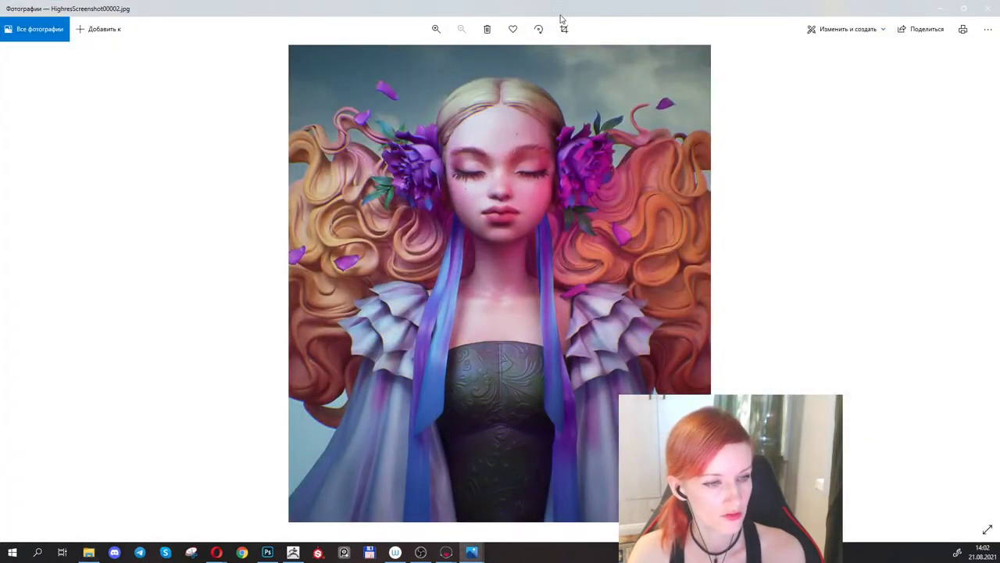
drag(560, 18, 287, 41)
drag(575, 129, 386, 129)
drag(266, 44, 360, 43)
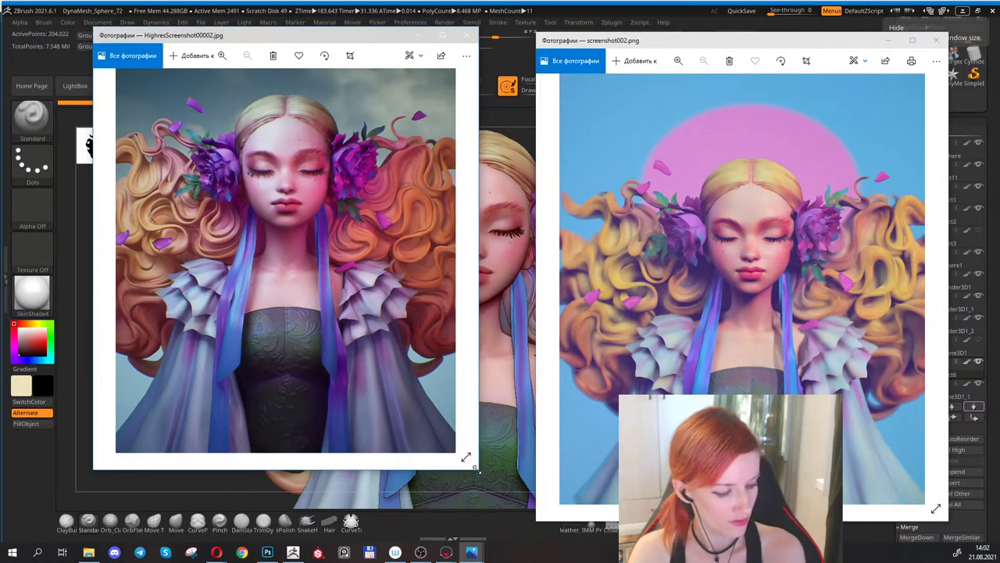
drag(472, 469, 550, 525)
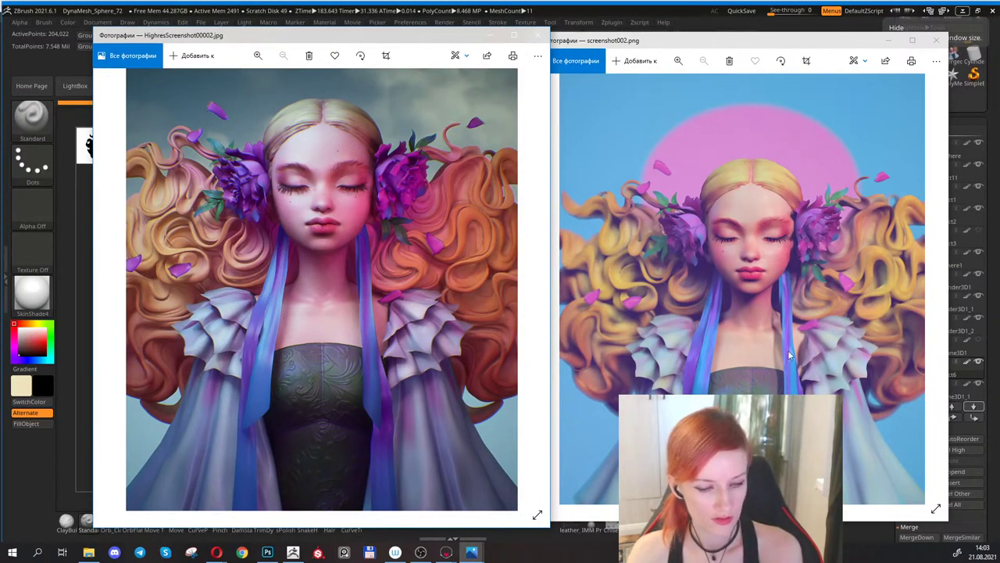
drag(407, 43, 802, 47)
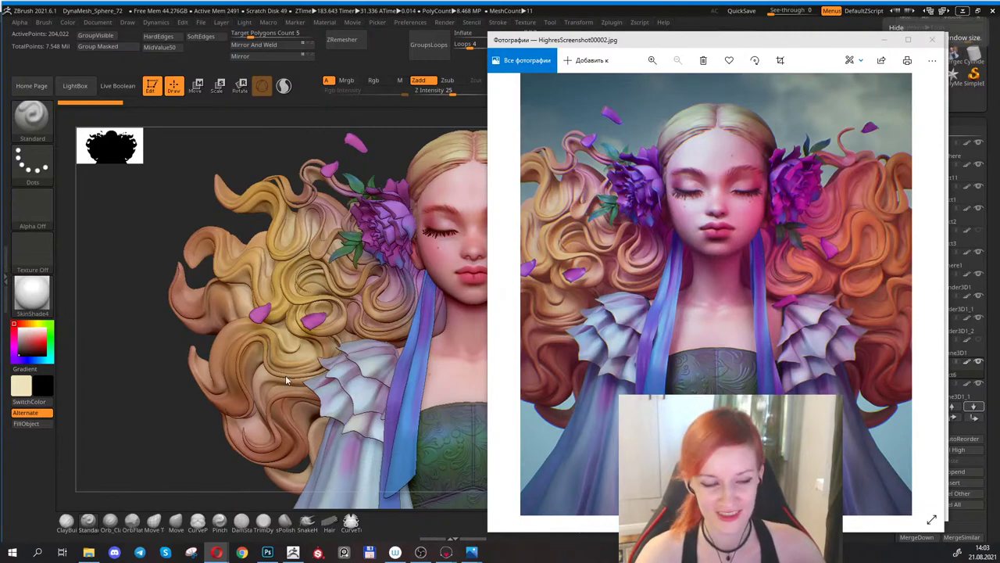
drag(754, 35, 392, 51)
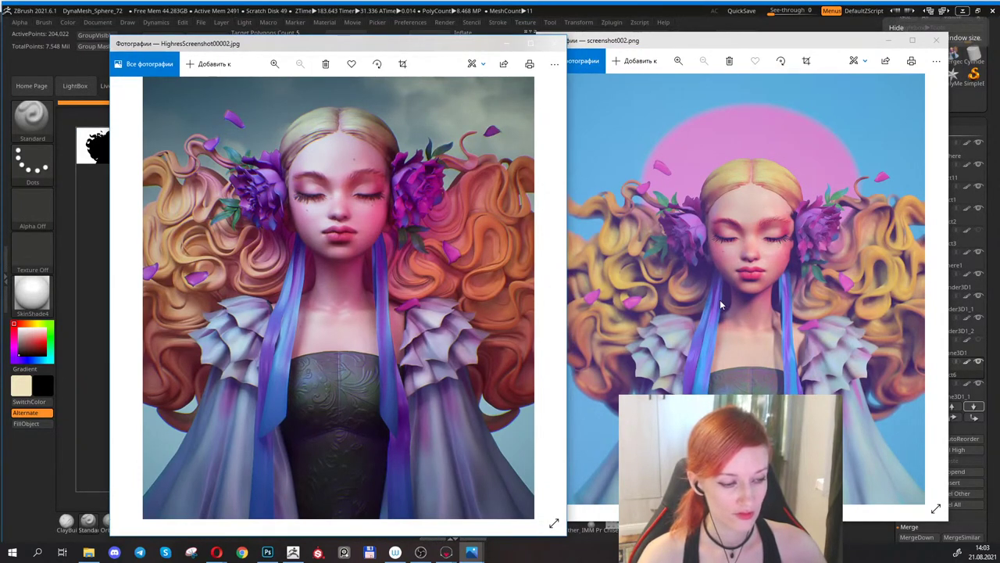
Close both compared images and show HighresScreenshot00003.jpg beside the ZBrush sculpt.
click(556, 44)
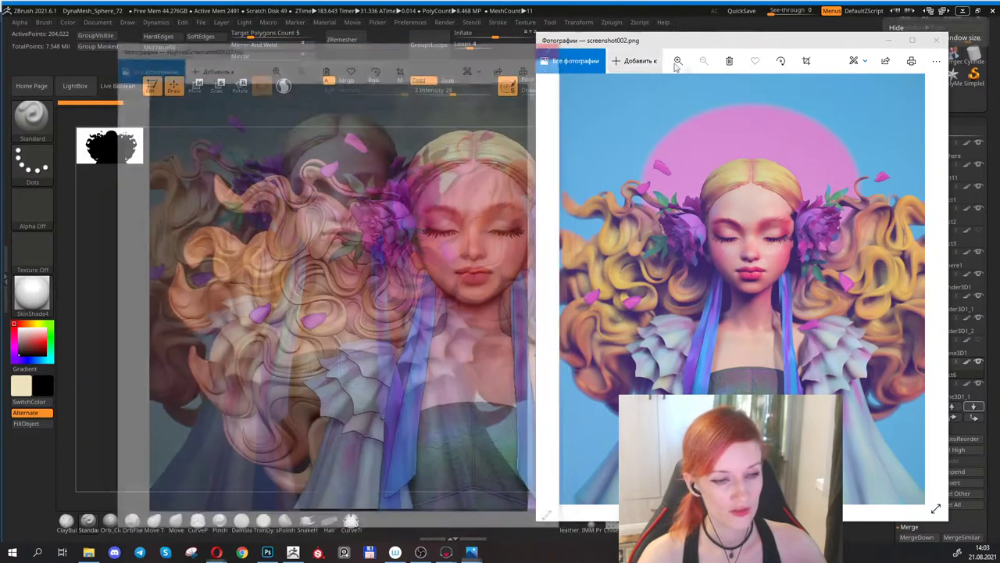
click(936, 40)
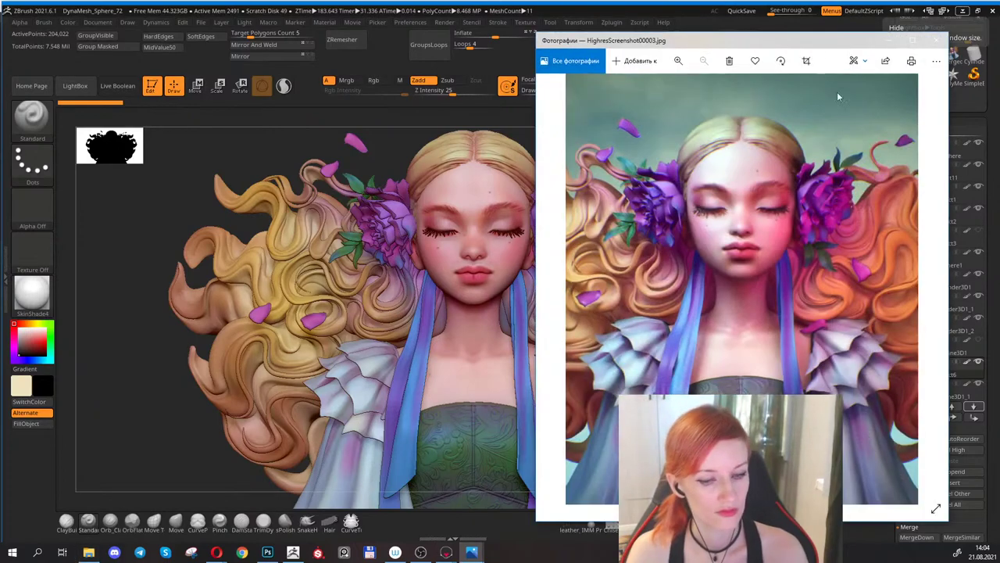
drag(791, 47, 332, 52)
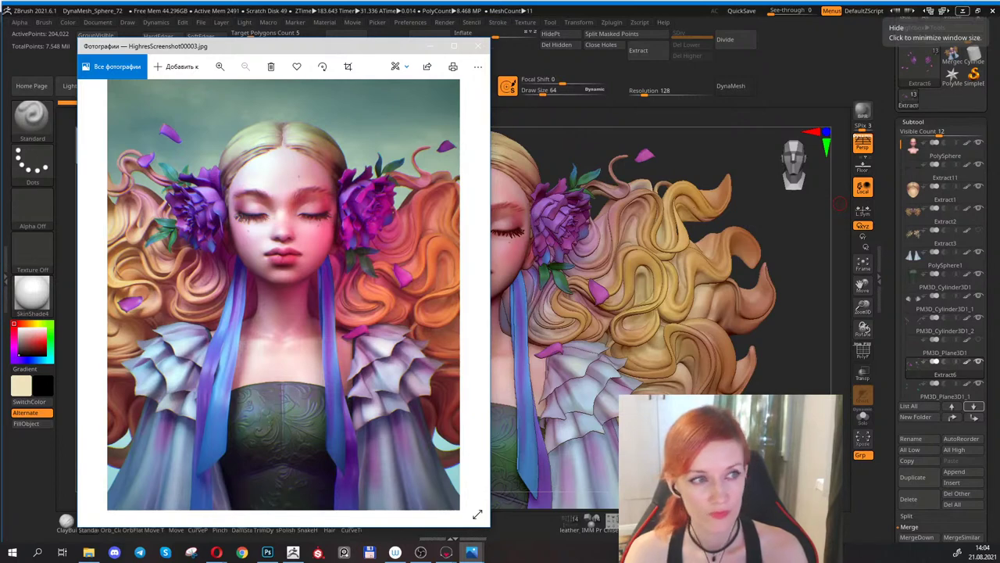
Switch back to Marmoset Toolbag, capture the adjusted camera view as a new image and open it.
click(89, 552)
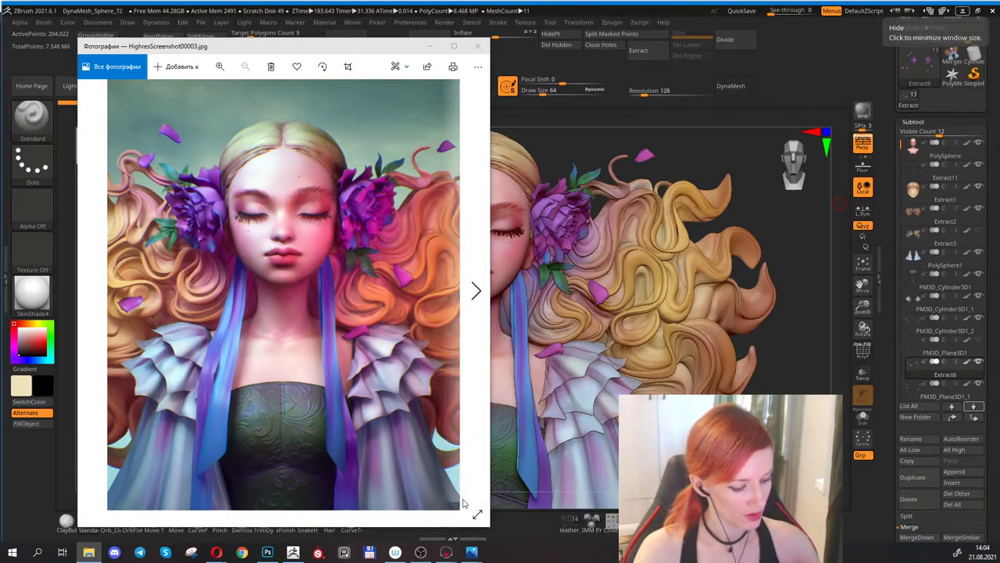
mouse_move(447, 552)
click(497, 536)
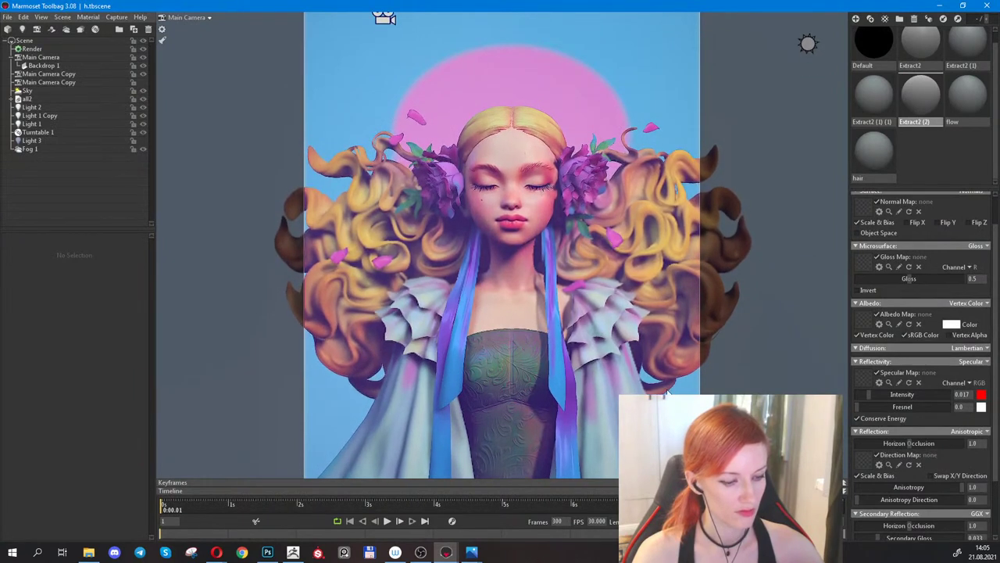
click(118, 17)
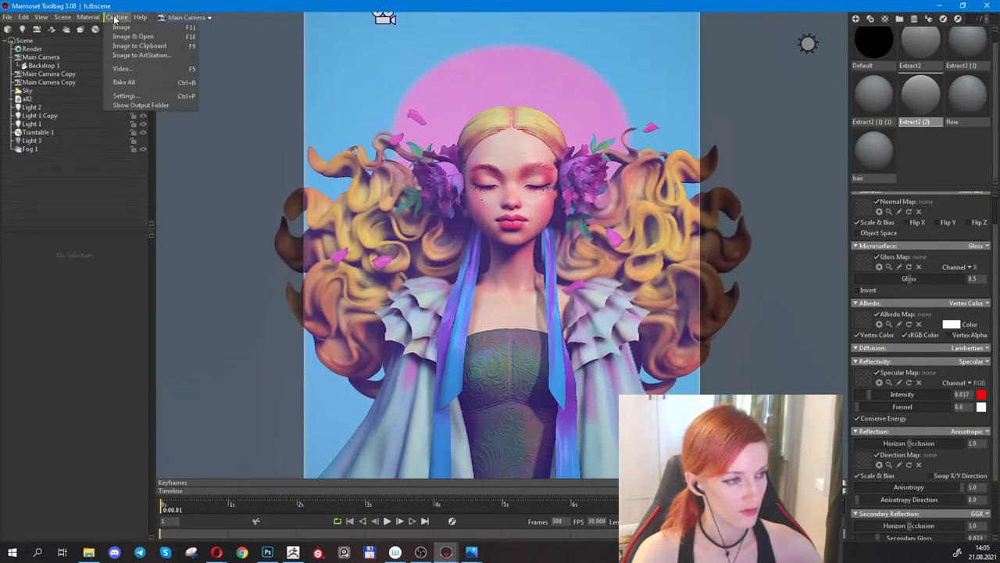
click(141, 38)
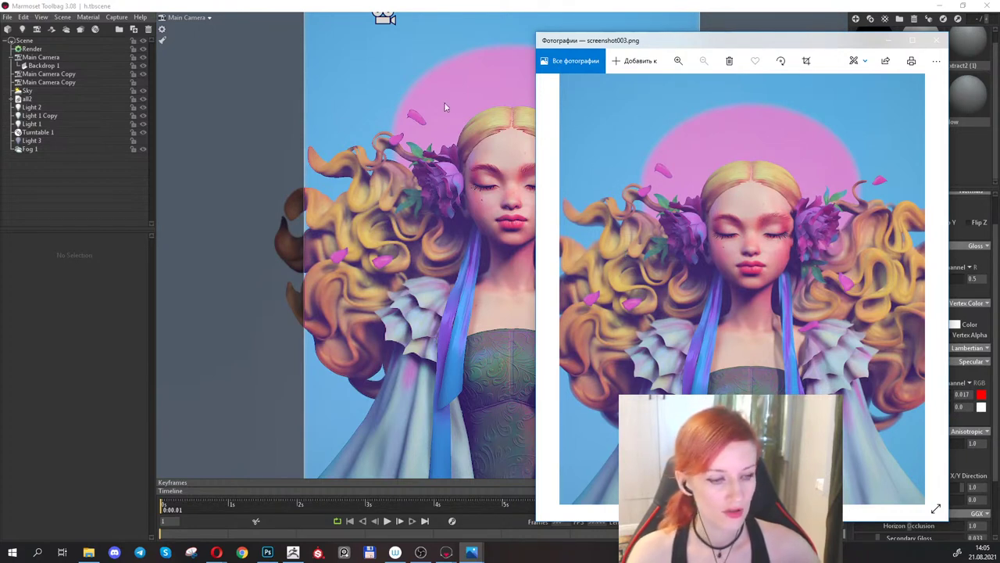
Arrange HighresScreenshot00003.jpg and screenshot003.png side by side to compare the two renders.
drag(672, 46, 683, 31)
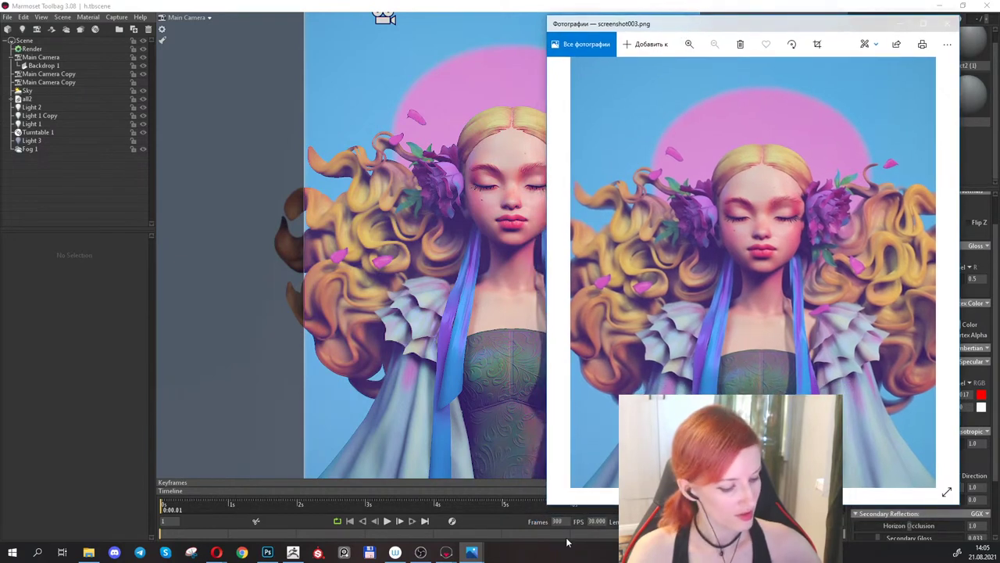
mouse_move(476, 553)
click(485, 491)
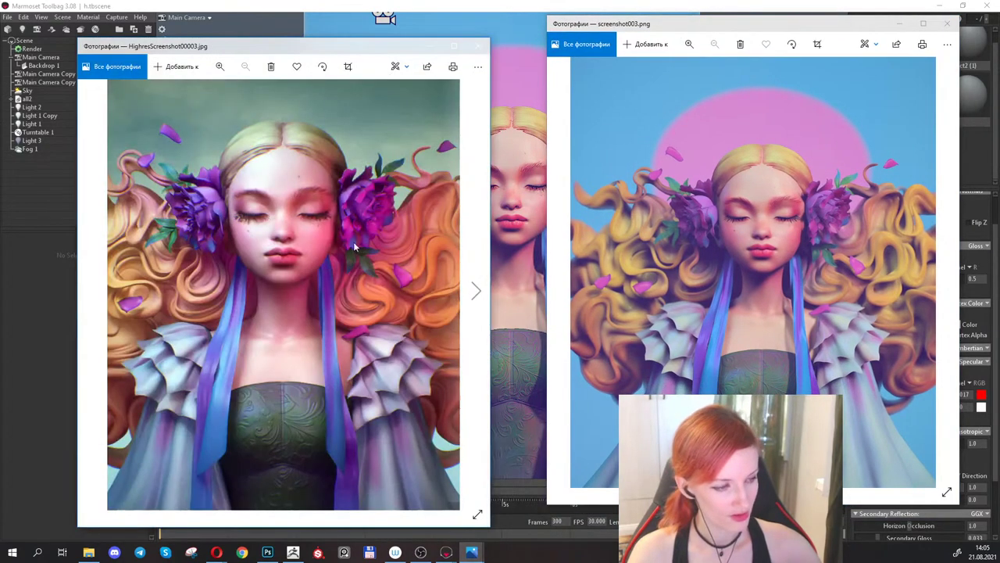
drag(314, 37, 377, 20)
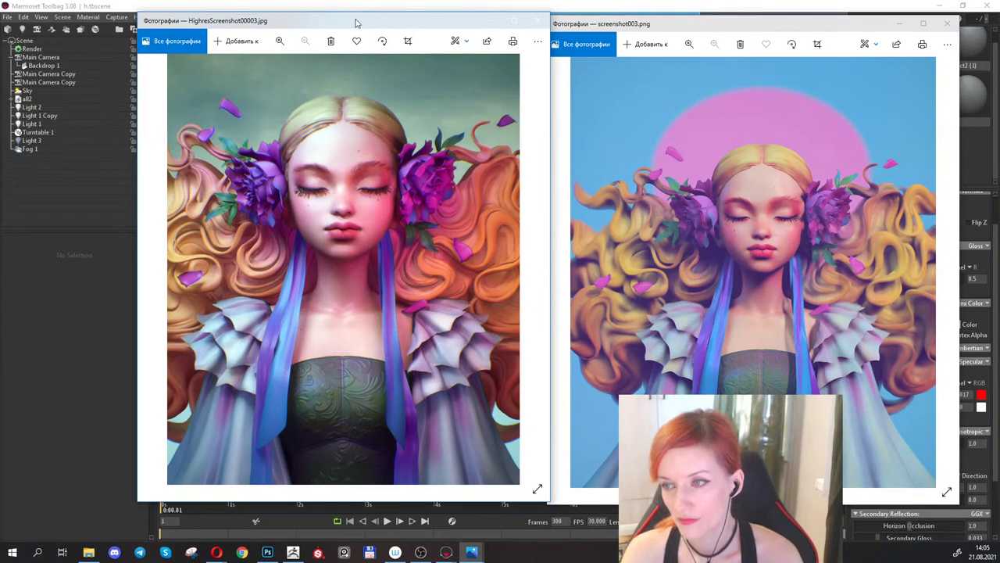
Return to Marmoset Toolbag, enable global illumination in the render settings with a brightness of 0.453, and enlarge the settings area.
key(alt+Tab)
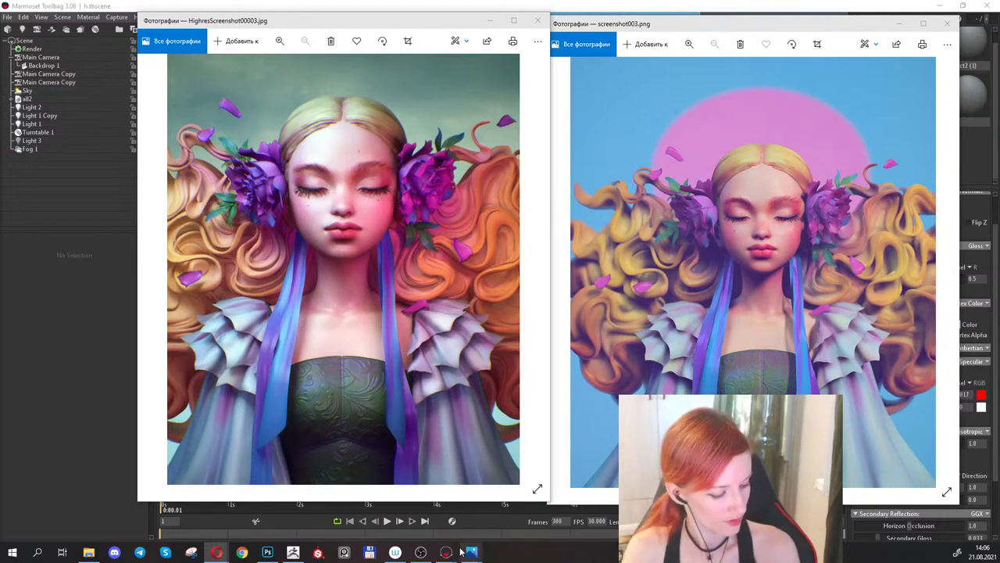
mouse_move(446, 552)
click(497, 506)
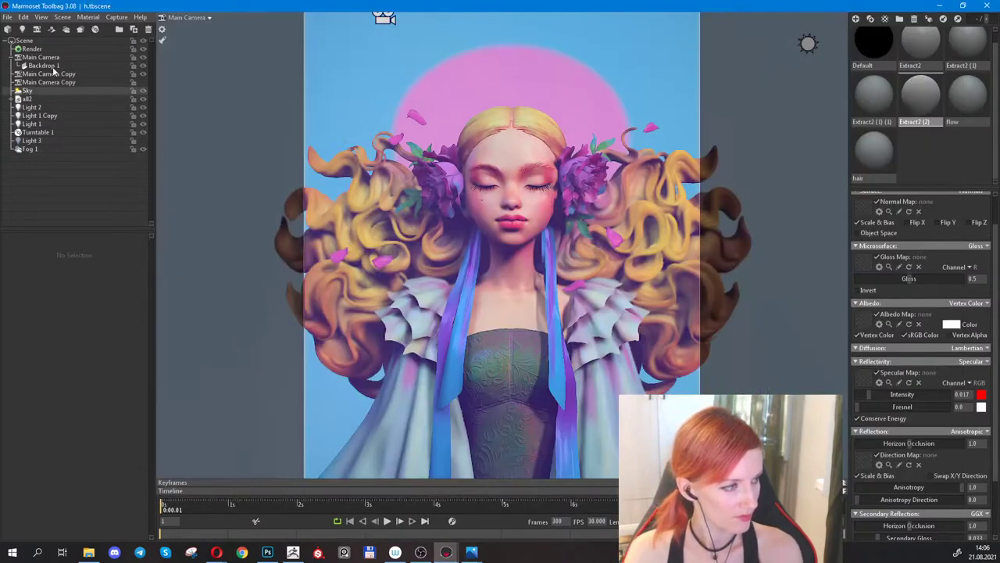
click(31, 49)
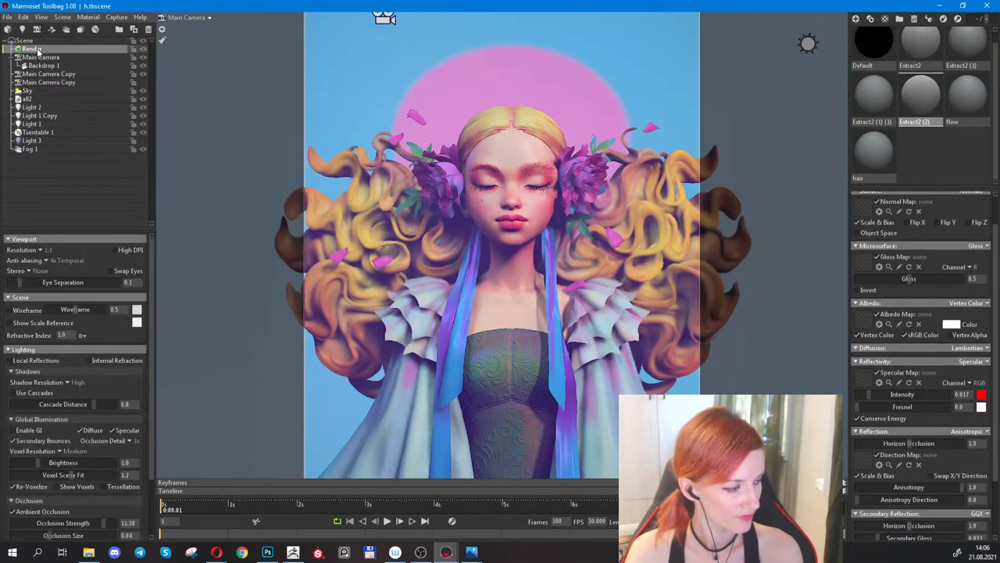
click(13, 431)
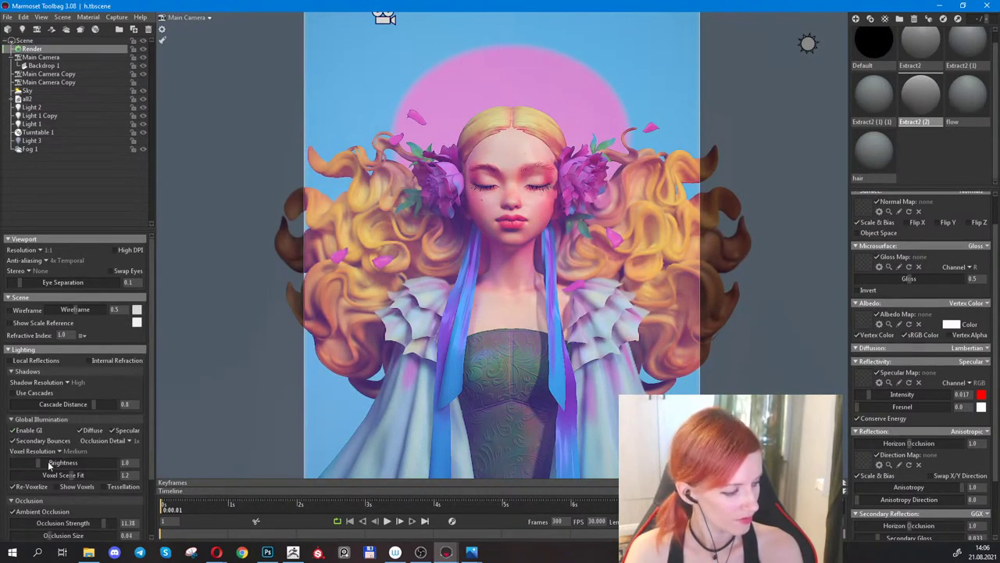
drag(48, 466, 28, 463)
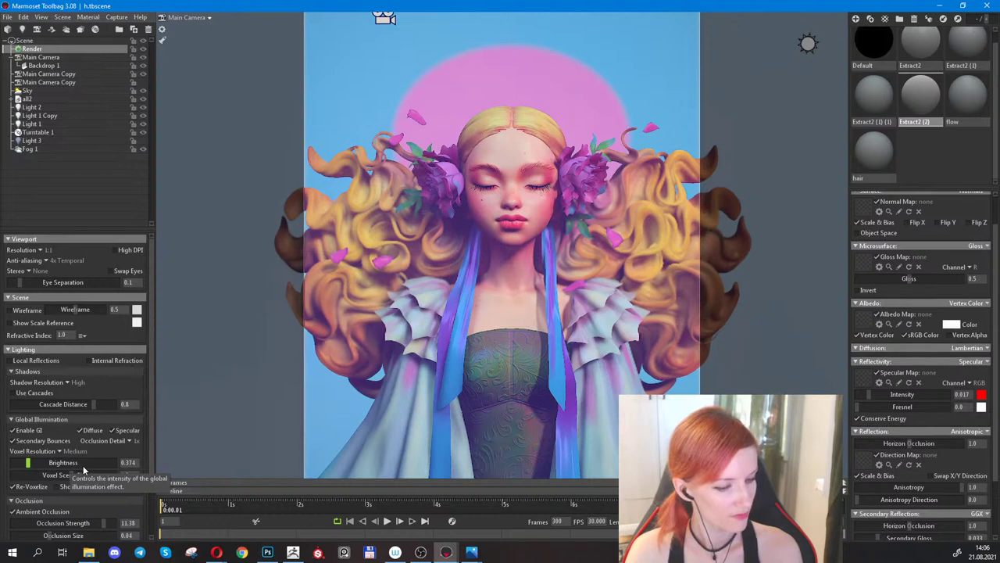
mouse_move(31, 463)
mouse_down()
mouse_move(43, 462)
mouse_move(28, 461)
mouse_up()
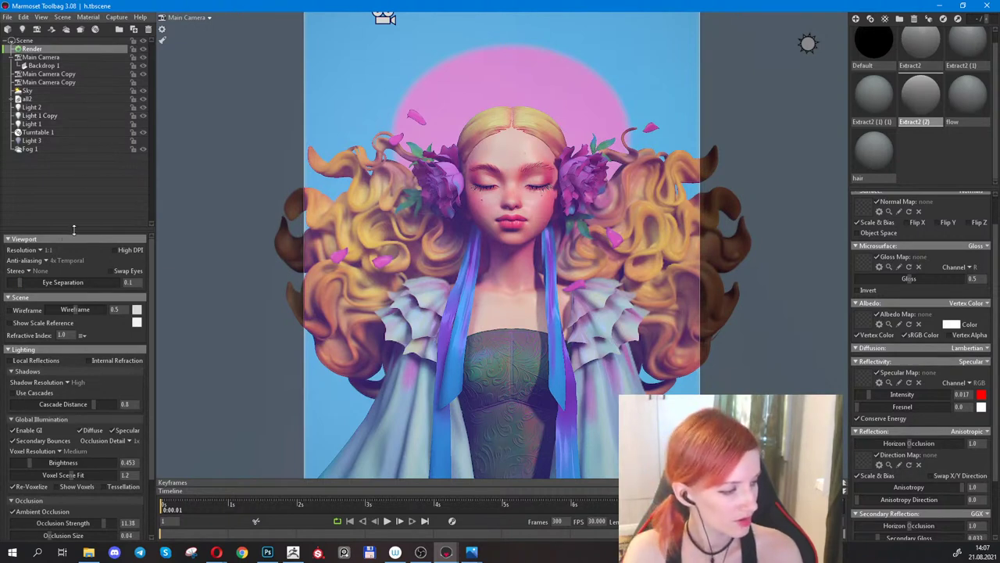
drag(73, 230, 80, 113)
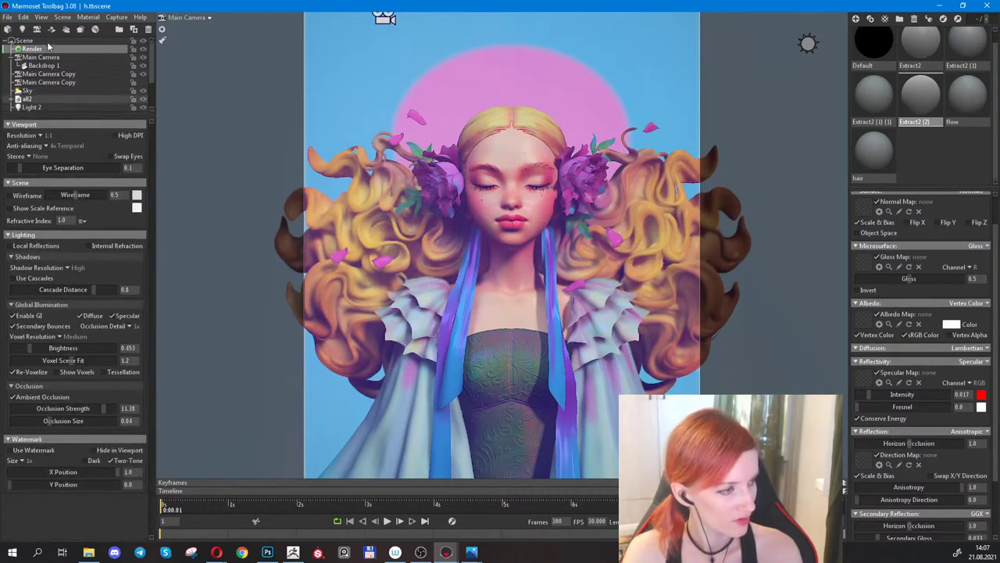
click(68, 268)
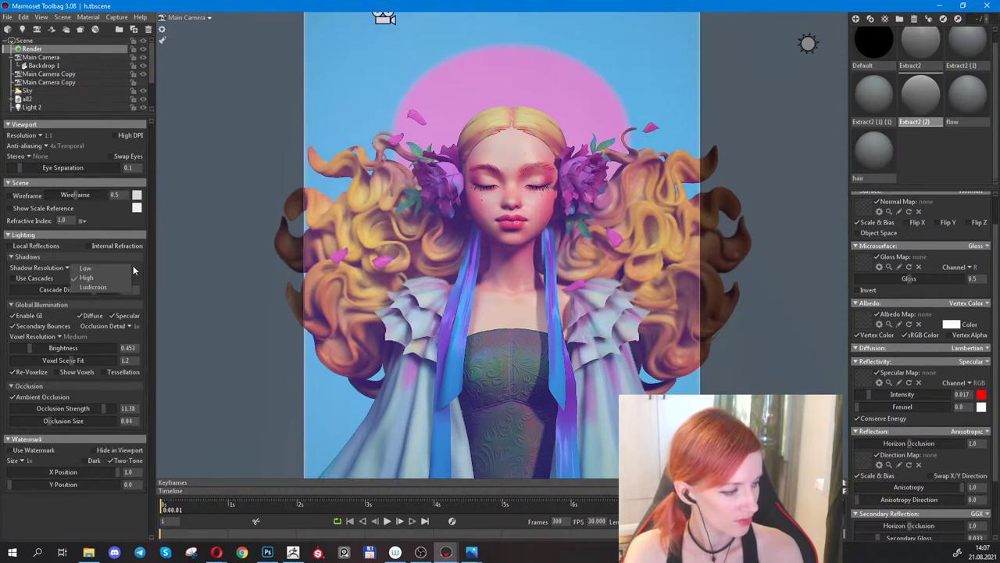
click(137, 273)
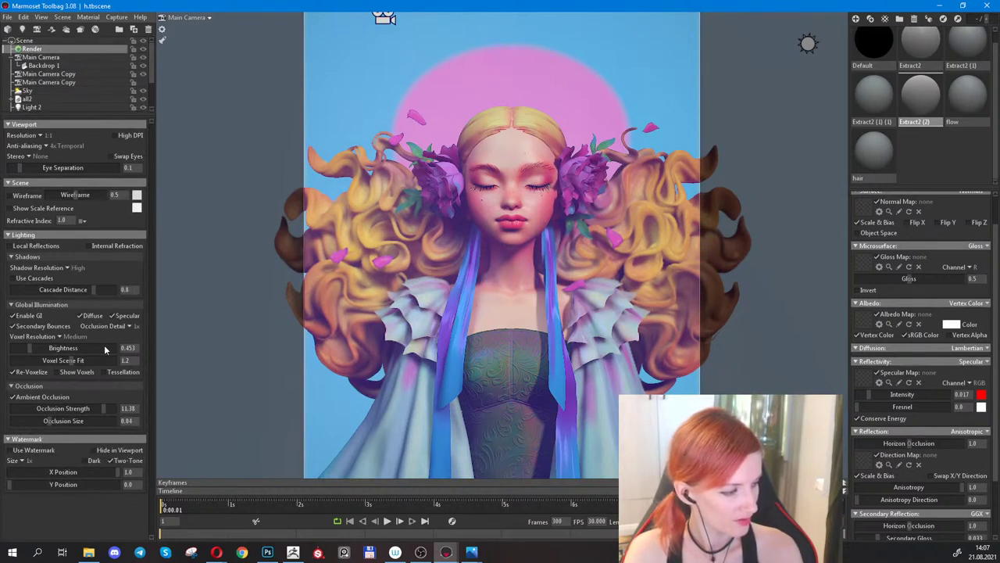
Try Linear tone mapping in the Main Camera's post effects and return it to Reinhard.
click(40, 57)
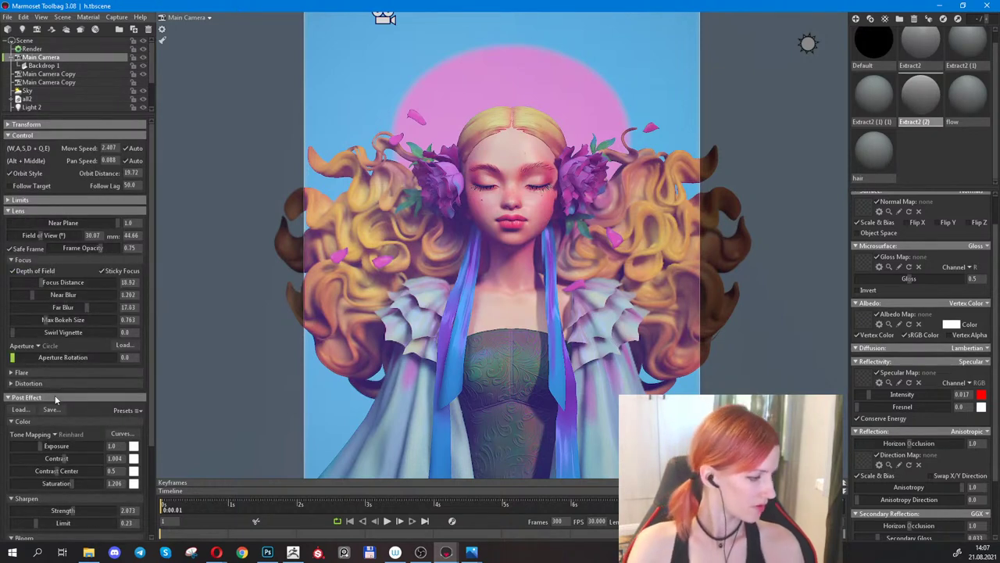
scroll(86, 375, down, 3)
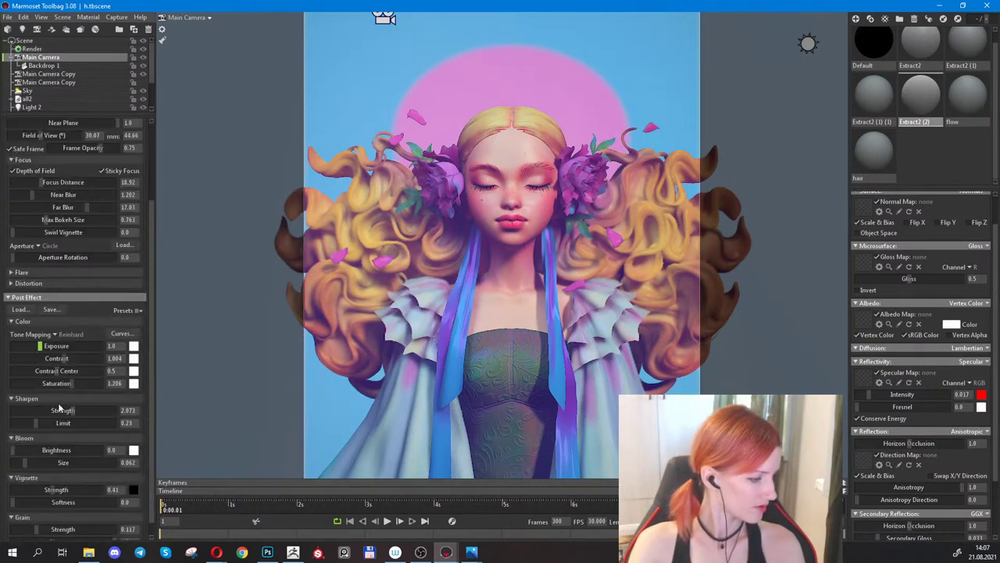
click(69, 333)
click(79, 335)
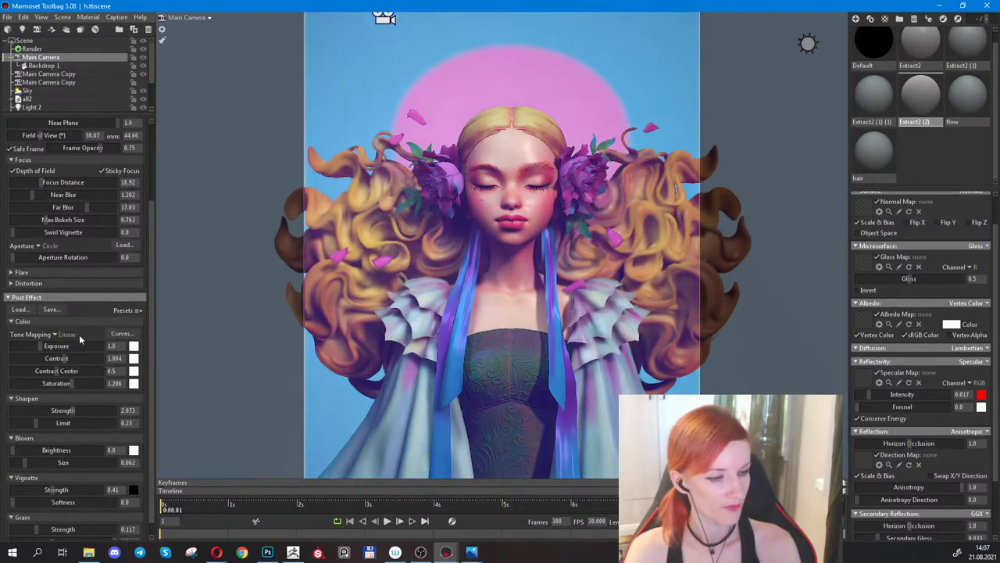
click(69, 336)
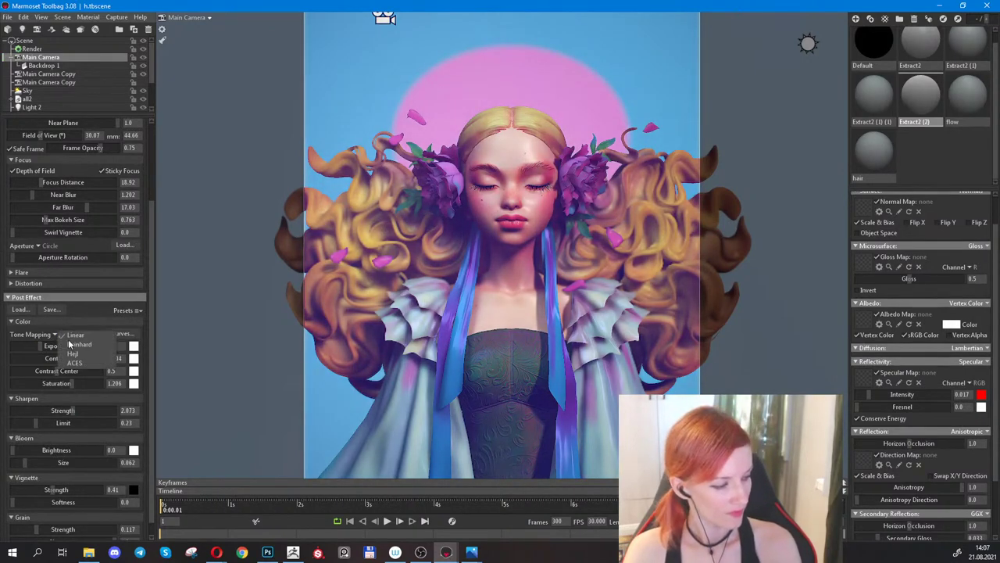
click(72, 344)
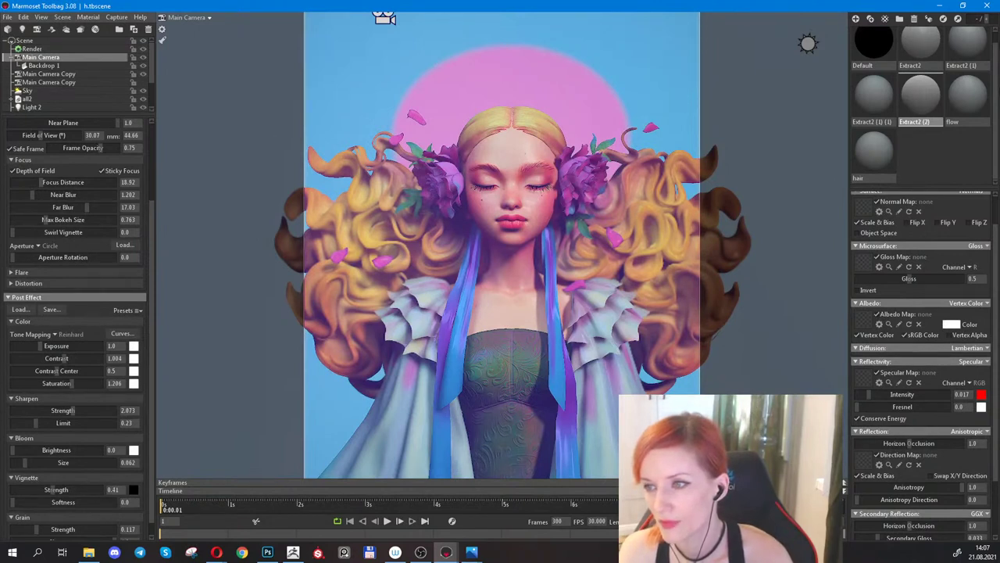
key(alt+Tab)
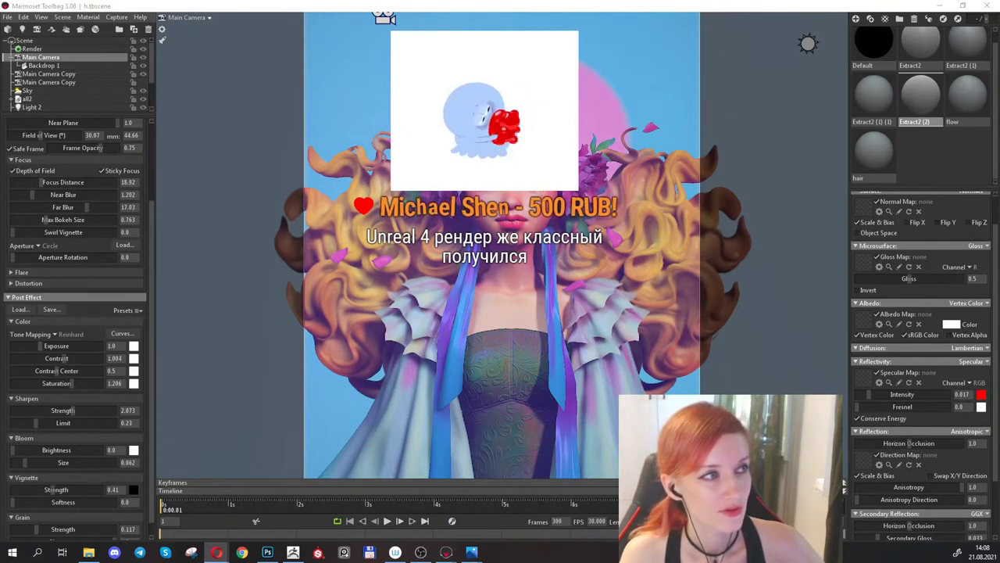
click(391, 20)
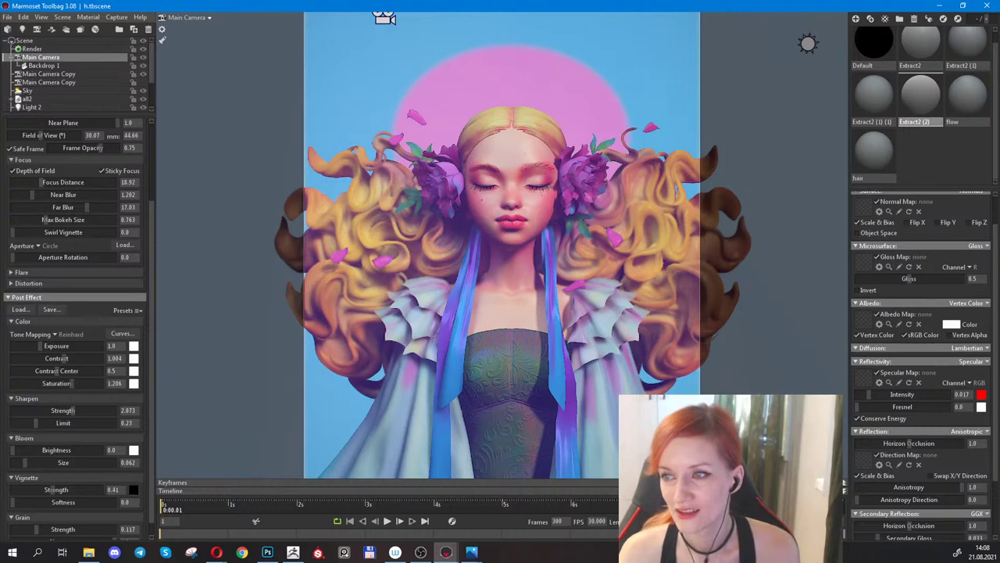
key(alt+Tab)
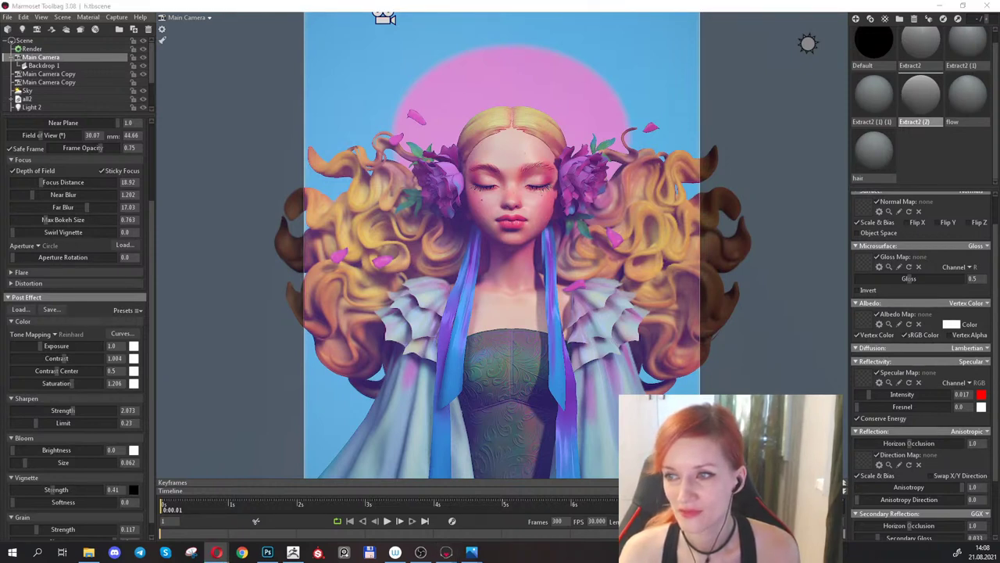